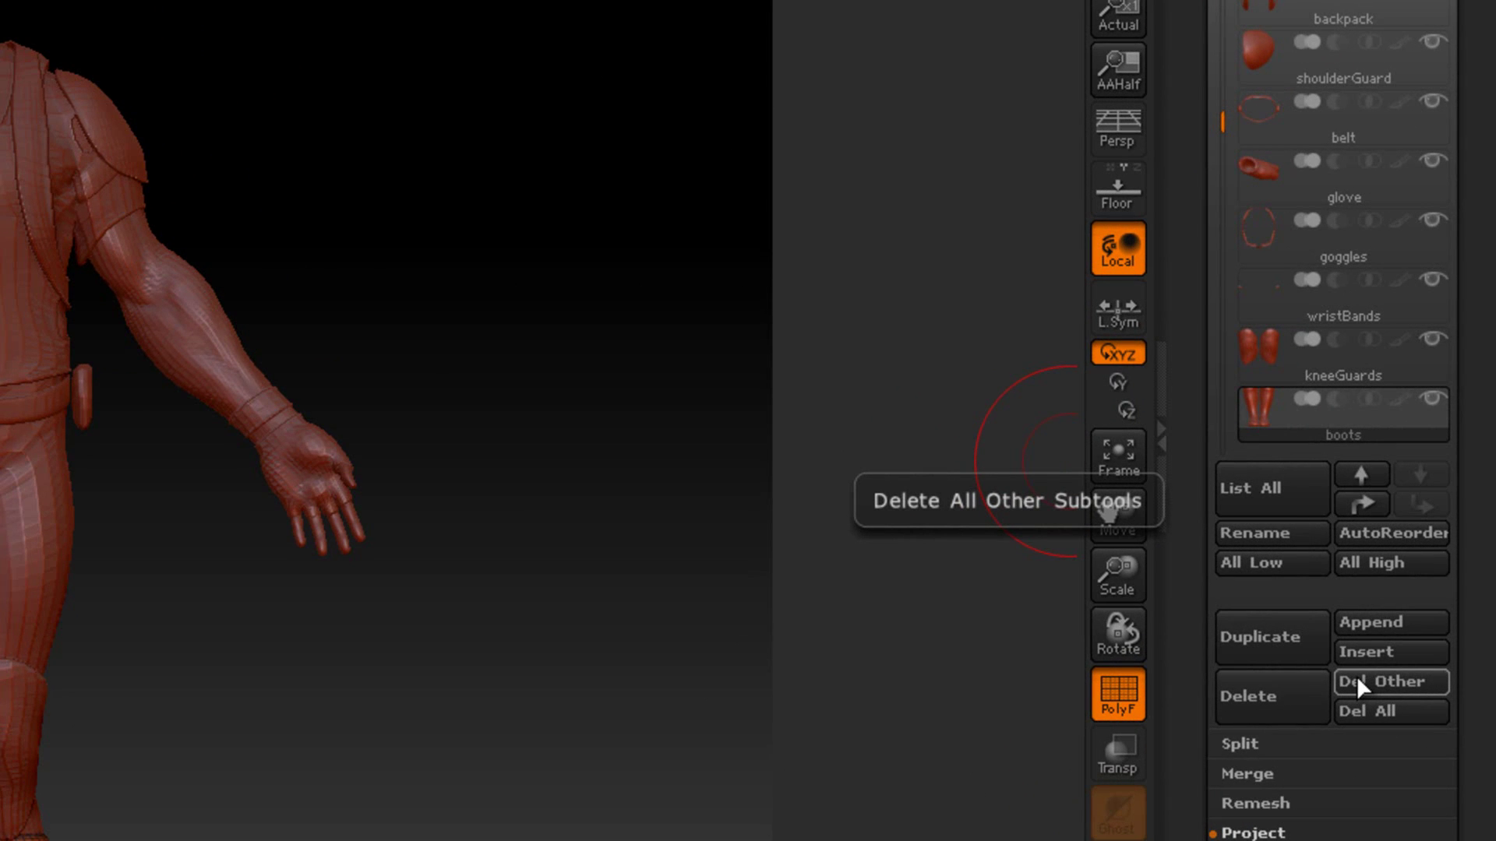
- Delete all subtools but the boots, then reload DemoSoldier.ZTL from LightBox
{"action": "left_click", "coordinate": [1357, 675]}
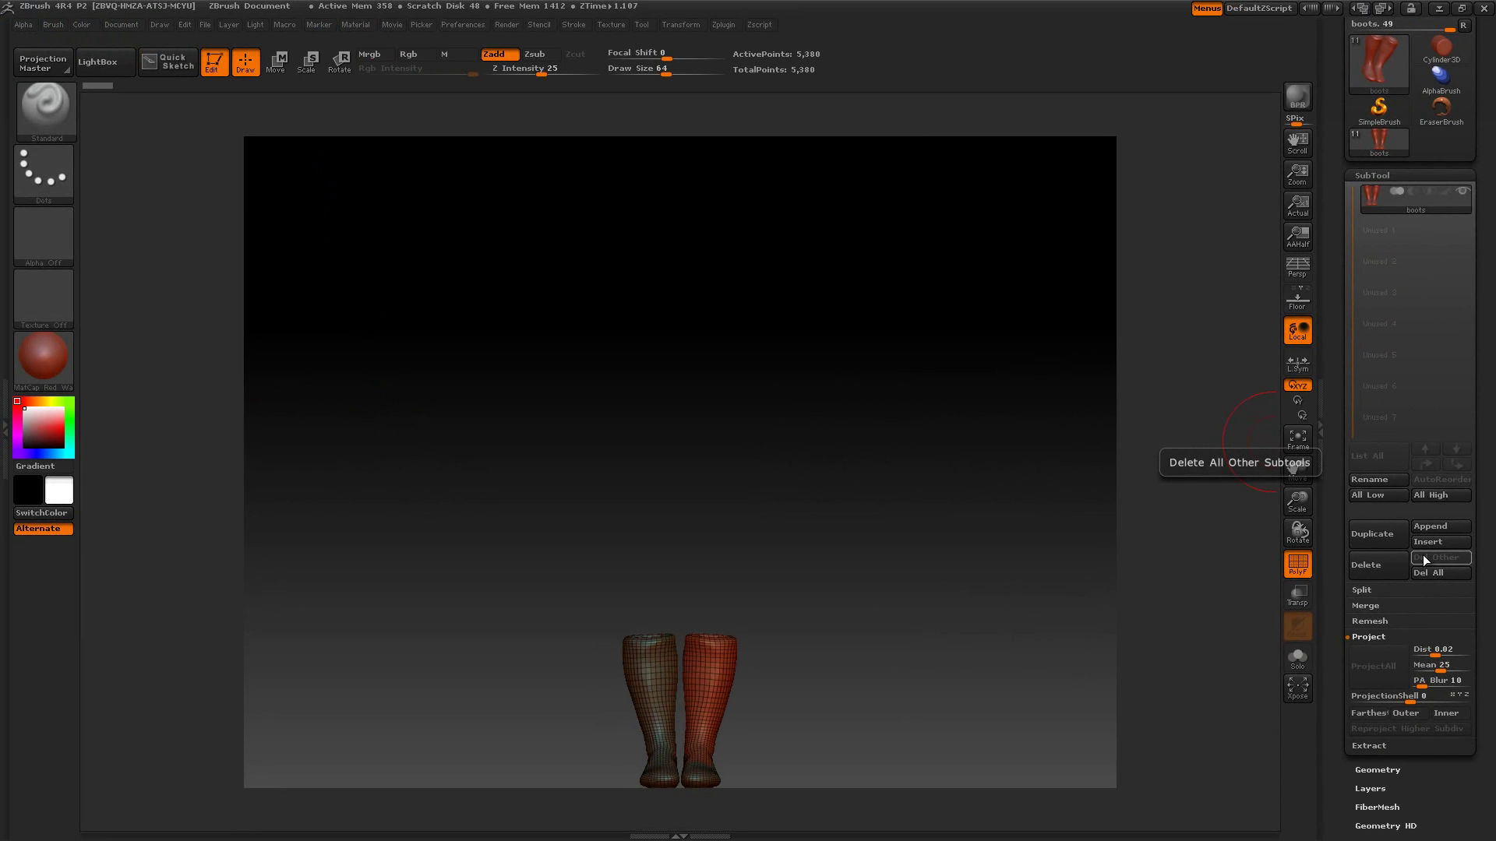
{"action": "left_click", "coordinate": [109, 72]}
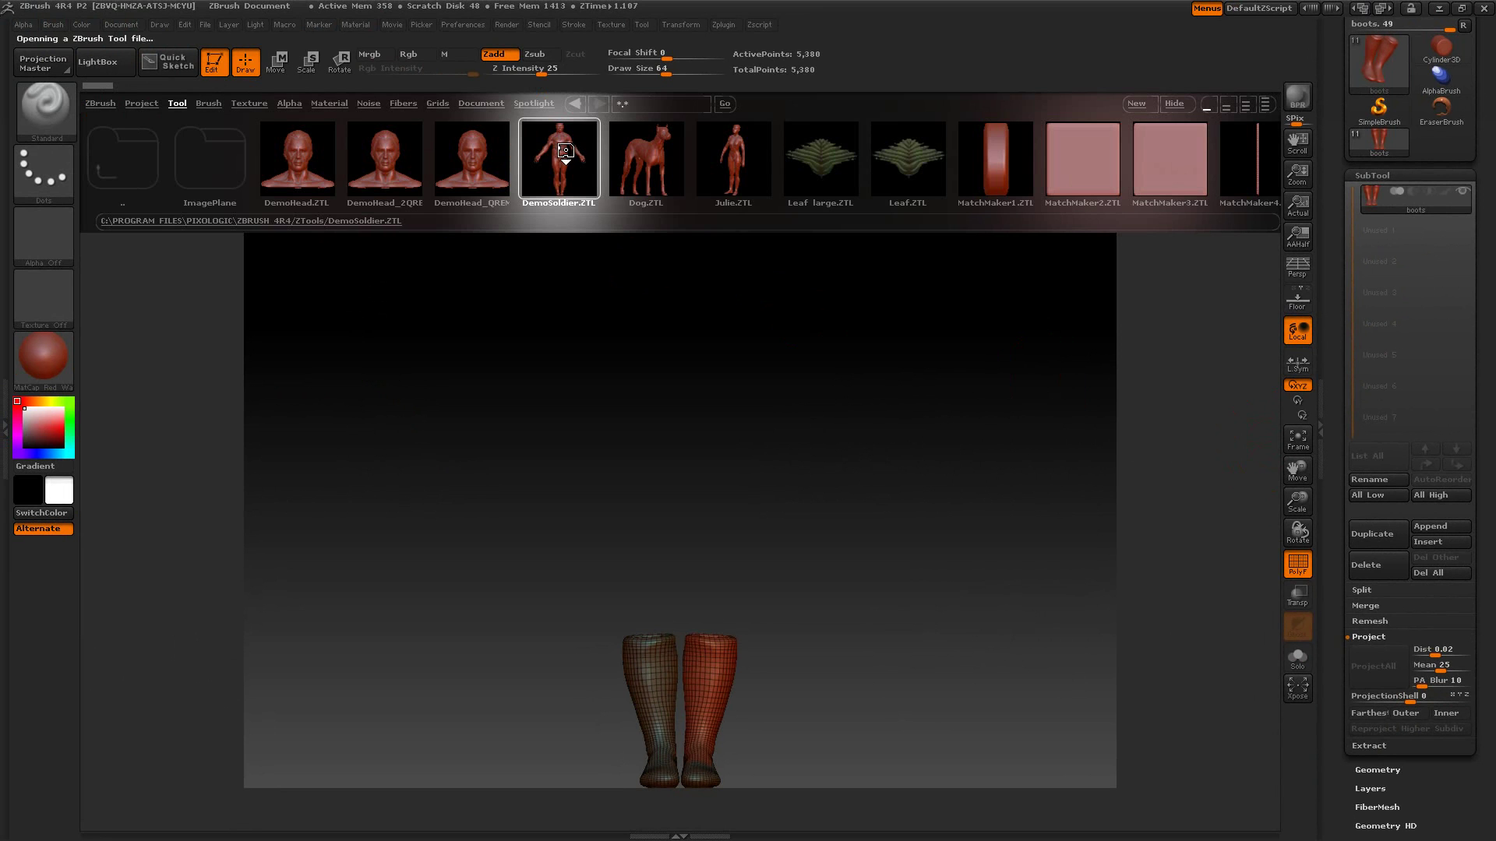
{"action": "left_click", "coordinate": [100, 61]}
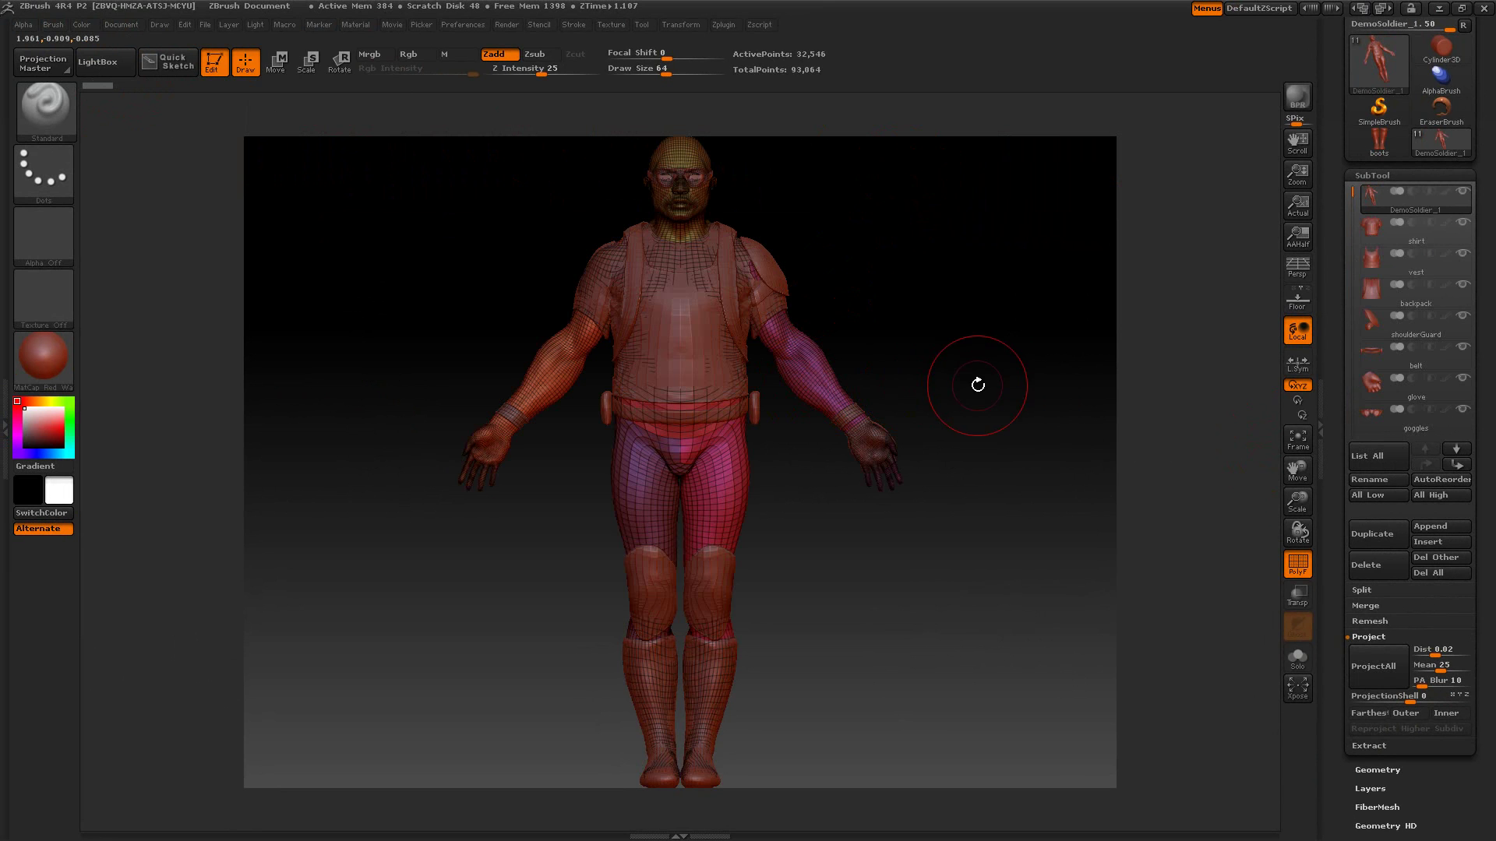
{"action": "mouse_move", "coordinate": [1376, 206]}
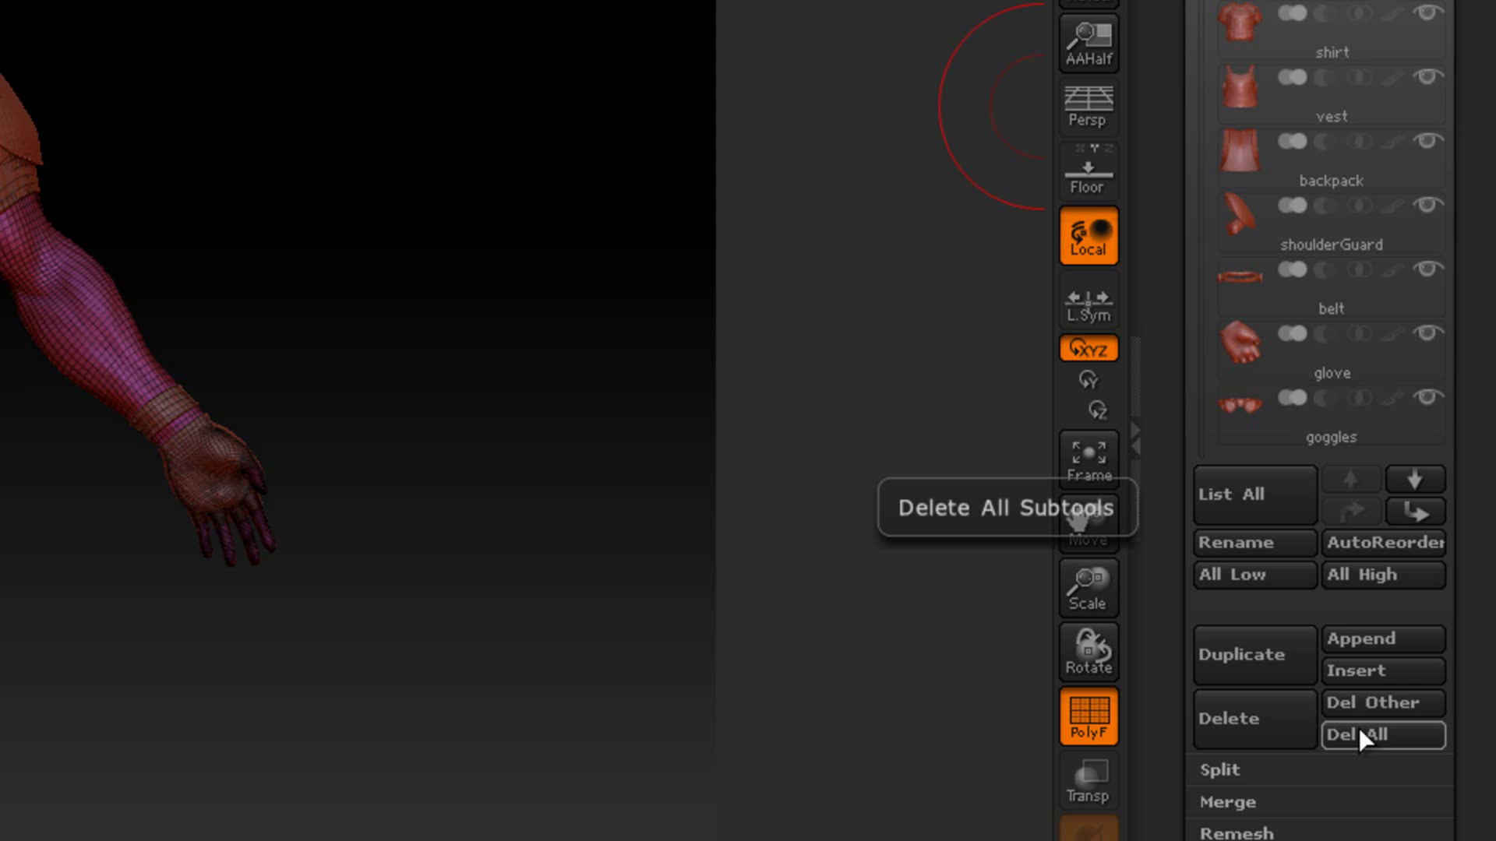
- Delete all soldier subtools and switch to the merged kneeGuards tool, rotating to inspect it
{"action": "left_click", "coordinate": [1359, 727]}
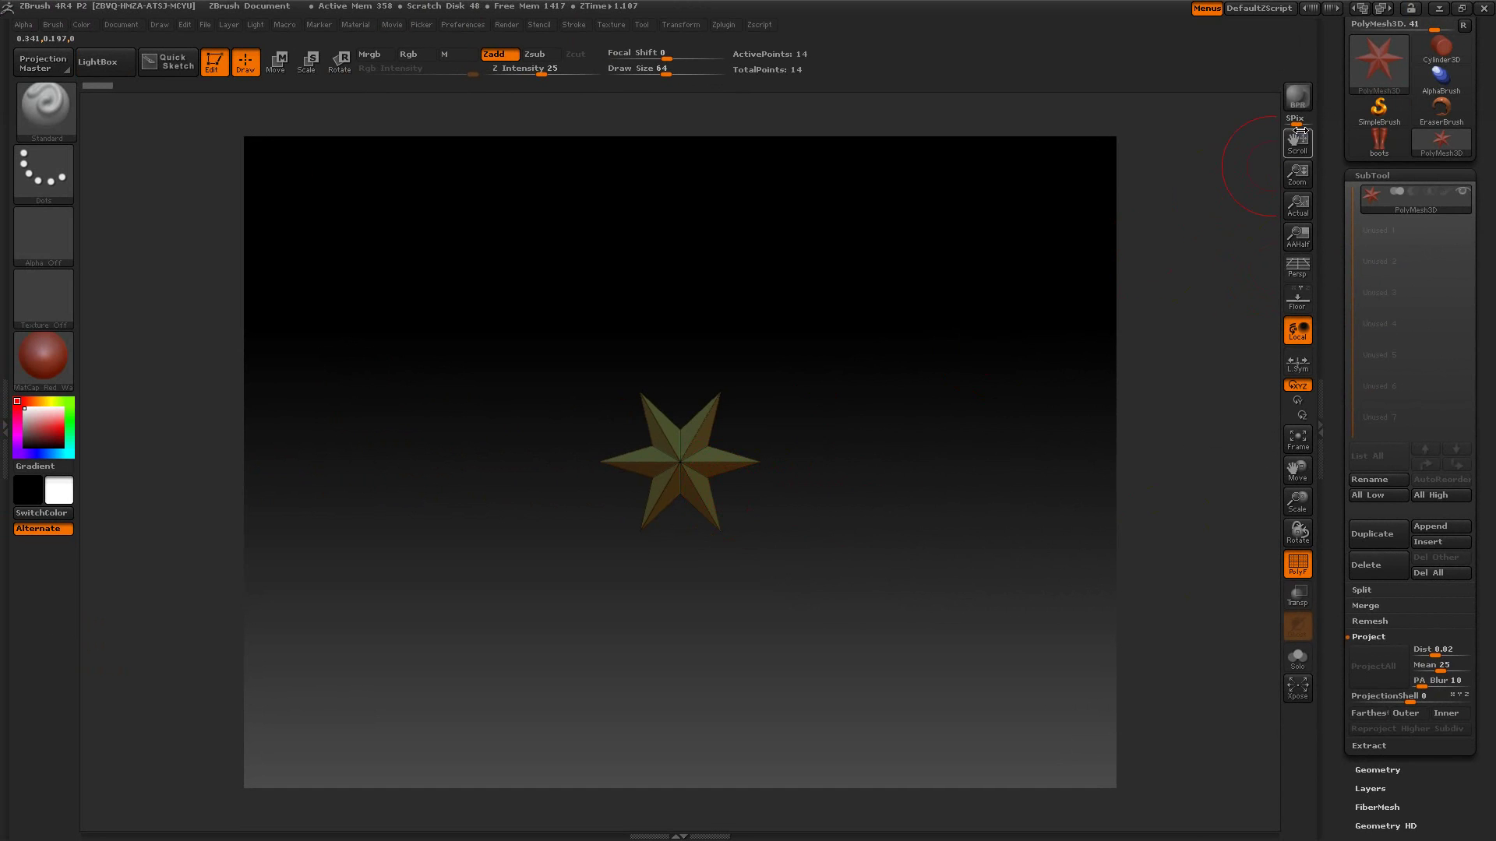
{"action": "left_click", "coordinate": [1372, 75]}
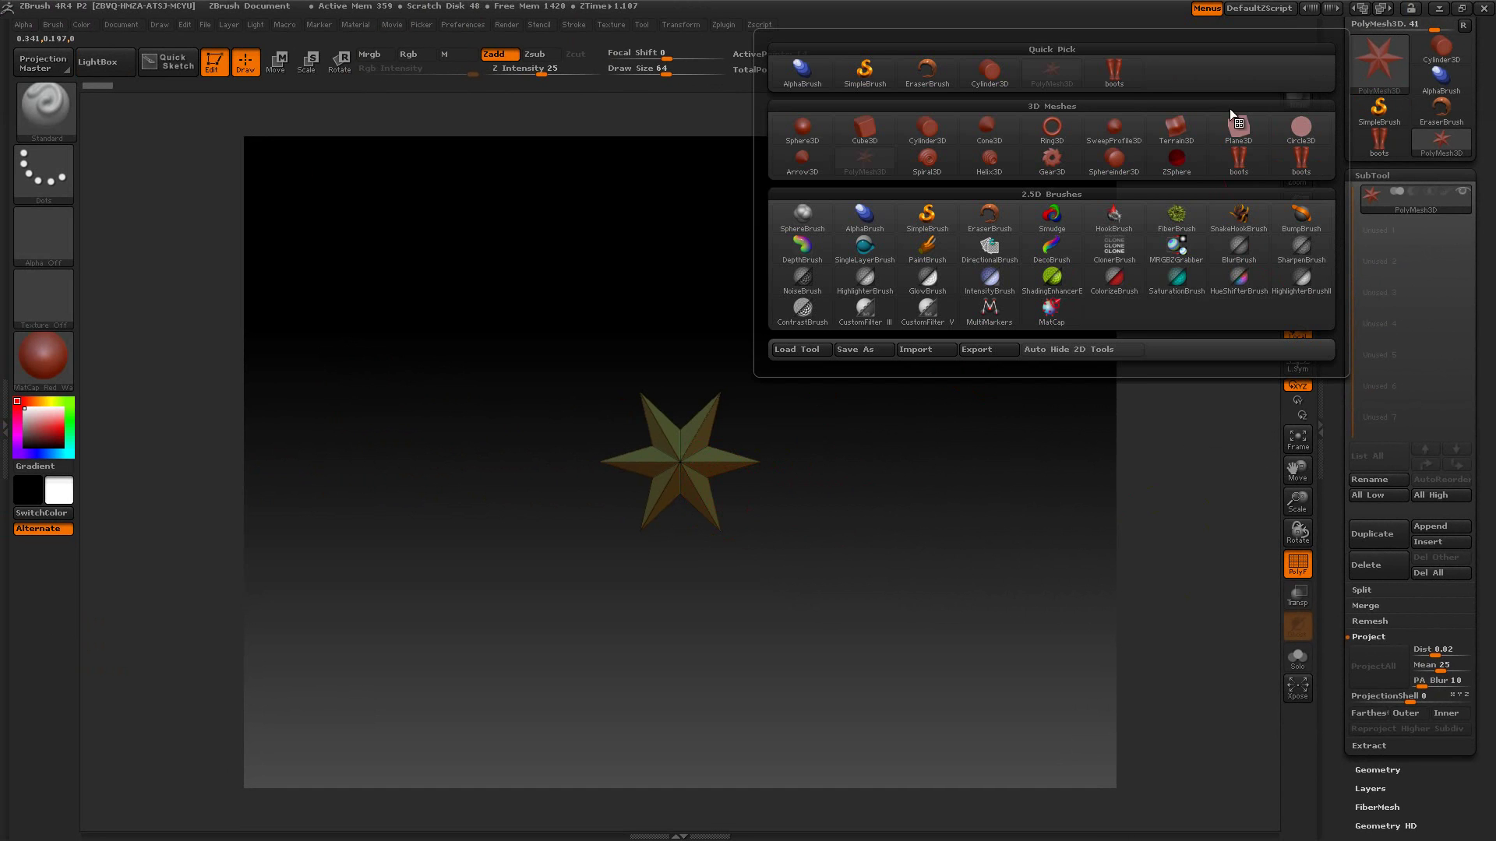
{"action": "left_click", "coordinate": [1118, 130]}
{"action": "left_click_drag", "start_coordinate": [951, 467], "coordinate": [963, 320]}
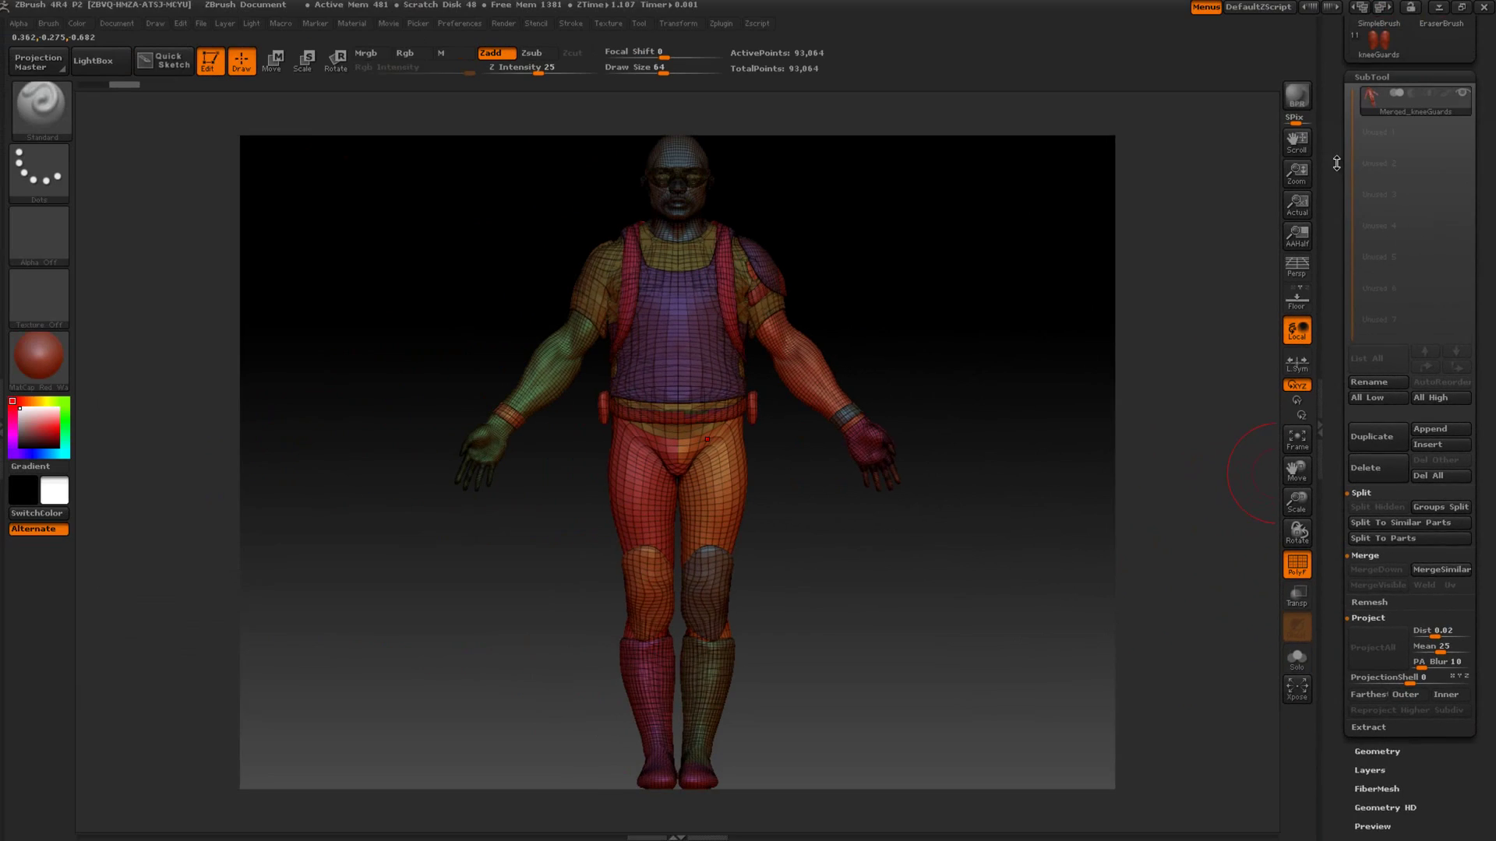
- Split the merged mesh with Split To Similar Parts and confirm the non-undoable operation
{"action": "mouse_move", "coordinate": [1392, 109]}
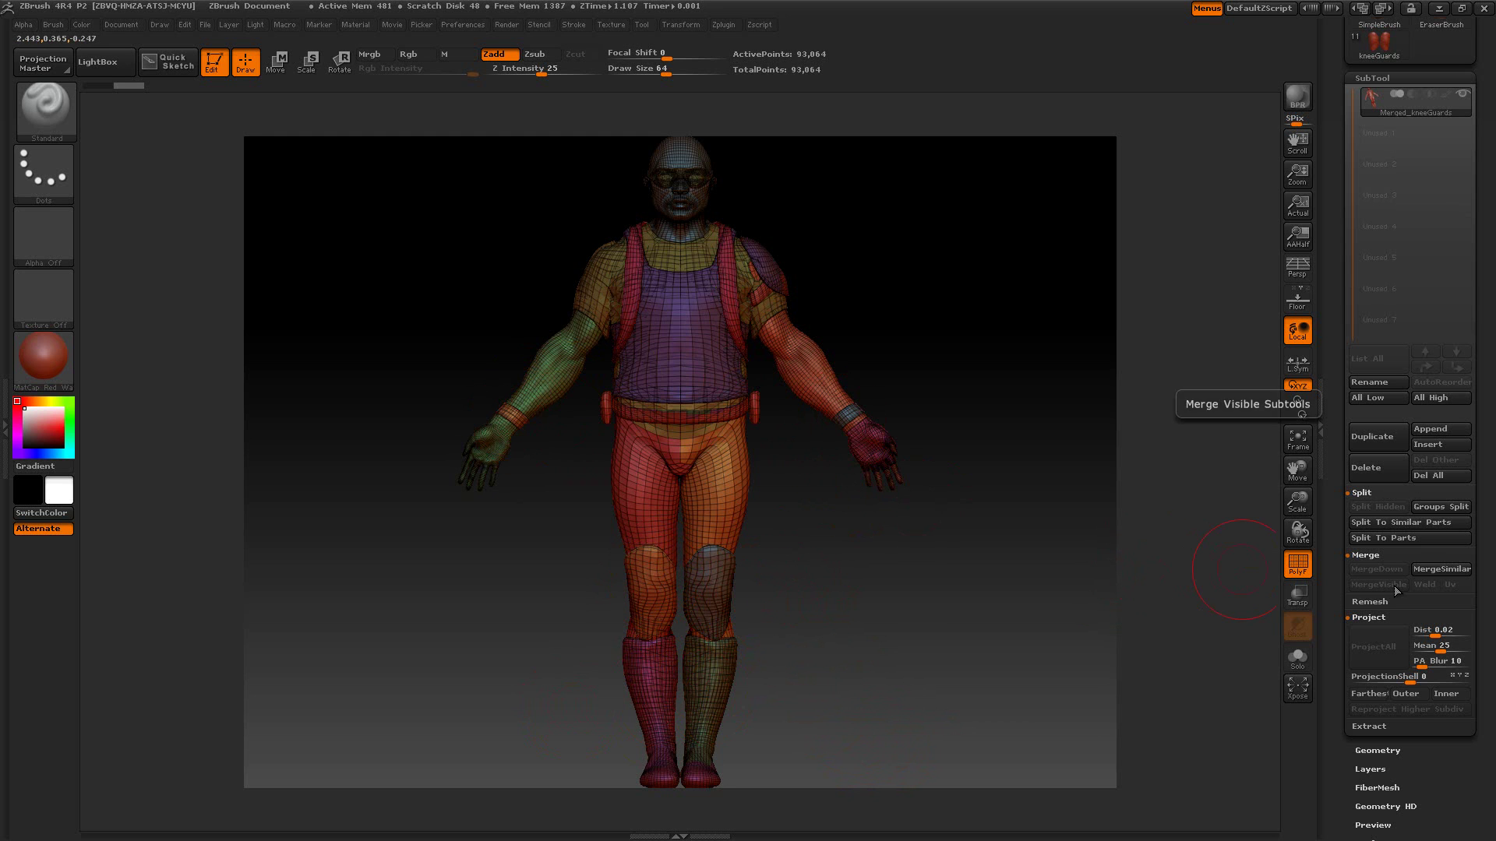
{"action": "left_click", "coordinate": [1400, 522]}
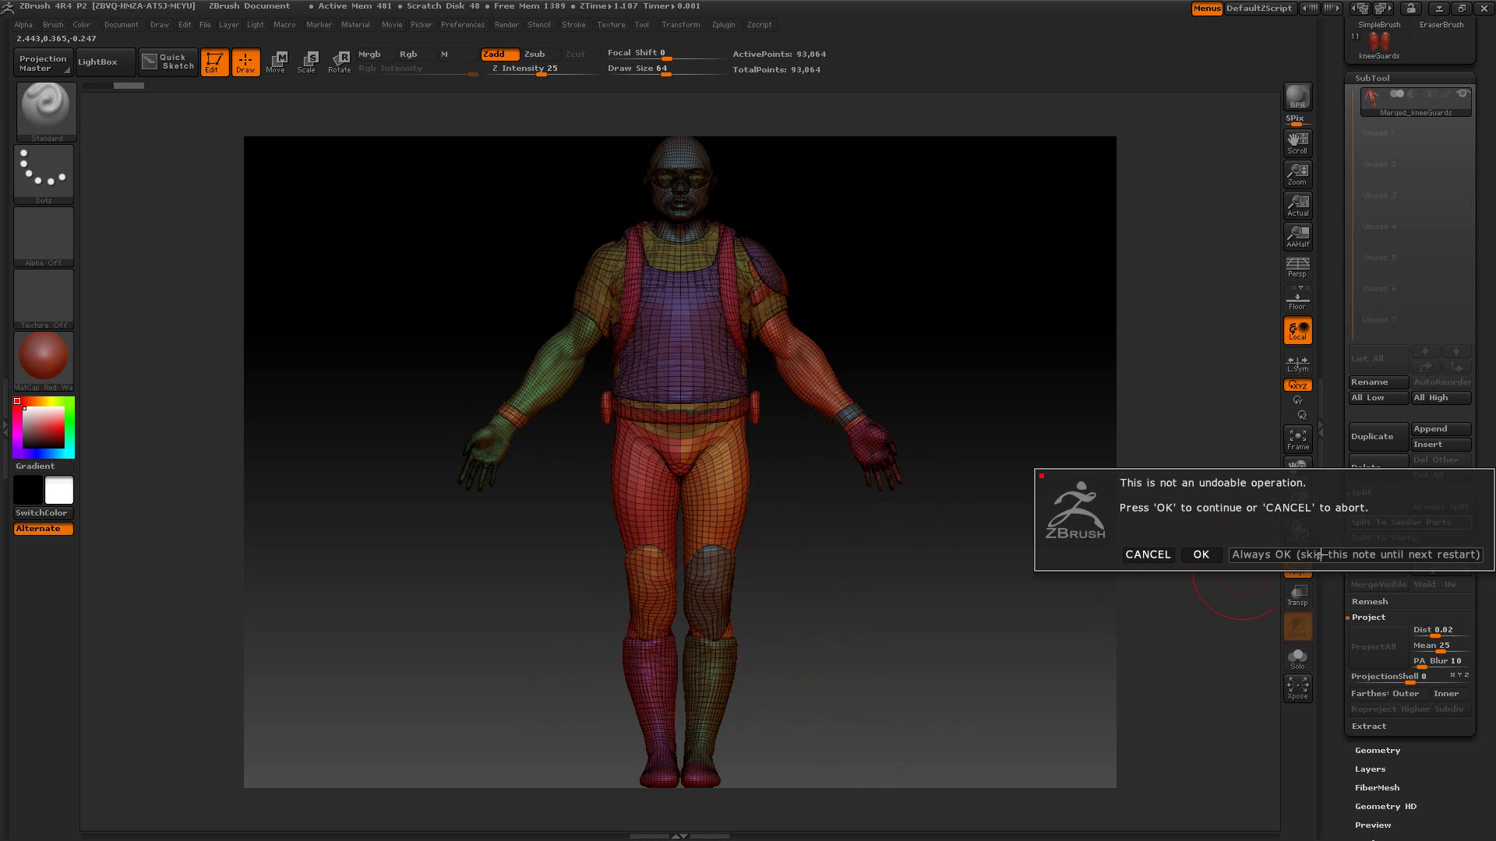
{"action": "left_click", "coordinate": [1199, 551]}
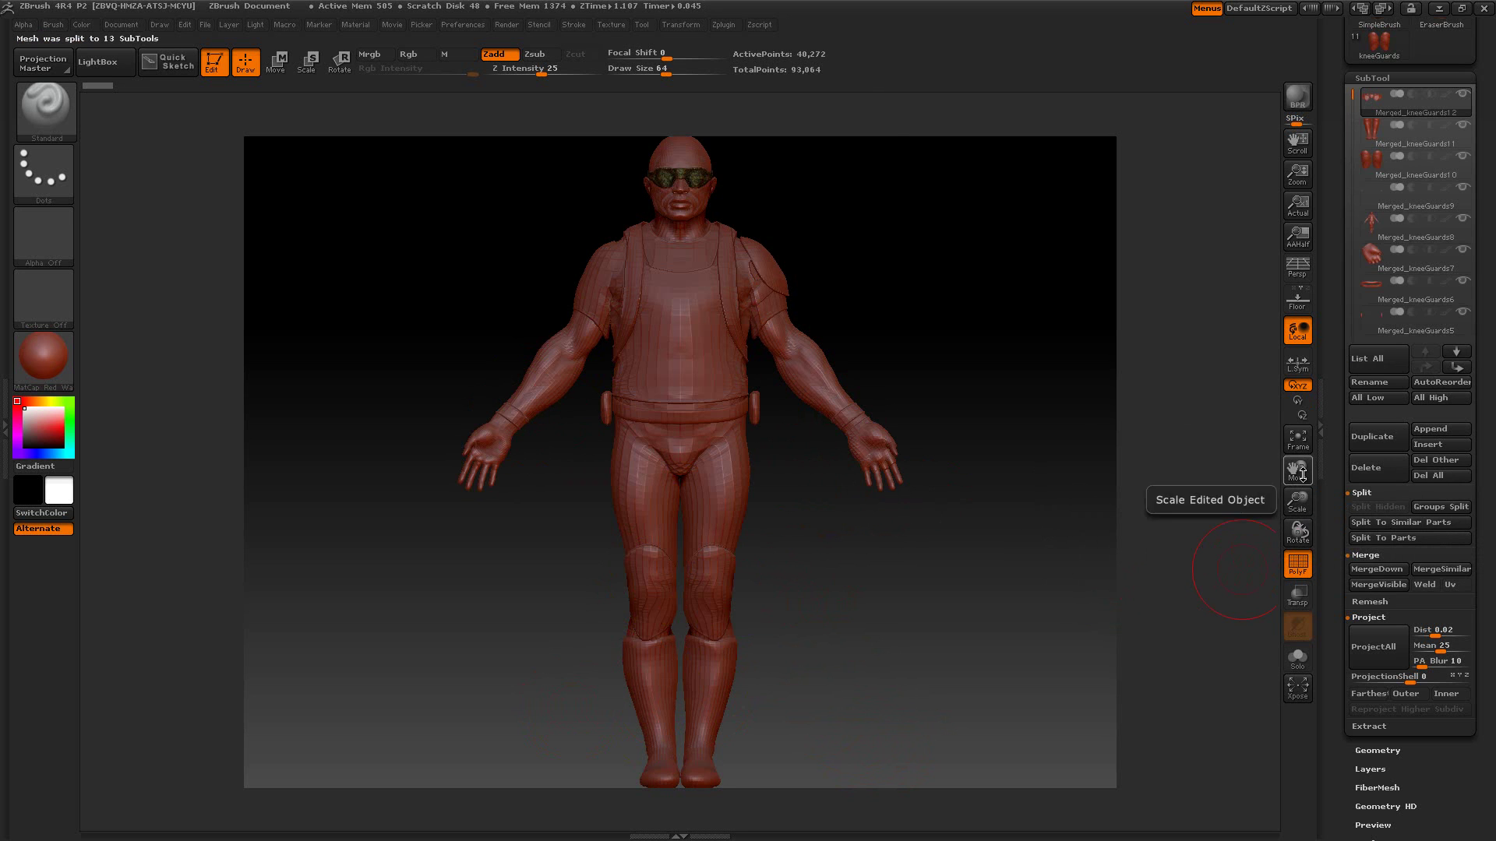
- Select the boots, knee guards, body and wristbands subtools in turn
{"action": "left_click", "coordinate": [1371, 144]}
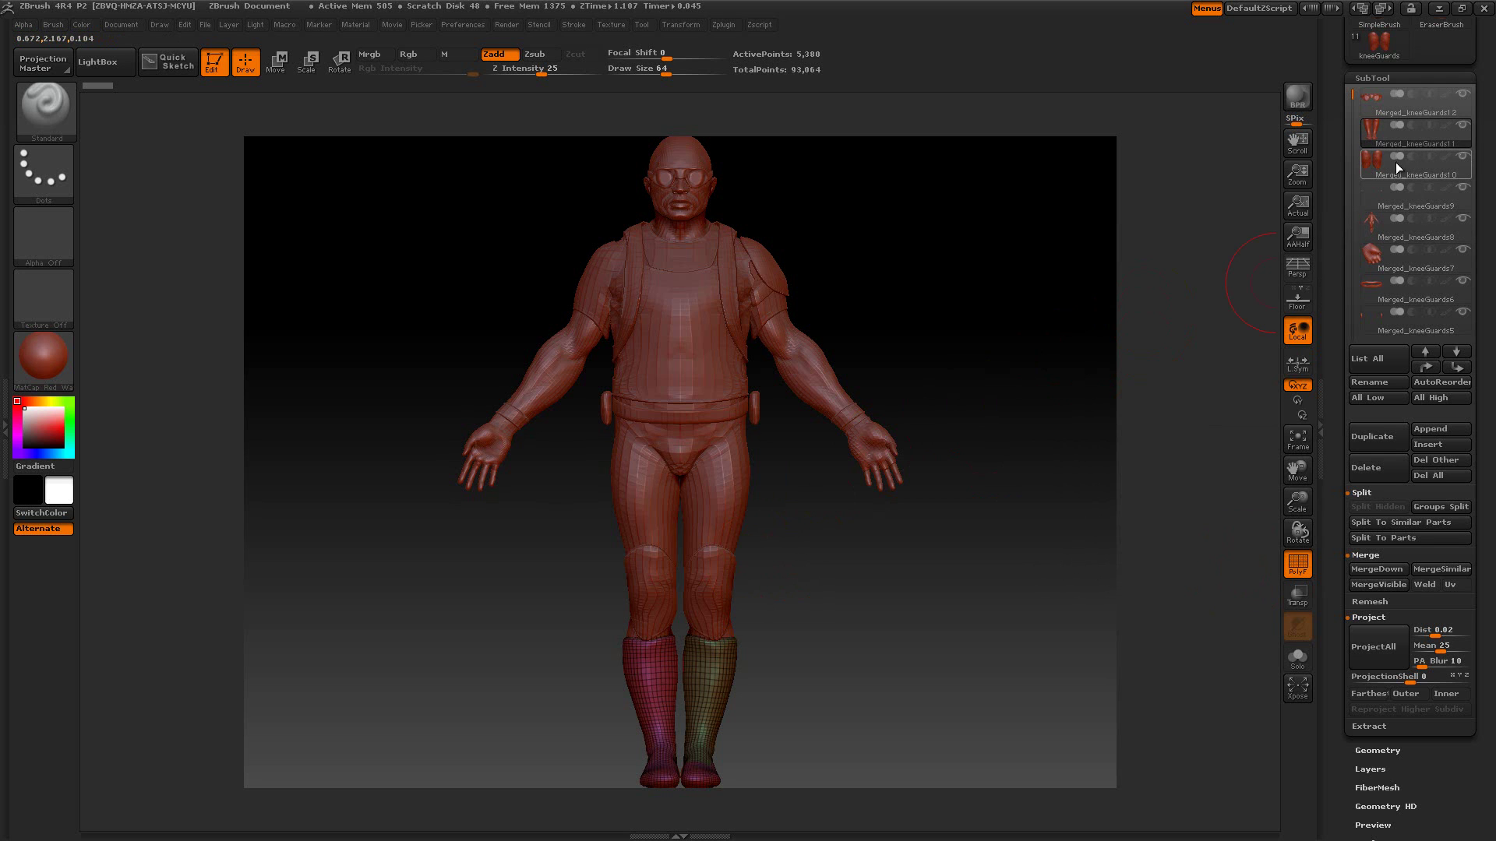
{"action": "left_click", "coordinate": [1396, 171]}
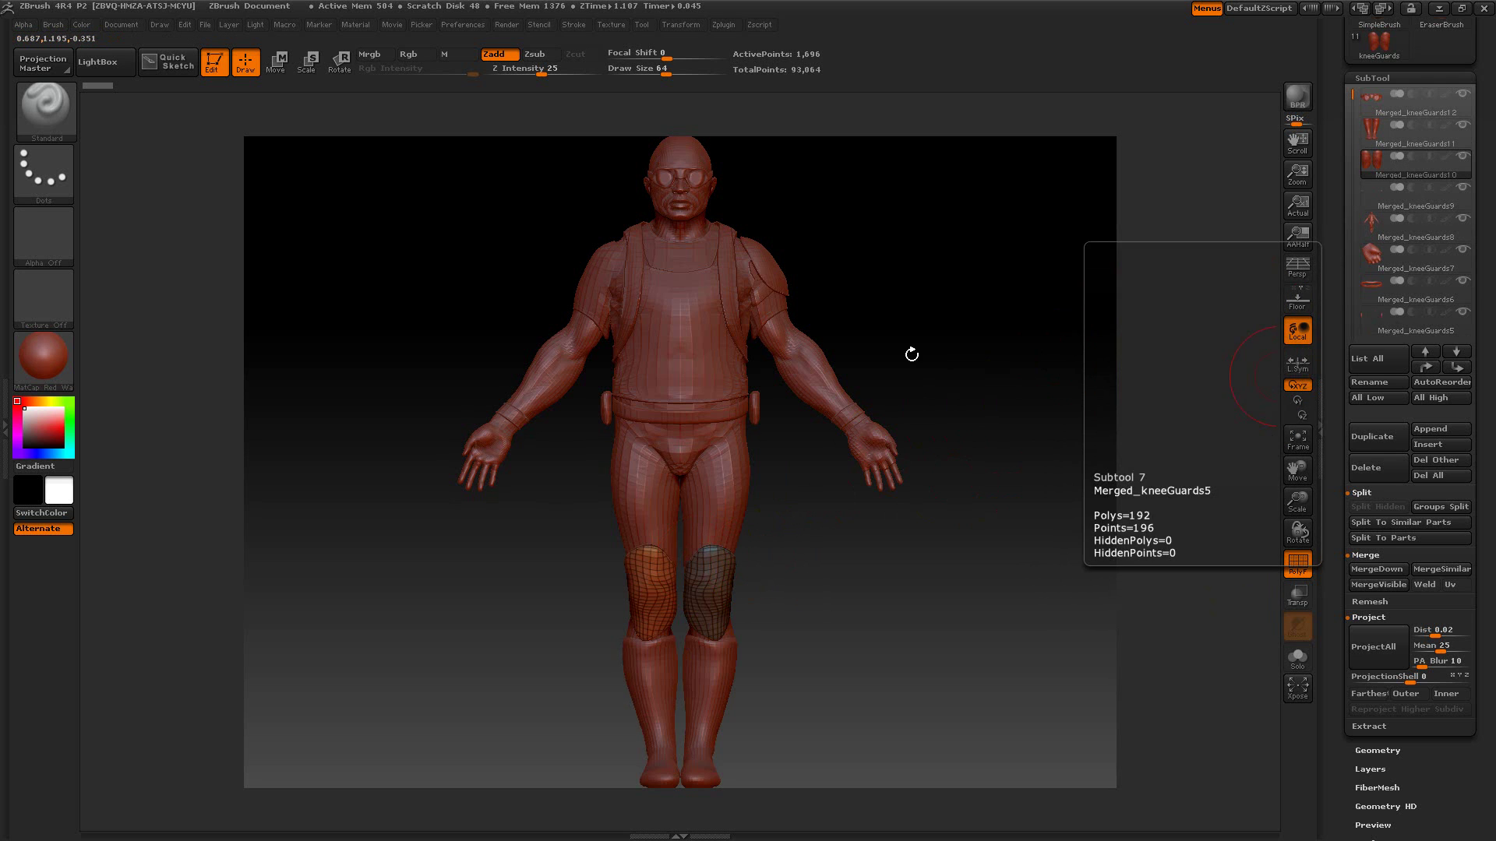
{"action": "left_click", "coordinate": [854, 419], "text": "alt"}
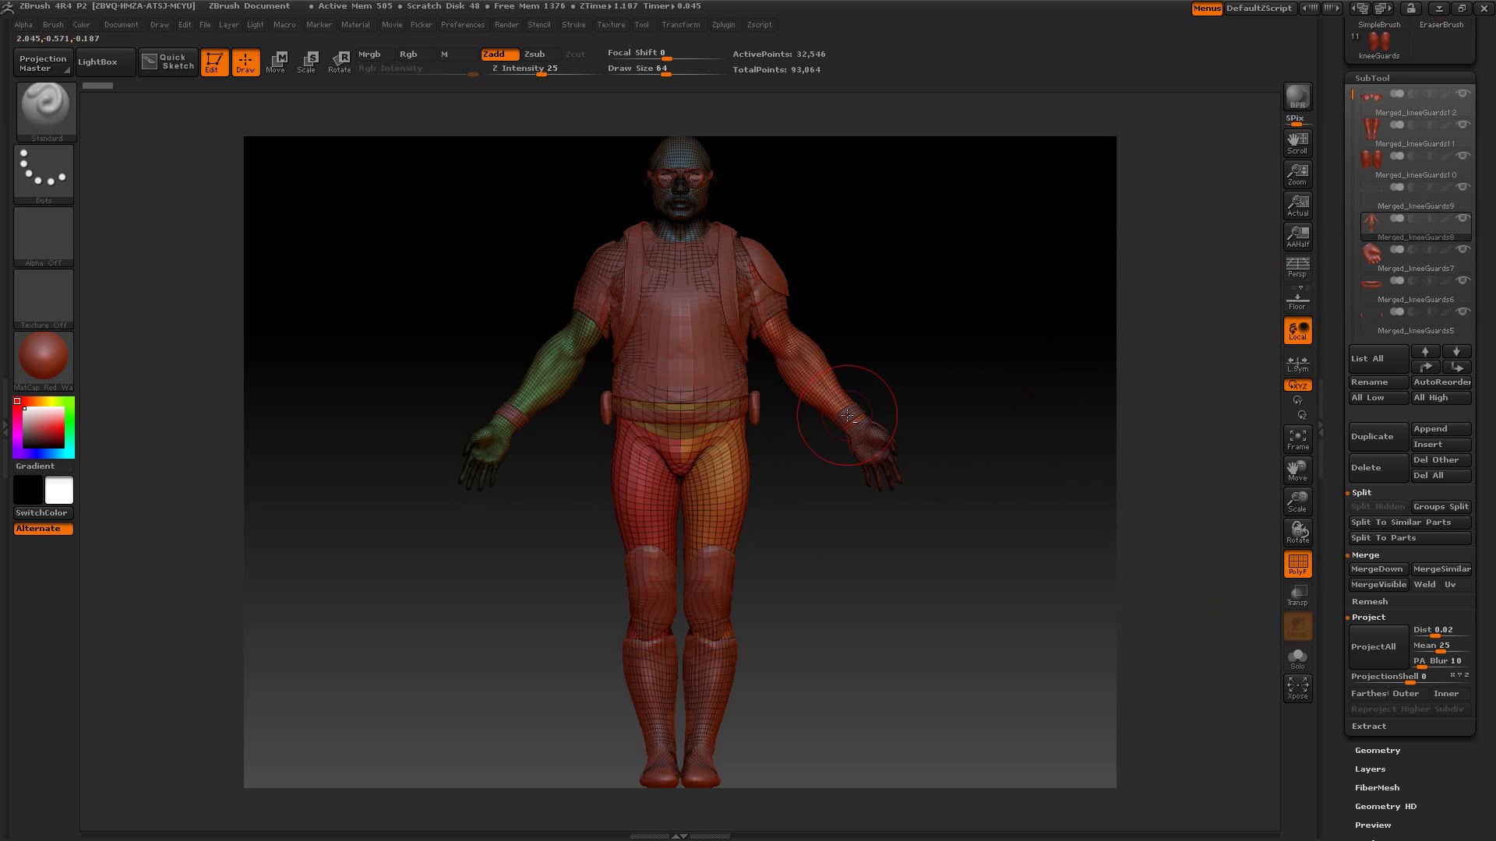
{"action": "left_click", "coordinate": [847, 415], "text": "alt"}
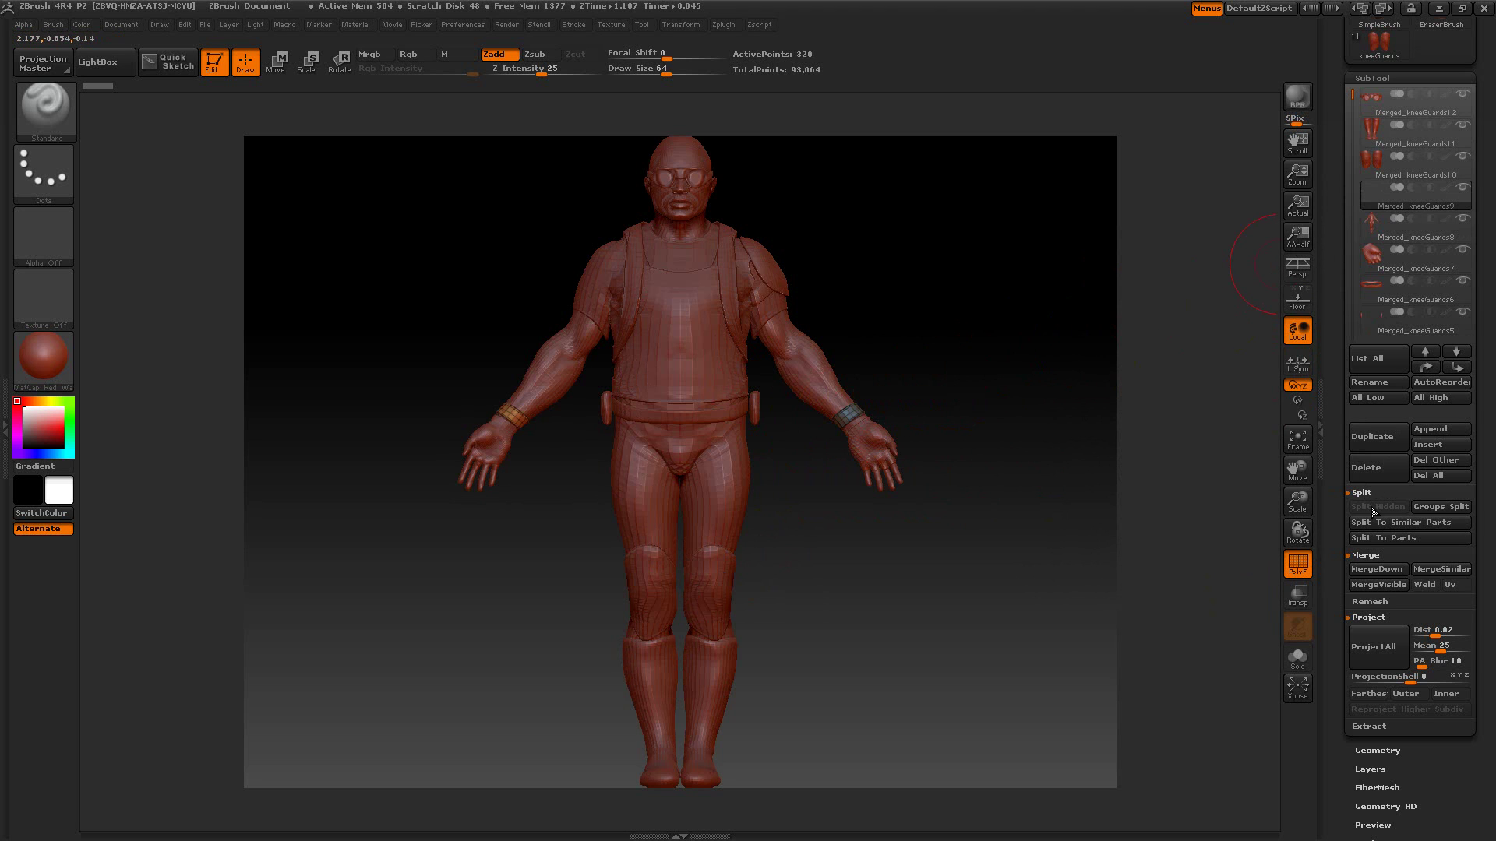
- Merge the visible subtools and switch to the new Merged_kneeGuards10 tool
{"action": "left_click", "coordinate": [1371, 581]}
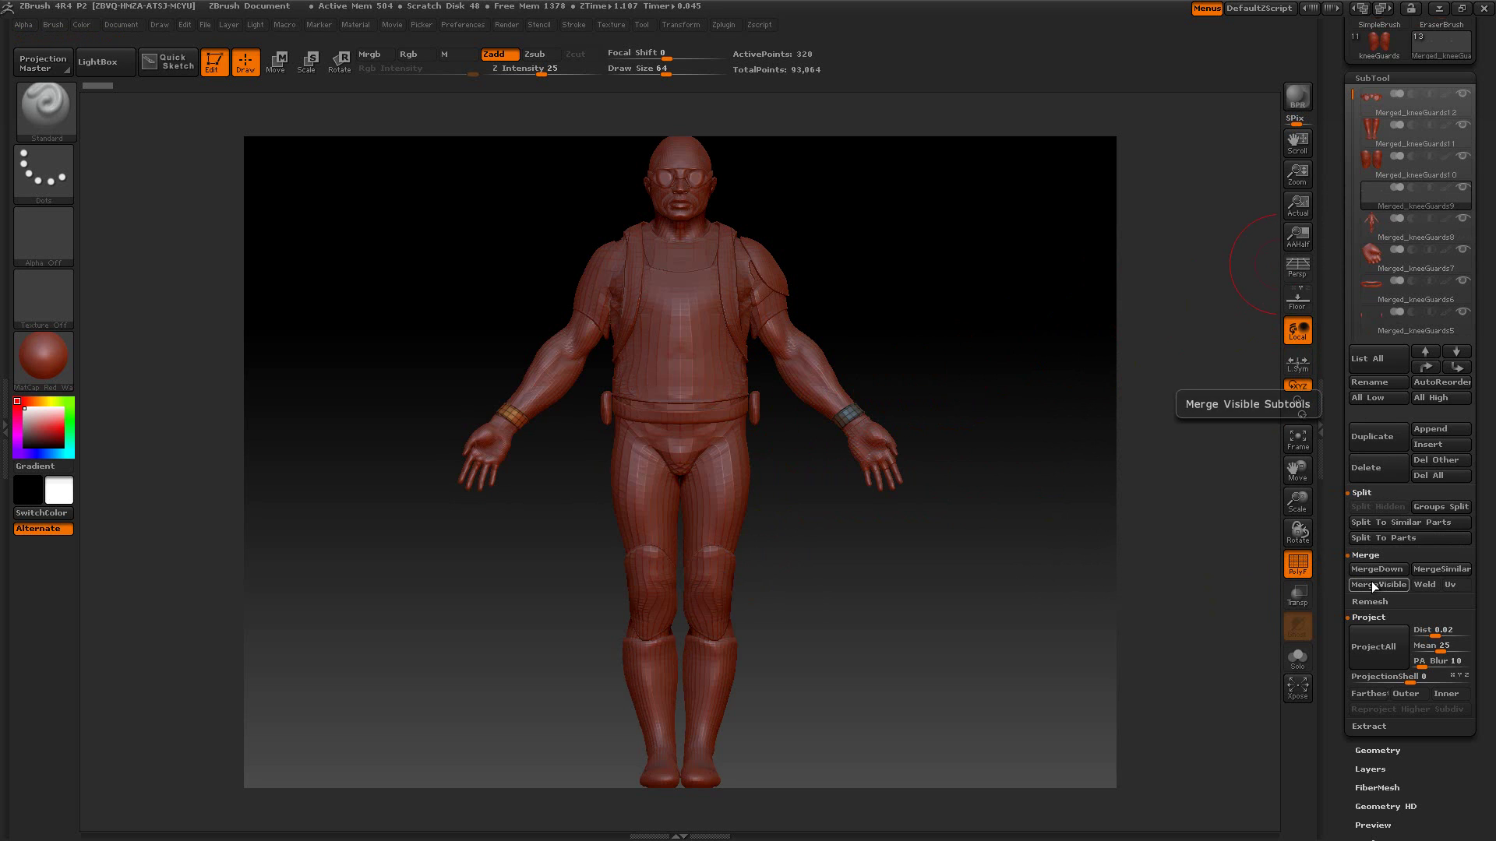
{"action": "left_click_drag", "start_coordinate": [1336, 330], "coordinate": [1337, 387]}
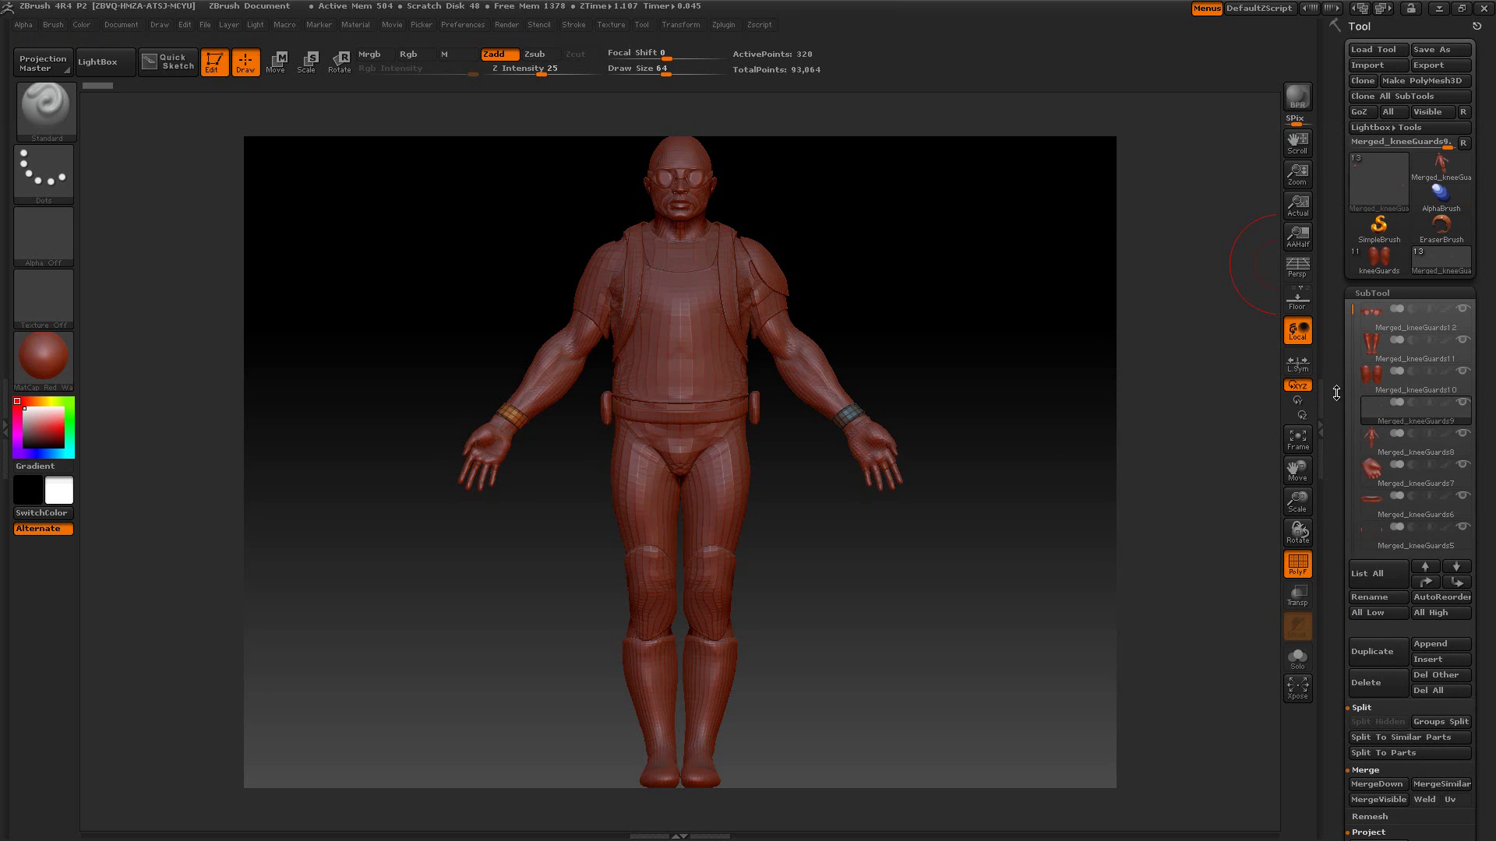
{"action": "left_click_drag", "start_coordinate": [1445, 146], "coordinate": [1462, 143]}
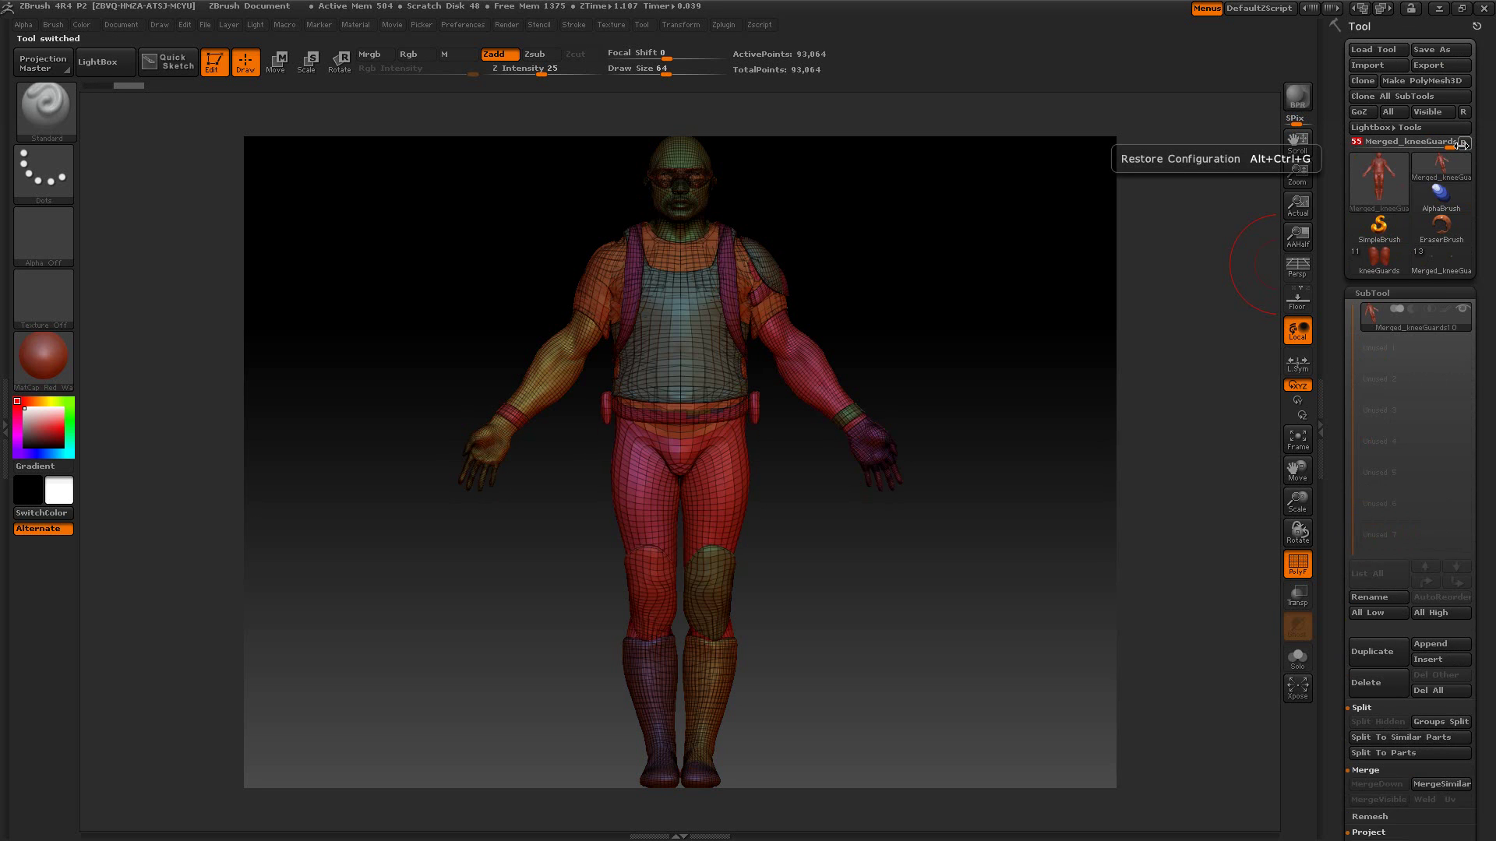
{"action": "left_click_drag", "start_coordinate": [1337, 259], "coordinate": [1338, 161]}
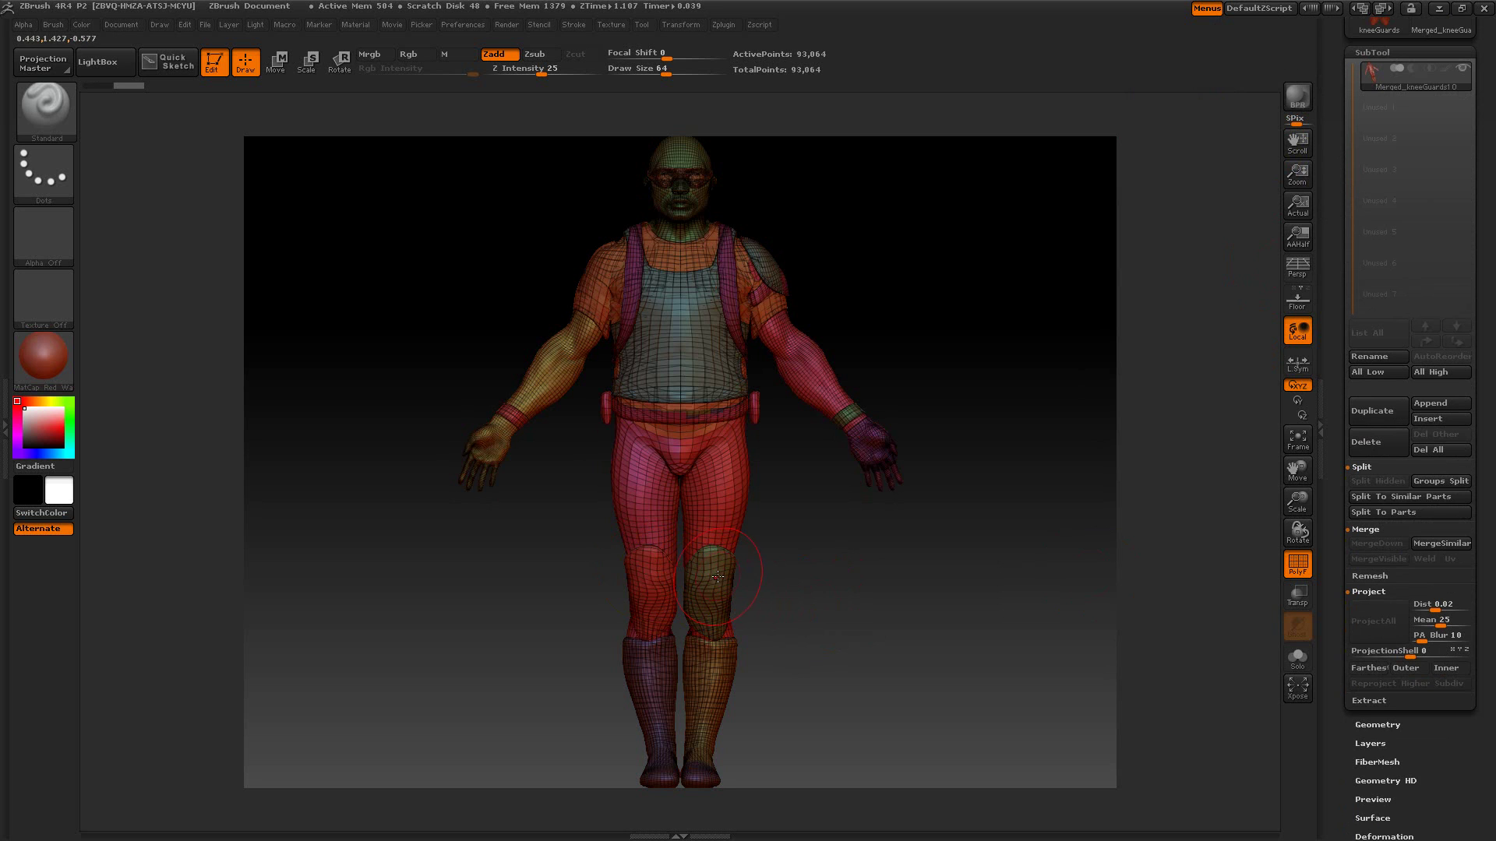
- Split the merged mesh into 17 part subtools and select both knee guards and the shin
{"action": "left_click", "coordinate": [1404, 512]}
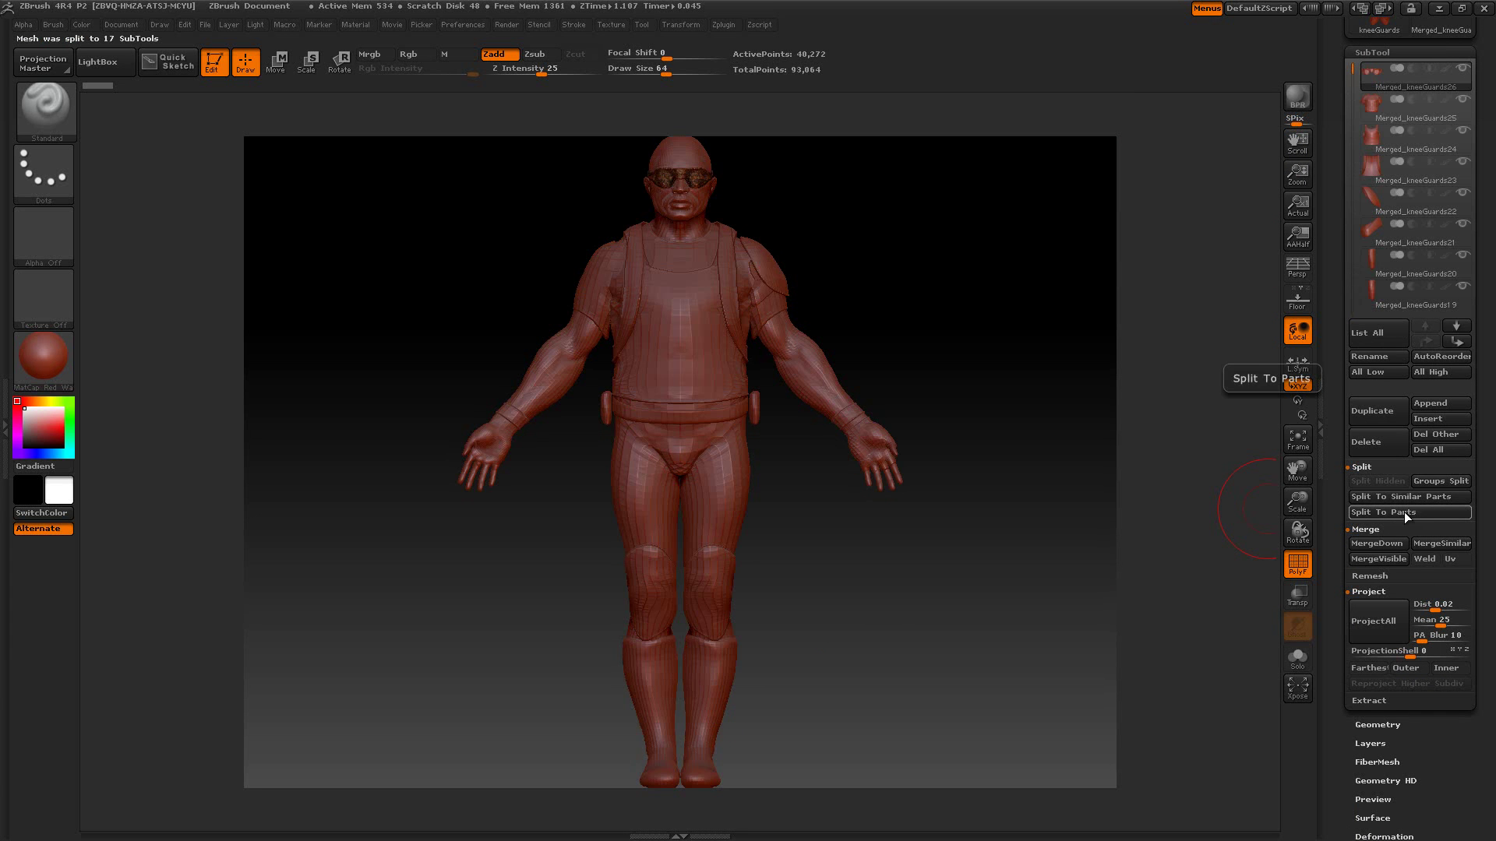
{"action": "left_click", "coordinate": [708, 595], "text": "alt"}
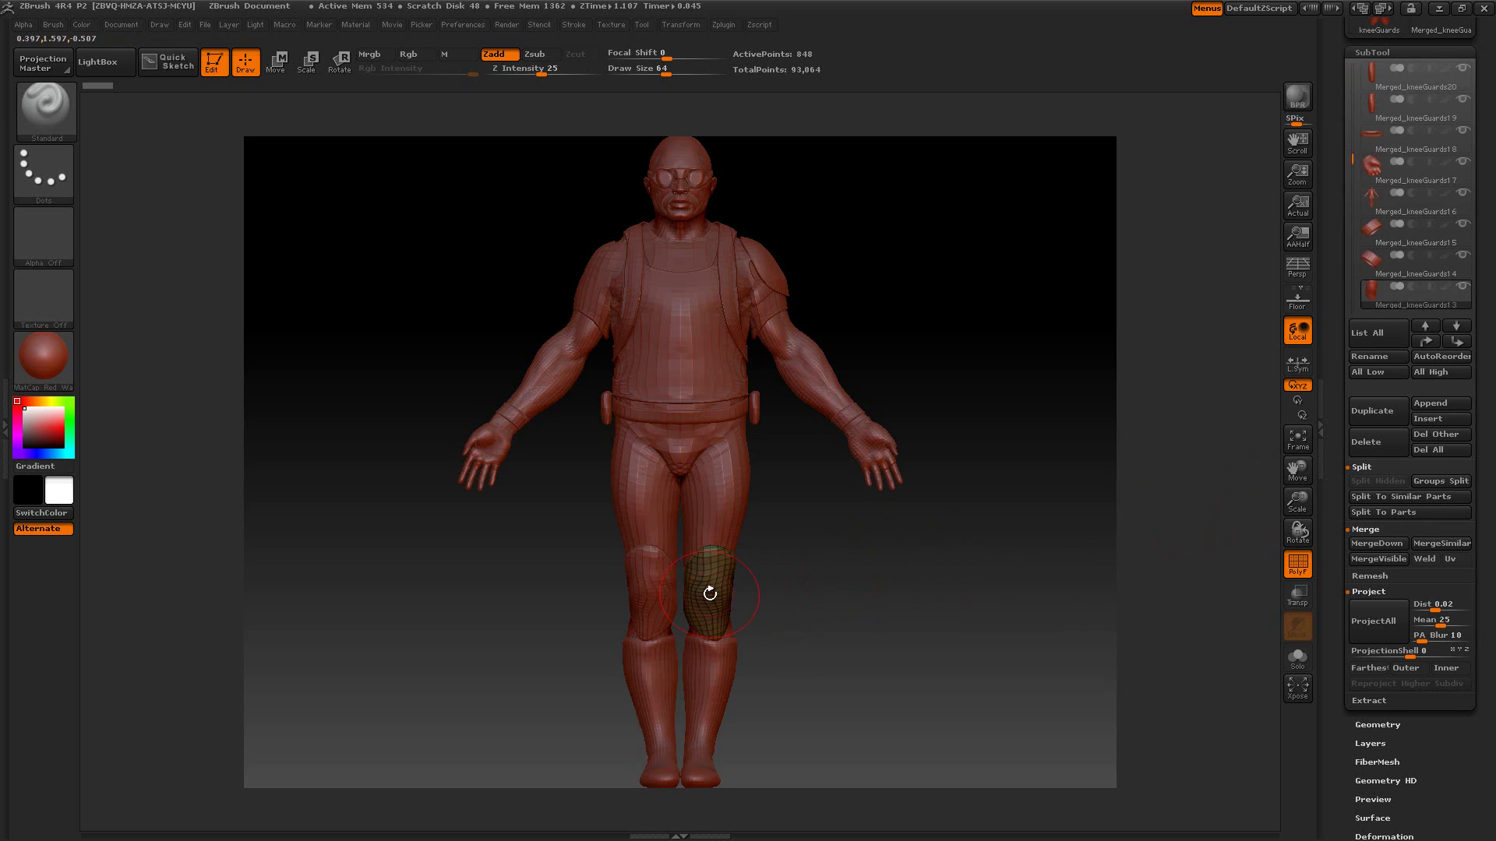
{"action": "mouse_move", "coordinate": [1378, 287]}
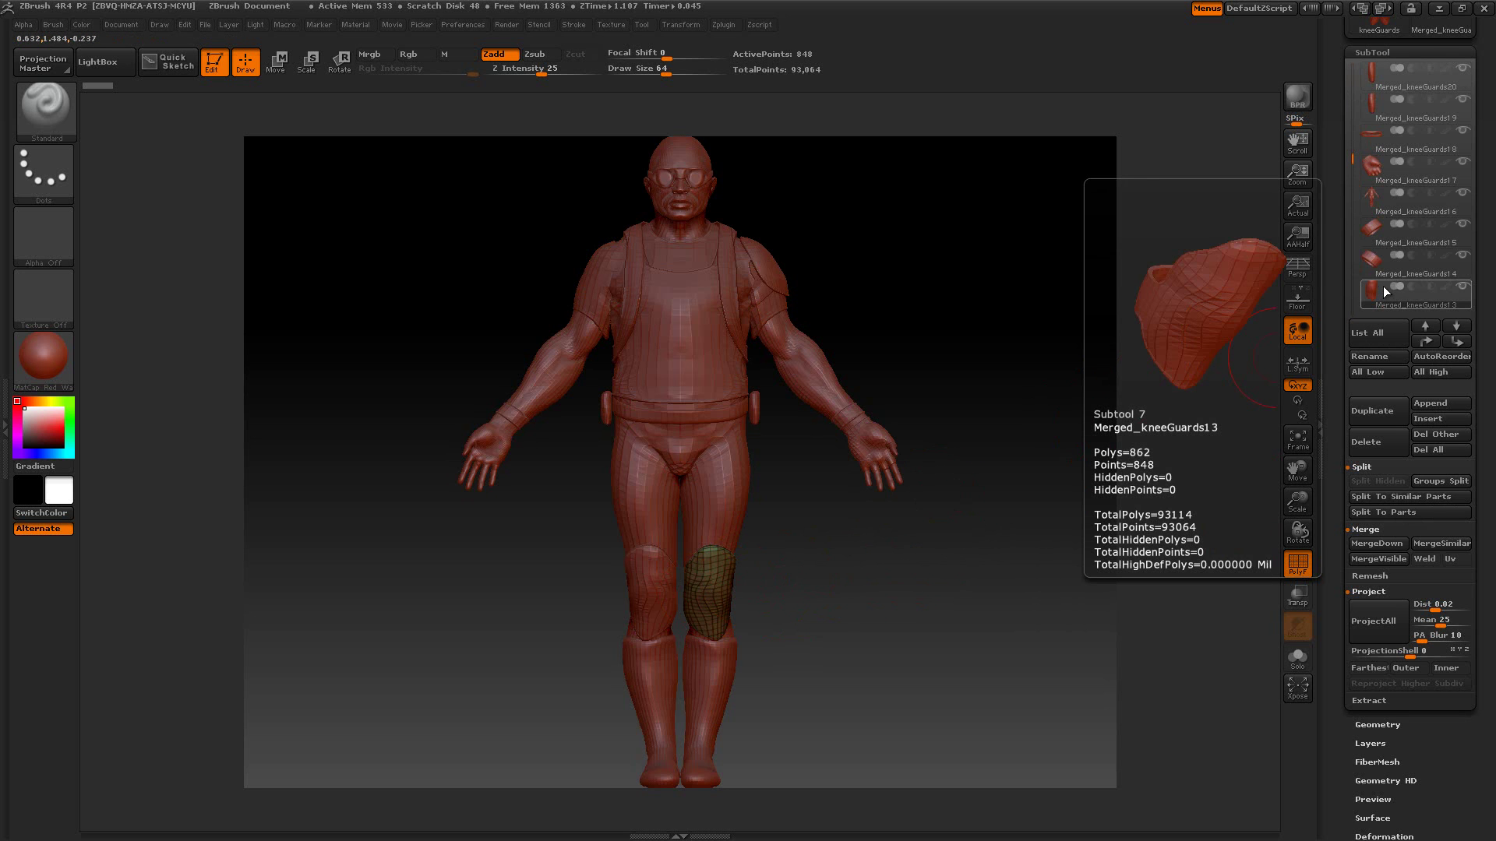
{"action": "left_click", "coordinate": [656, 586], "text": "alt"}
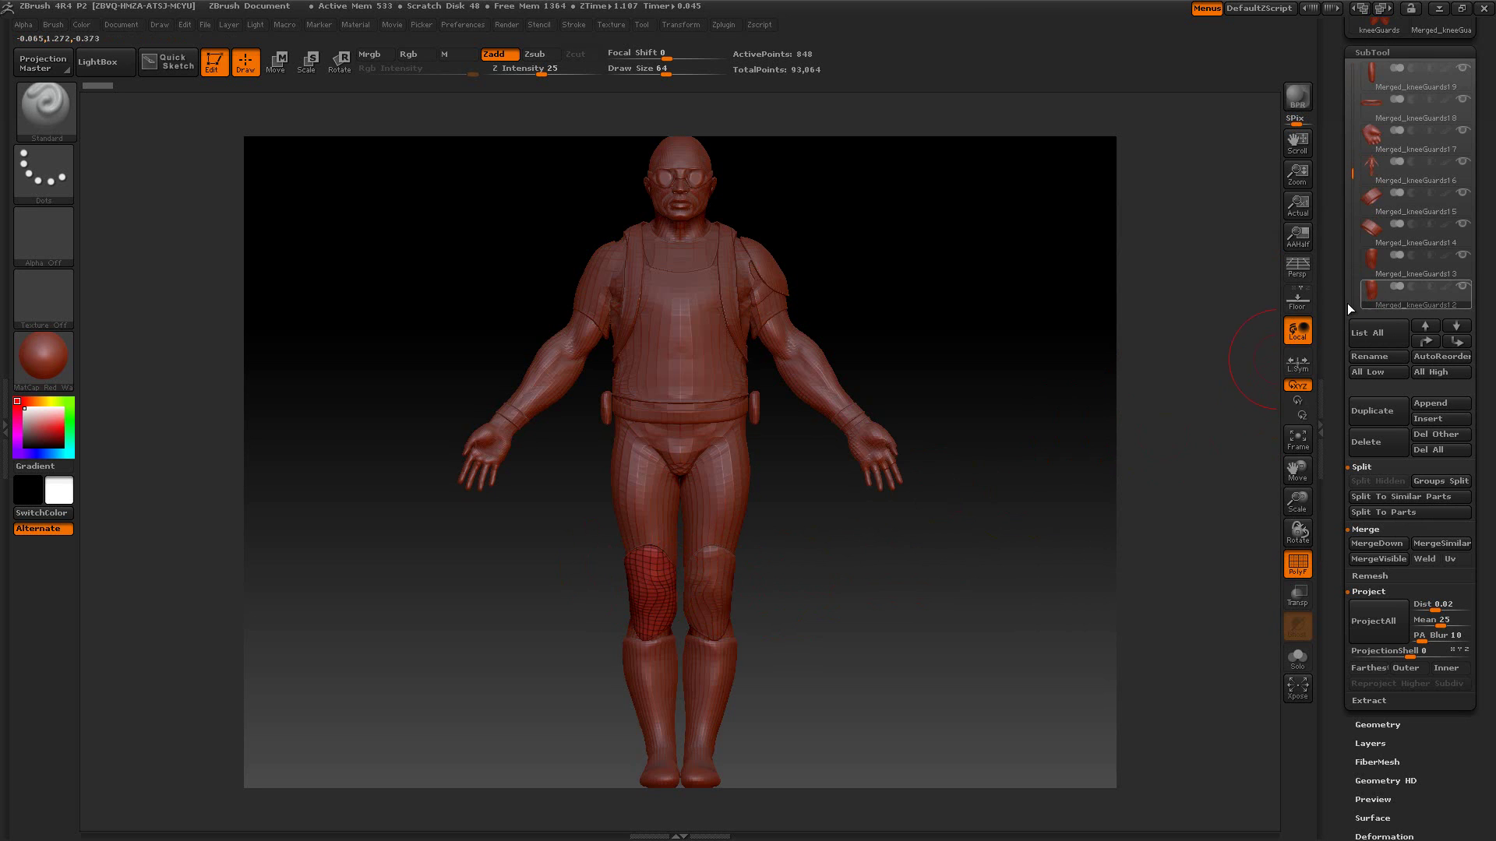
{"action": "left_click", "coordinate": [715, 699], "text": "alt"}
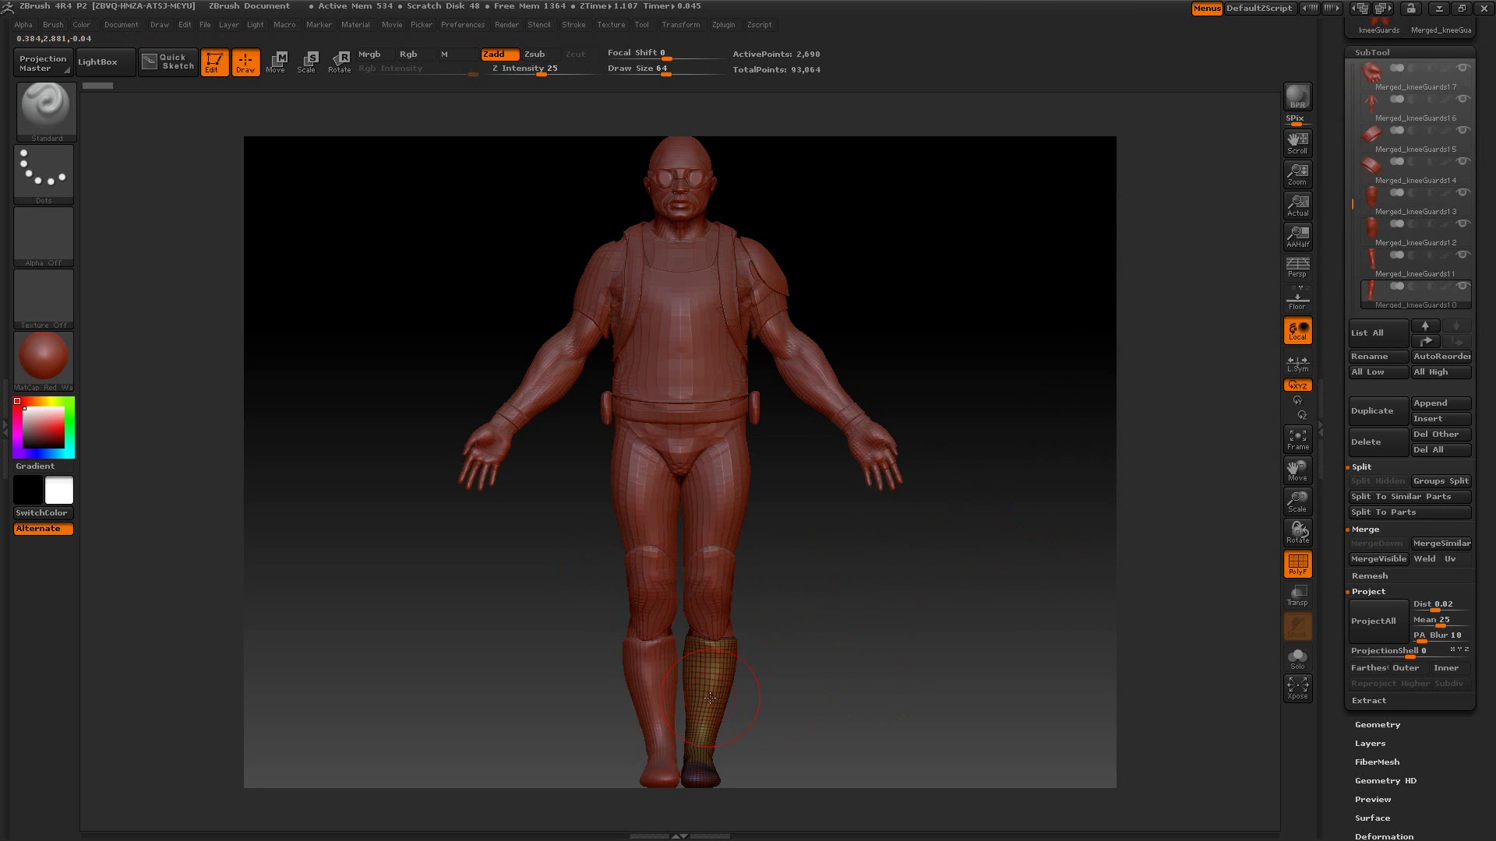
- Select the body subtool and turn on Solo to show it alone
{"action": "left_click_drag", "start_coordinate": [1352, 200], "coordinate": [1352, 220]}
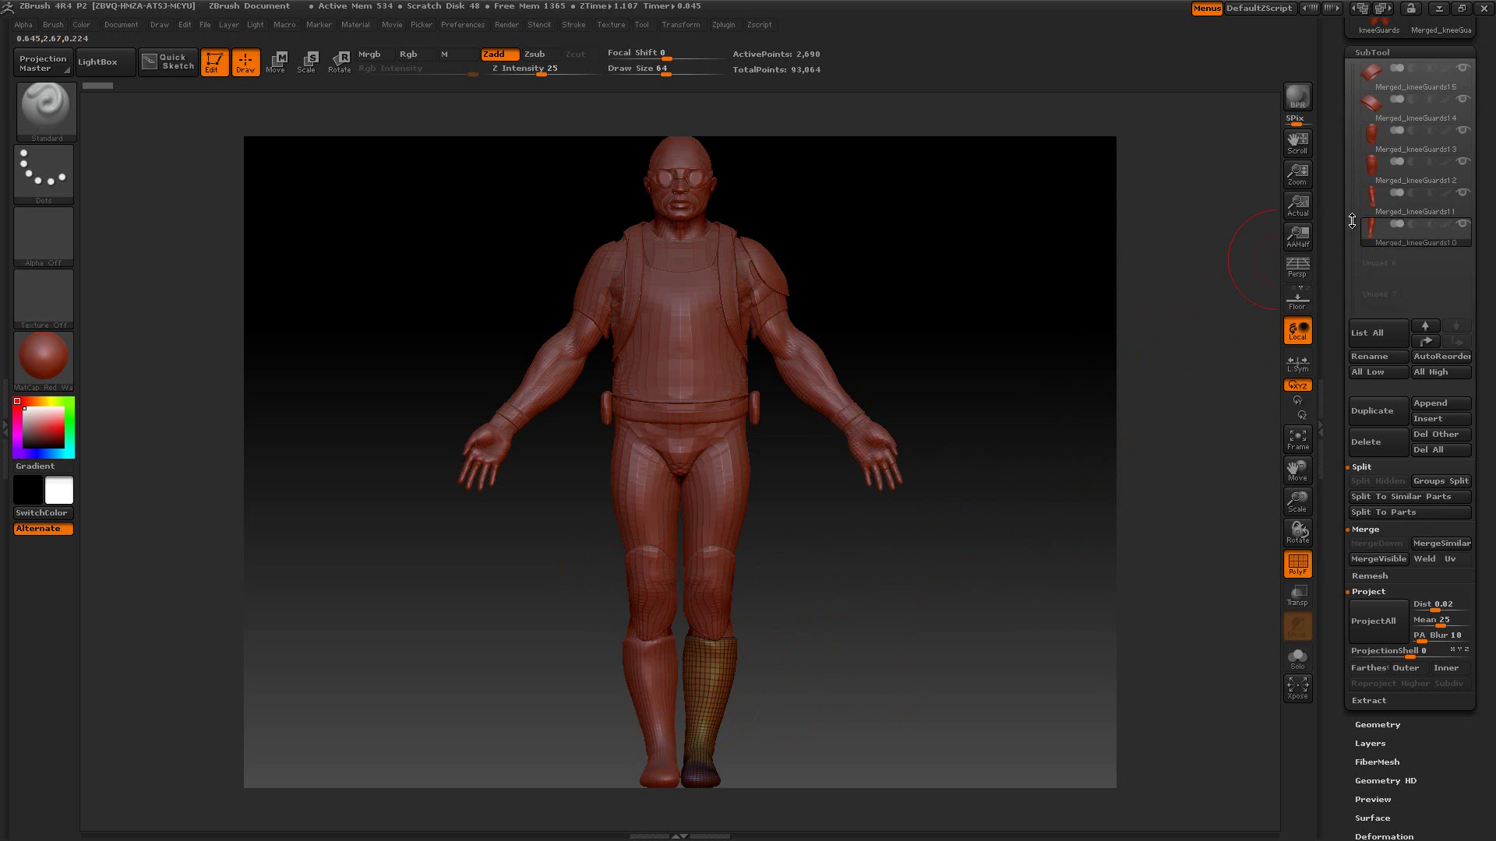
{"action": "left_click", "coordinate": [718, 495], "text": "alt"}
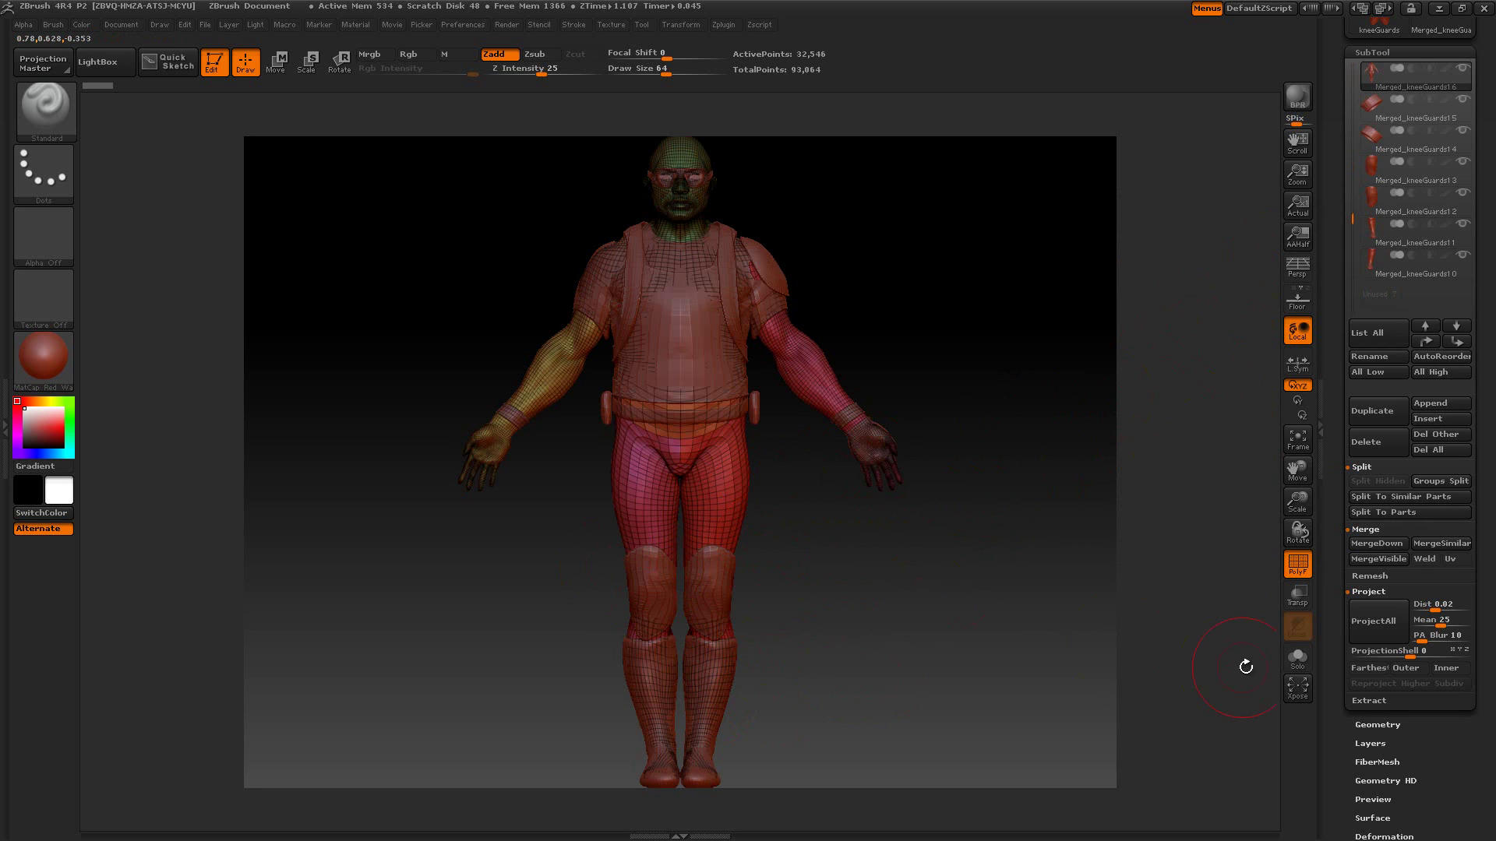
{"action": "left_click", "coordinate": [1291, 664]}
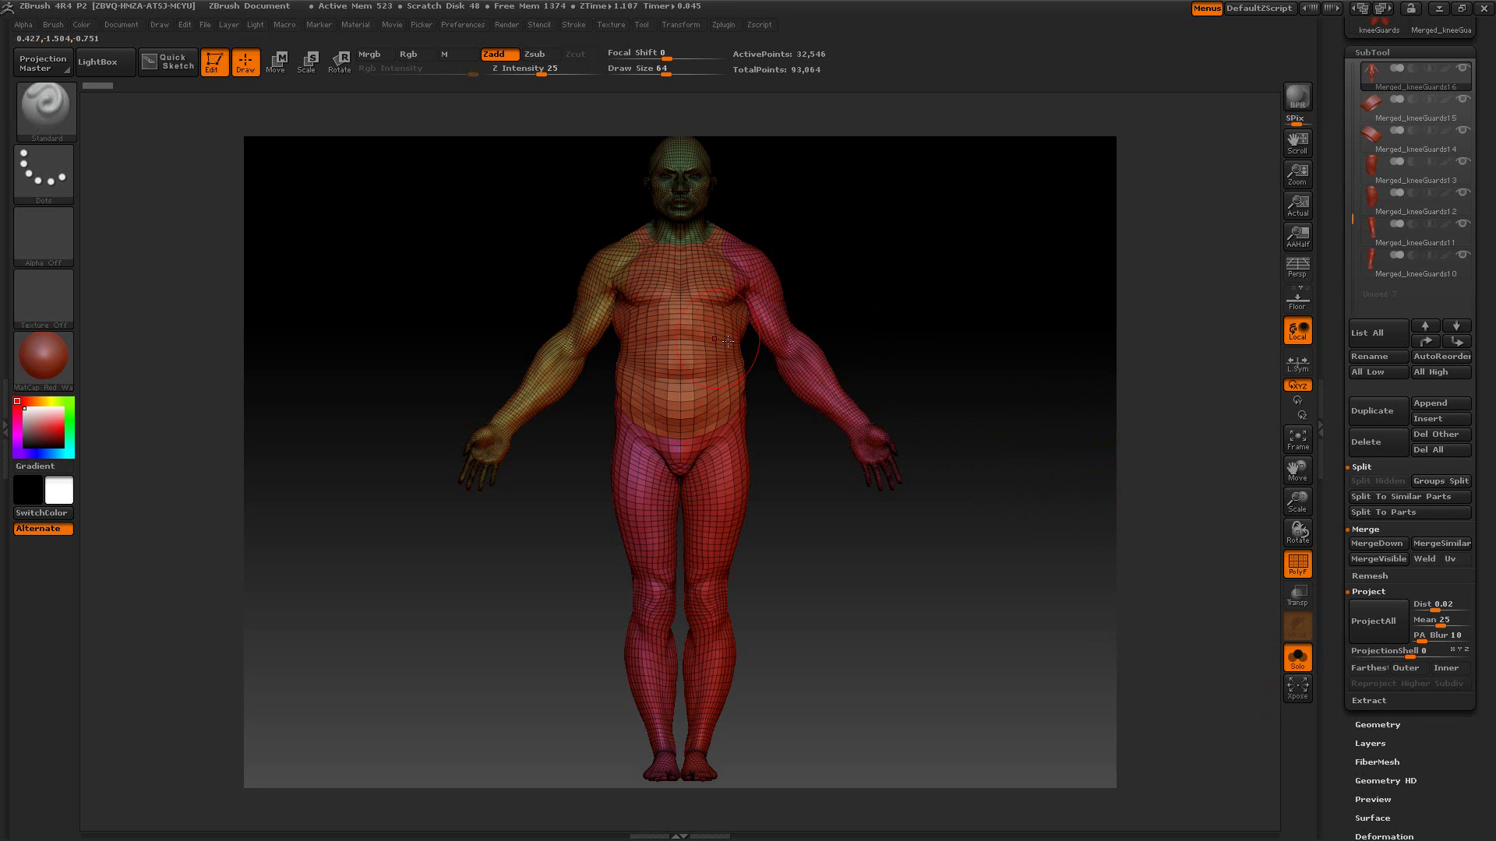
- Isolate the left arm polygroup, split the hidden parts off, and expand the Geometry sub-palette
{"action": "left_click", "coordinate": [783, 343], "text": "ctrl+shift"}
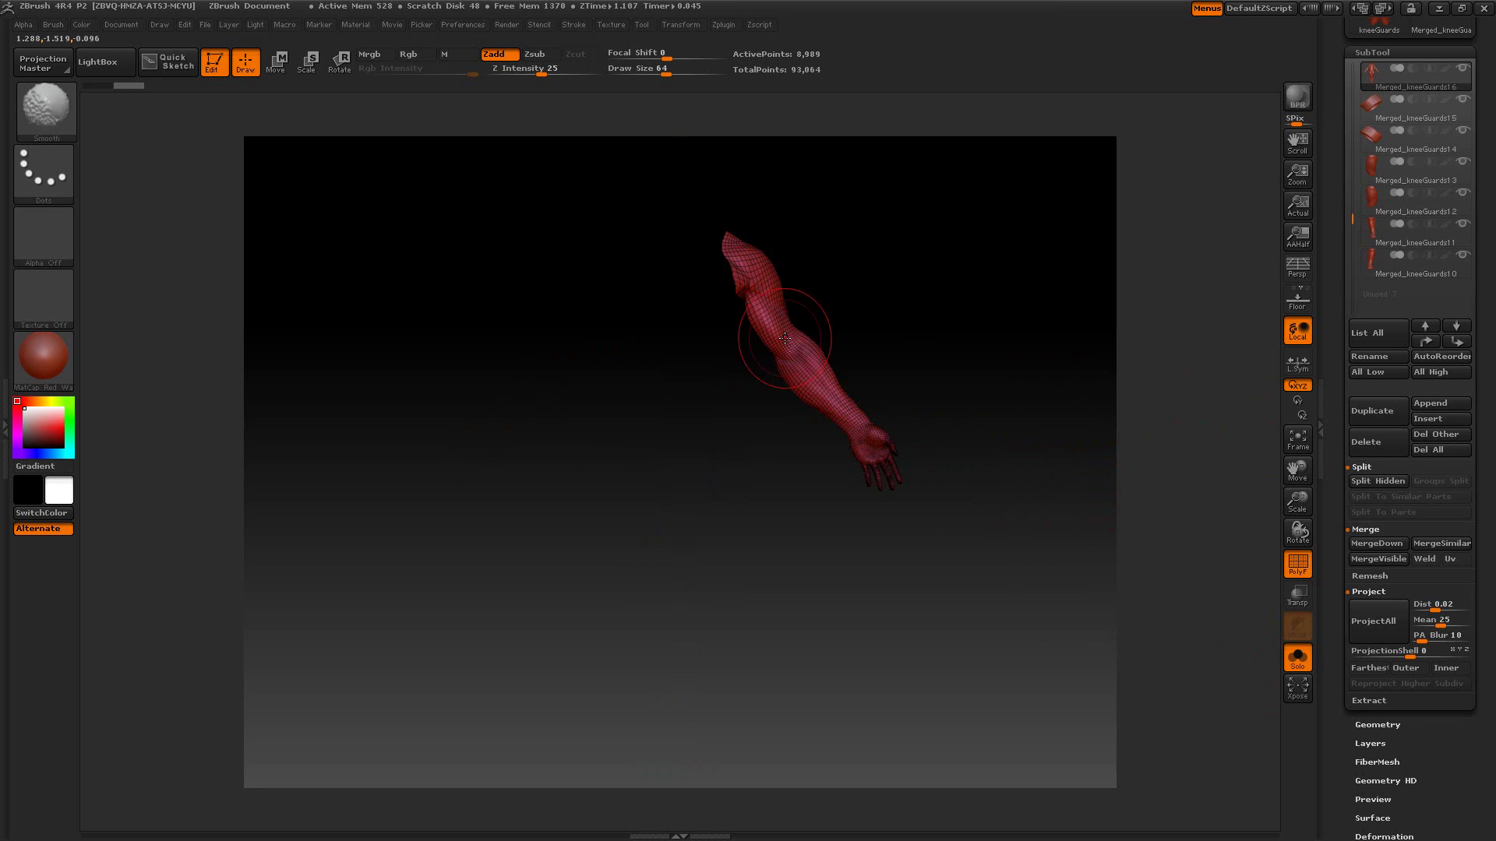
{"action": "left_click", "coordinate": [1379, 480]}
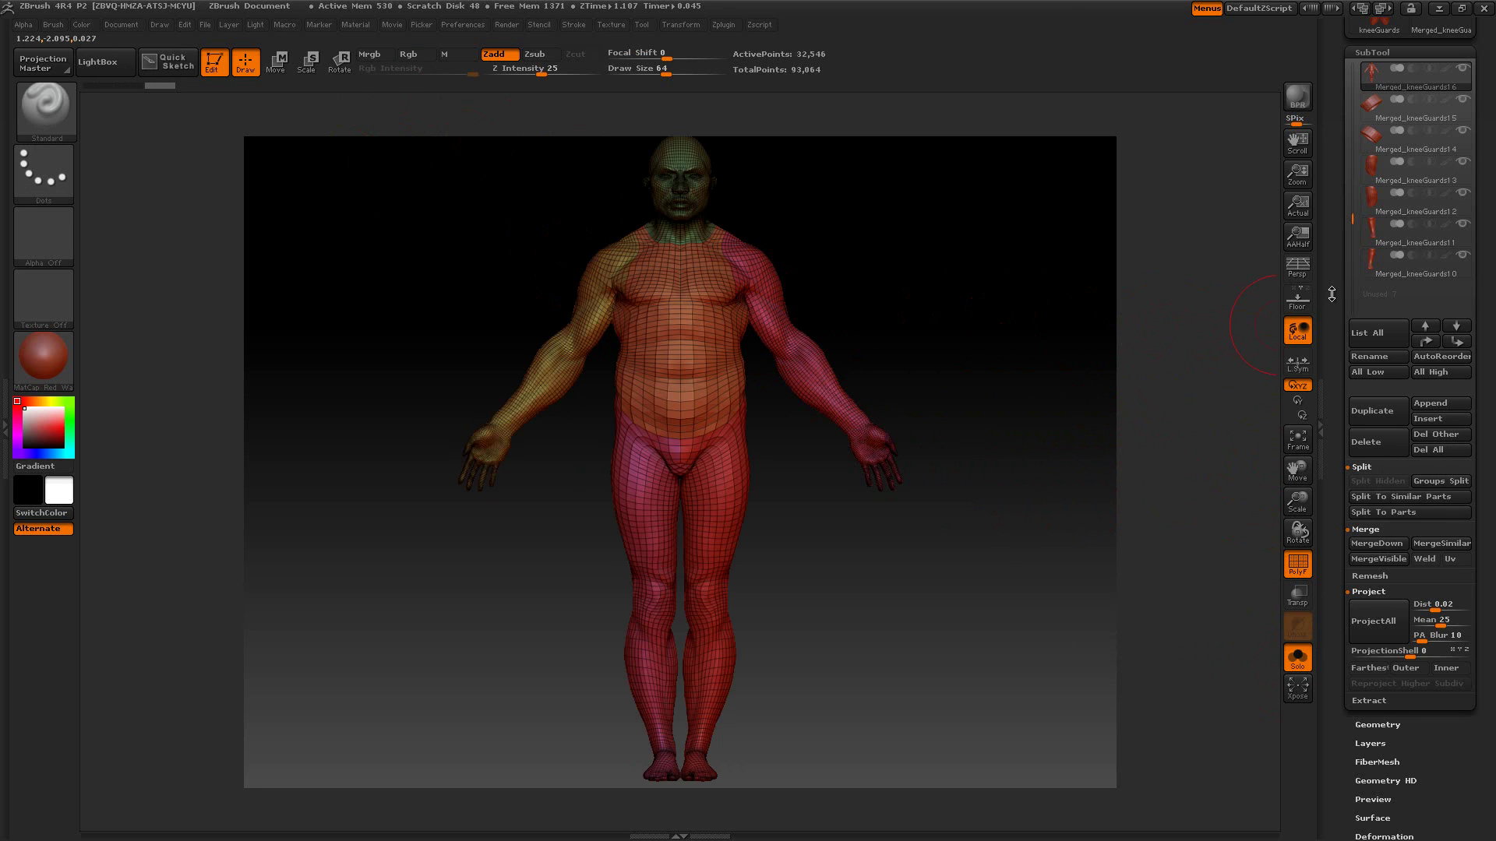
{"action": "left_click", "coordinate": [1375, 724]}
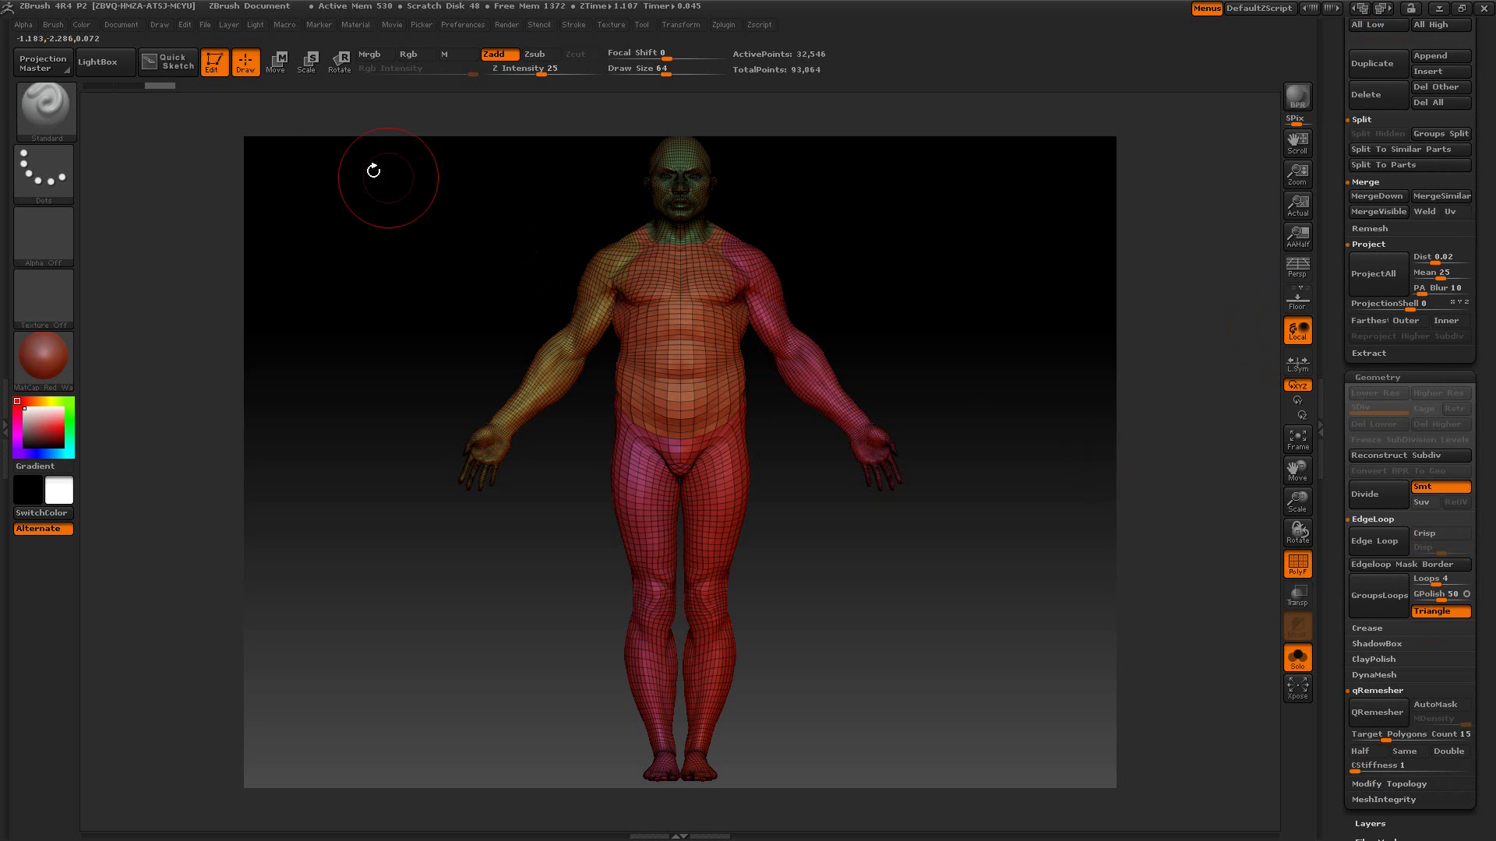
- Load DemoSoldier.ZTL from LightBox and show the whole body
{"action": "left_click", "coordinate": [113, 65]}
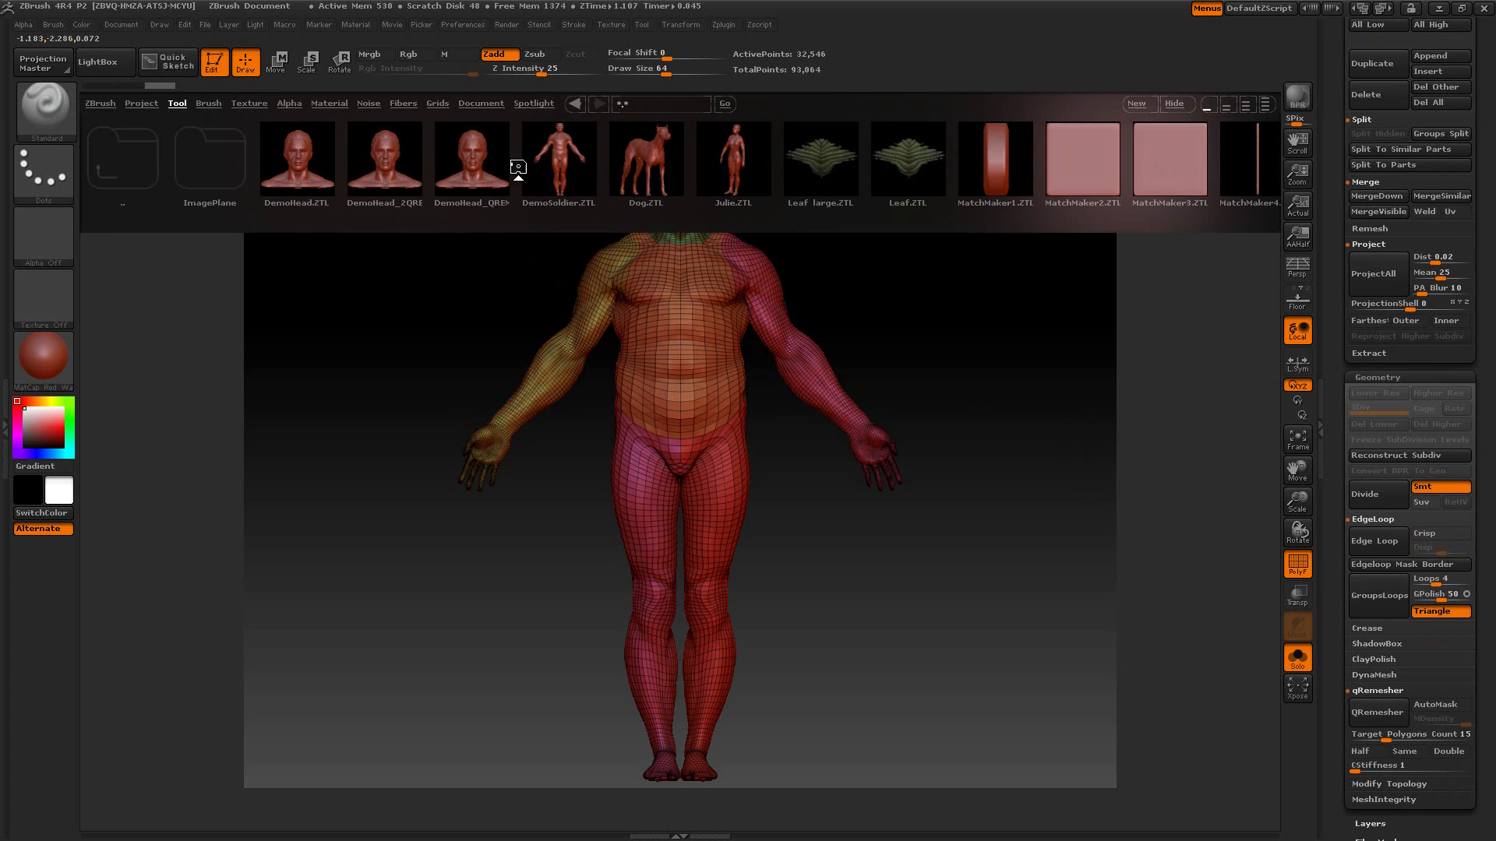
{"action": "double_click", "coordinate": [552, 166]}
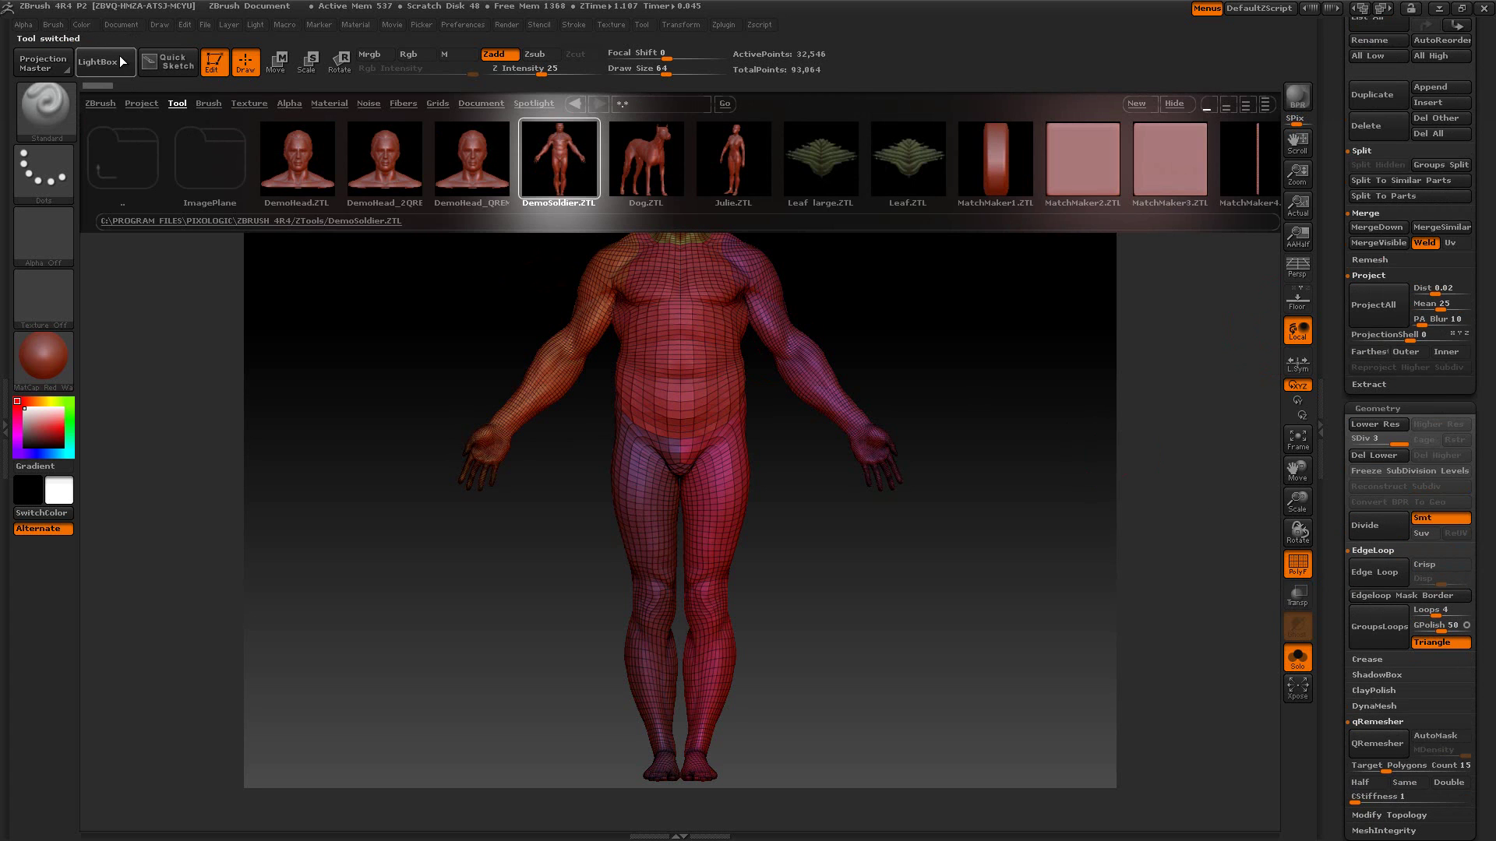
{"action": "left_click", "coordinate": [114, 59]}
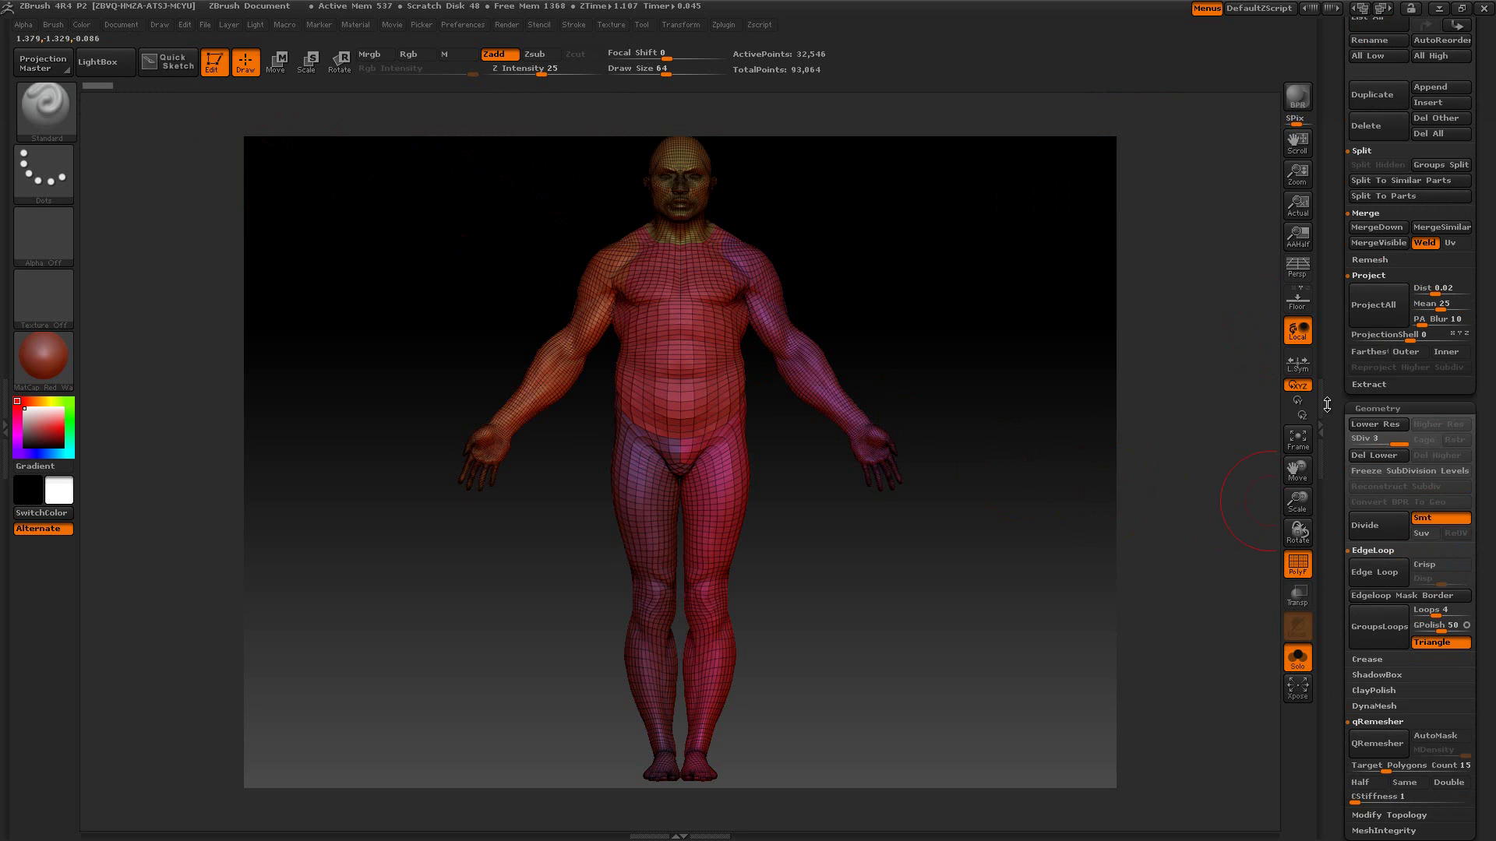
{"action": "mouse_move", "coordinate": [1327, 404]}
{"action": "left_mouse_down"}
{"action": "mouse_move", "coordinate": [1326, 571]}
{"action": "mouse_move", "coordinate": [1337, 401]}
{"action": "left_mouse_up"}
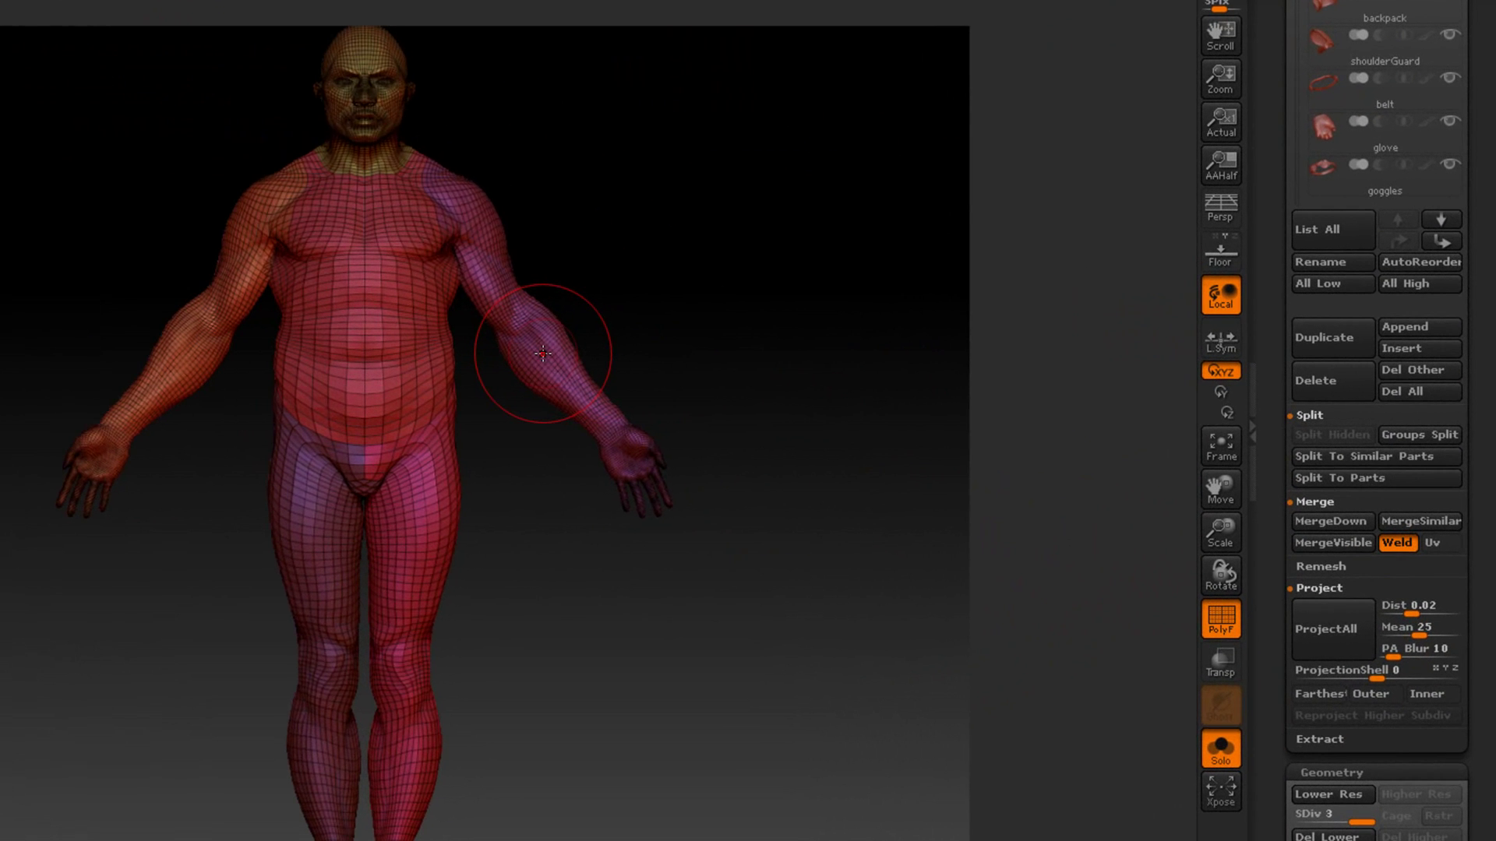
{"action": "key", "text": "ctrl+shift"}
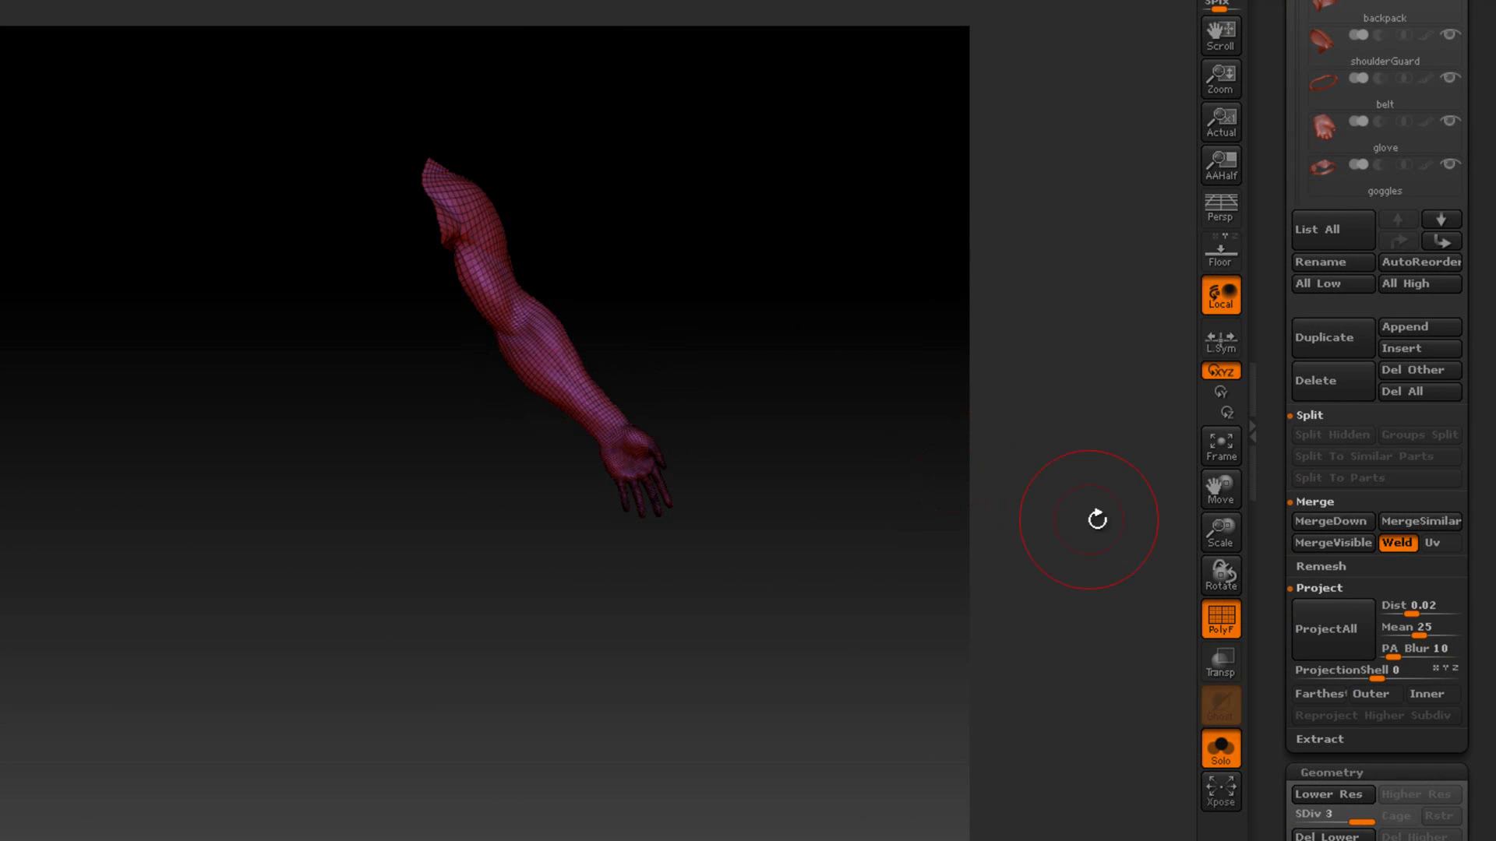
{"action": "left_click", "coordinate": [838, 355], "text": "ctrl+shift"}
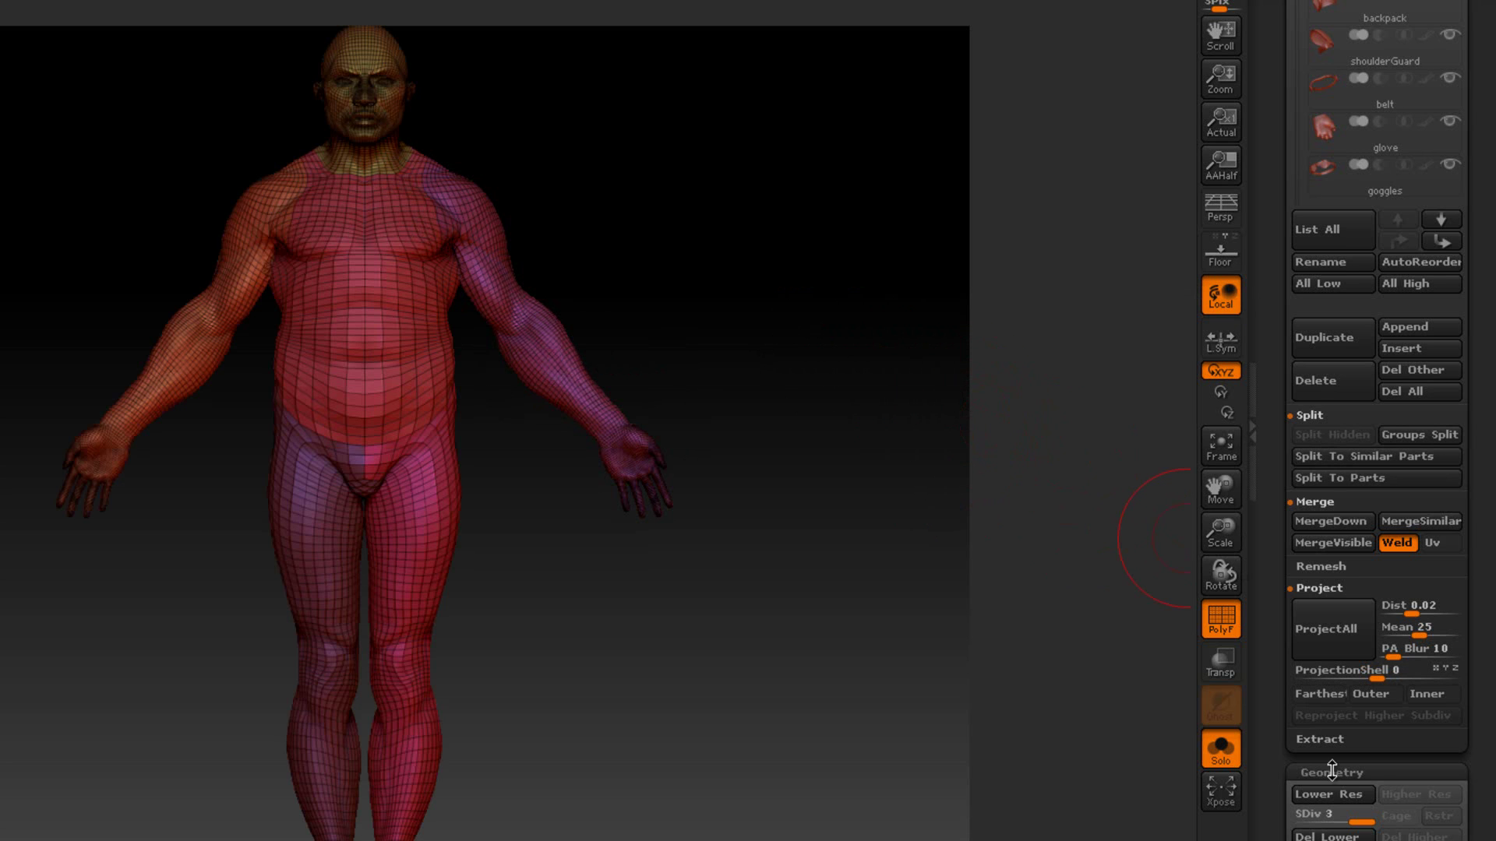
- At SDiv 1, split the isolated arm into its own subtool, then show the full soldier
{"action": "left_click_drag", "start_coordinate": [1359, 819], "coordinate": [1273, 813]}
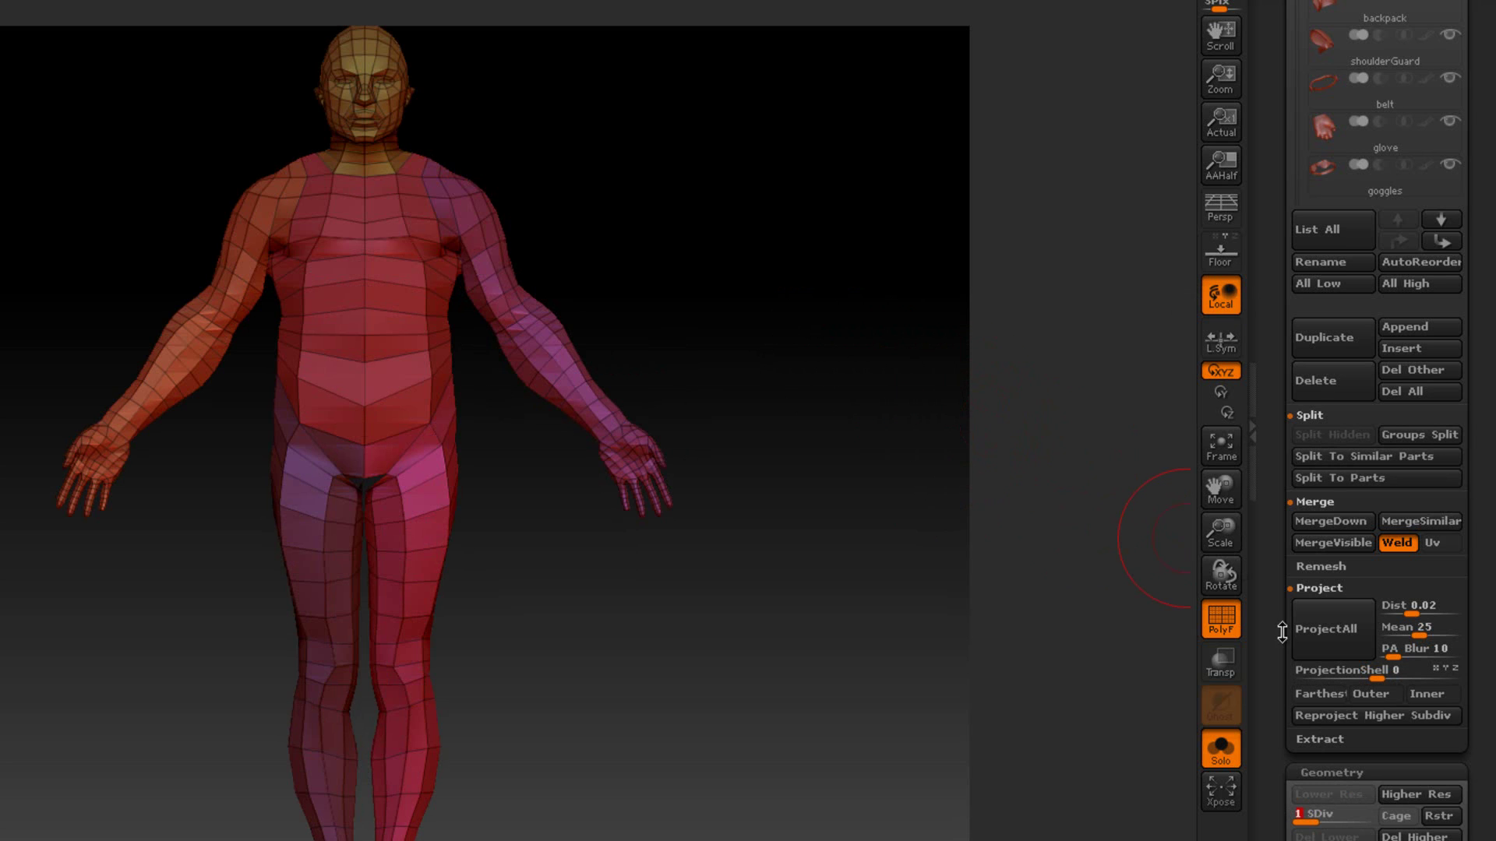
{"action": "left_click", "coordinate": [573, 393], "text": "ctrl+shift"}
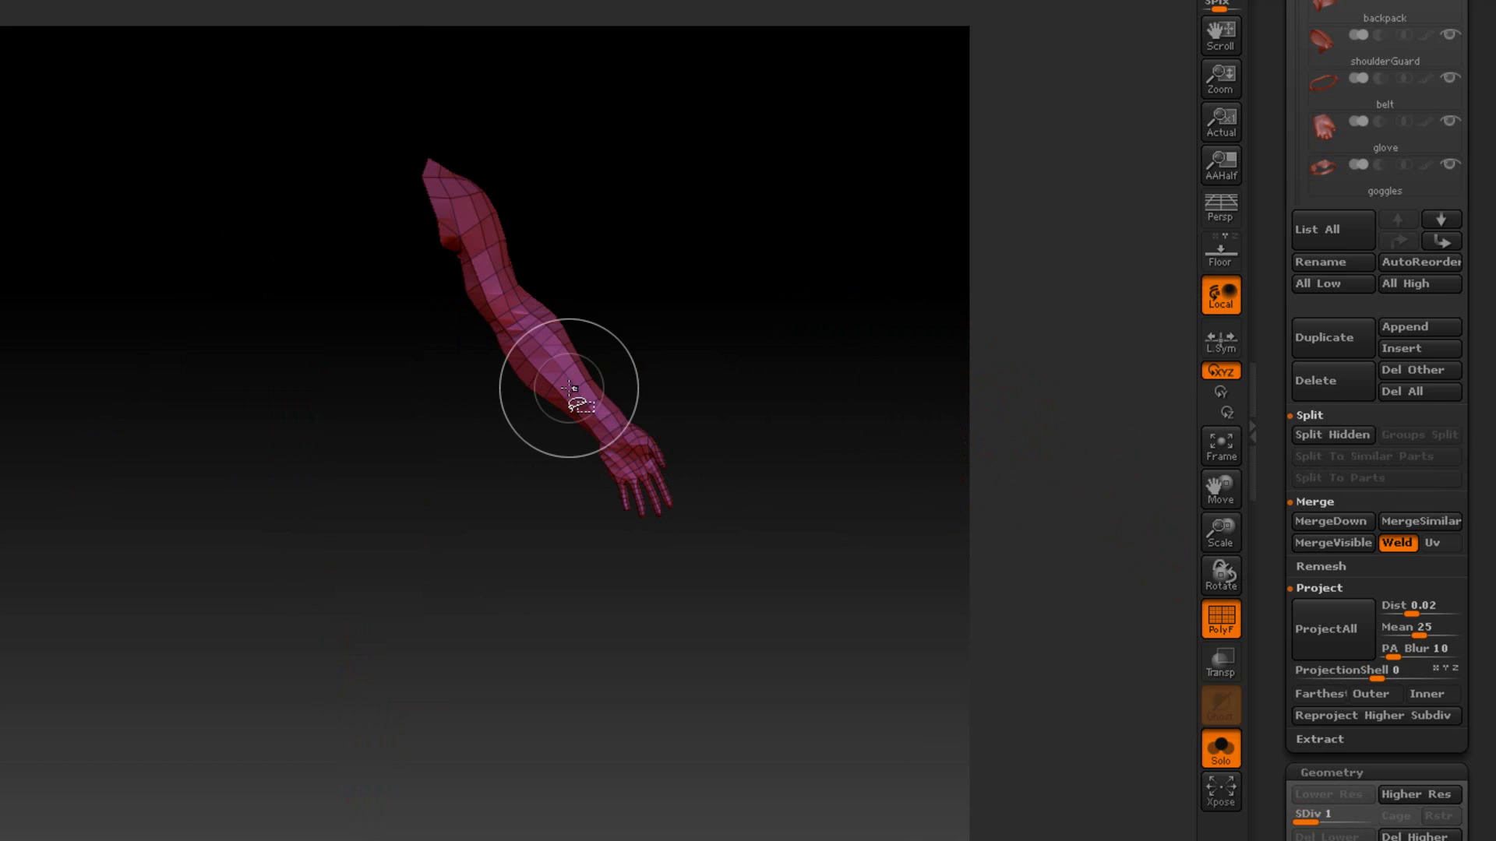
{"action": "left_click", "coordinate": [1352, 436]}
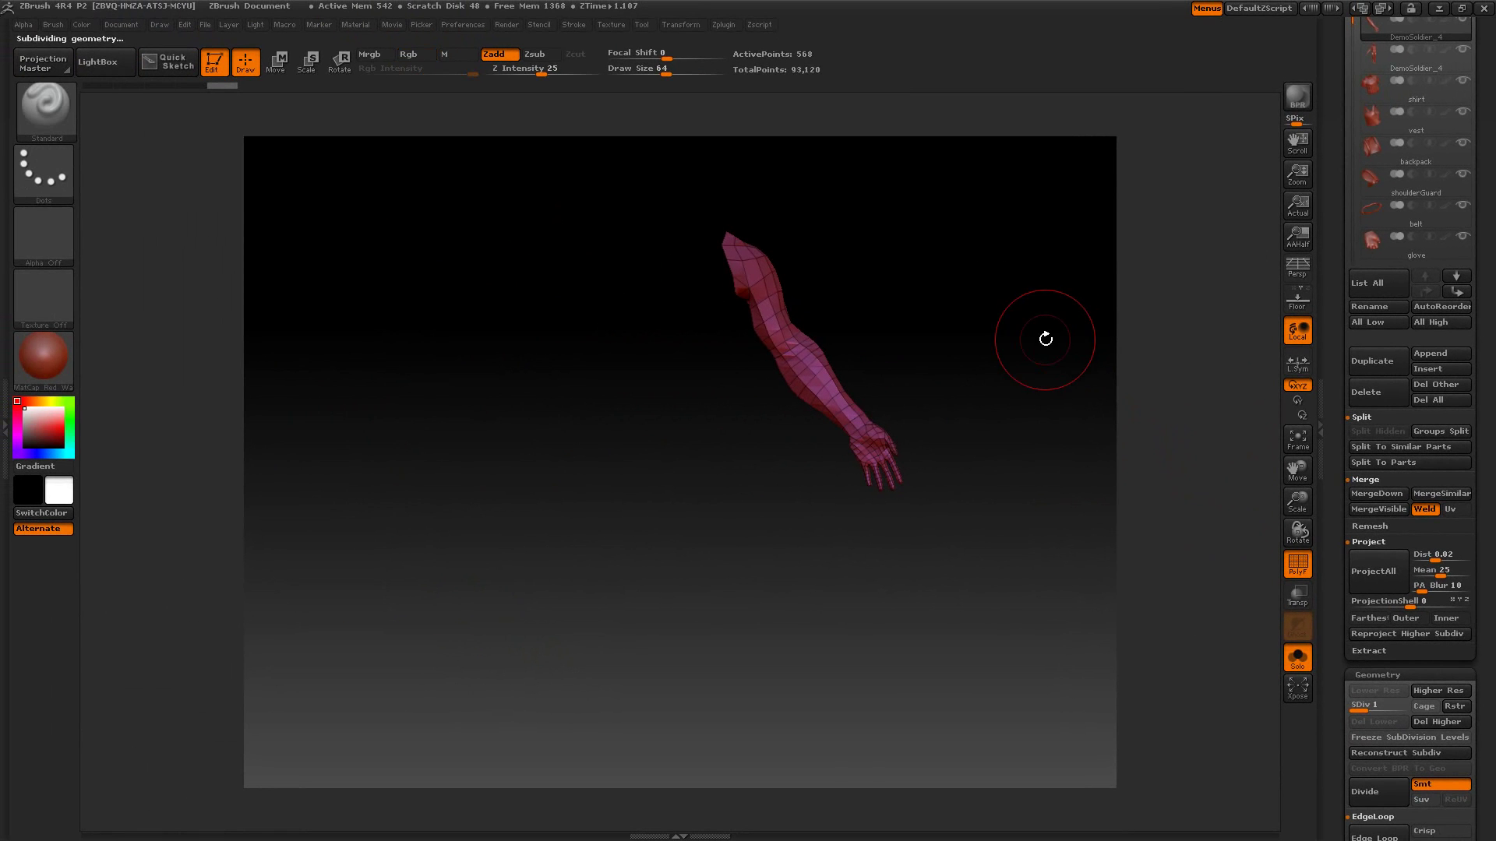
{"action": "left_click_drag", "start_coordinate": [1342, 78], "coordinate": [1333, 229]}
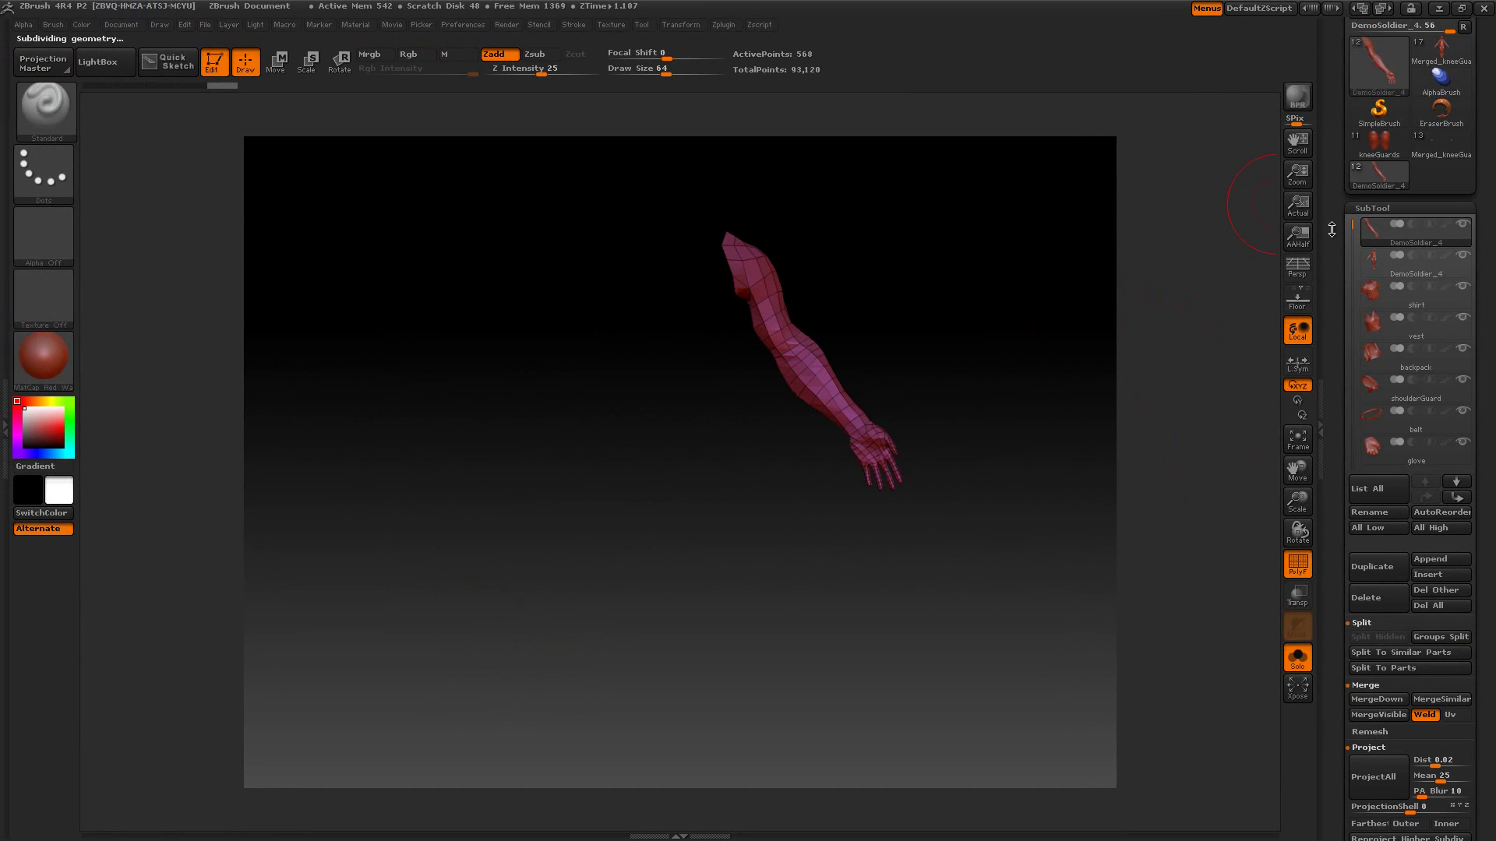
{"action": "left_click", "coordinate": [1299, 656]}
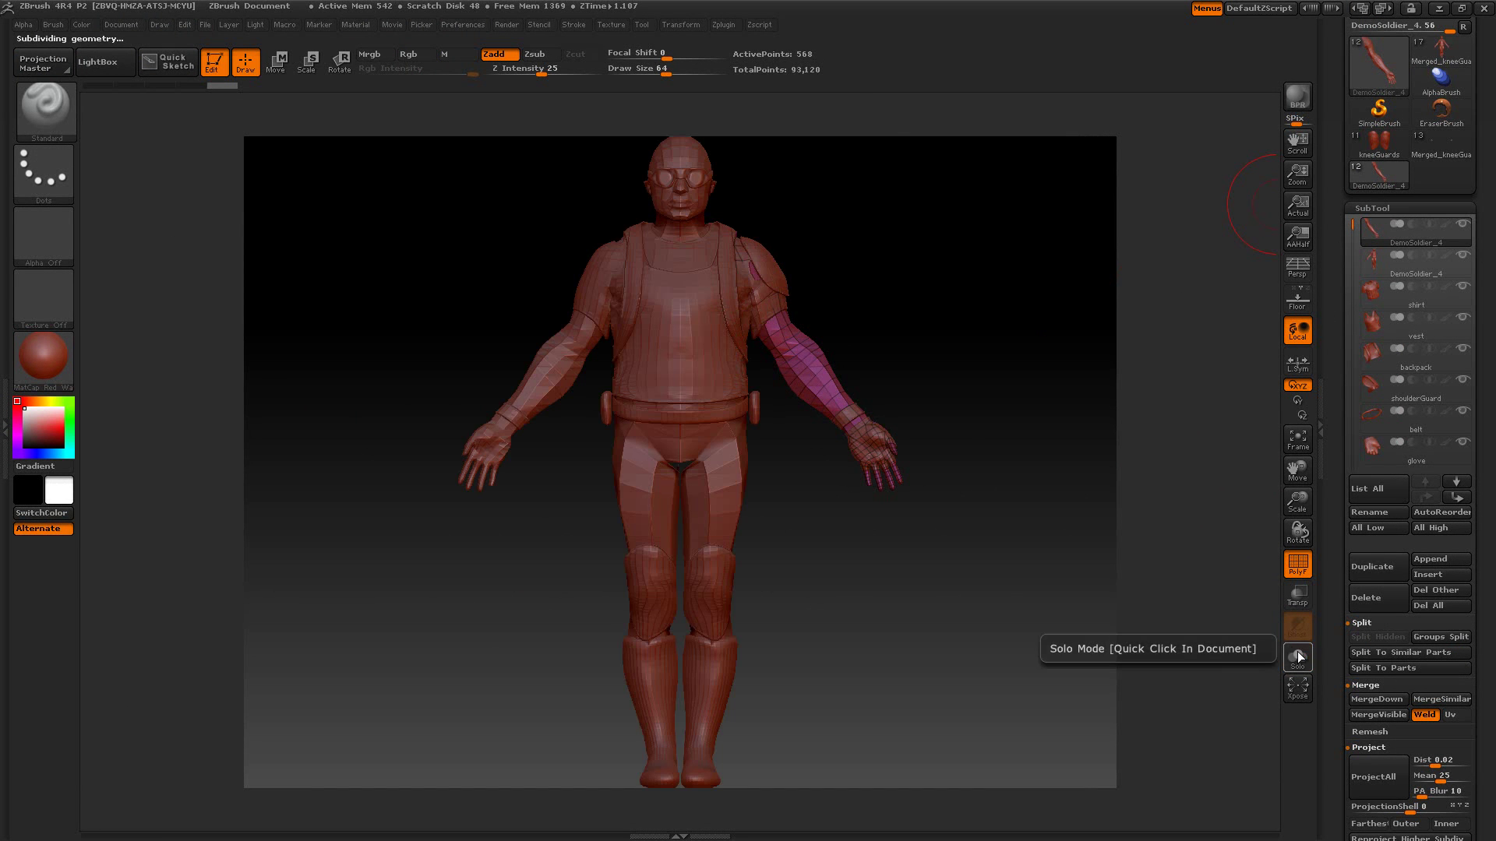
{"action": "left_click", "coordinate": [726, 477], "text": "alt"}
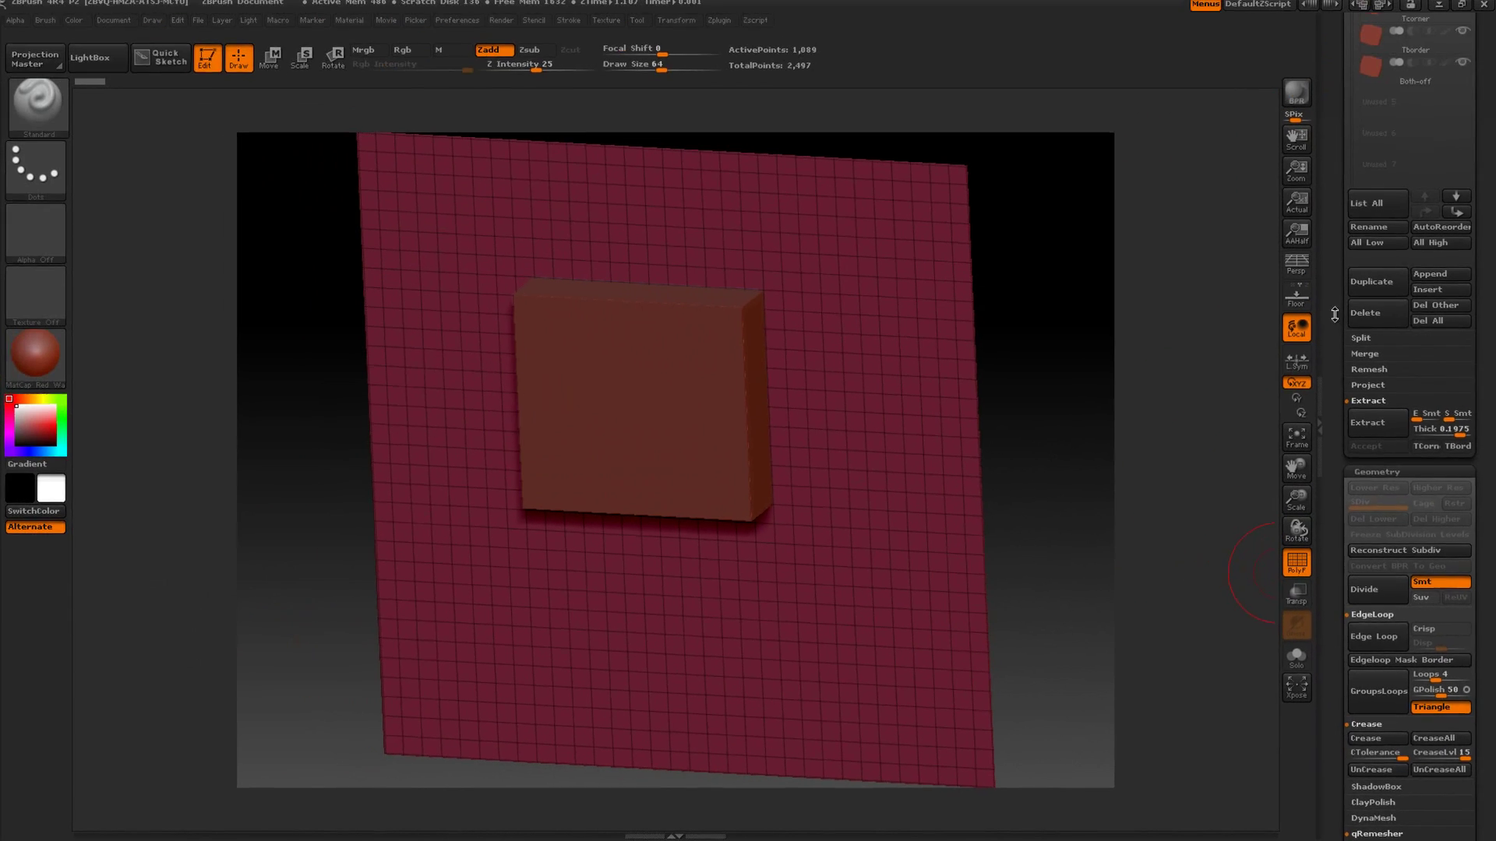
- Solo the plane, preview extracting the masked square into a box, then discard it
{"action": "left_click_drag", "start_coordinate": [1335, 317], "coordinate": [1334, 513]}
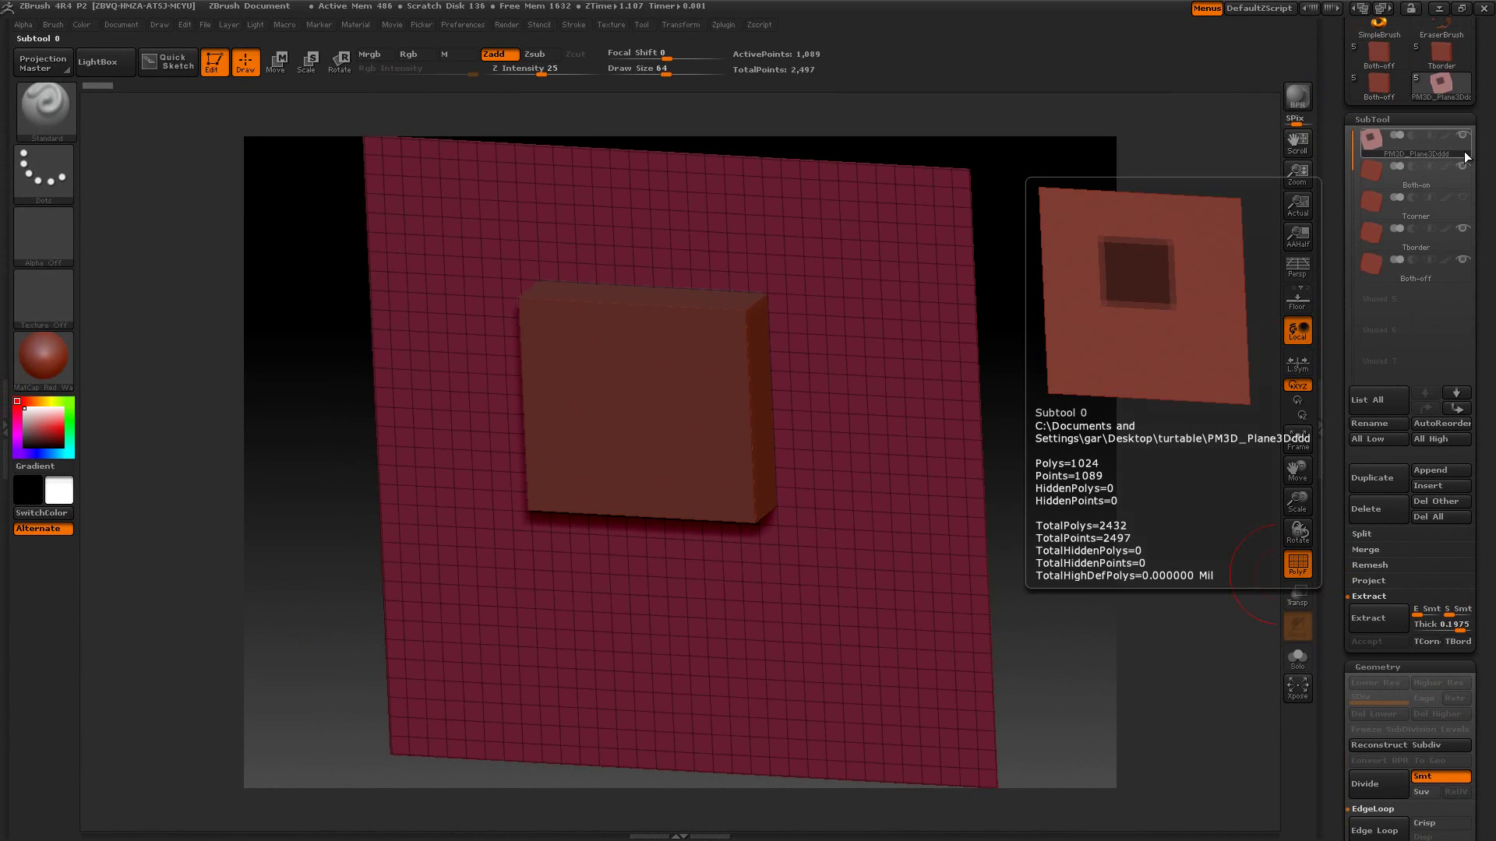
{"action": "left_click", "coordinate": [1291, 664]}
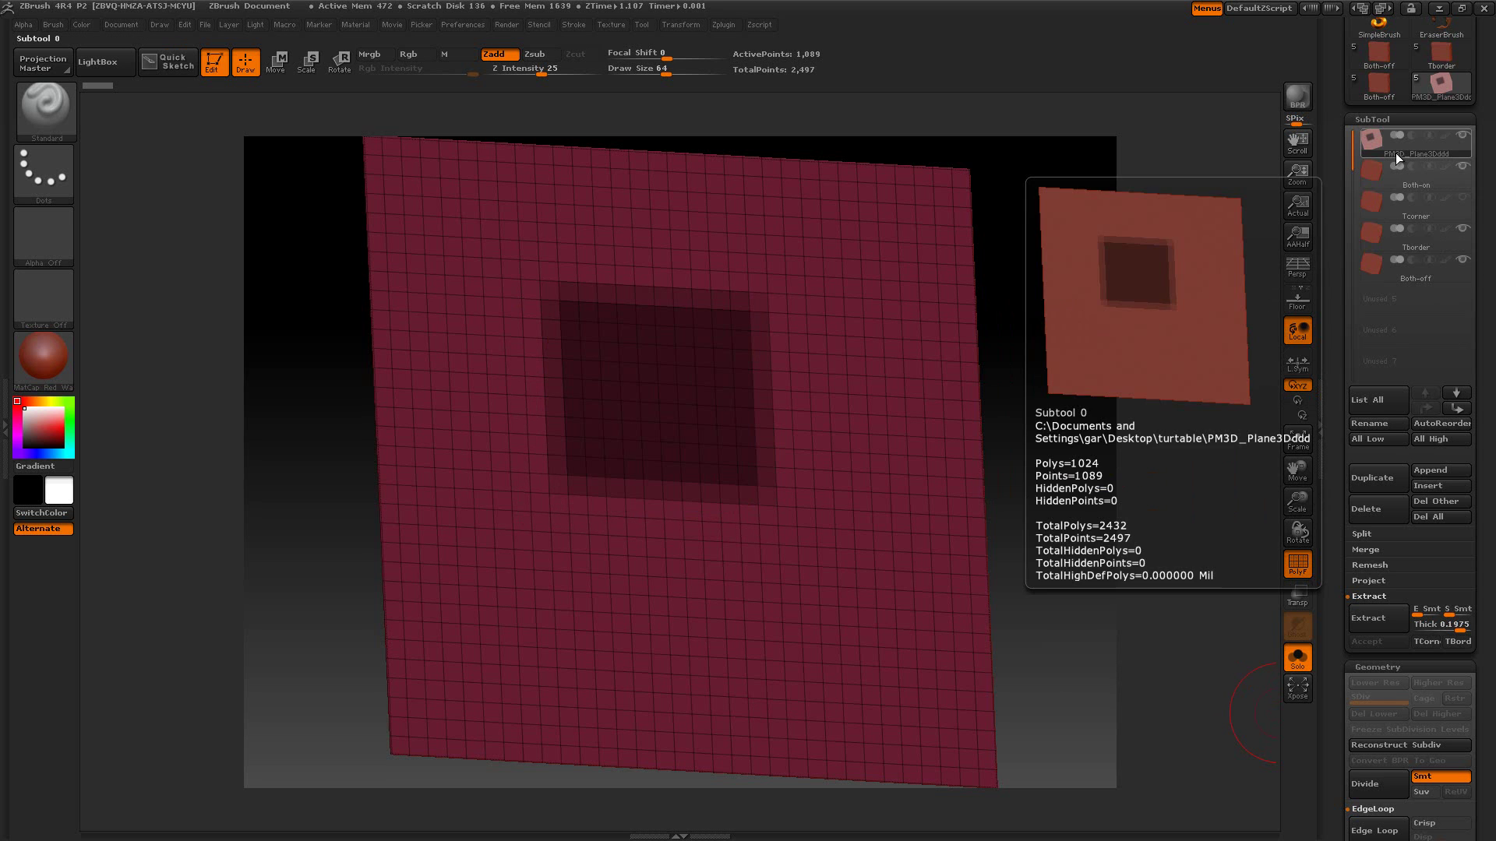
{"action": "left_click", "coordinate": [1371, 621]}
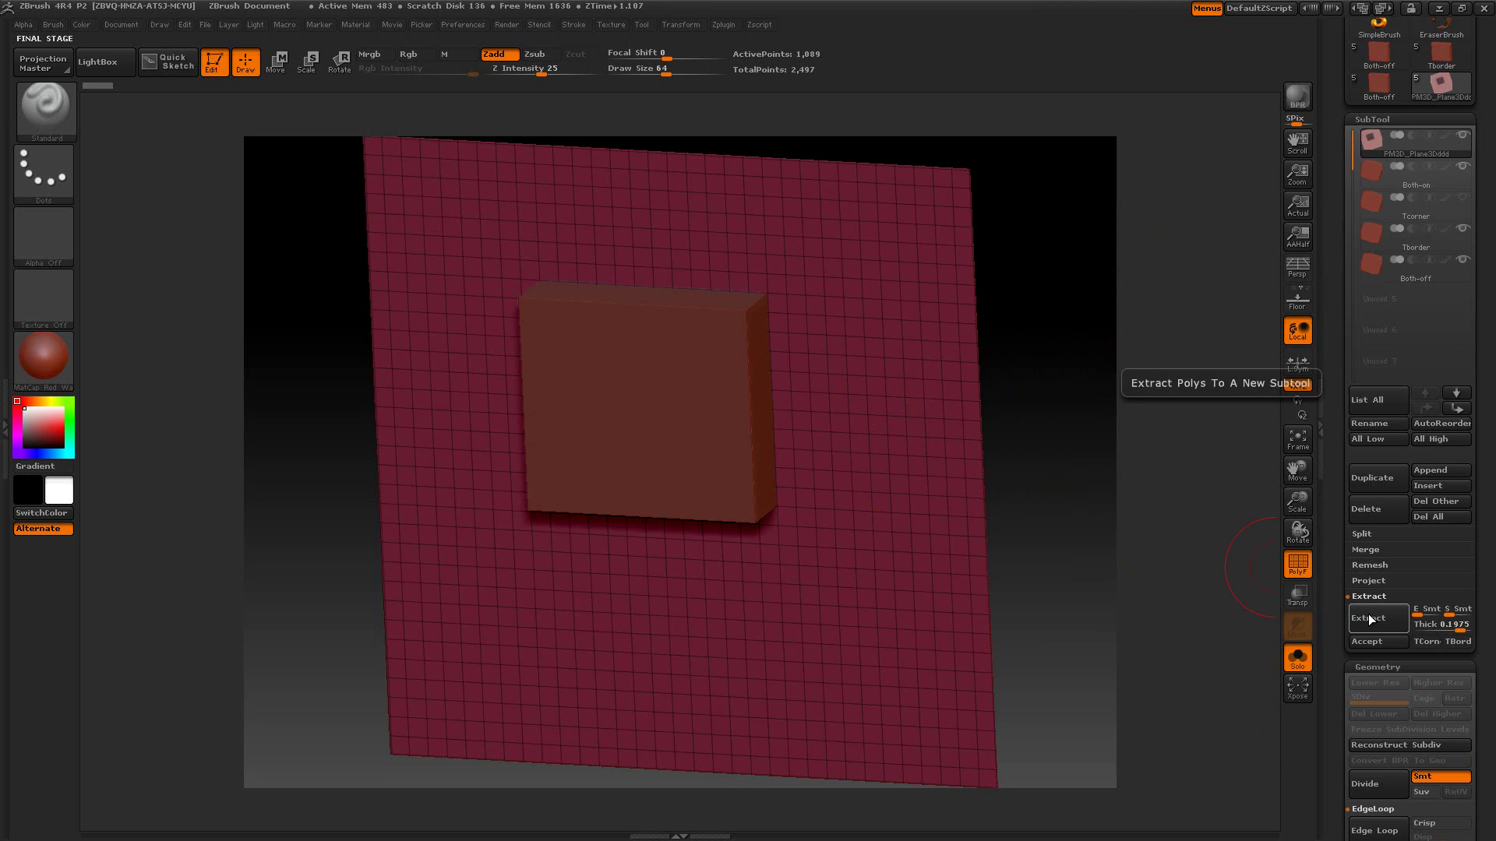
{"action": "left_click", "coordinate": [1072, 428]}
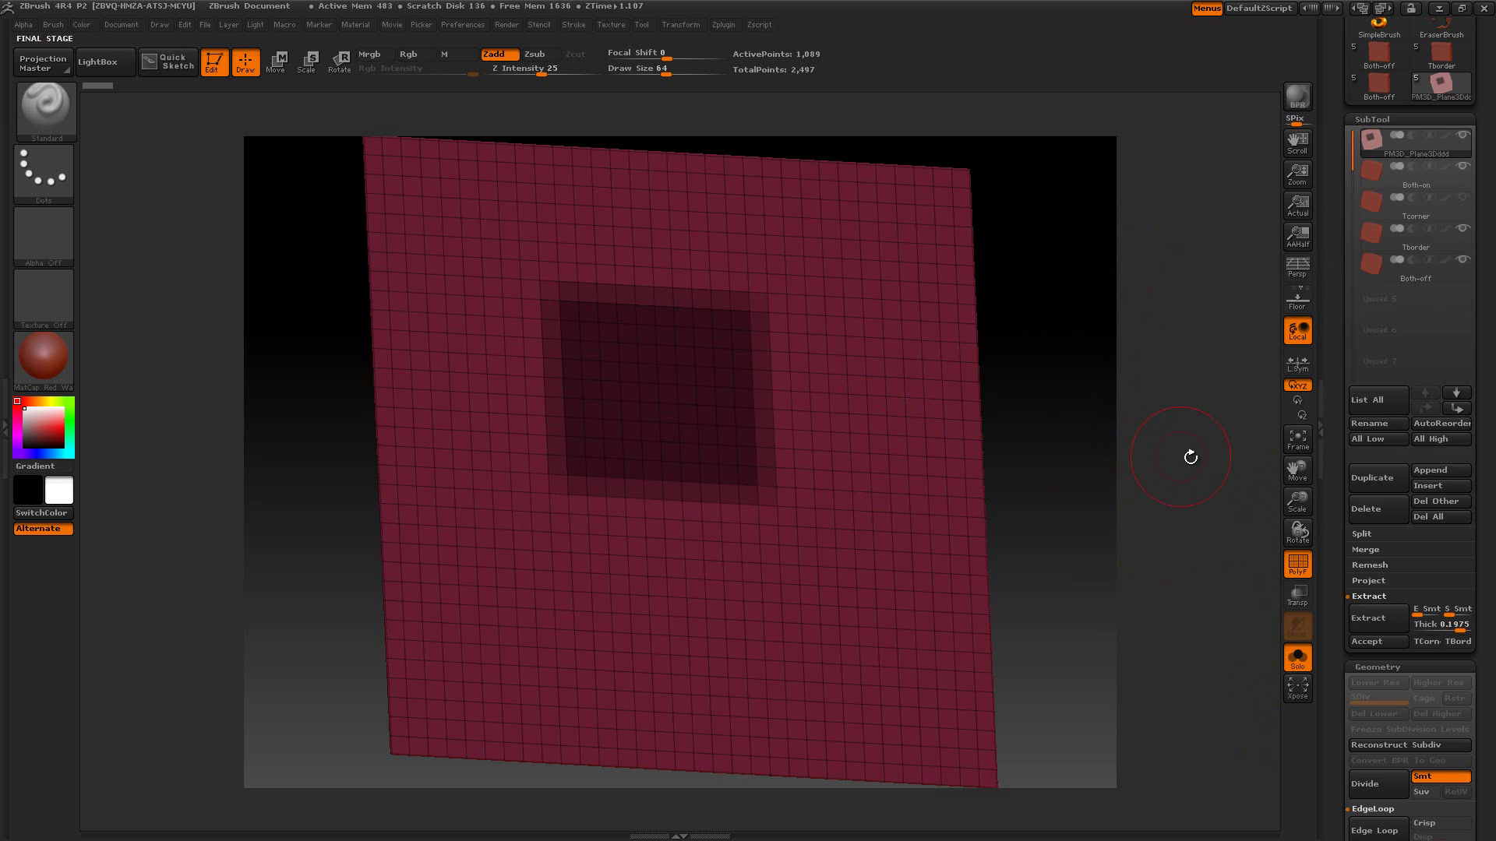
- Frame the Tcorner subtool in view, then switch to the Tborder subtool
{"action": "left_click", "coordinate": [1410, 212]}
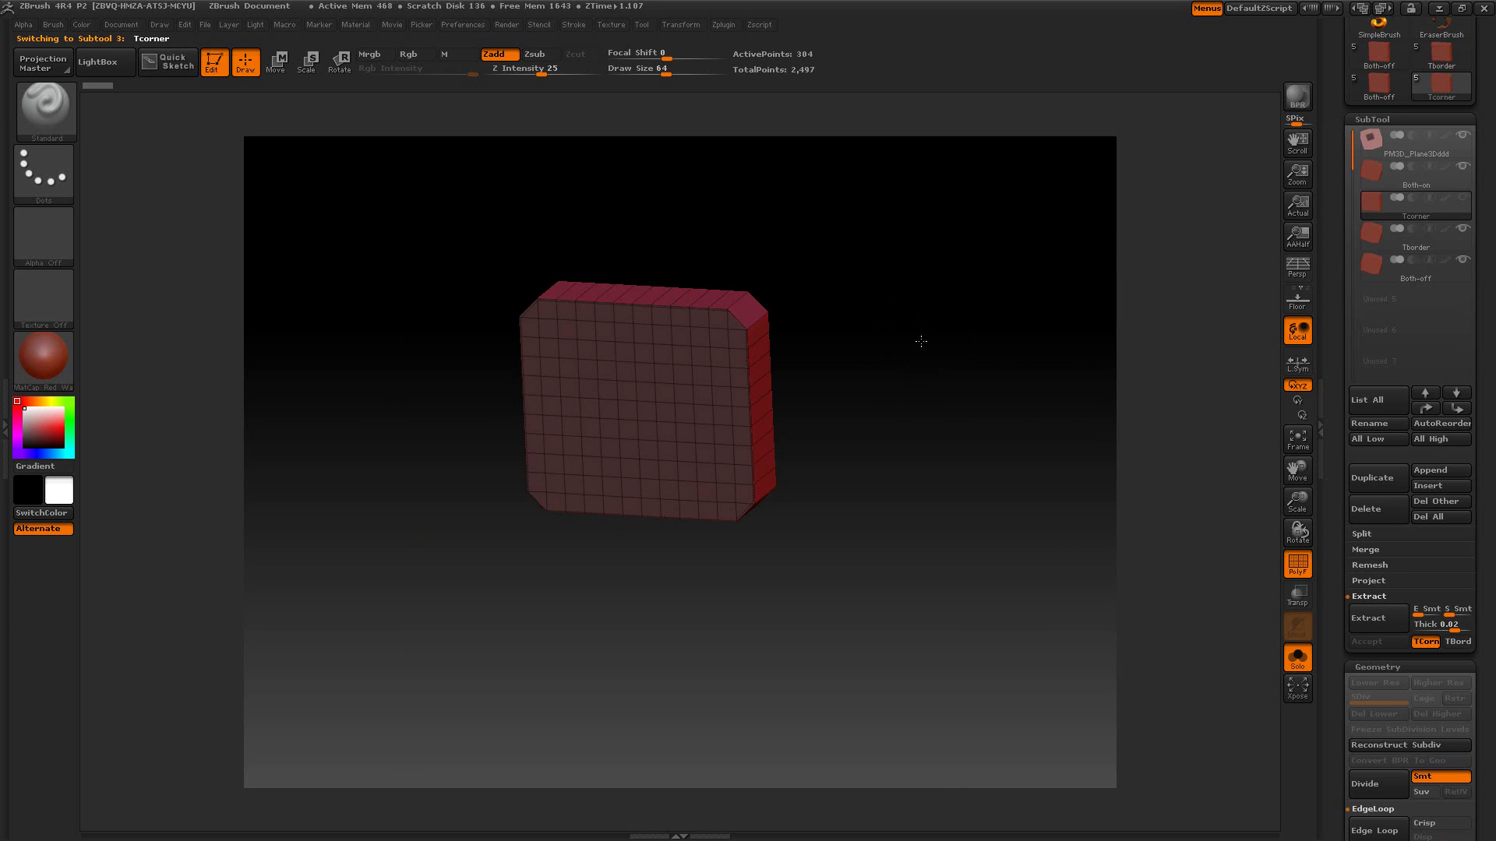
{"action": "key", "text": "f"}
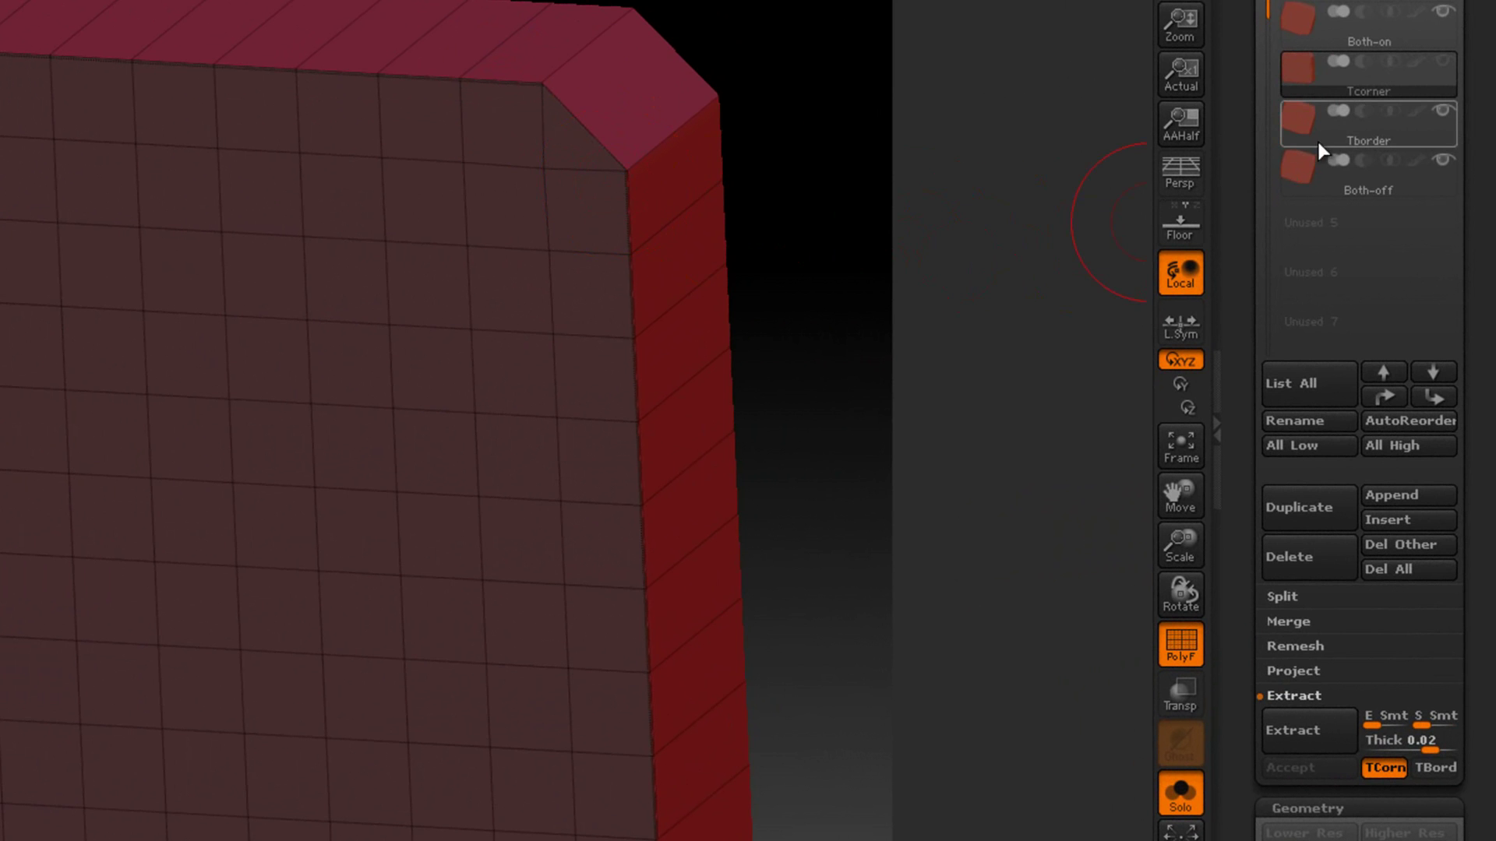
{"action": "left_click", "coordinate": [1349, 143]}
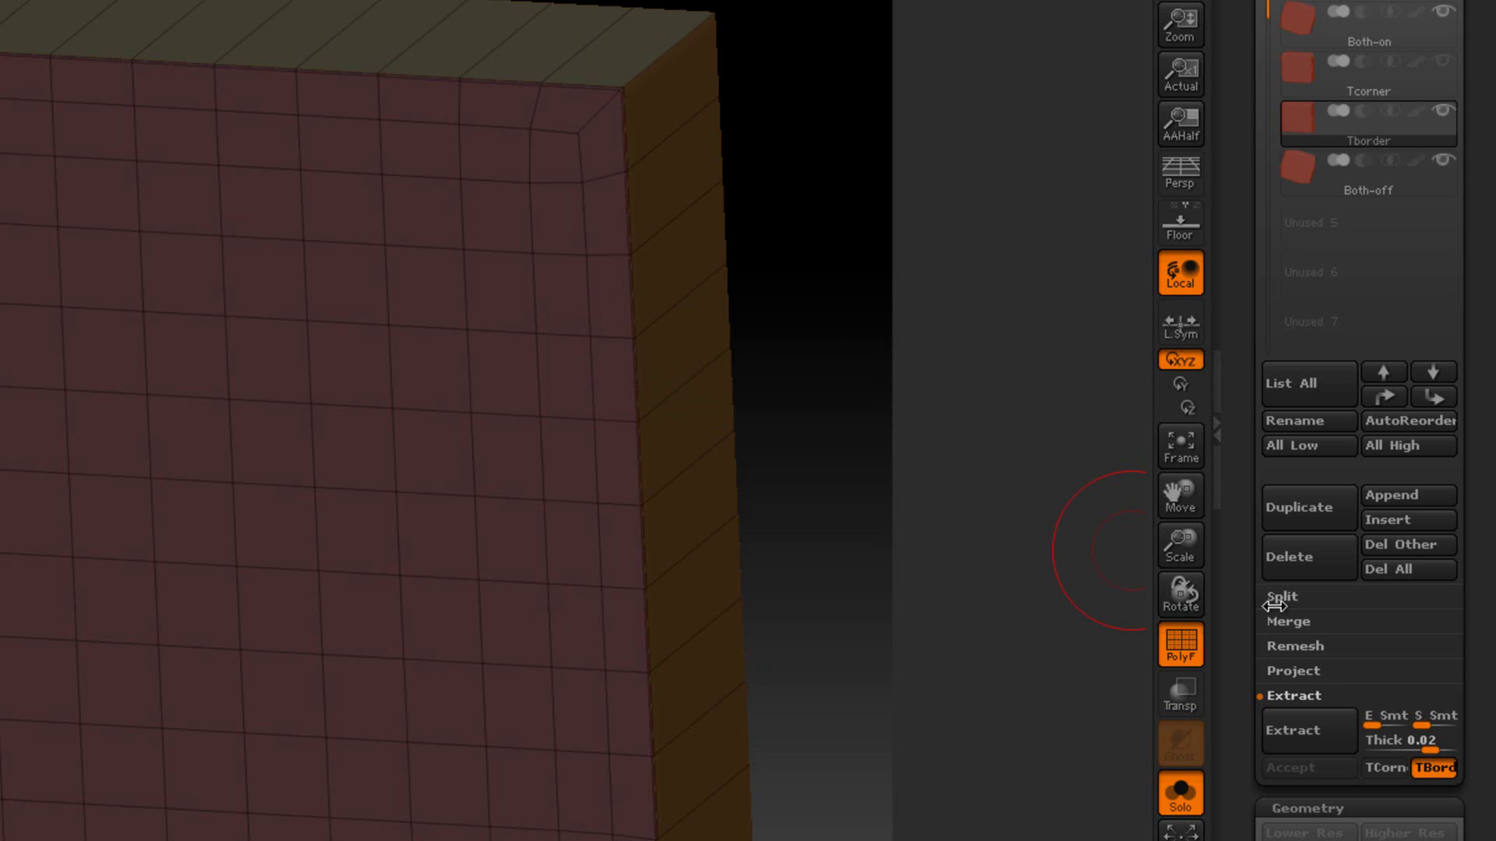
- Subdivide the Tborder box twice, then undo back to the sharp base mesh
{"action": "left_click_drag", "start_coordinate": [1246, 511], "coordinate": [1217, 282]}
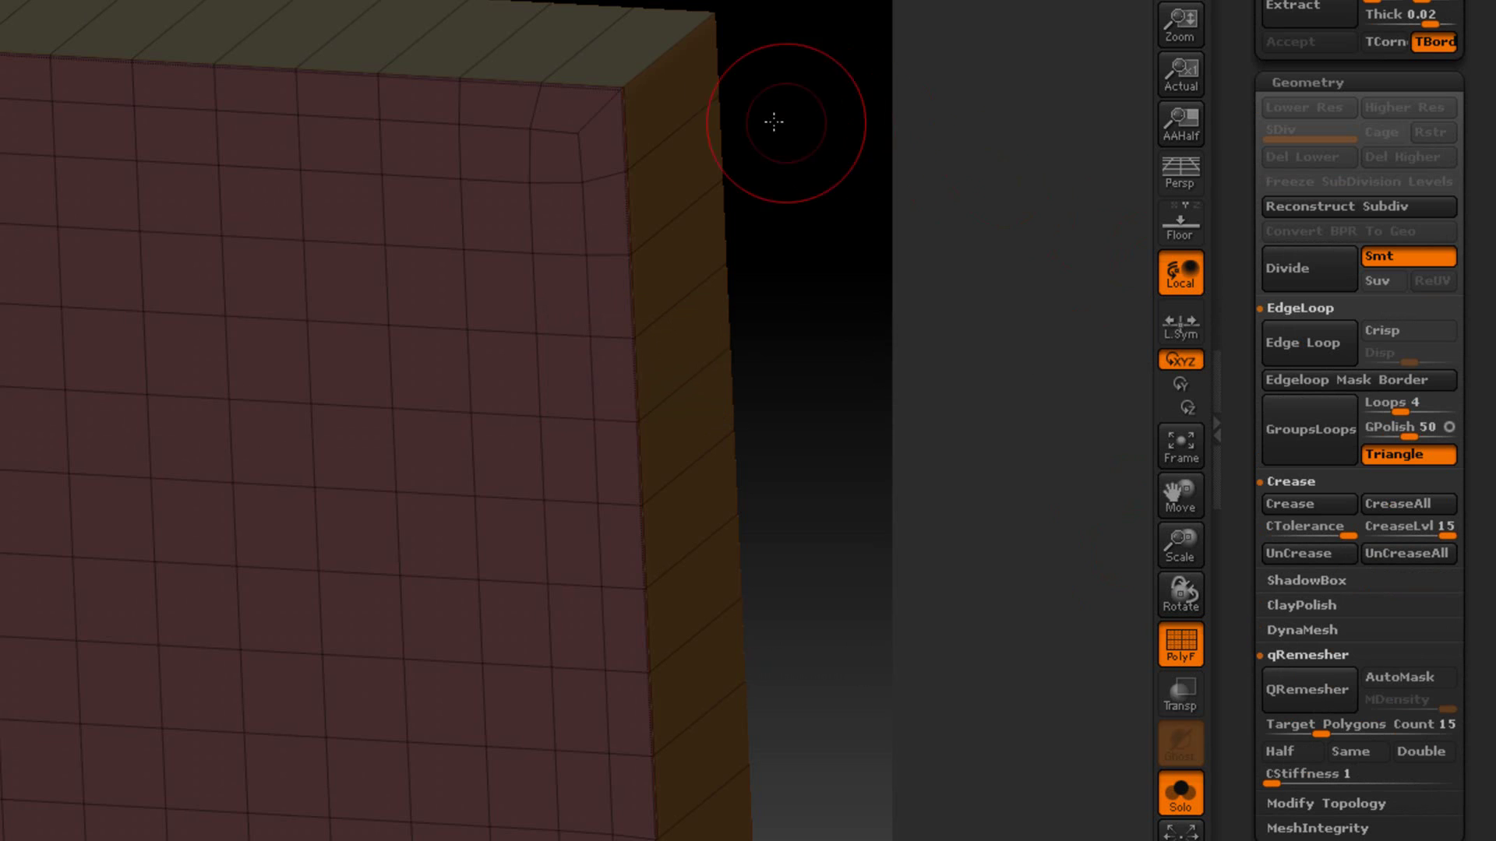
{"action": "mouse_move", "coordinate": [1356, 534]}
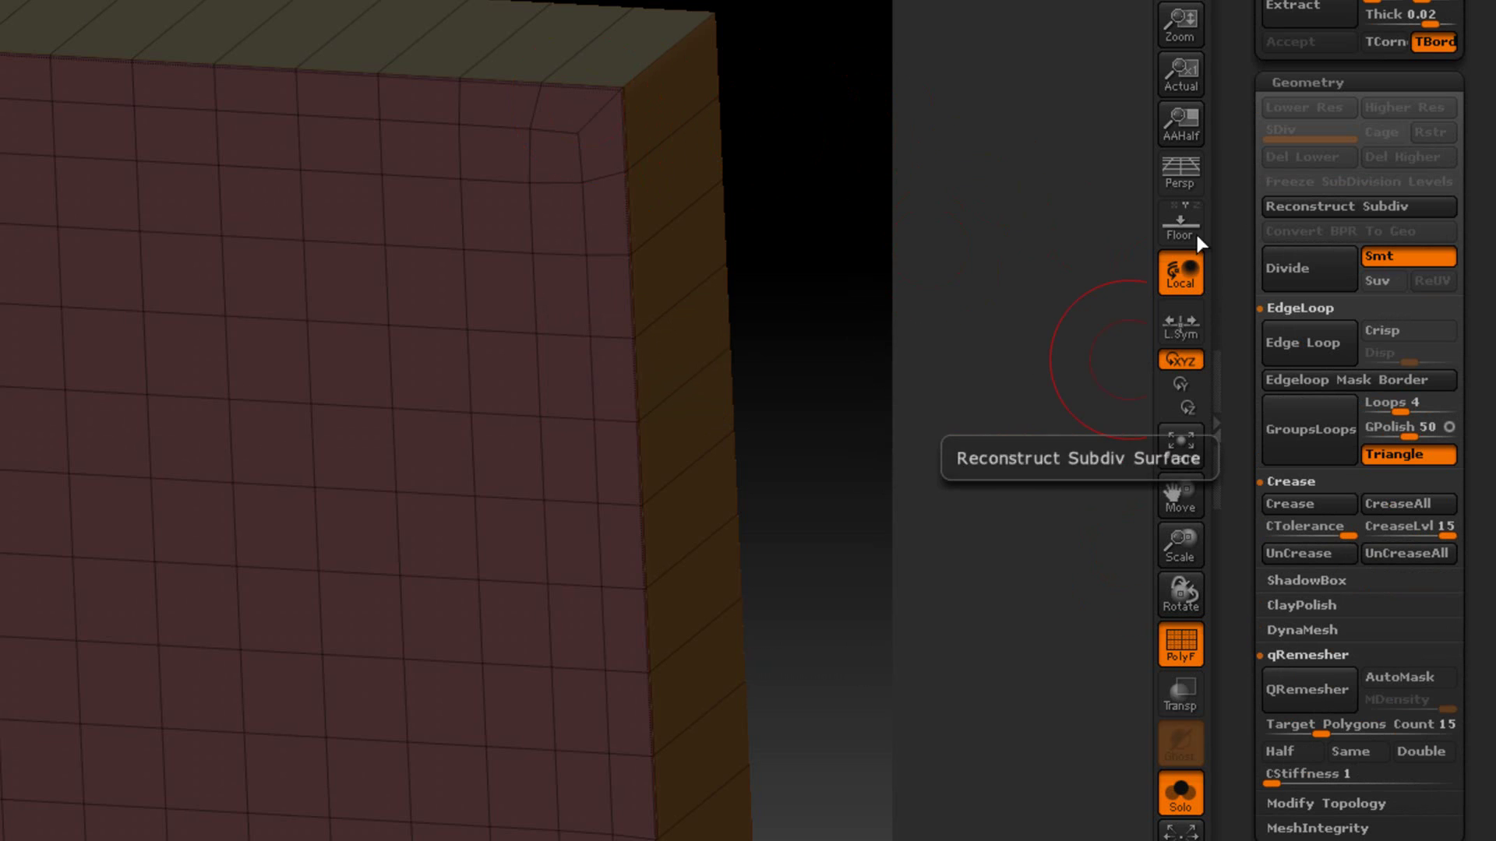
{"action": "left_click", "coordinate": [1302, 268]}
{"action": "left_click", "coordinate": [1302, 268]}
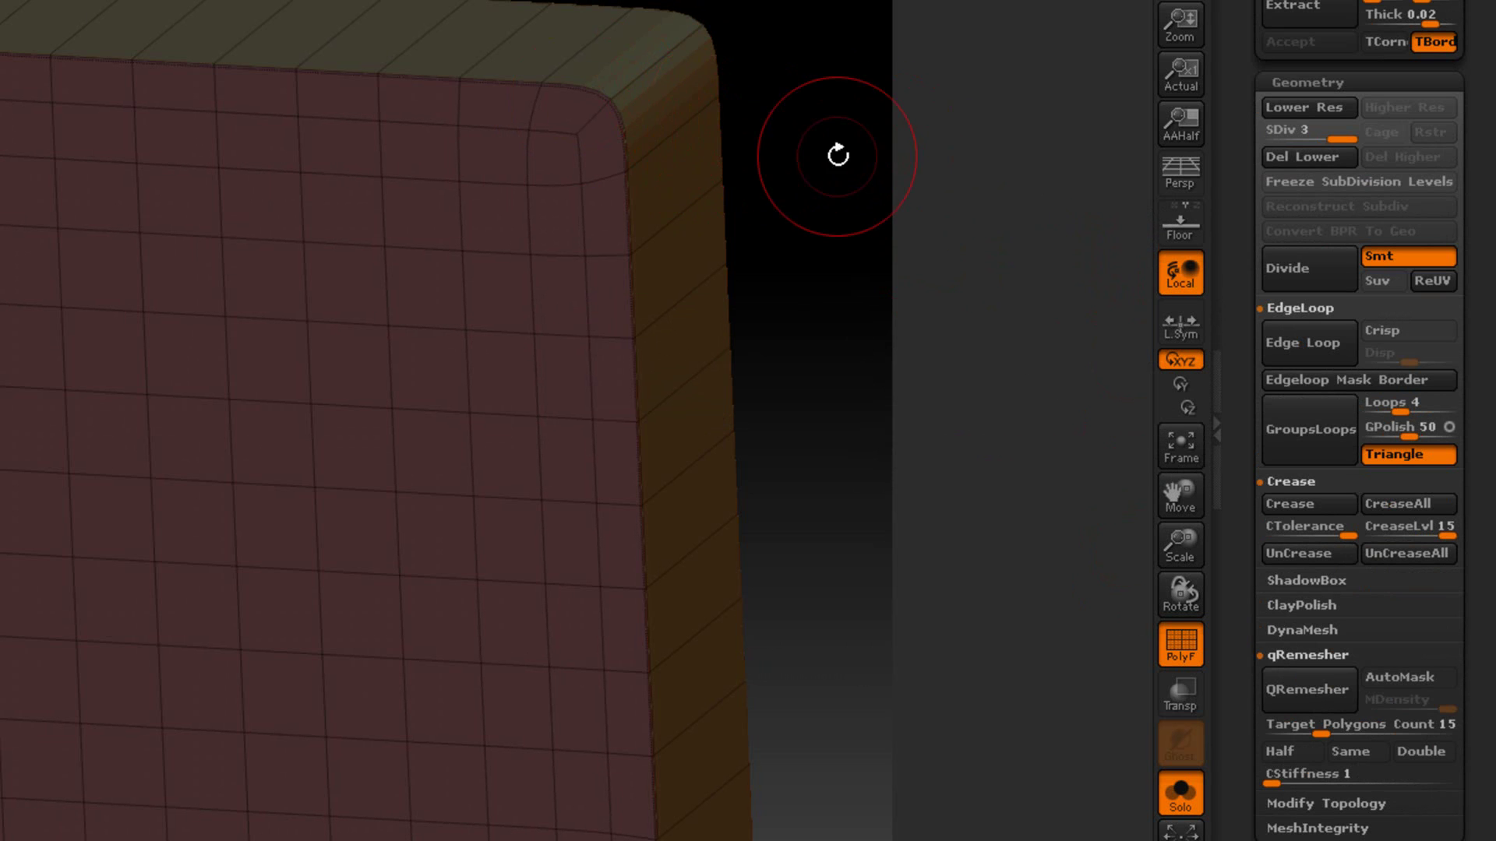
{"action": "key", "text": "ctrl+z"}
{"action": "key", "text": "ctrl+z"}
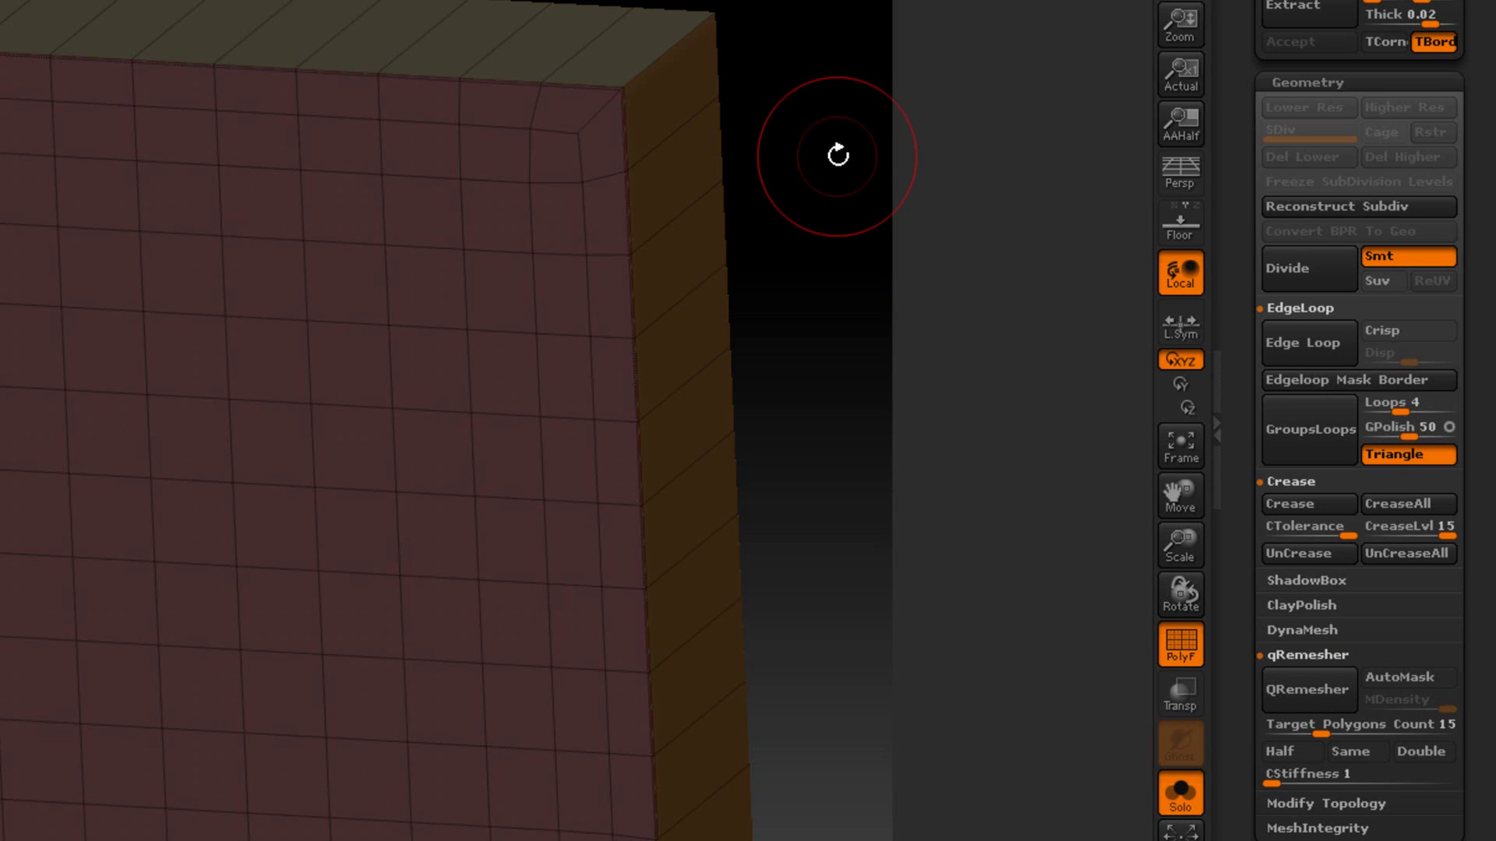
- Remove all creases and subdivide the box to SDiv 4 with rounded edges, toggling PolyF
{"action": "left_click", "coordinate": [1382, 554]}
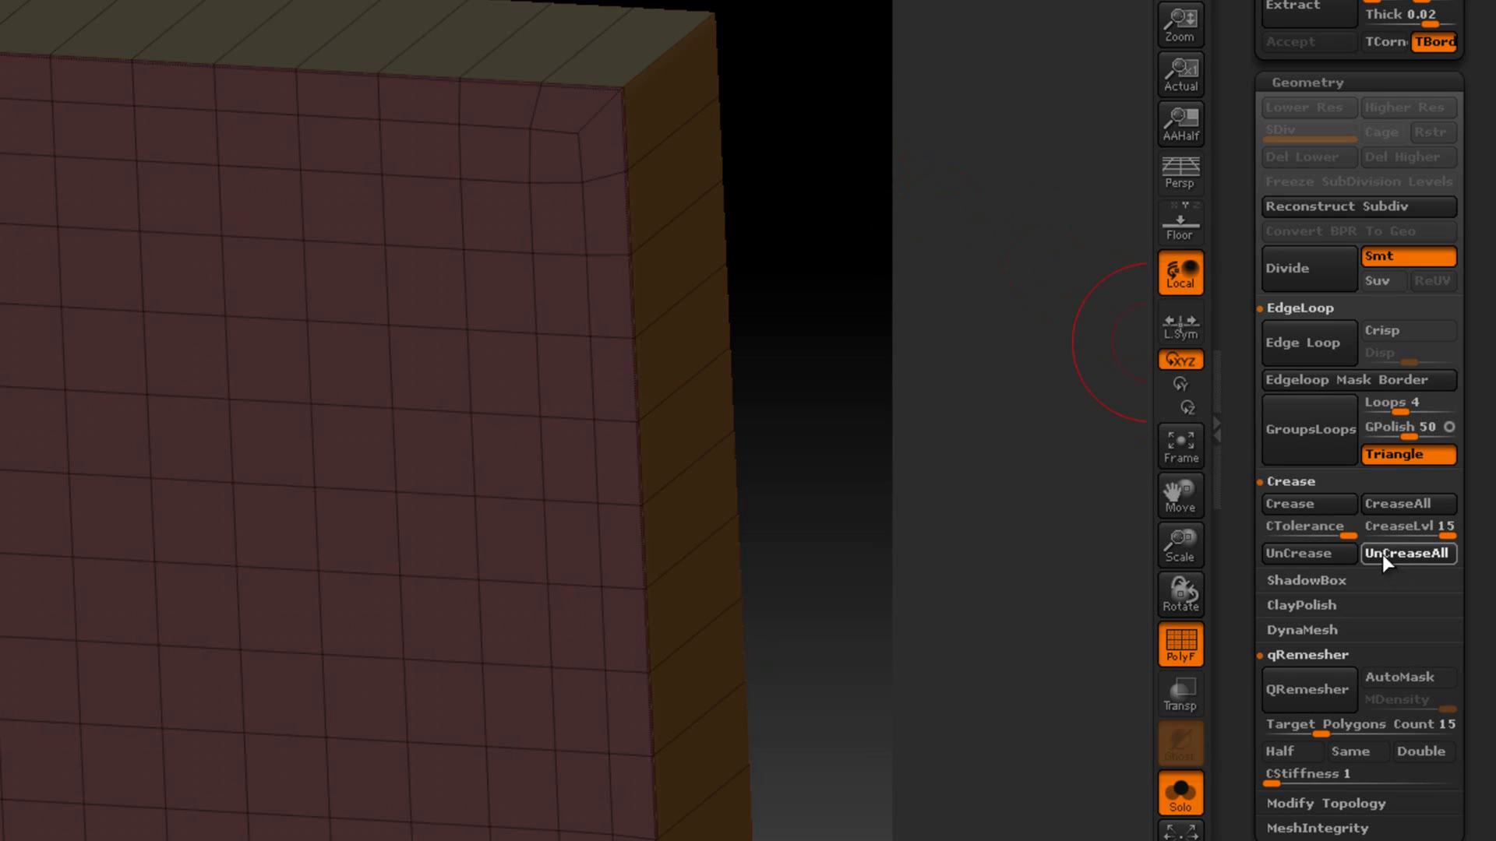
{"action": "left_click", "coordinate": [1286, 273]}
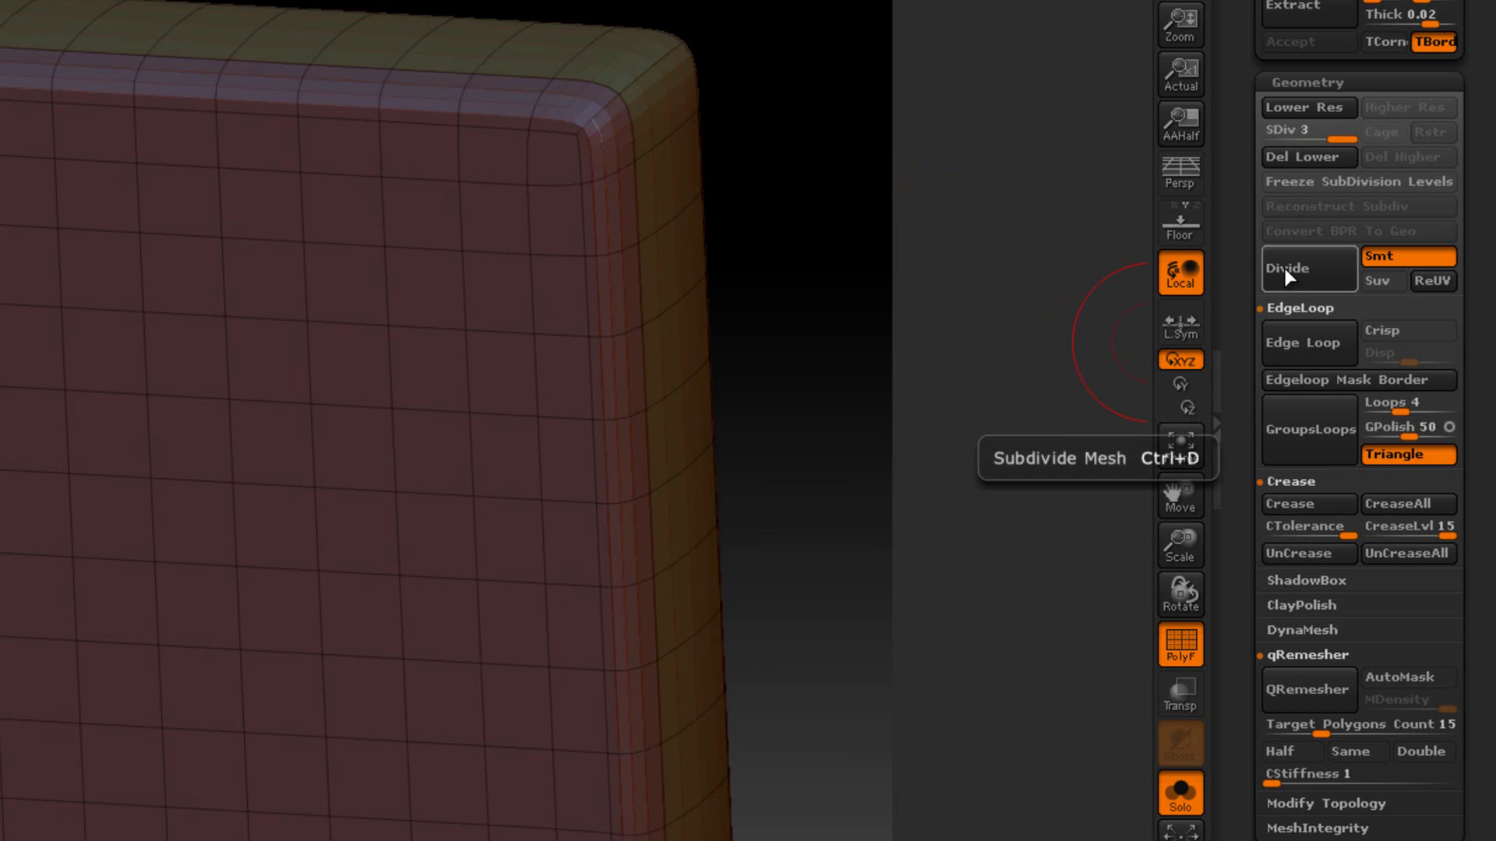
{"action": "left_click", "coordinate": [1284, 268]}
{"action": "left_click", "coordinate": [1195, 639]}
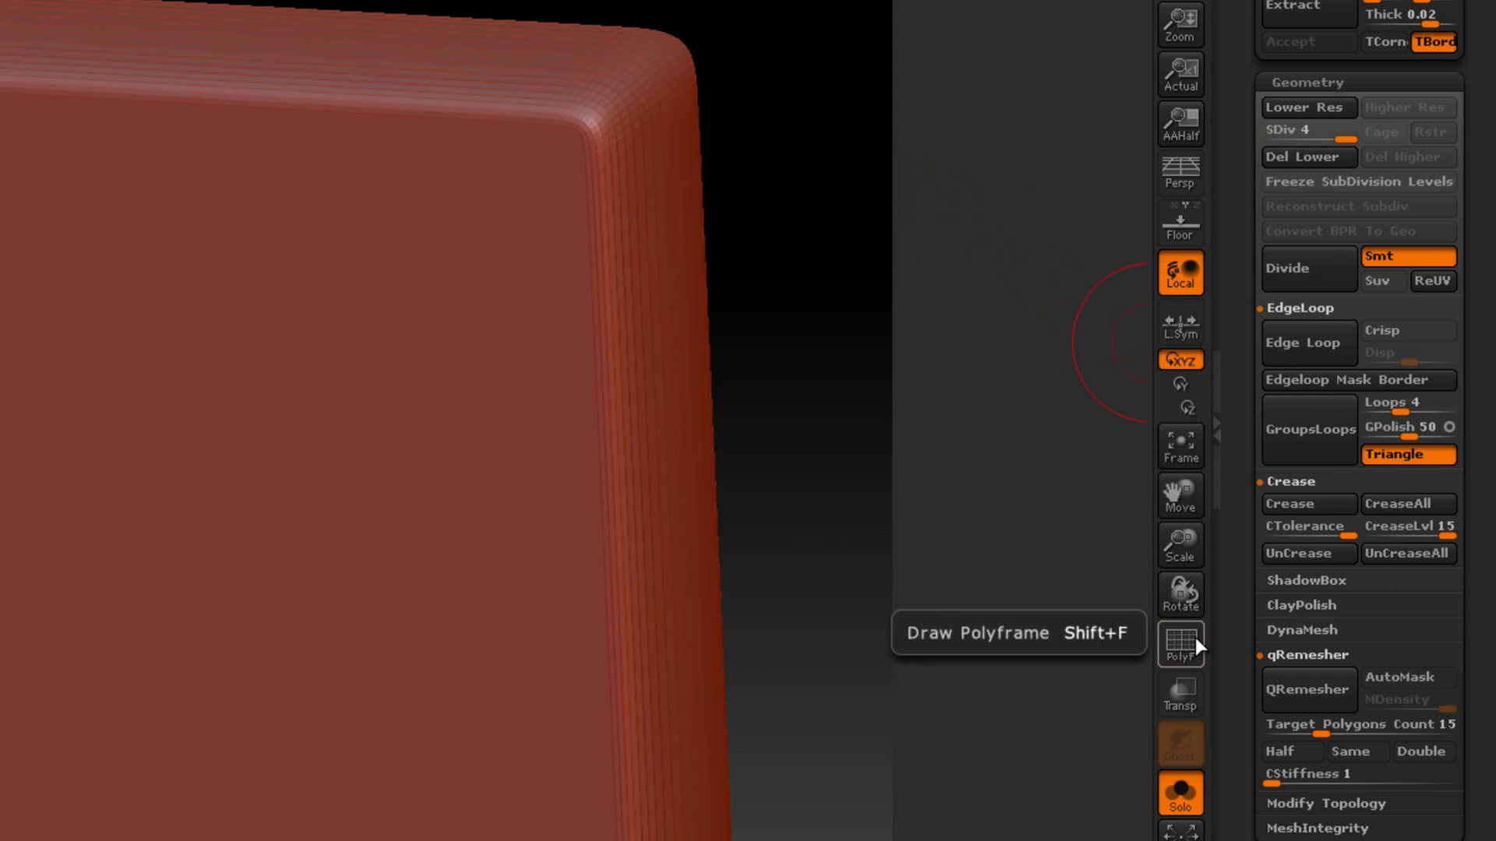
{"action": "left_click", "coordinate": [1195, 637]}
- Compare the Both-on and Both-off extraction subtools
{"action": "left_click_drag", "start_coordinate": [1242, 224], "coordinate": [1234, 484]}
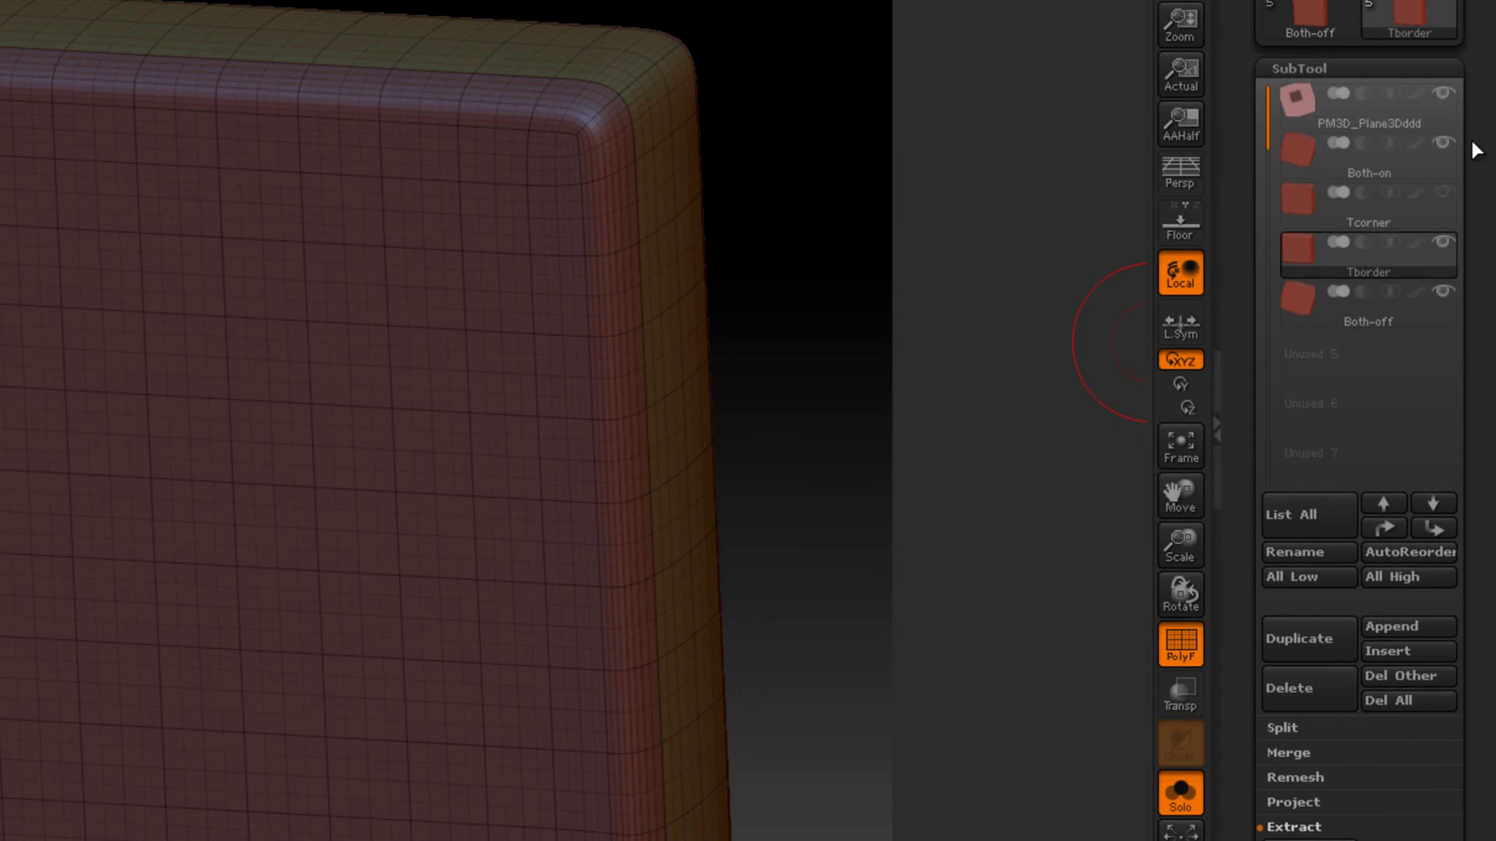
{"action": "mouse_move", "coordinate": [1351, 178]}
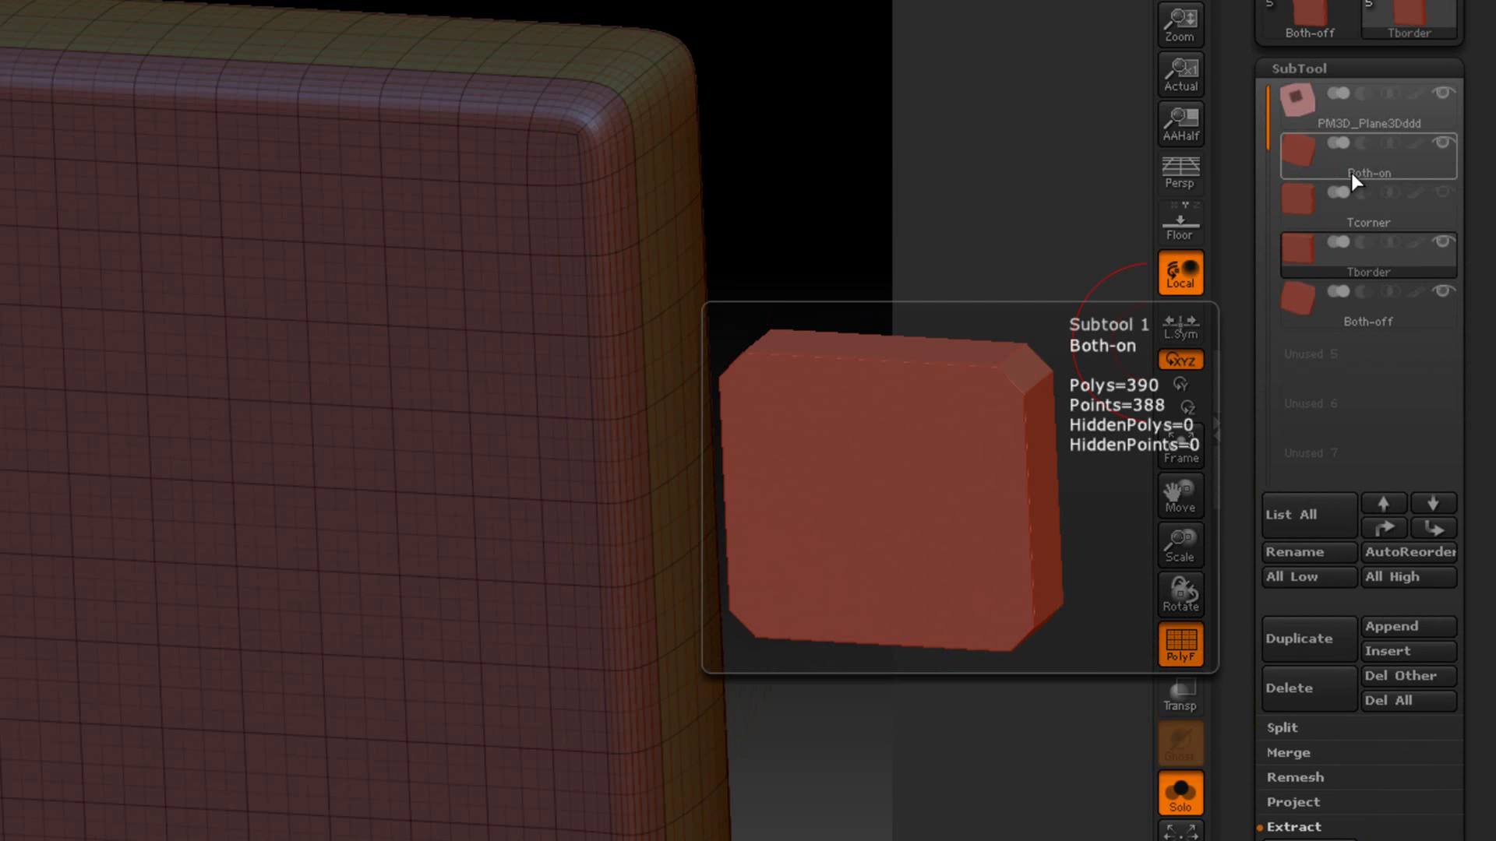
{"action": "left_click", "coordinate": [1351, 173]}
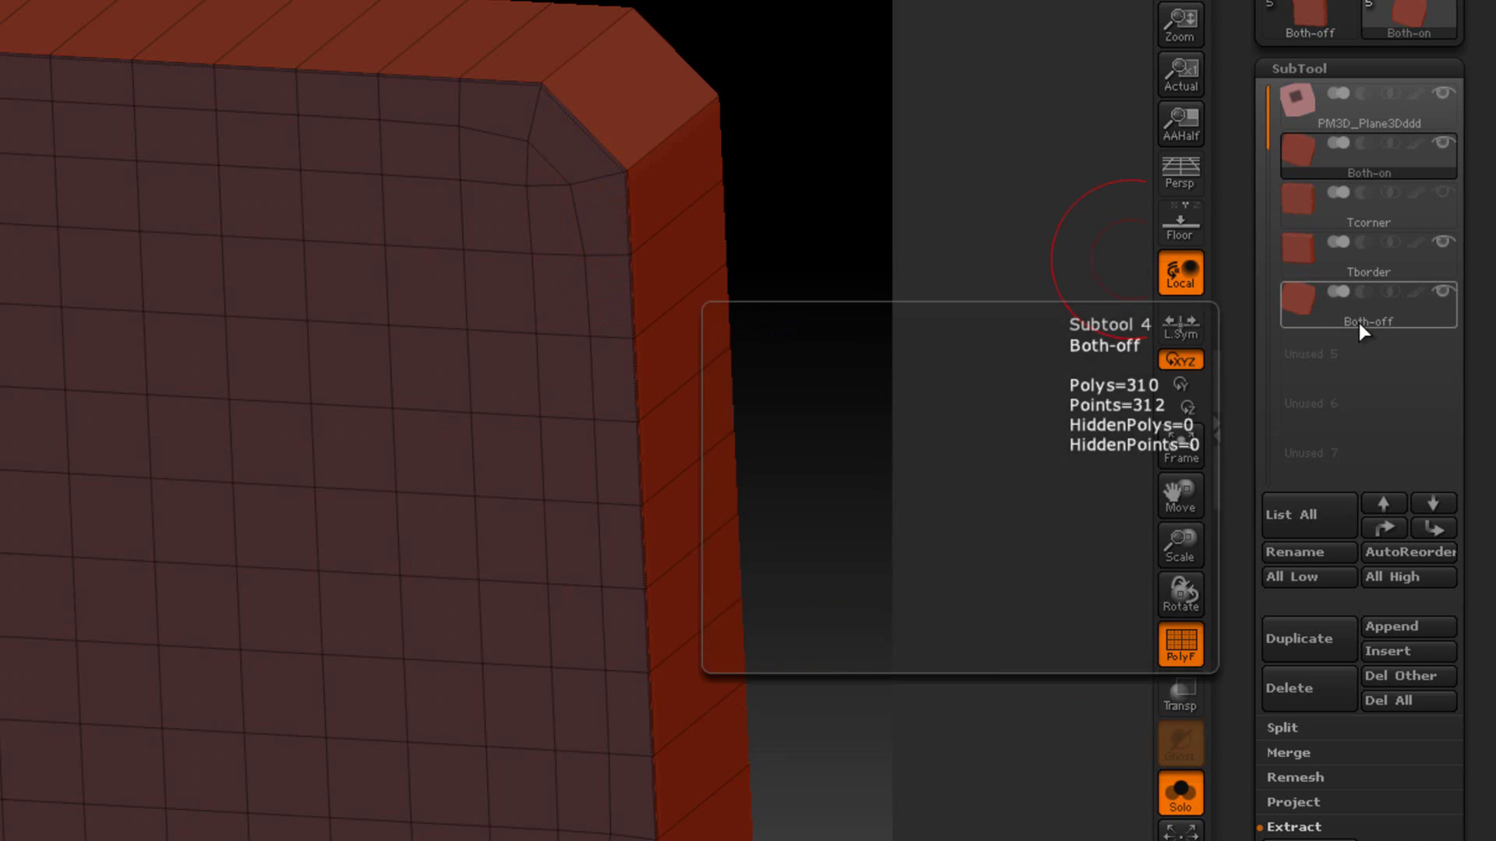
{"action": "left_click", "coordinate": [1359, 322]}
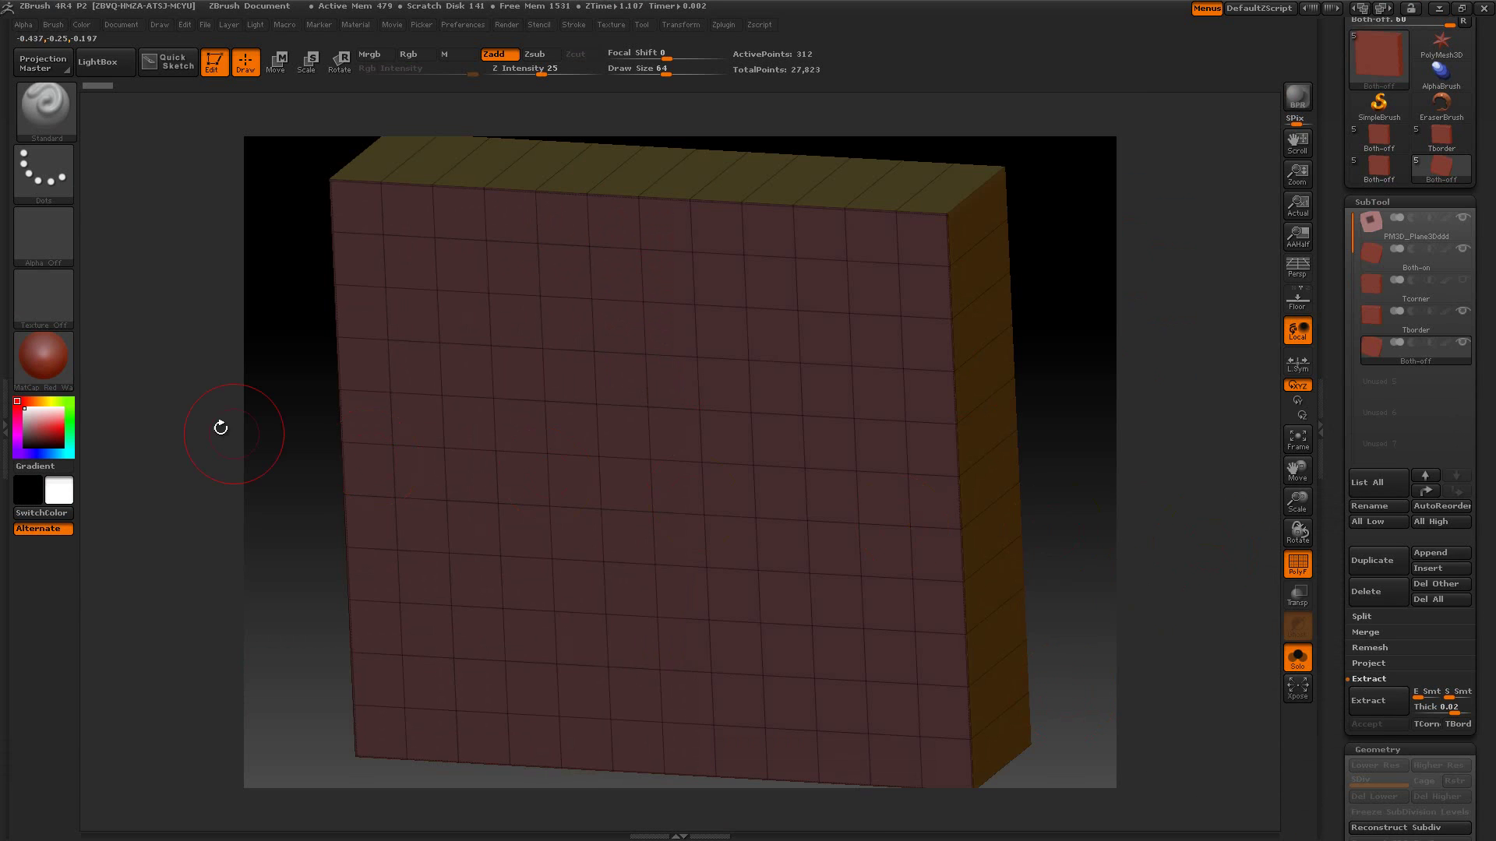
- Uncrease the box, preview two subdivisions, then undo back to the flat base mesh
{"action": "left_click", "coordinate": [62, 353]}
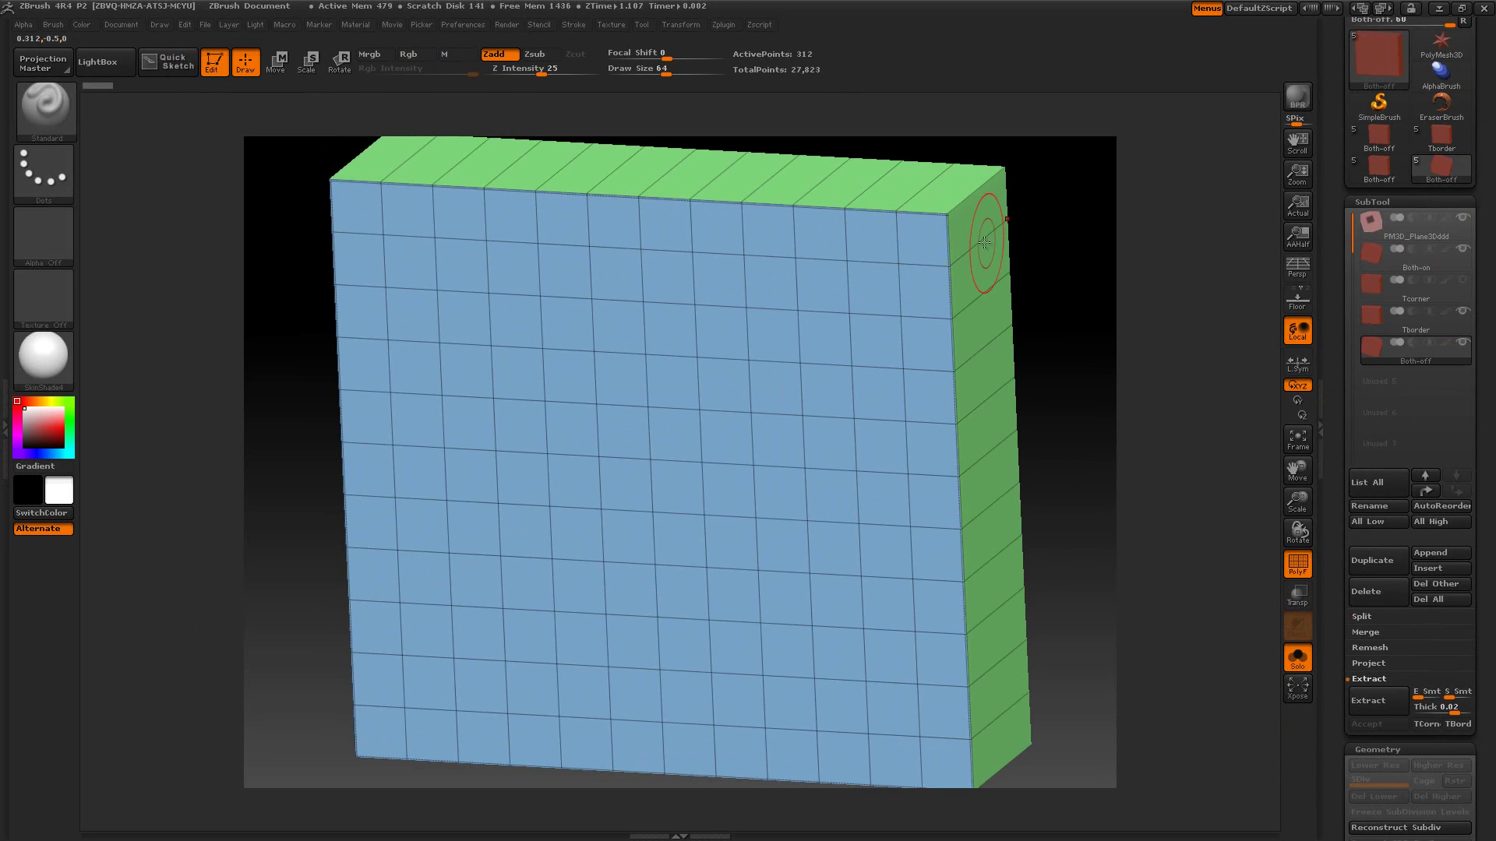
{"action": "left_click_drag", "start_coordinate": [1340, 371], "coordinate": [1339, 222]}
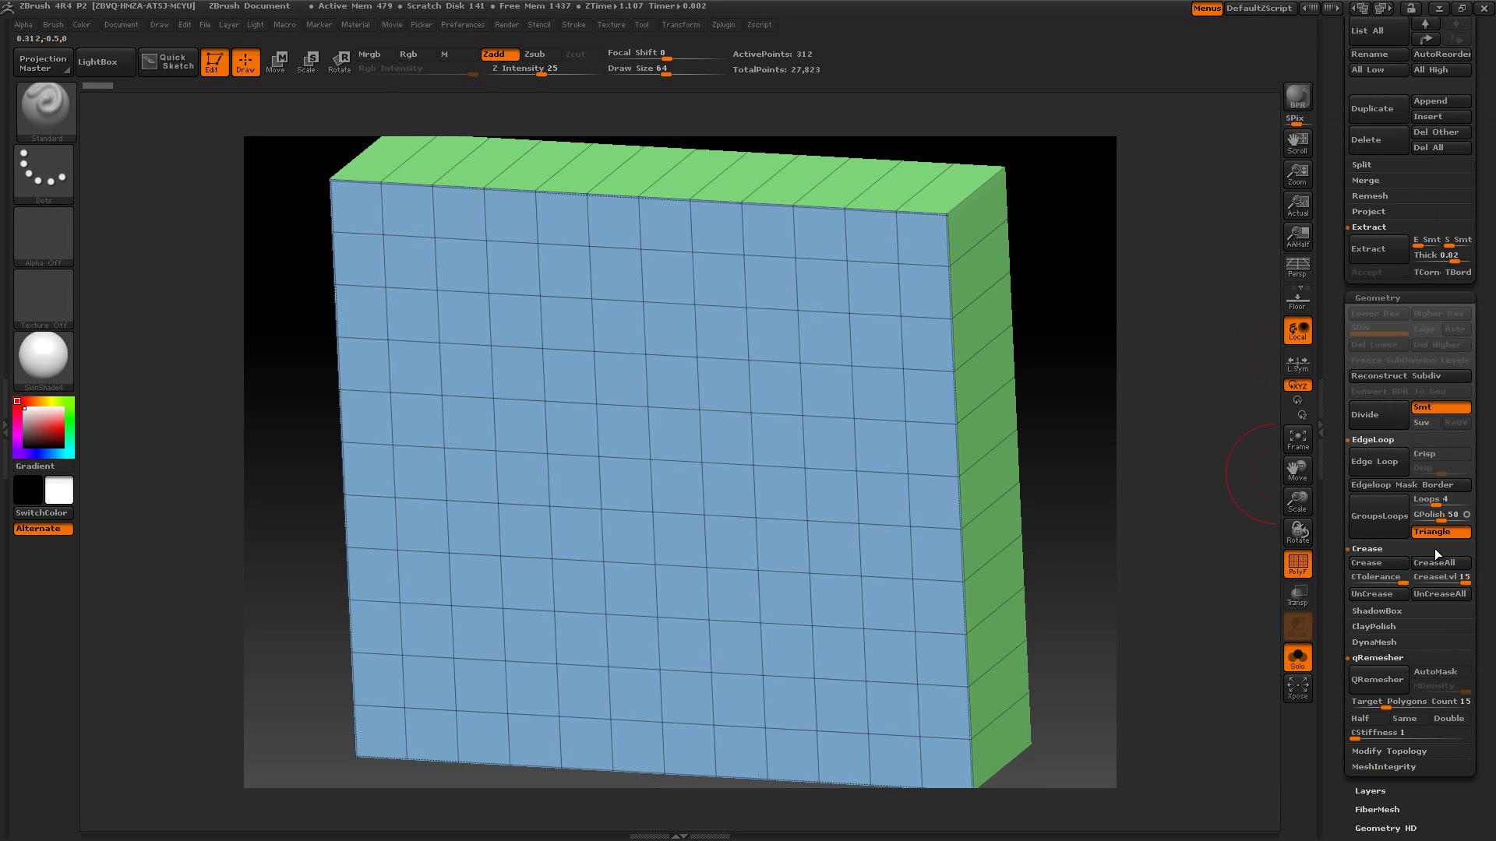
{"action": "left_click", "coordinate": [1424, 592]}
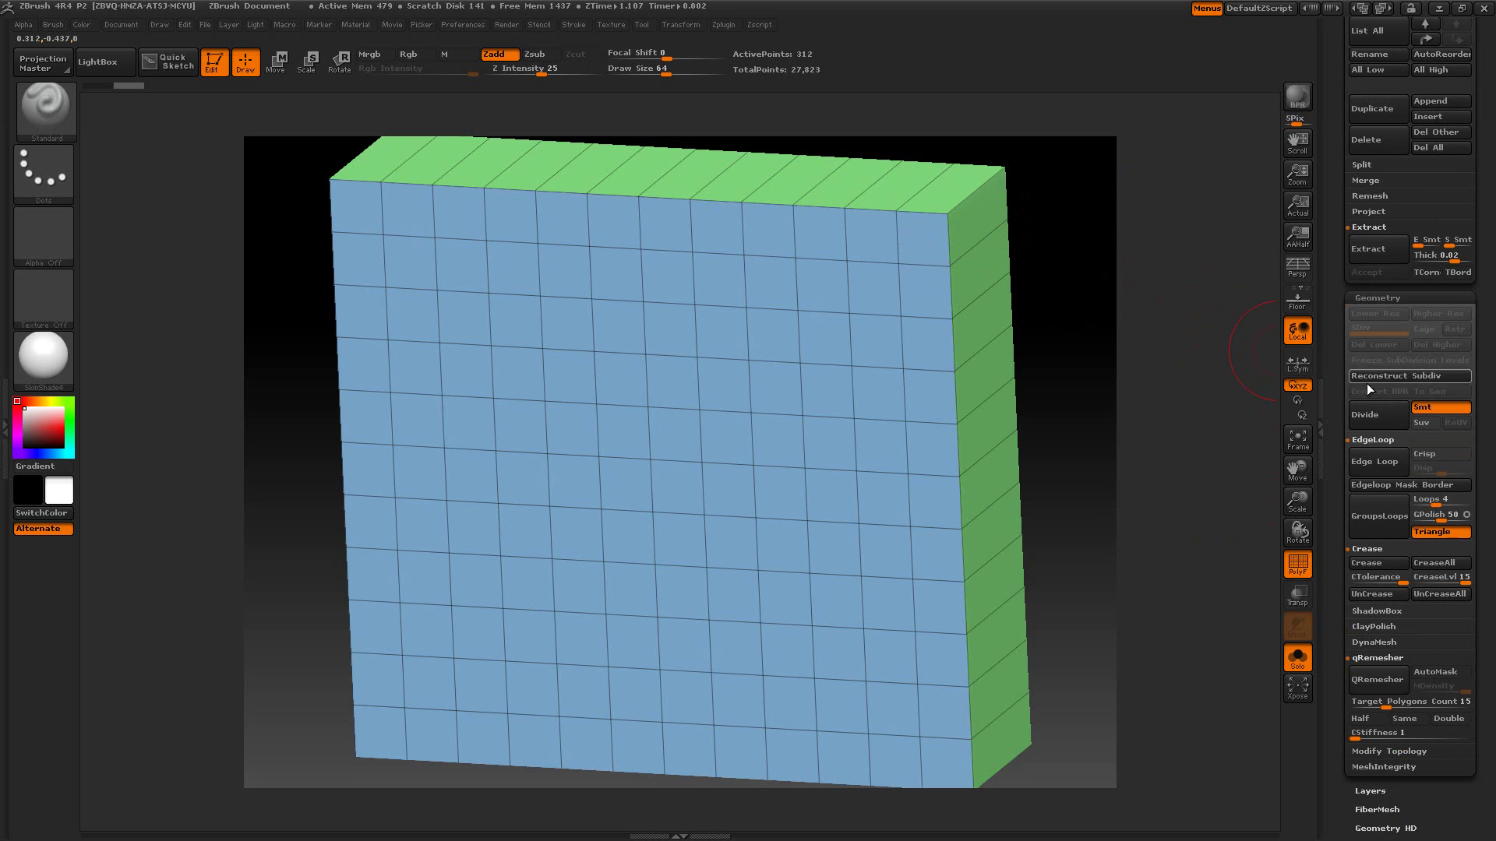
{"action": "left_click", "coordinate": [1373, 417]}
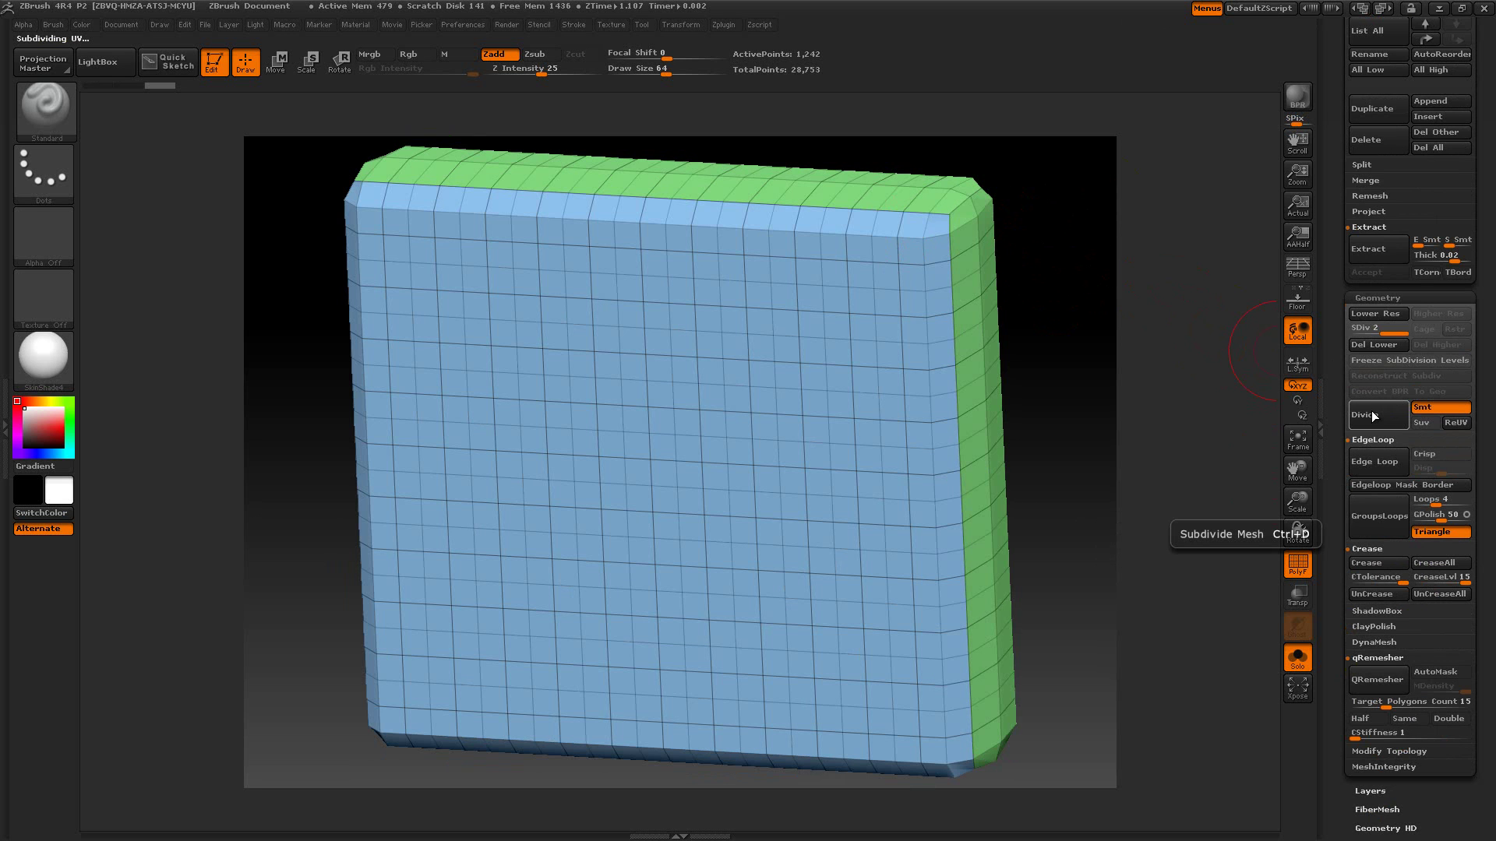
{"action": "left_click", "coordinate": [1374, 417]}
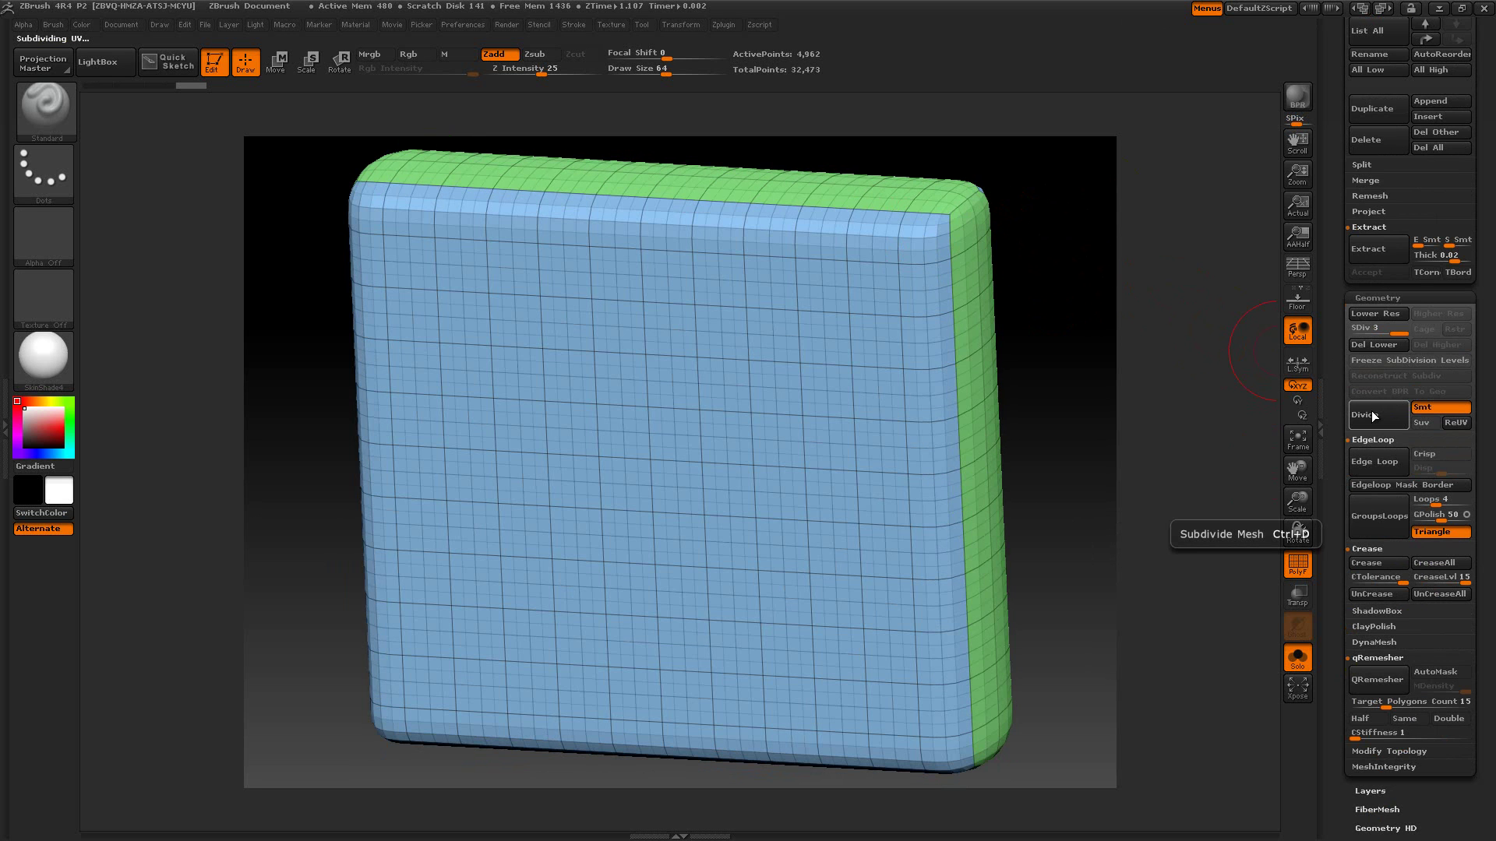
{"action": "key", "text": "ctrl+z"}
{"action": "key", "text": "ctrl+z"}
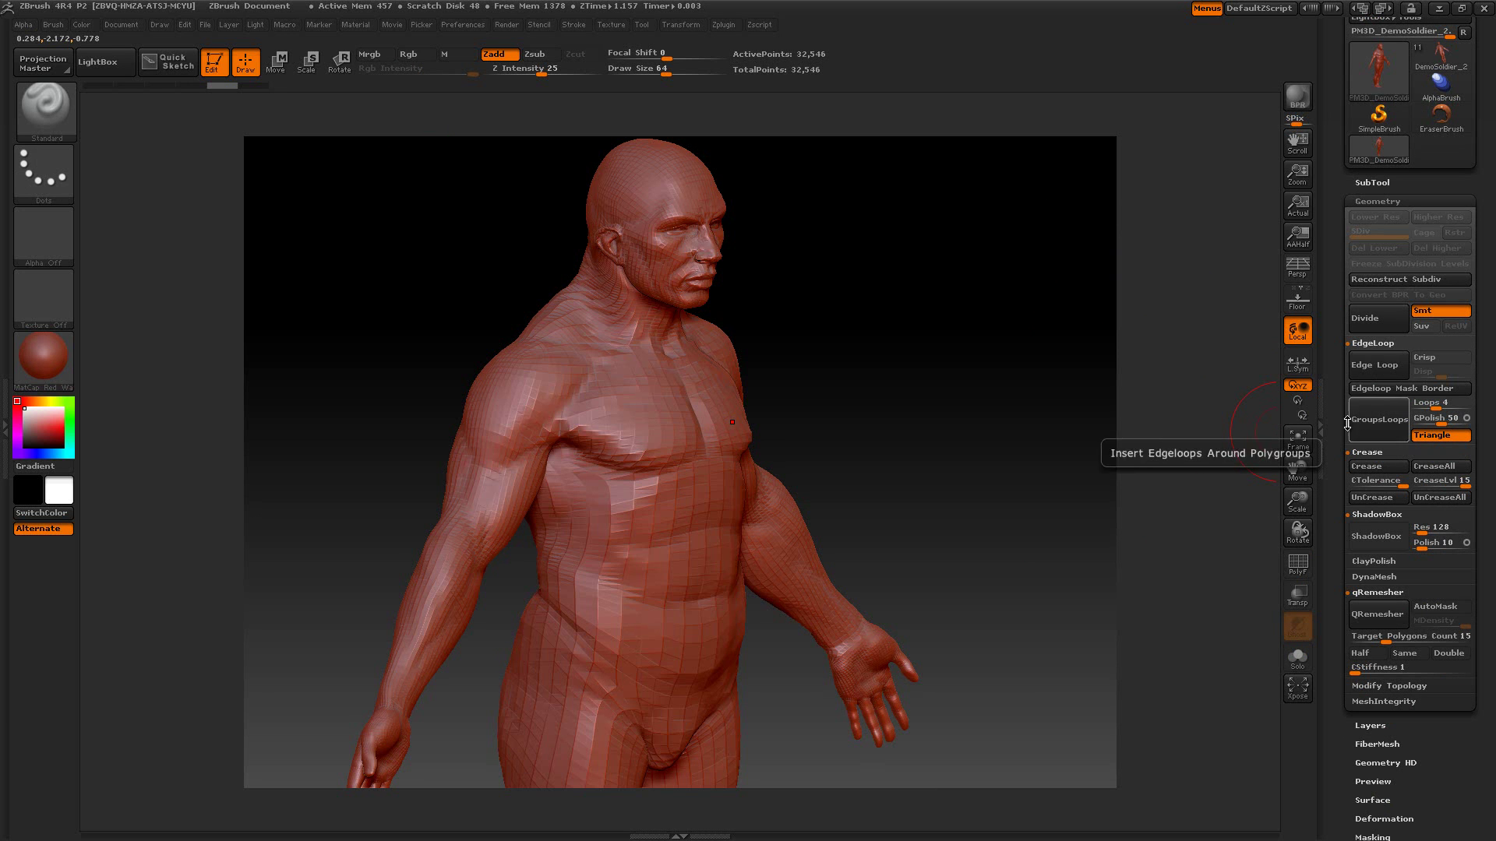
- With PolyF on, isolate the vest polygroup, extrude an edge-loop rim, then unhide the body and view its side
{"action": "left_click", "coordinate": [1298, 564]}
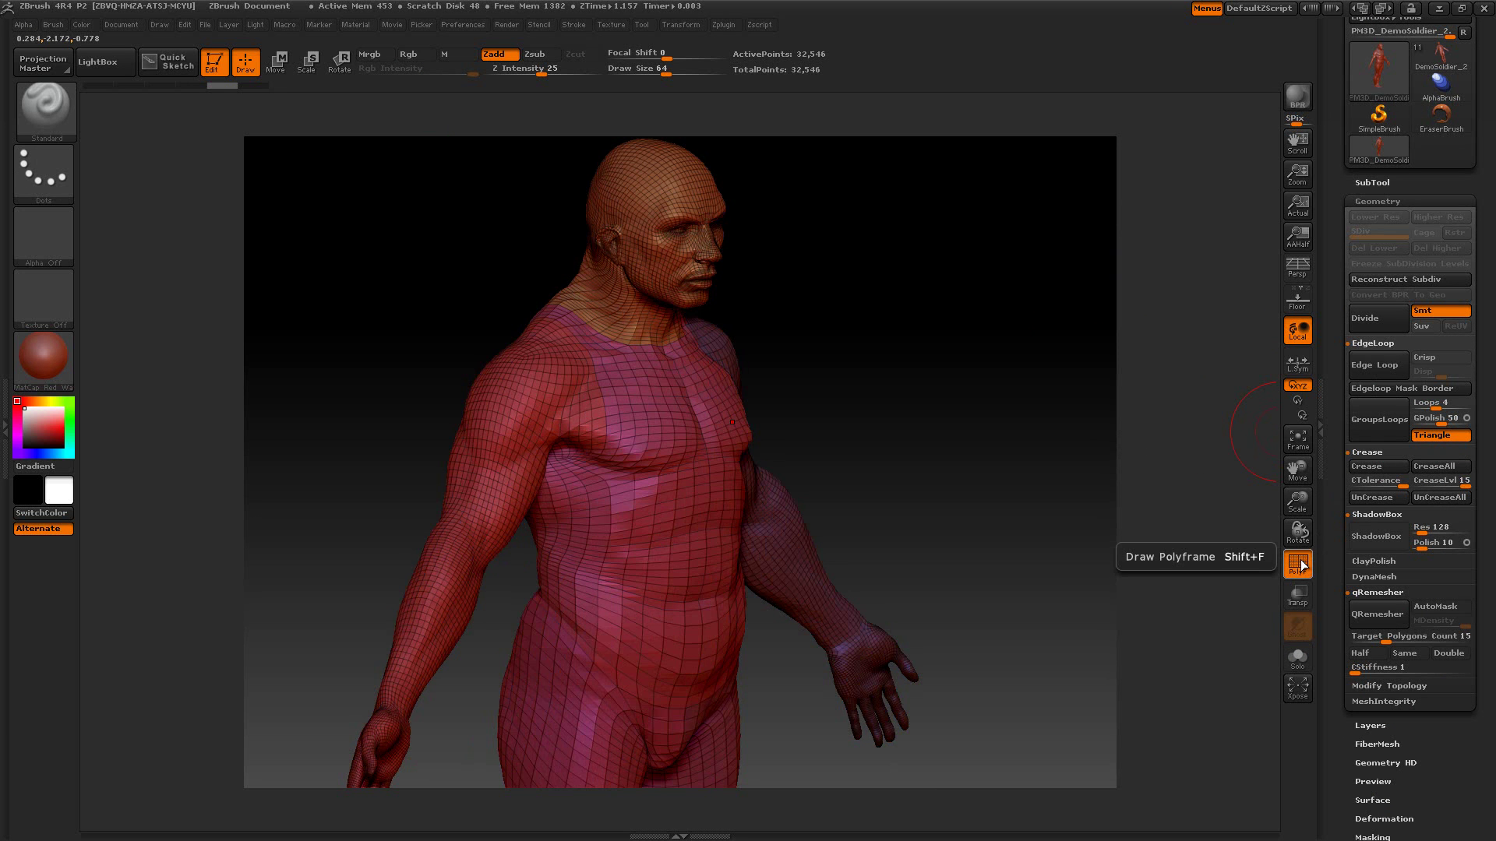
{"action": "left_click", "coordinate": [694, 492], "text": "ctrl+shift"}
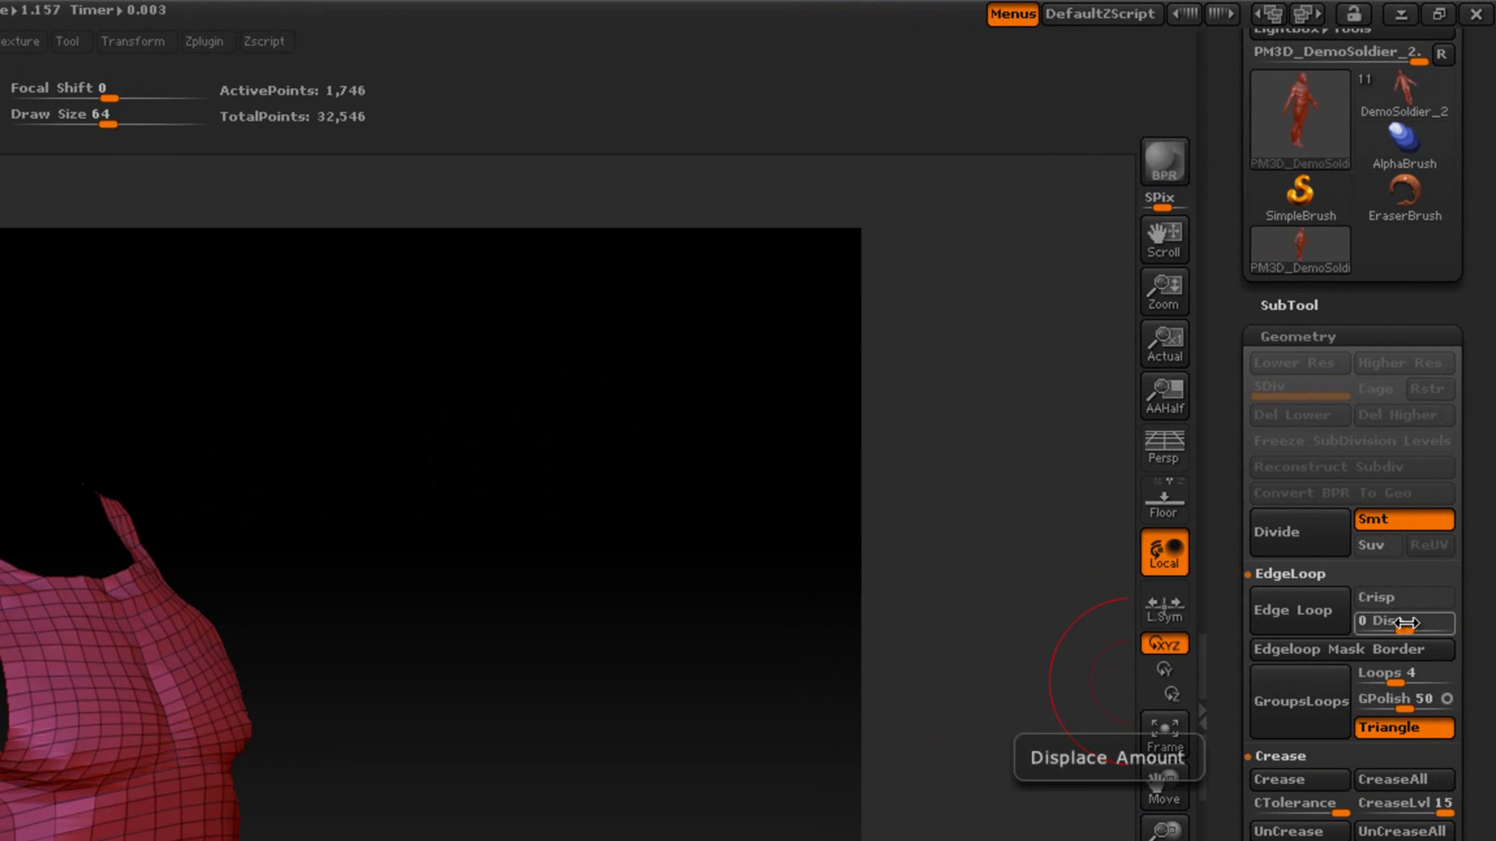
{"action": "left_click_drag", "start_coordinate": [1402, 622], "coordinate": [1443, 621]}
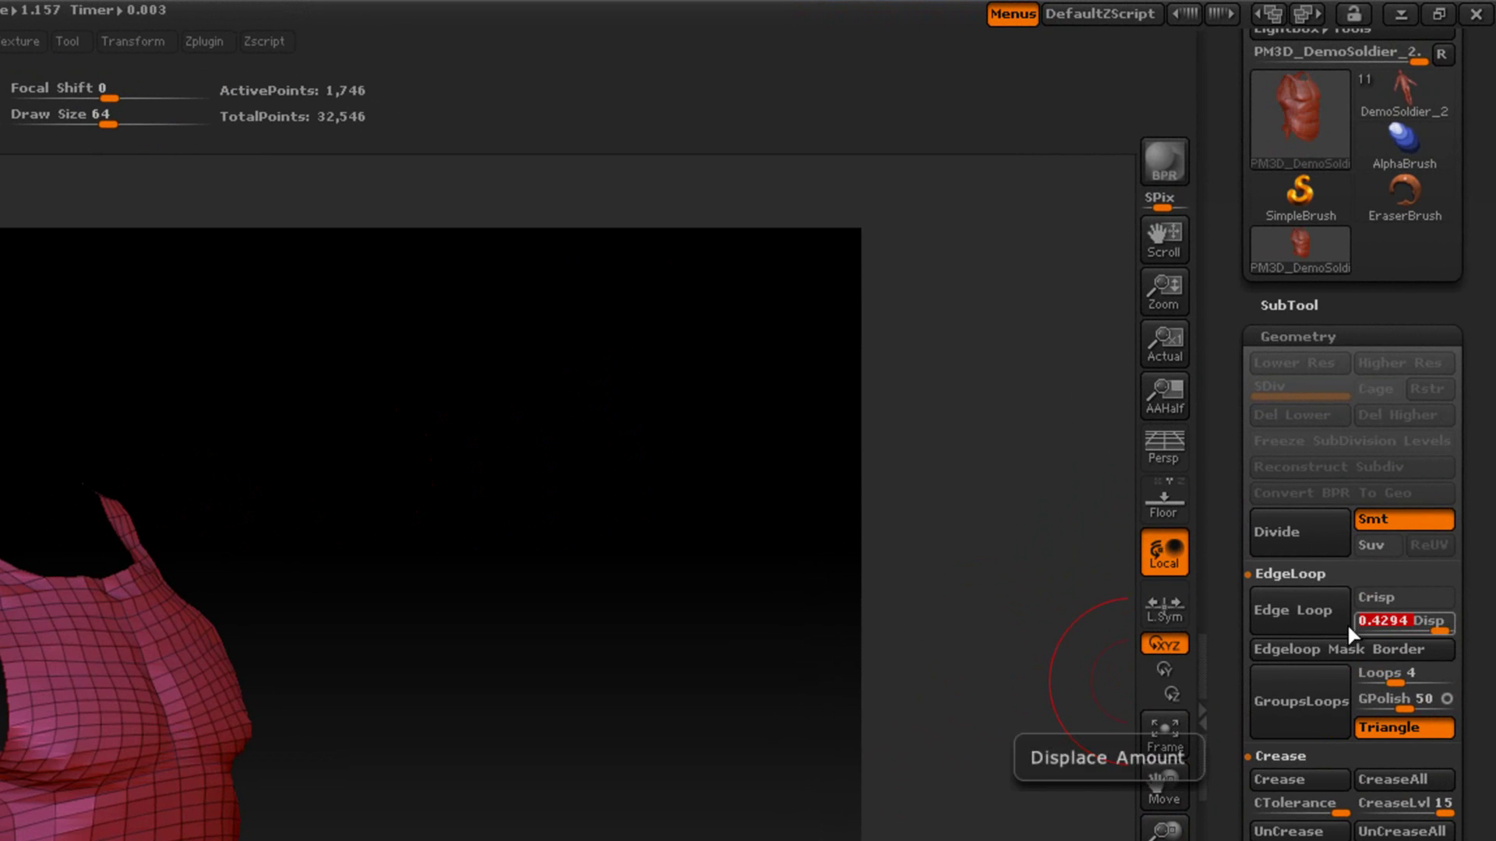
{"action": "left_click", "coordinate": [1288, 614]}
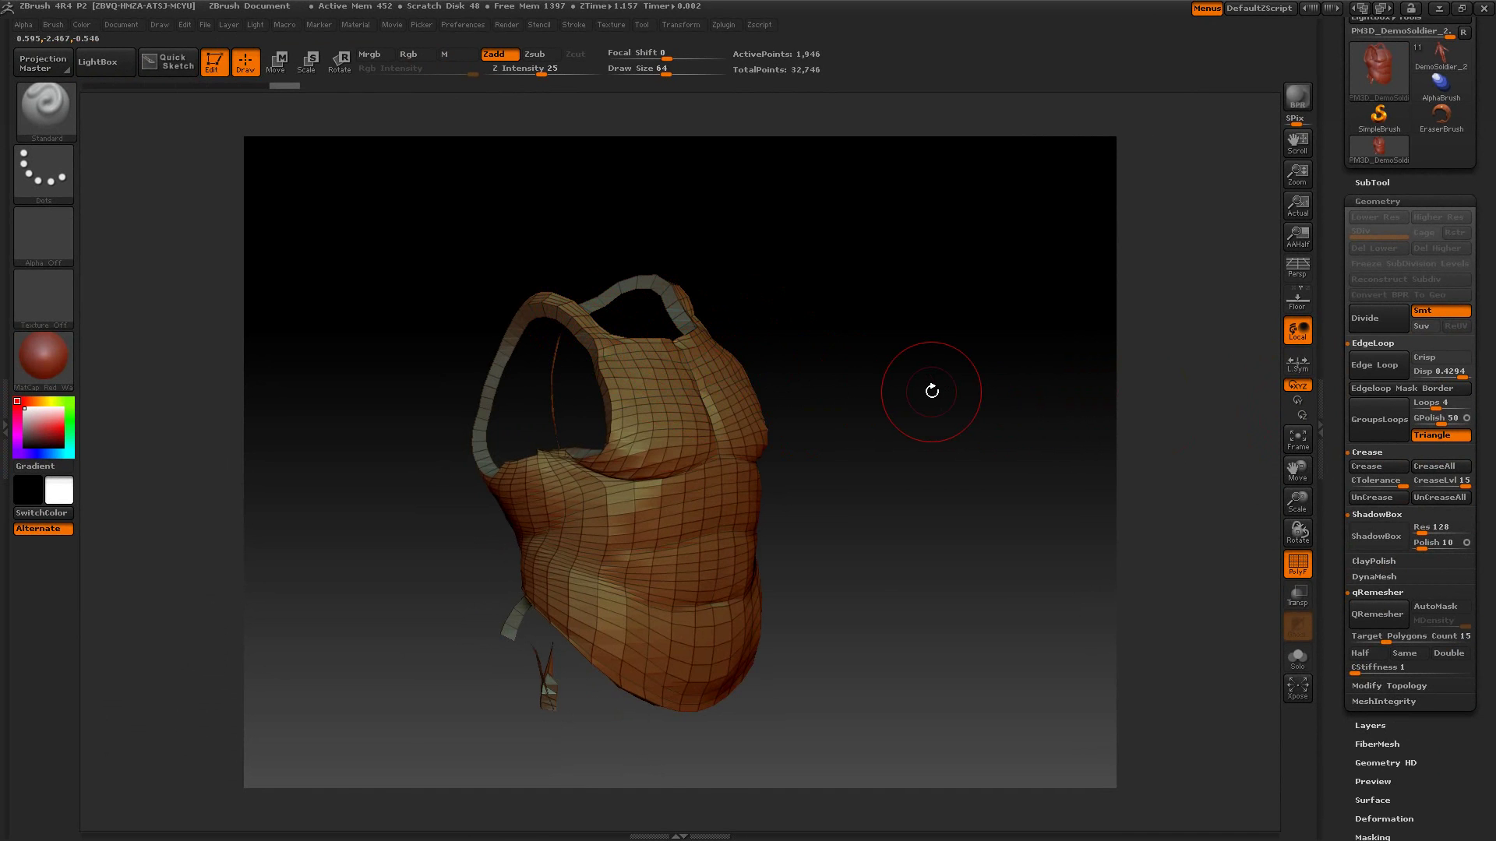
{"action": "left_click", "coordinate": [932, 391], "text": "ctrl+shift"}
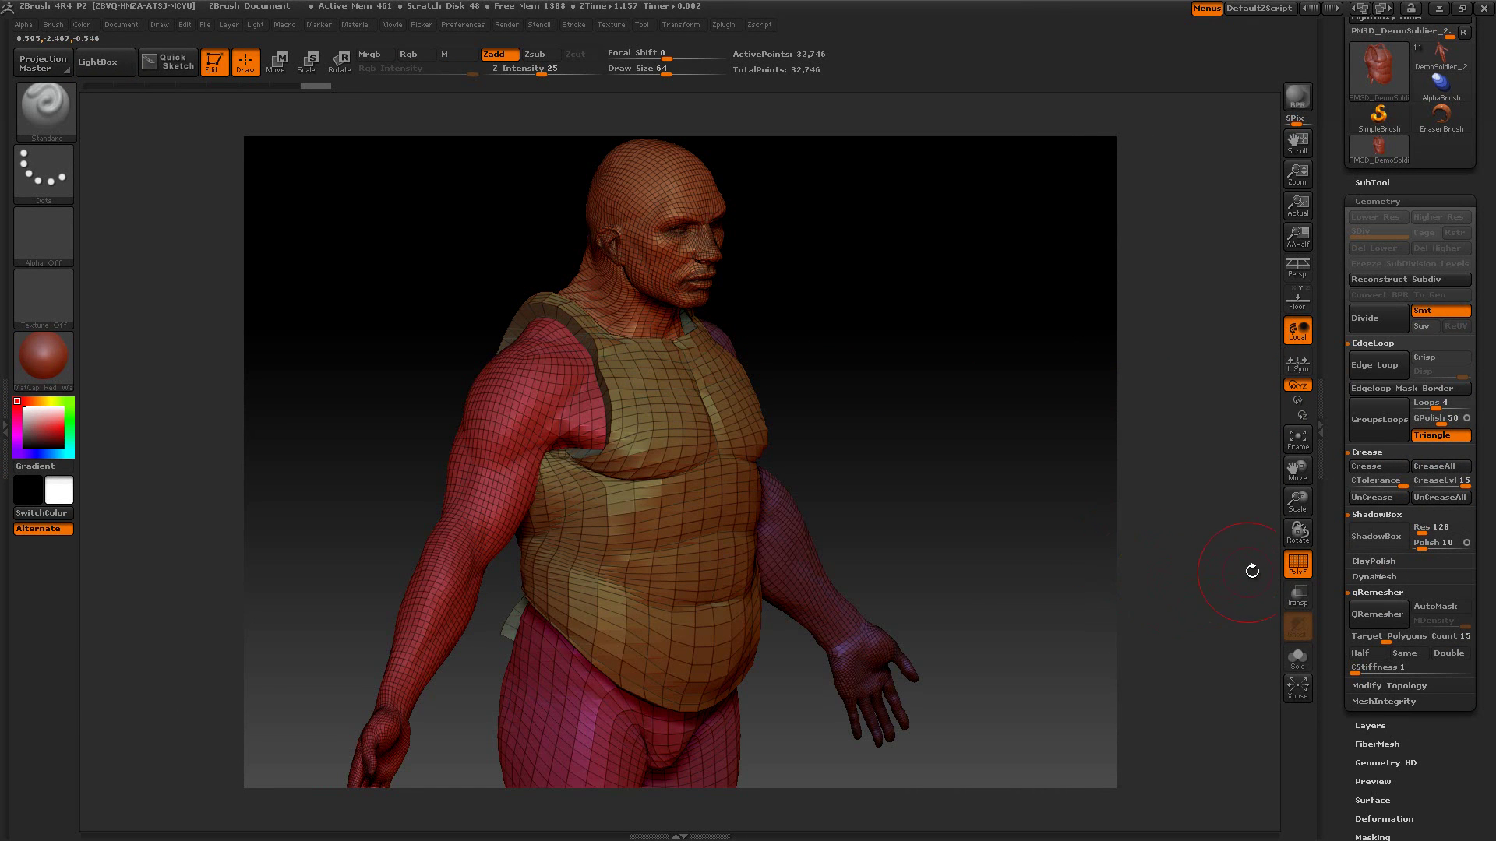
{"action": "left_click", "coordinate": [1297, 563]}
{"action": "mouse_move", "coordinate": [994, 473]}
{"action": "left_mouse_down"}
{"action": "mouse_move", "coordinate": [1048, 467]}
{"action": "mouse_move", "coordinate": [1000, 468]}
{"action": "left_mouse_up"}
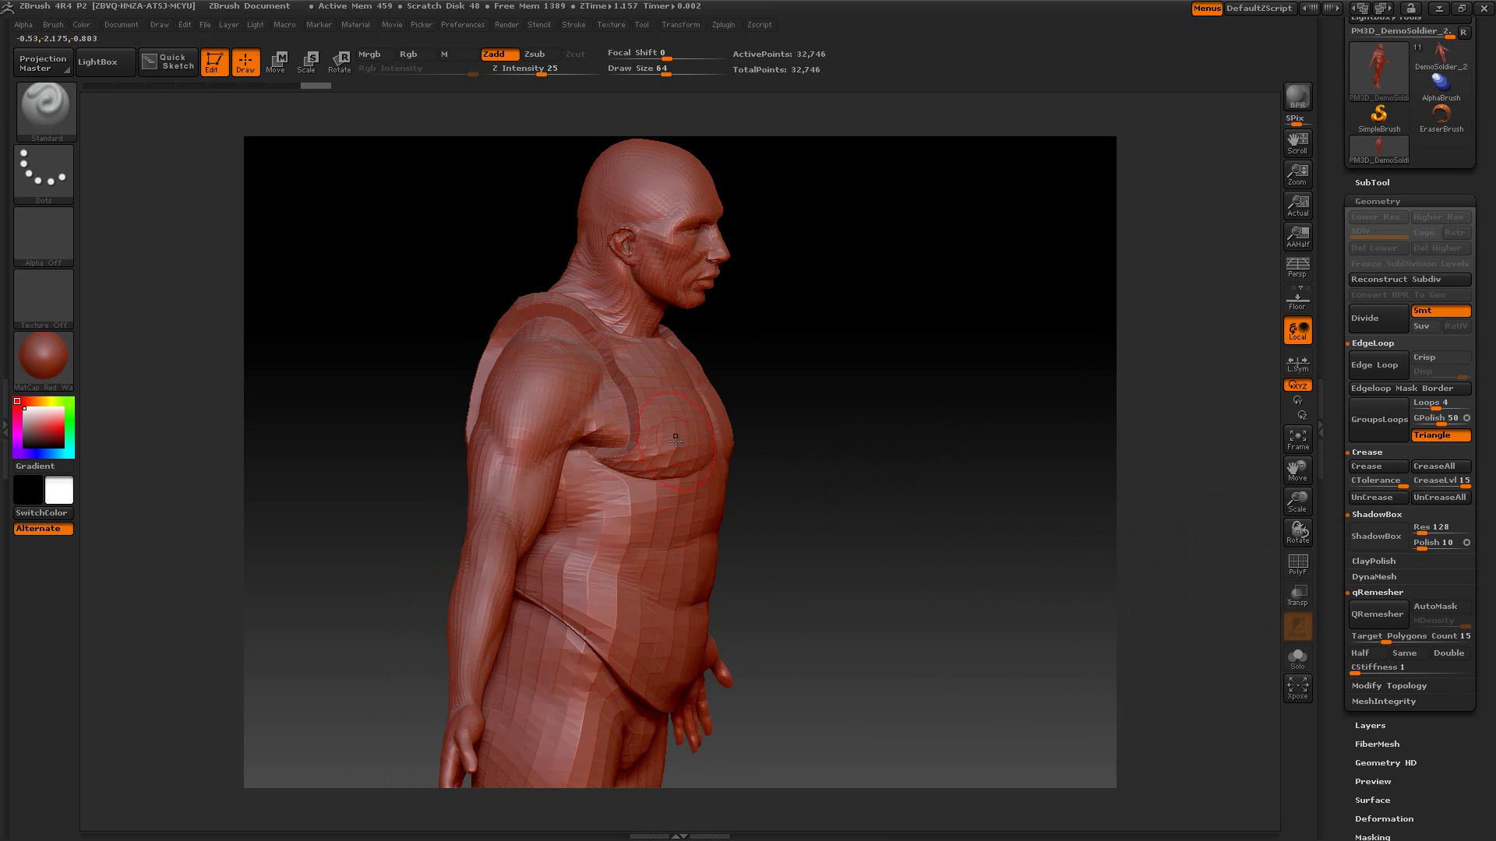
- Isolate the vest polygroup alone and view it from a front three-quarter angle
{"action": "left_click", "coordinate": [1372, 182]}
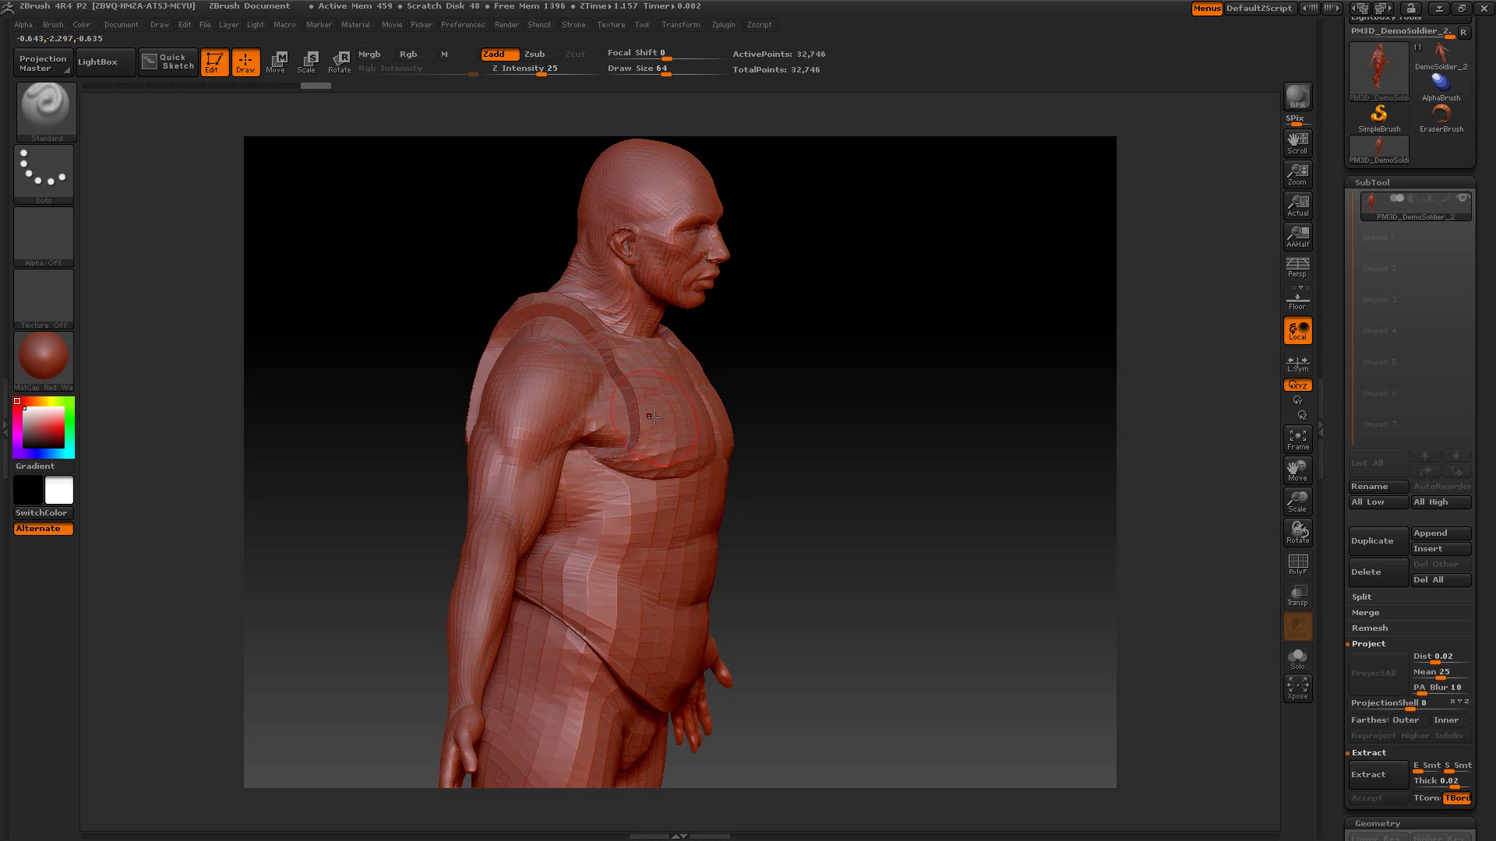
{"action": "left_click", "coordinate": [1389, 184]}
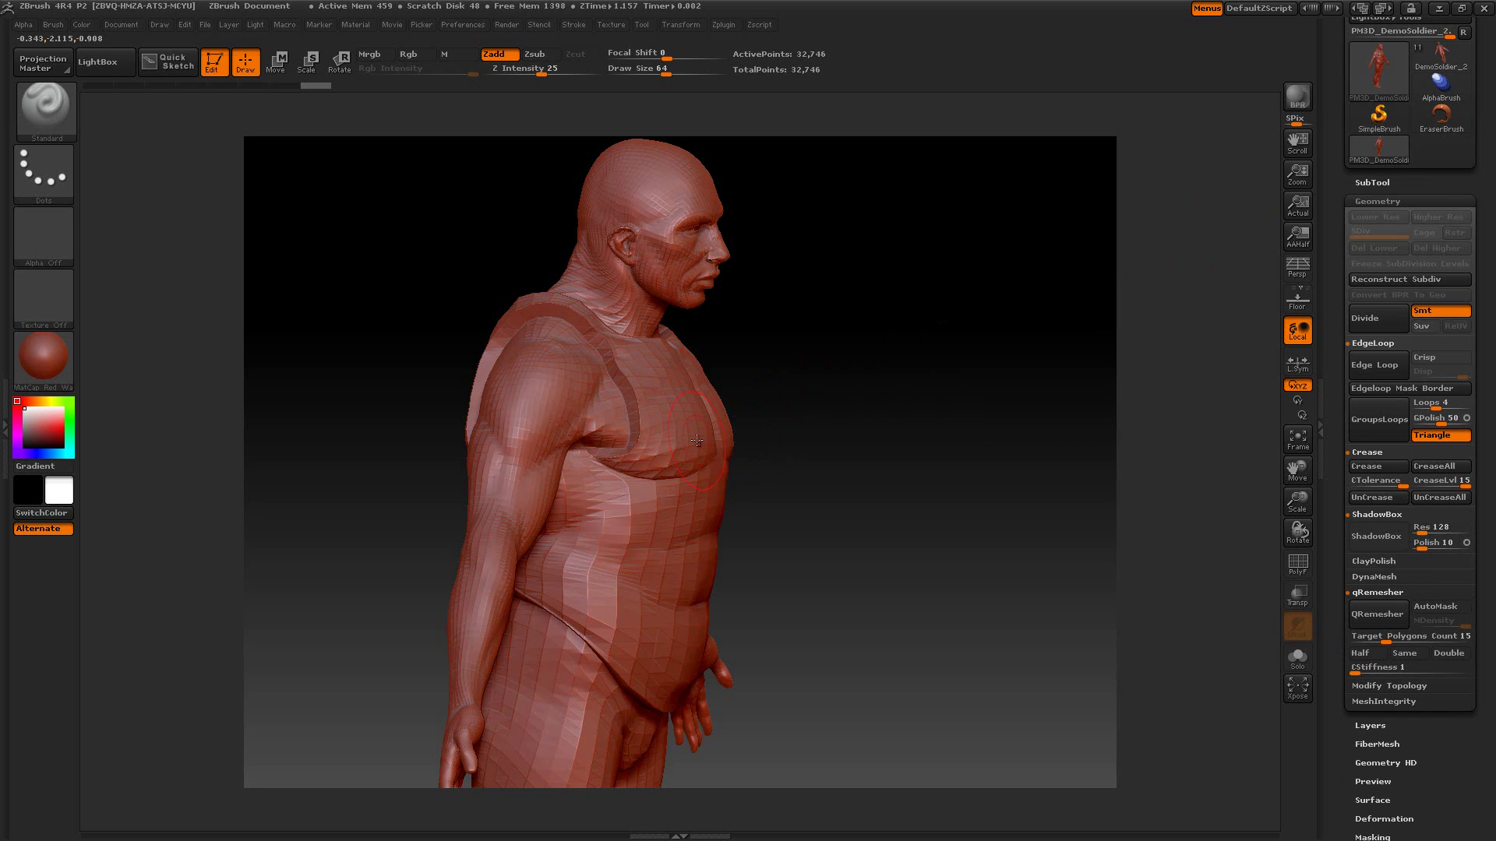
{"action": "left_click", "coordinate": [936, 468], "text": "ctrl+shift"}
{"action": "left_click", "coordinate": [936, 468], "text": "ctrl+shift"}
{"action": "left_click_drag", "start_coordinate": [932, 467], "coordinate": [834, 467]}
{"action": "left_click", "coordinate": [712, 503], "text": "ctrl+shift"}
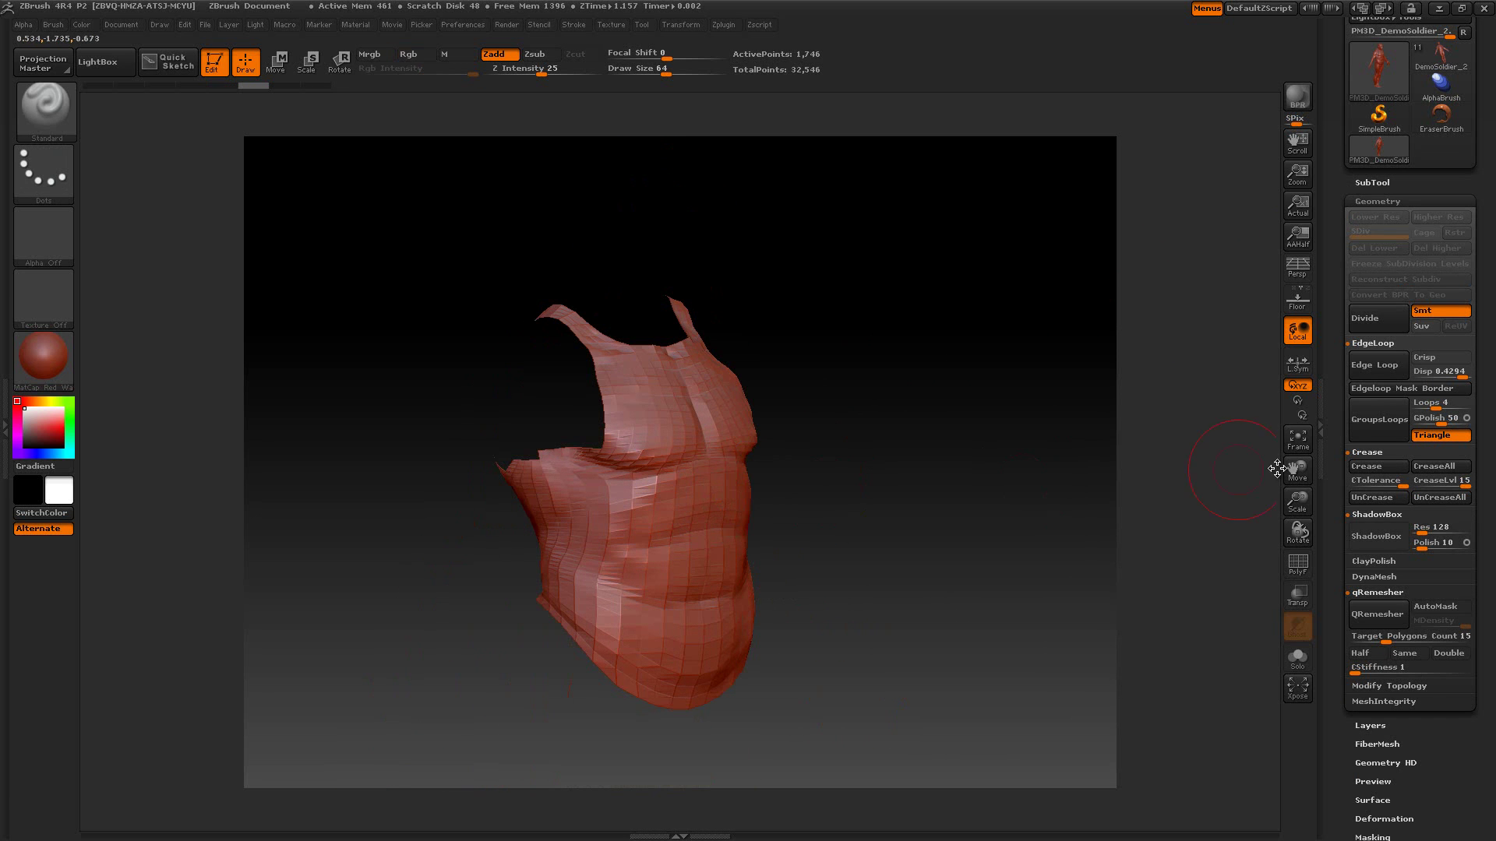
- Set edge-loop displacement to 0.0032, enable Crisp, and extrude five edge loops around the vest
{"action": "left_click", "coordinate": [1454, 373]}
{"action": "type", "text": "0.0032"}
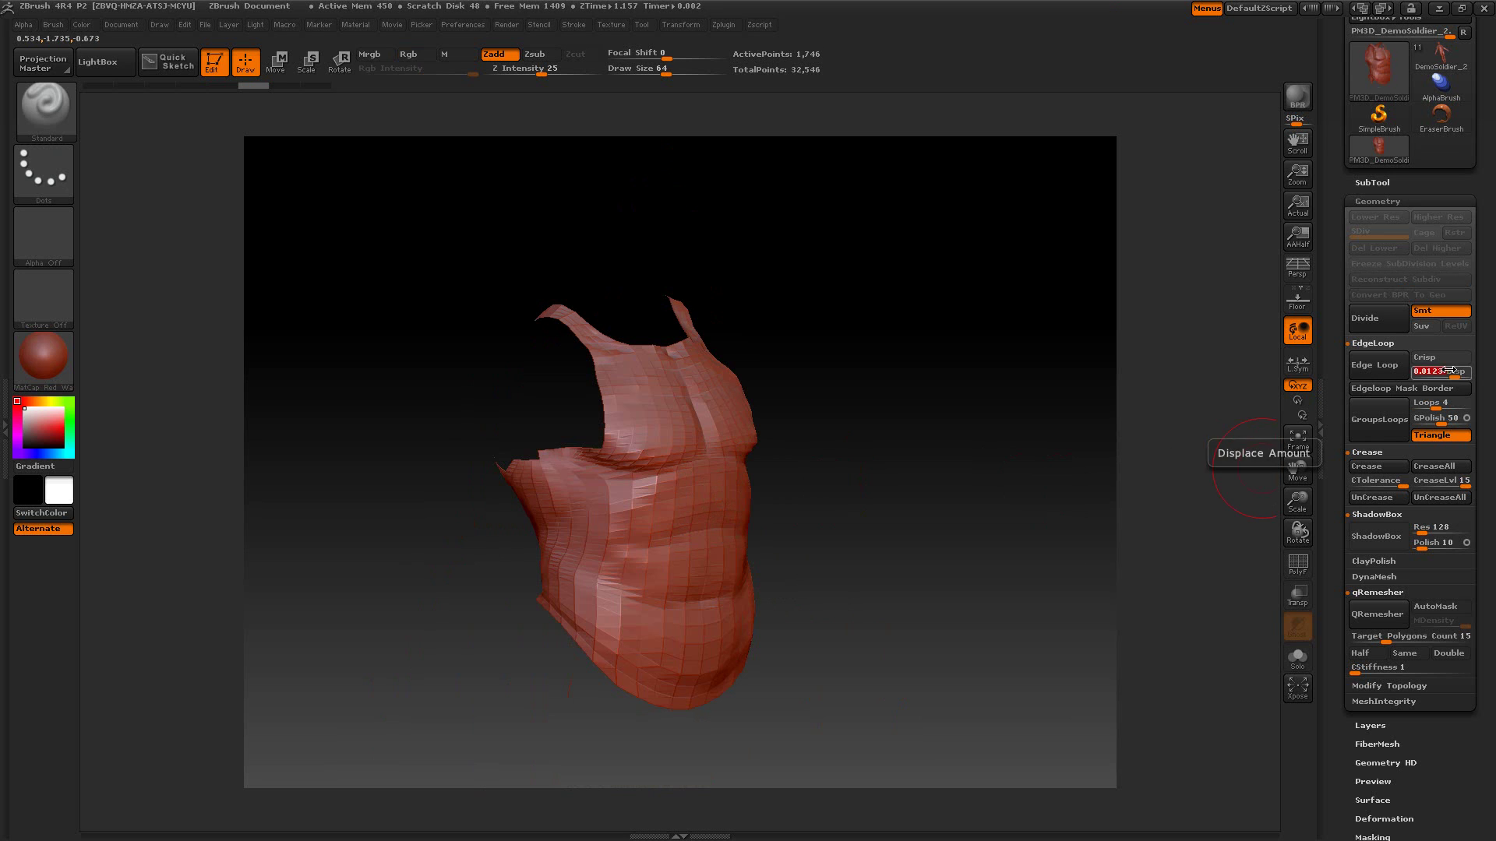
{"action": "left_click", "coordinate": [1438, 358]}
{"action": "left_click", "coordinate": [1374, 366]}
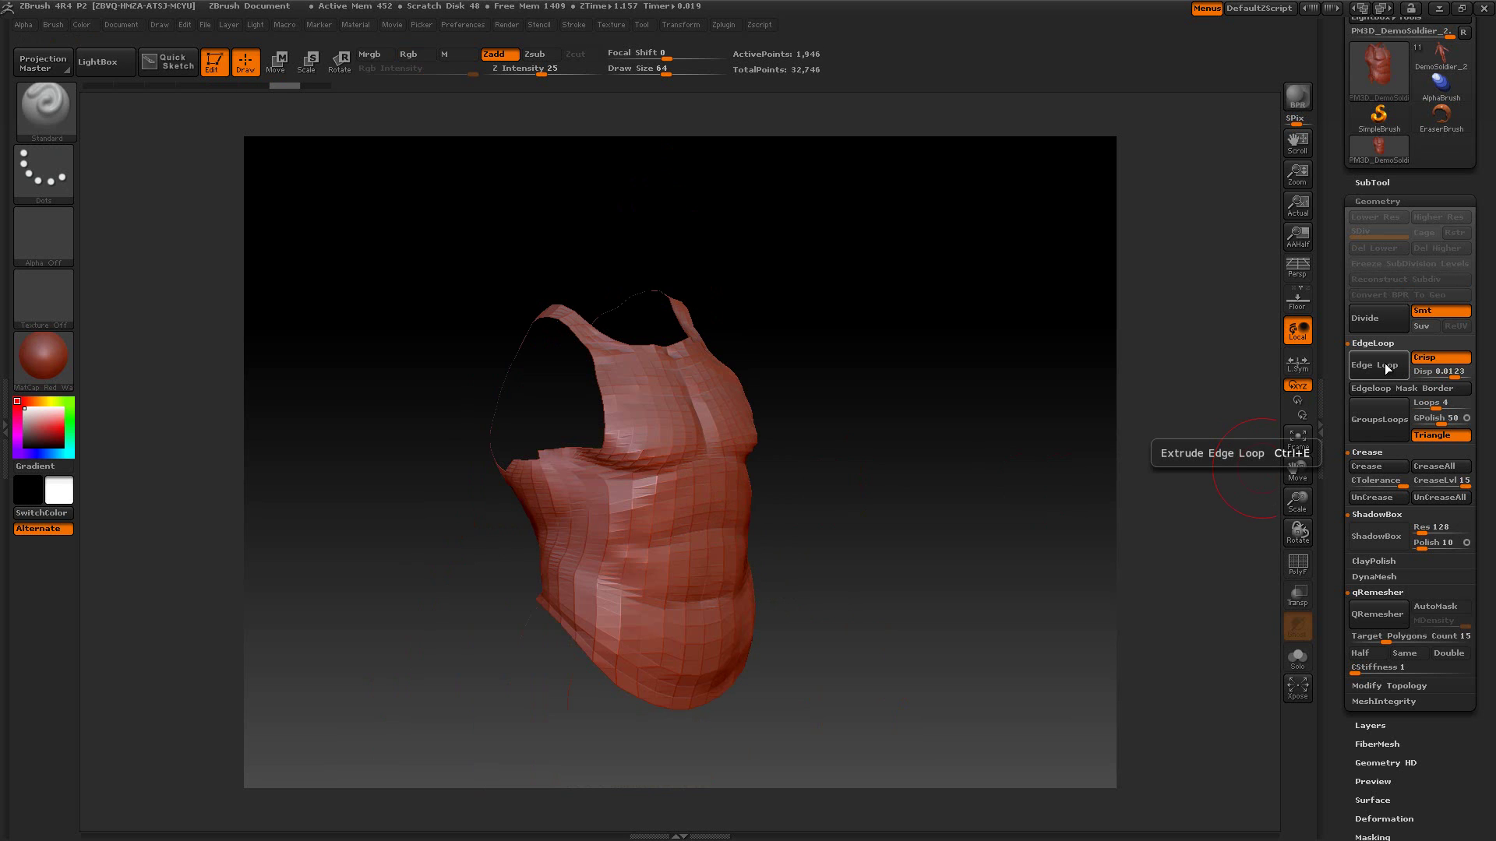
{"action": "left_click", "coordinate": [1366, 368]}
{"action": "left_click", "coordinate": [1366, 369]}
{"action": "left_click", "coordinate": [1366, 369]}
{"action": "left_click", "coordinate": [1365, 368]}
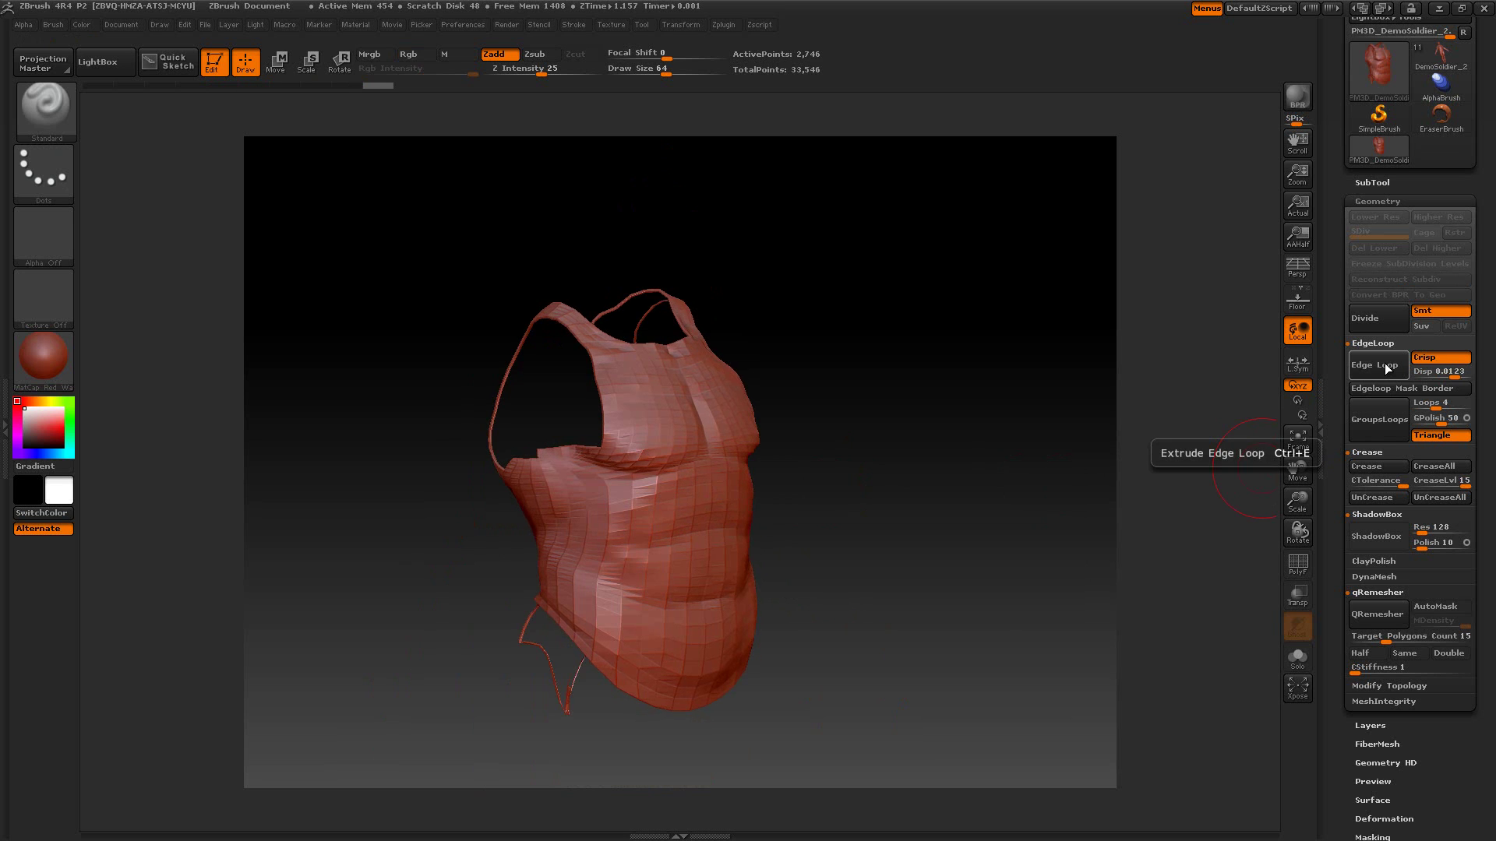
- Unhide the body to check the rims in profile, then undo back to the isolated vest
{"action": "left_click", "coordinate": [1298, 565]}
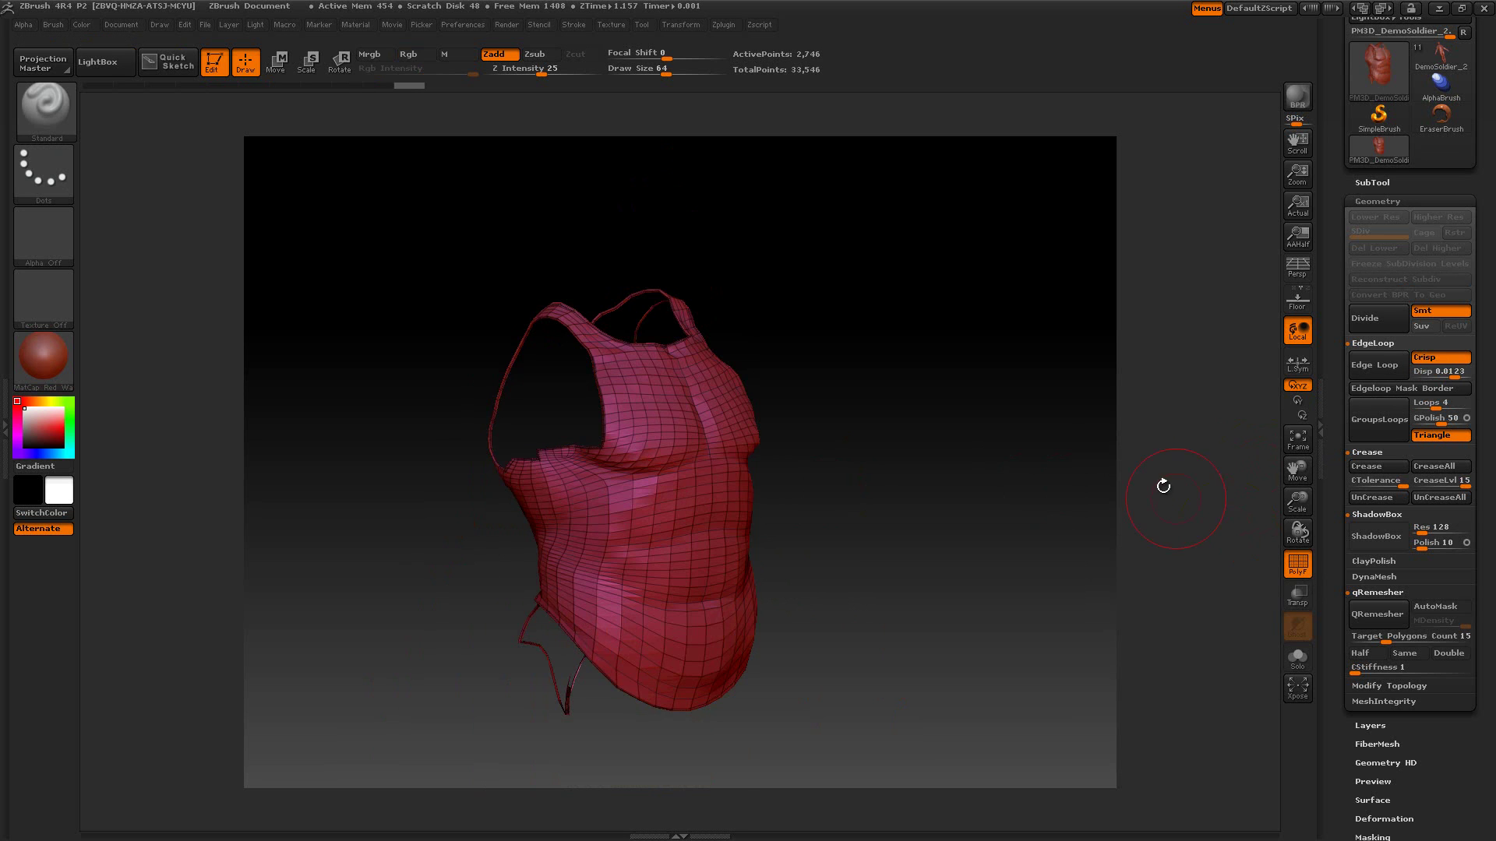
{"action": "left_click", "coordinate": [1118, 460], "text": "ctrl+shift"}
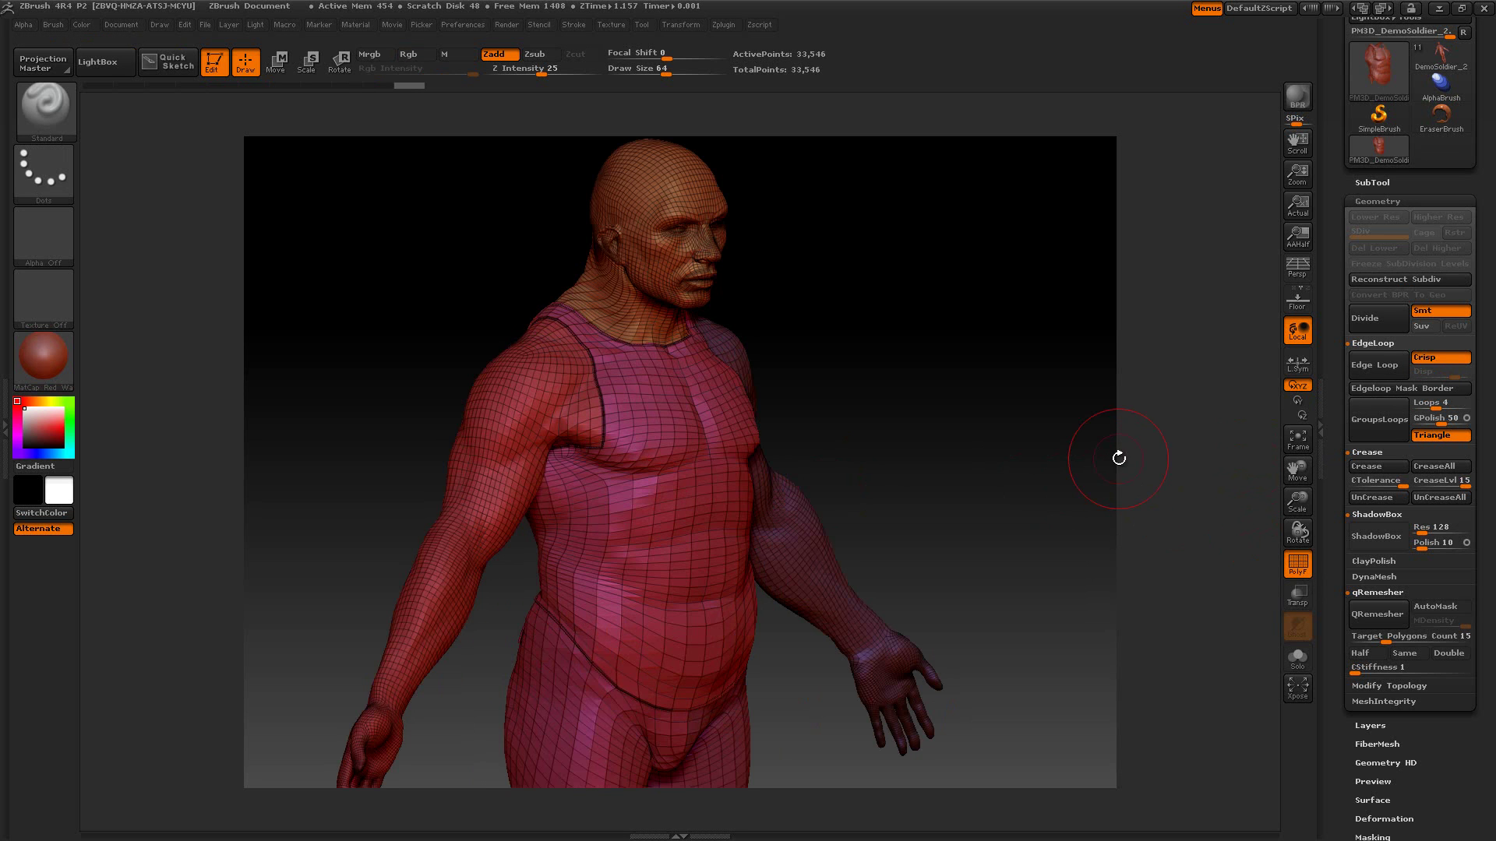
{"action": "left_click", "coordinate": [1298, 564]}
{"action": "left_click_drag", "start_coordinate": [1270, 555], "coordinate": [1042, 391]}
{"action": "key", "text": "ctrl+z"}
{"action": "key", "text": "ctrl+z"}
{"action": "key", "text": "ctrl+z"}
{"action": "key", "text": "ctrl+z"}
{"action": "key", "text": "ctrl+z"}
{"action": "key", "text": "ctrl+z"}
{"action": "key", "text": "ctrl+z"}
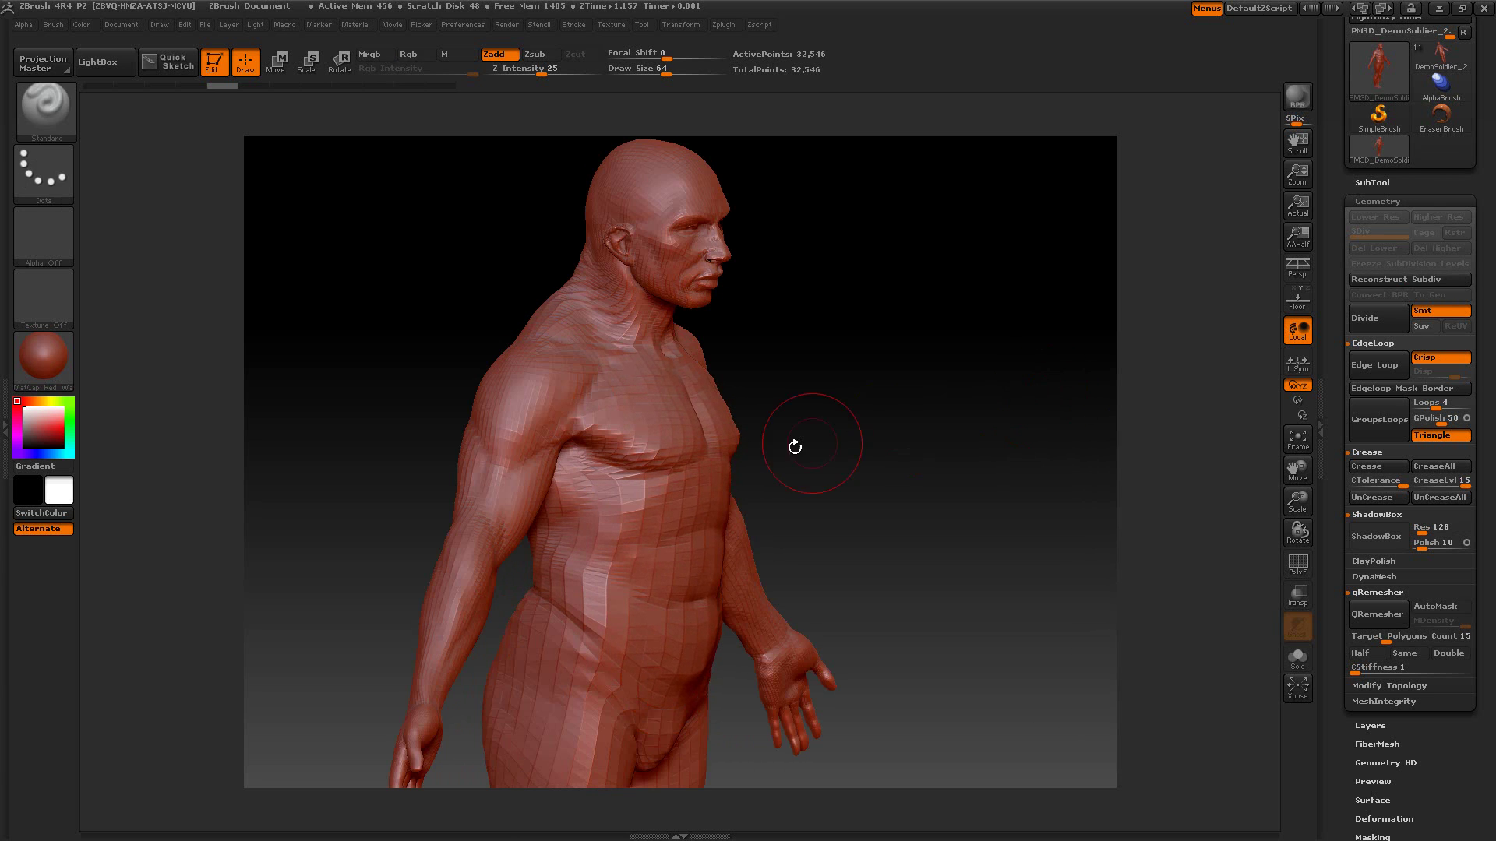
{"action": "key", "text": "ctrl+shift+z"}
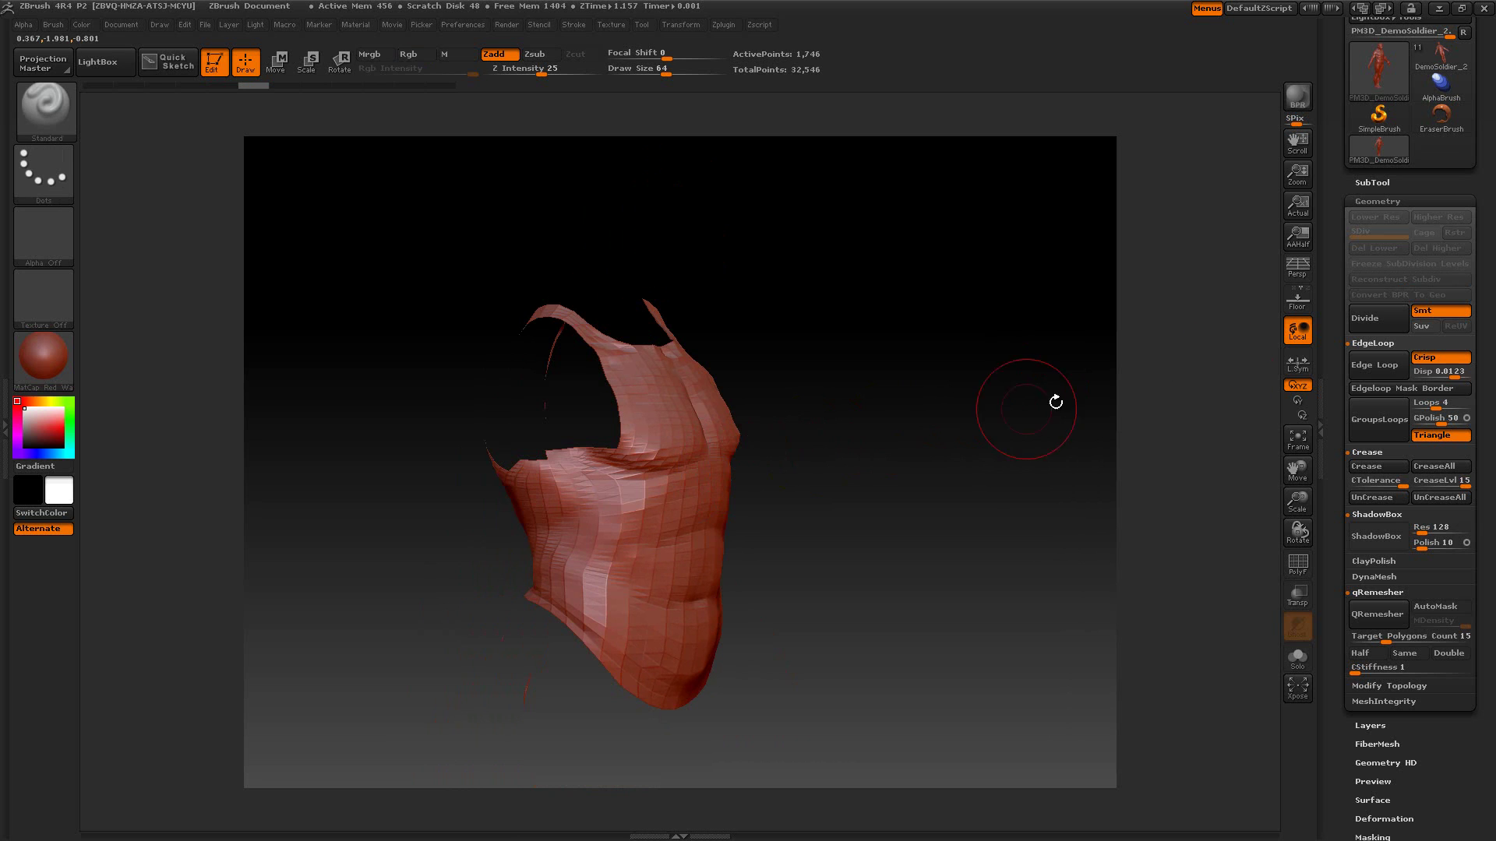
- Raise the edge-loop displacement, extrude a loop, unhide the body, then undo that extrusion
{"action": "left_click_drag", "start_coordinate": [1449, 372], "coordinate": [1457, 373]}
{"action": "left_click", "coordinate": [1462, 374]}
{"action": "left_click", "coordinate": [1390, 372]}
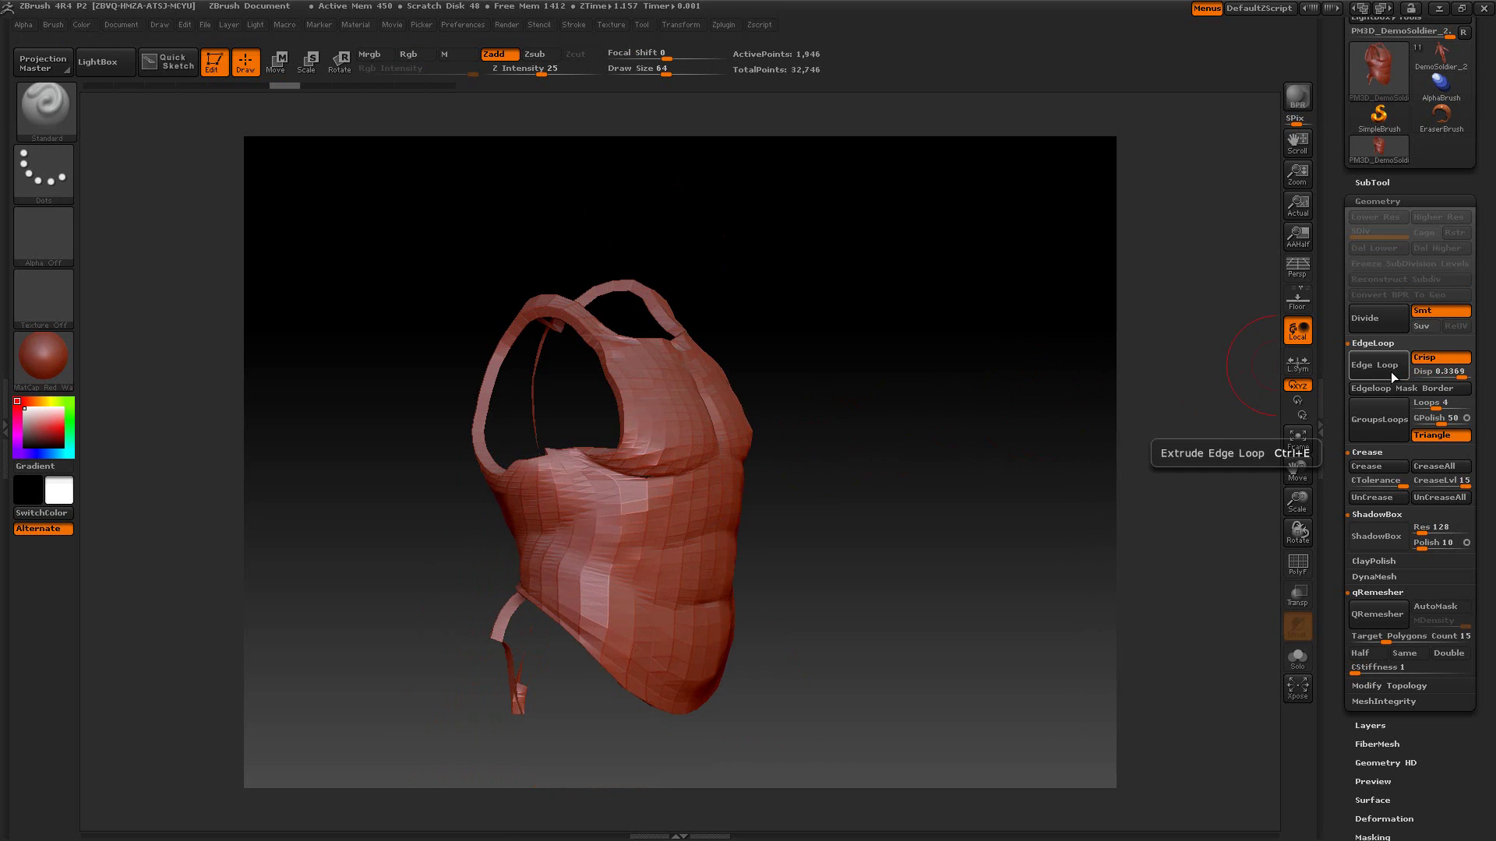
{"action": "left_click", "coordinate": [966, 358], "text": "ctrl+shift"}
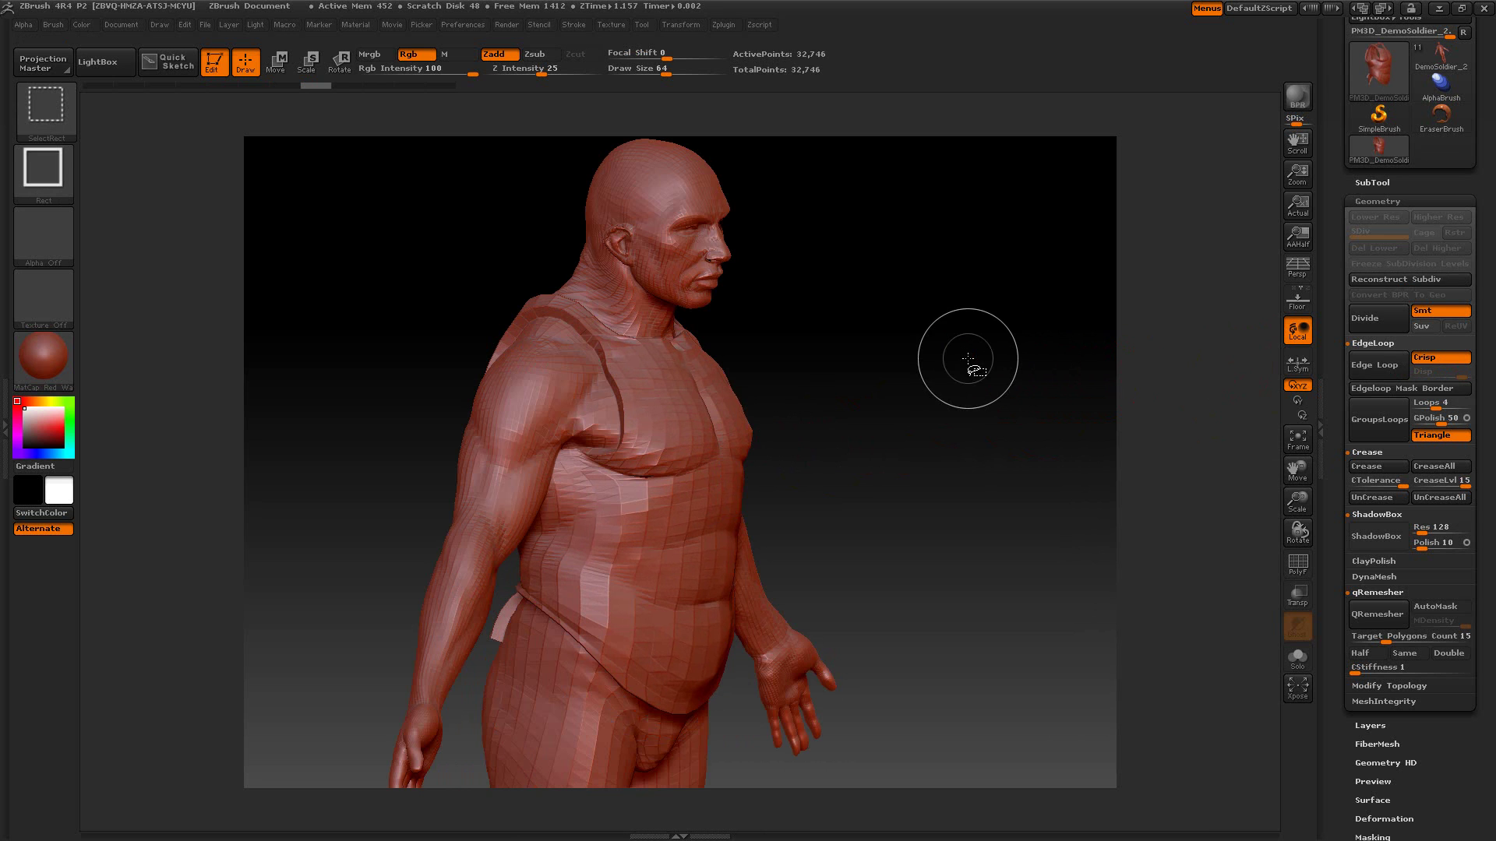
{"action": "key", "text": "ctrl"}
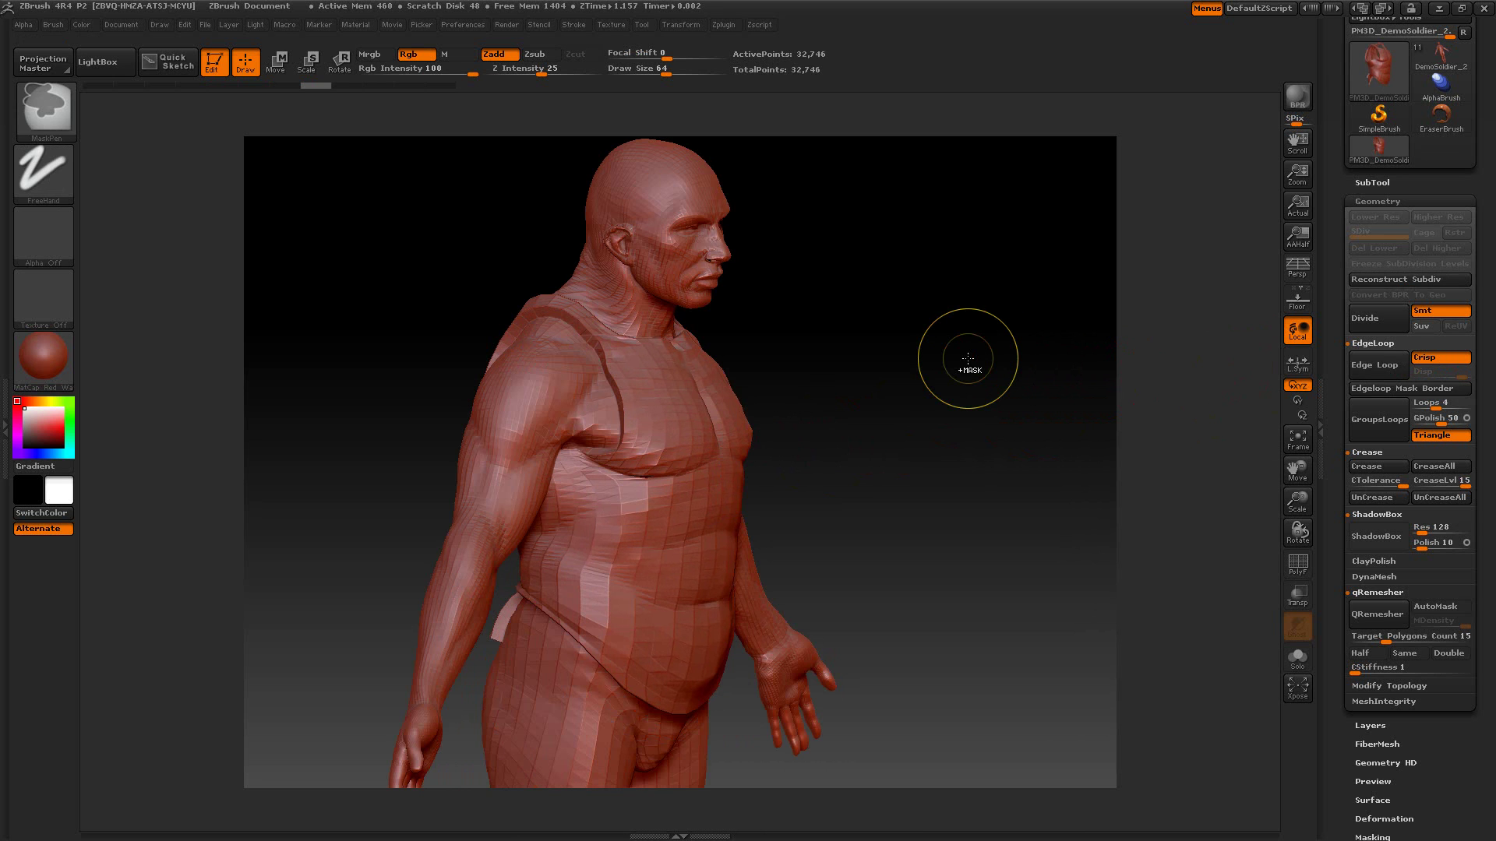
{"action": "key", "text": "ctrl+z"}
{"action": "key", "text": "ctrl+z"}
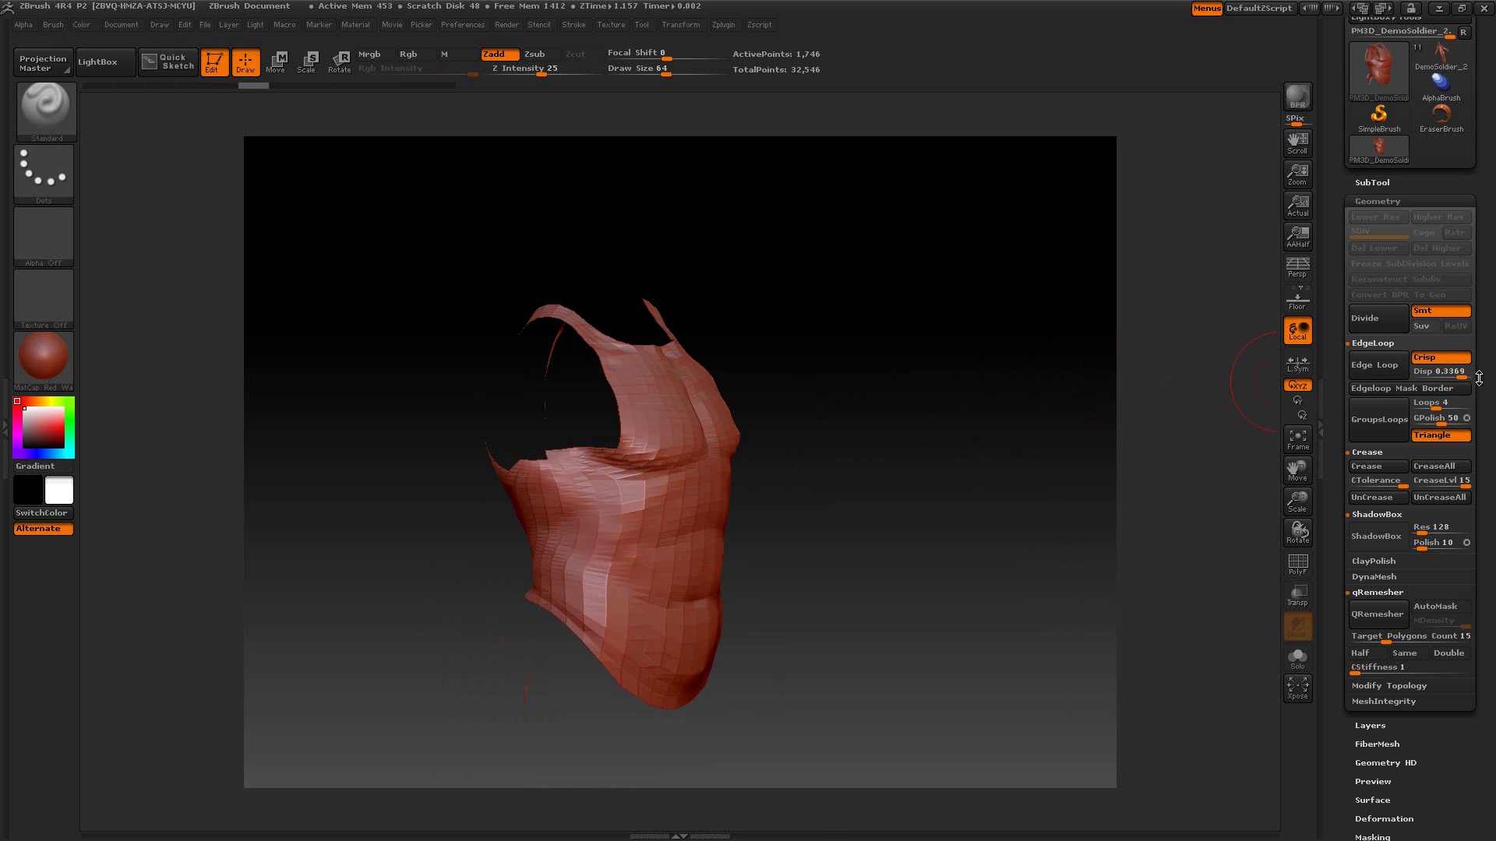
- Extrude a vest edge loop at -0.021 displacement, then two more at 0.021
{"action": "left_click", "coordinate": [1432, 372]}
{"action": "type", "text": "-0.021"}
{"action": "key", "text": "Return"}
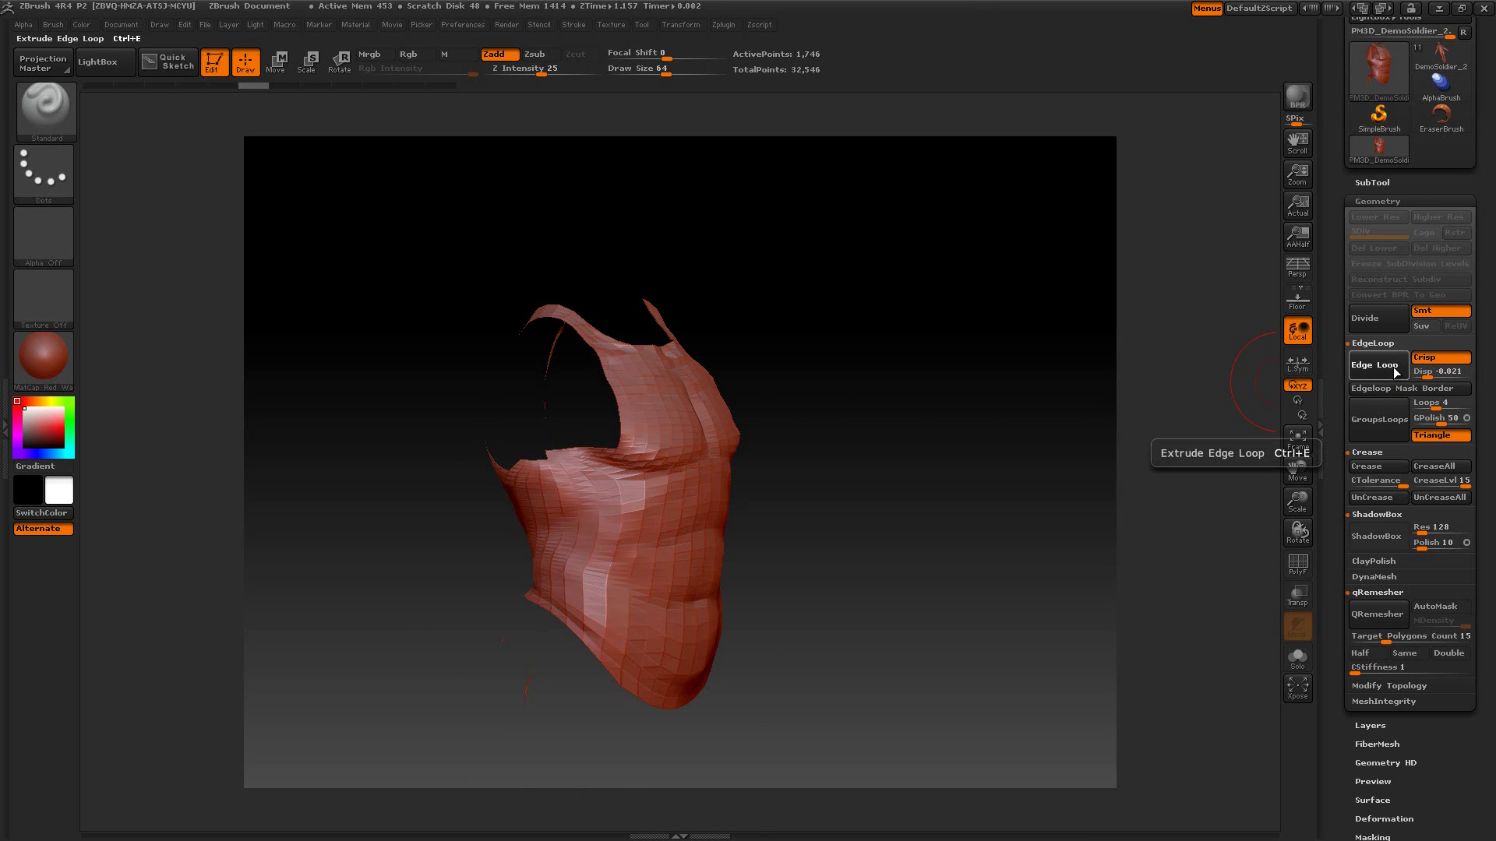
{"action": "left_click", "coordinate": [1393, 367]}
{"action": "left_click", "coordinate": [1432, 372]}
{"action": "type", "text": "0.021"}
{"action": "key", "text": "Return"}
{"action": "left_click", "coordinate": [1394, 366]}
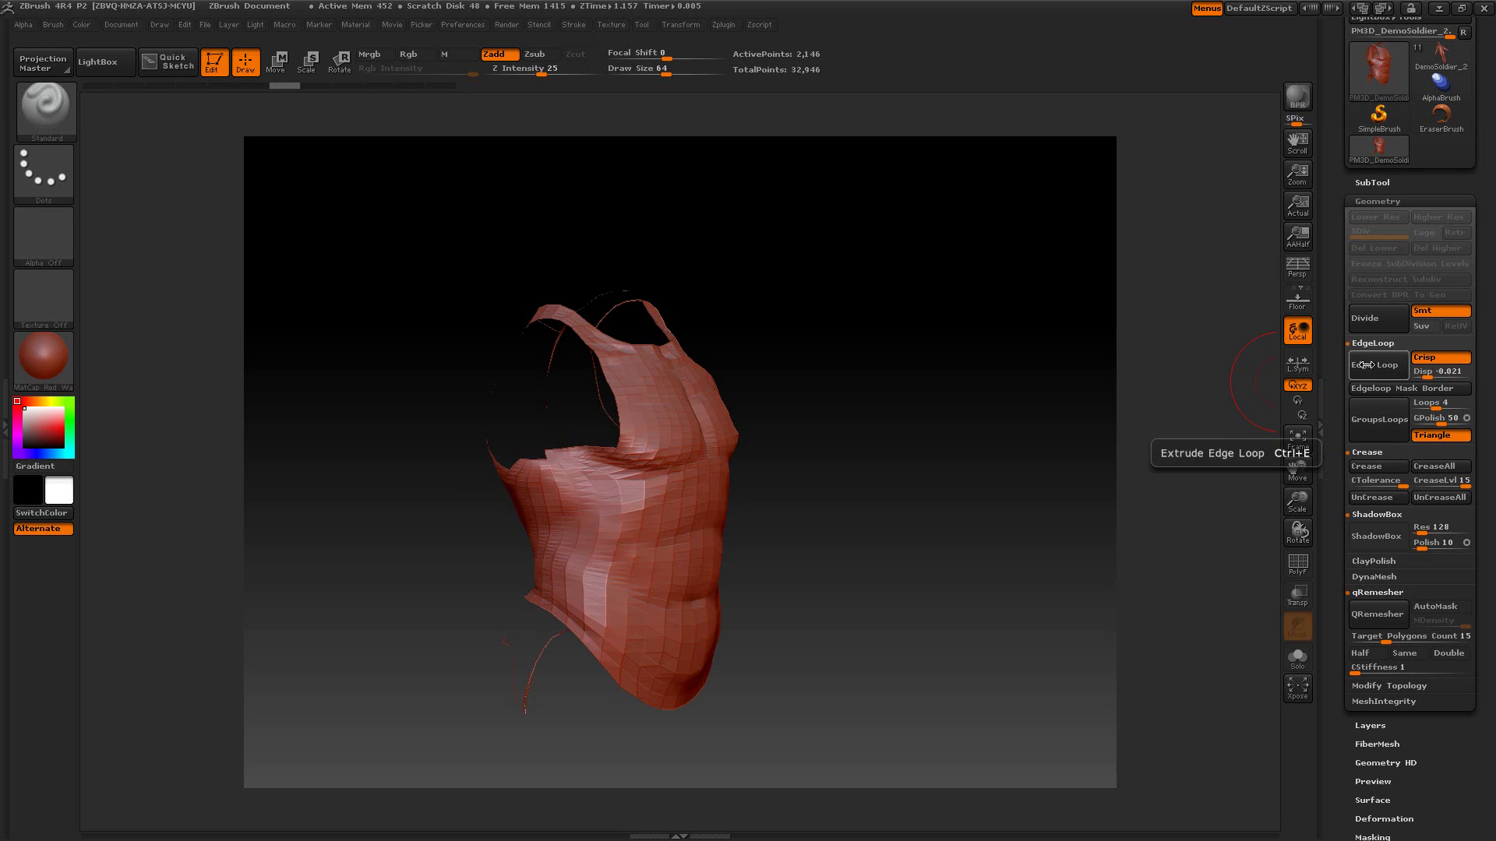
{"action": "left_click", "coordinate": [1383, 367]}
- Unhide the body, view it from the front, and try an edge-loop extrusion on the full body
{"action": "left_click", "coordinate": [968, 317], "text": "ctrl+shift"}
{"action": "left_click_drag", "start_coordinate": [1040, 360], "coordinate": [998, 350]}
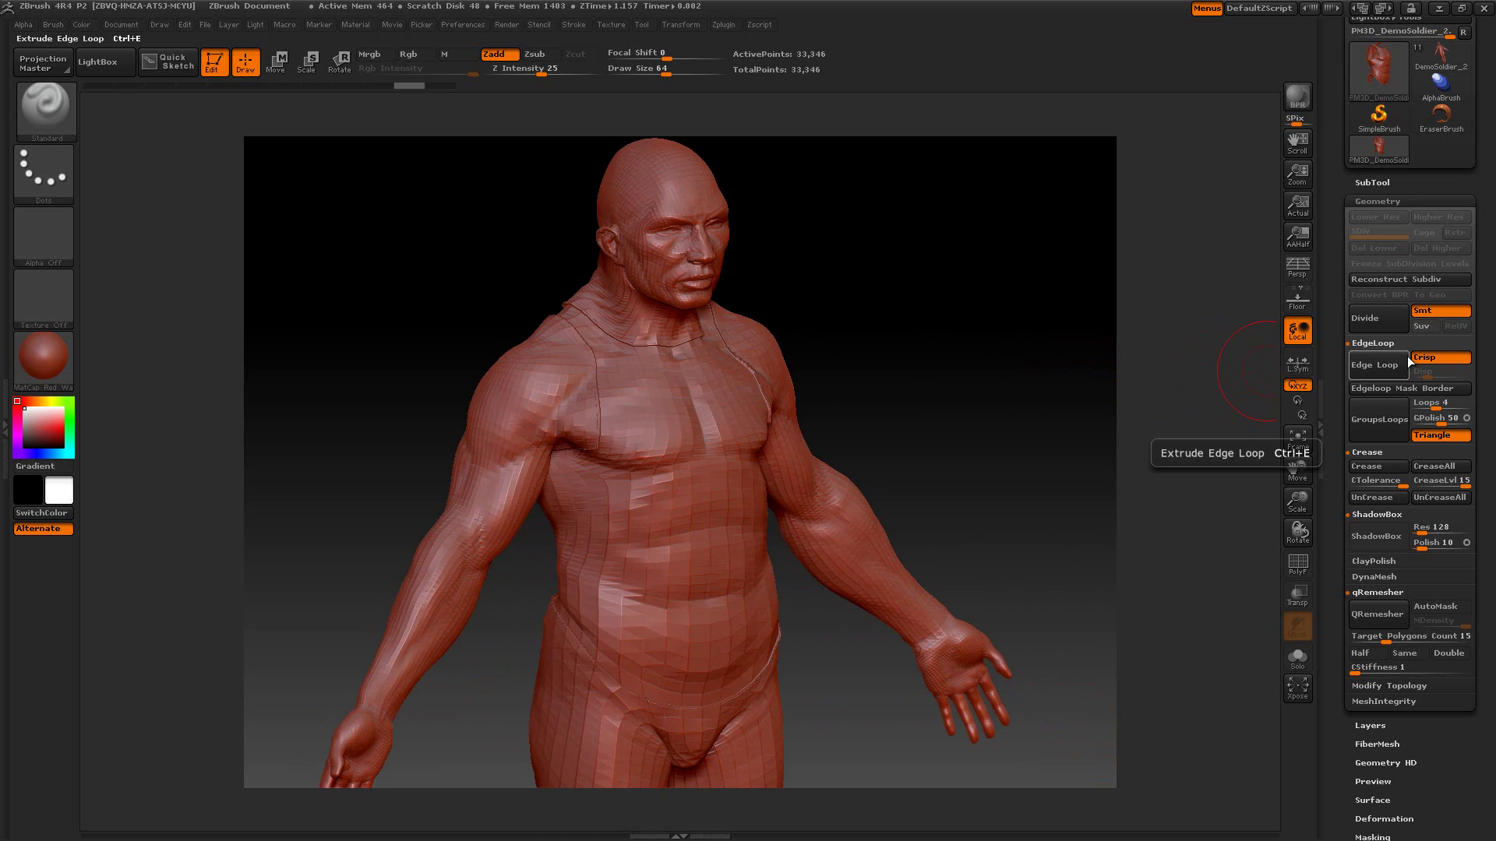
{"action": "left_click", "coordinate": [1377, 366]}
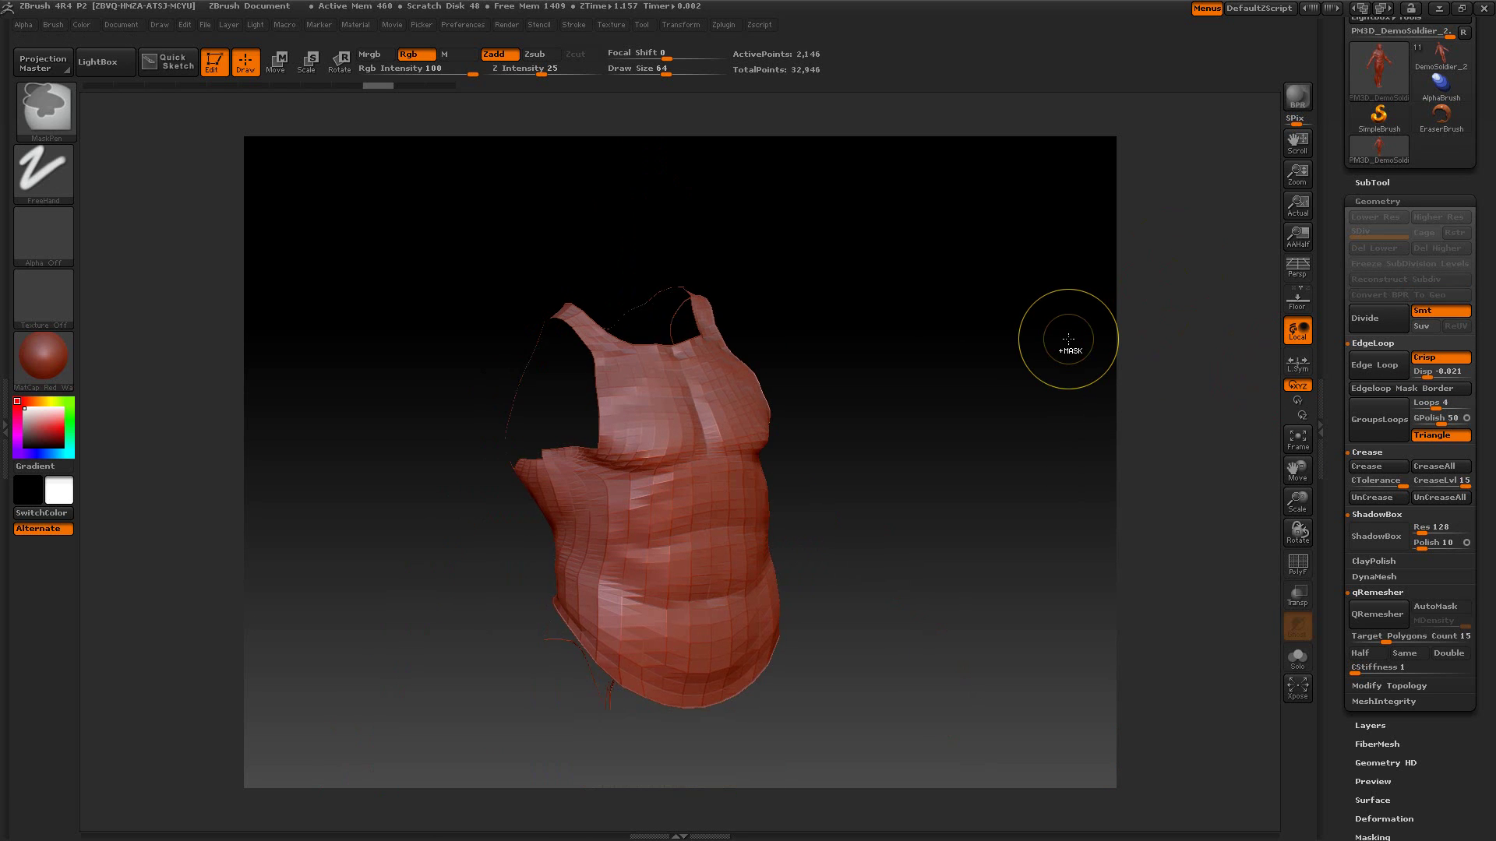
{"action": "left_click", "coordinate": [1068, 339], "text": "ctrl+shift"}
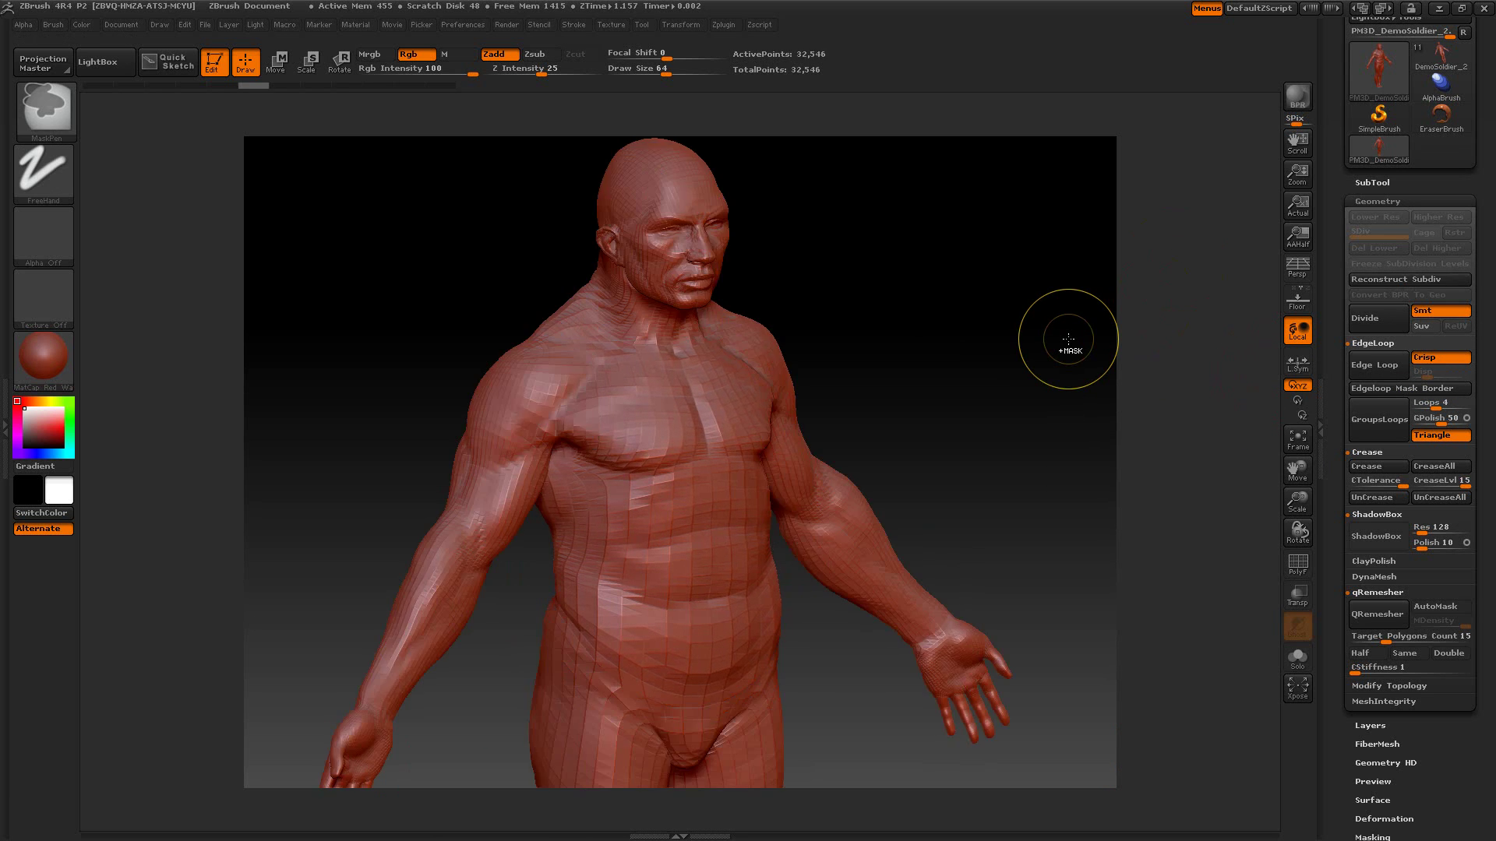
- Isolate the torso, extrude its borders three times at 0.0337 displacement, and unhide the body
{"action": "left_click", "coordinate": [718, 471], "text": "ctrl+shift"}
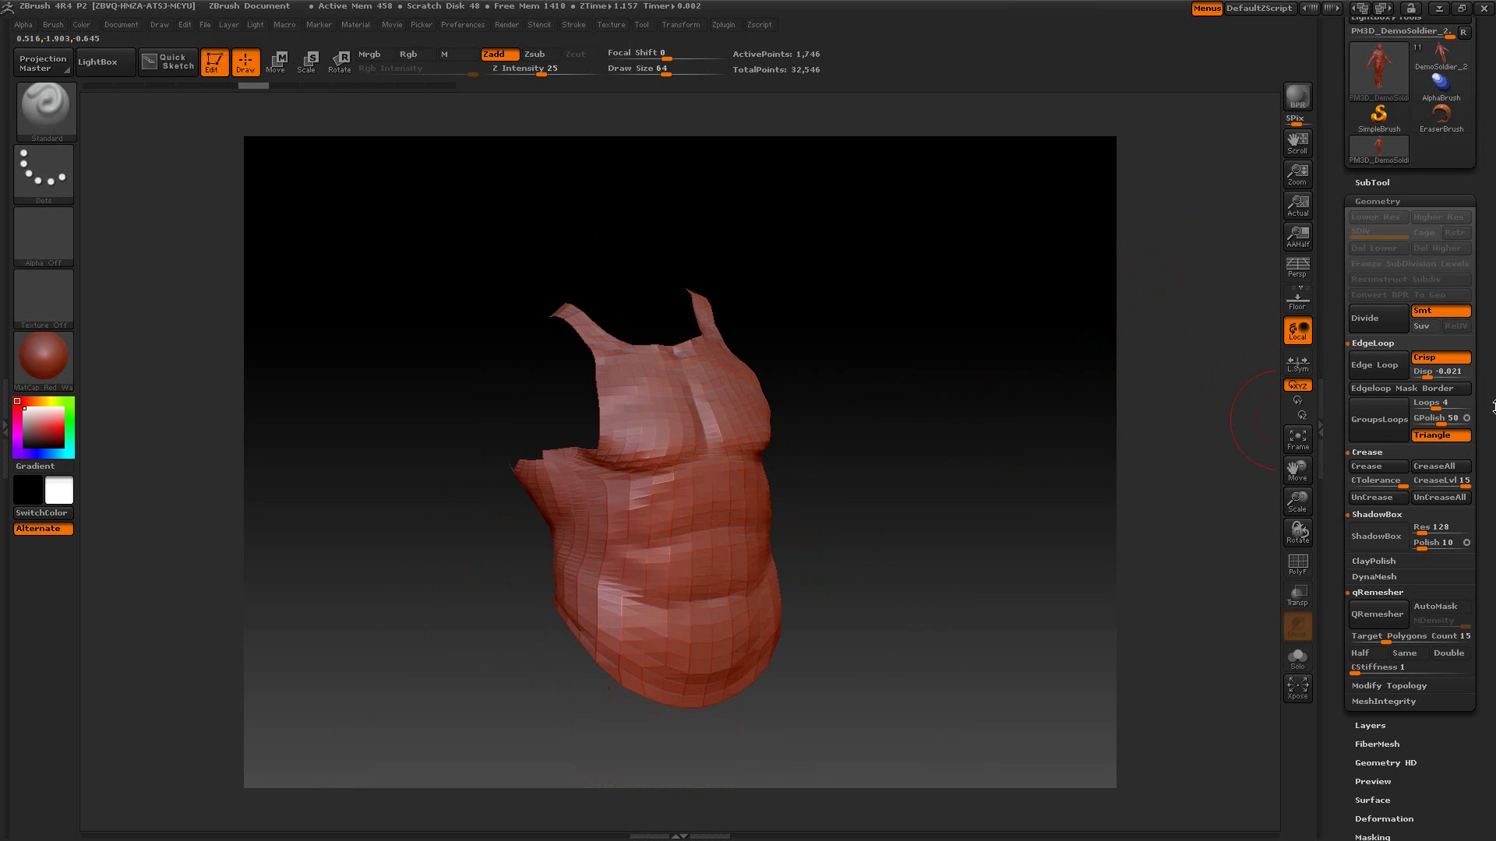
{"action": "left_click_drag", "start_coordinate": [1435, 373], "coordinate": [1454, 372]}
{"action": "left_click", "coordinate": [1395, 371]}
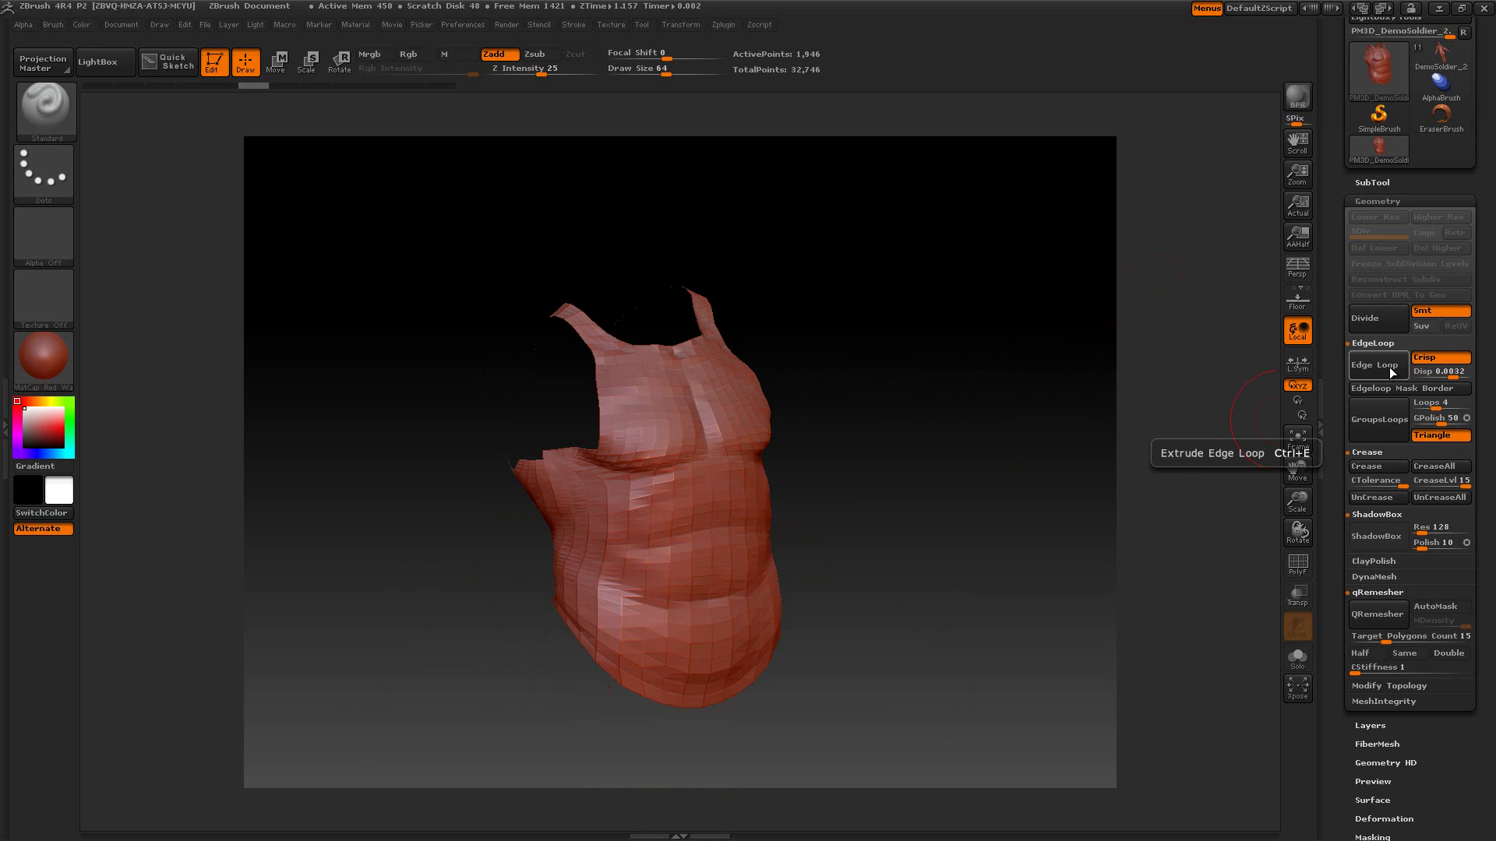
{"action": "type", "text": "0.0337"}
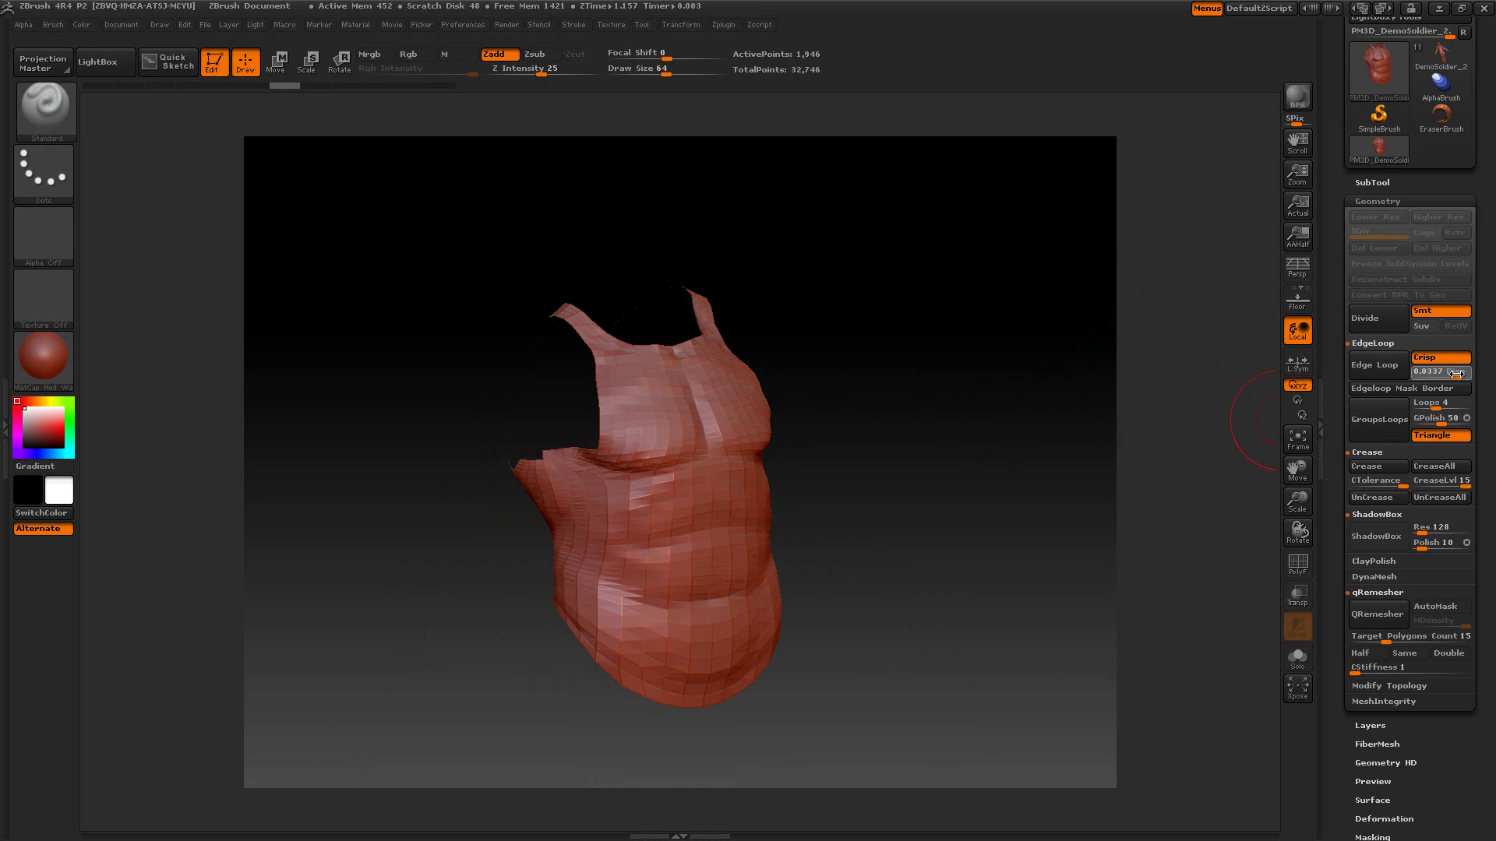
{"action": "left_click", "coordinate": [1395, 368]}
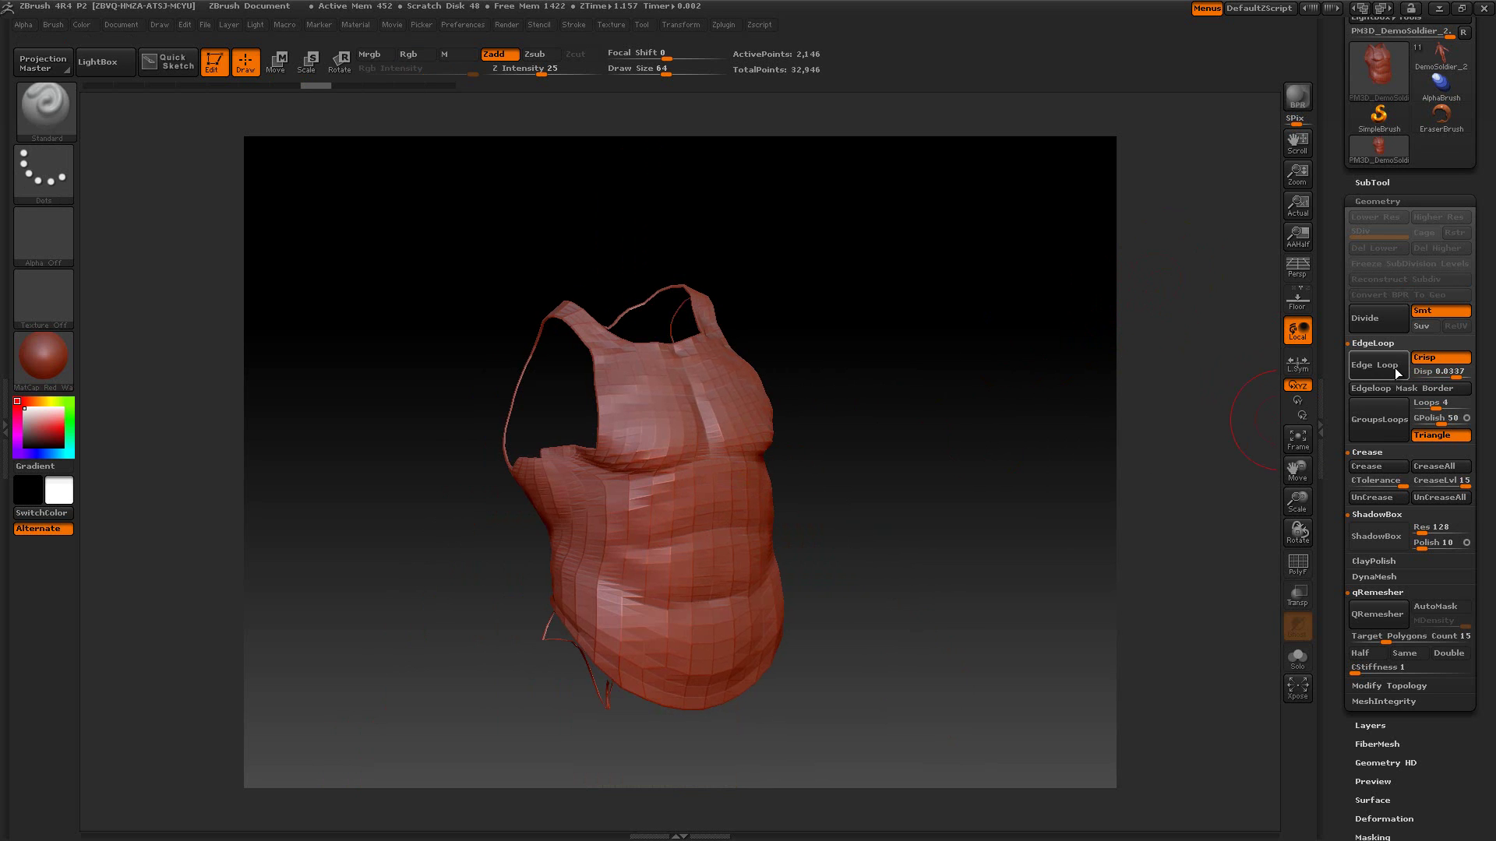
{"action": "left_click", "coordinate": [1395, 368]}
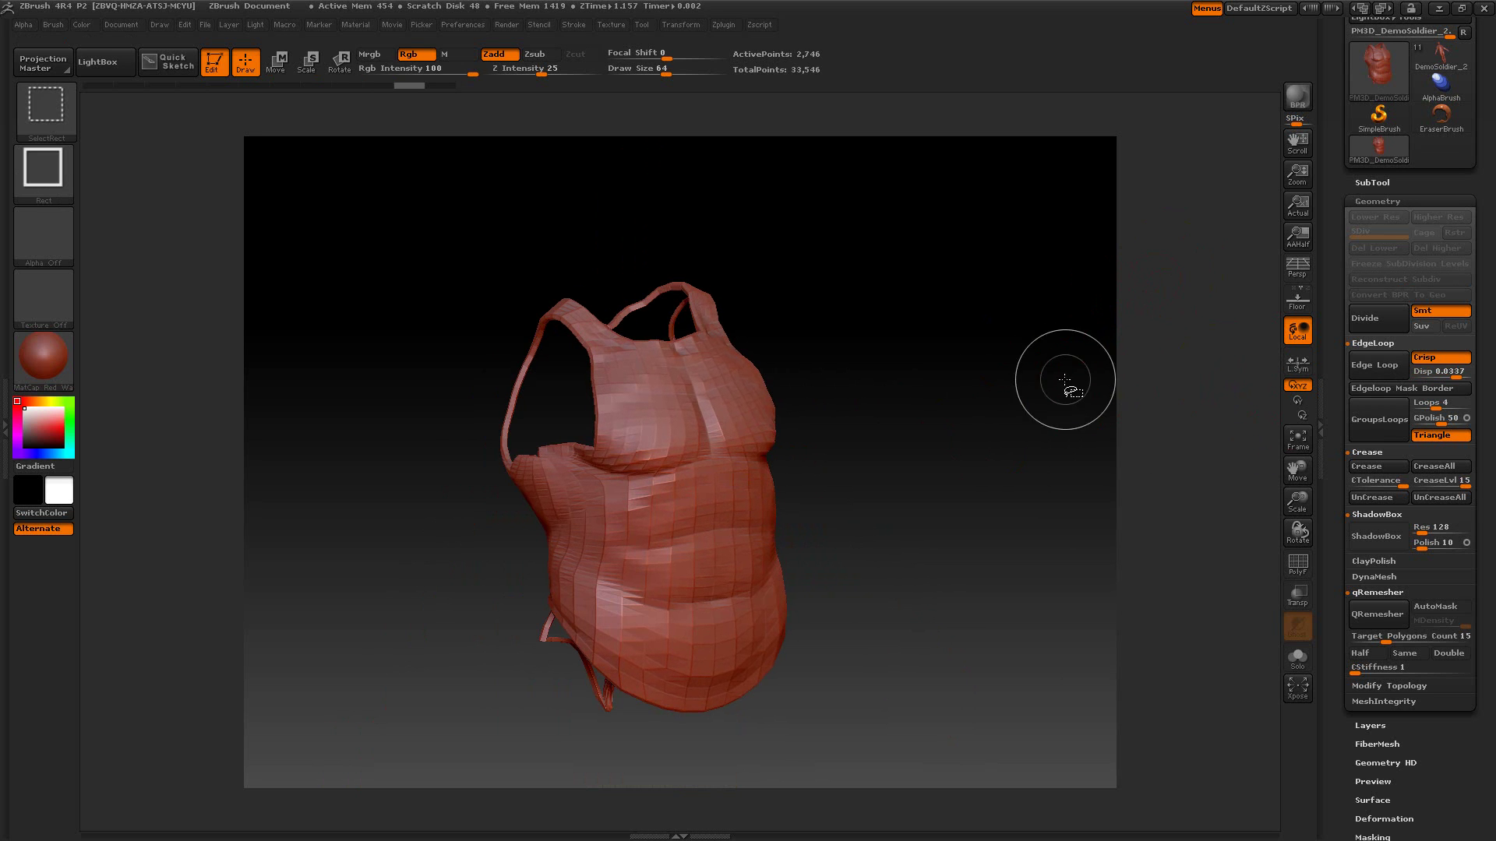
{"action": "left_click", "coordinate": [1025, 369], "text": "ctrl+shift"}
{"action": "left_click_drag", "start_coordinate": [1025, 355], "coordinate": [1053, 352]}
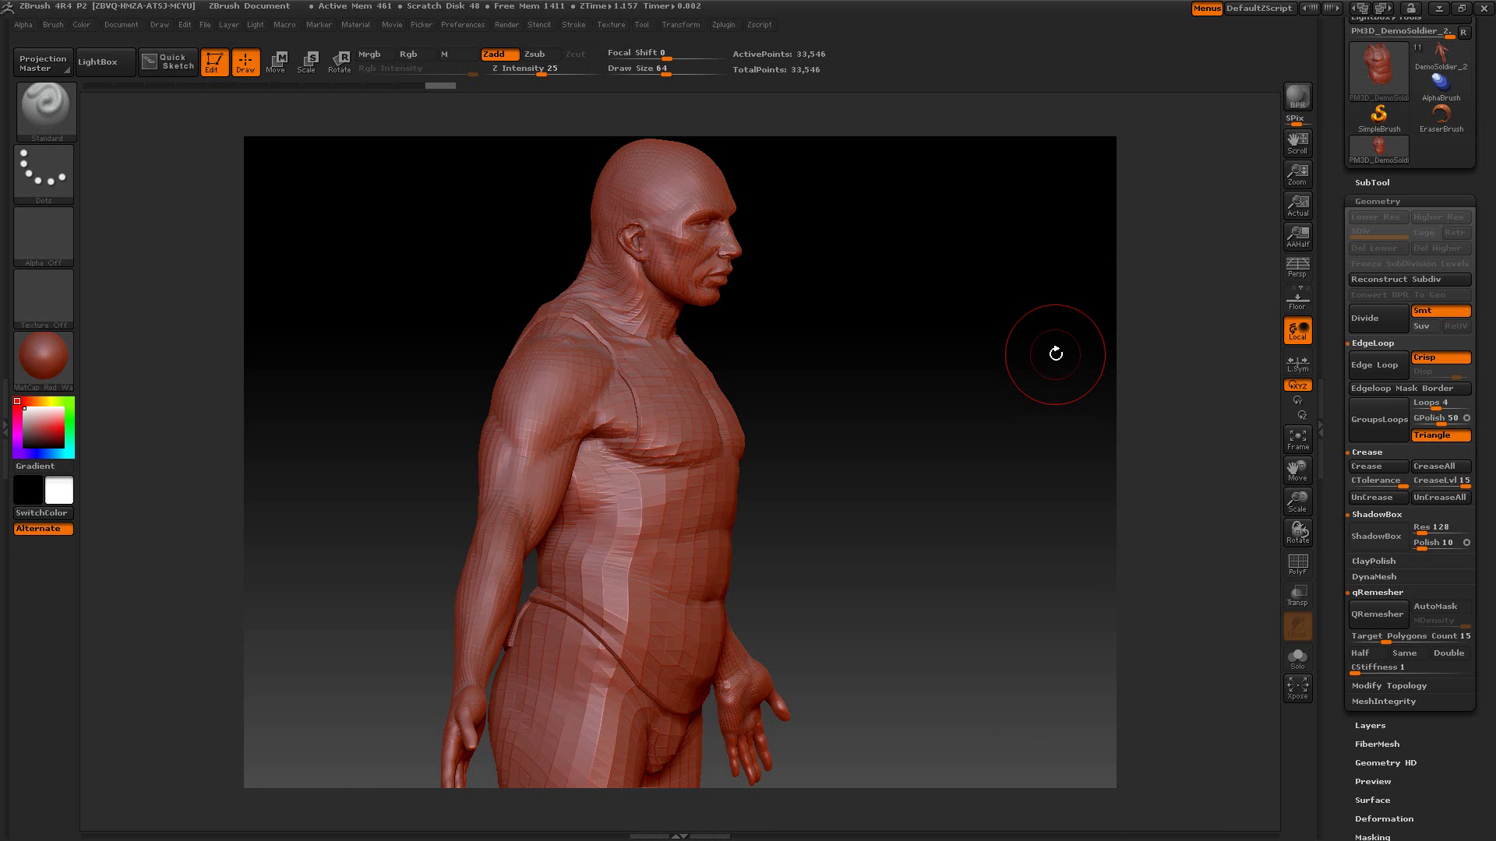
- Fill the isolated vest with SkinShade4 in material-only mode, then revert to MatCap Red Wax
{"action": "left_click", "coordinate": [718, 498], "text": "ctrl+shift"}
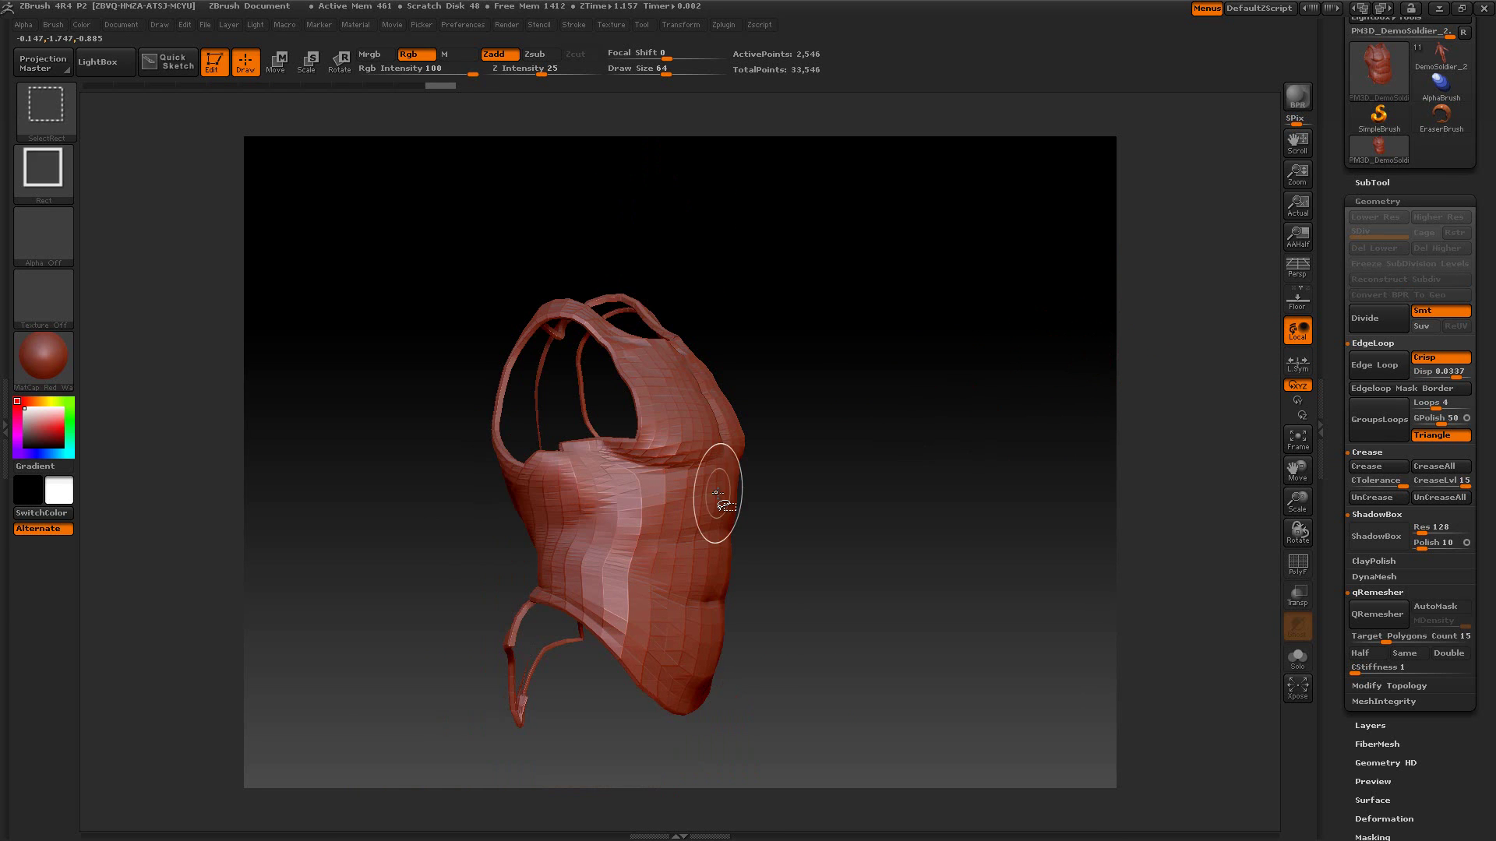
{"action": "left_click", "coordinate": [48, 362]}
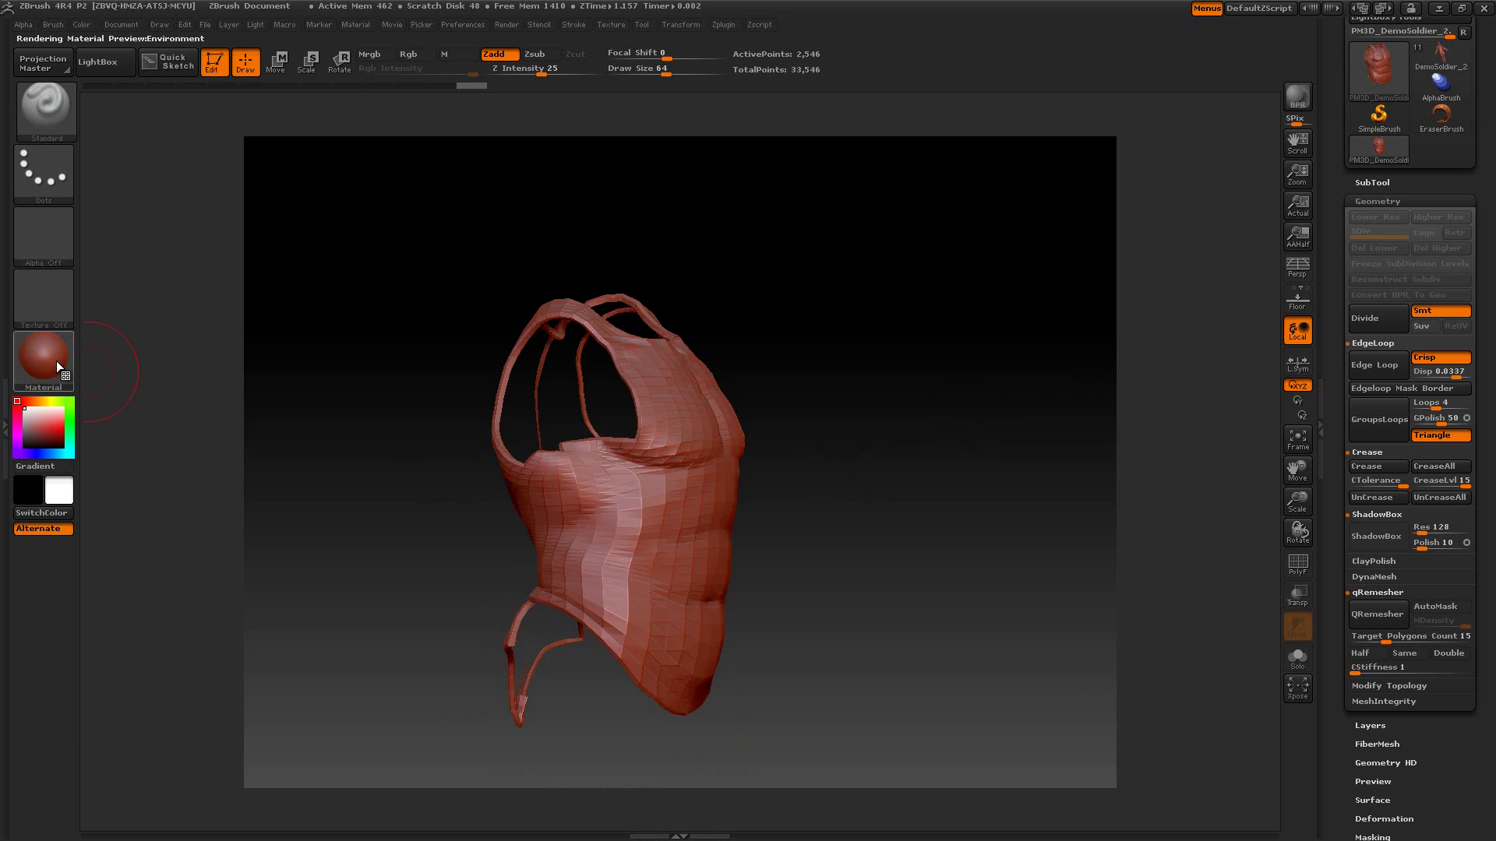
{"action": "left_click", "coordinate": [311, 377]}
{"action": "left_click", "coordinate": [445, 56]}
{"action": "left_click", "coordinate": [83, 25]}
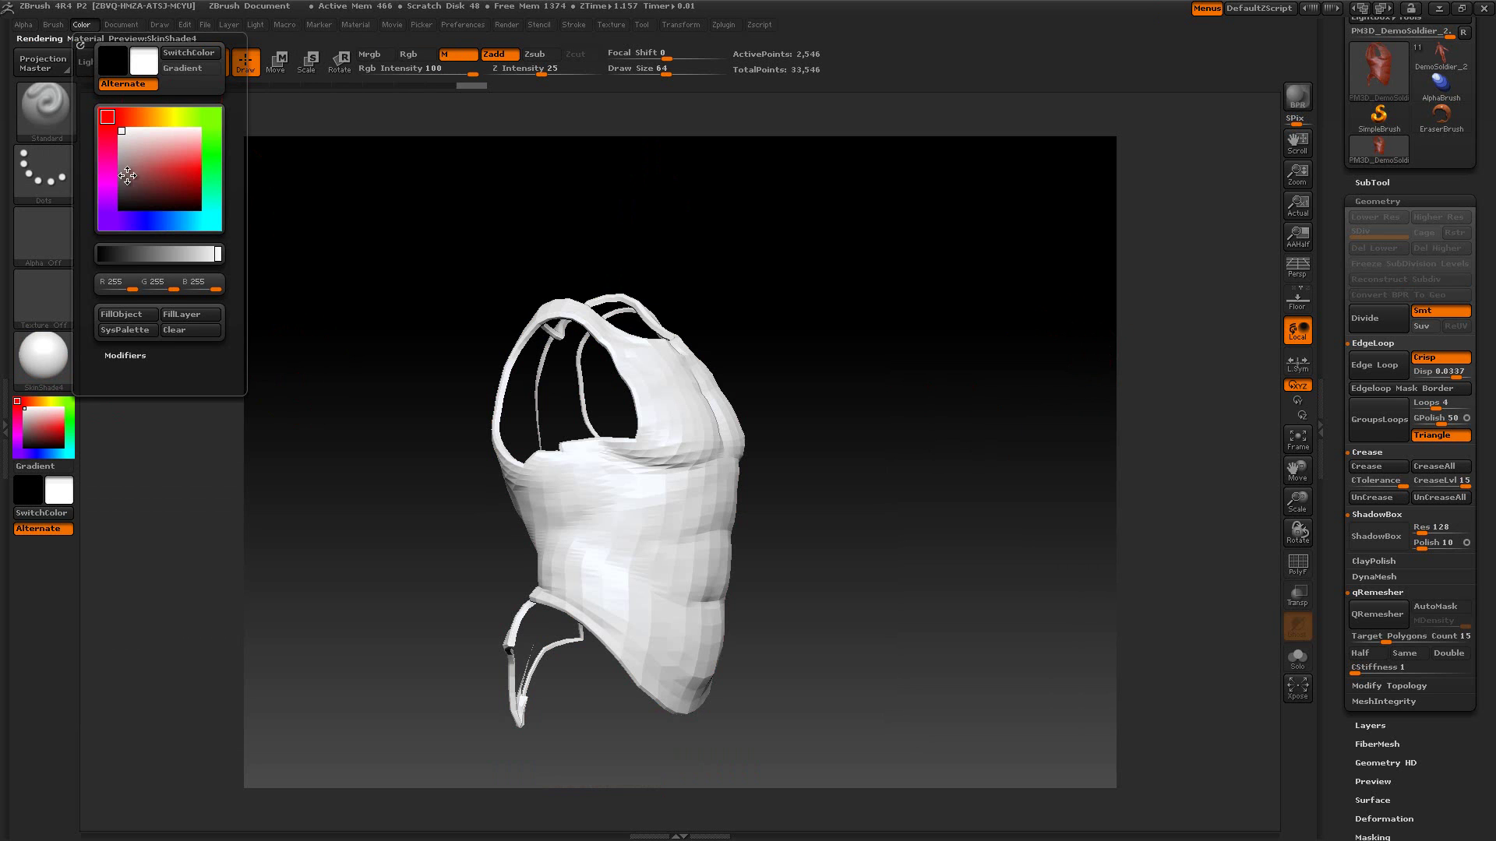
{"action": "left_click", "coordinate": [128, 316]}
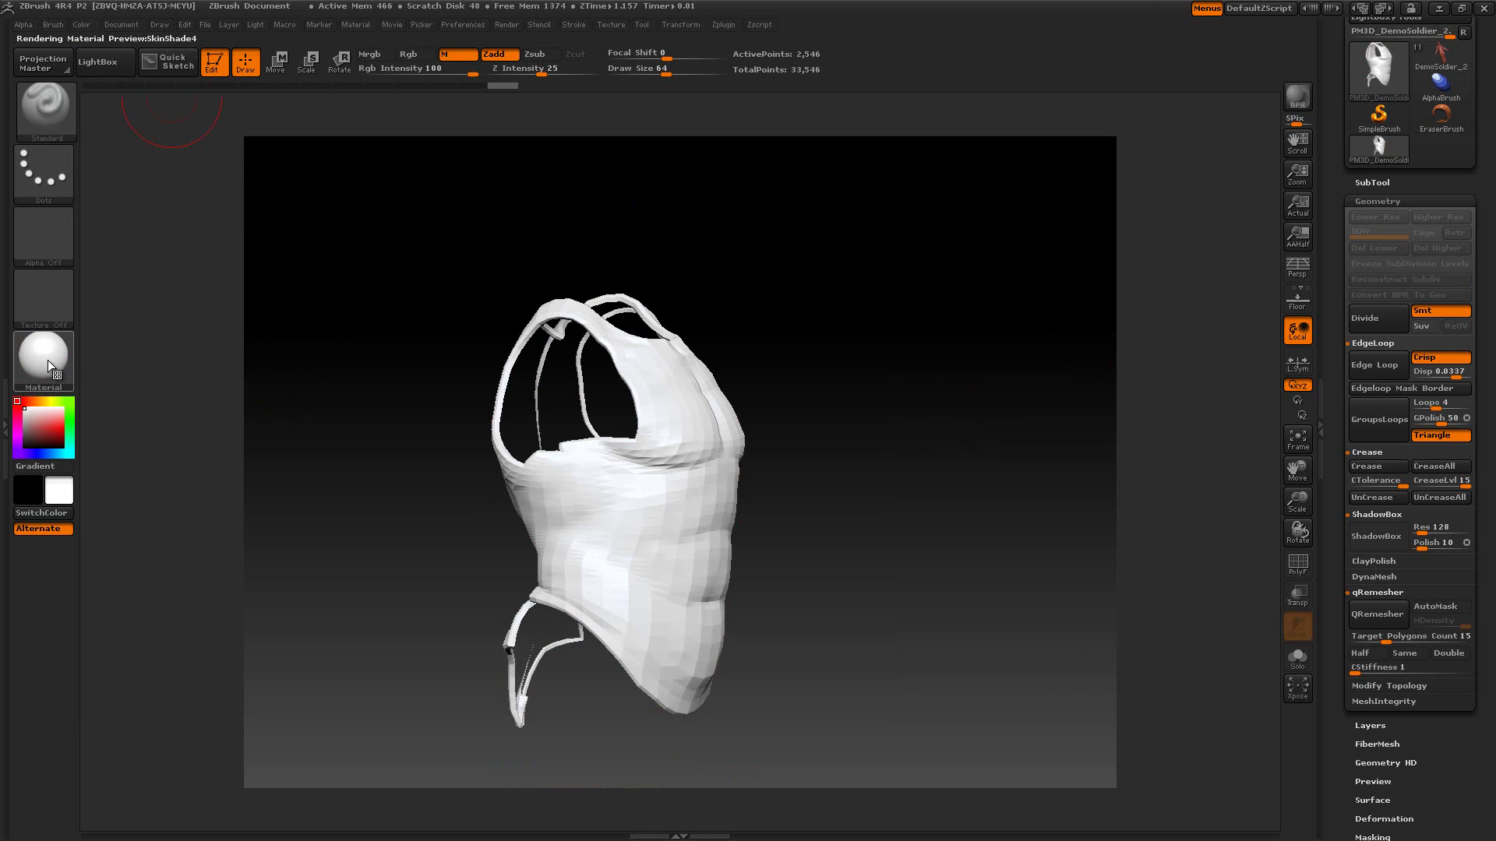
{"action": "left_click", "coordinate": [48, 360]}
{"action": "left_click", "coordinate": [117, 371]}
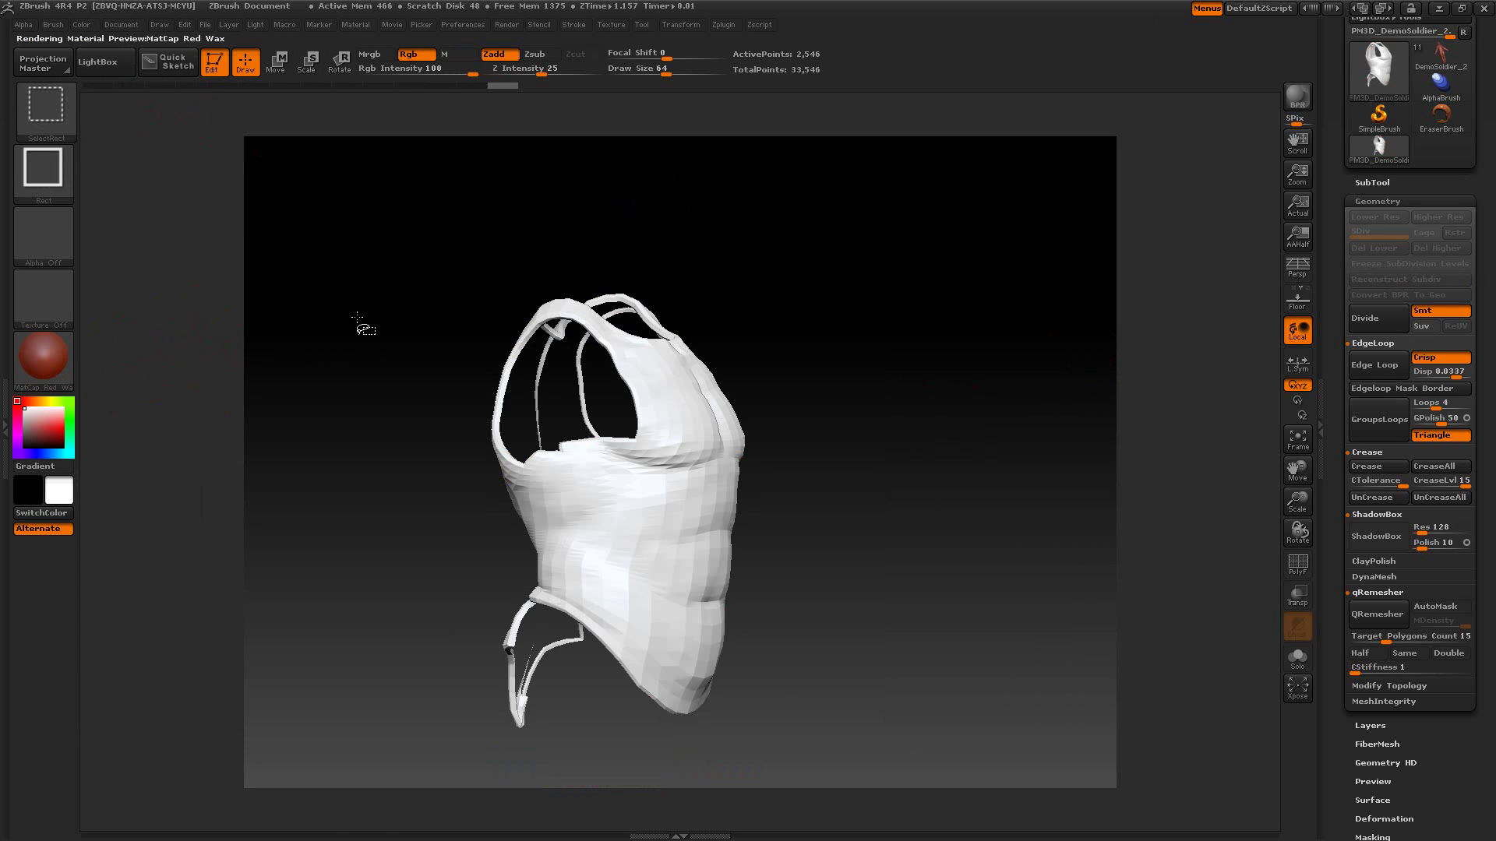
{"action": "mouse_move", "coordinate": [349, 317]}
{"action": "left_mouse_down"}
{"action": "mouse_move", "coordinate": [327, 320]}
{"action": "mouse_move", "coordinate": [448, 328]}
{"action": "mouse_move", "coordinate": [344, 330]}
{"action": "left_mouse_up"}
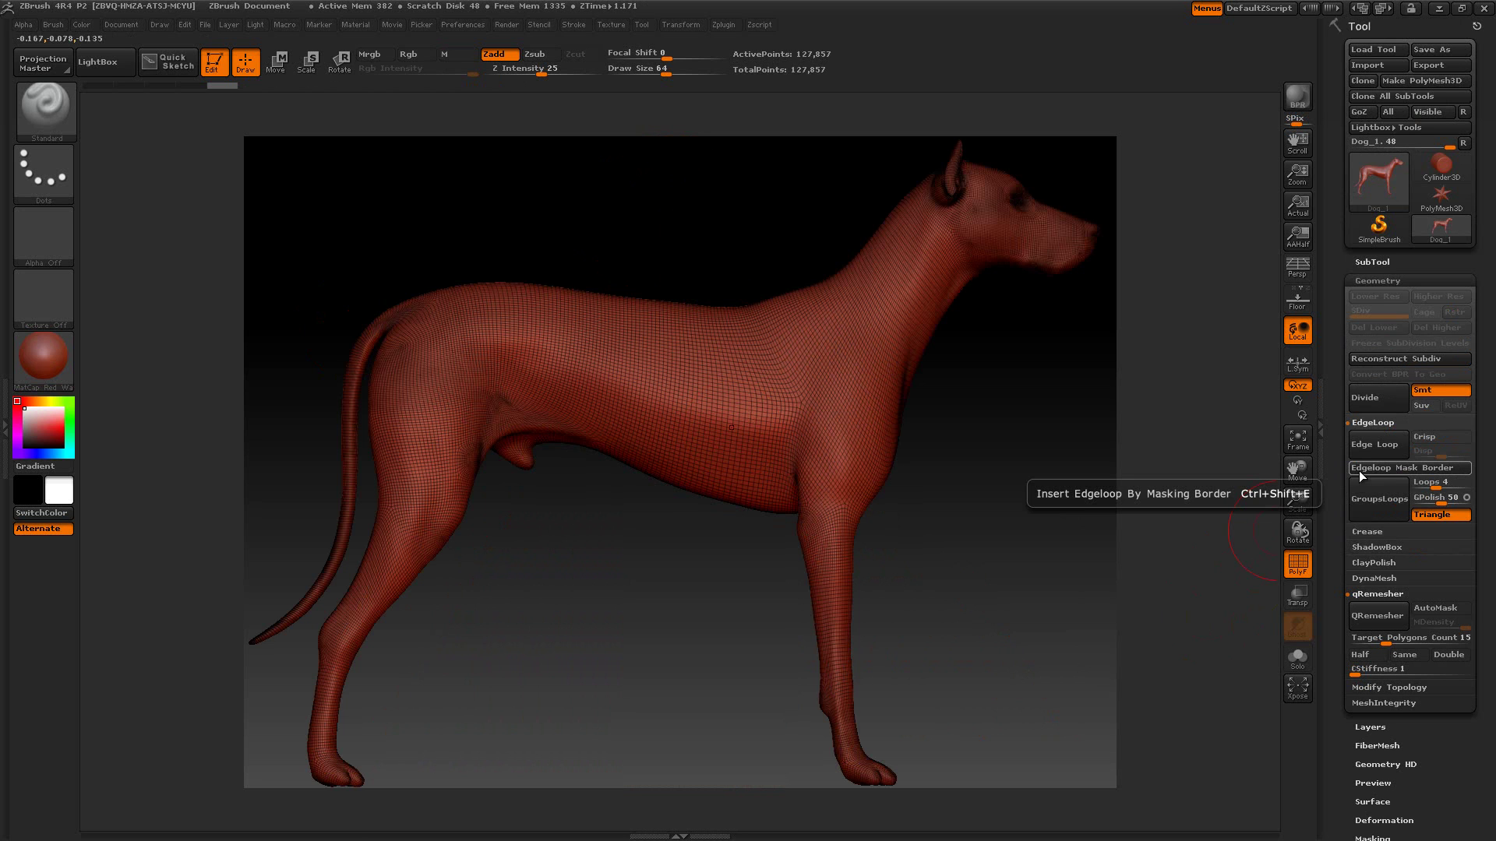
- Draw a SliceCurve line behind the dog's ribs, splitting it into front and hindquarter polygroups
{"action": "left_click", "coordinate": [43, 108]}
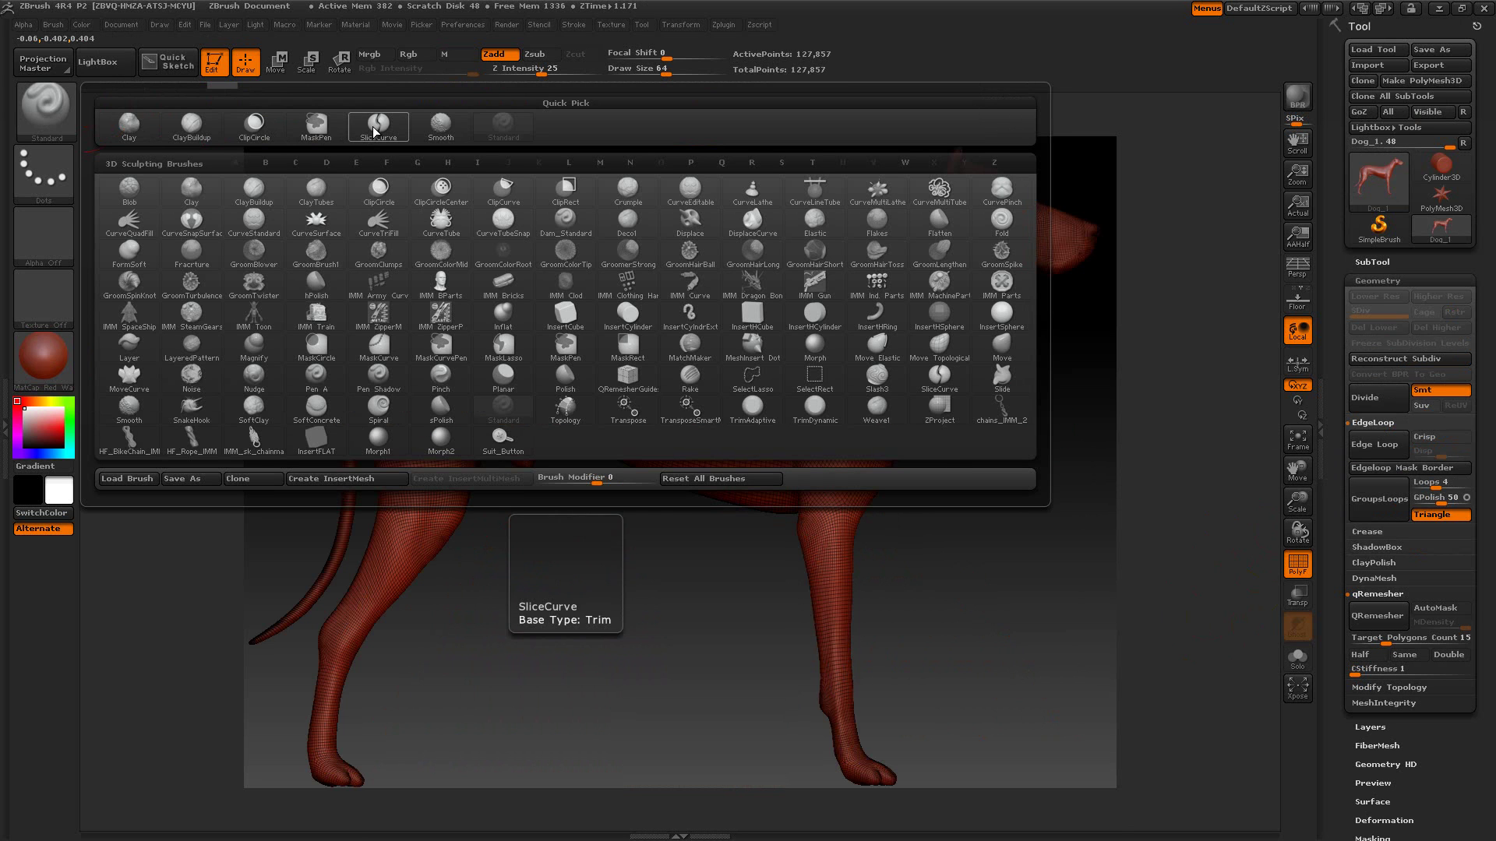
{"action": "left_click", "coordinate": [373, 125]}
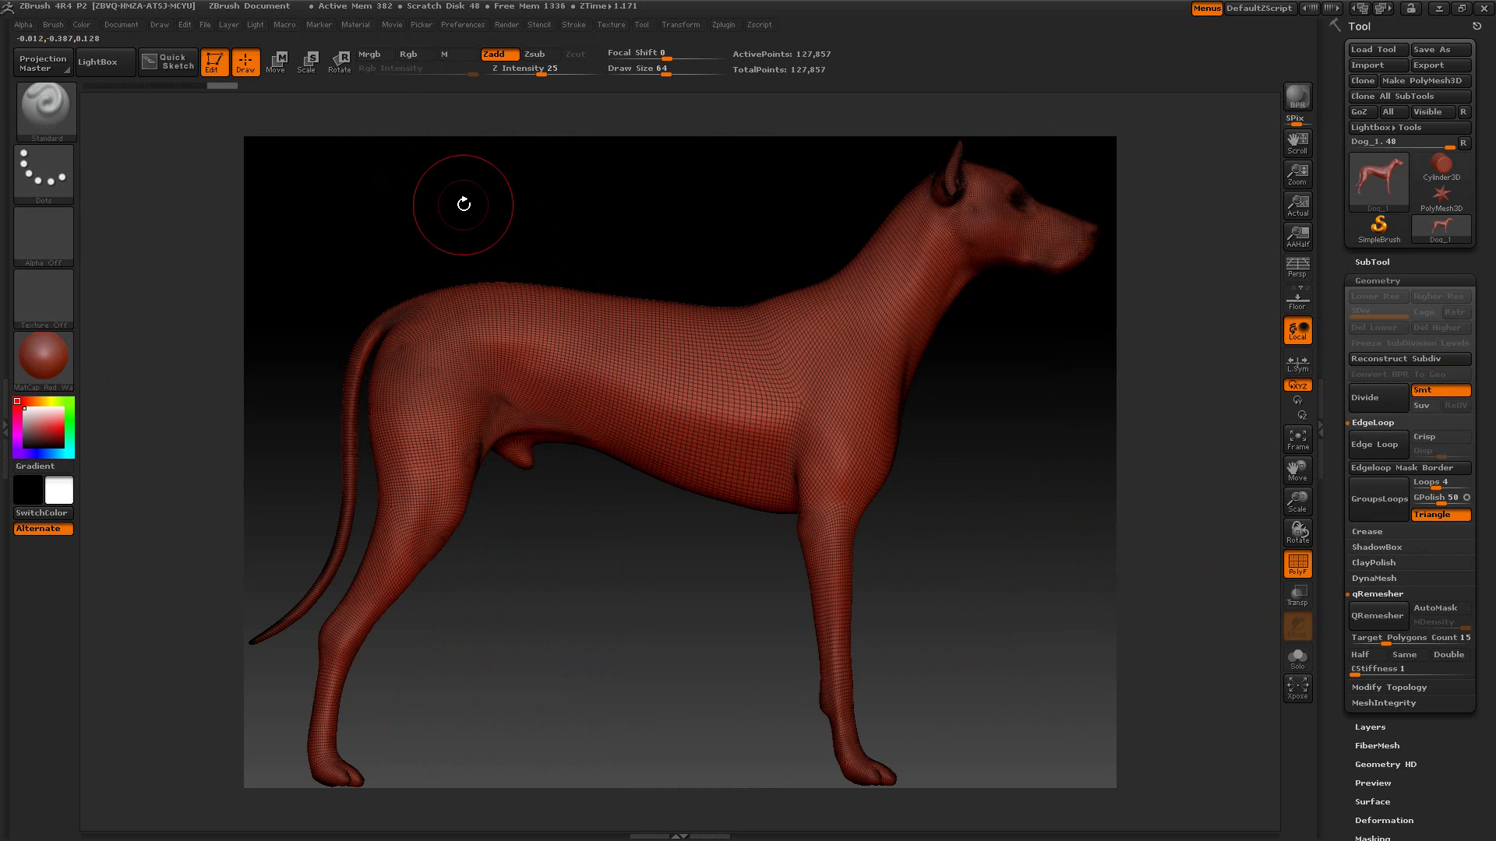
{"action": "key", "text": "ctrl"}
{"action": "left_click_drag", "start_coordinate": [477, 212], "coordinate": [668, 529], "text": "ctrl+shift"}
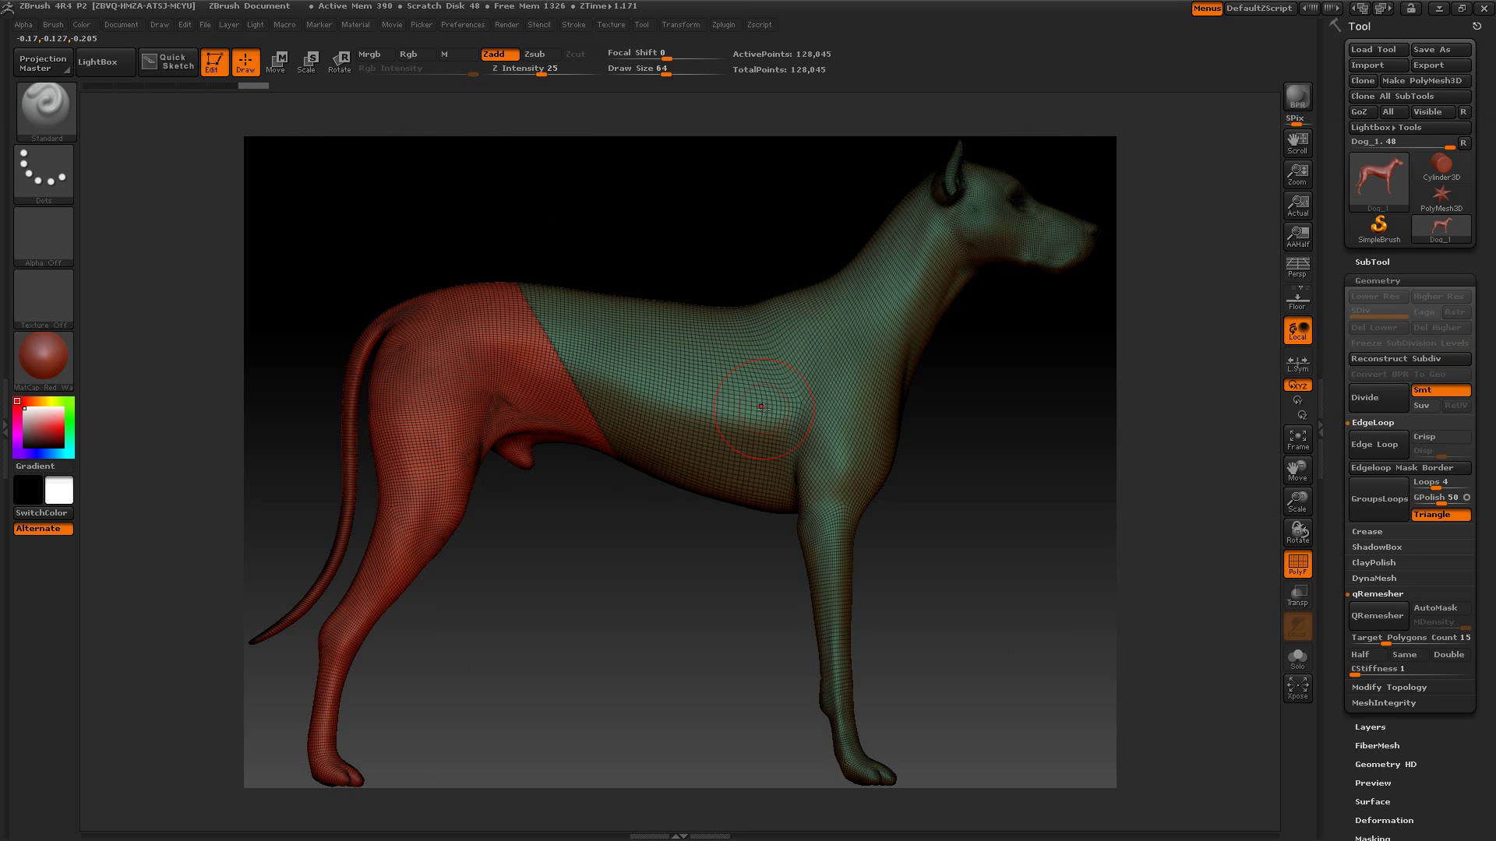
- Toggle visibility of the front and hindquarter polygroups, unhide all, and undo the slice
{"action": "key", "text": "ctrl"}
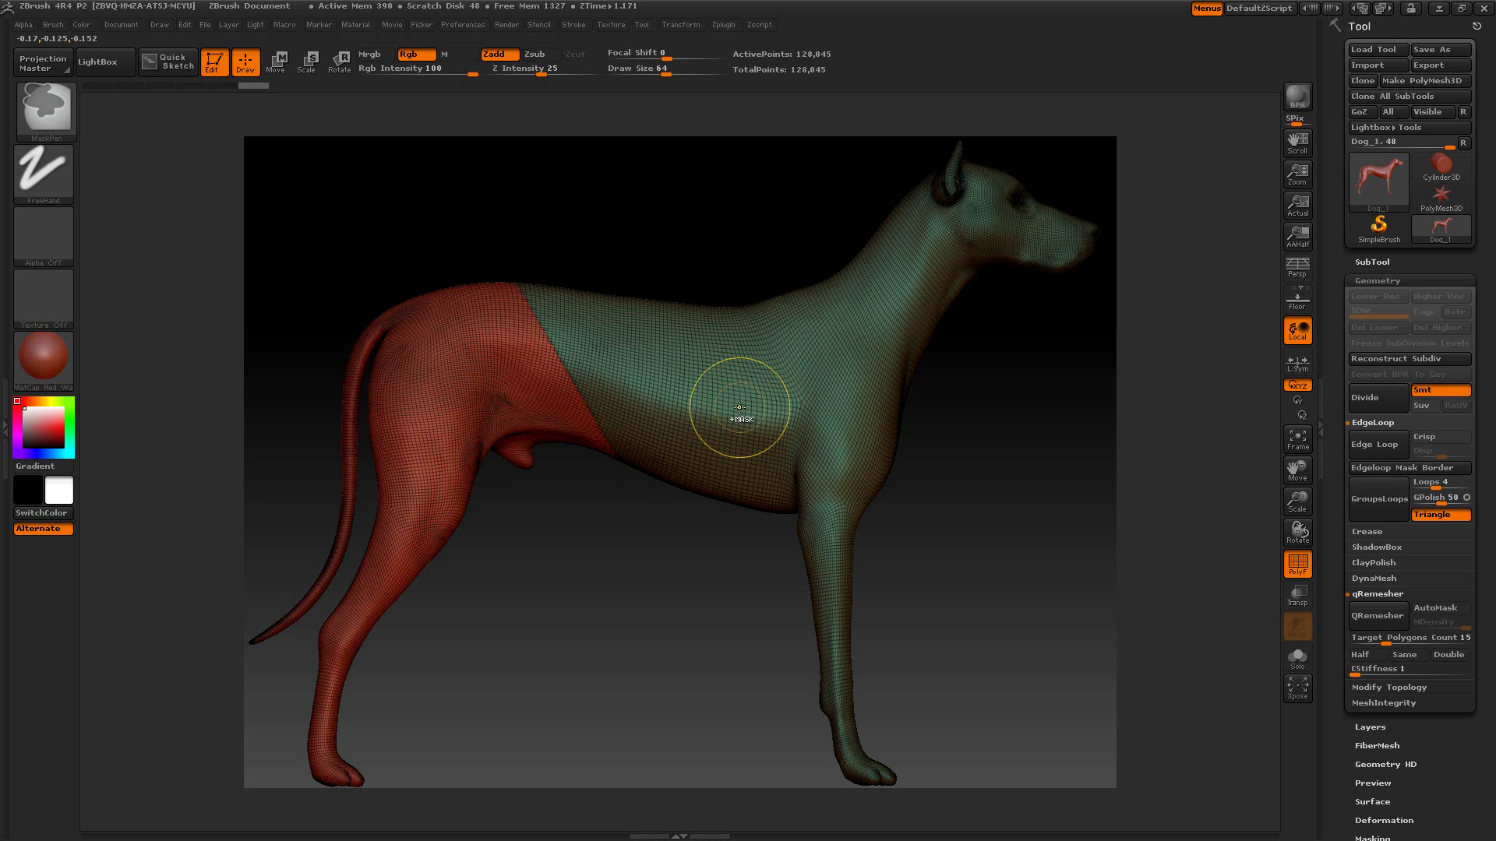
{"action": "left_click", "coordinate": [740, 408], "text": "ctrl+shift"}
{"action": "left_click", "coordinate": [739, 408], "text": "ctrl+shift"}
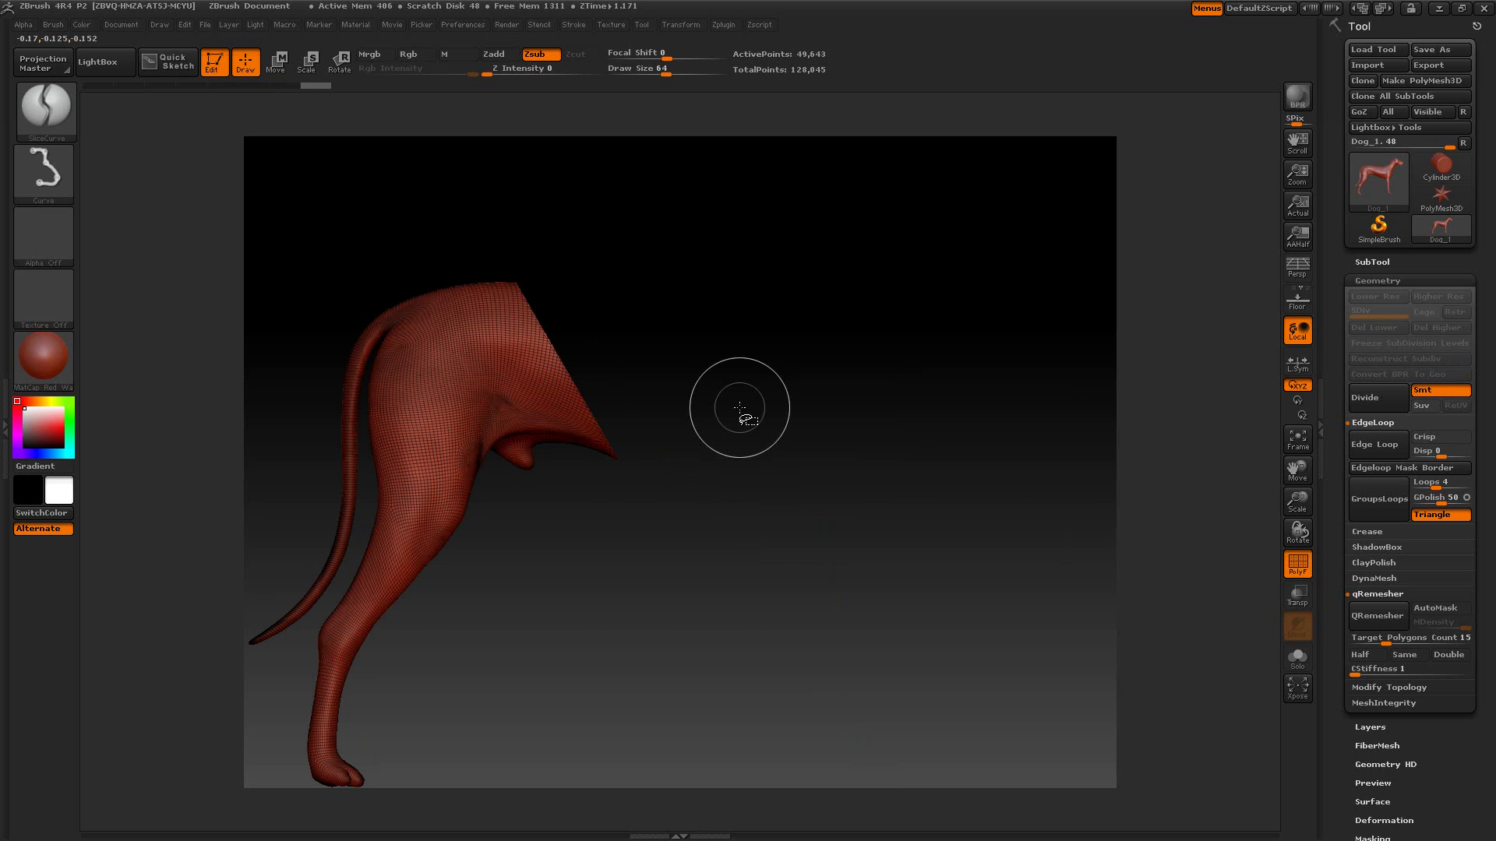
{"action": "left_click", "coordinate": [509, 221], "text": "ctrl+shift"}
{"action": "key", "text": "ctrl+z"}
{"action": "key", "text": "ctrl+z"}
{"action": "key", "text": "ctrl+z"}
{"action": "key", "text": "ctrl+z"}
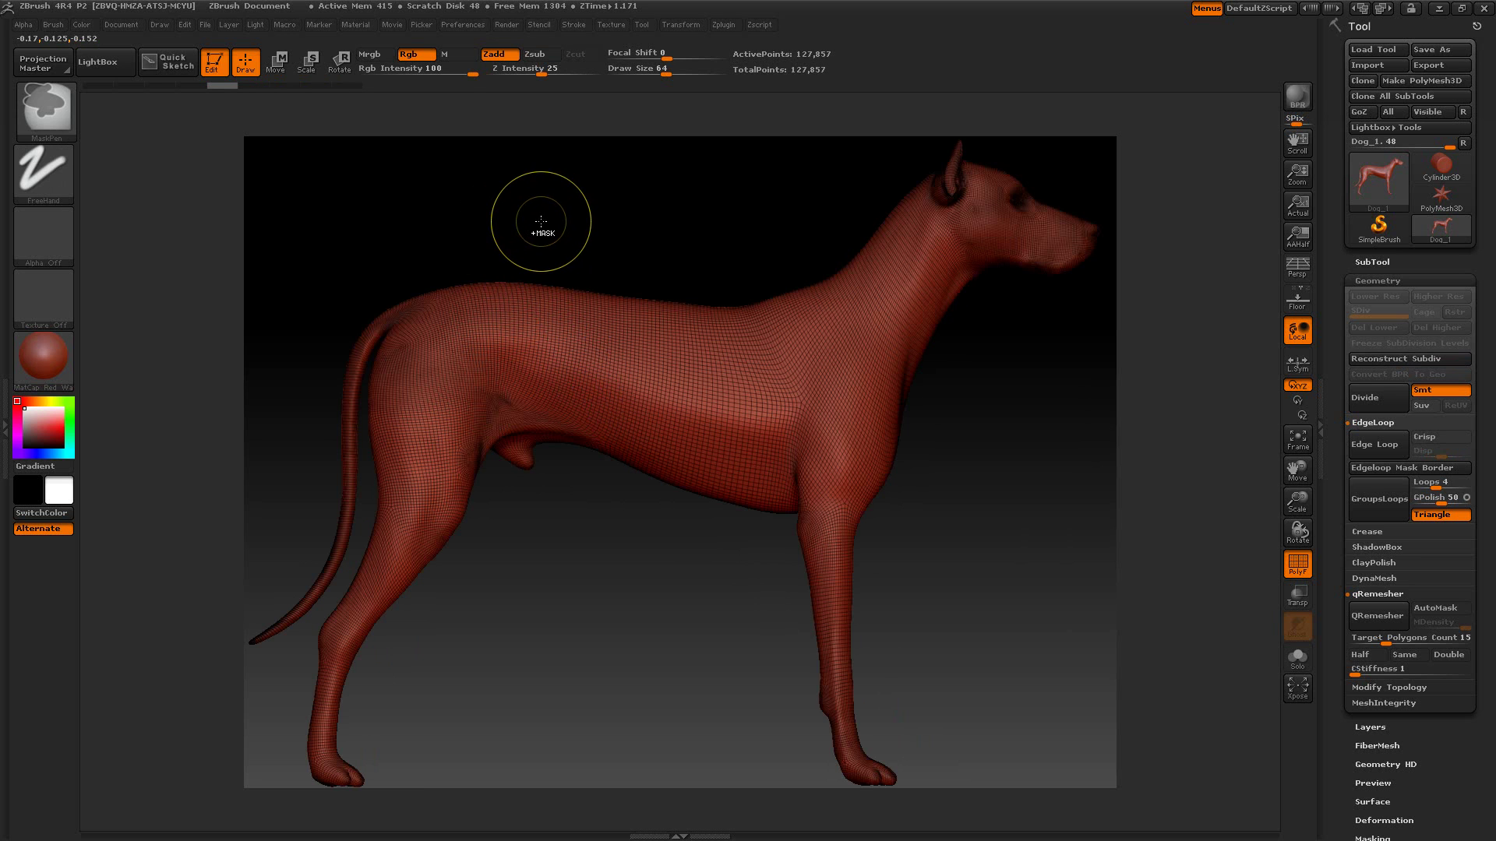
- Switch the mask stroke to Circle and mask a round patch on the dog's flank
{"action": "mouse_move", "coordinate": [540, 226]}
{"action": "left_mouse_down", "text": "ctrl"}
{"action": "mouse_move", "coordinate": [651, 357]}
{"action": "mouse_move", "coordinate": [545, 234]}
{"action": "left_mouse_up", "text": "ctrl"}
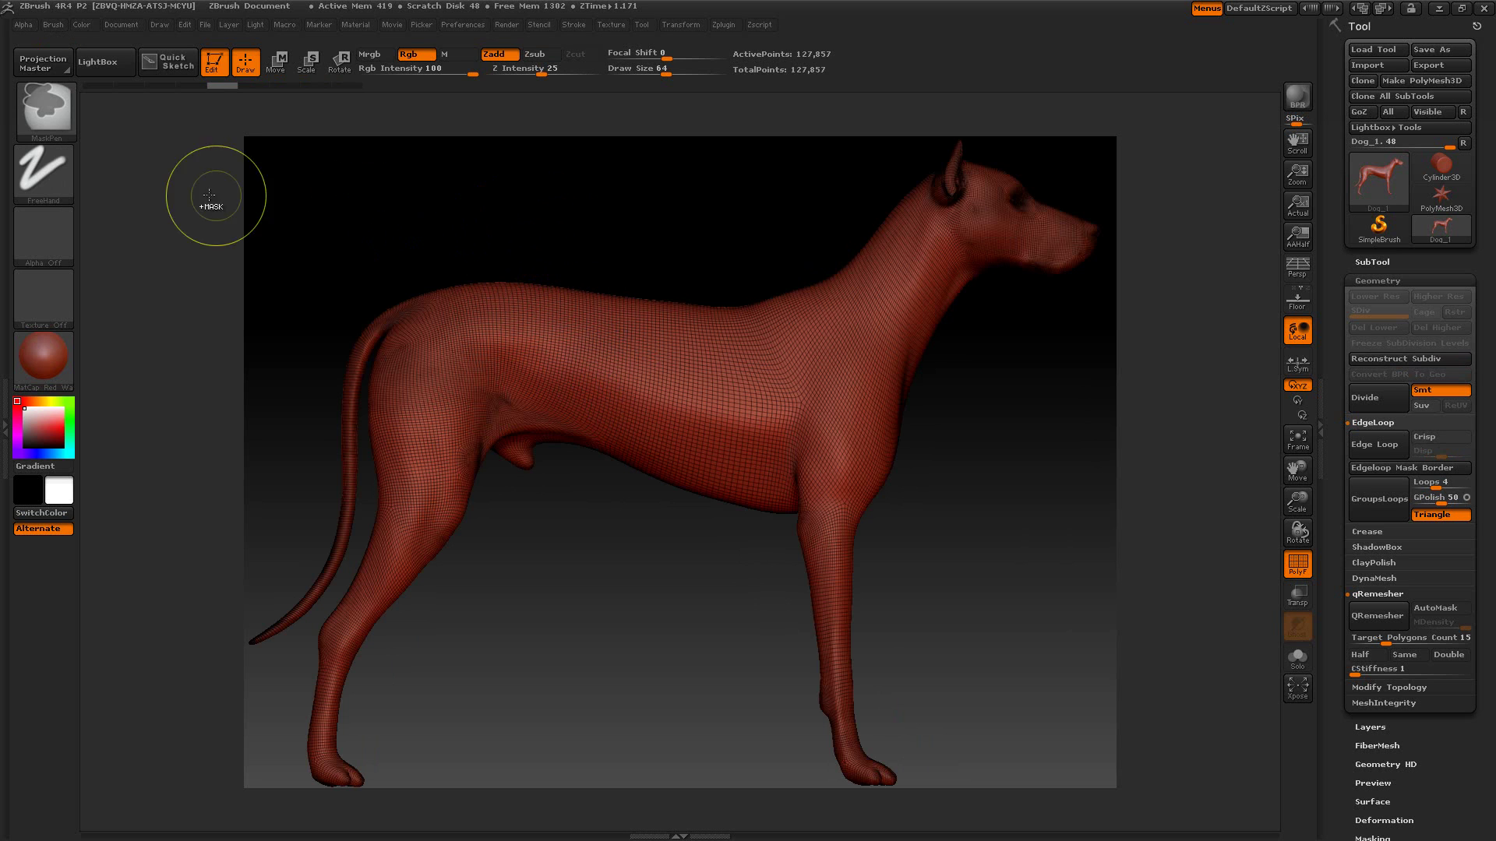
{"action": "left_click", "coordinate": [59, 160]}
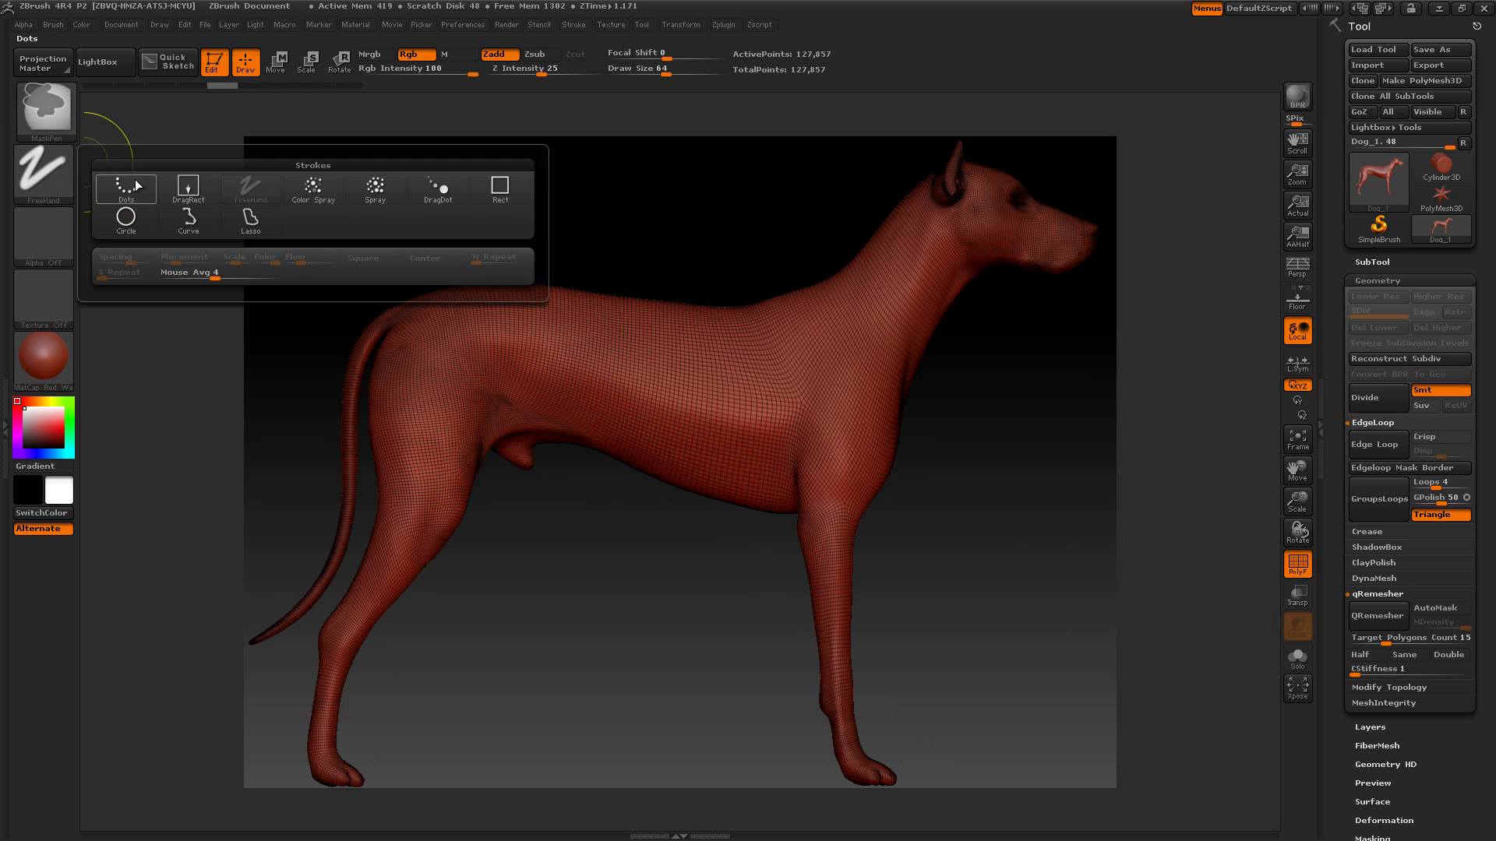
{"action": "left_click", "coordinate": [135, 219]}
{"action": "left_click_drag", "start_coordinate": [592, 251], "coordinate": [704, 362], "text": "ctrl"}
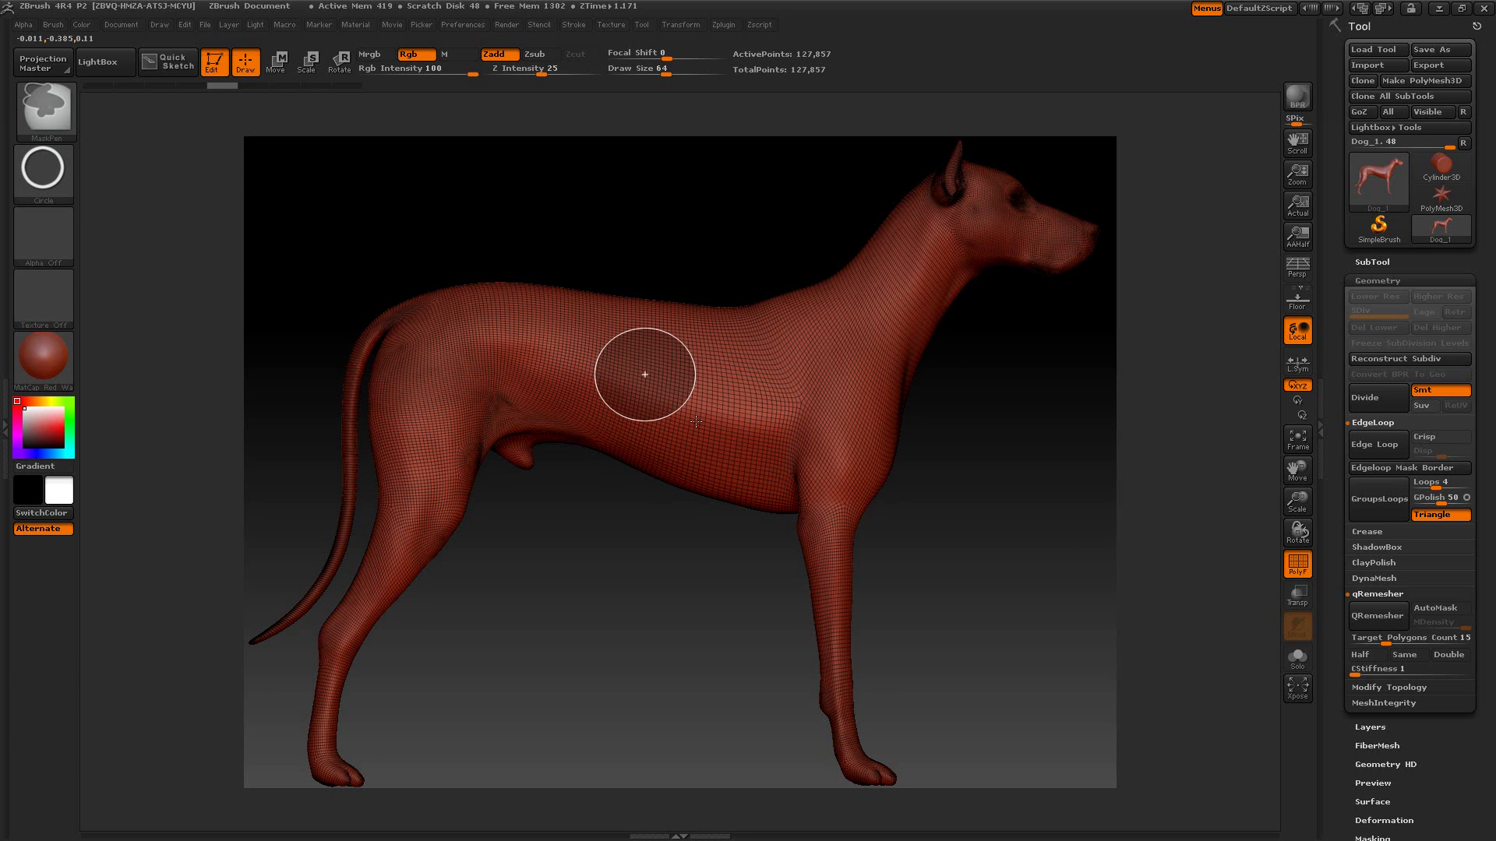
{"action": "left_click", "coordinate": [646, 372], "text": "ctrl"}
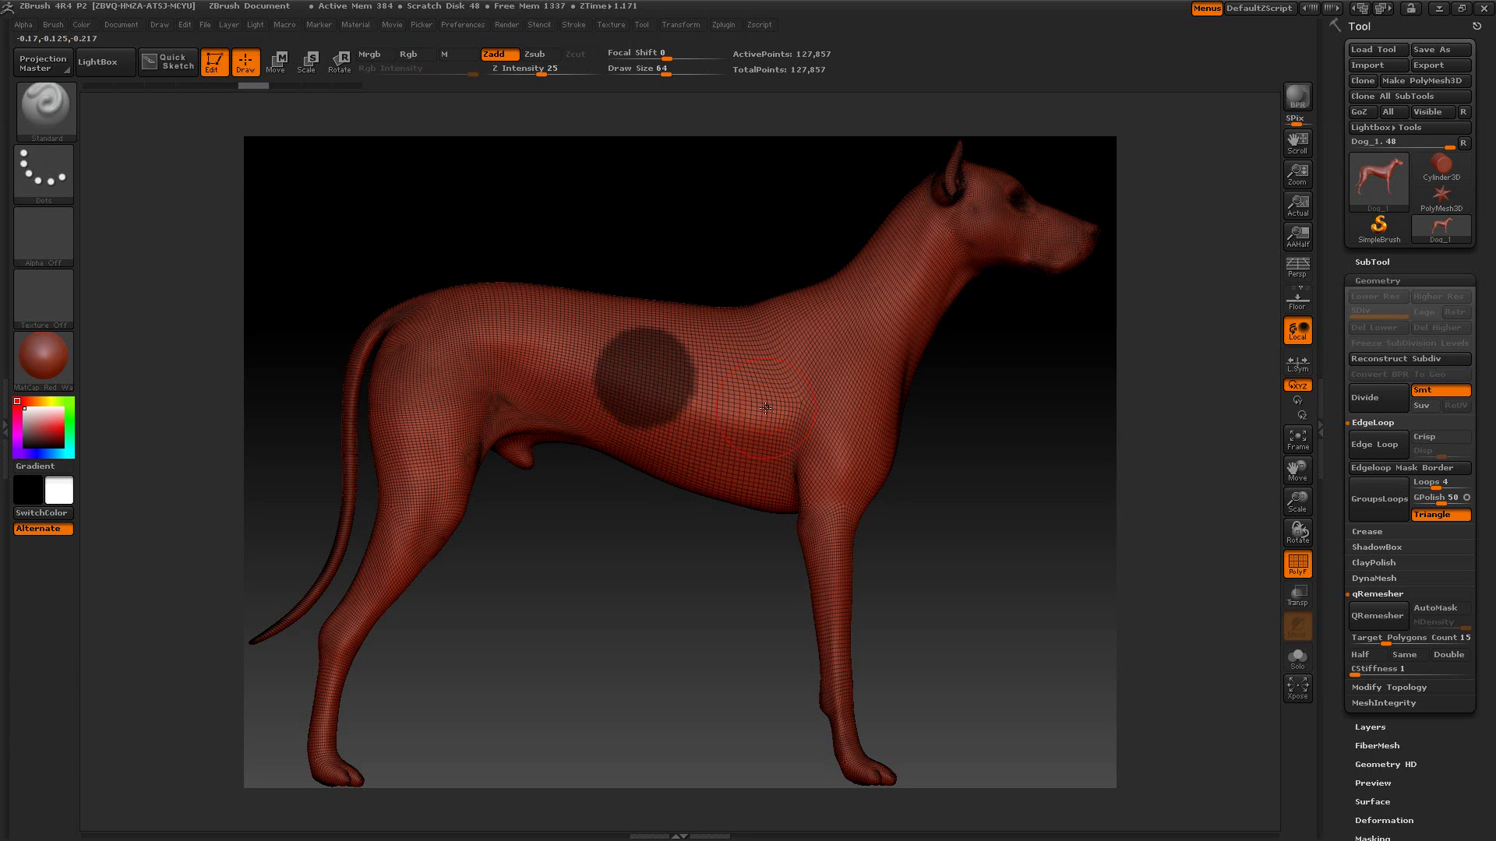
- Add edge loops around the mask border and hide the circular patch to leave a hole
{"action": "left_click", "coordinate": [1376, 470]}
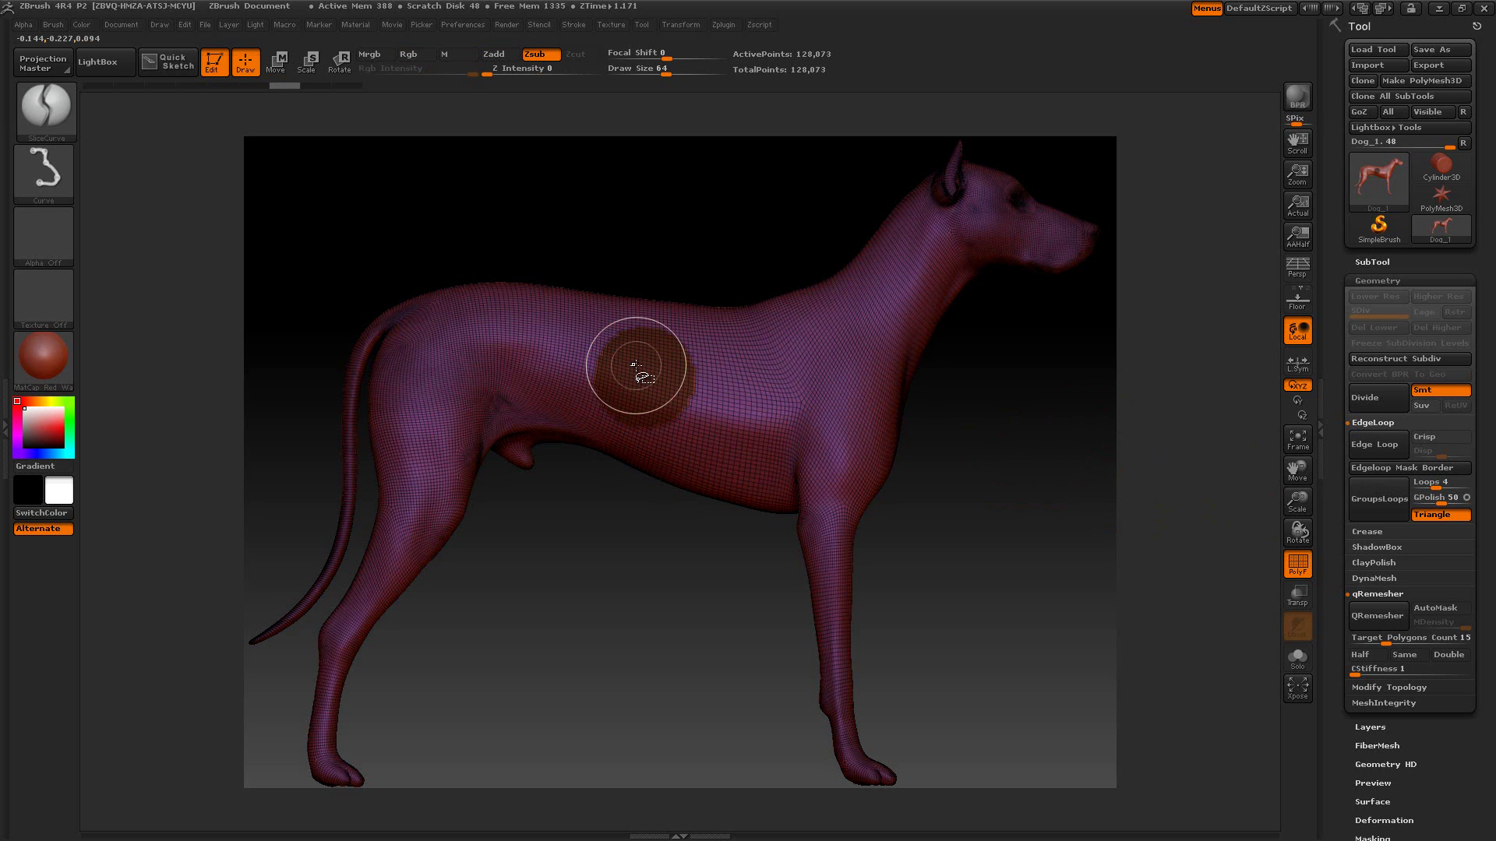
{"action": "left_click", "coordinate": [635, 374], "text": "ctrl+shift"}
{"action": "left_click", "coordinate": [727, 388], "text": "ctrl+shift"}
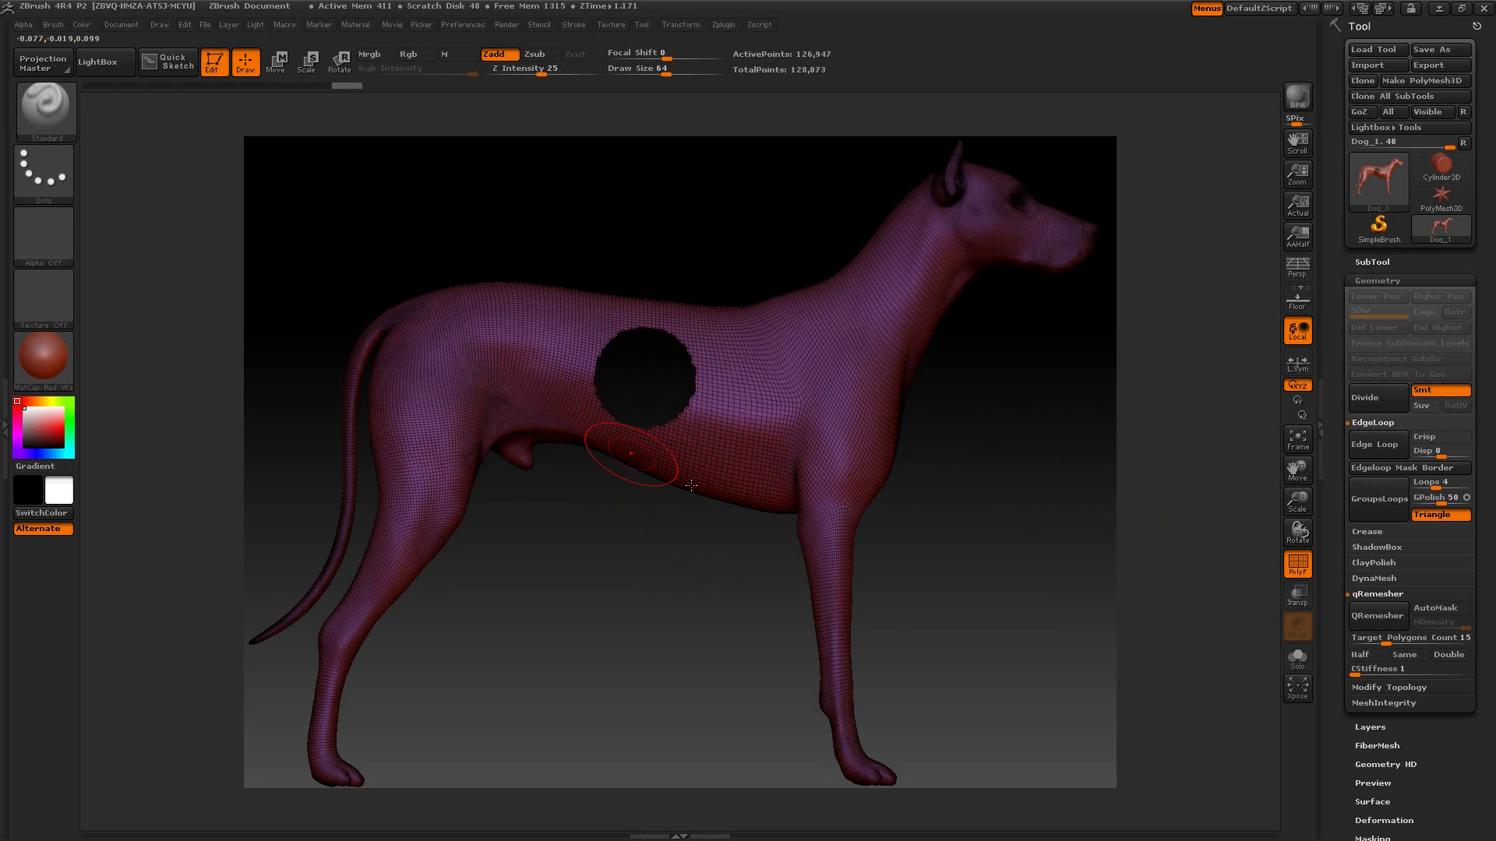
{"action": "left_click_drag", "start_coordinate": [1335, 729], "coordinate": [1313, 587]}
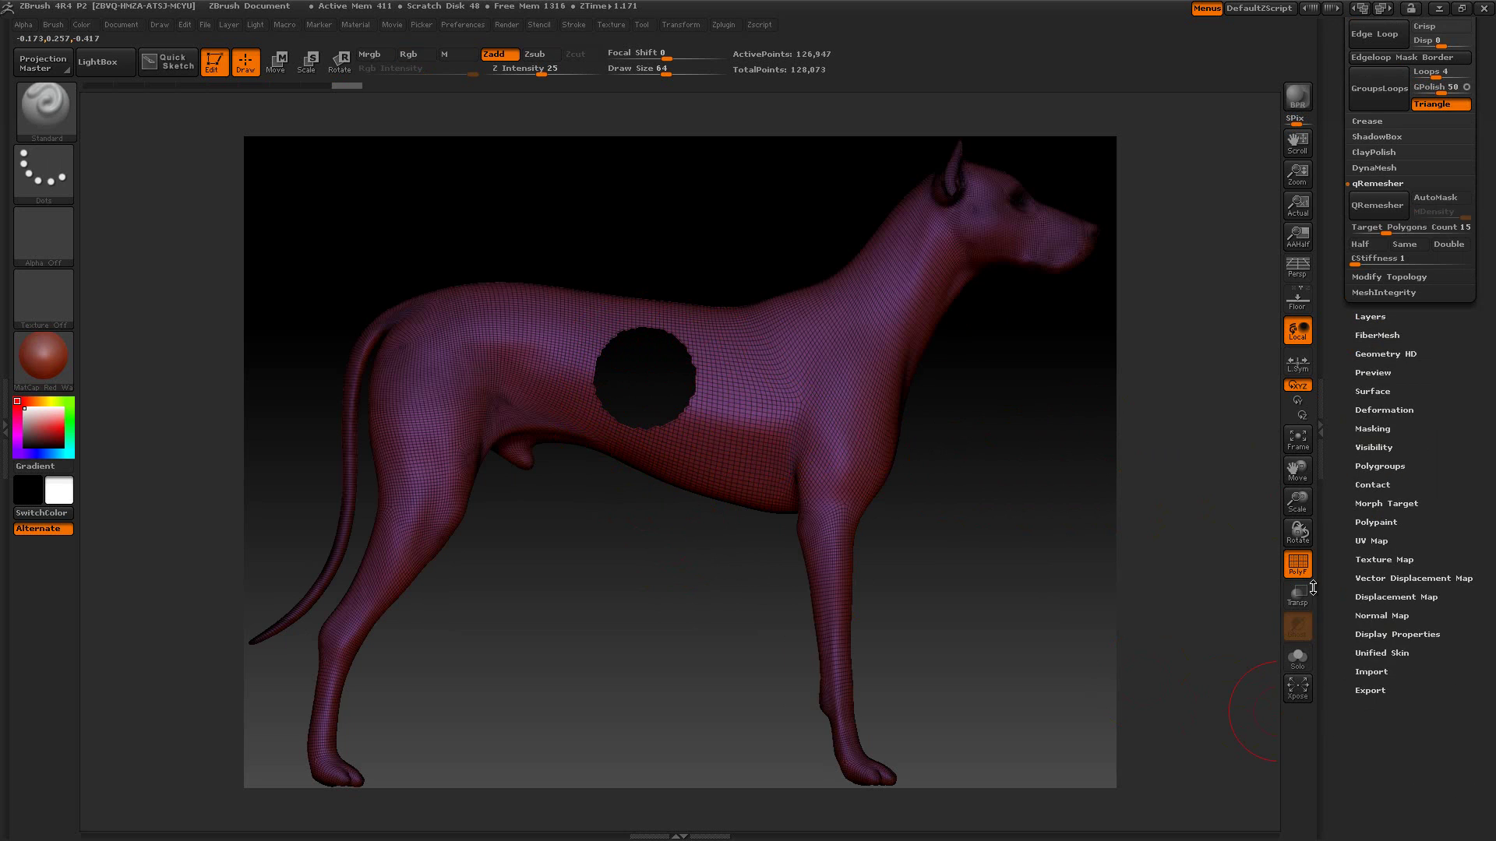
- Turn on Double display to inspect the hole, unhide the whole dog, and mask a new flank circle
{"action": "left_click", "coordinate": [1377, 634]}
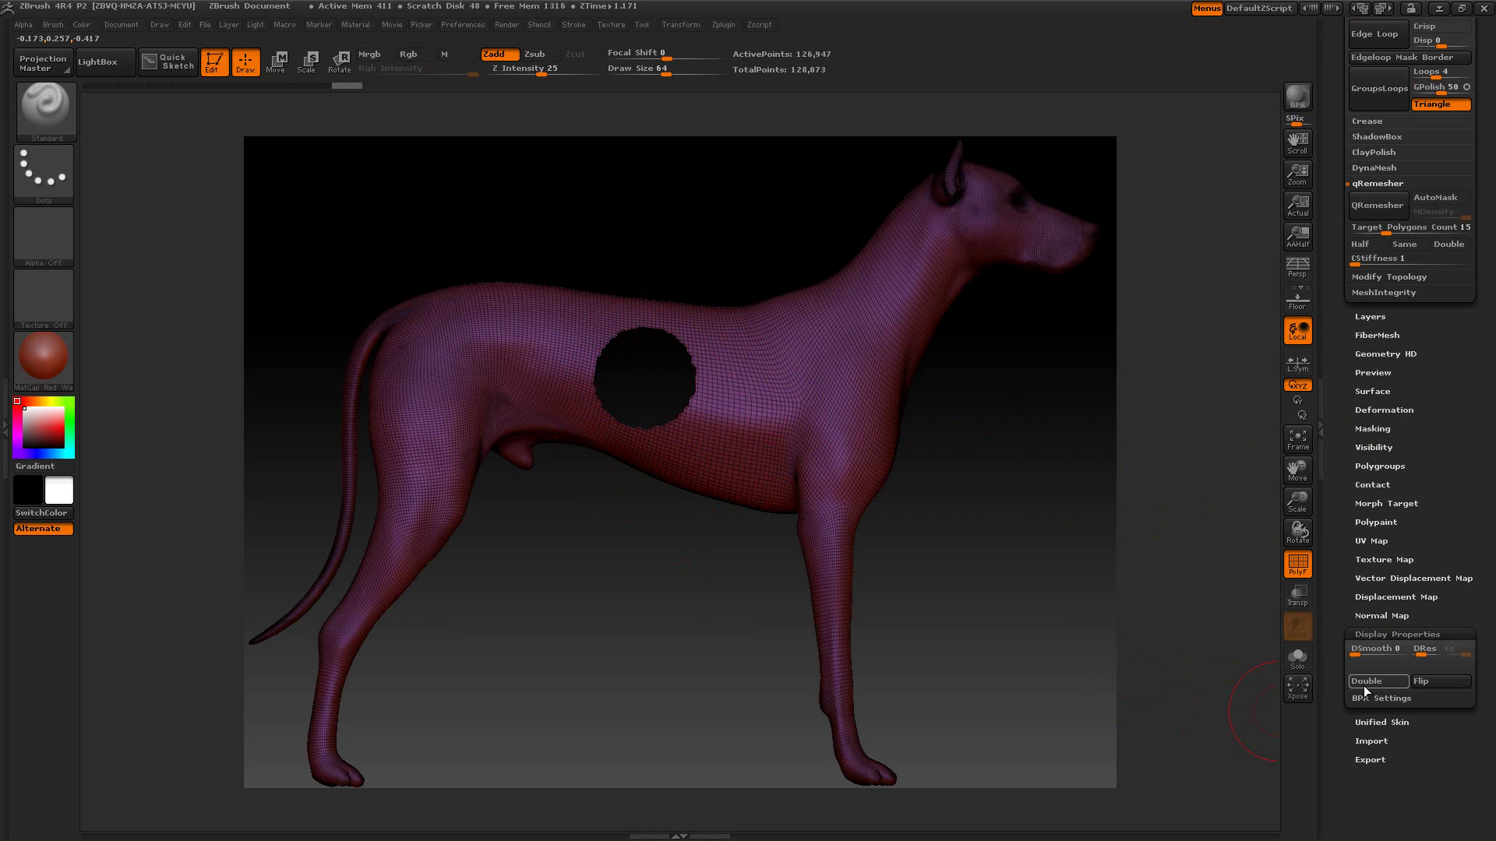
{"action": "left_click", "coordinate": [1365, 682]}
{"action": "left_click_drag", "start_coordinate": [1066, 598], "coordinate": [1073, 610]}
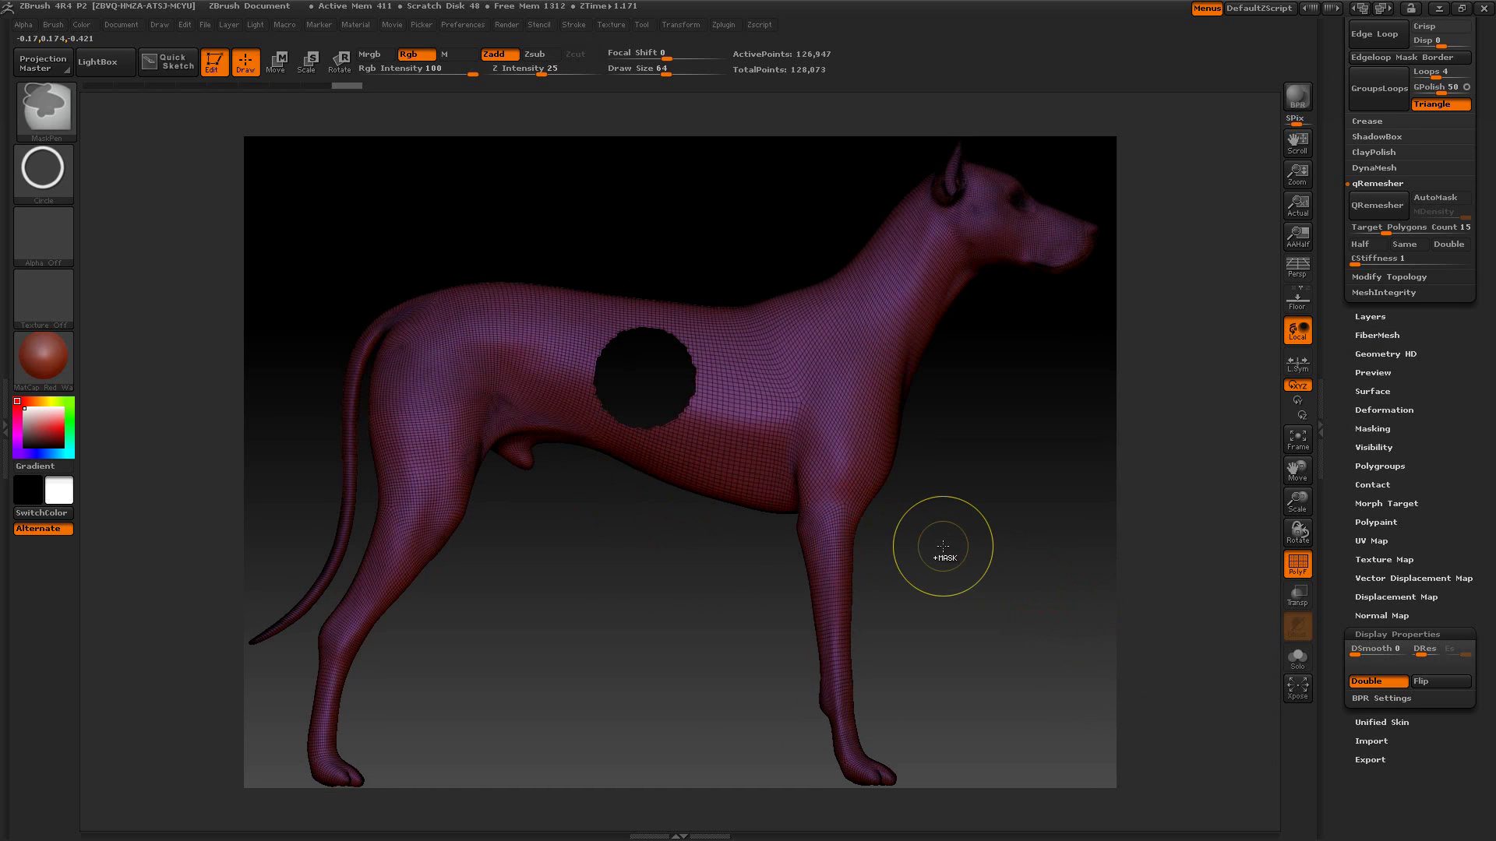
{"action": "left_click_drag", "start_coordinate": [942, 551], "coordinate": [943, 548], "text": "ctrl+shift"}
{"action": "left_click", "coordinate": [943, 545], "text": "ctrl+shift"}
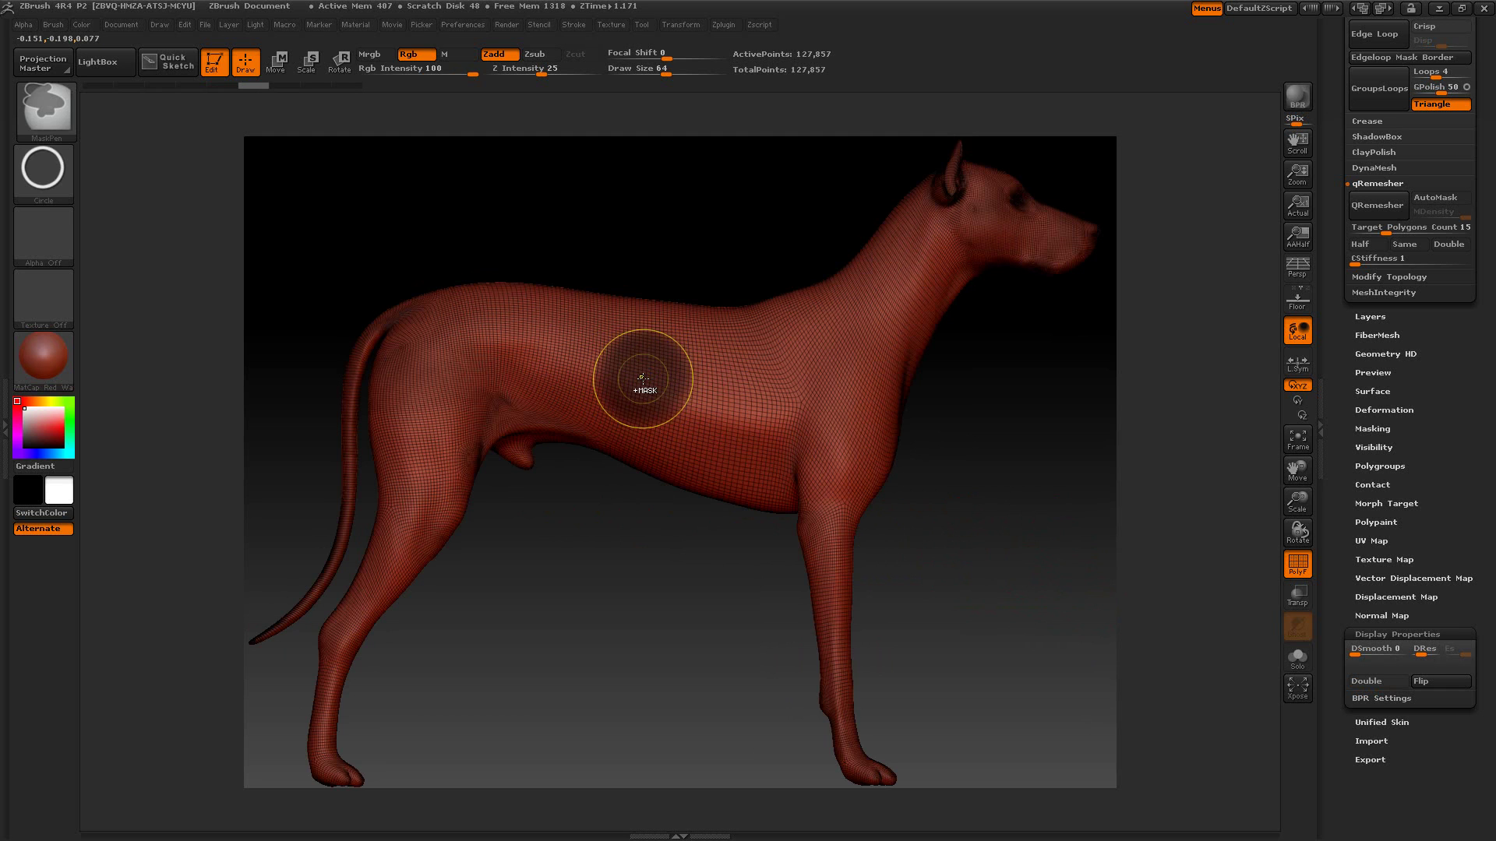
{"action": "key", "text": "ctrl"}
{"action": "left_click_drag", "start_coordinate": [1332, 300], "coordinate": [1332, 405]}
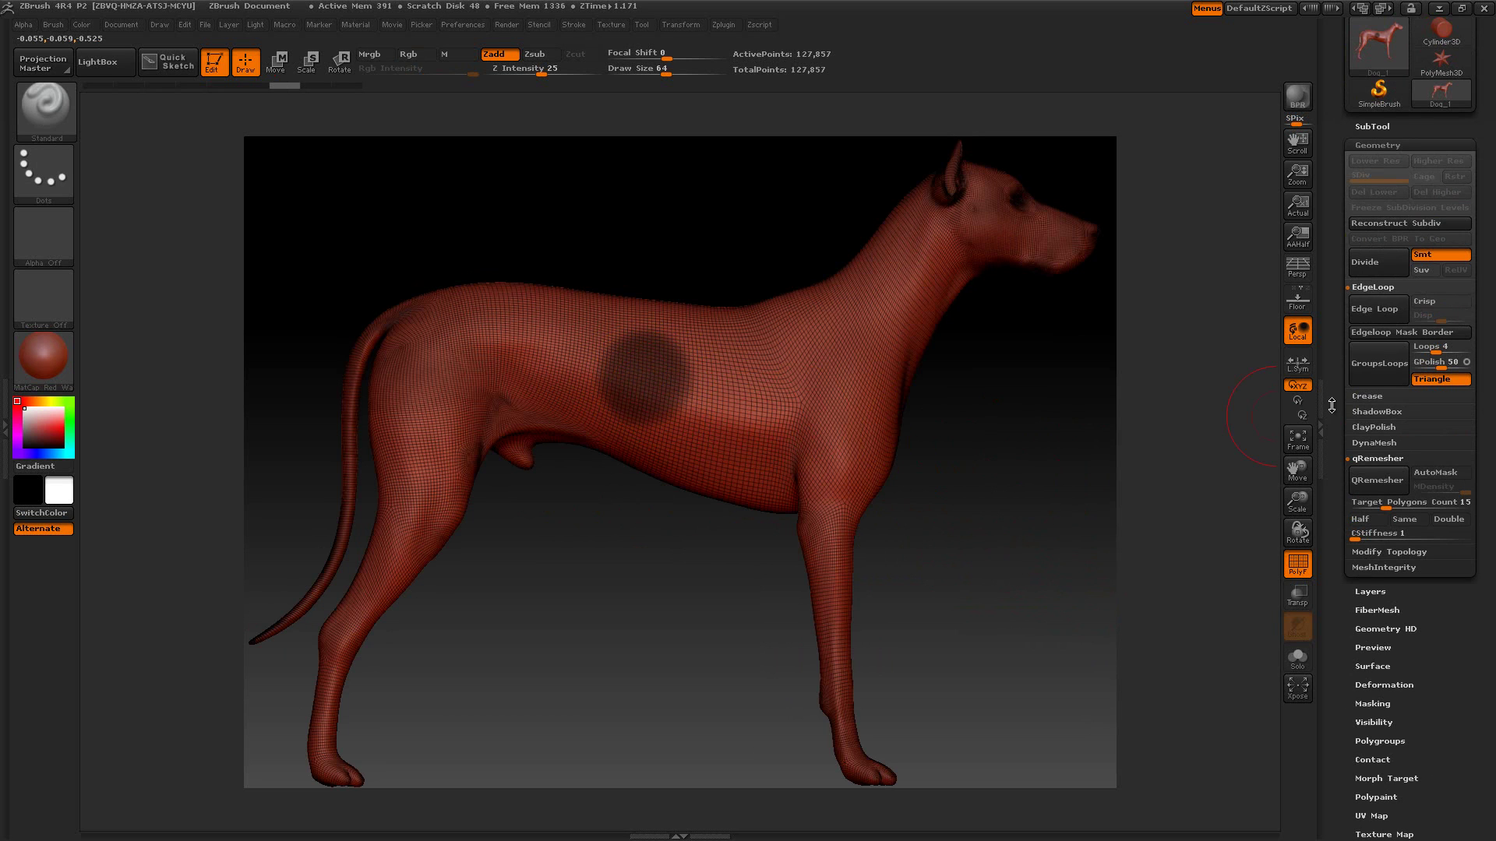
- Add edge loops around the circular mask, hide the patch, and view inside the hole double-sided
{"action": "left_click", "coordinate": [1376, 335]}
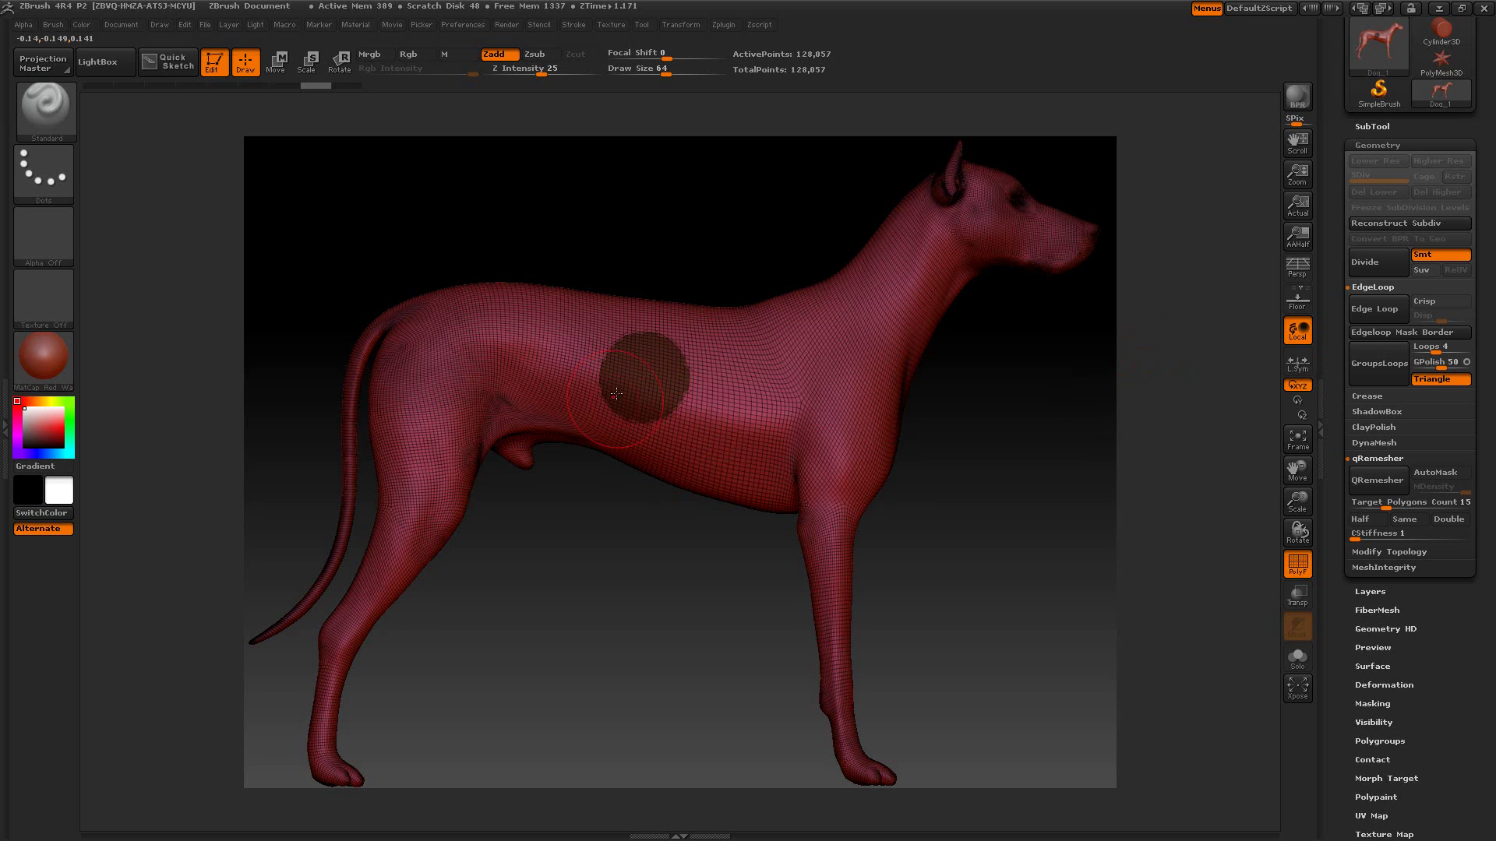
{"action": "left_click", "coordinate": [650, 379], "text": "ctrl+shift"}
{"action": "left_click", "coordinate": [650, 379], "text": "ctrl+shift"}
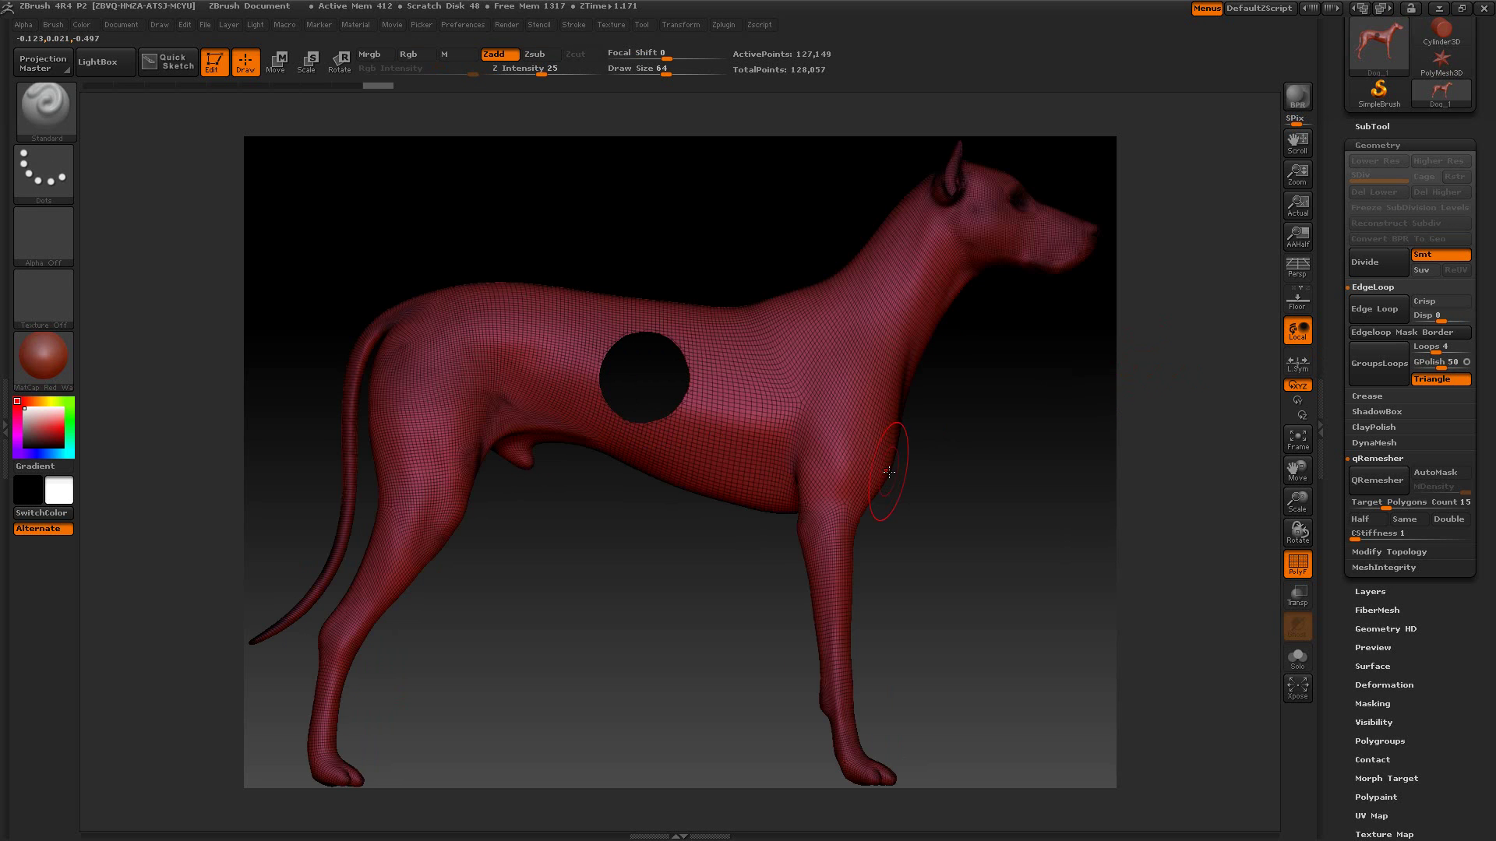
{"action": "mouse_move", "coordinate": [1059, 534]}
{"action": "left_mouse_down"}
{"action": "mouse_move", "coordinate": [1039, 584]}
{"action": "mouse_move", "coordinate": [1220, 667]}
{"action": "left_mouse_up"}
{"action": "left_click_drag", "start_coordinate": [1339, 691], "coordinate": [1339, 299]}
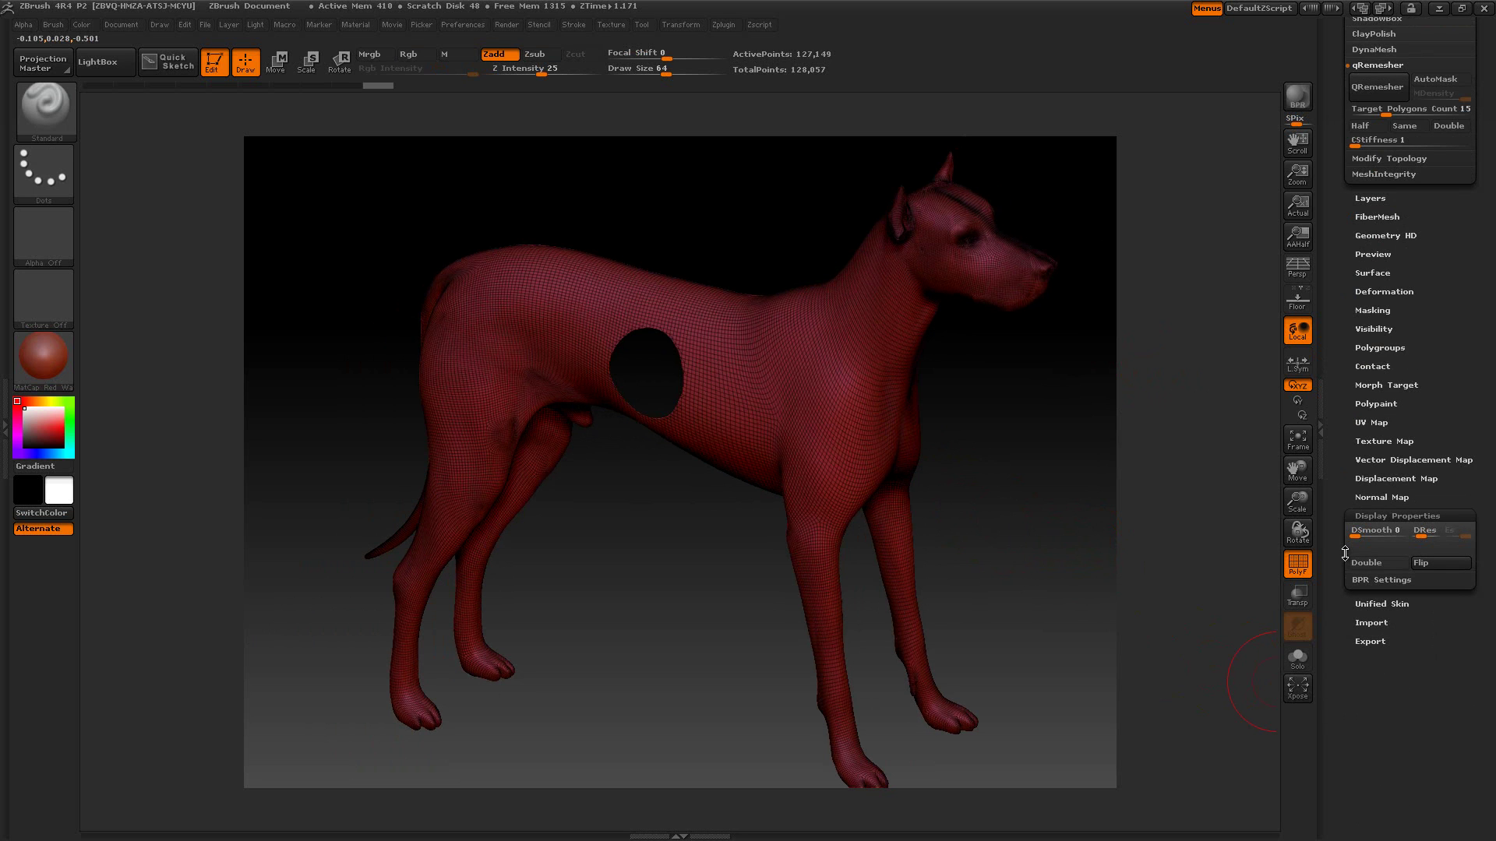
{"action": "left_click", "coordinate": [1358, 564]}
{"action": "left_click_drag", "start_coordinate": [1122, 490], "coordinate": [1148, 459]}
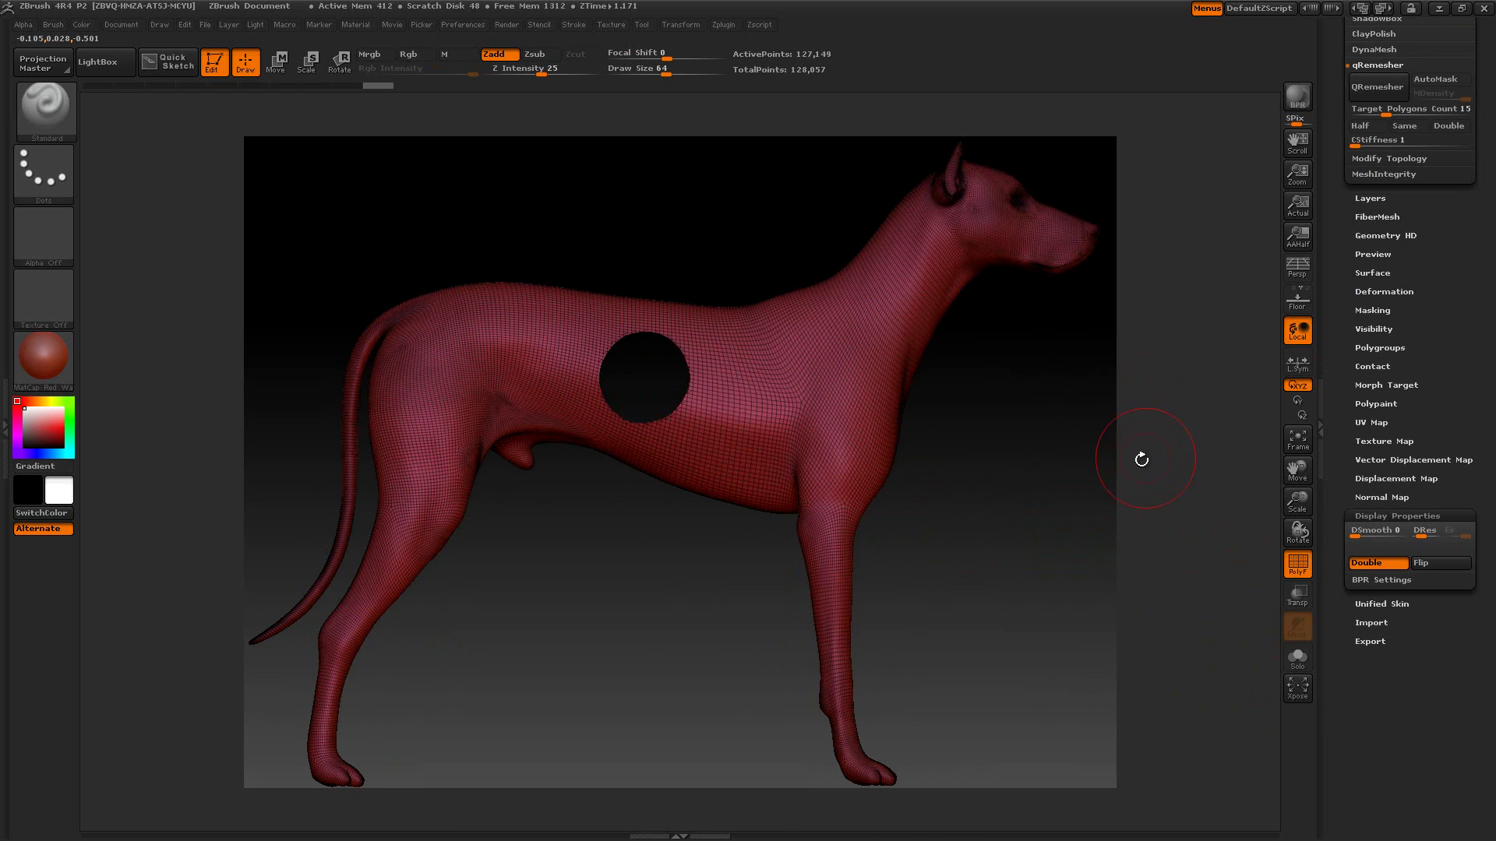
- Undo to restore the patch, then isolate its polygroup and invert visibility to hide it
{"action": "key", "text": "ctrl+z"}
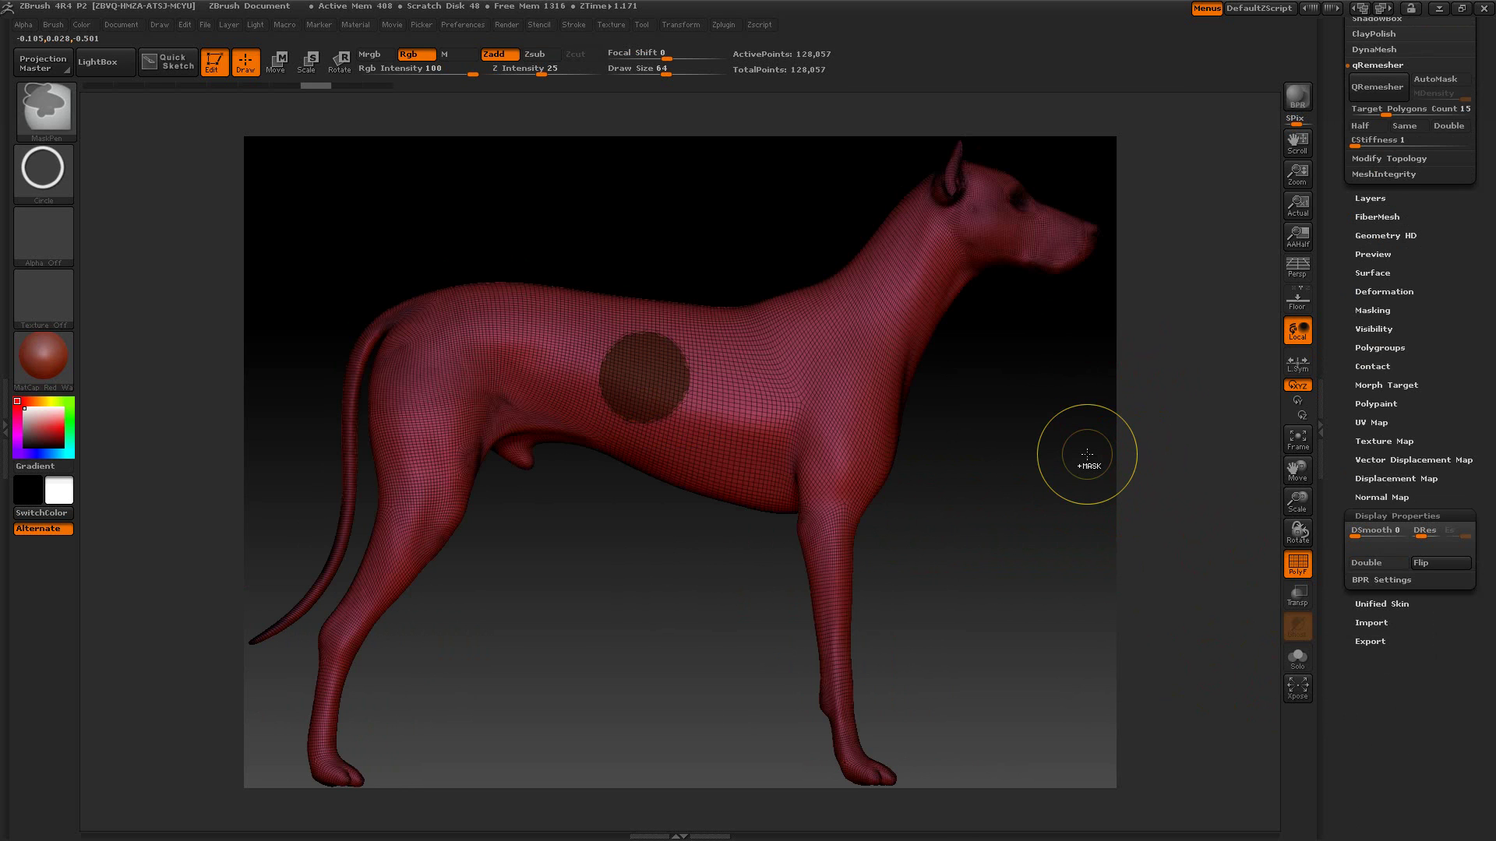
{"action": "key", "text": "ctrl+shift"}
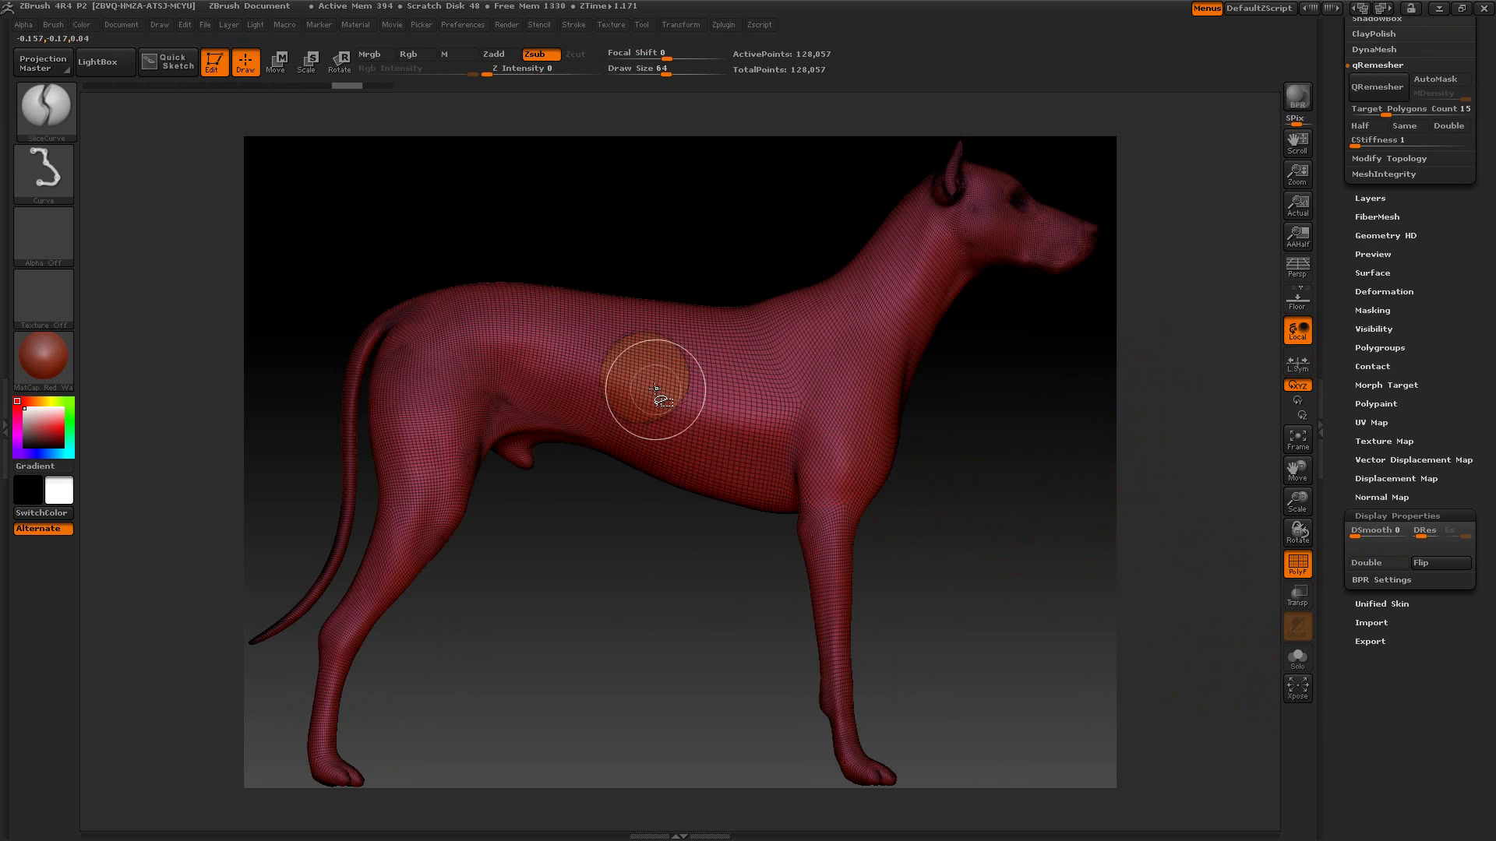
{"action": "left_click", "coordinate": [657, 389], "text": "ctrl+shift"}
{"action": "left_click", "coordinate": [1064, 460], "text": "ctrl+shift"}
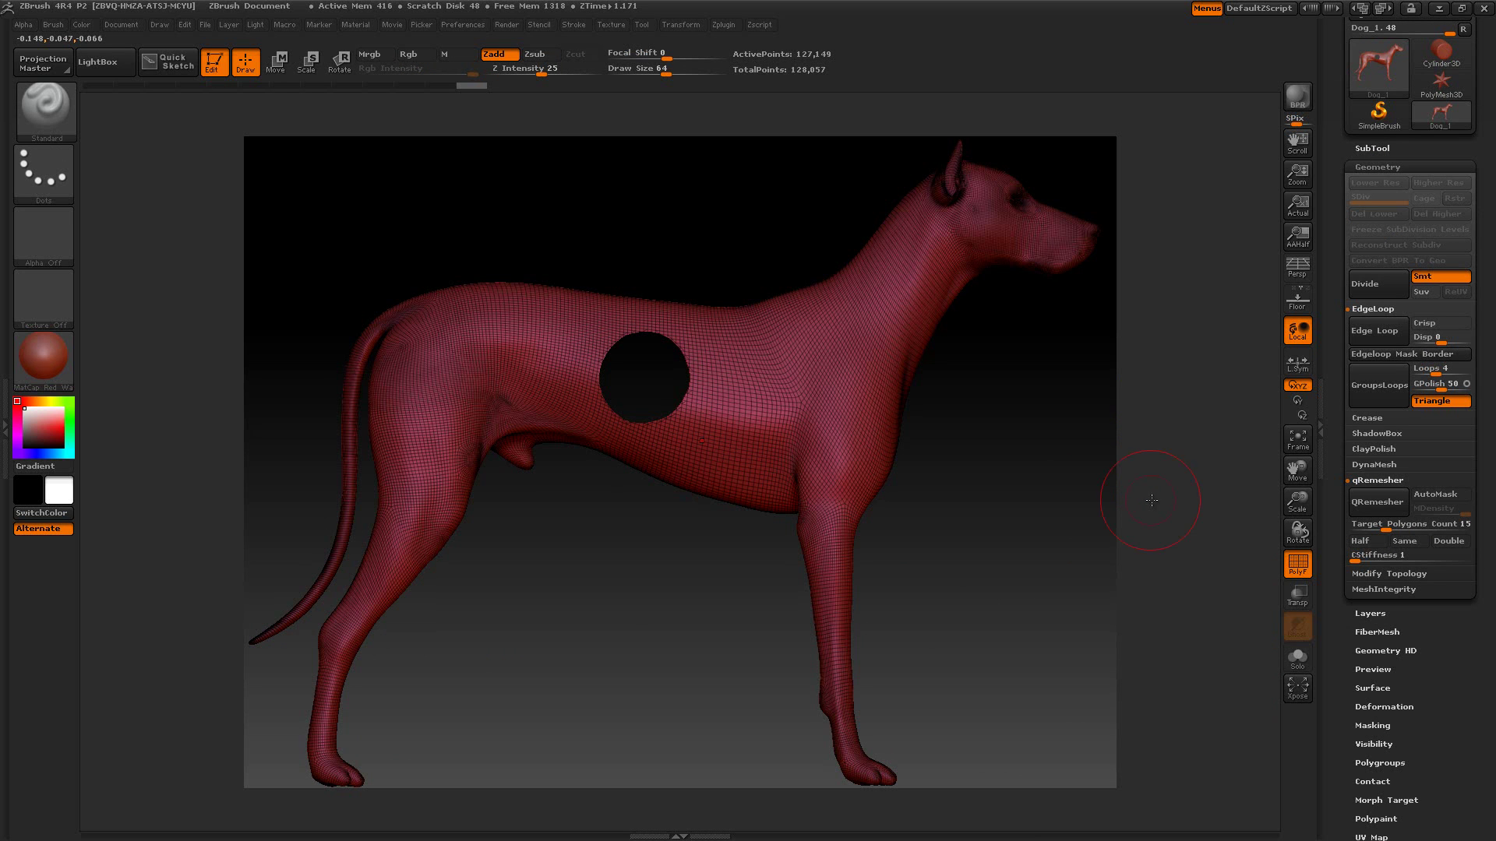
- Turn off PolyF, enable double-sided display, and rotate the dog to inspect the hole
{"action": "left_click", "coordinate": [1289, 569]}
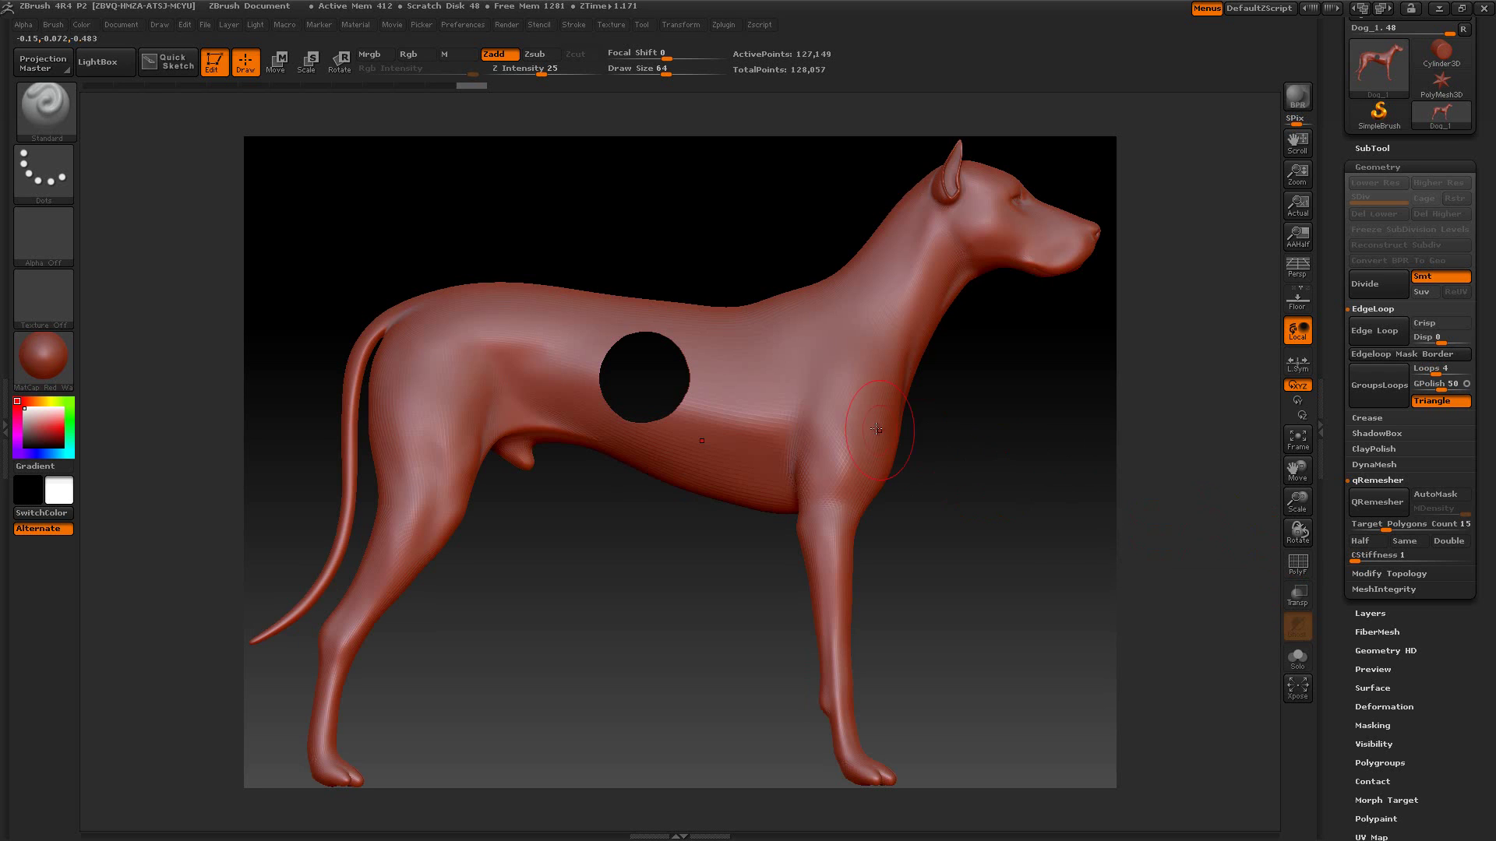
{"action": "left_click_drag", "start_coordinate": [1132, 484], "coordinate": [1117, 524]}
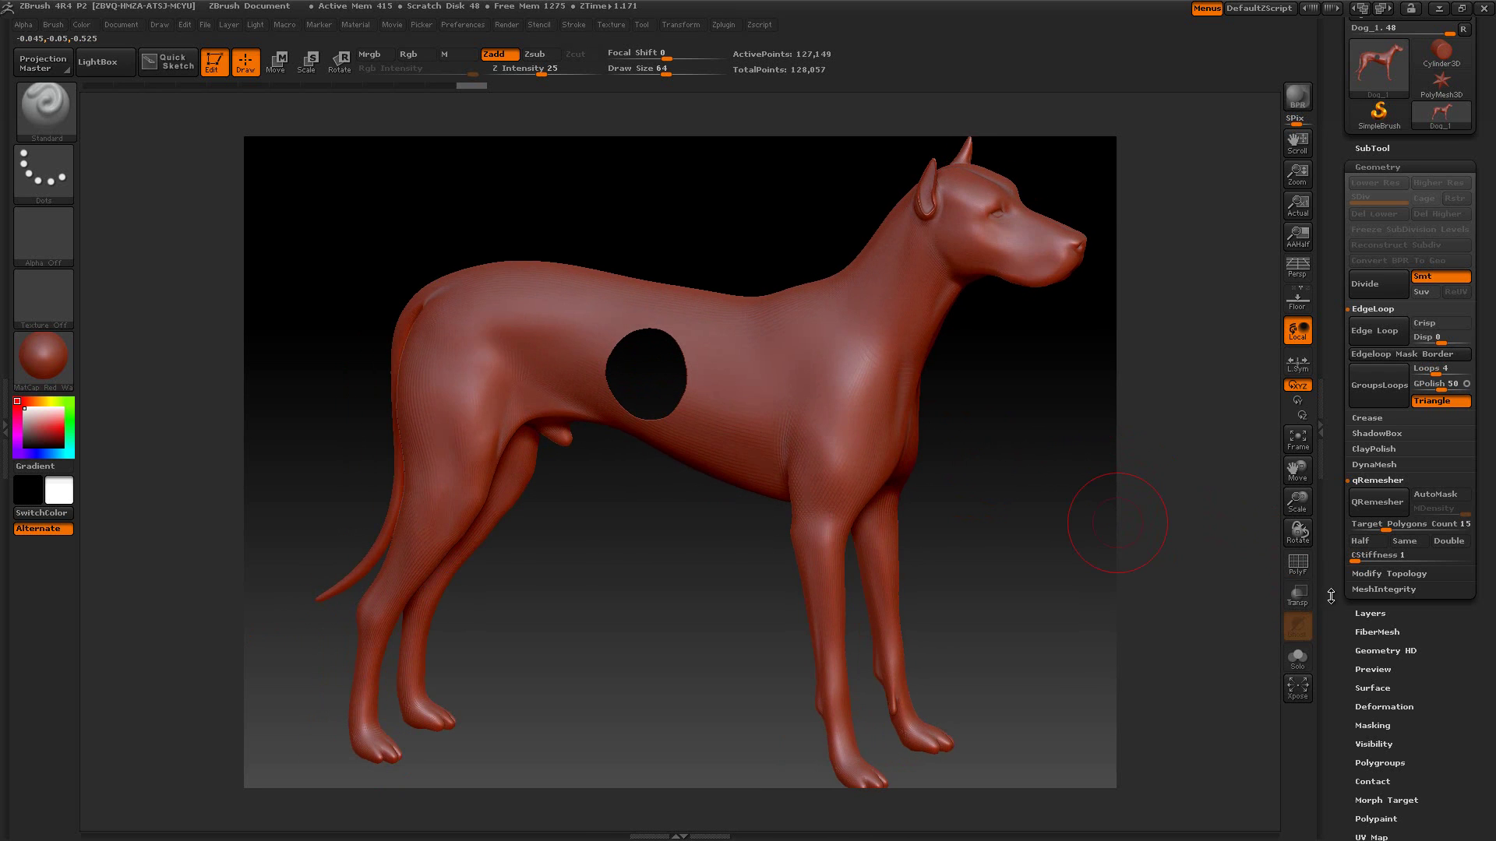
{"action": "left_click_drag", "start_coordinate": [1331, 596], "coordinate": [1328, 466]}
{"action": "left_click", "coordinate": [1366, 571]}
{"action": "left_click_drag", "start_coordinate": [1183, 473], "coordinate": [1186, 441]}
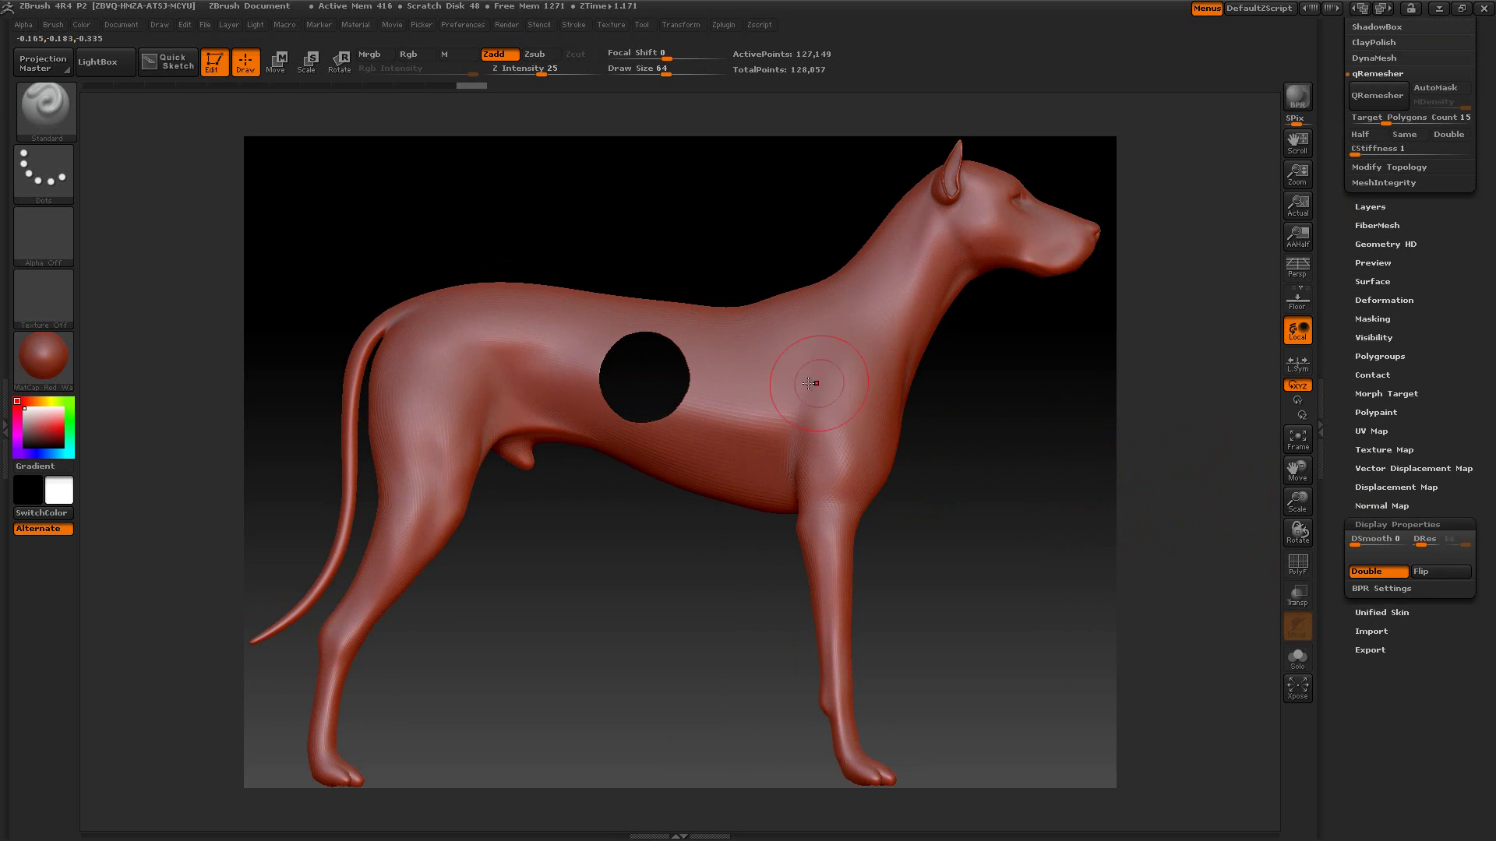
{"action": "left_click_drag", "start_coordinate": [1329, 241], "coordinate": [1327, 372]}
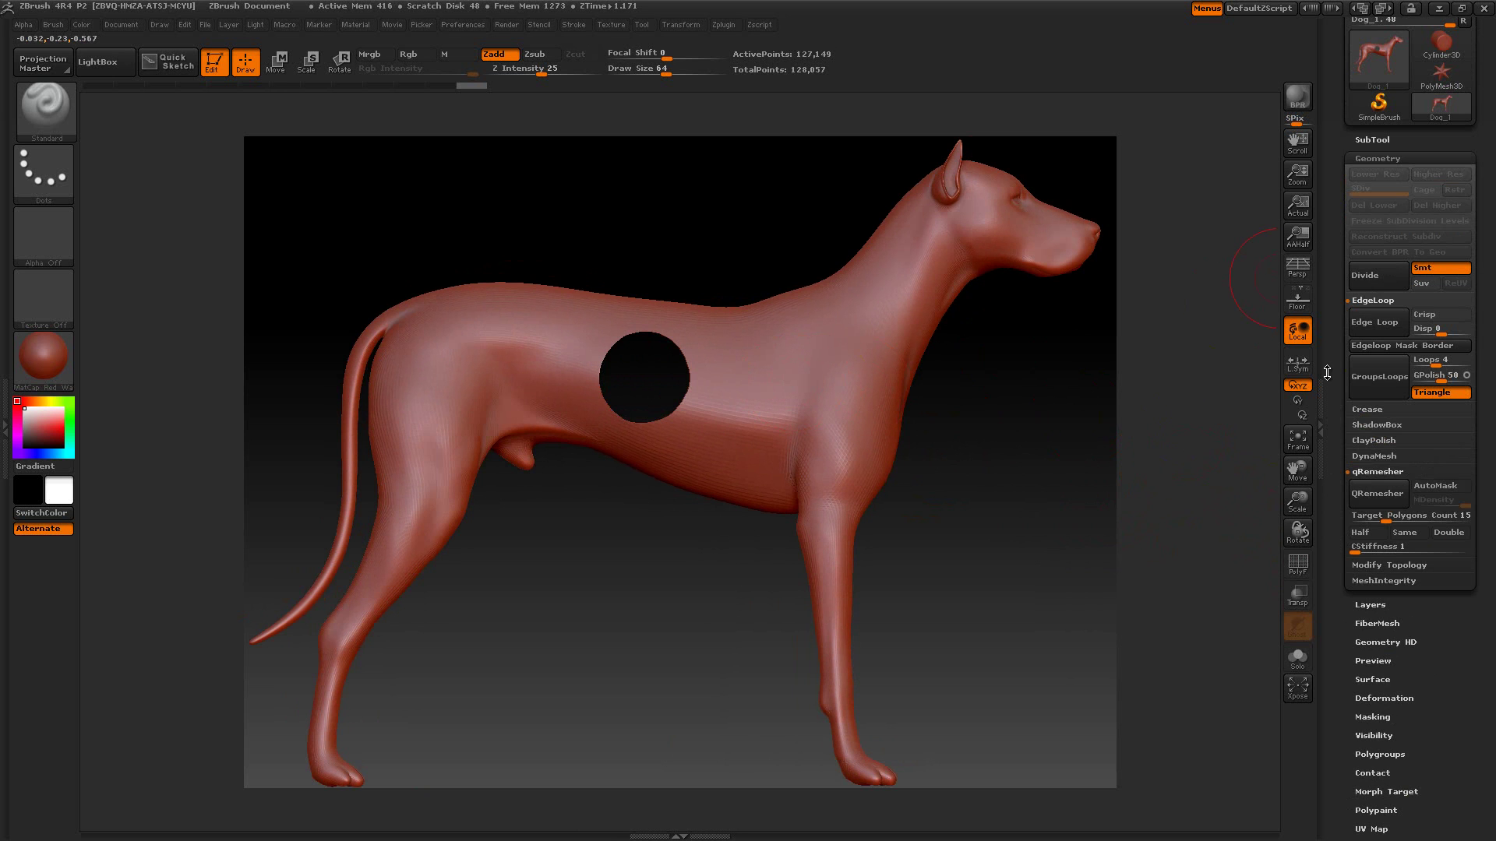
- Delete the hidden circle patch with Modify Topology > Del Hidden
{"action": "left_click", "coordinate": [1385, 565]}
{"action": "left_click", "coordinate": [1382, 592]}
{"action": "key", "text": "ctrl"}
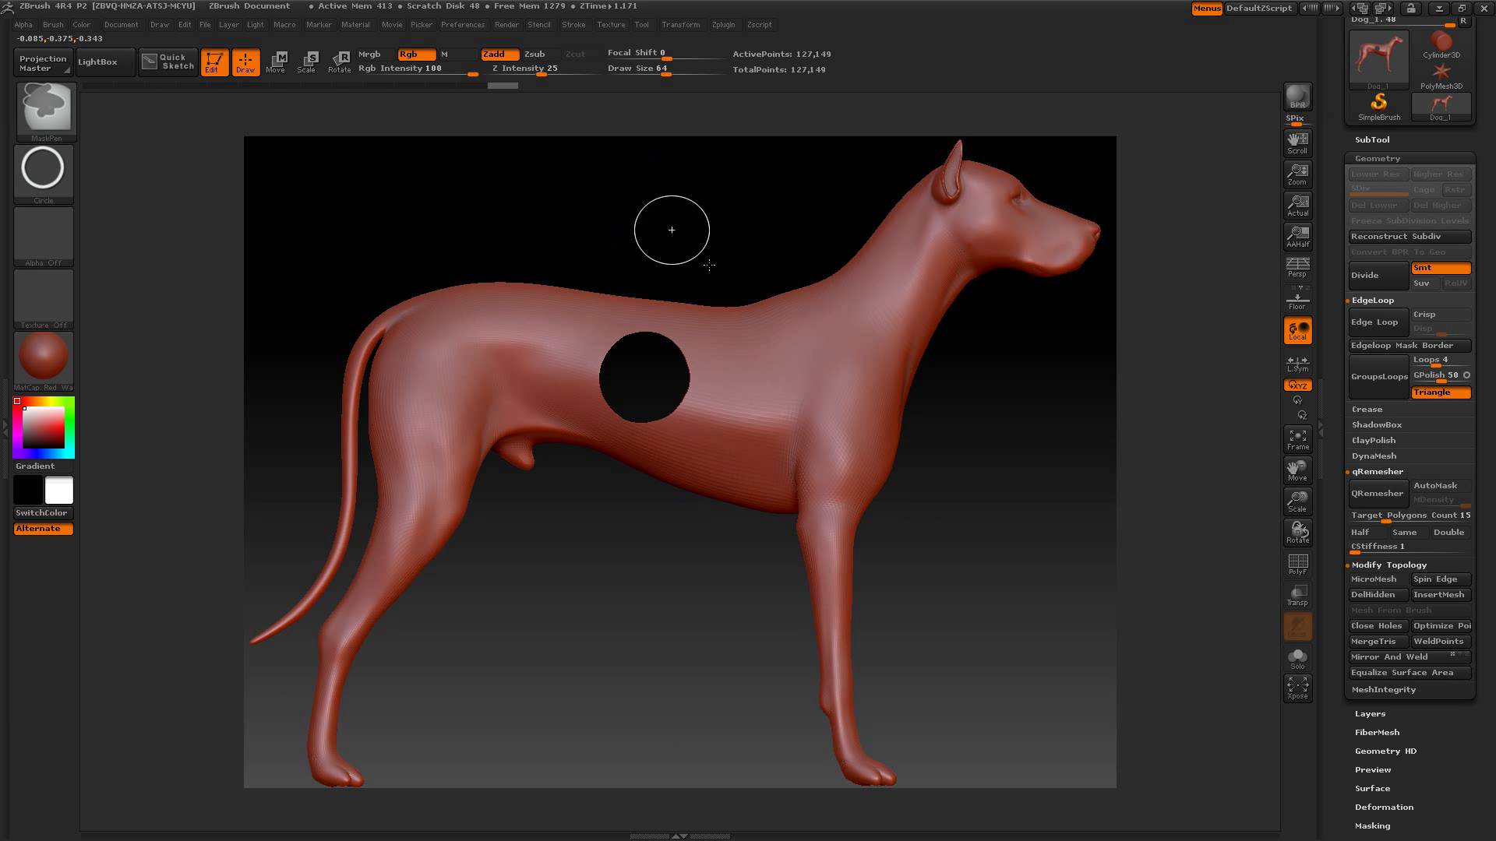
- Mask a round shoulder patch, turn its border into an edge loop, and hide the patch
{"action": "left_click_drag", "start_coordinate": [780, 356], "coordinate": [755, 386], "text": "ctrl"}
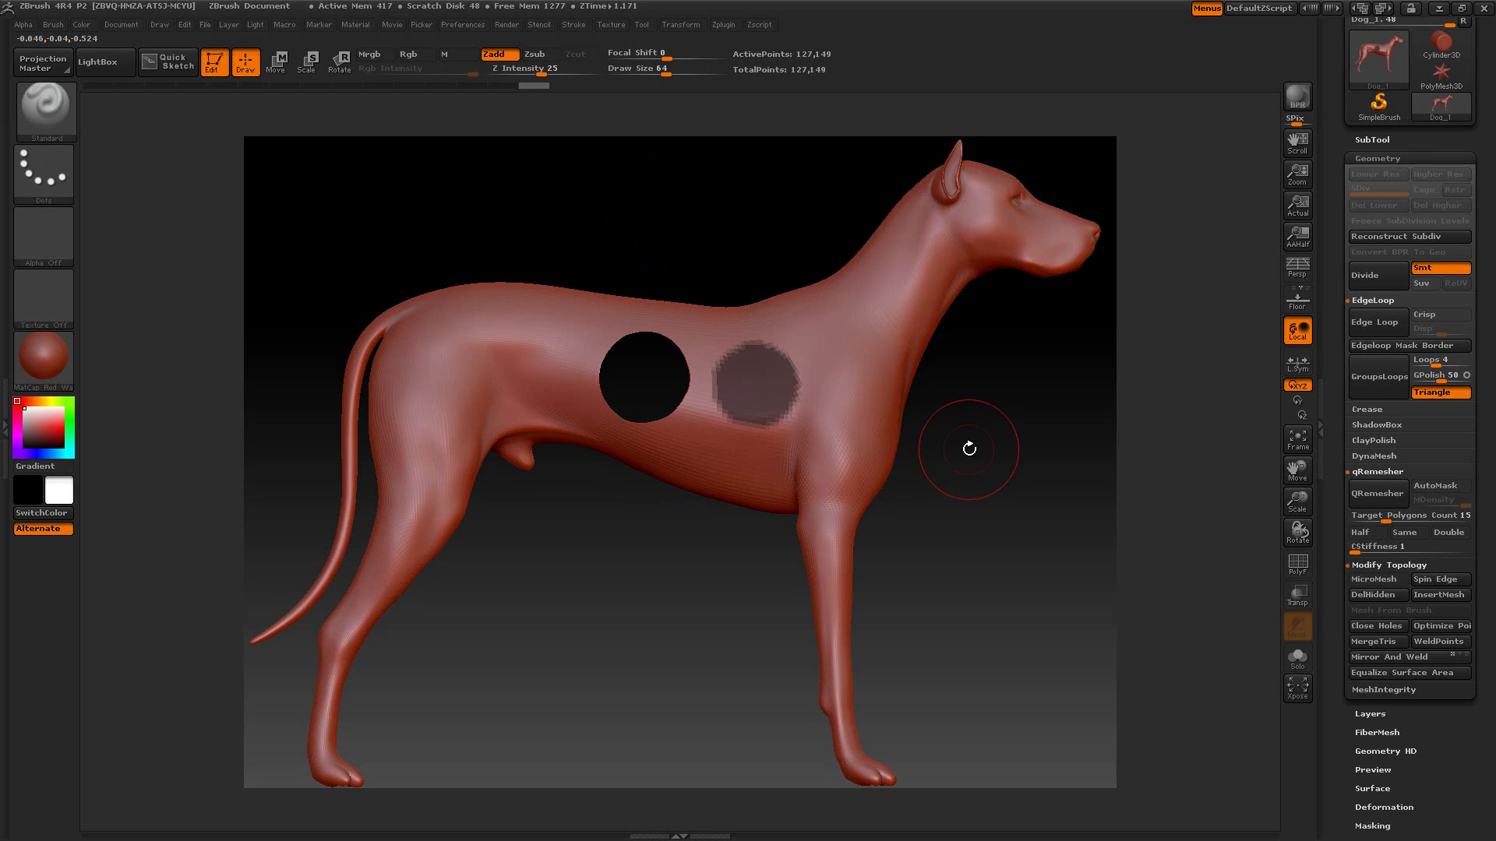
{"action": "left_click", "coordinate": [1365, 346]}
{"action": "left_click", "coordinate": [751, 386], "text": "ctrl+shift"}
{"action": "left_click", "coordinate": [750, 387], "text": "ctrl+shift"}
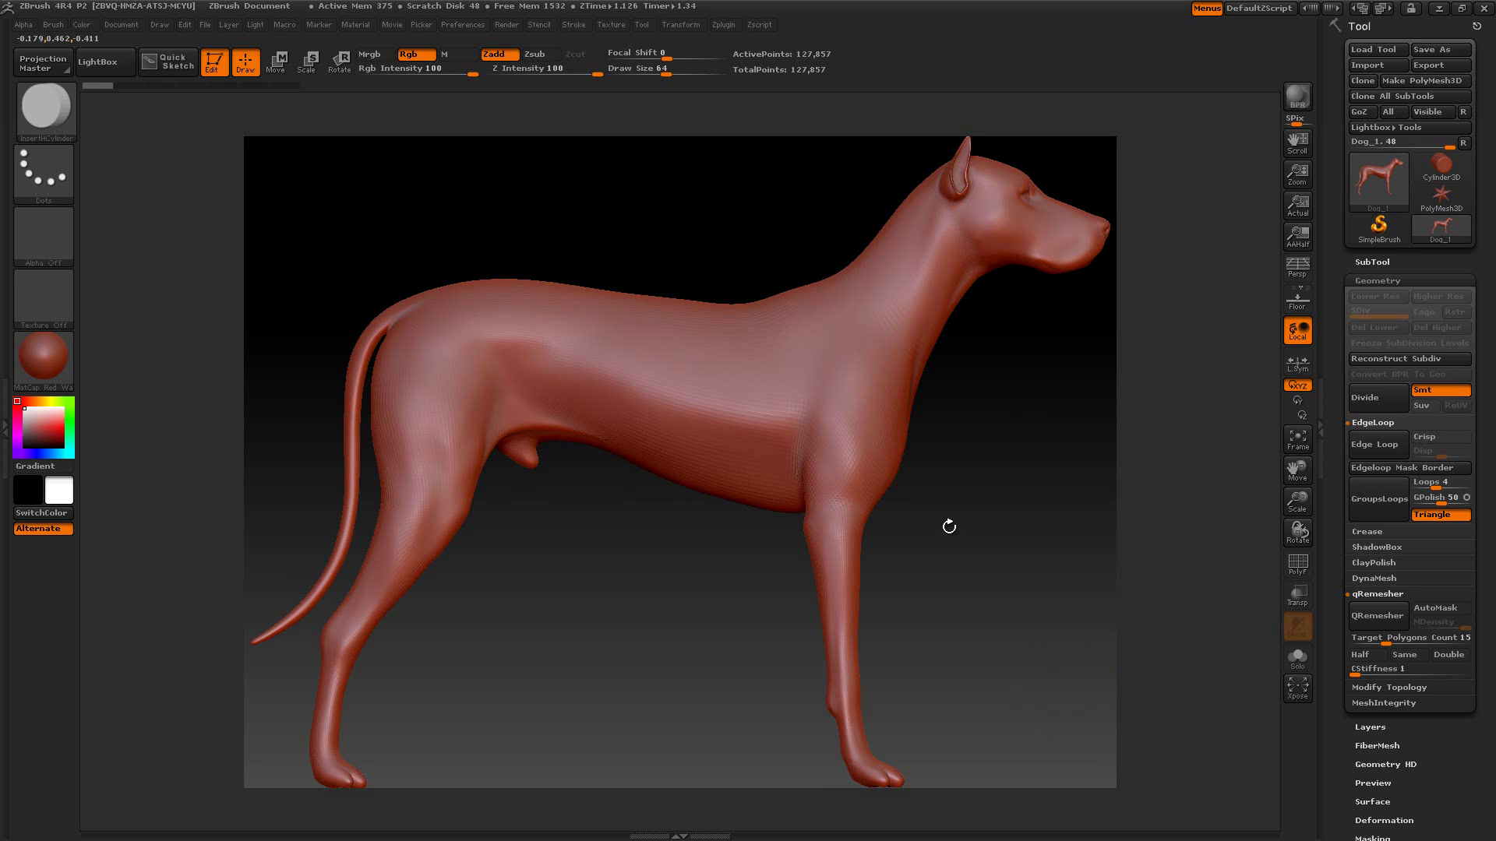
- Turn on PolyF to overlay the polygon wireframe on the whole dog
{"action": "left_click", "coordinate": [1297, 569]}
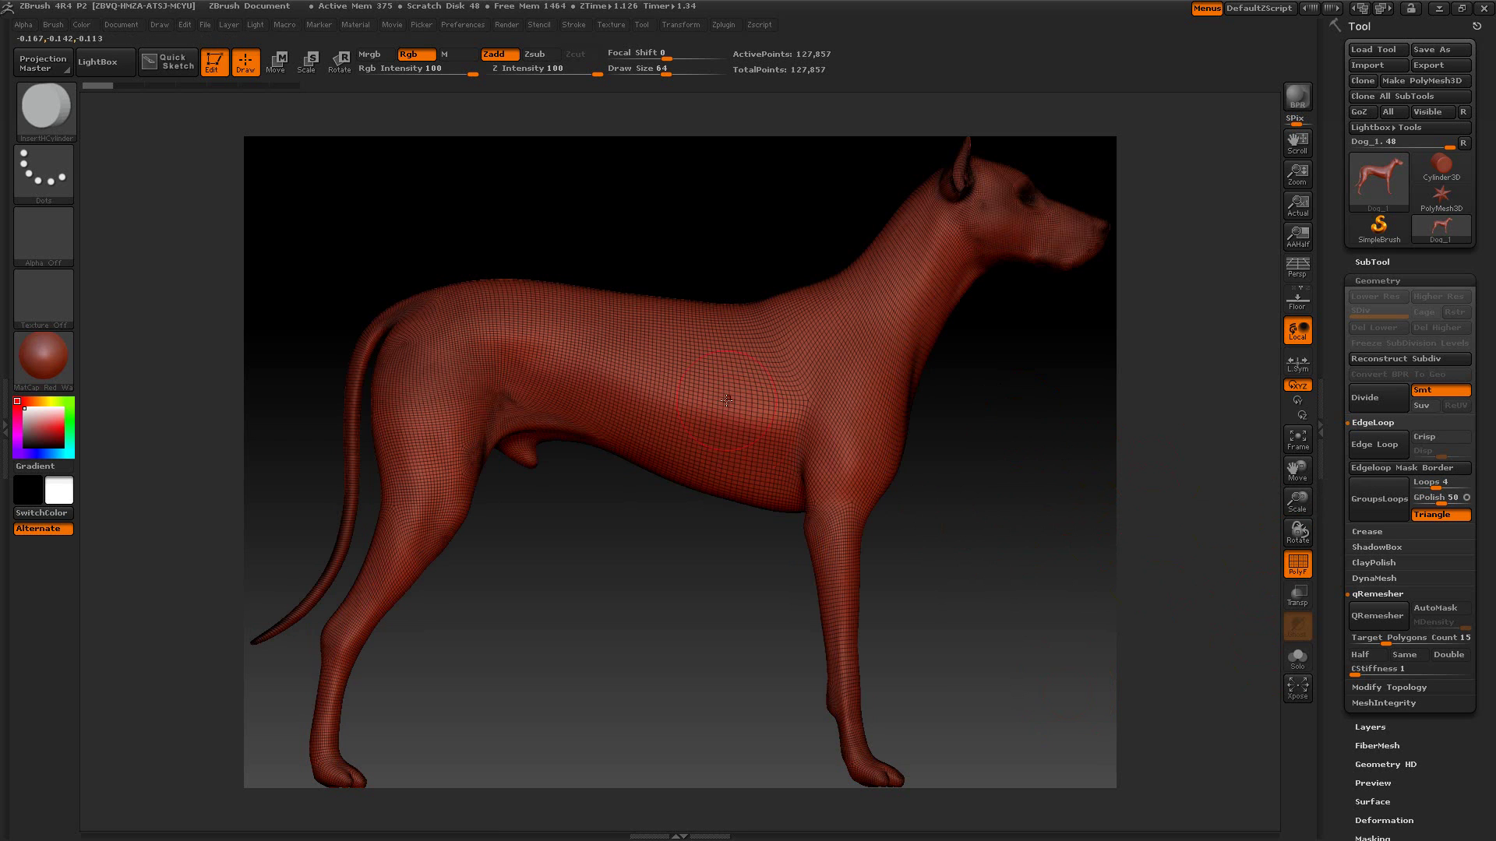
{"action": "key", "text": "ctrl"}
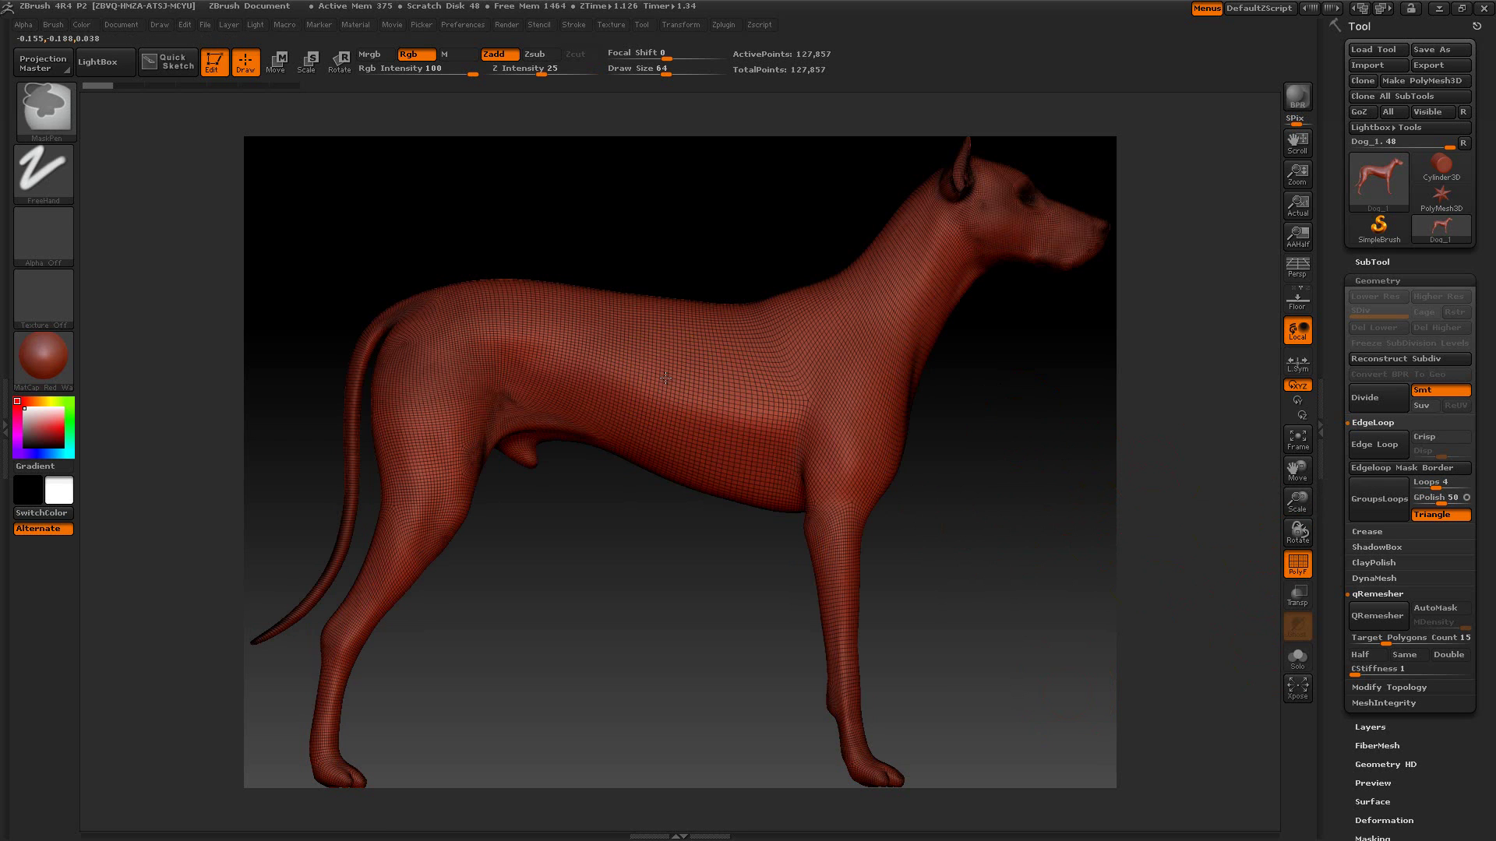
- Mask a torso spot, unhide all polygons, and press an InsertHCylinder into the dog's flank
{"action": "left_click", "coordinate": [666, 378], "text": "ctrl"}
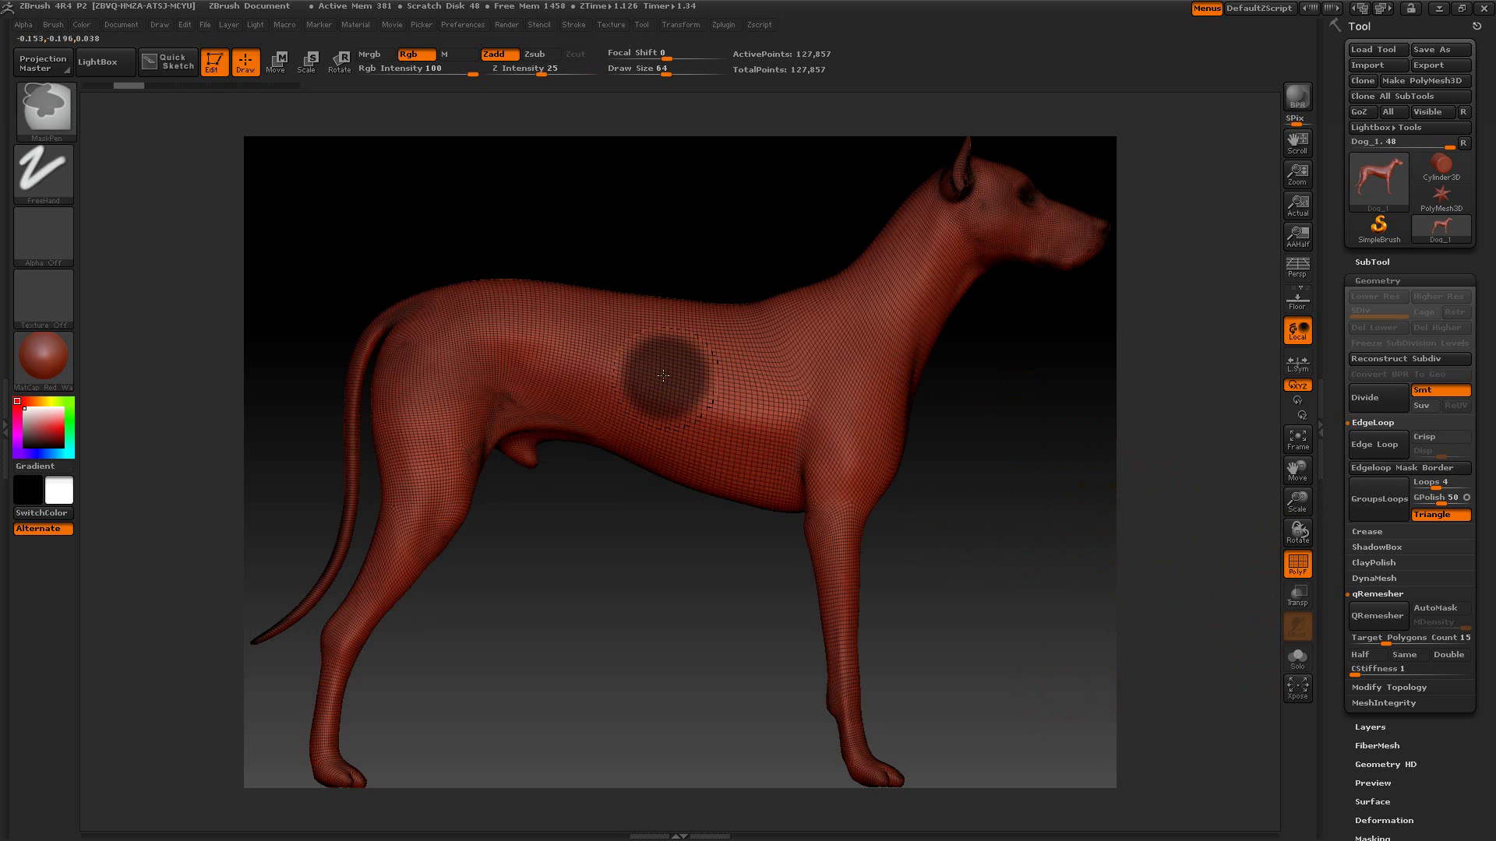
{"action": "left_click", "coordinate": [1018, 544], "text": "ctrl+shift"}
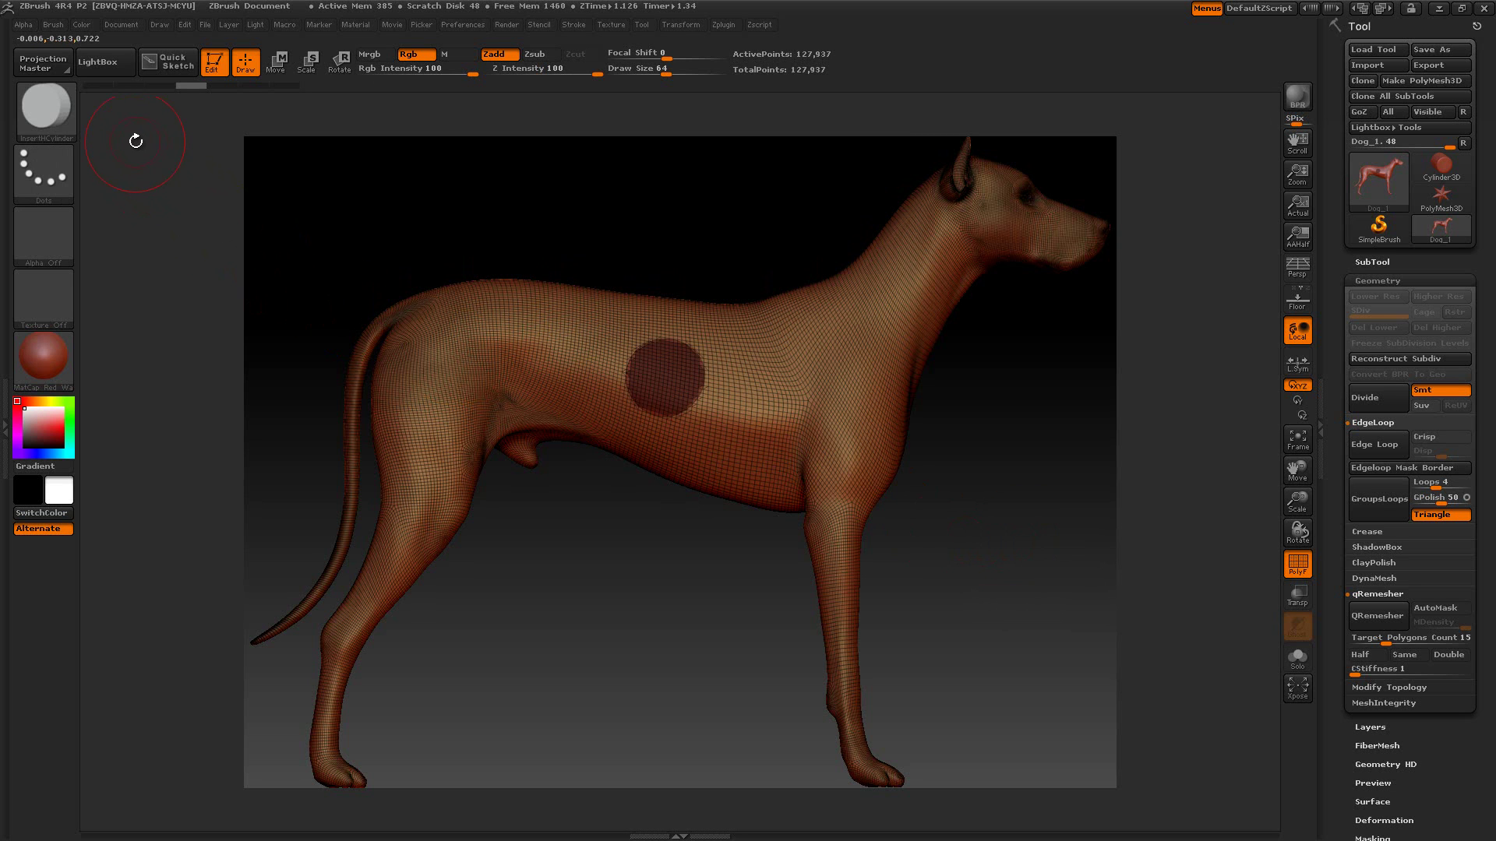
{"action": "left_click", "coordinate": [48, 113]}
{"action": "left_click_drag", "start_coordinate": [666, 380], "coordinate": [663, 419]}
- Clear the mask from the dog and toggle the wireframe overlay off and back on
{"action": "left_click_drag", "start_coordinate": [655, 595], "coordinate": [924, 553]}
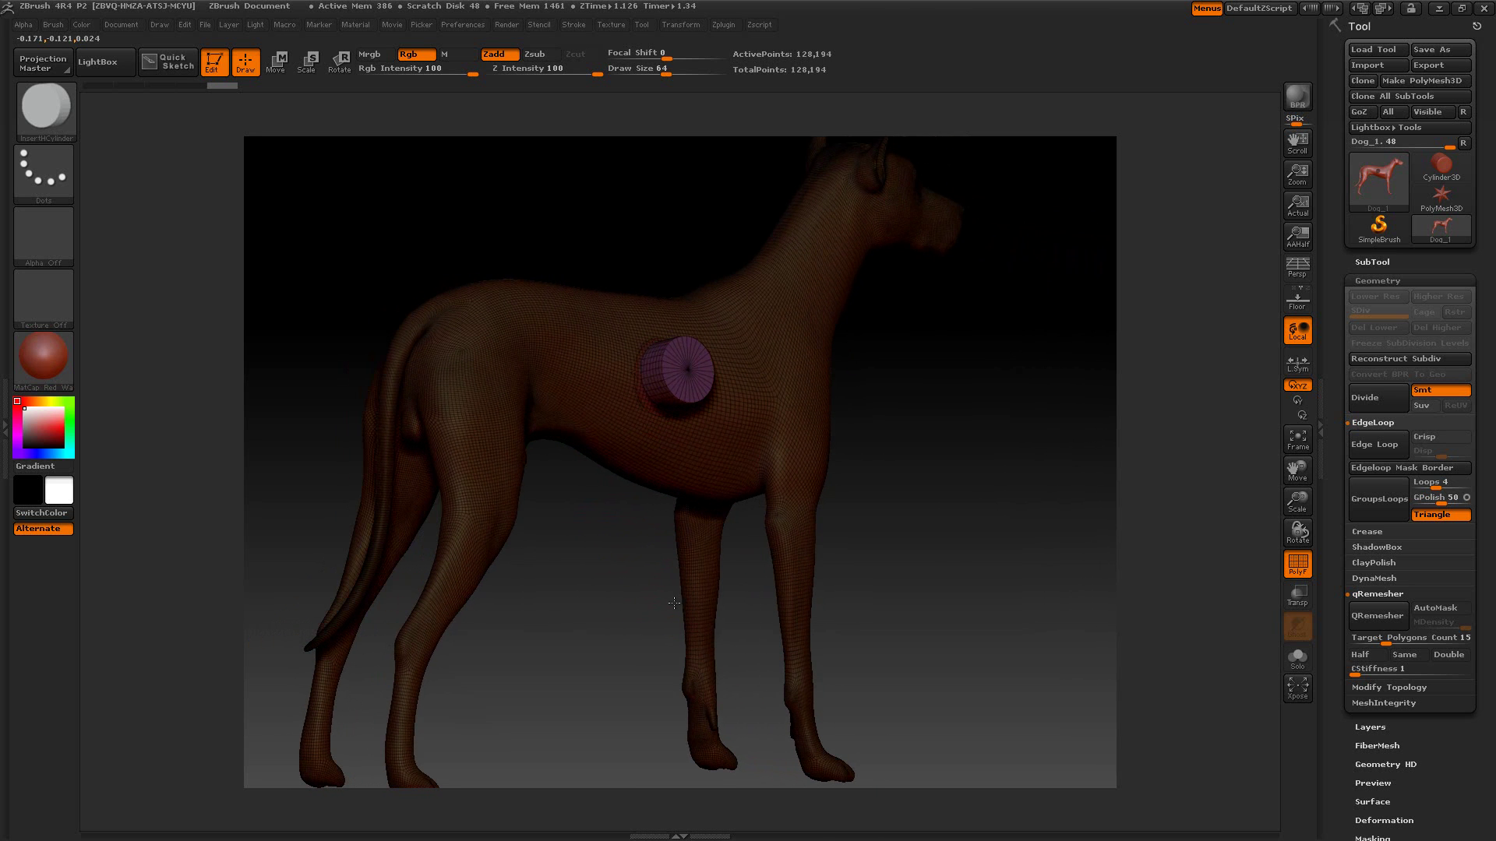
{"action": "left_click_drag", "start_coordinate": [986, 409], "coordinate": [1020, 578], "text": "ctrl"}
{"action": "mouse_move", "coordinate": [955, 333]}
{"action": "left_mouse_down", "text": "ctrl"}
{"action": "mouse_move", "coordinate": [966, 406]}
{"action": "mouse_move", "coordinate": [1012, 499]}
{"action": "left_mouse_up", "text": "ctrl"}
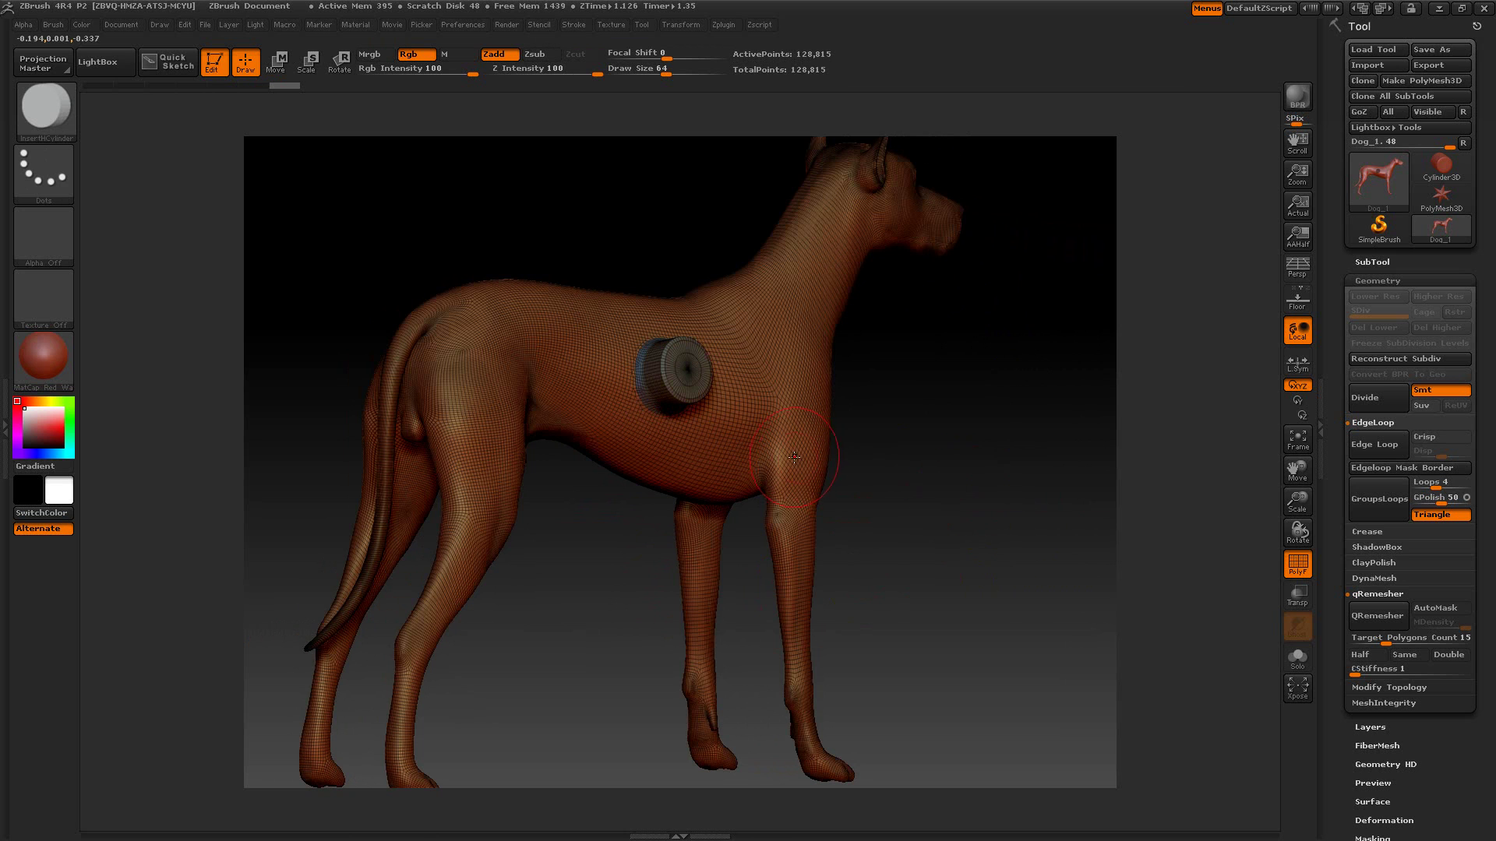
{"action": "left_click", "coordinate": [1292, 570]}
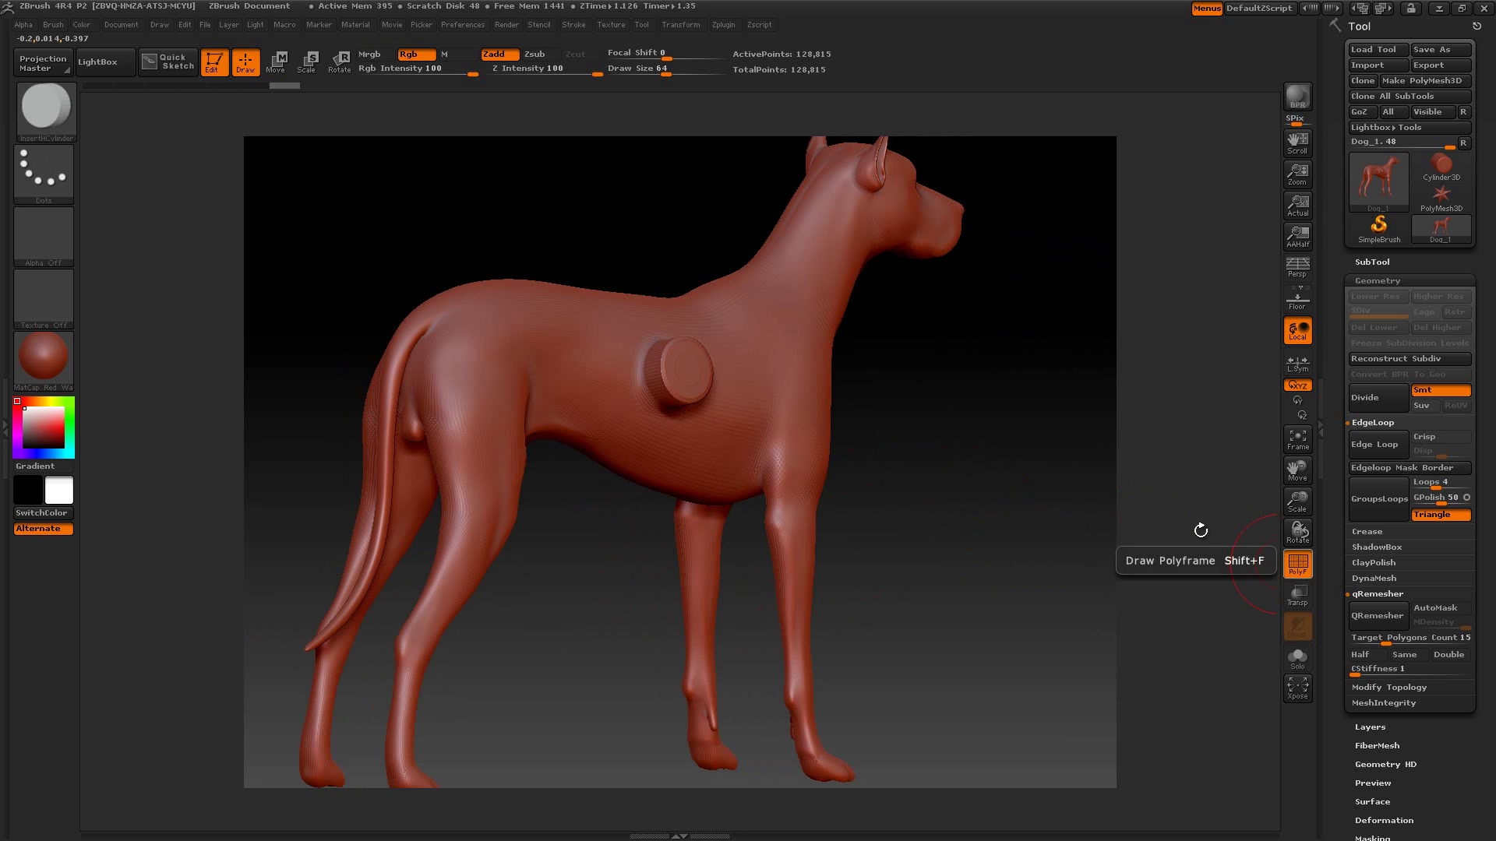
{"action": "left_click", "coordinate": [1296, 570]}
{"action": "left_click_drag", "start_coordinate": [964, 428], "coordinate": [942, 420]}
- Mask a shoulder spot, unhide all geometry, and invert the mask so only the spot stays masked
{"action": "key", "text": "ctrl"}
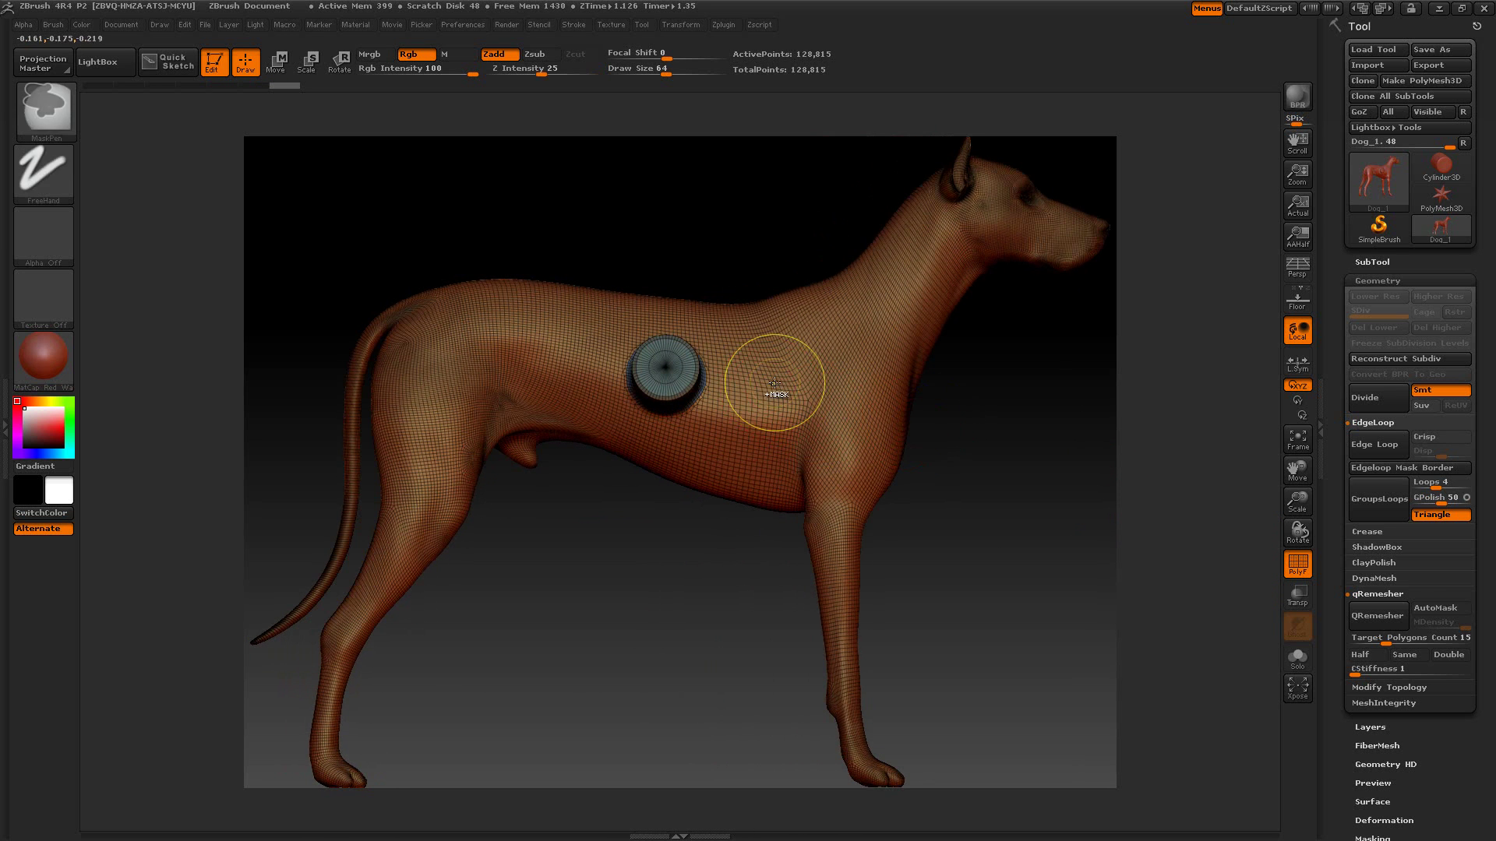
{"action": "left_click", "coordinate": [776, 383], "text": "ctrl"}
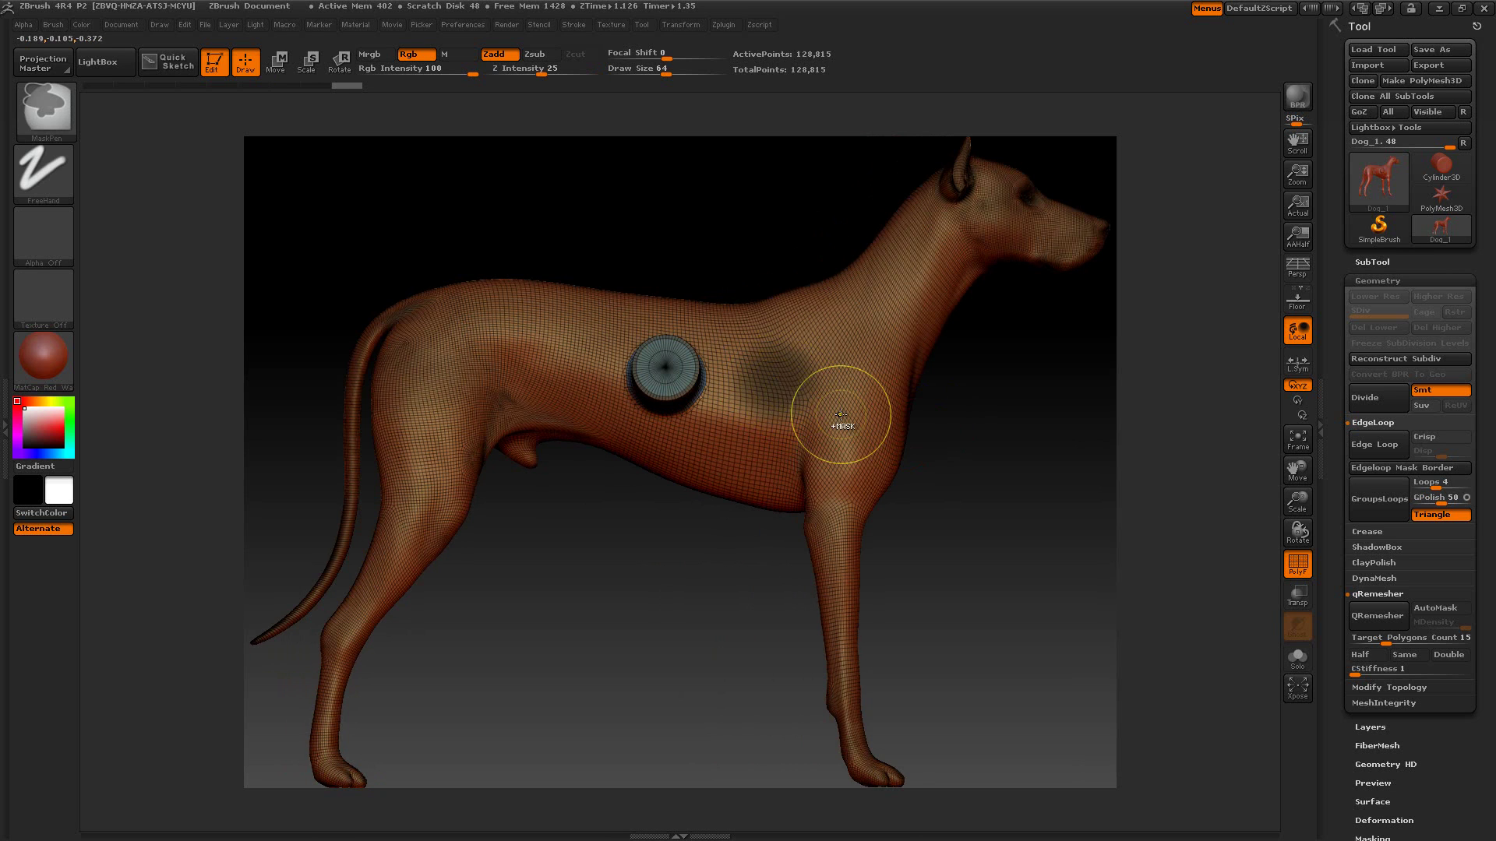
{"action": "key", "text": "ctrl+shift"}
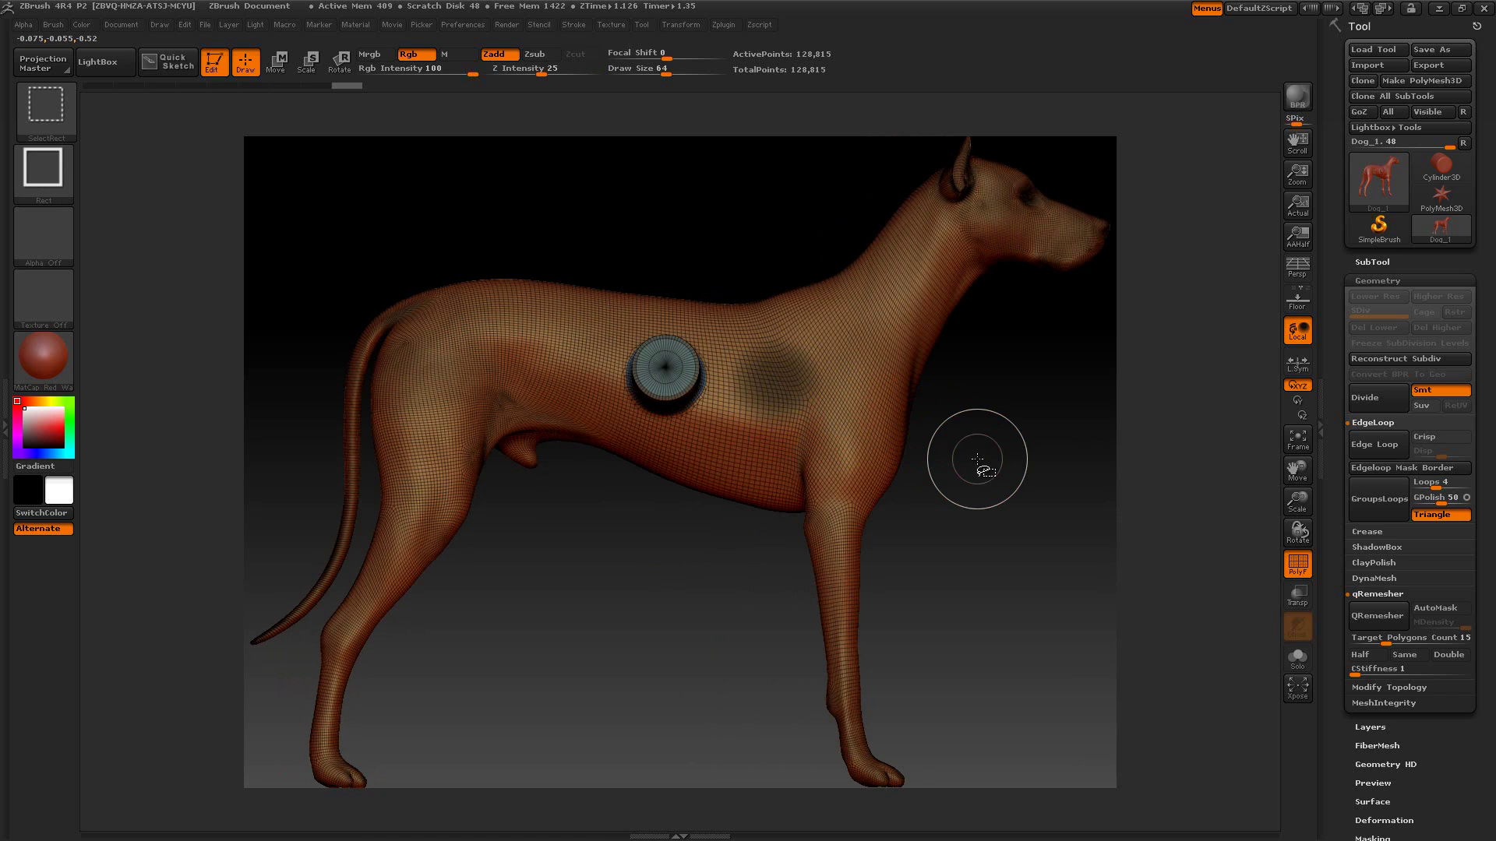
{"action": "left_click", "coordinate": [977, 460], "text": "ctrl+shift"}
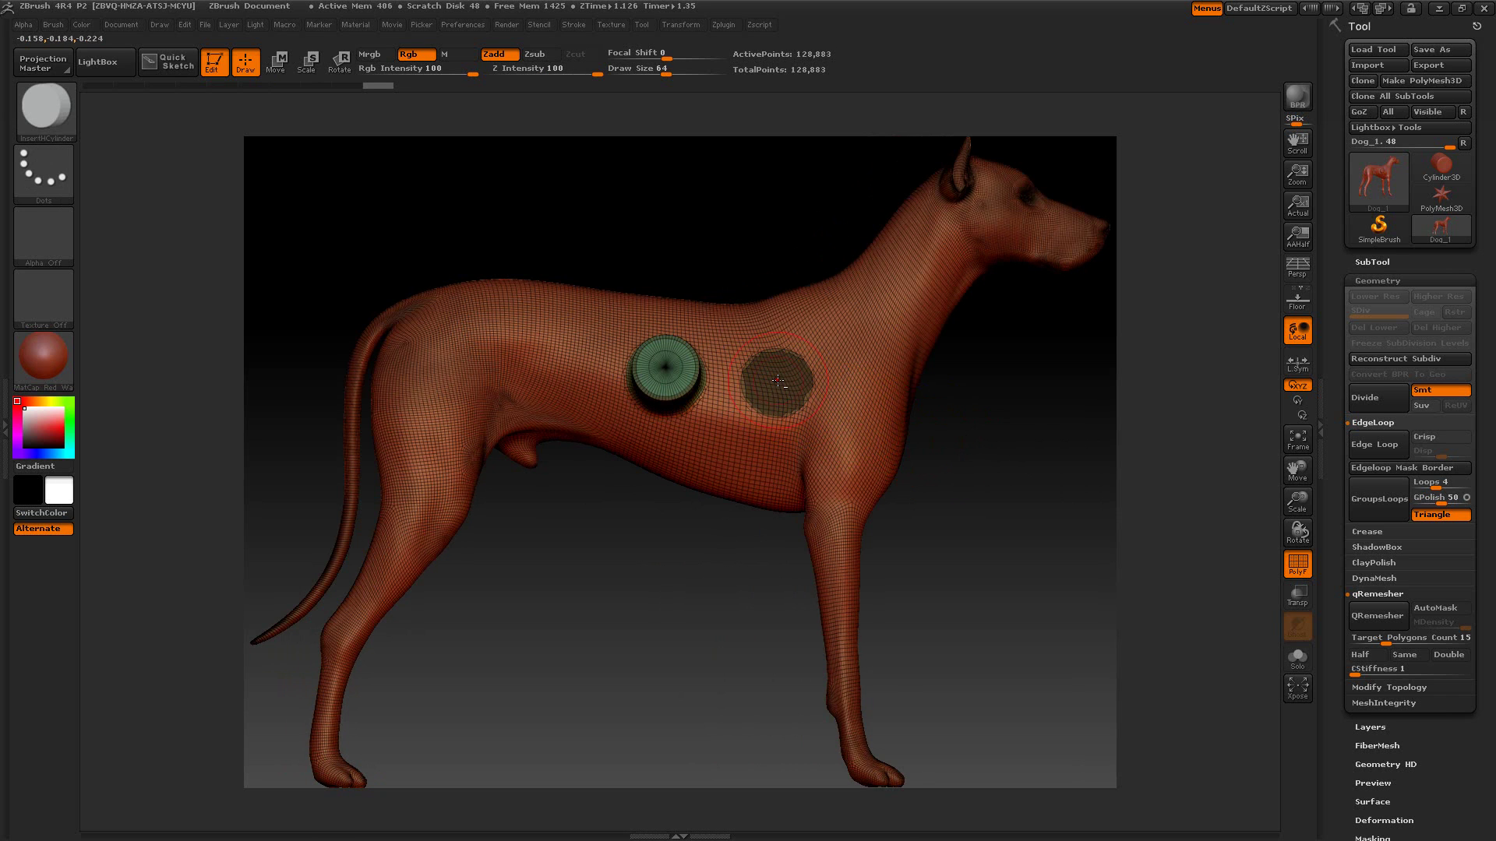
{"action": "key", "text": "ctrl+a"}
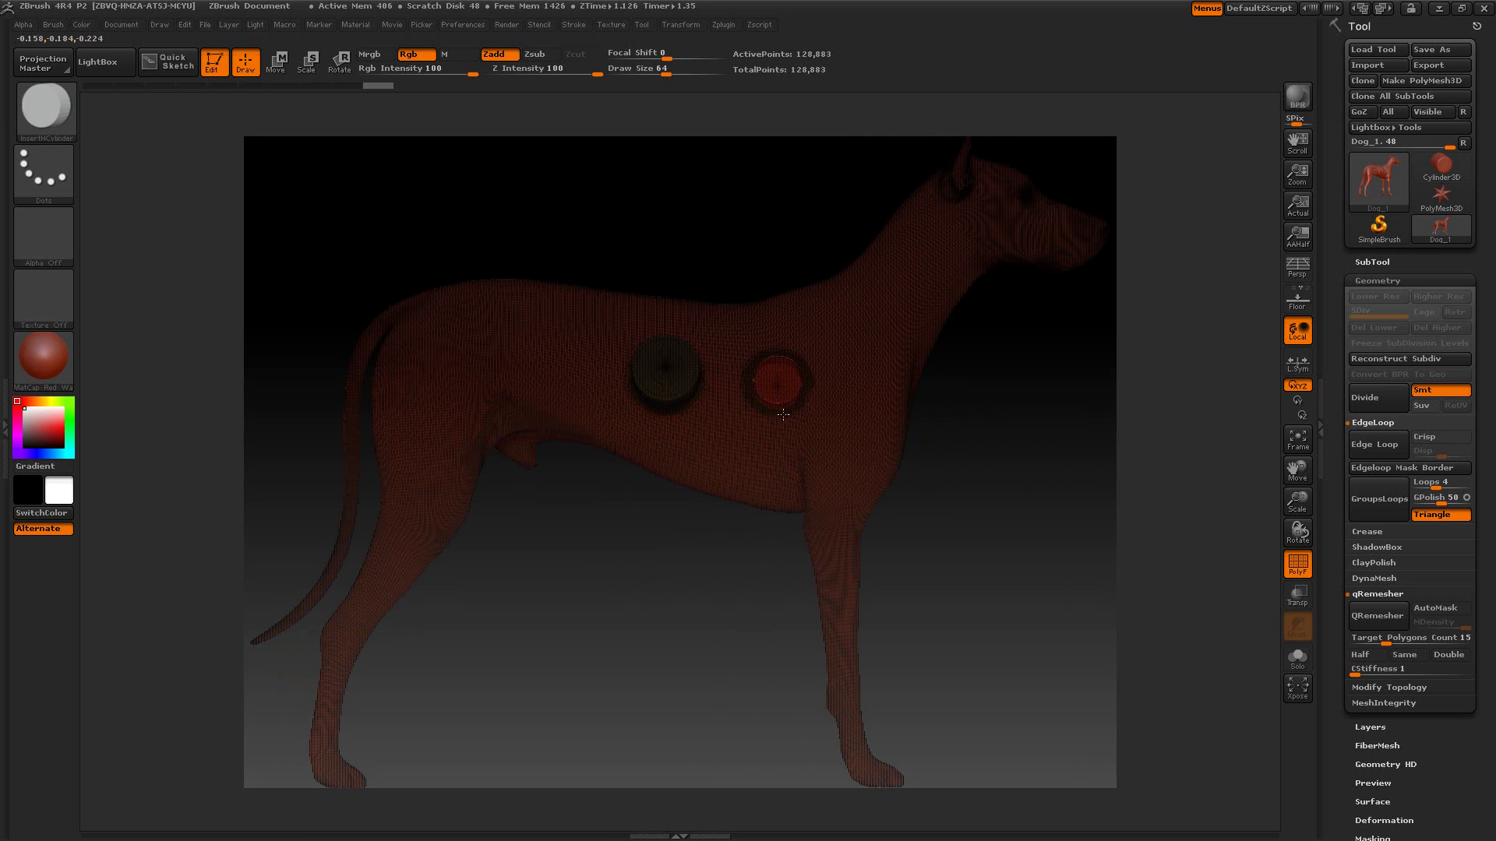
{"action": "left_click", "coordinate": [888, 460], "text": "ctrl"}
- Set in the second cylinder, clear the mask, and toggle the wireframe overlay
{"action": "mouse_move", "coordinate": [995, 535]}
{"action": "left_mouse_down"}
{"action": "mouse_move", "coordinate": [1008, 540]}
{"action": "mouse_move", "coordinate": [983, 465]}
{"action": "mouse_move", "coordinate": [1025, 600]}
{"action": "left_mouse_up"}
{"action": "left_click_drag", "start_coordinate": [988, 450], "coordinate": [1030, 596], "text": "ctrl"}
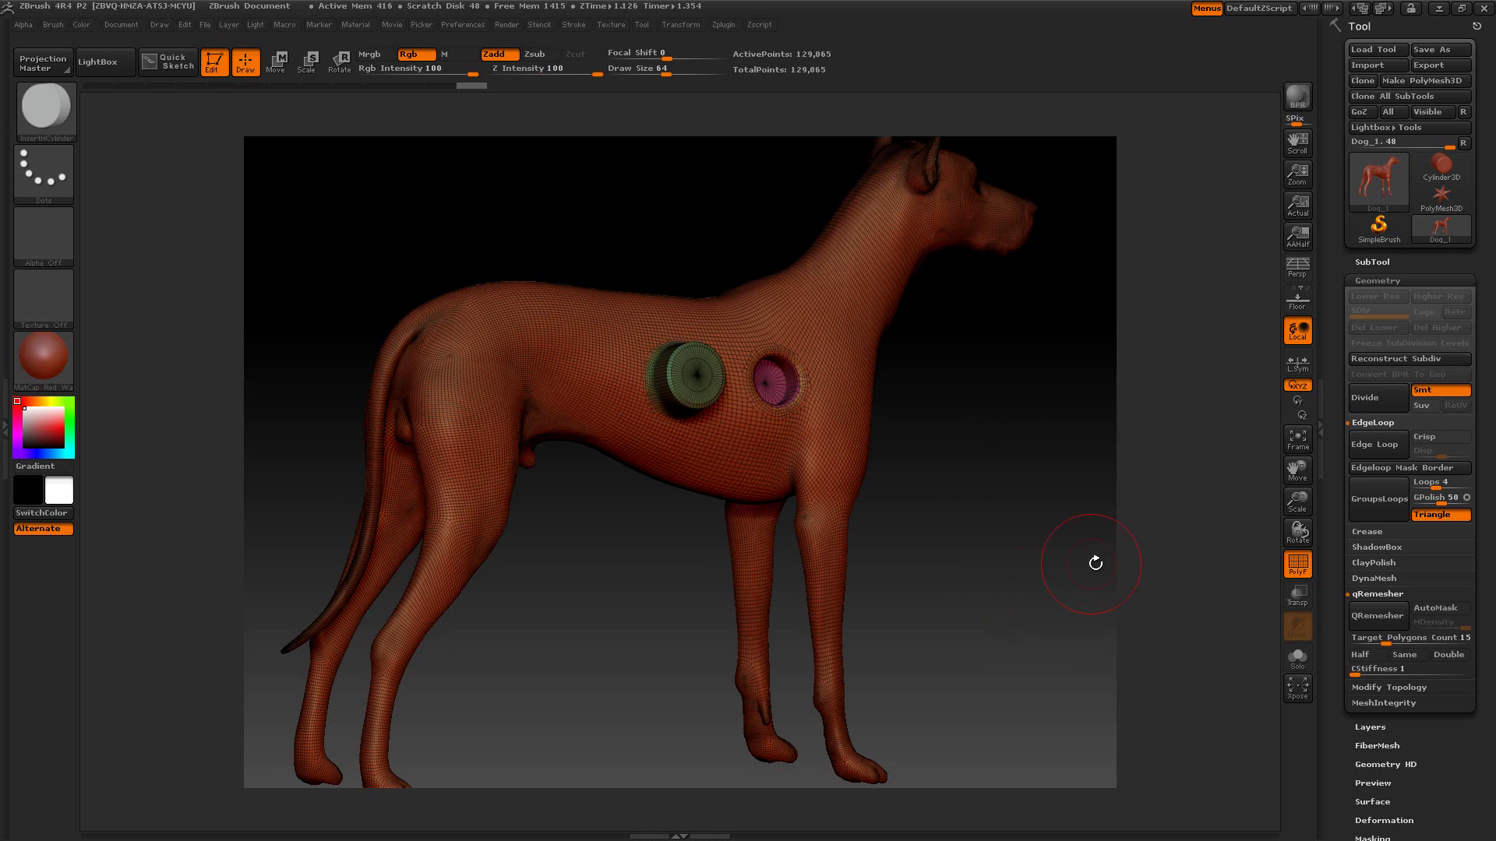
{"action": "left_click", "coordinate": [1298, 563]}
{"action": "left_click_drag", "start_coordinate": [1002, 493], "coordinate": [986, 494]}
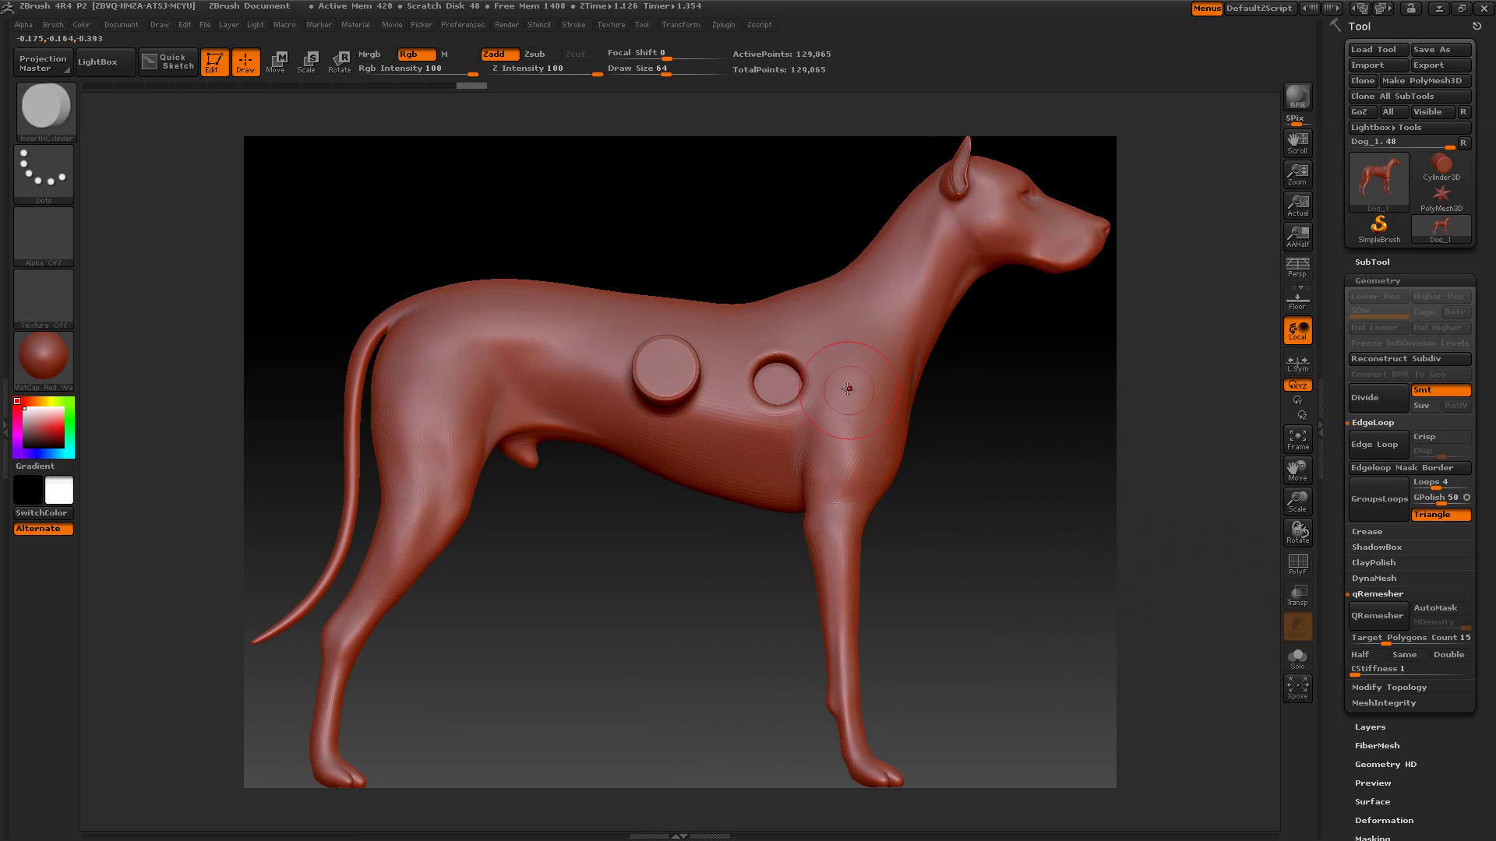
{"action": "left_click", "coordinate": [1297, 564]}
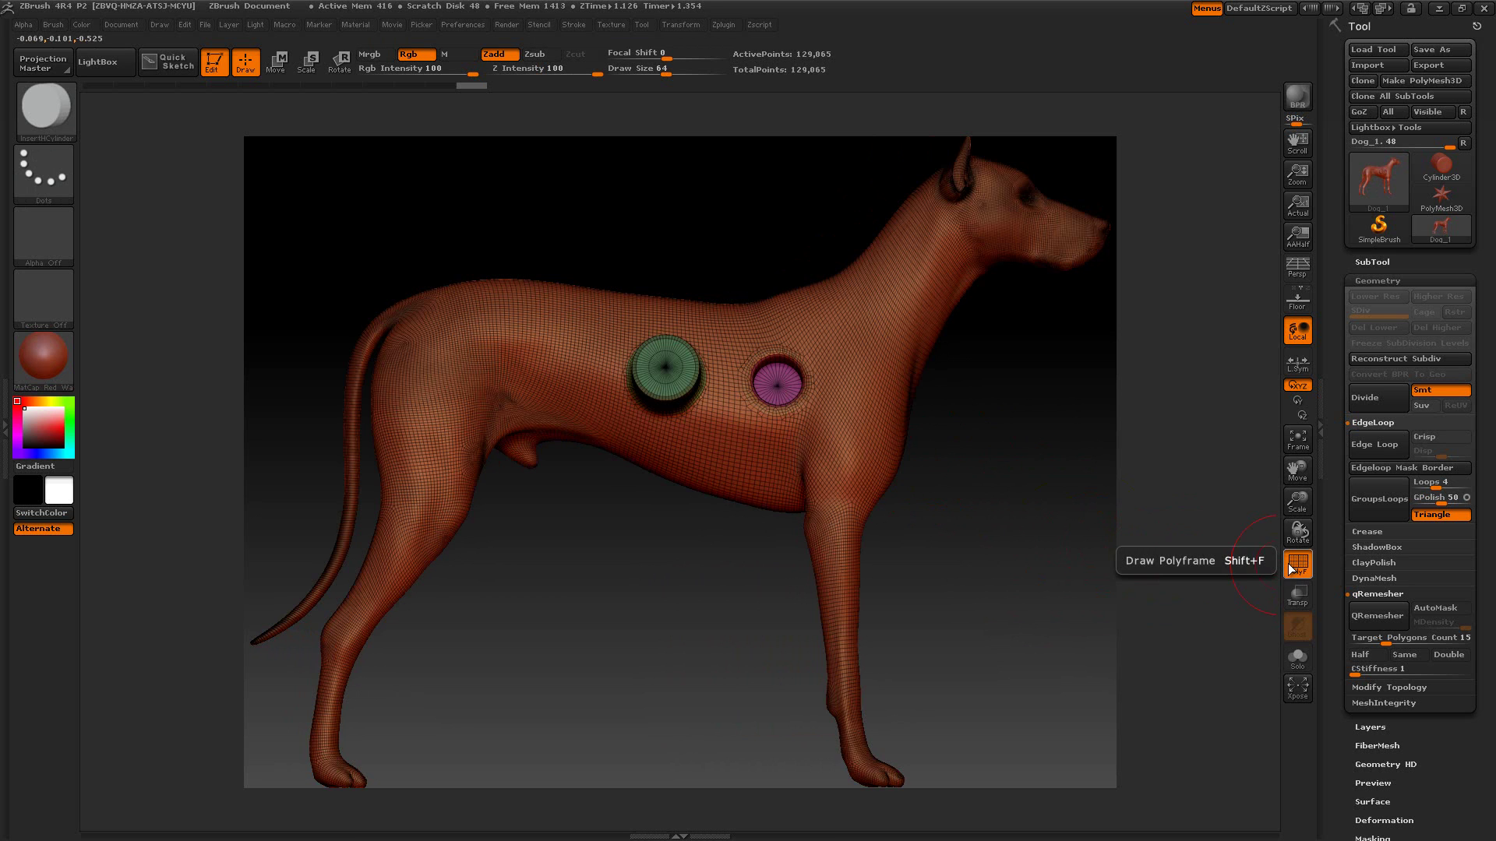
{"action": "left_click", "coordinate": [1295, 565]}
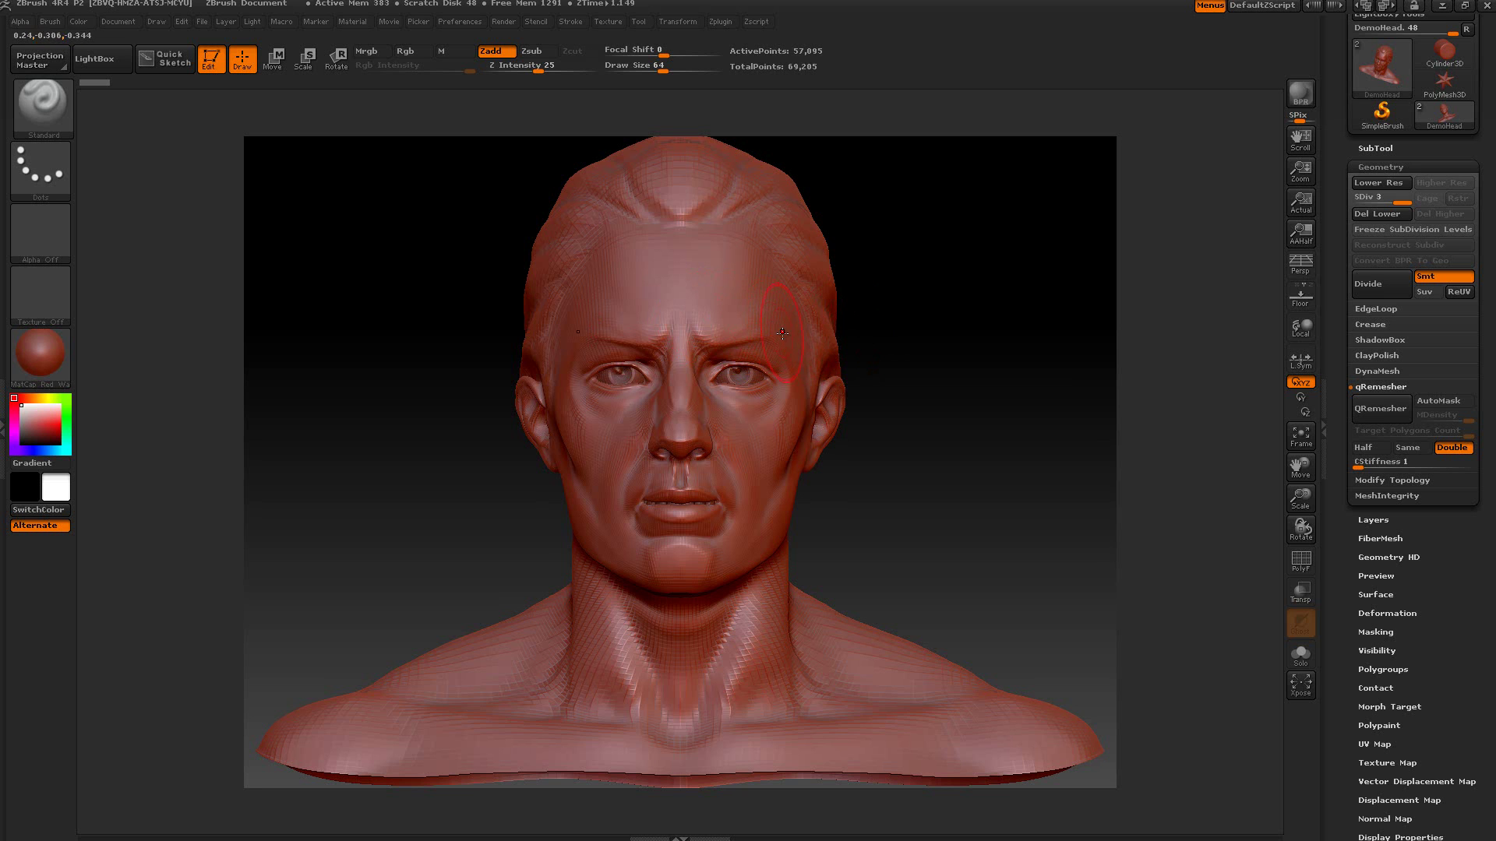
- Drop the DemoHead to subdivision level 1 and bring it back up to level 3
{"action": "left_click", "coordinate": [1358, 198]}
{"action": "left_click_drag", "start_coordinate": [1357, 197], "coordinate": [1399, 198]}
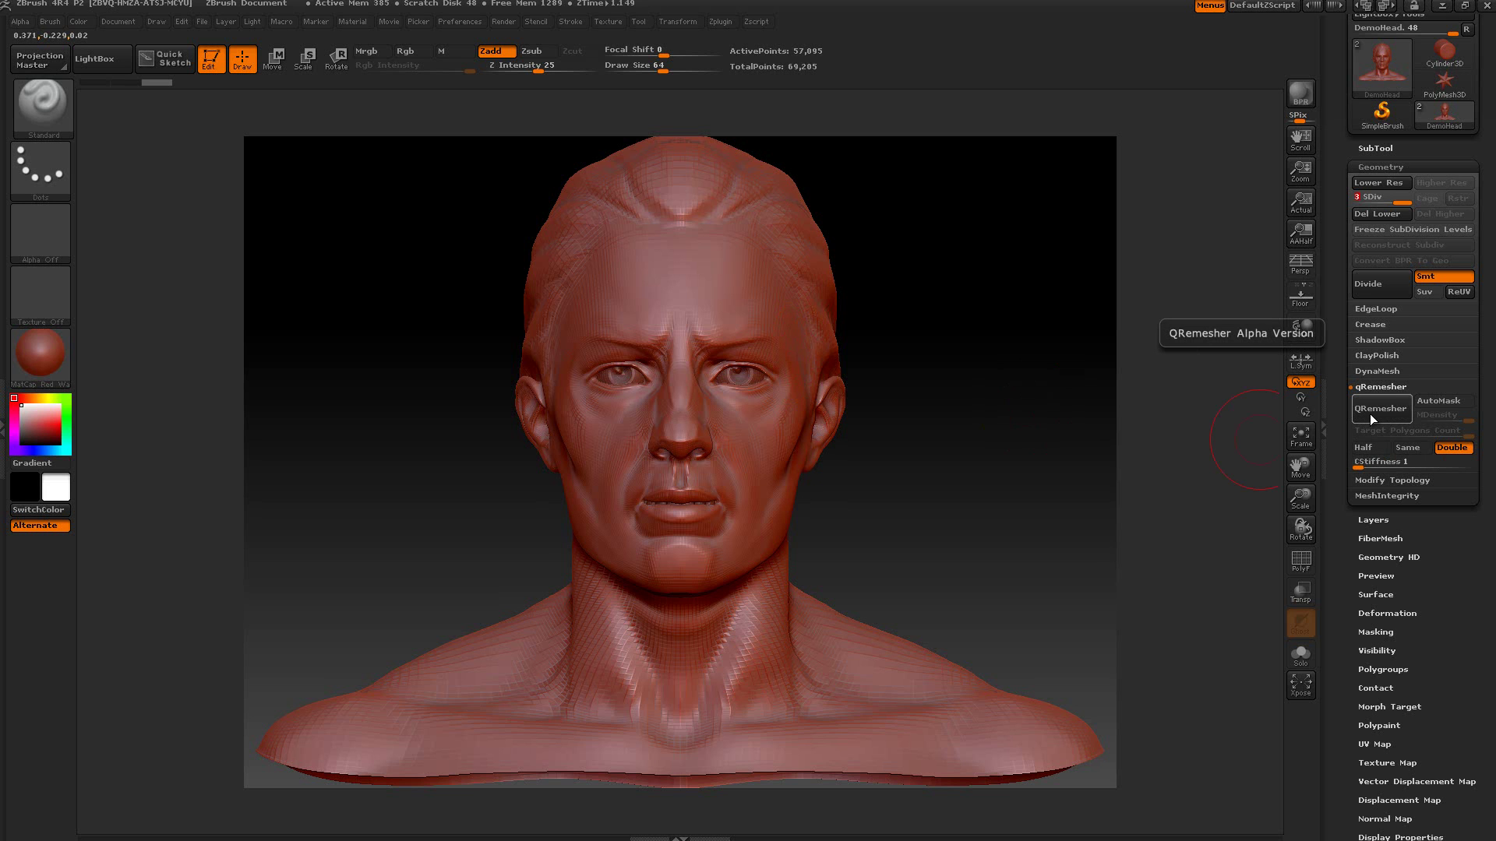
- Show the DemoHead's polyframe and polygroups and enable qRemesher AutoMask
{"action": "left_click", "coordinate": [1301, 561]}
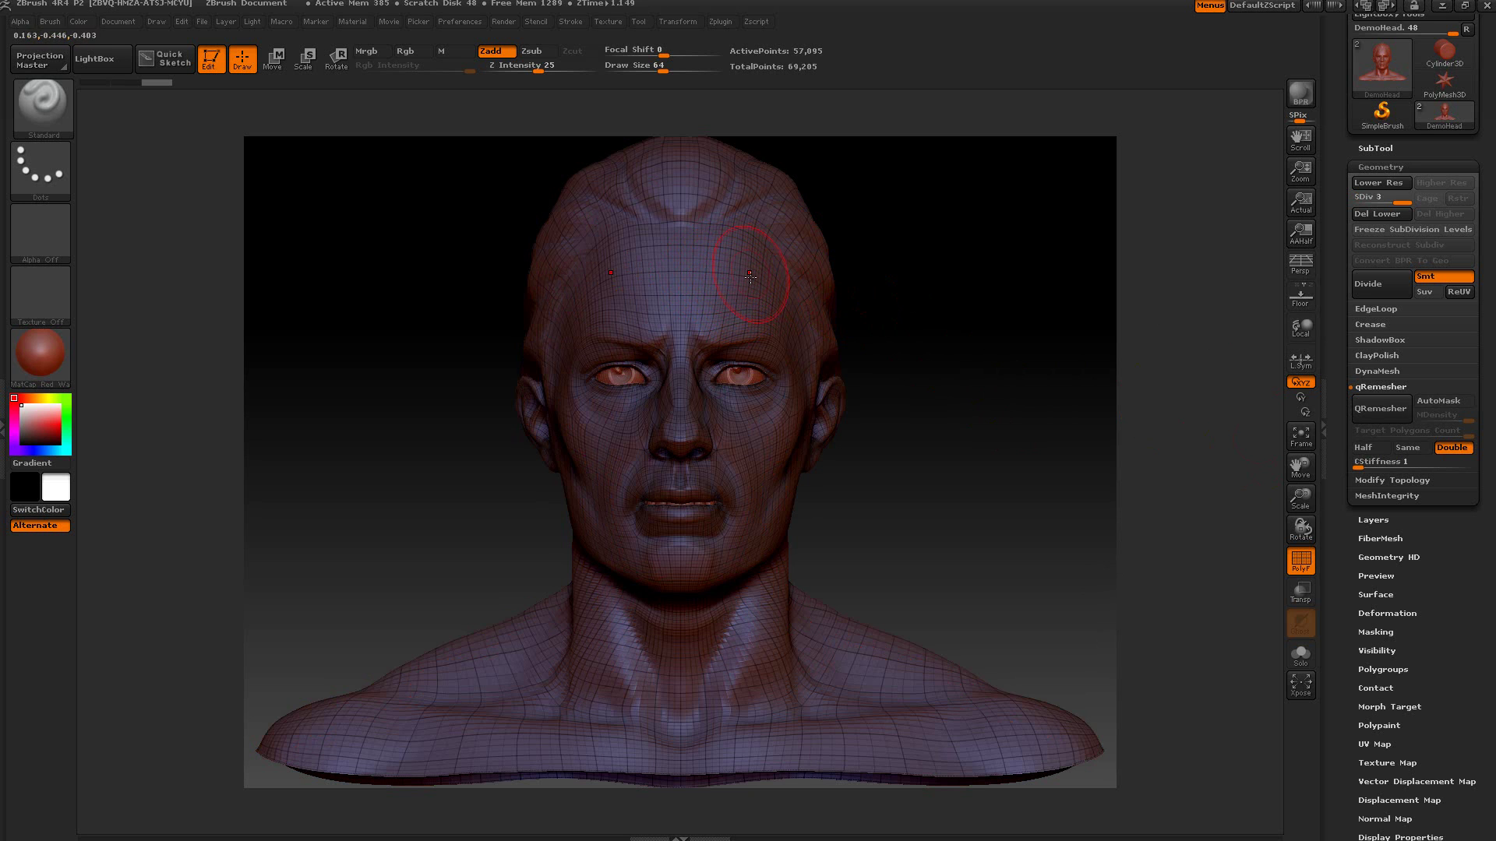
{"action": "left_click", "coordinate": [1426, 402]}
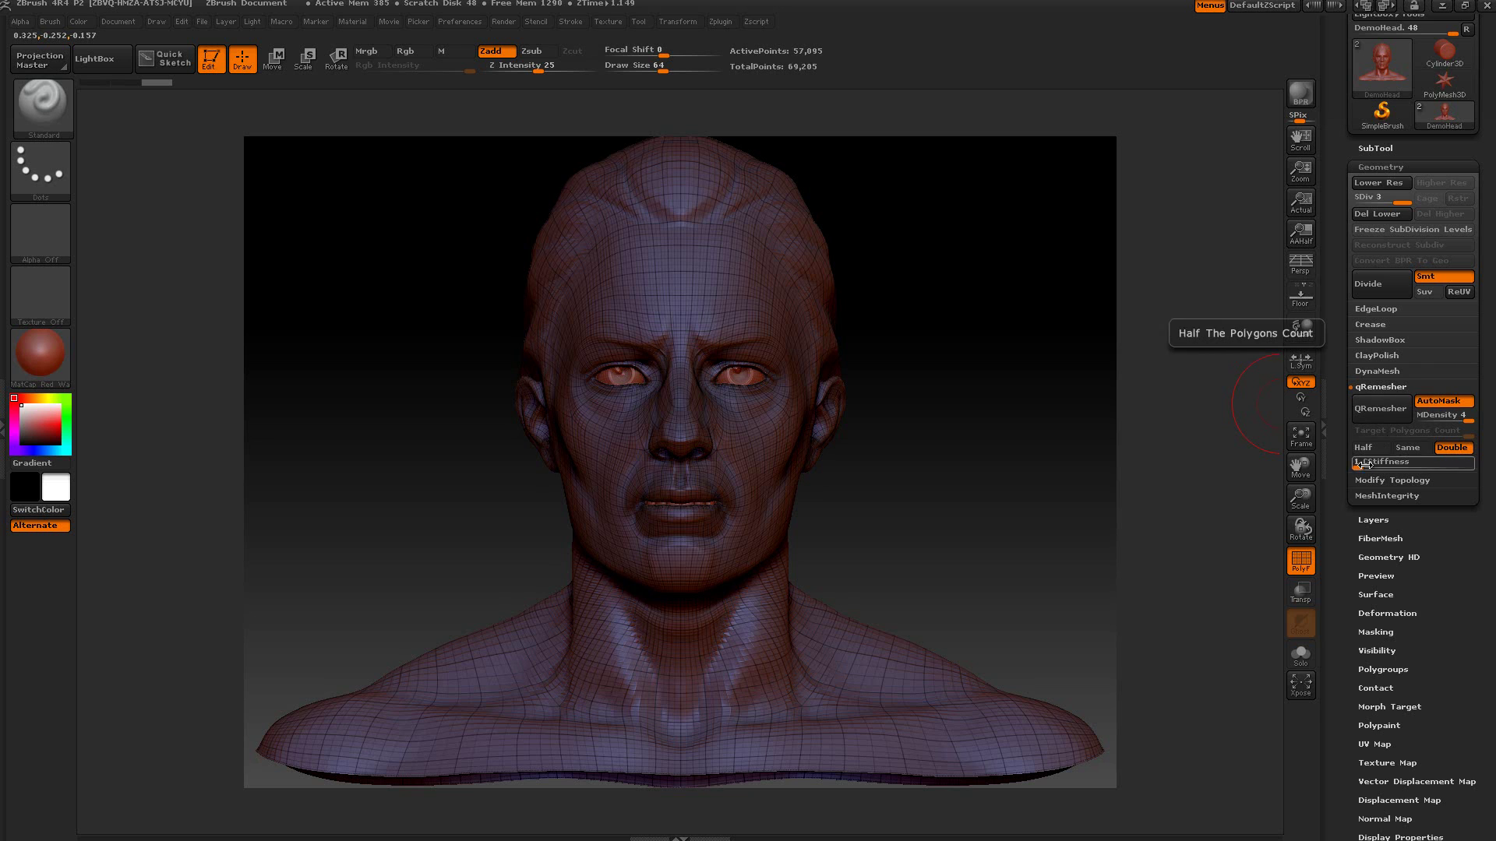
{"action": "left_click_drag", "start_coordinate": [1350, 532], "coordinate": [1339, 429]}
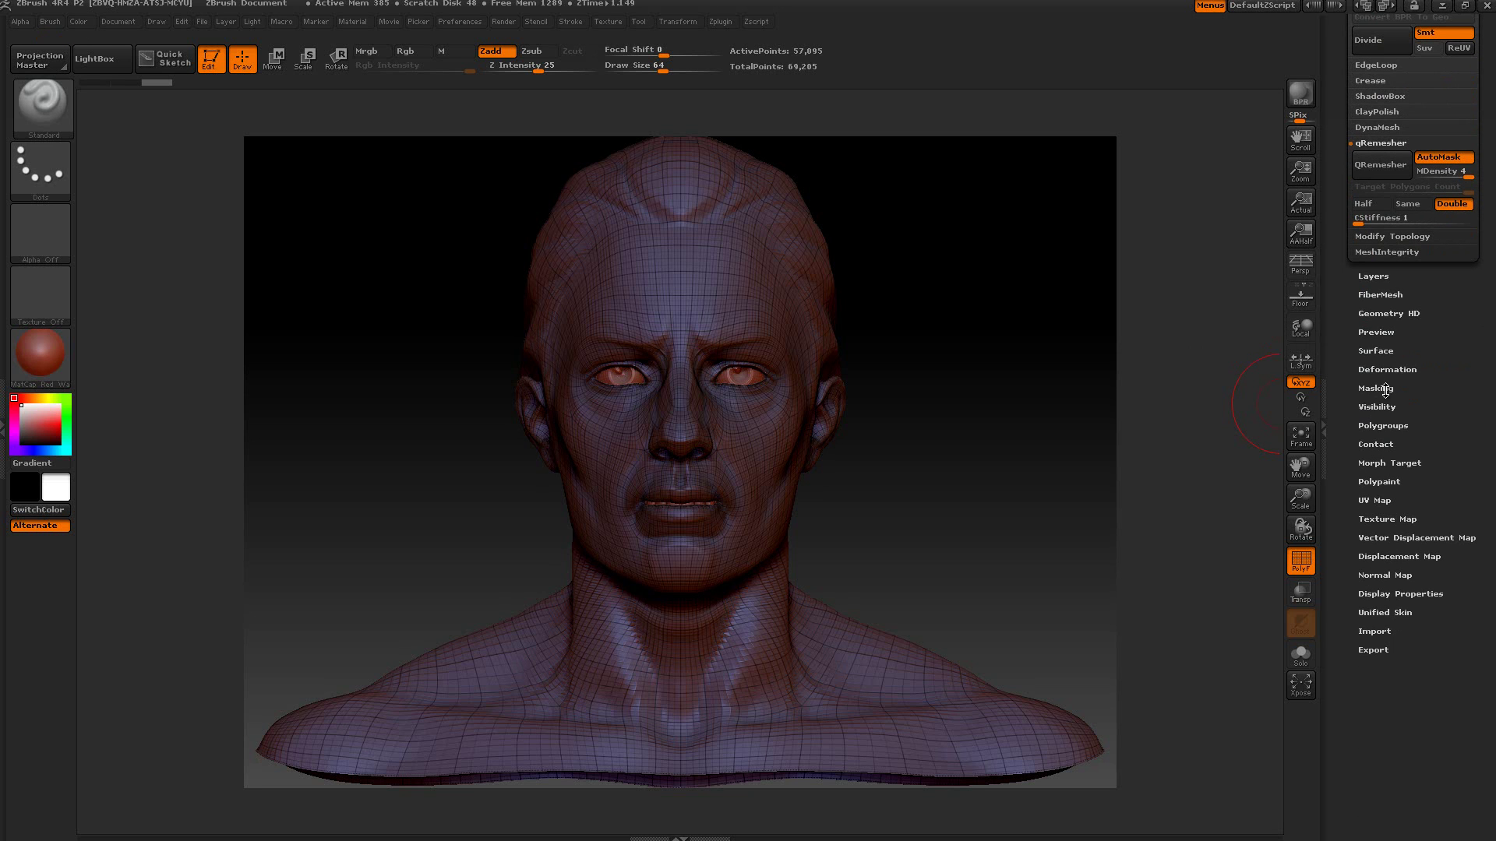
- Apply Mask PeaksAndValleys to the DemoHead from the Tool > Masking panel
{"action": "left_click", "coordinate": [1376, 388]}
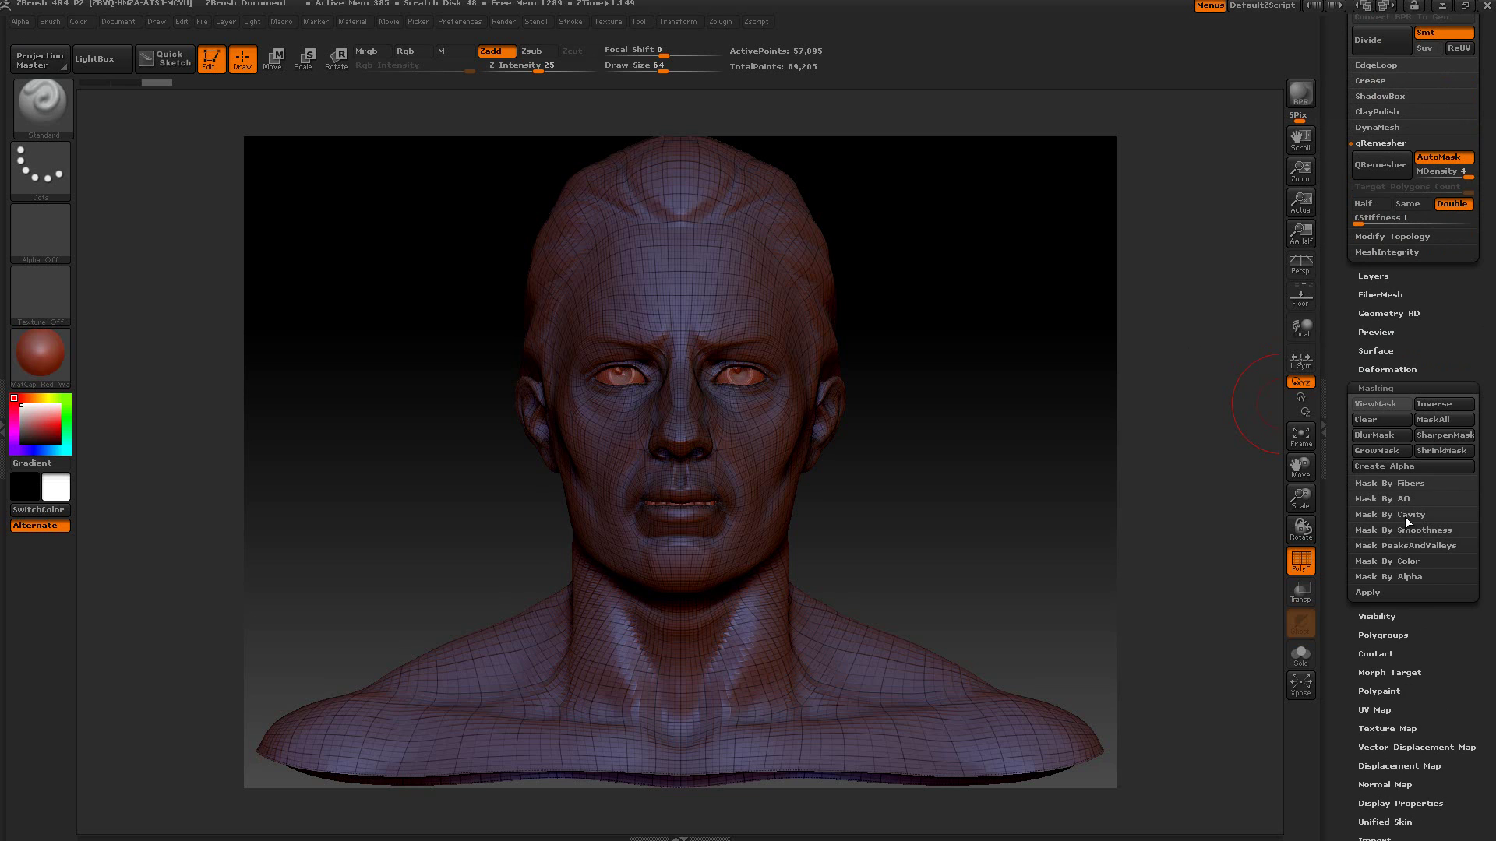
{"action": "left_click", "coordinate": [1411, 546]}
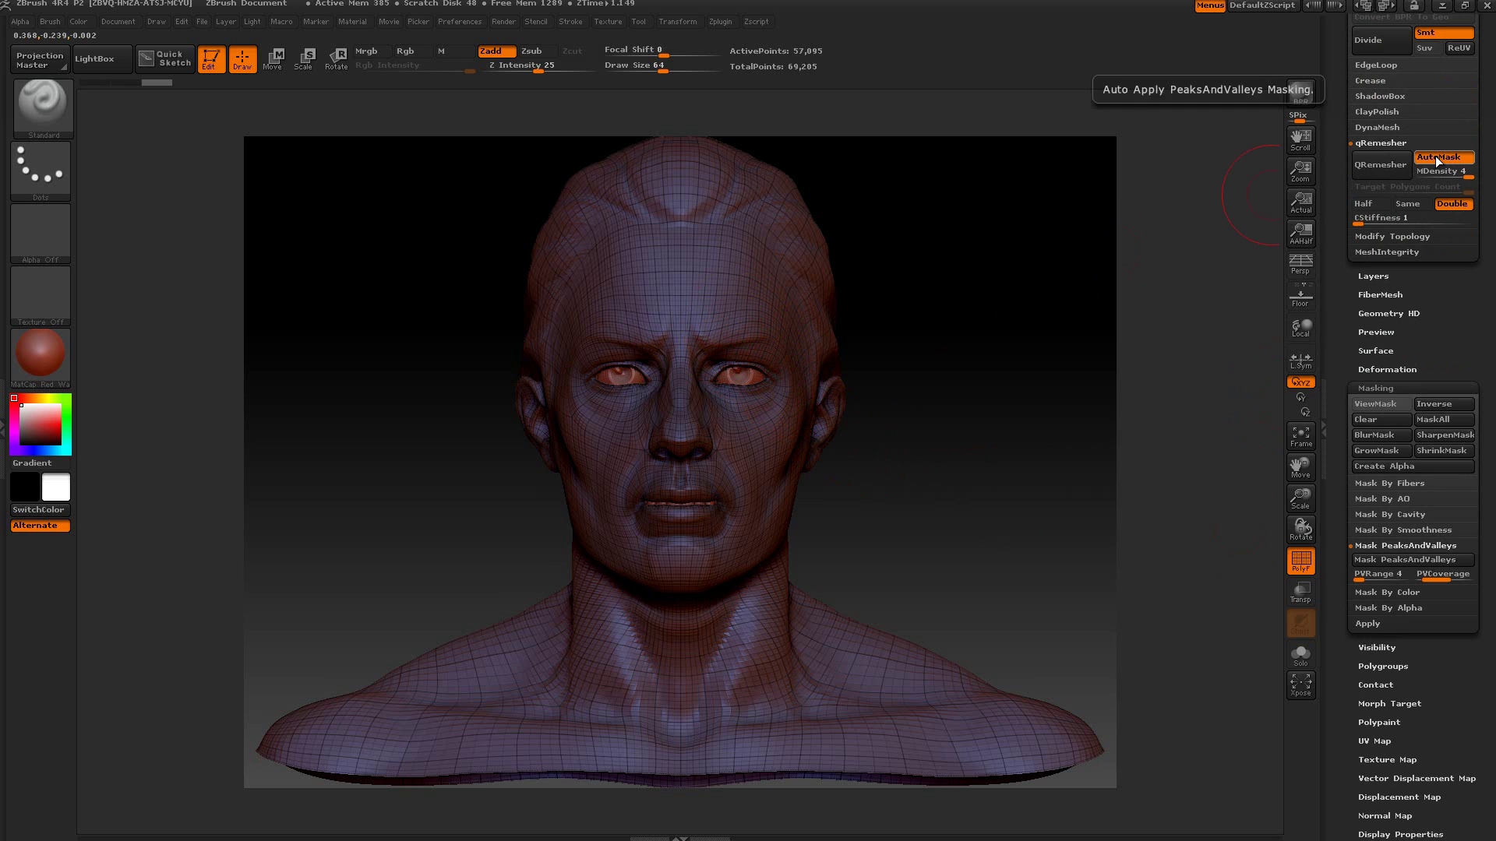
{"action": "left_click", "coordinate": [1396, 559]}
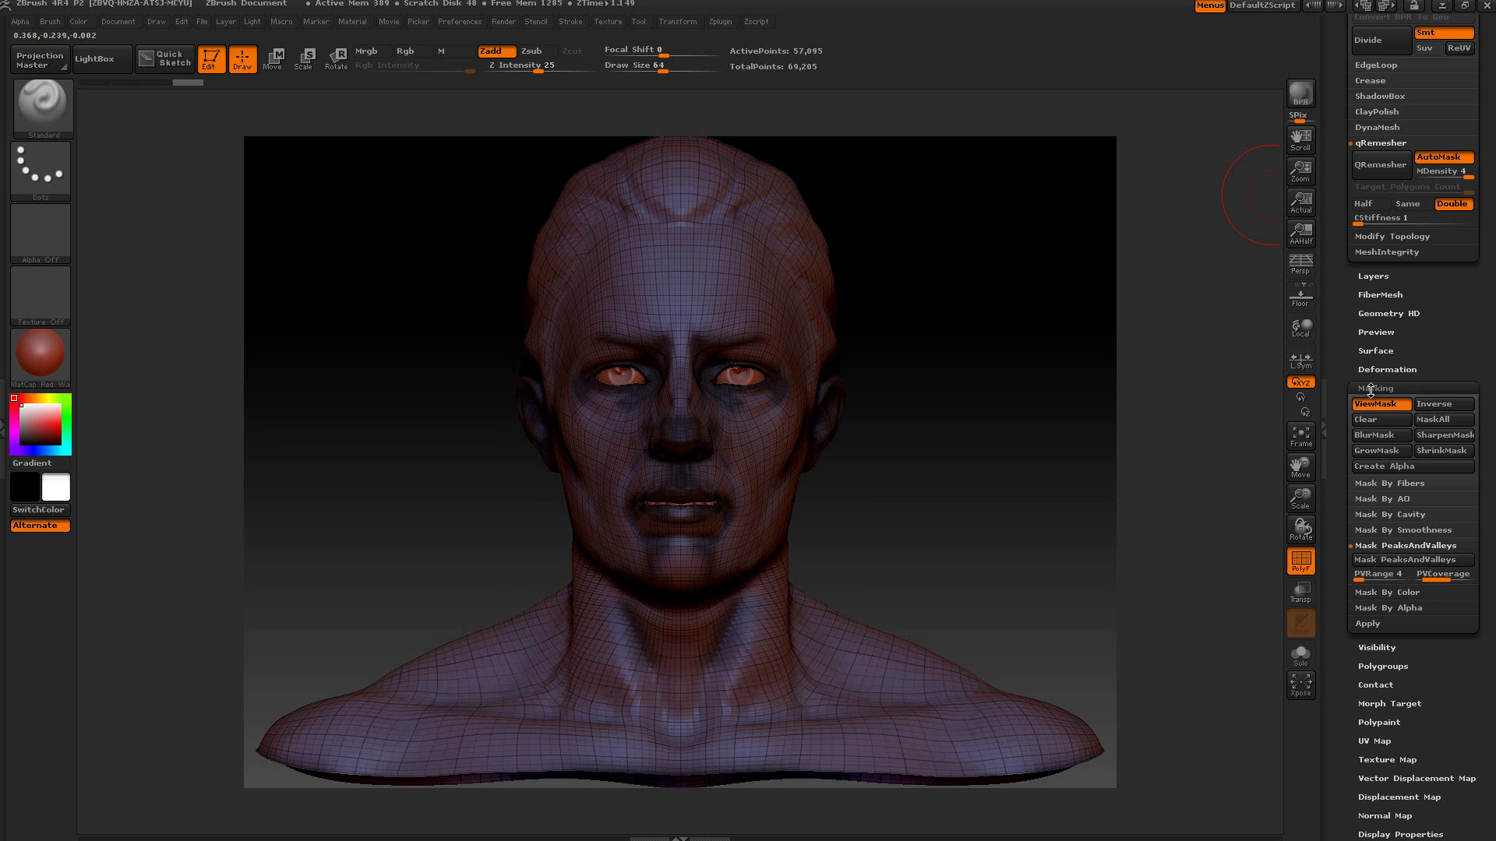
{"action": "left_click", "coordinate": [1370, 389]}
{"action": "left_click_drag", "start_coordinate": [971, 417], "coordinate": [1005, 407]}
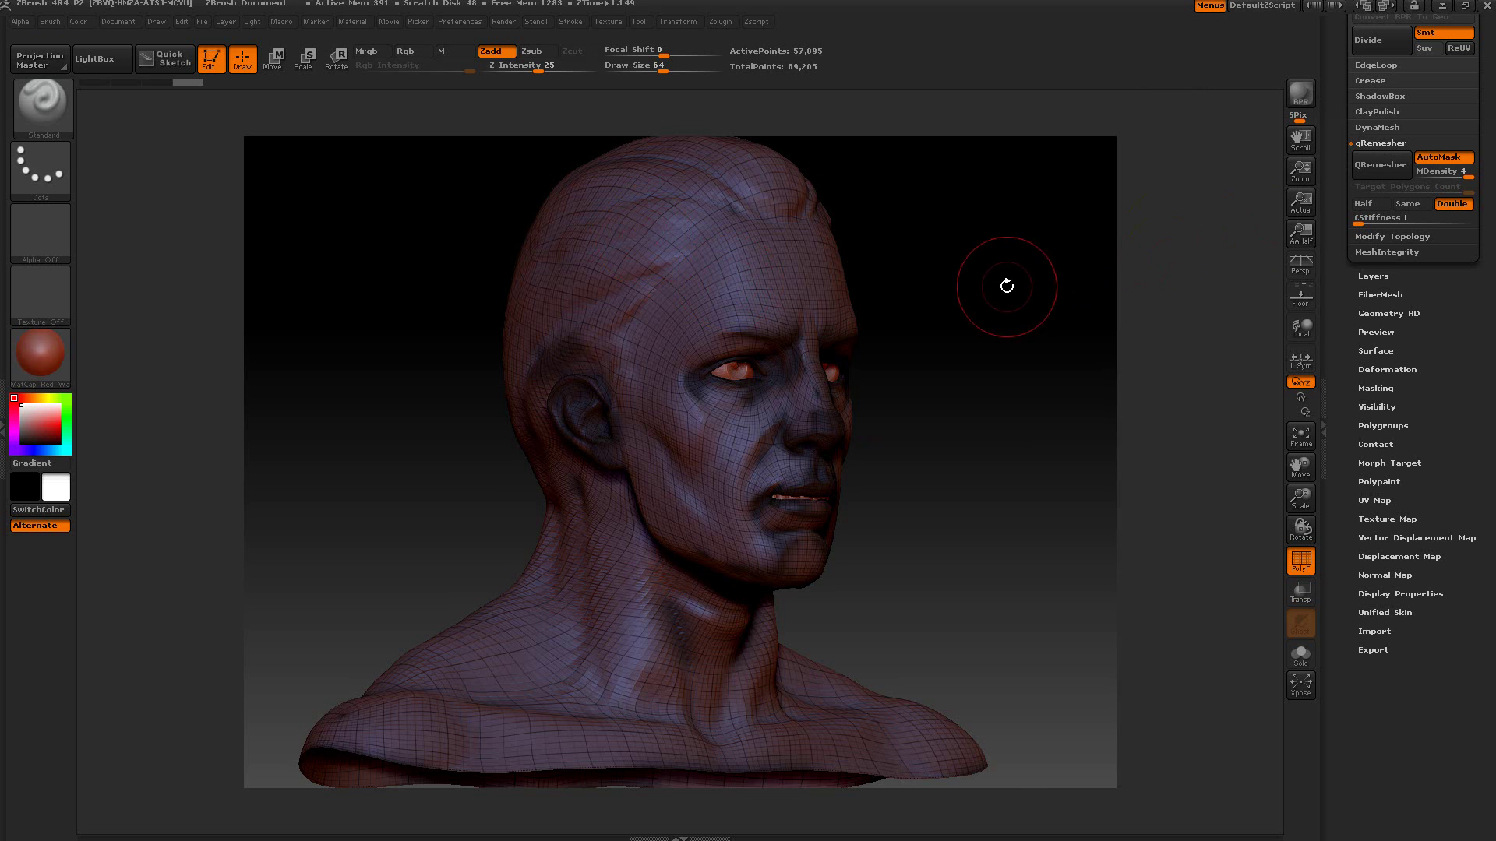
- Paint a mask around the ear and set qRemesher's mask density to 4
{"action": "key", "text": "ctrl"}
{"action": "left_click_drag", "start_coordinate": [1038, 343], "coordinate": [1050, 347]}
{"action": "mouse_move", "coordinate": [709, 420]}
{"action": "left_mouse_down", "text": "ctrl"}
{"action": "mouse_move", "coordinate": [693, 380]}
{"action": "mouse_move", "coordinate": [697, 435]}
{"action": "mouse_move", "coordinate": [732, 441]}
{"action": "mouse_move", "coordinate": [710, 377]}
{"action": "mouse_move", "coordinate": [694, 414]}
{"action": "left_mouse_up", "text": "ctrl"}
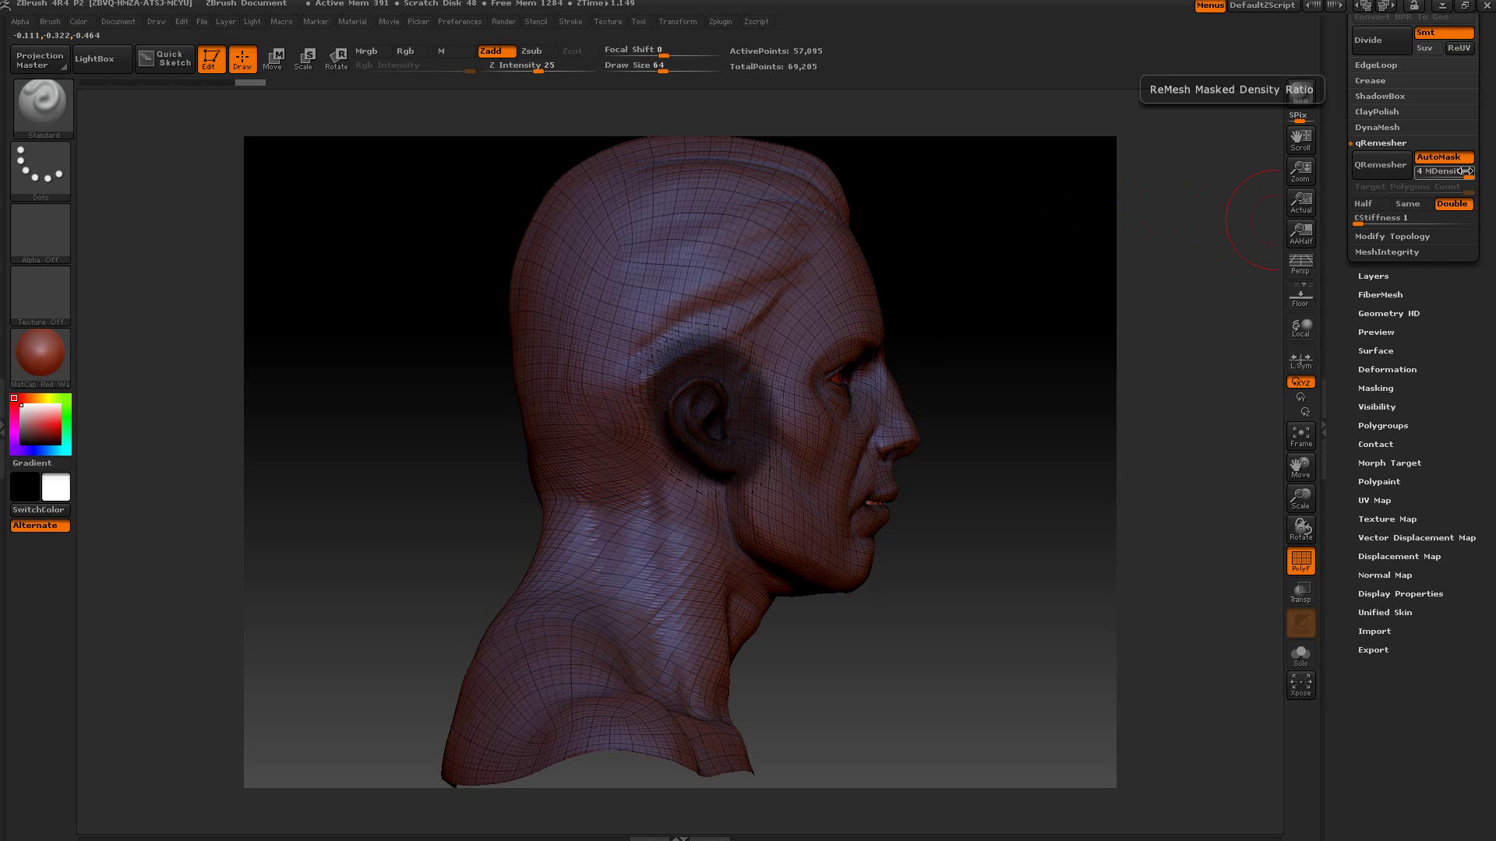
{"action": "left_click_drag", "start_coordinate": [1466, 171], "coordinate": [1432, 171]}
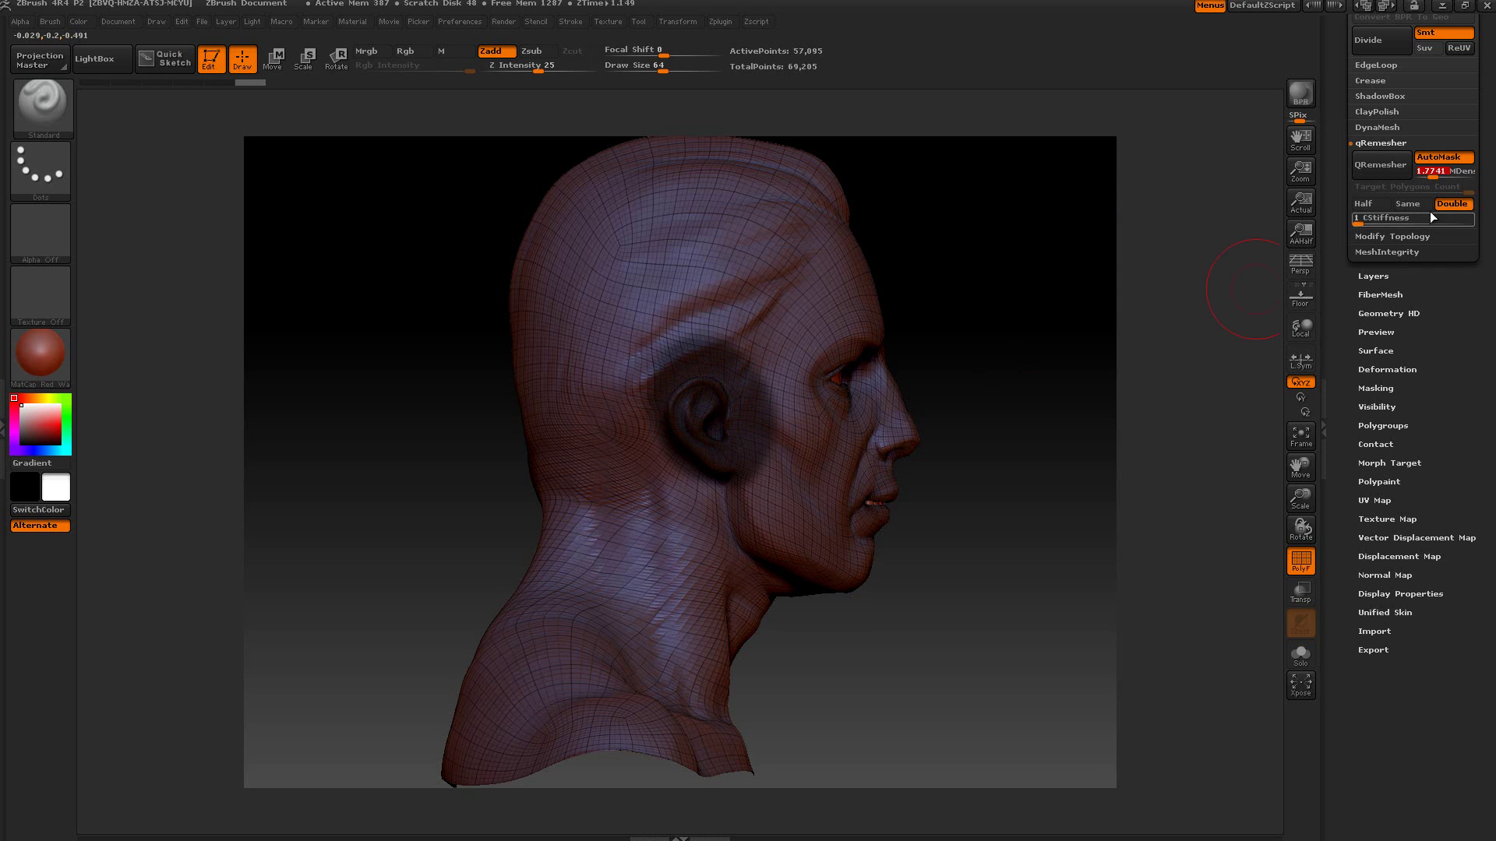
{"action": "type", "text": "4"}
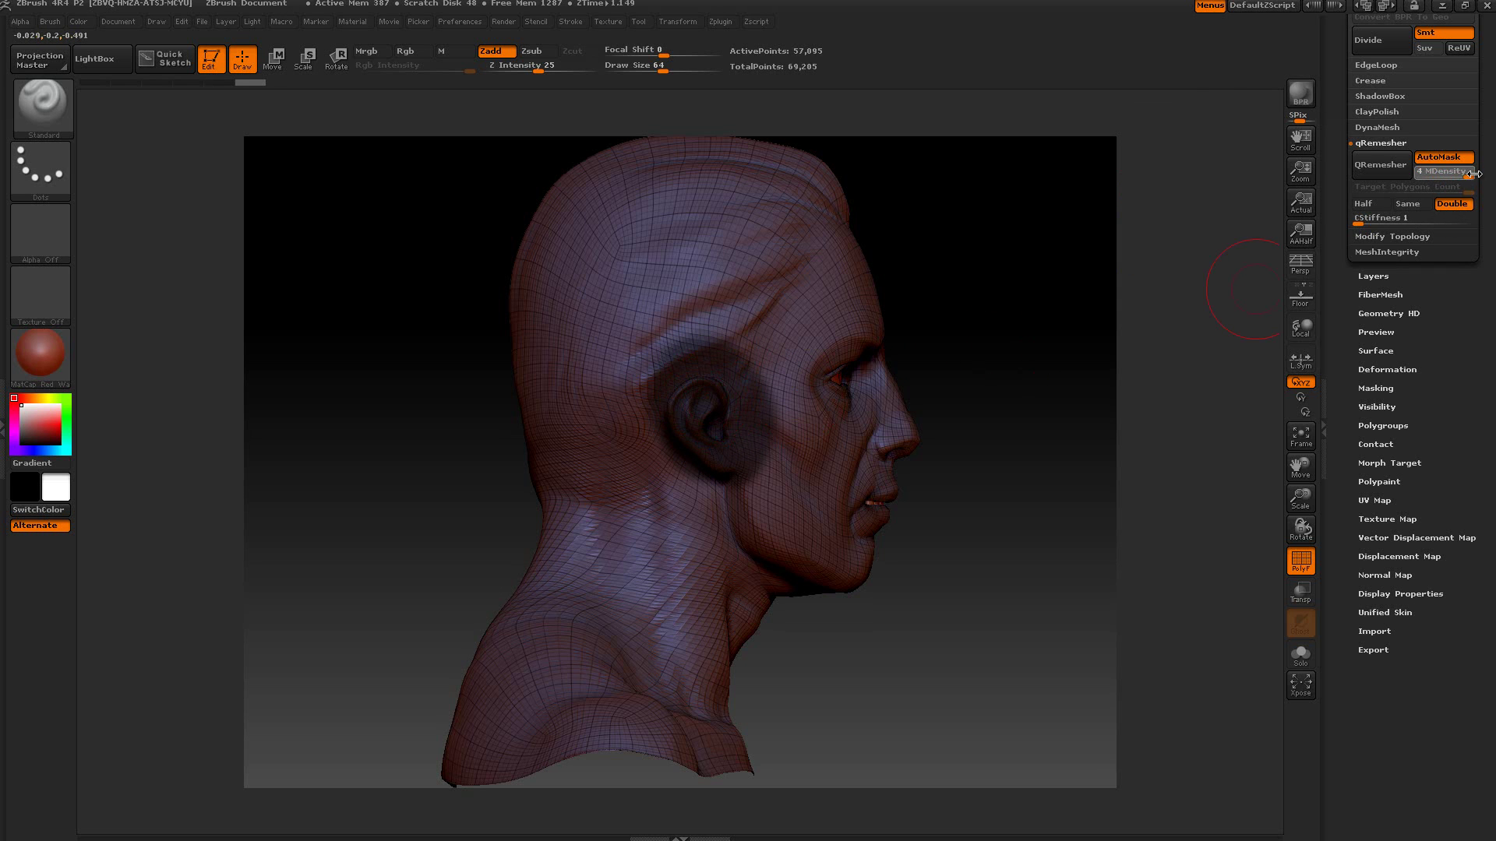
{"action": "key", "text": "Return"}
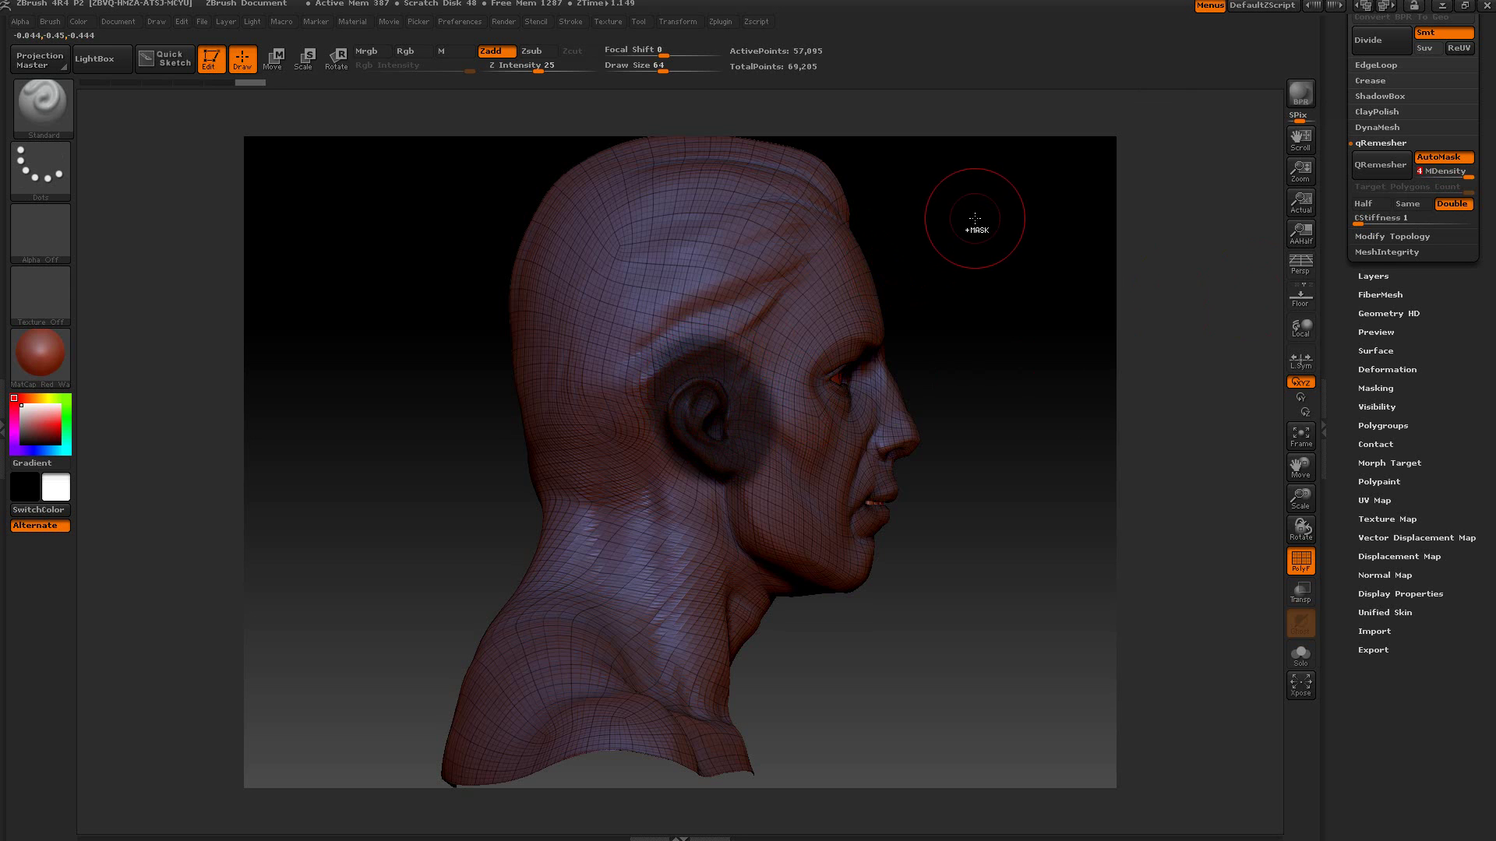
- Undo the ear mask and drop the head to subdivision level 1
{"action": "key", "text": "ctrl+z"}
{"action": "left_click_drag", "start_coordinate": [1024, 313], "coordinate": [968, 313]}
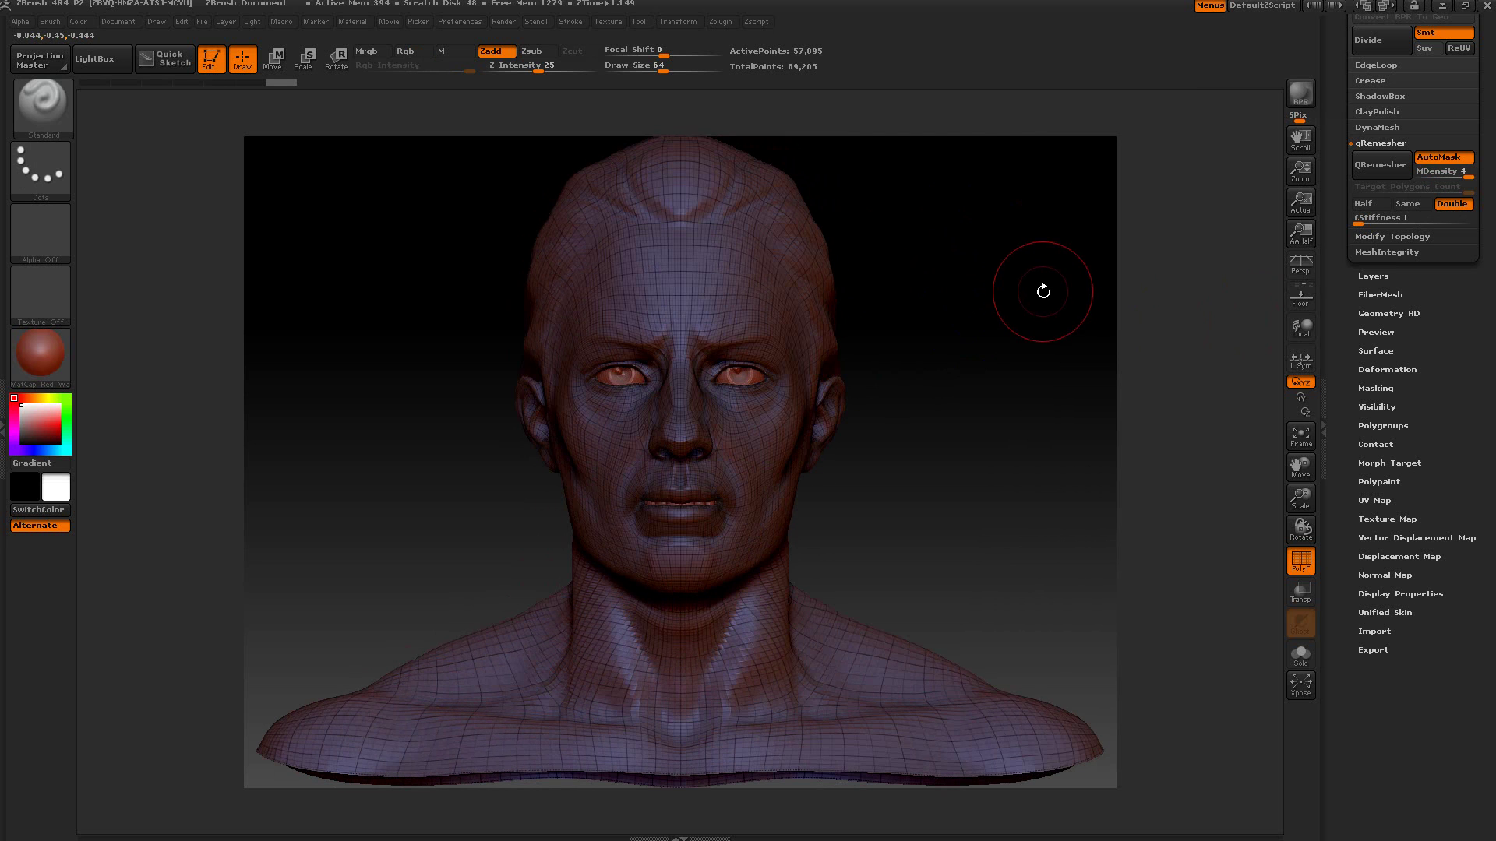
{"action": "left_click_drag", "start_coordinate": [1340, 125], "coordinate": [1345, 216]}
{"action": "left_click_drag", "start_coordinate": [1385, 145], "coordinate": [1348, 143]}
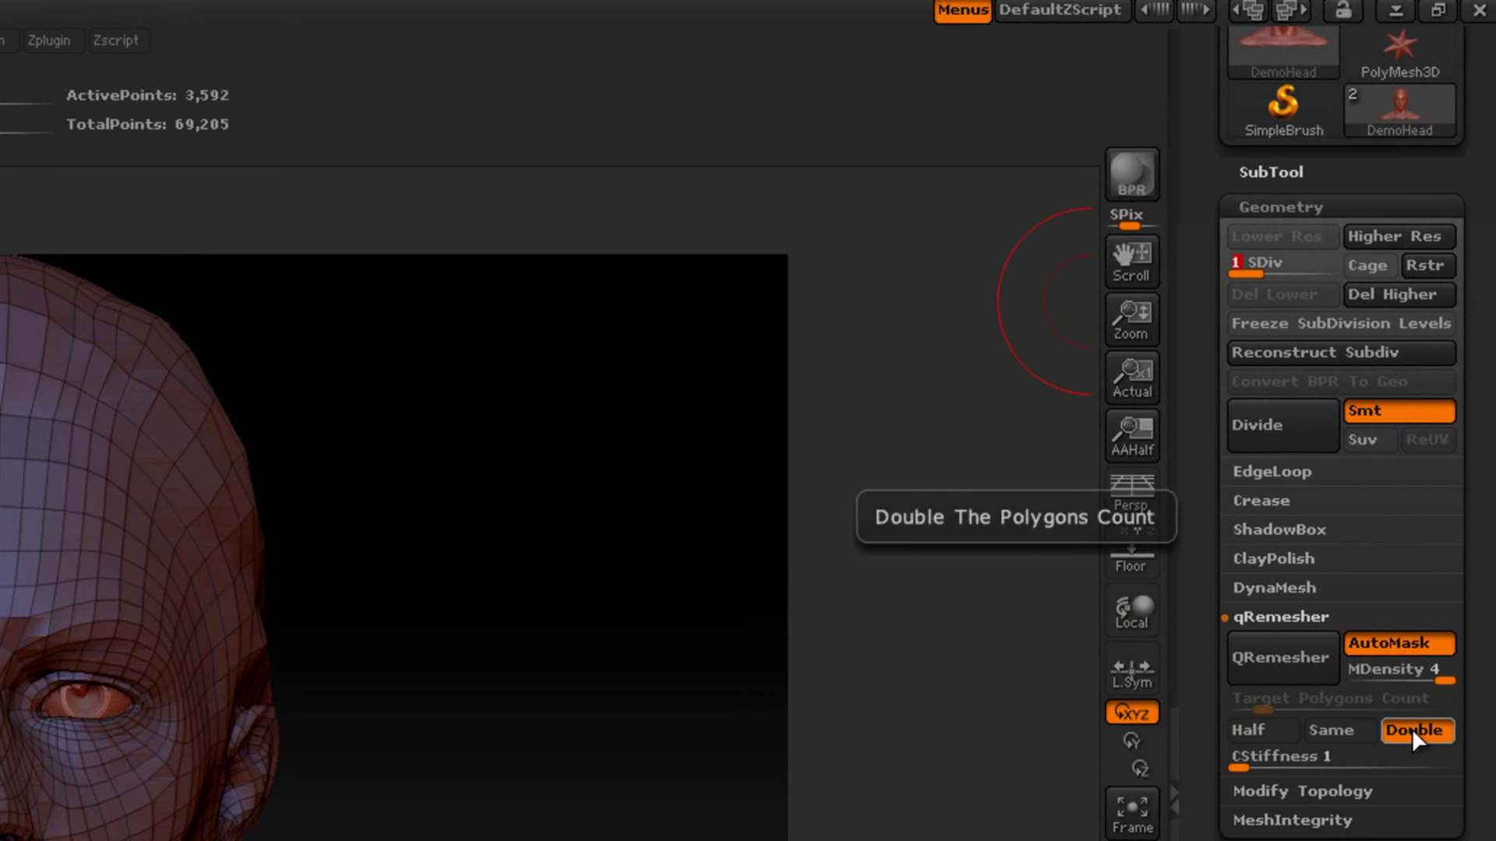
- Set qRemesher's target polygon count to Same and return the head to subdivision level 3
{"action": "left_click", "coordinate": [1251, 731]}
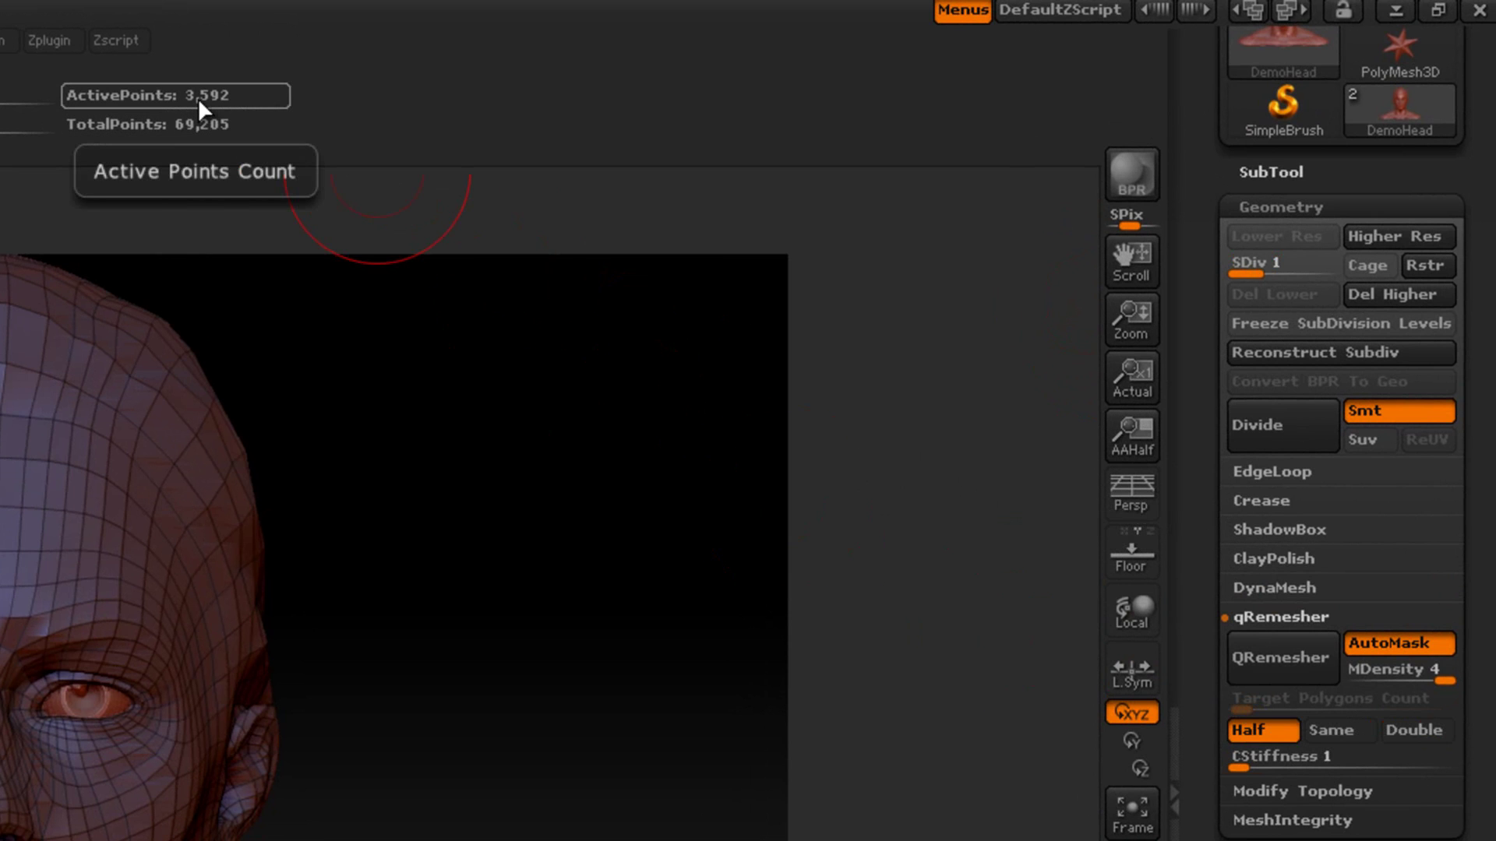
{"action": "left_click", "coordinate": [1310, 730]}
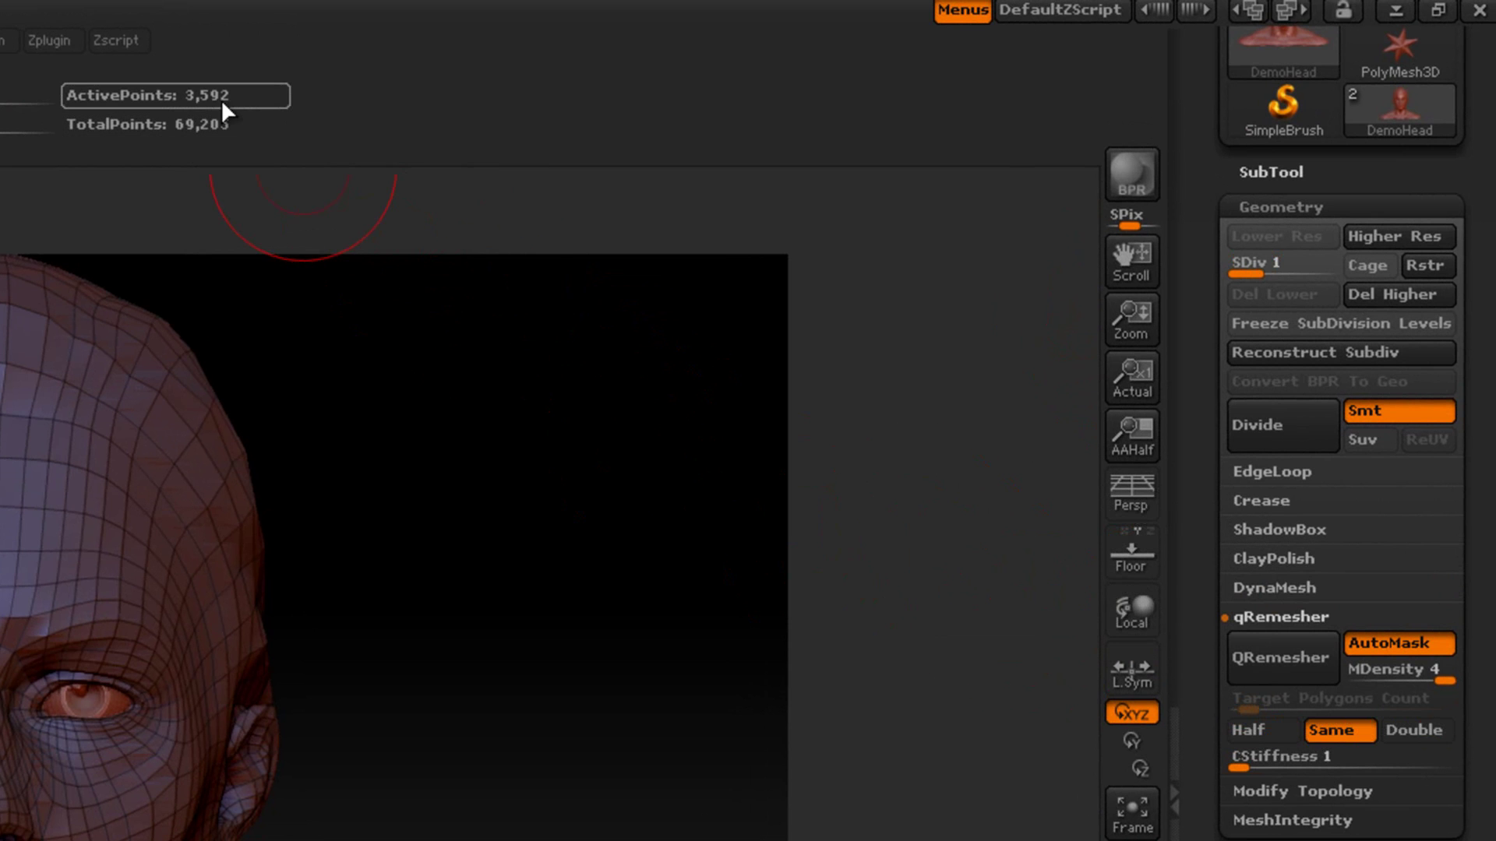
{"action": "left_click", "coordinate": [1329, 729]}
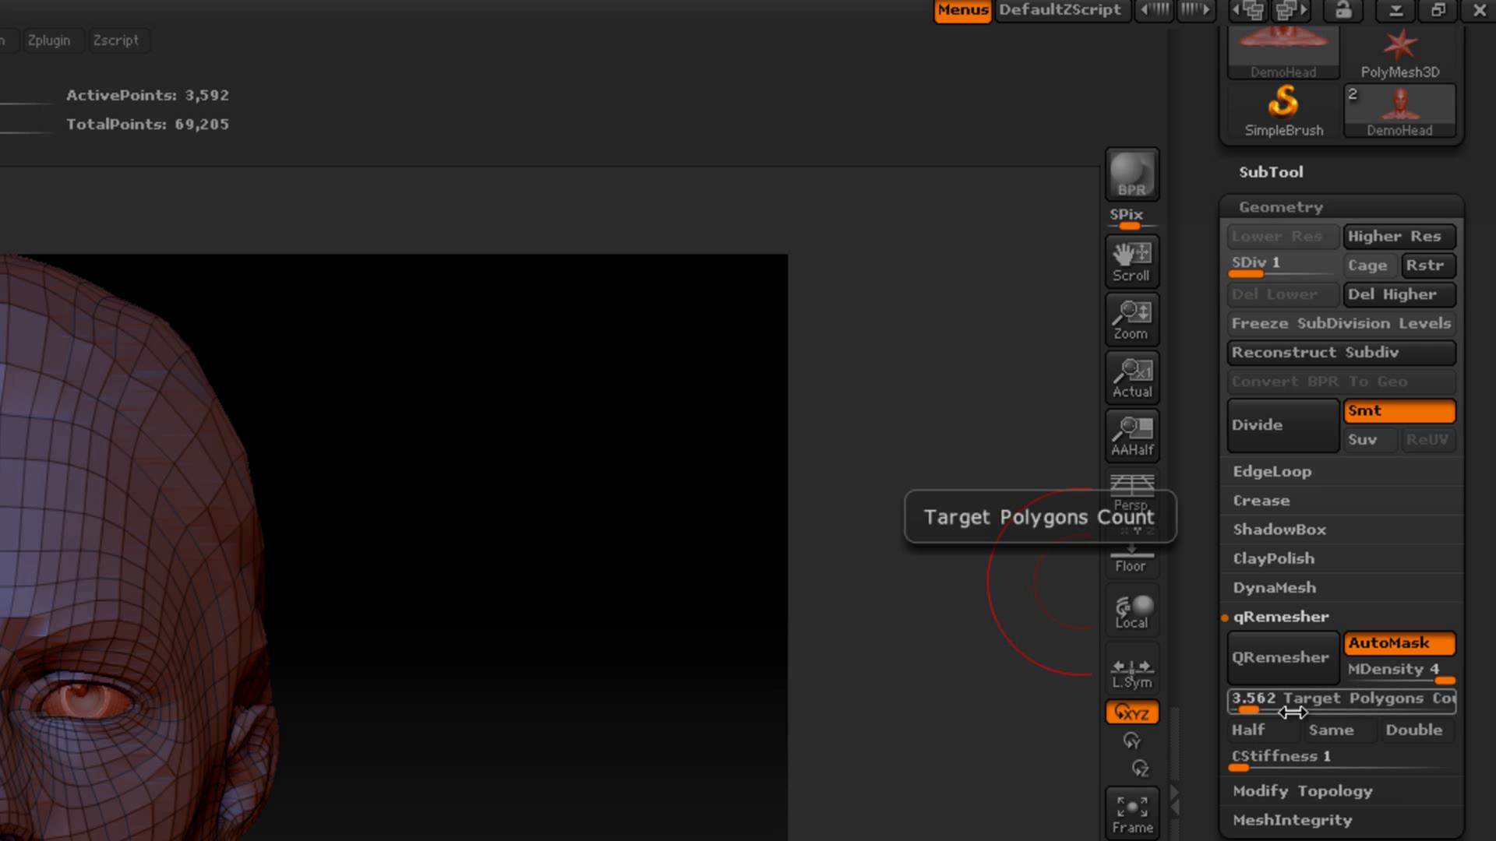
{"action": "left_click_drag", "start_coordinate": [1249, 706], "coordinate": [1309, 711]}
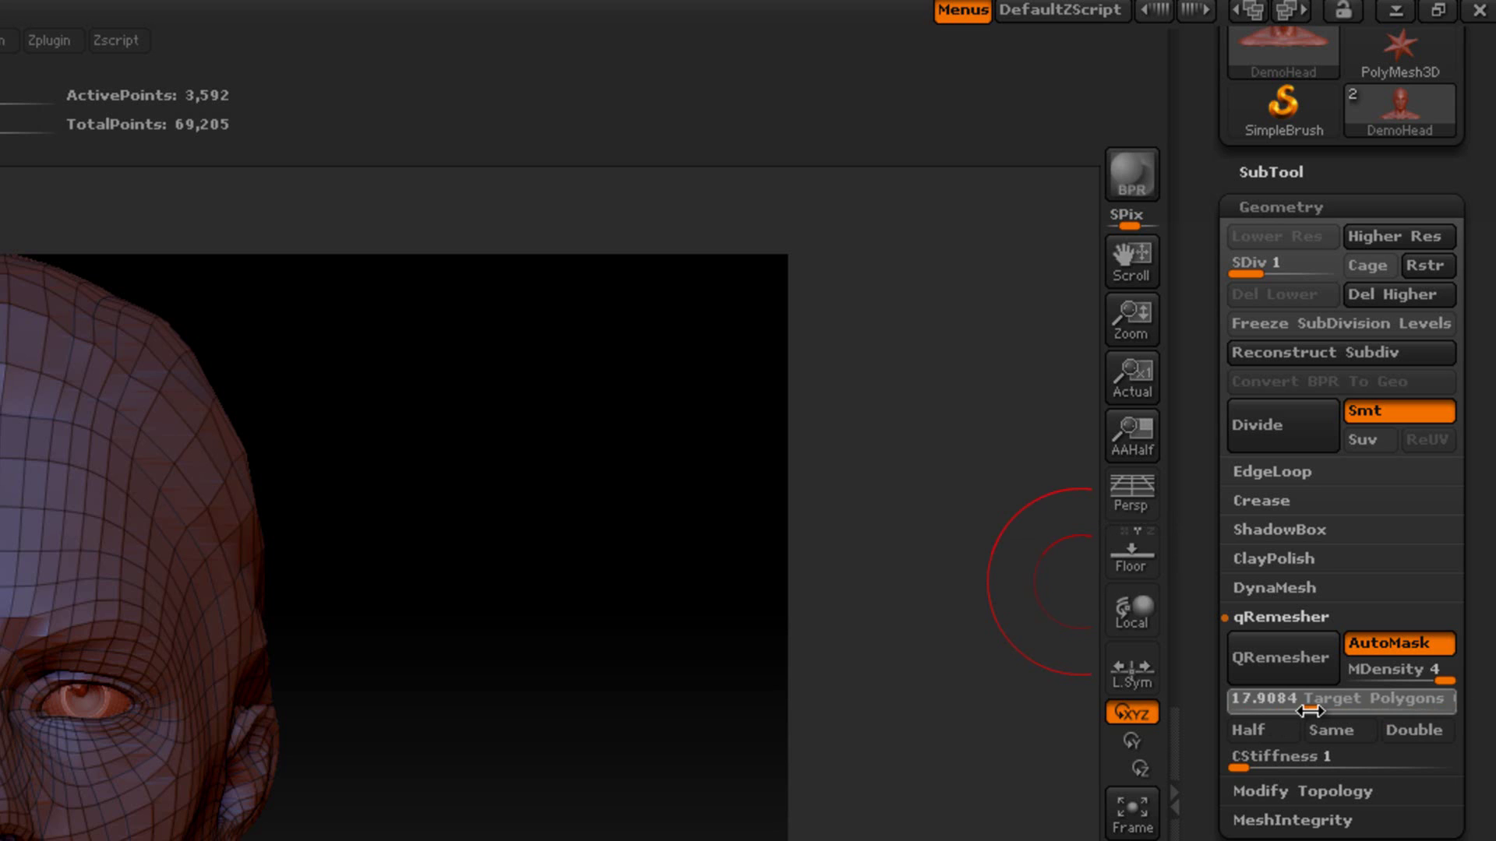
{"action": "left_click", "coordinate": [1358, 734]}
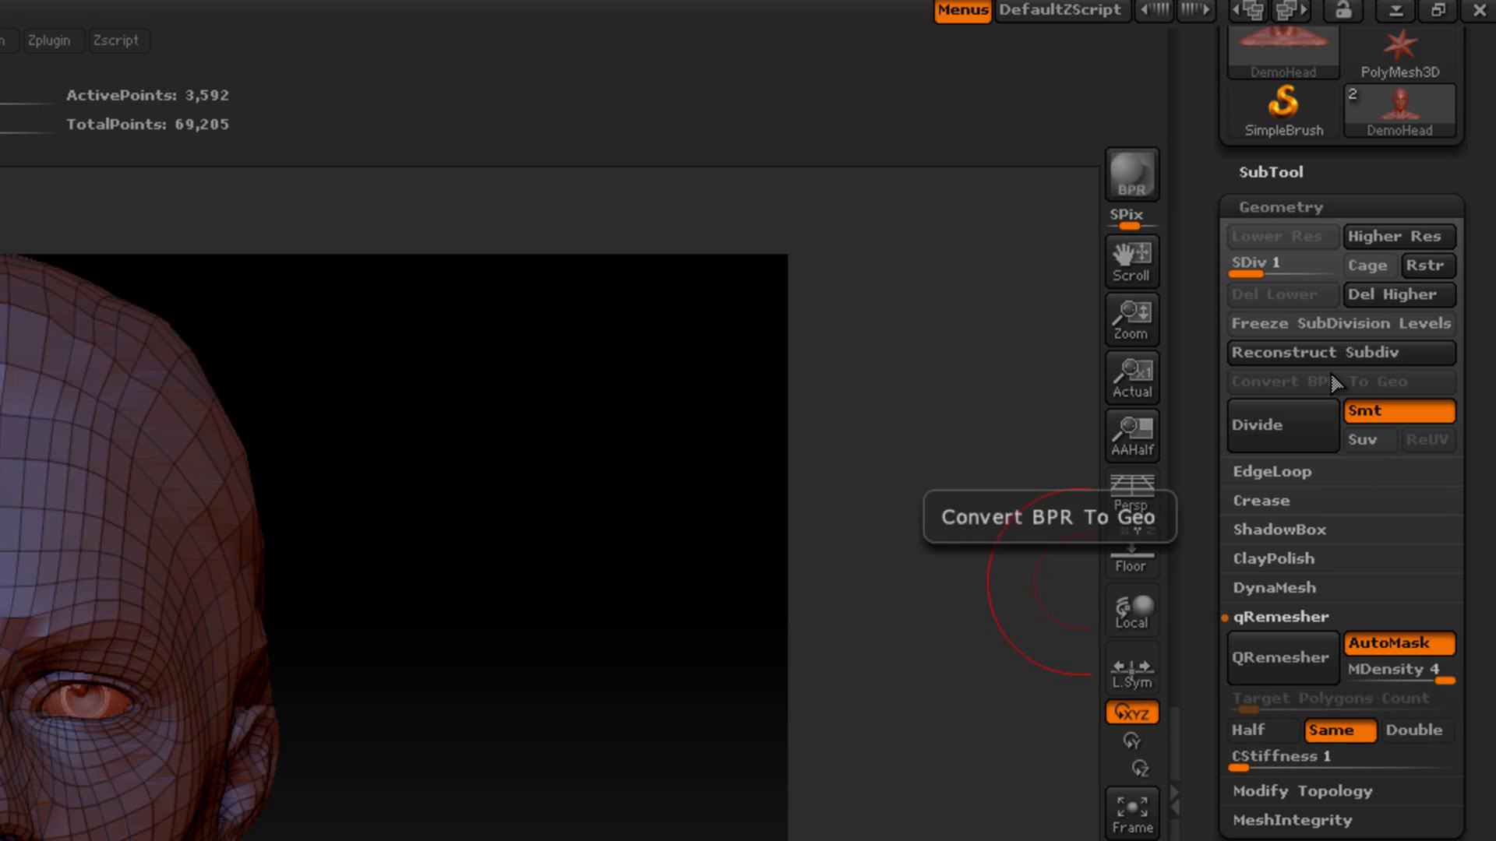
{"action": "left_click_drag", "start_coordinate": [1317, 265], "coordinate": [1350, 261]}
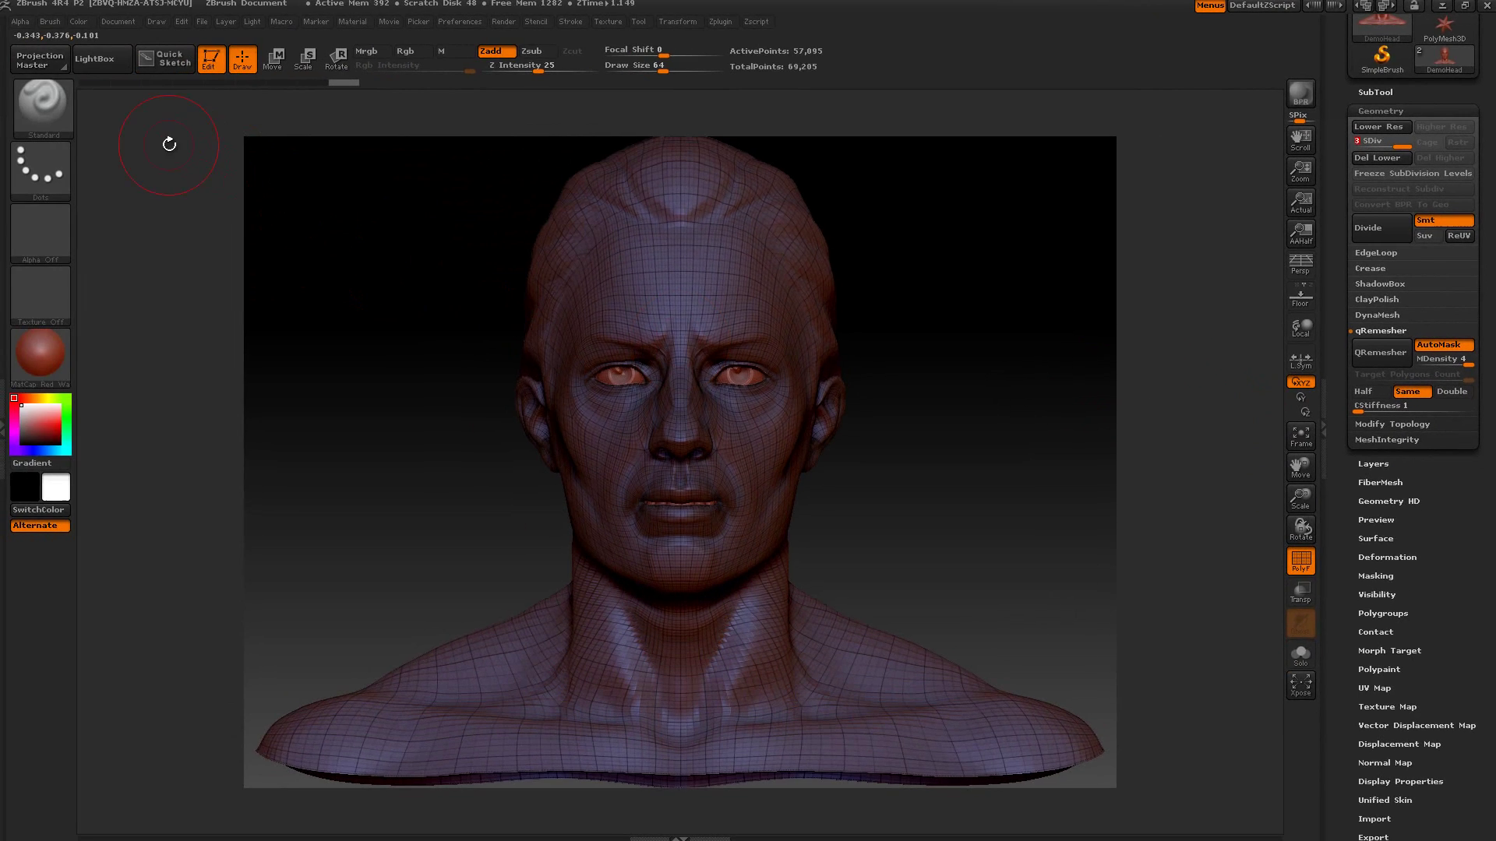
- Pick QRemesherGuide, test a curve around the eye, remove it, and set CStiffness to 1
{"action": "left_click", "coordinate": [58, 108]}
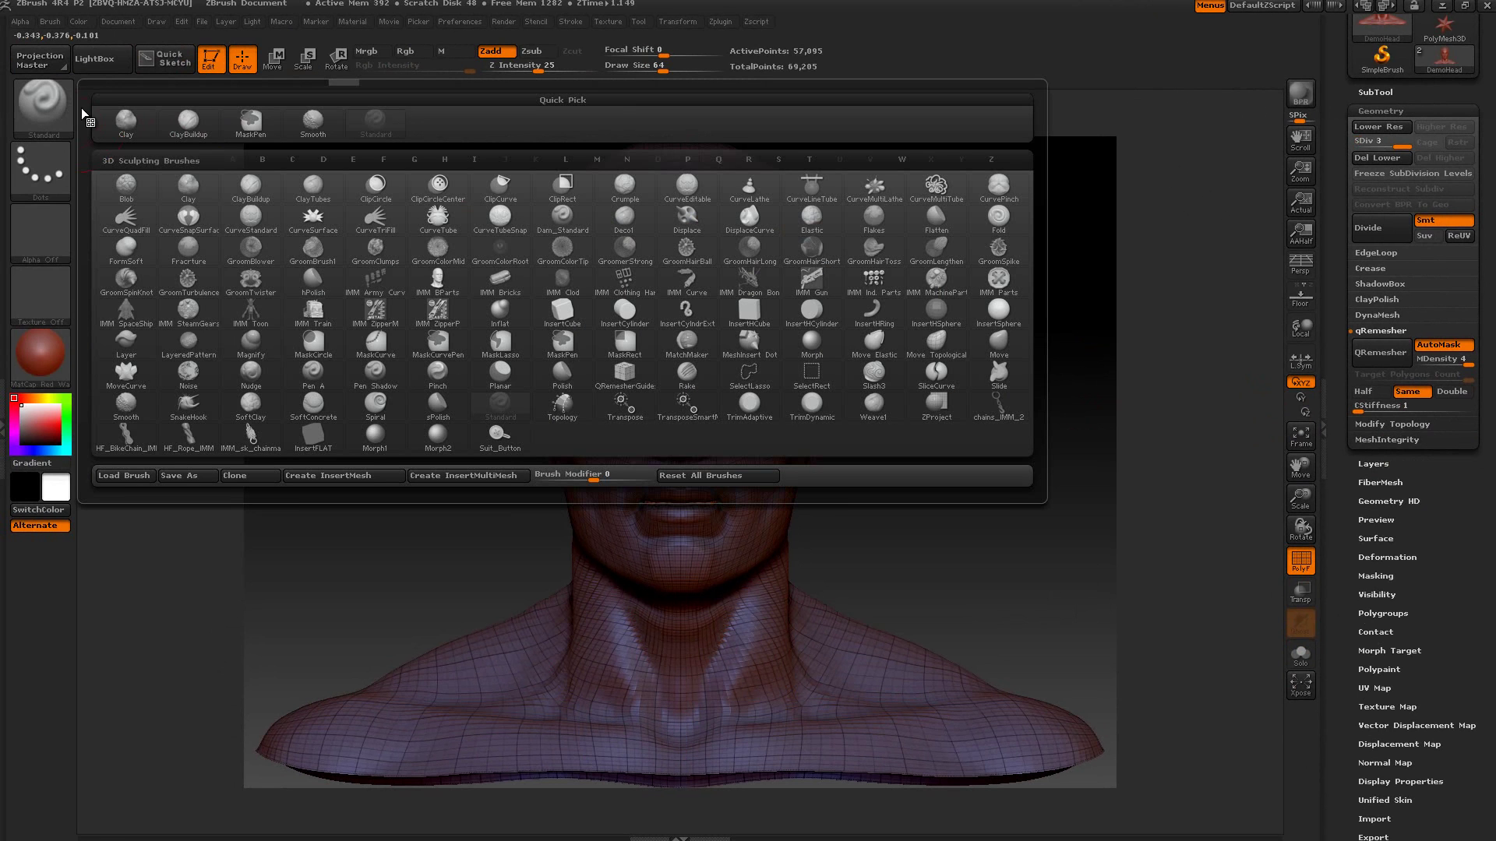
{"action": "left_click", "coordinate": [624, 381]}
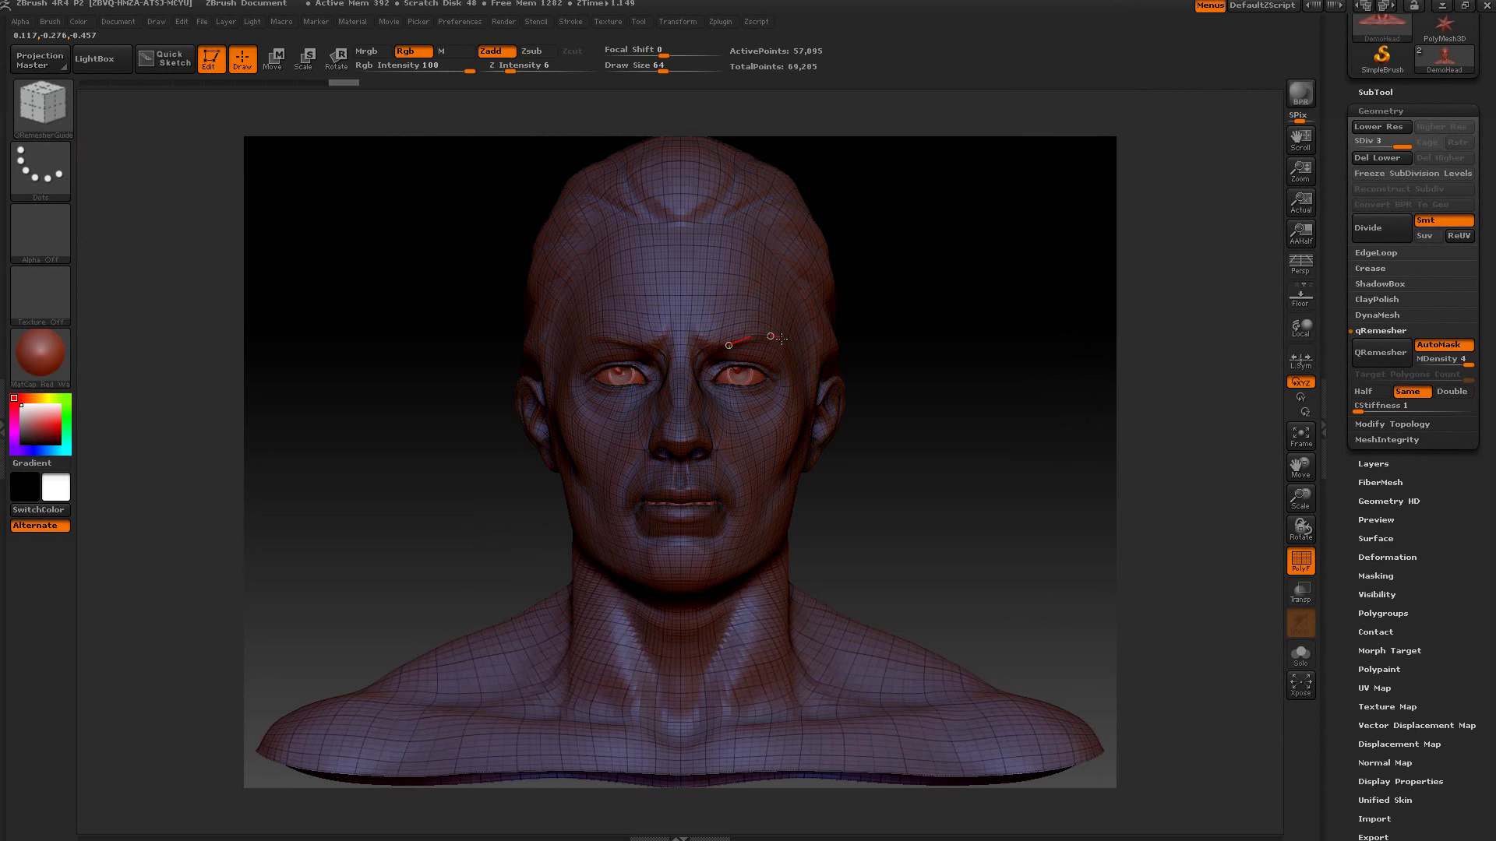
{"action": "left_click_drag", "start_coordinate": [735, 428], "coordinate": [739, 428]}
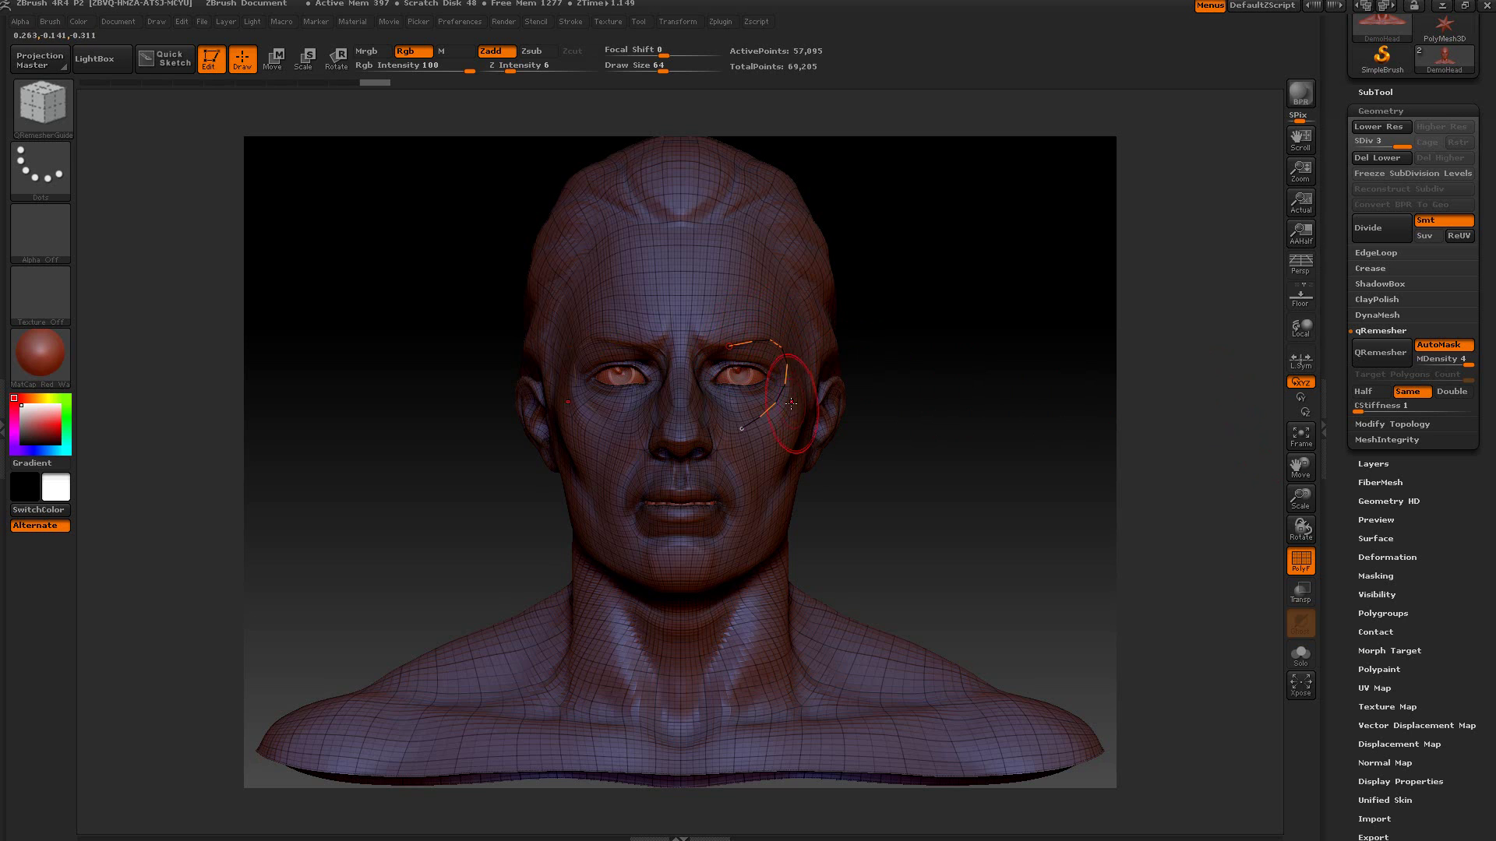
{"action": "left_click_drag", "start_coordinate": [1369, 406], "coordinate": [1441, 407]}
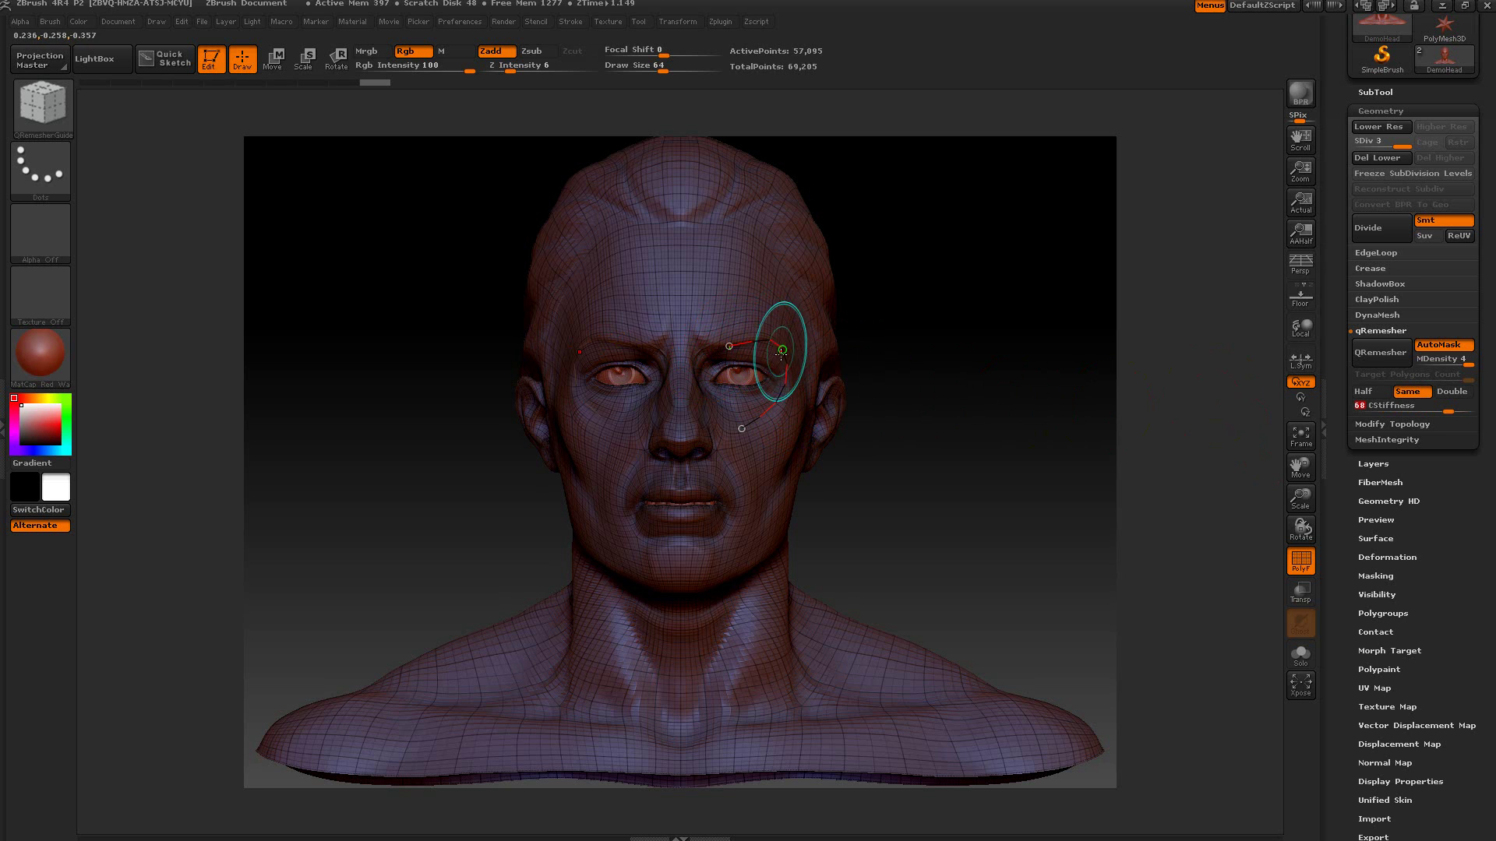
{"action": "left_click", "coordinate": [889, 312]}
{"action": "left_click_drag", "start_coordinate": [1437, 406], "coordinate": [1346, 402]}
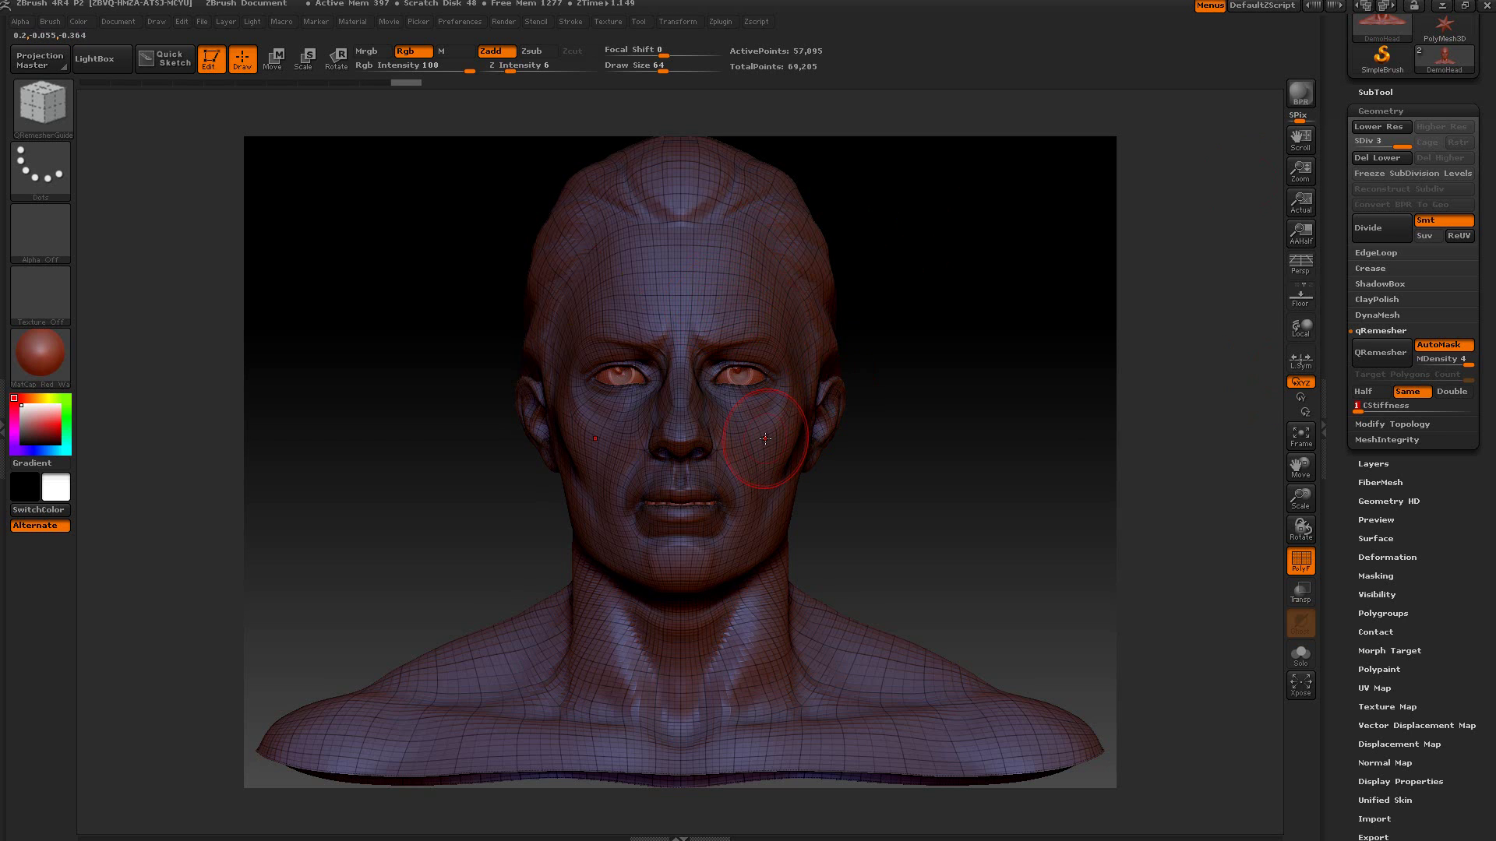
{"action": "left_click", "coordinate": [1363, 175]}
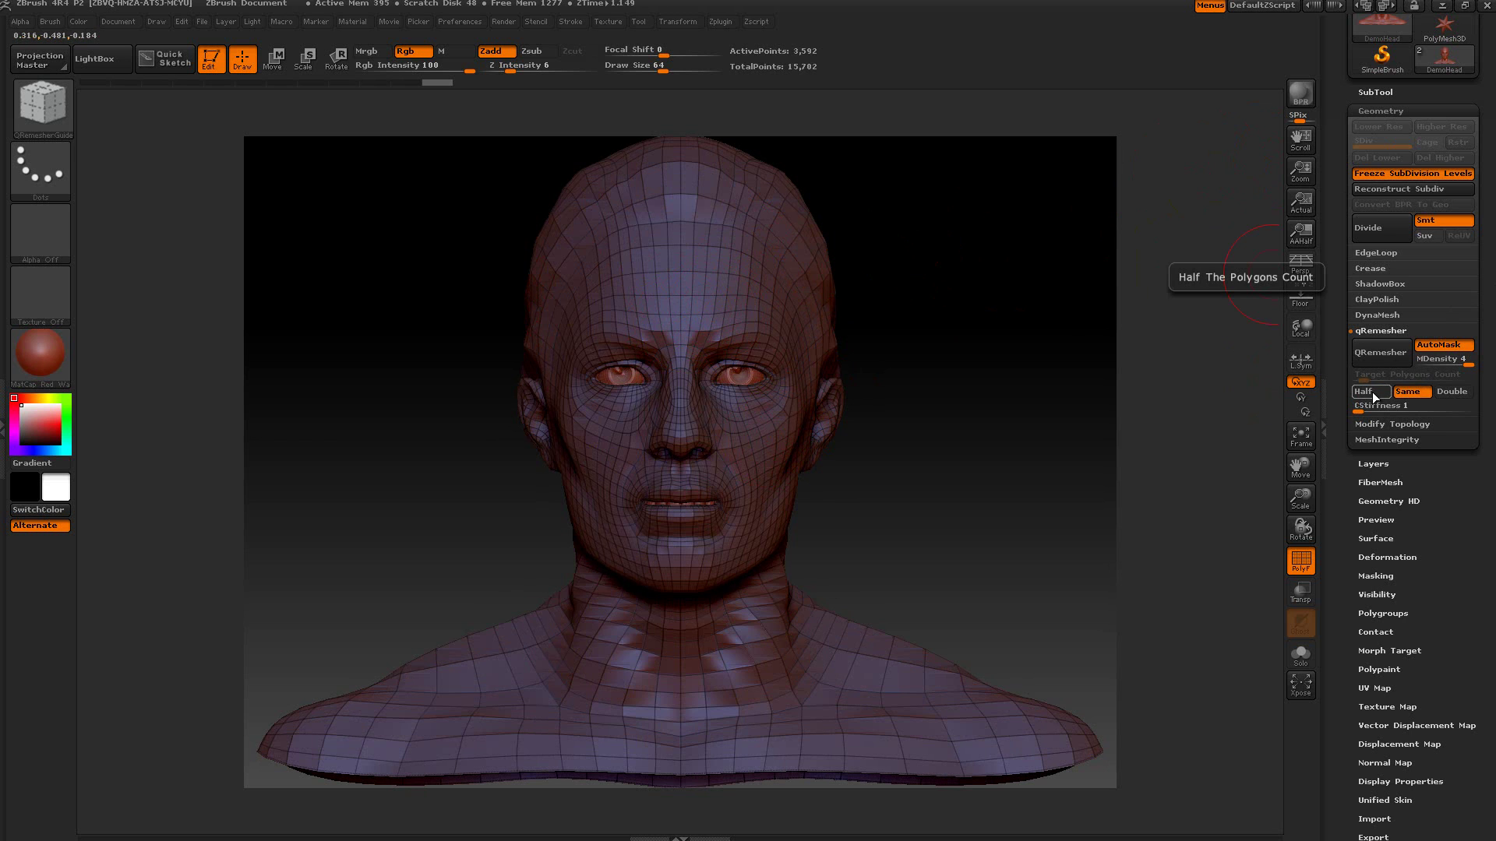
{"action": "left_click", "coordinate": [1408, 392]}
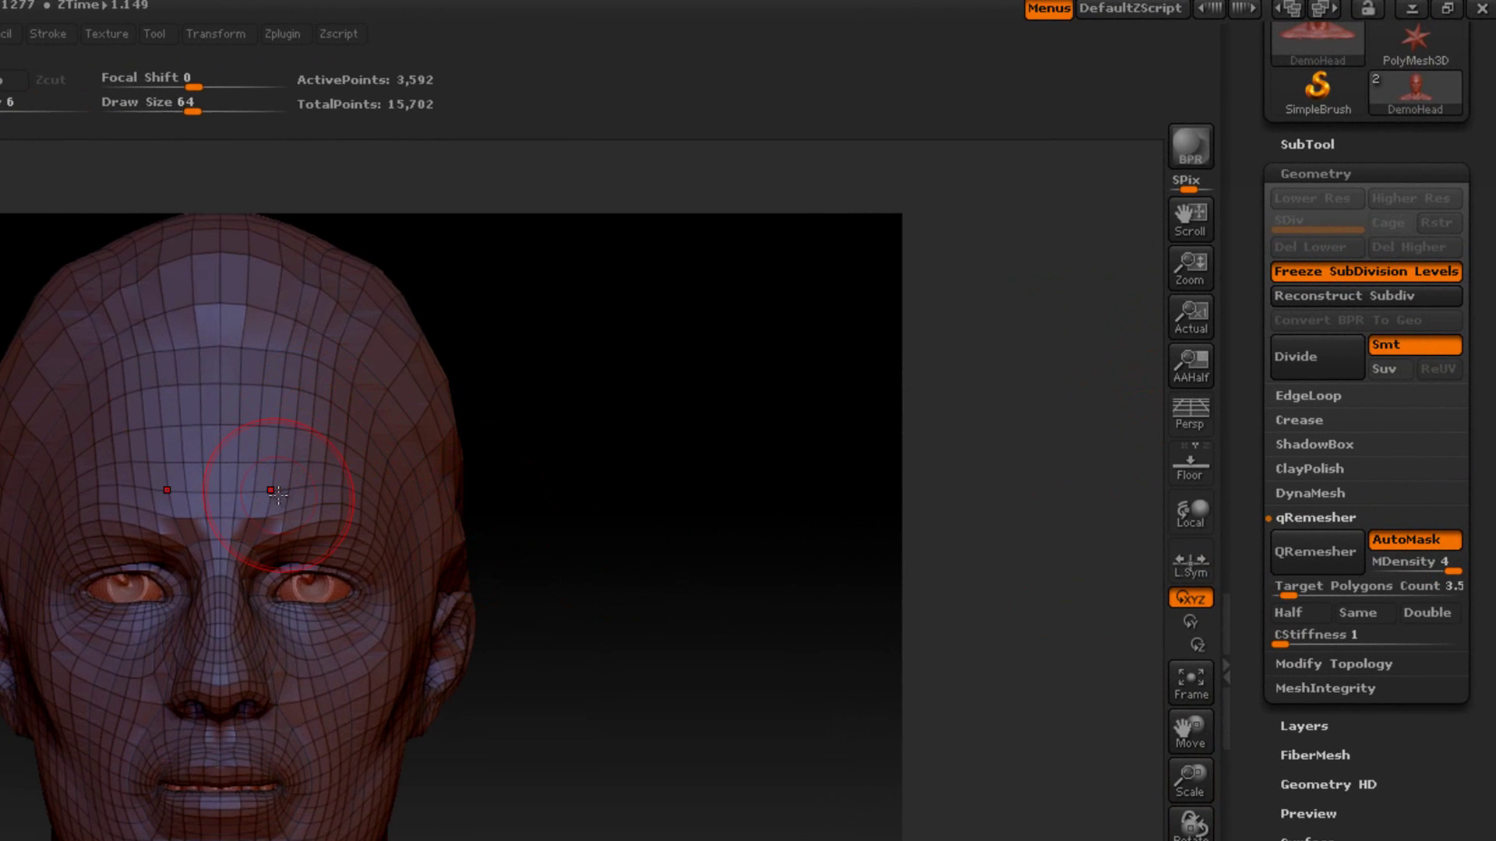
{"action": "mouse_move", "coordinate": [681, 684]}
{"action": "left_mouse_down"}
{"action": "mouse_move", "coordinate": [645, 695]}
{"action": "mouse_move", "coordinate": [460, 600]}
{"action": "left_mouse_up"}
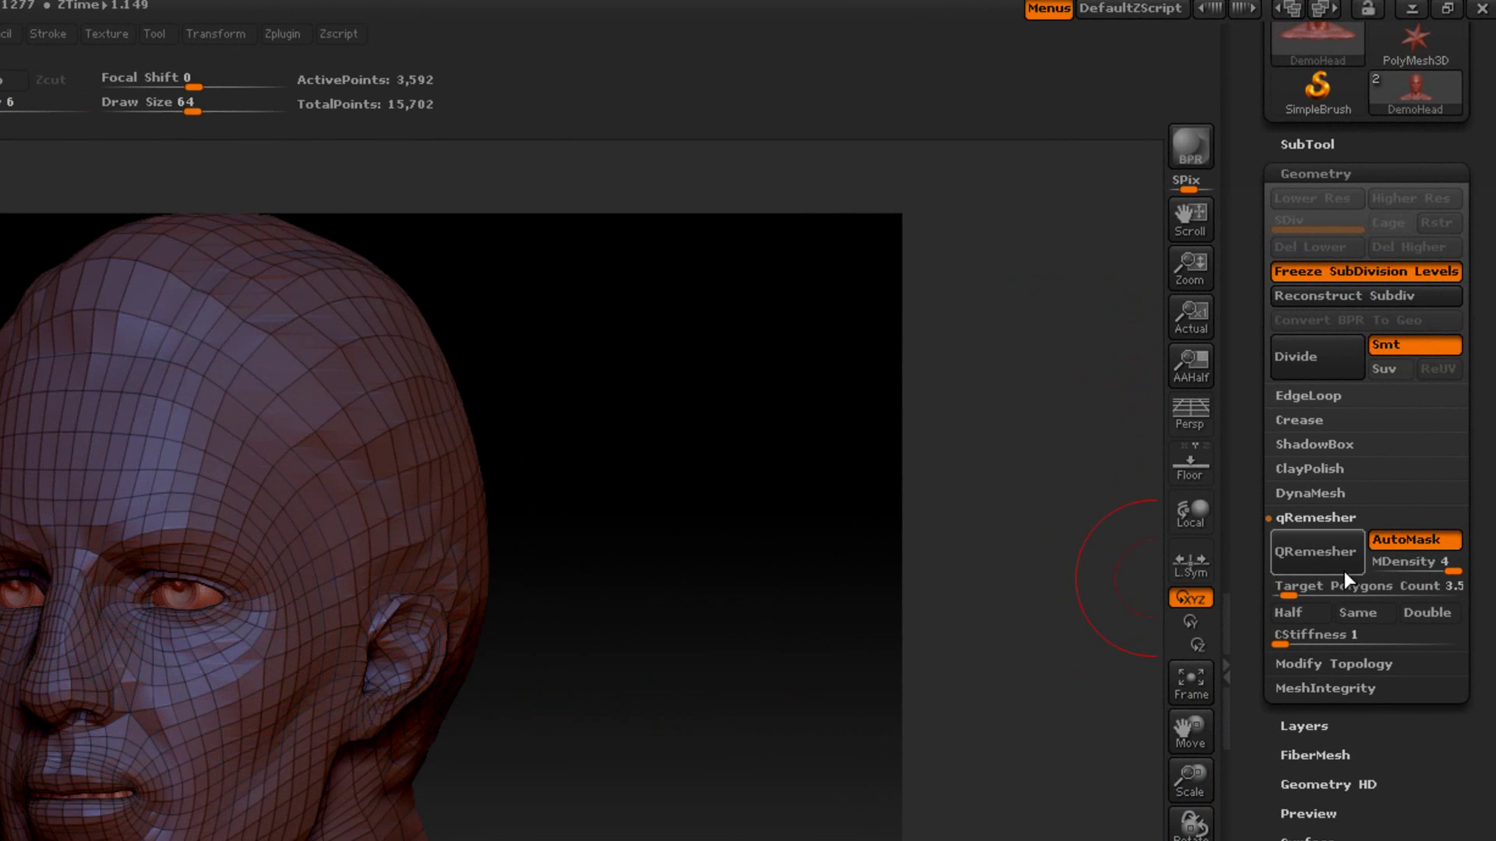
{"action": "left_click_drag", "start_coordinate": [1356, 586], "coordinate": [1412, 586]}
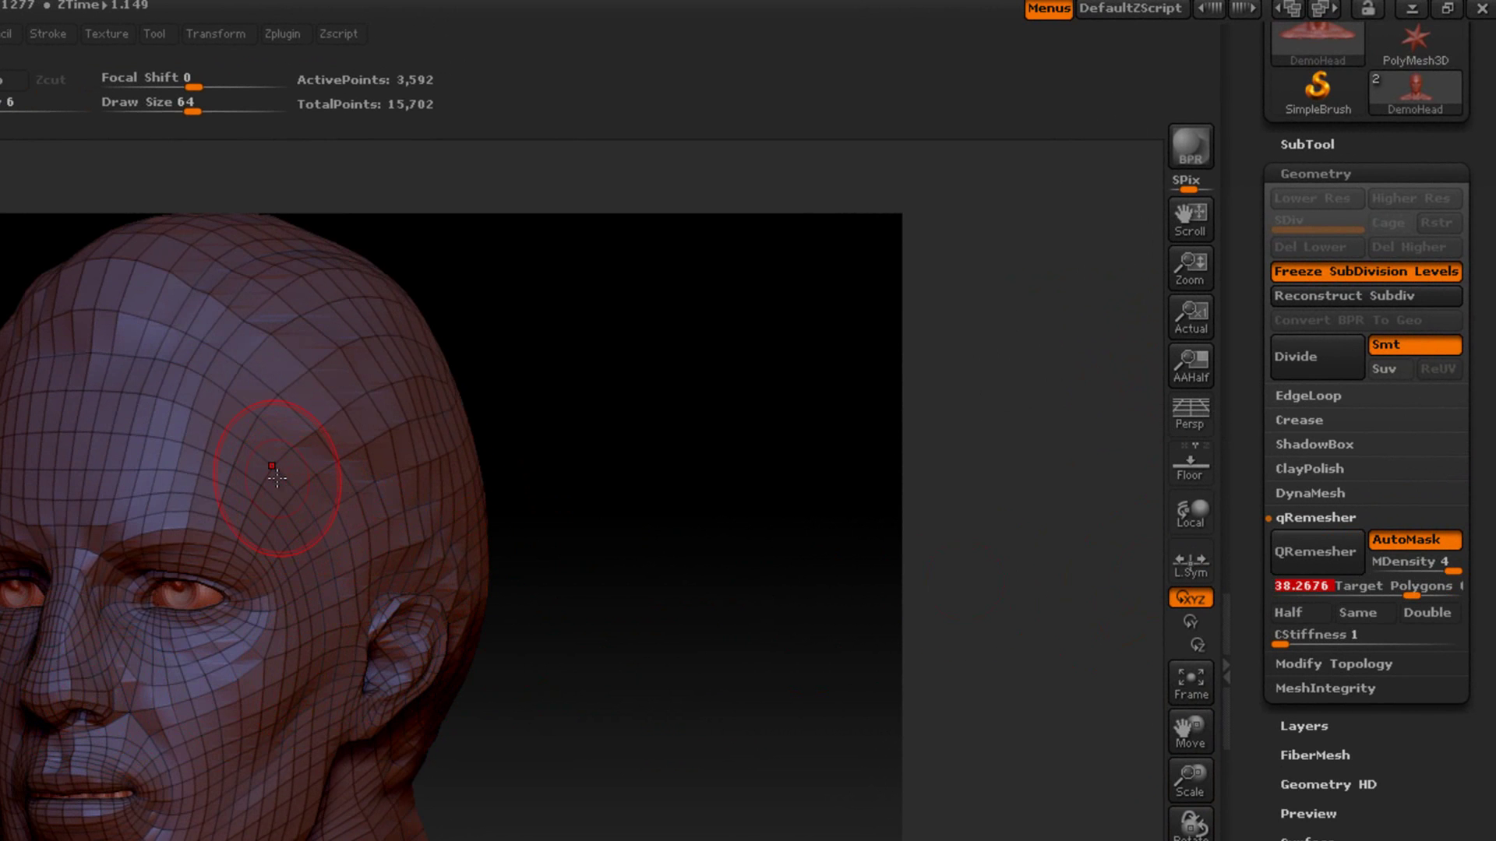
{"action": "left_click", "coordinate": [1426, 613]}
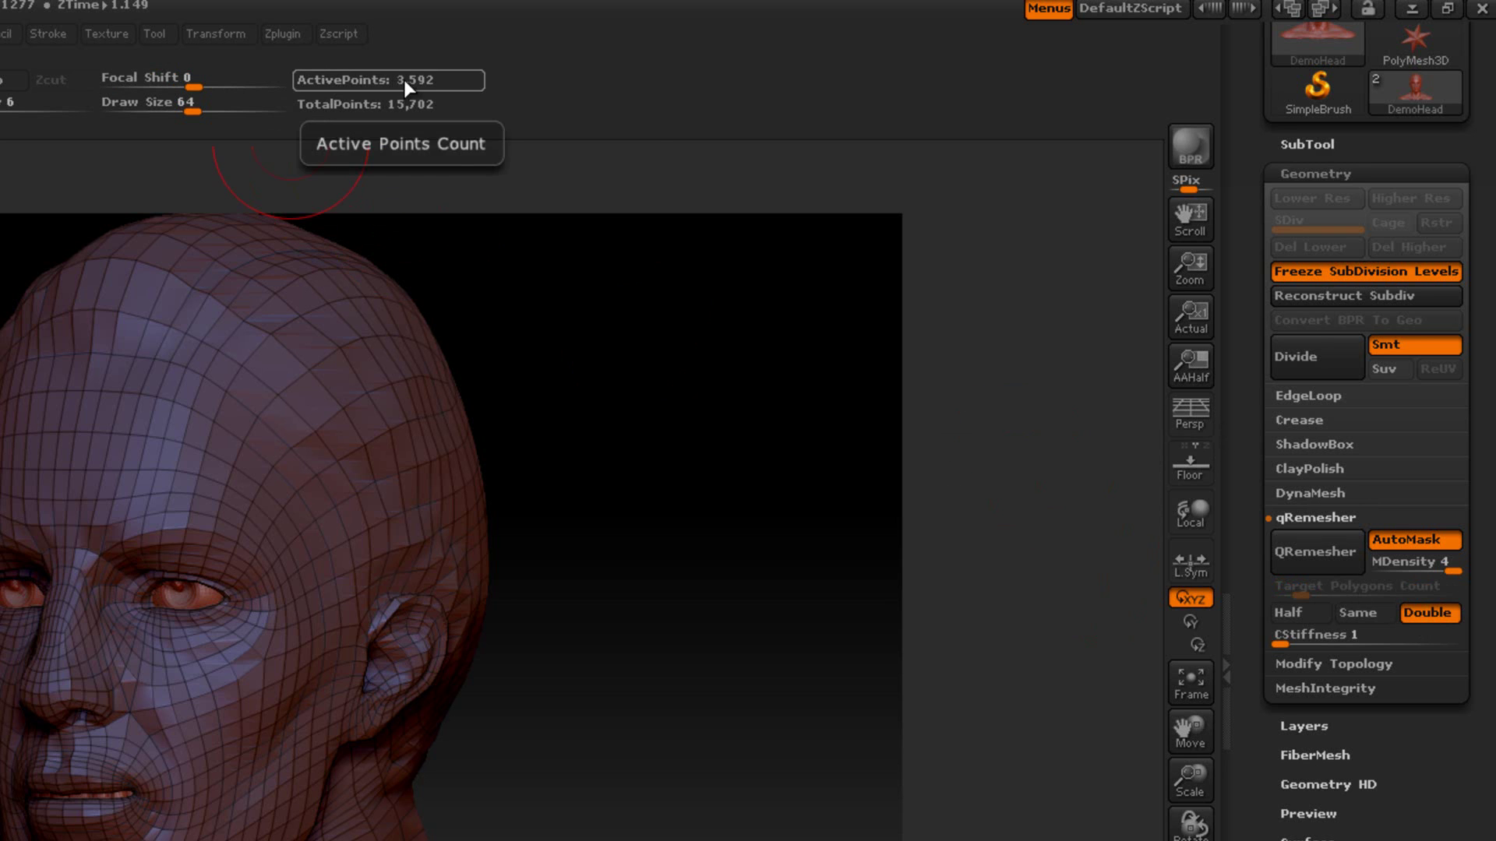
{"action": "left_click", "coordinate": [1425, 612]}
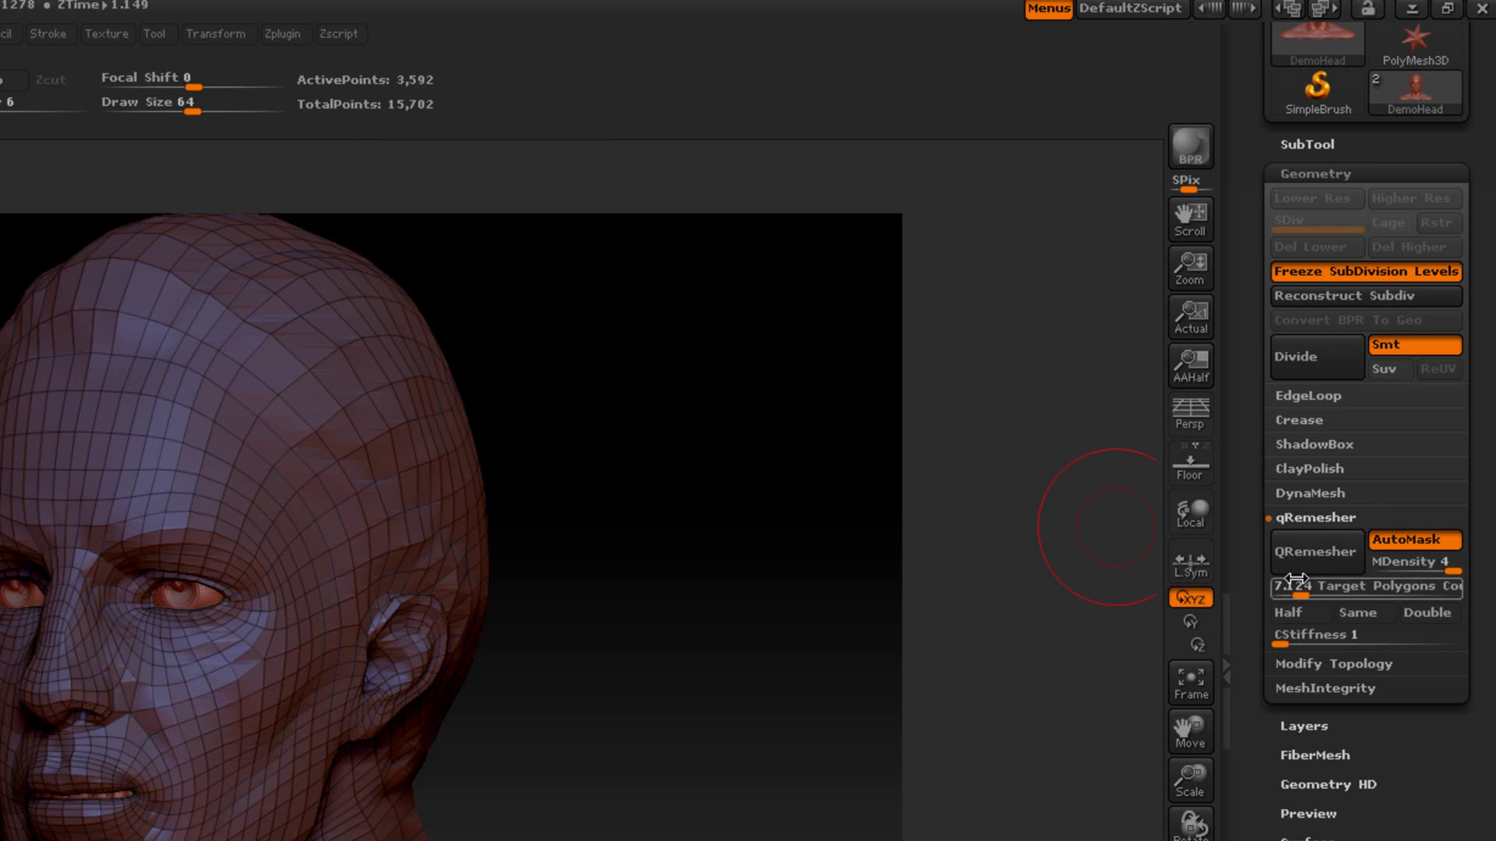
{"action": "left_click", "coordinate": [1438, 614]}
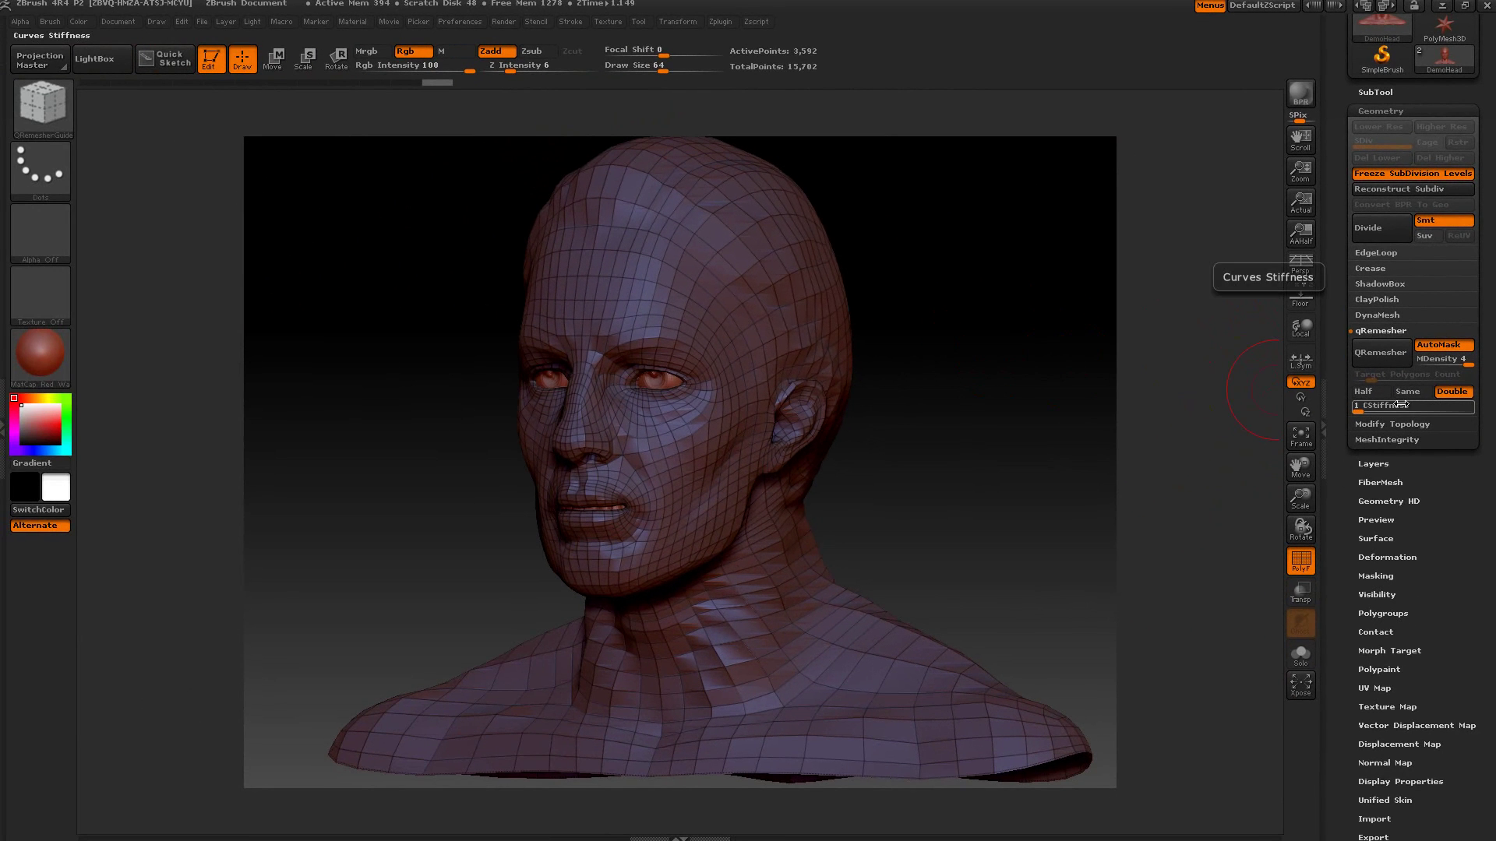
{"action": "left_click_drag", "start_coordinate": [1036, 330], "coordinate": [1058, 328], "text": "shift"}
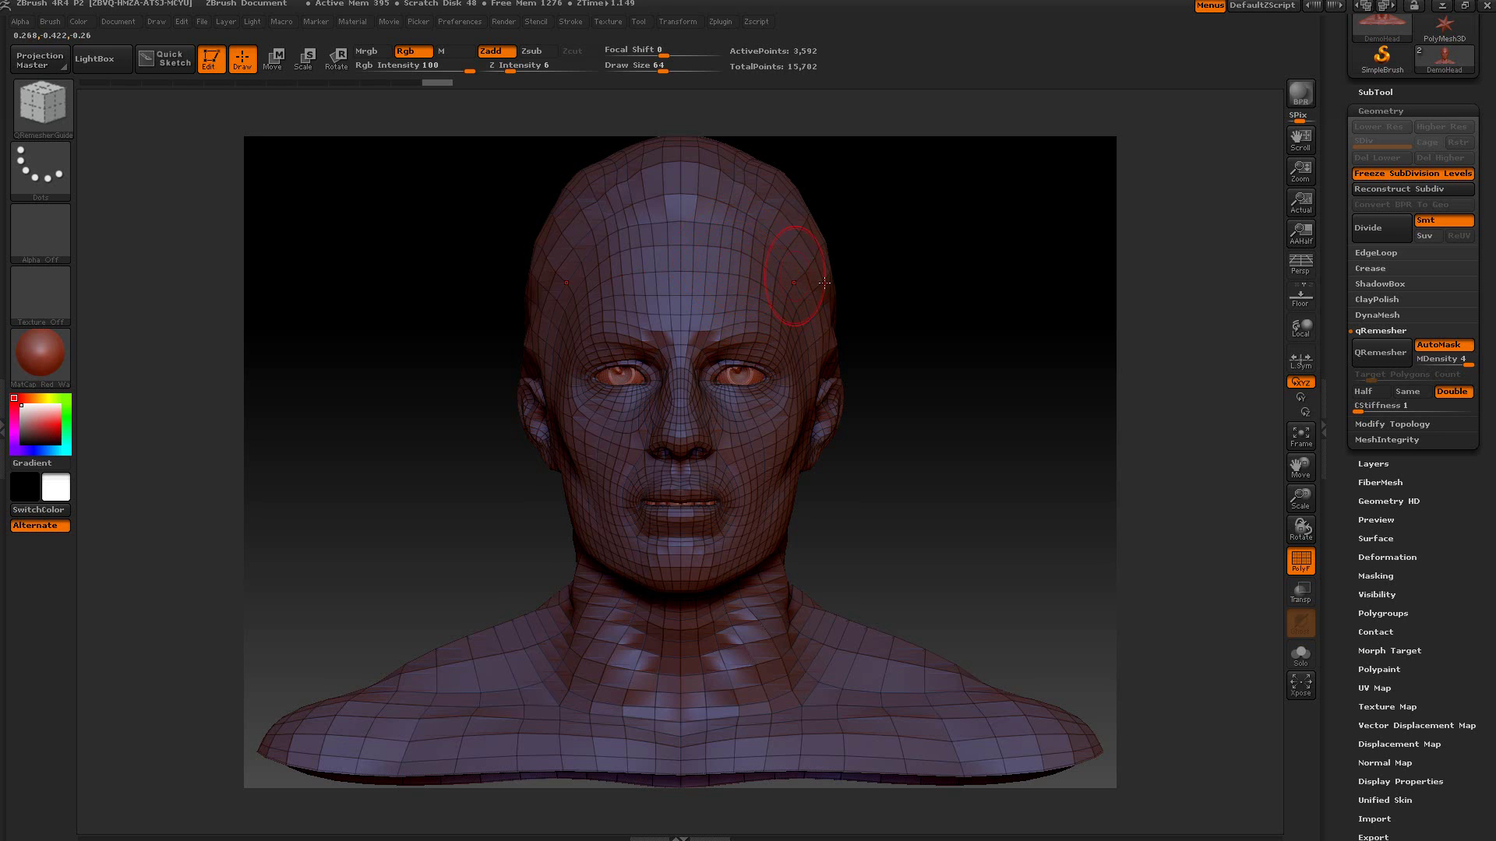
- Run QRemesher on the head and inspect the new quad flow from a three-quarter view
{"action": "left_click", "coordinate": [1369, 357]}
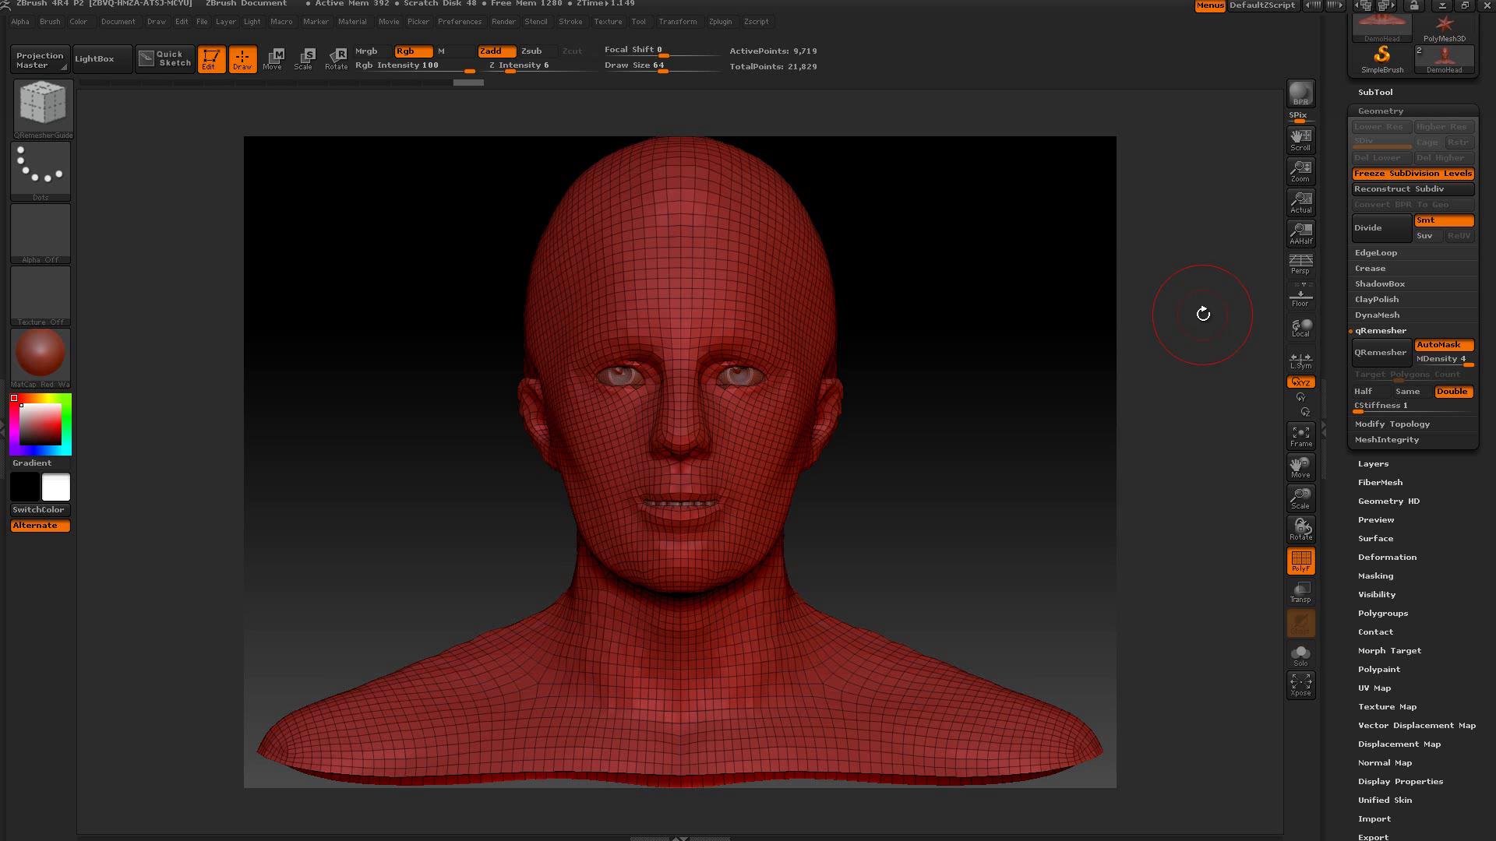
{"action": "left_click_drag", "start_coordinate": [967, 358], "coordinate": [1027, 365]}
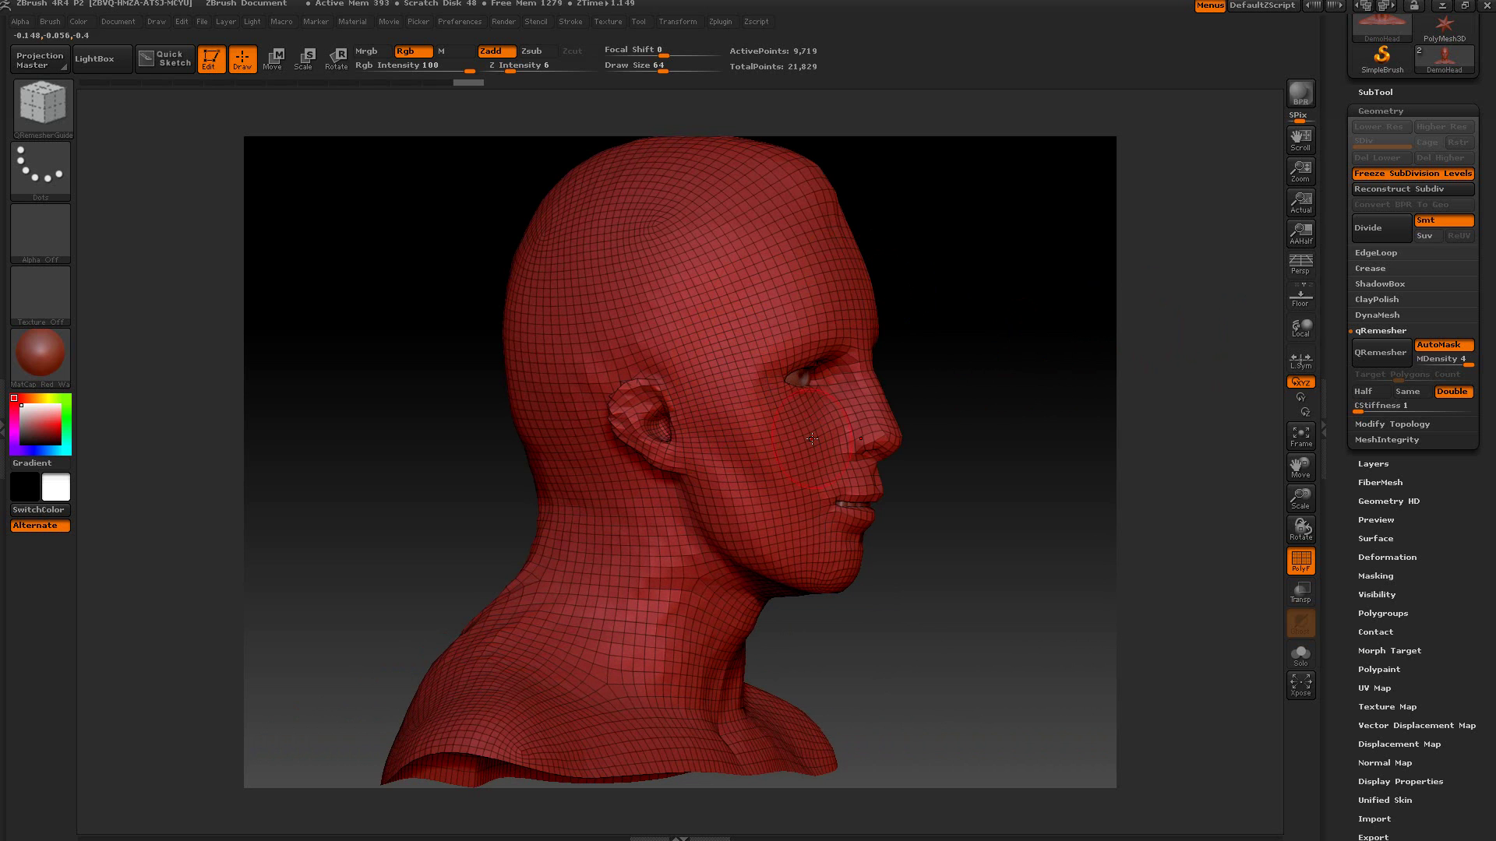
{"action": "mouse_move", "coordinate": [1002, 408]}
{"action": "left_mouse_down"}
{"action": "mouse_move", "coordinate": [1038, 405]}
{"action": "mouse_move", "coordinate": [982, 404]}
{"action": "left_mouse_up"}
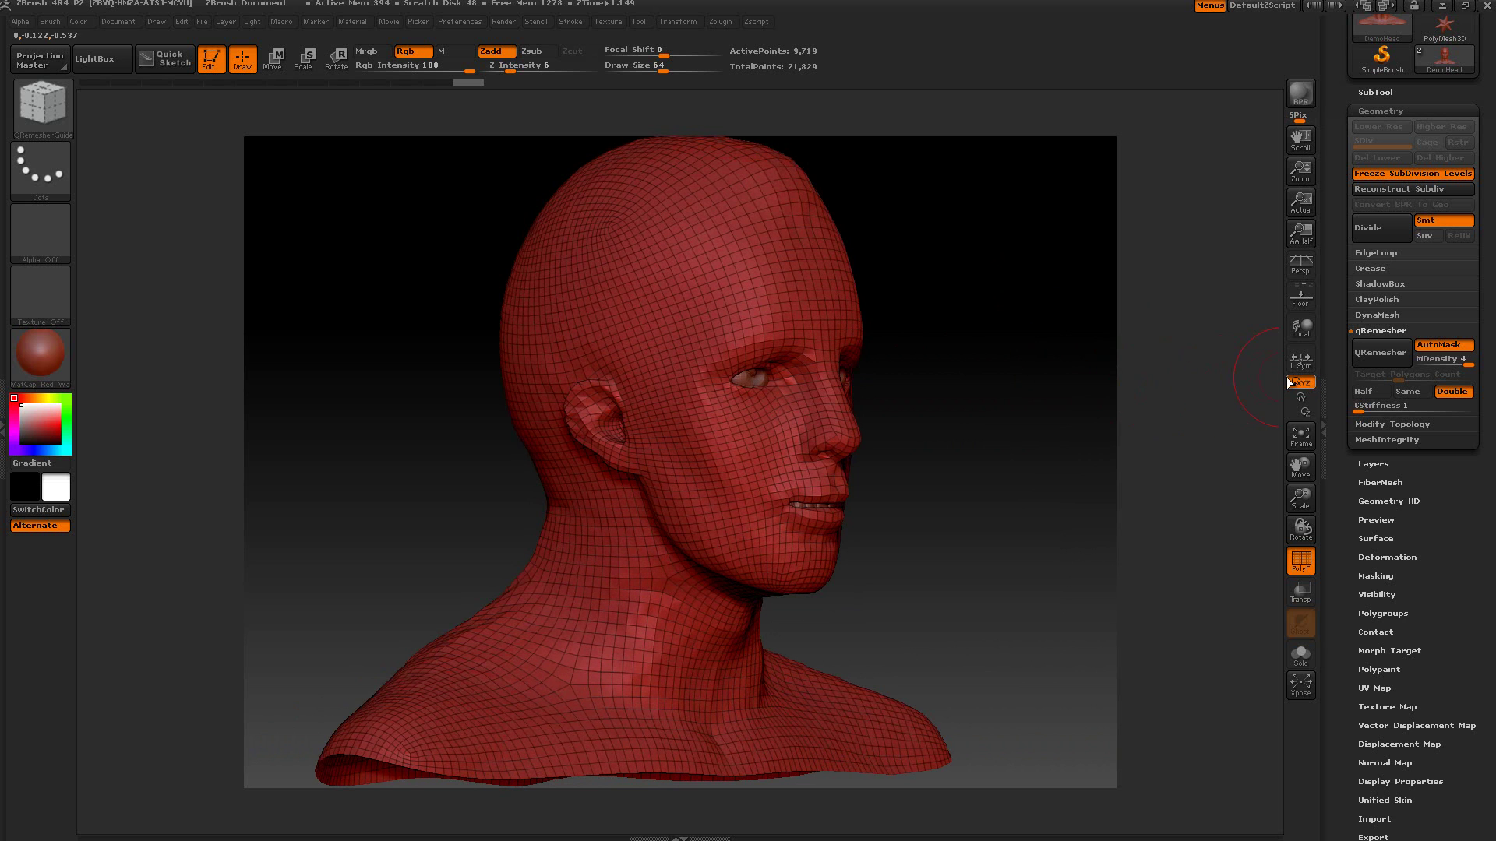
- Smooth the dark patches on the ear and cheek, then freeze subdivision levels to project detail
{"action": "mouse_move", "coordinate": [600, 390]}
{"action": "left_mouse_down", "text": "shift"}
{"action": "mouse_move", "coordinate": [615, 468]}
{"action": "mouse_move", "coordinate": [650, 425]}
{"action": "left_mouse_up", "text": "shift"}
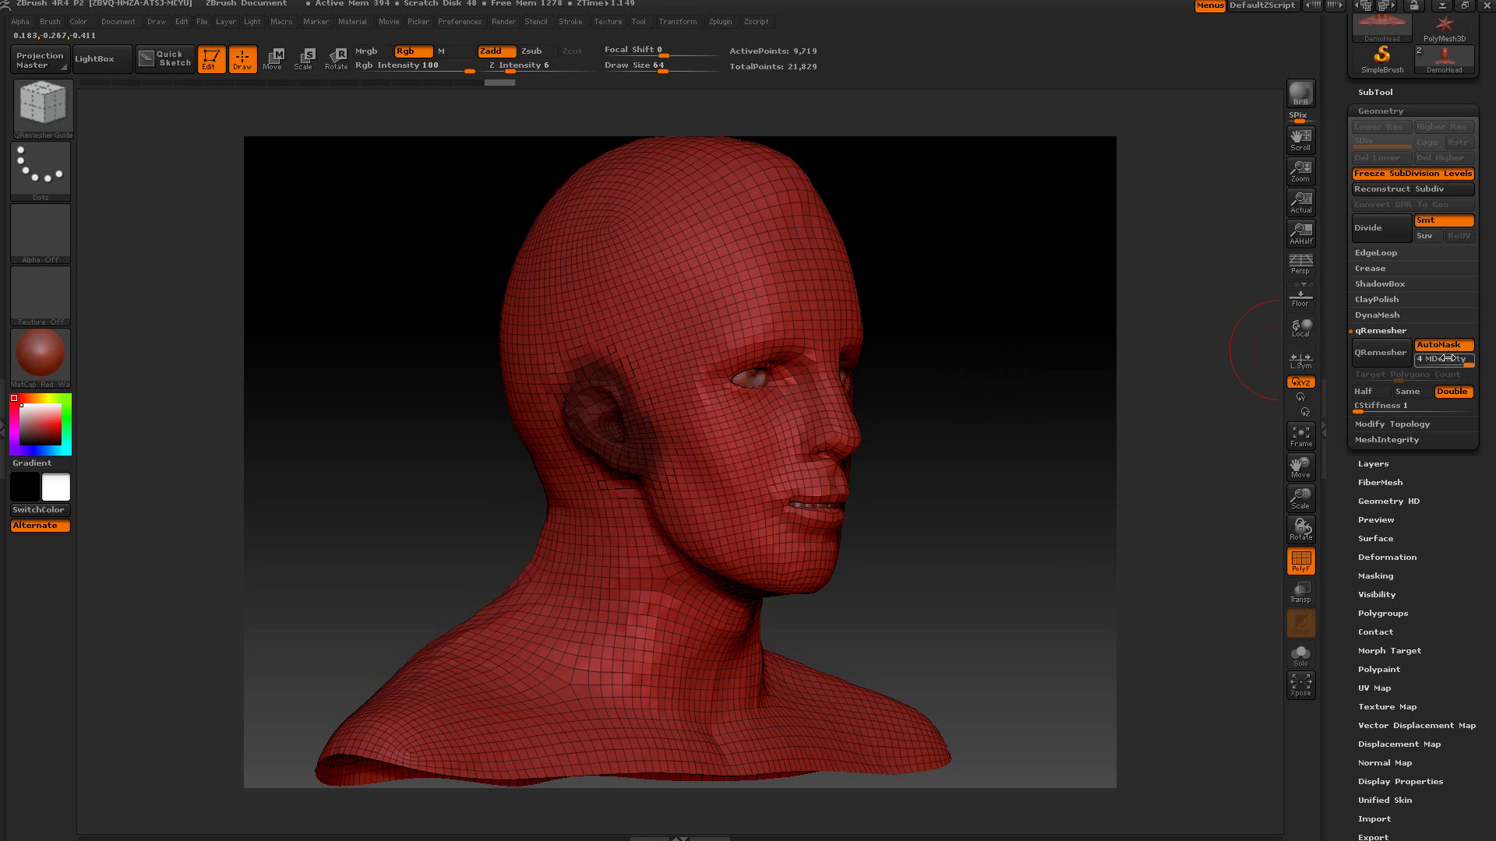
{"action": "left_click_drag", "start_coordinate": [1116, 350], "coordinate": [1102, 344], "text": "ctrl"}
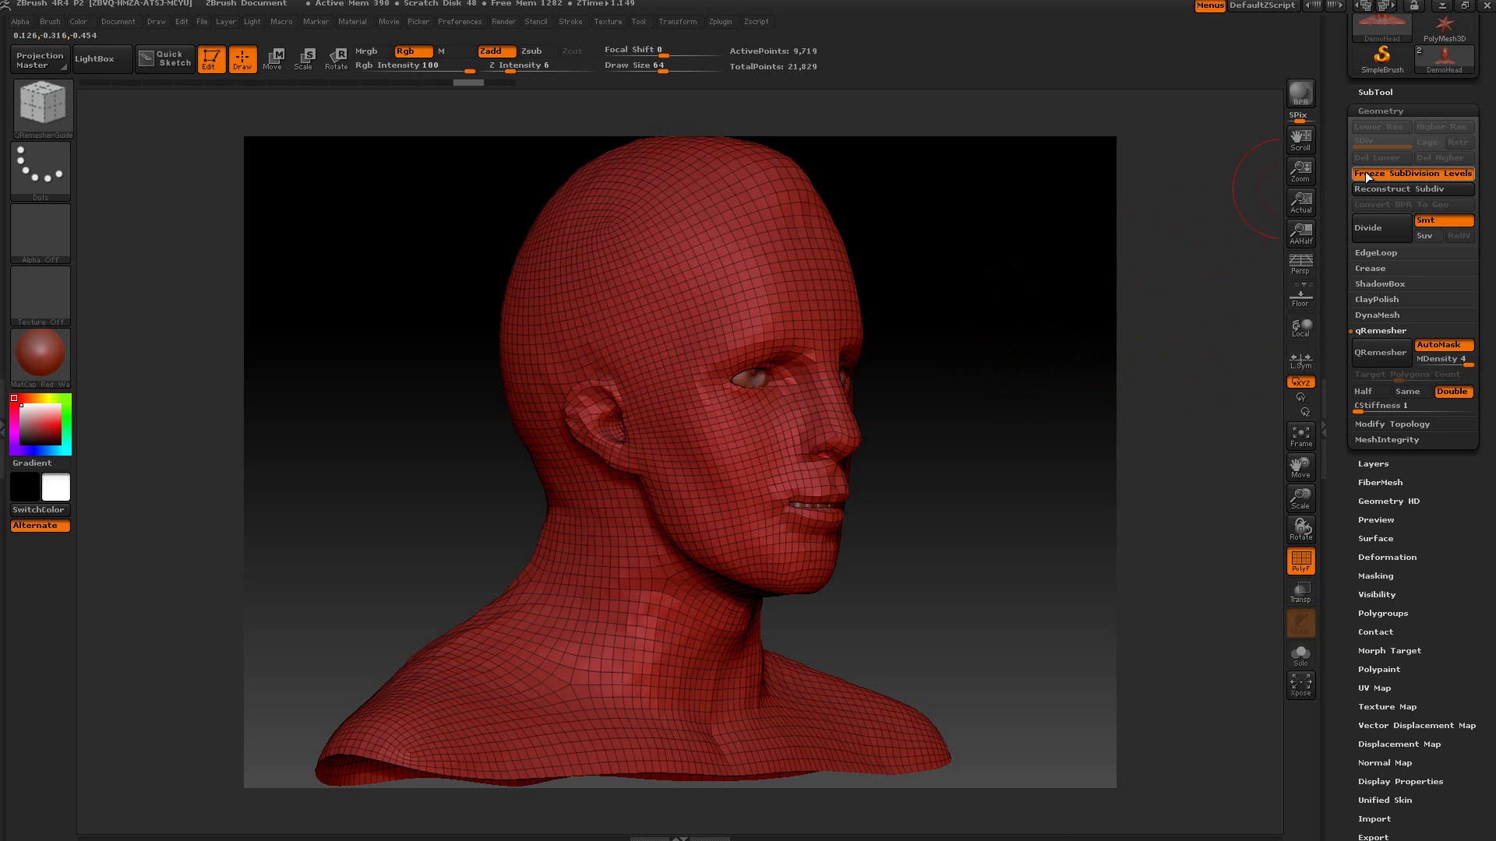
{"action": "left_click_drag", "start_coordinate": [1034, 312], "coordinate": [995, 324]}
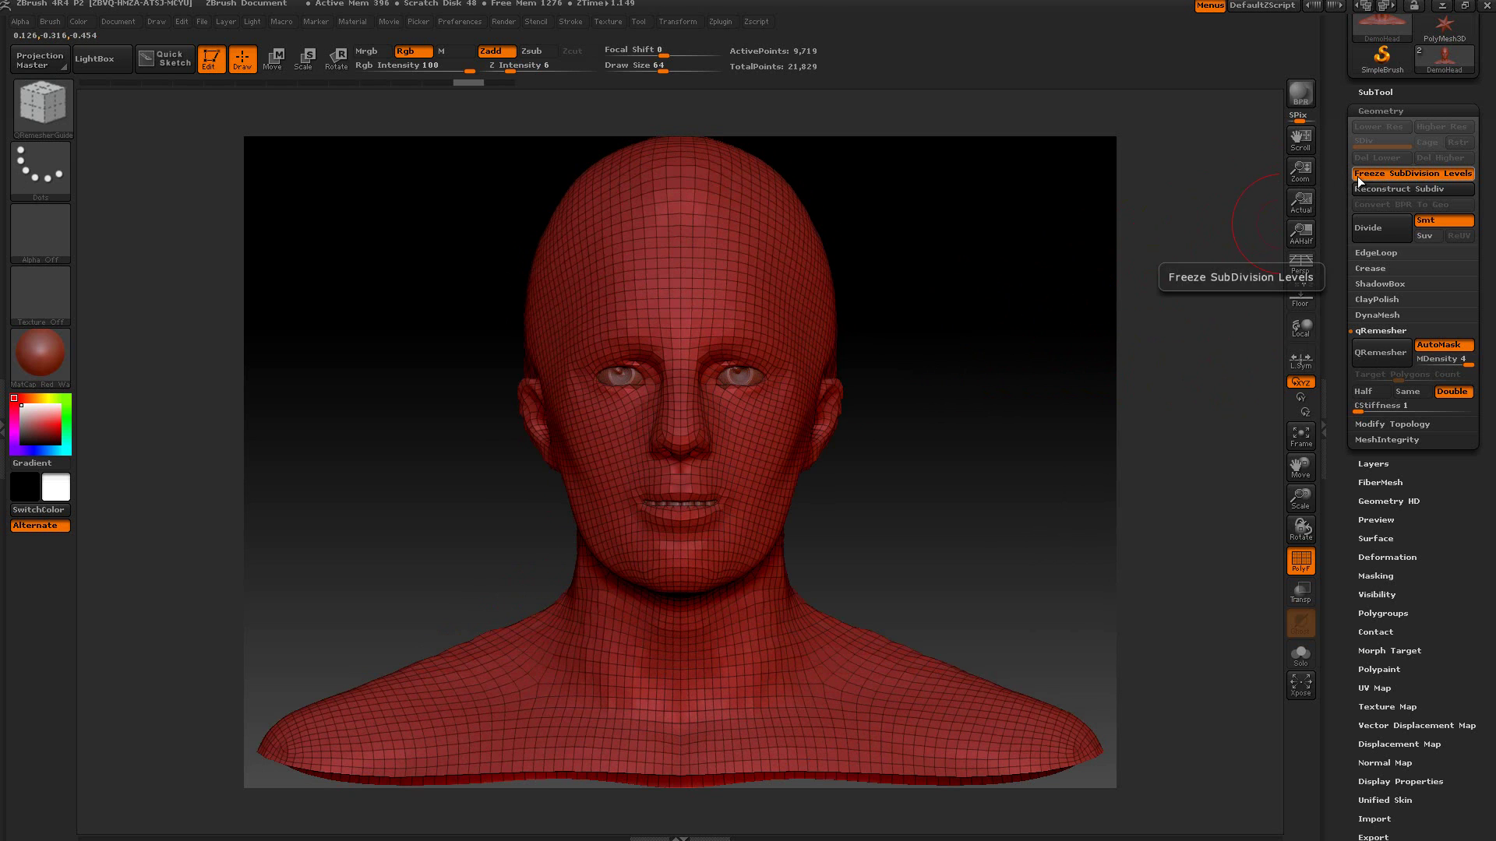
{"action": "left_click", "coordinate": [1362, 180]}
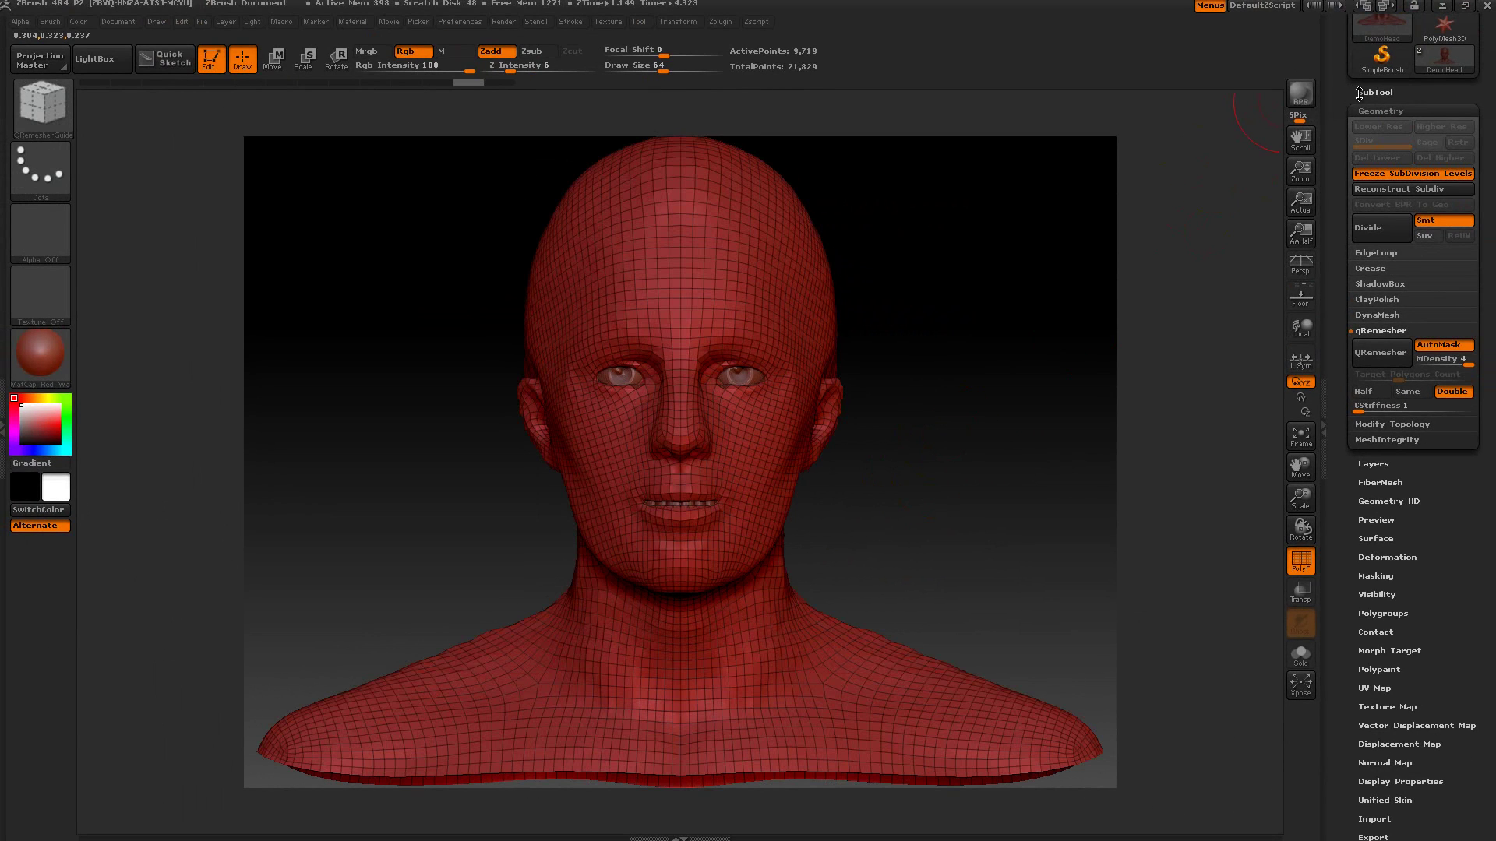
- Raise the SubTool Project distance from 0.02 to 0.0478
{"action": "left_click", "coordinate": [1365, 92]}
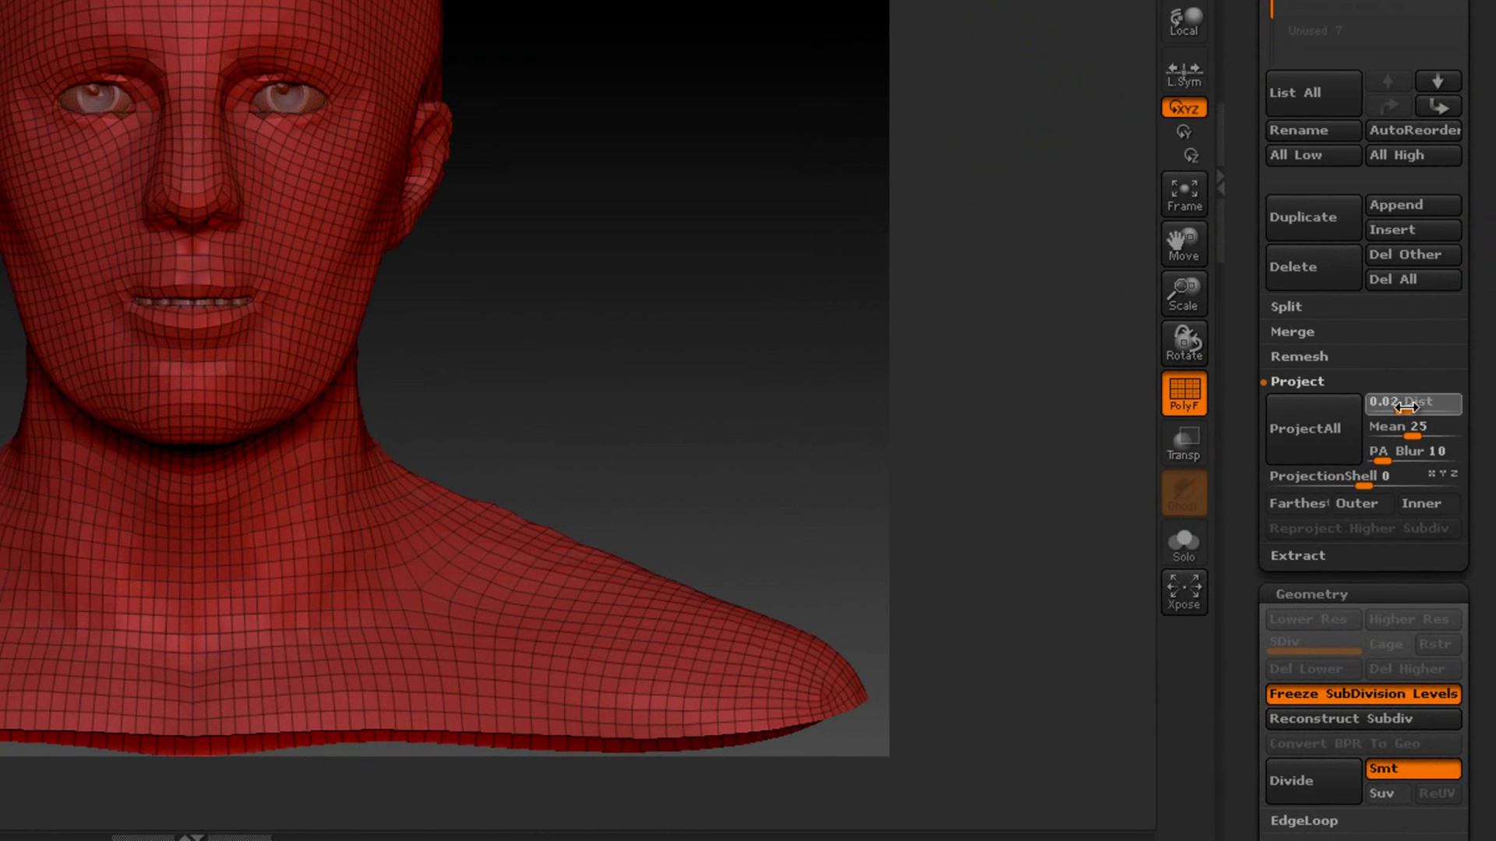
{"action": "left_click_drag", "start_coordinate": [1406, 407], "coordinate": [1411, 406]}
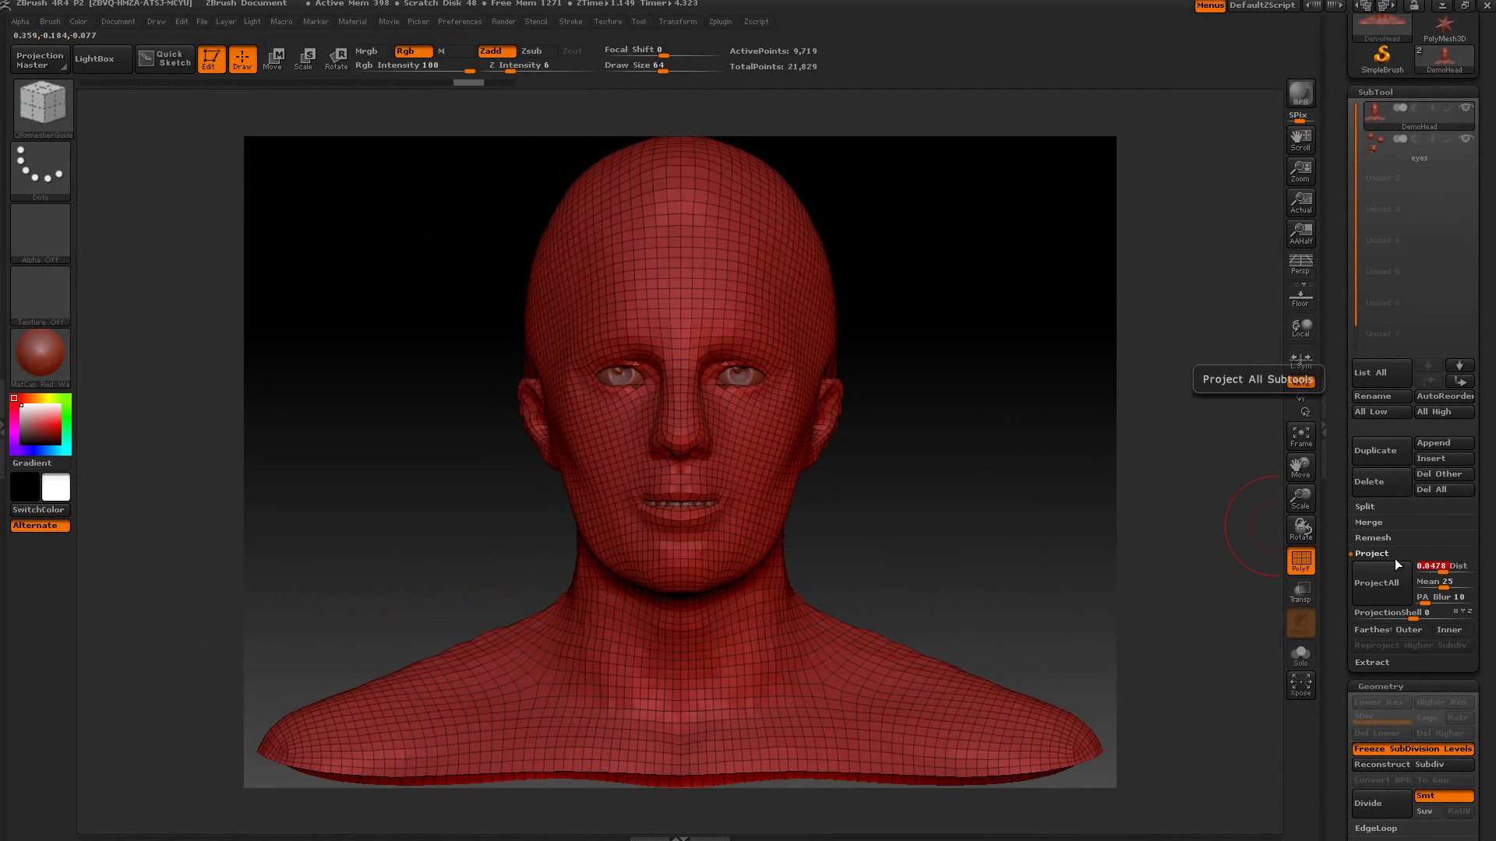
{"action": "left_click_drag", "start_coordinate": [1336, 528], "coordinate": [1337, 359]}
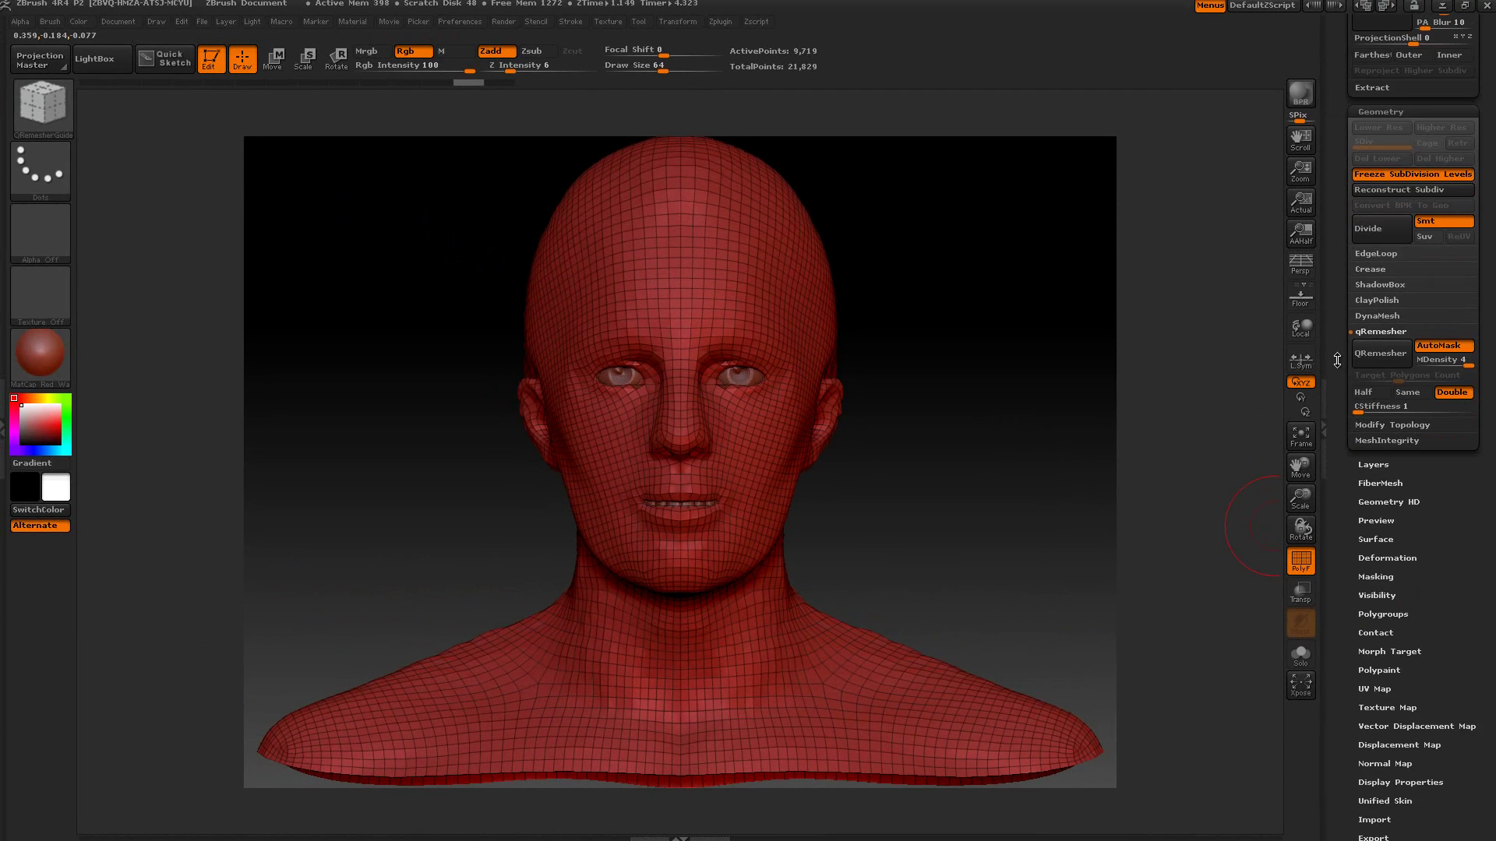
- Project the sculpted detail onto the new mesh and inspect it at SDiv 1
{"action": "left_click", "coordinate": [1373, 175]}
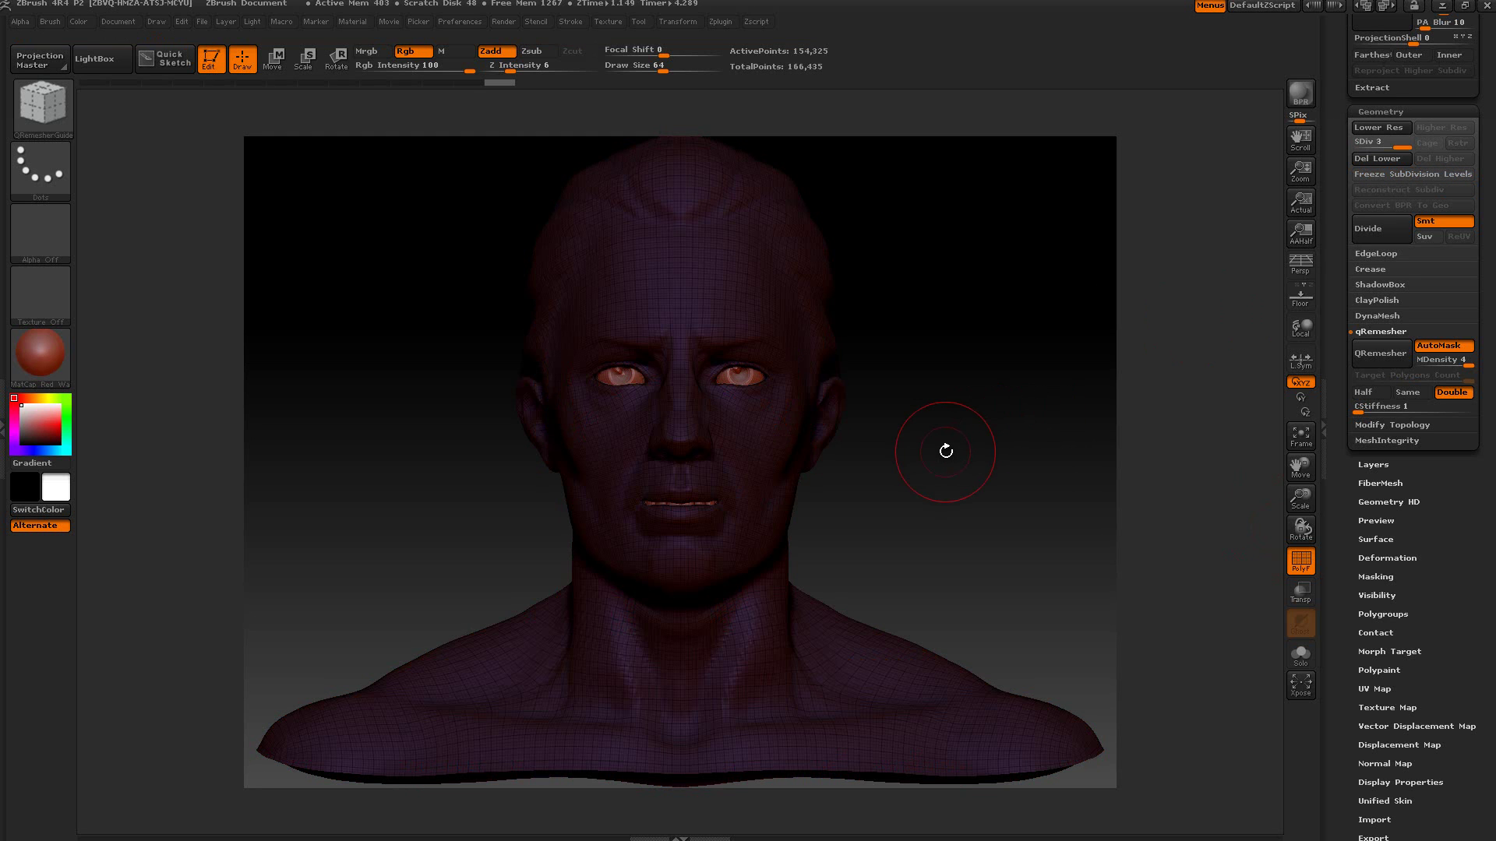
{"action": "left_click_drag", "start_coordinate": [955, 461], "coordinate": [981, 377]}
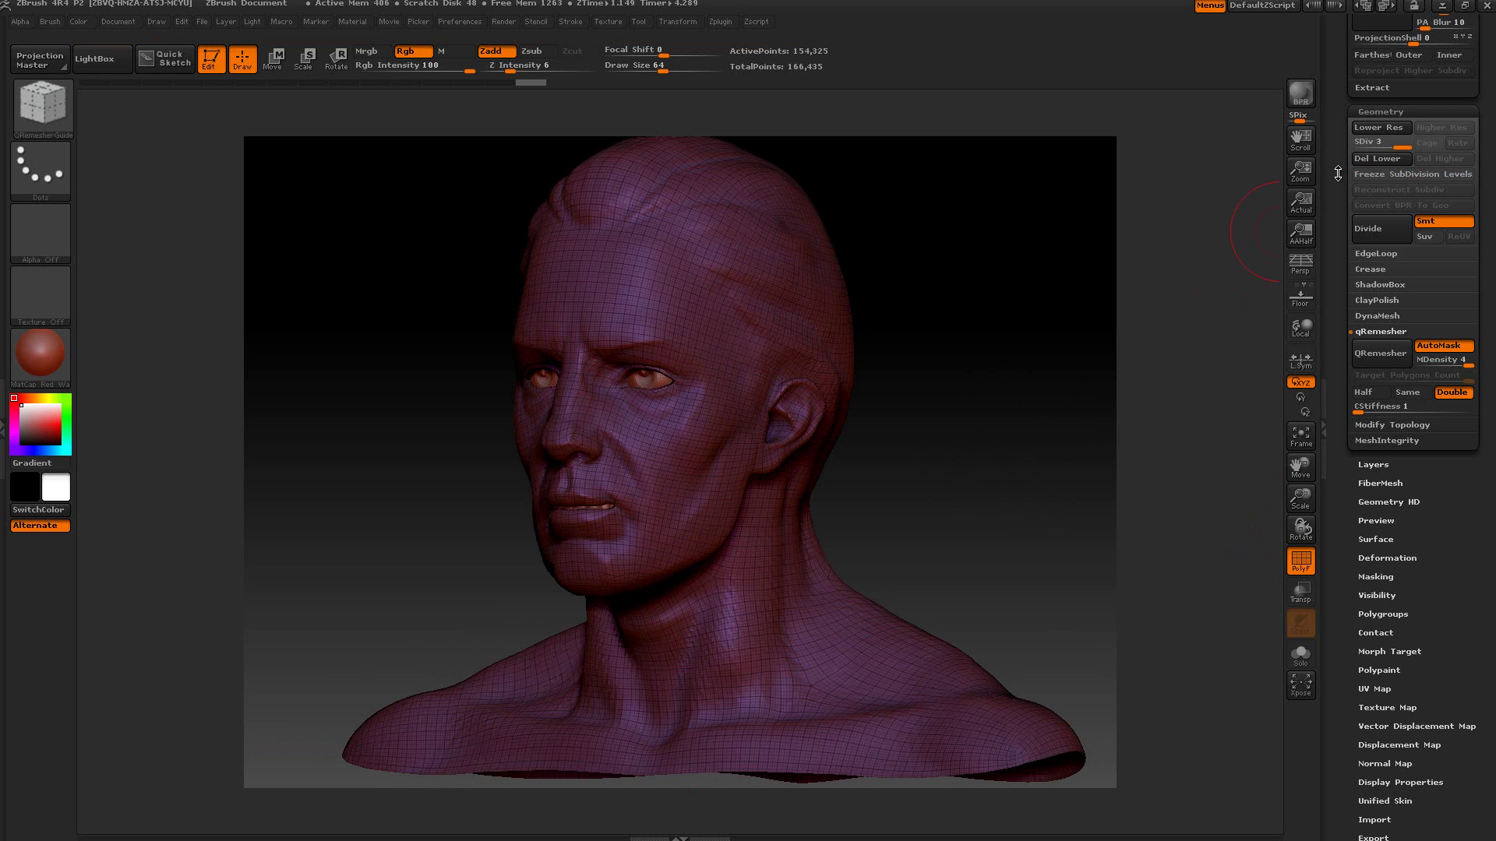
{"action": "left_click", "coordinate": [1360, 142]}
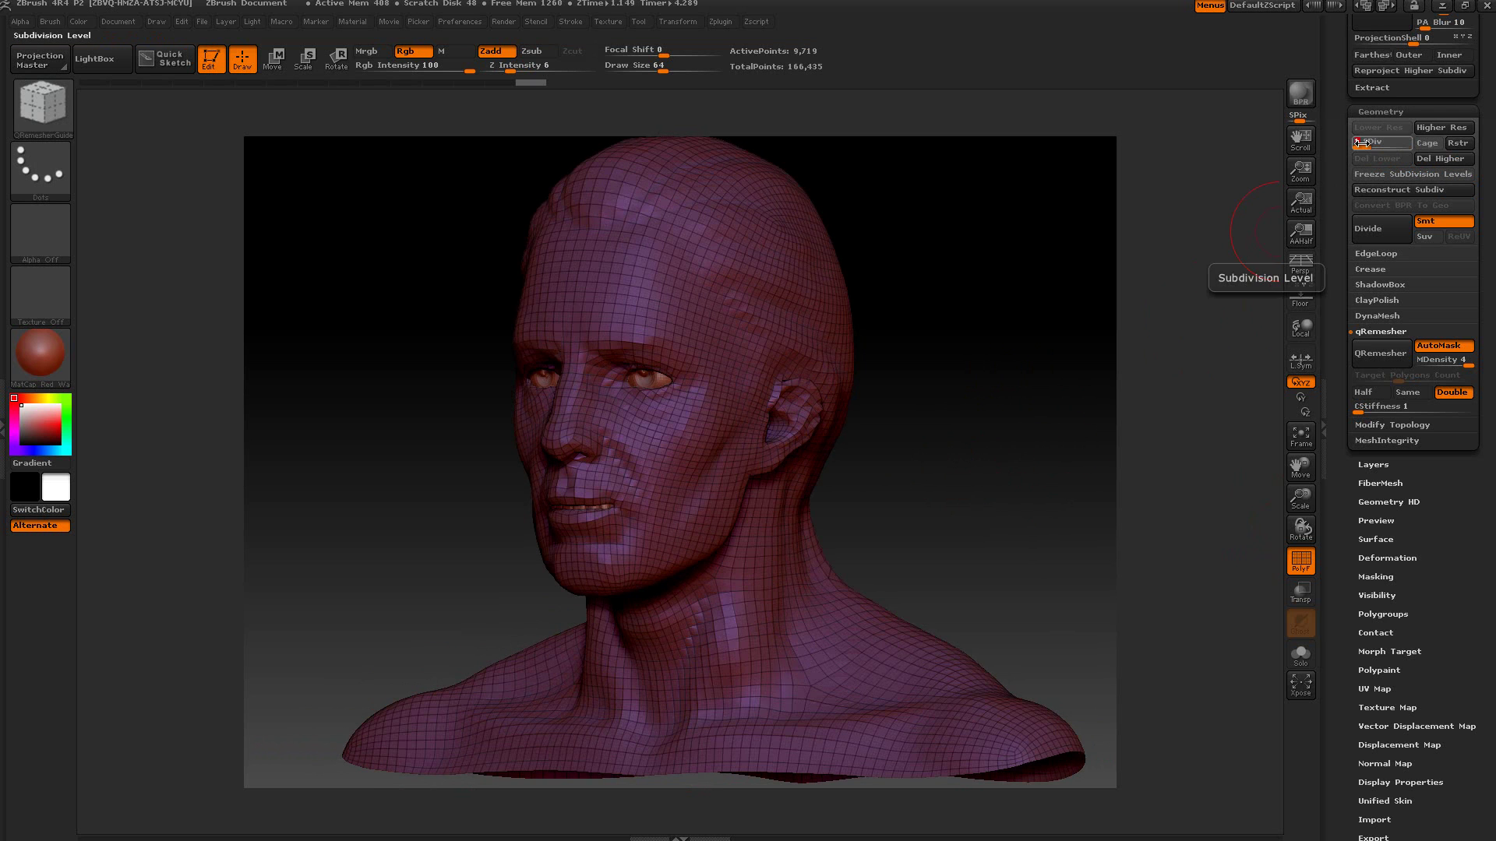
{"action": "left_click_drag", "start_coordinate": [963, 428], "coordinate": [991, 433]}
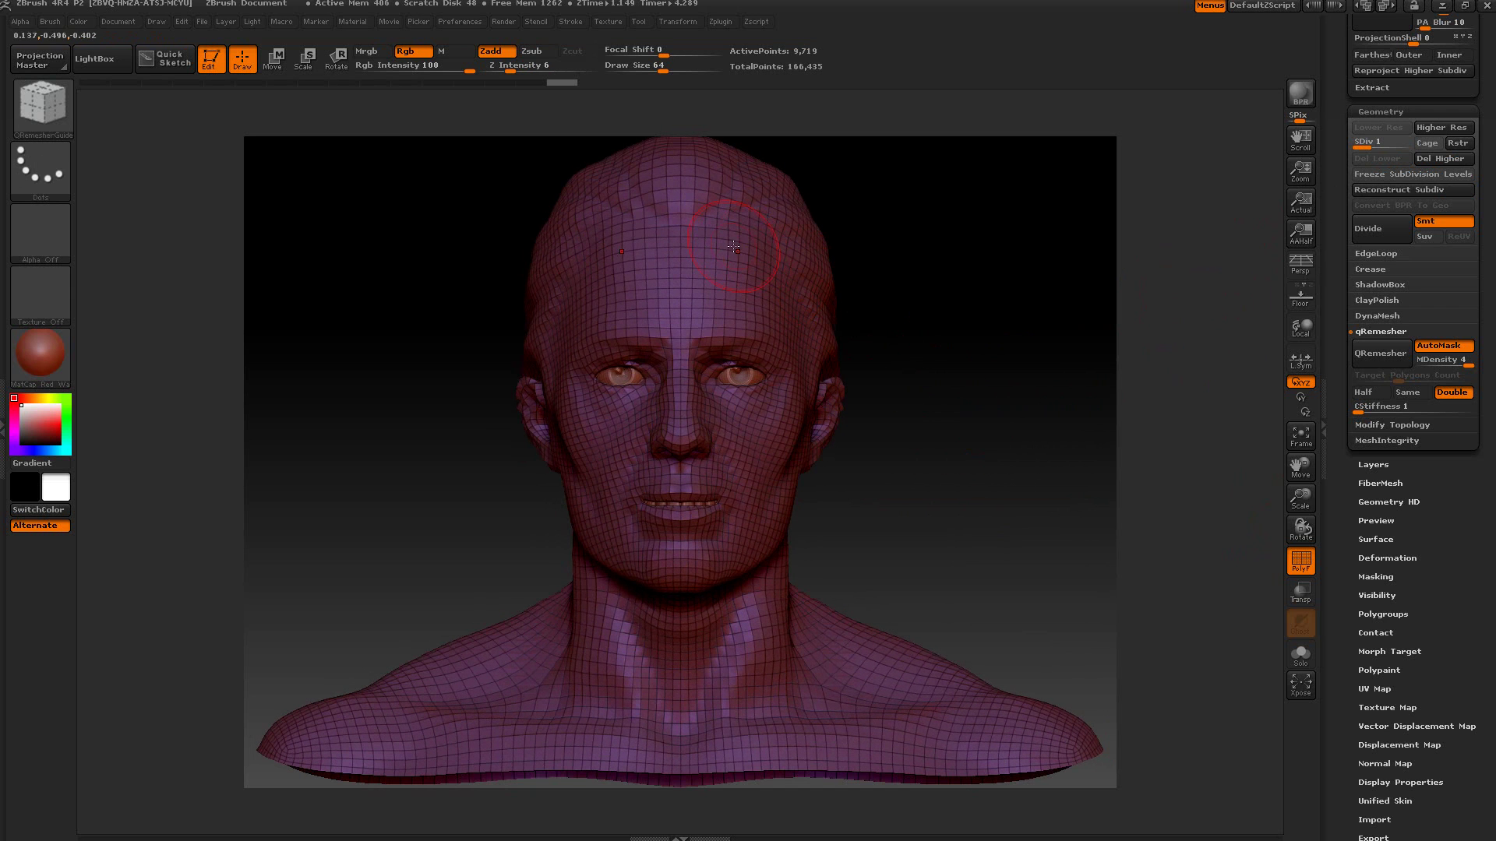
{"action": "left_click_drag", "start_coordinate": [942, 512], "coordinate": [1006, 505]}
- Return to SDiv 3, hide the polyframe, and freeze subdivision levels back to the base mesh
{"action": "left_click_drag", "start_coordinate": [1375, 141], "coordinate": [1400, 141]}
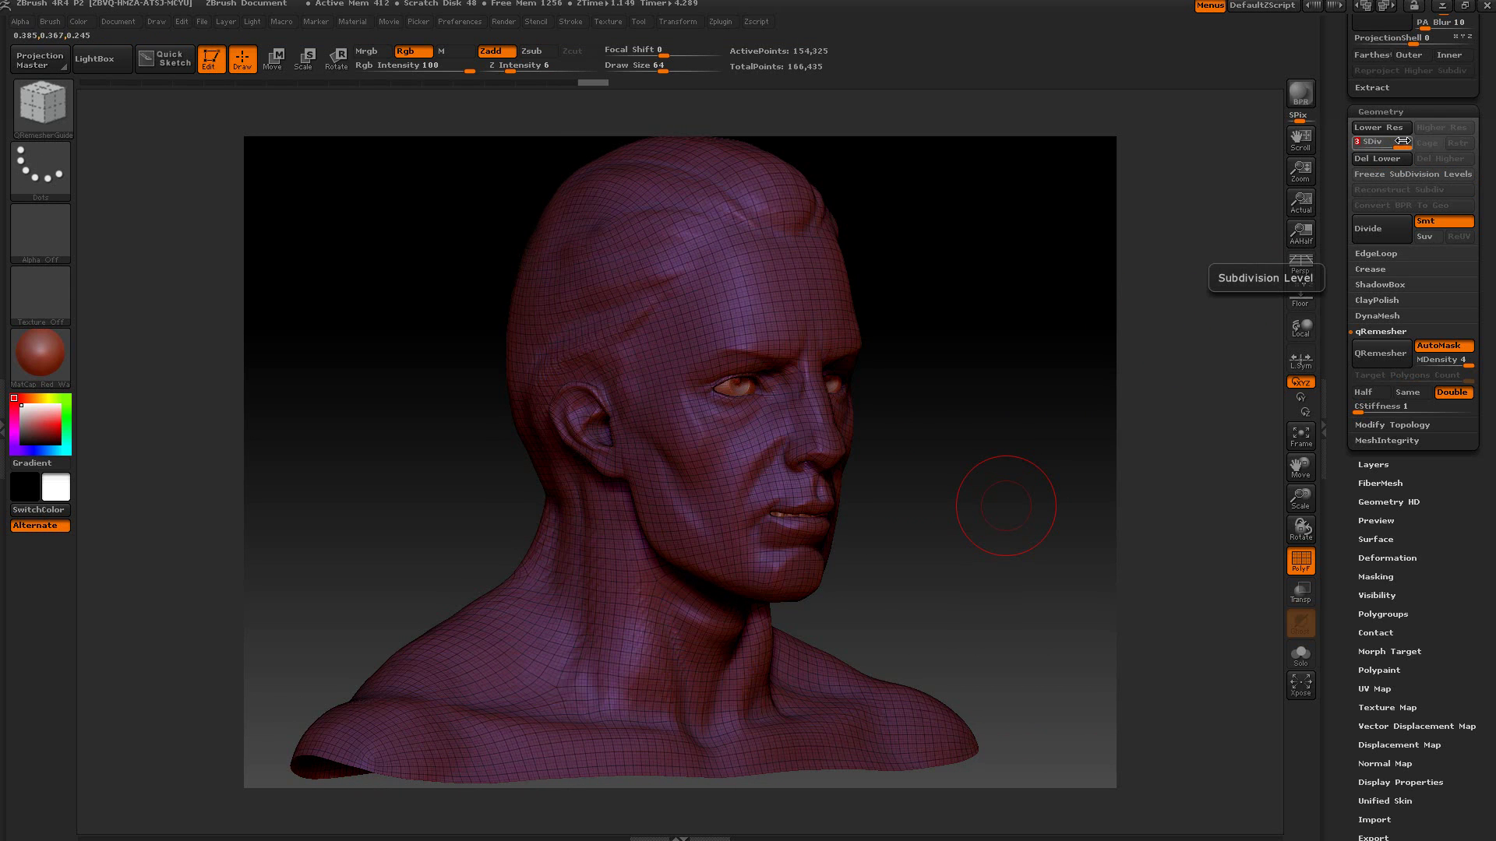
{"action": "left_click", "coordinate": [1295, 561]}
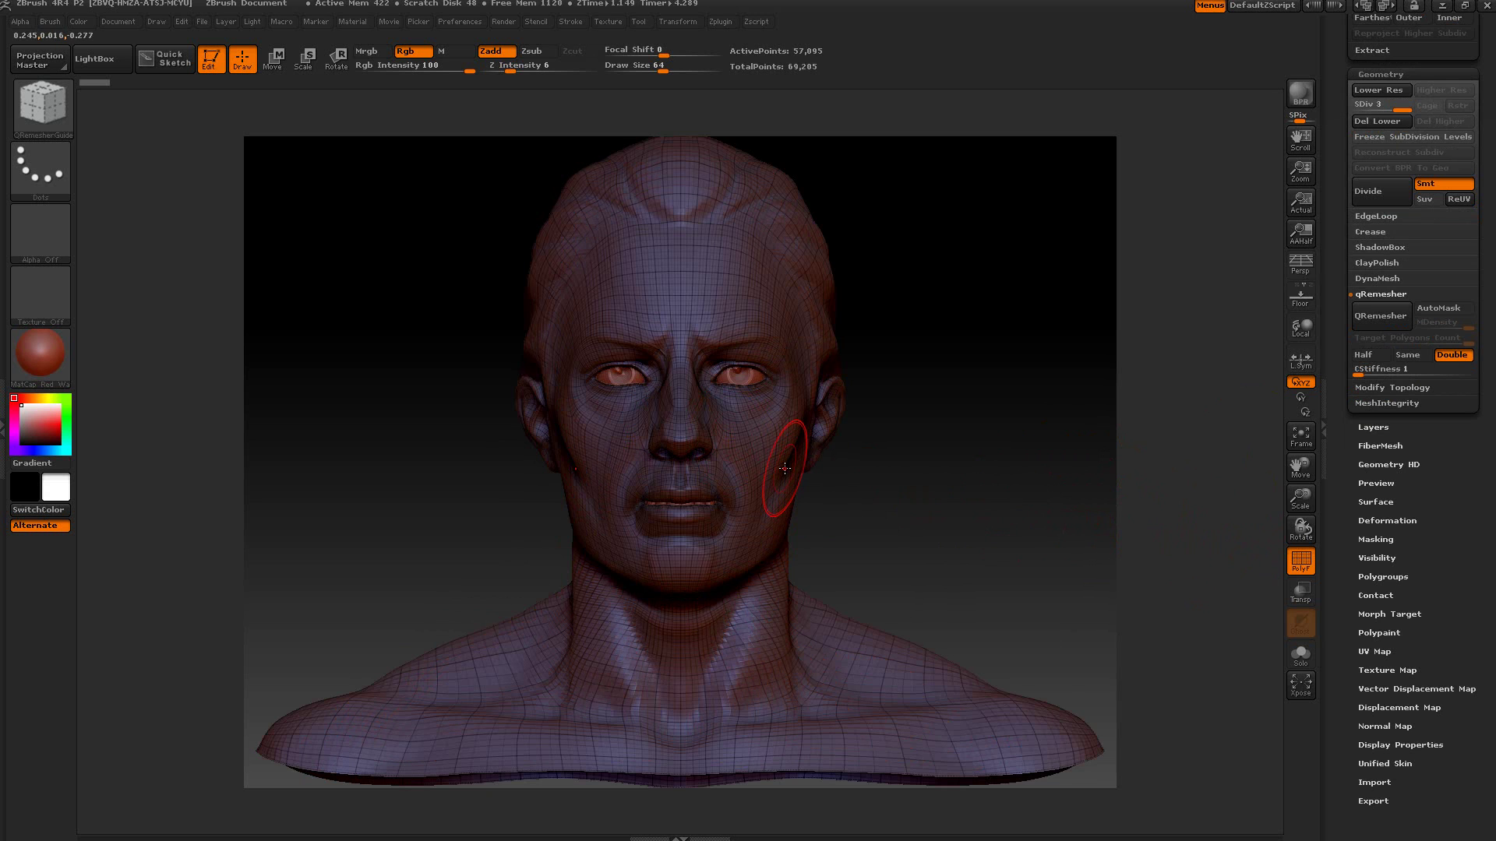
{"action": "left_click", "coordinate": [1373, 138]}
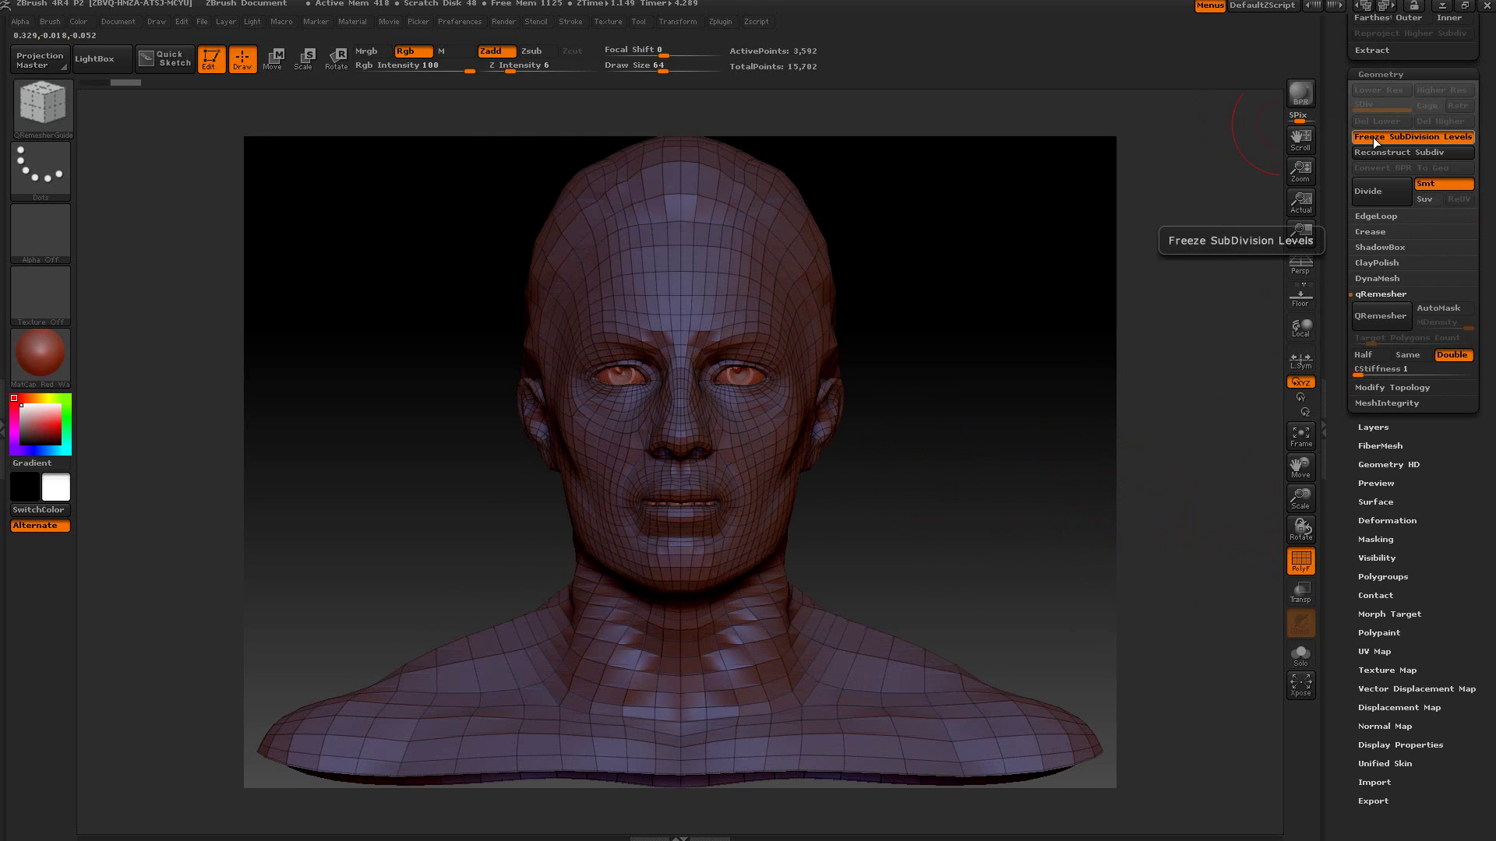
- Enable AutoMask and pull the left ear into an elf-like point with the Move brush
{"action": "left_click", "coordinate": [1443, 309]}
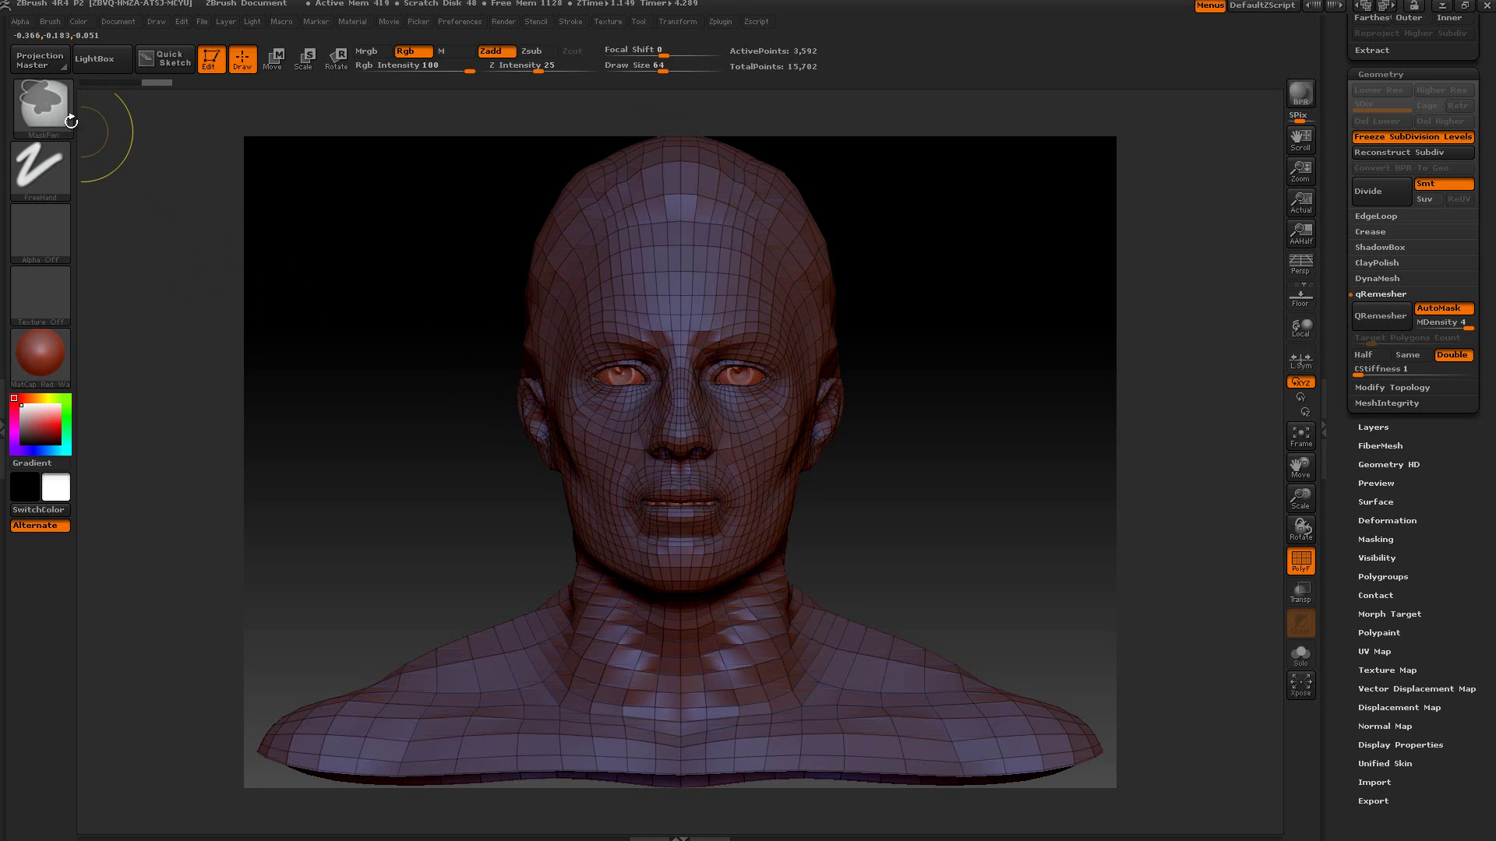
{"action": "left_click", "coordinate": [54, 109]}
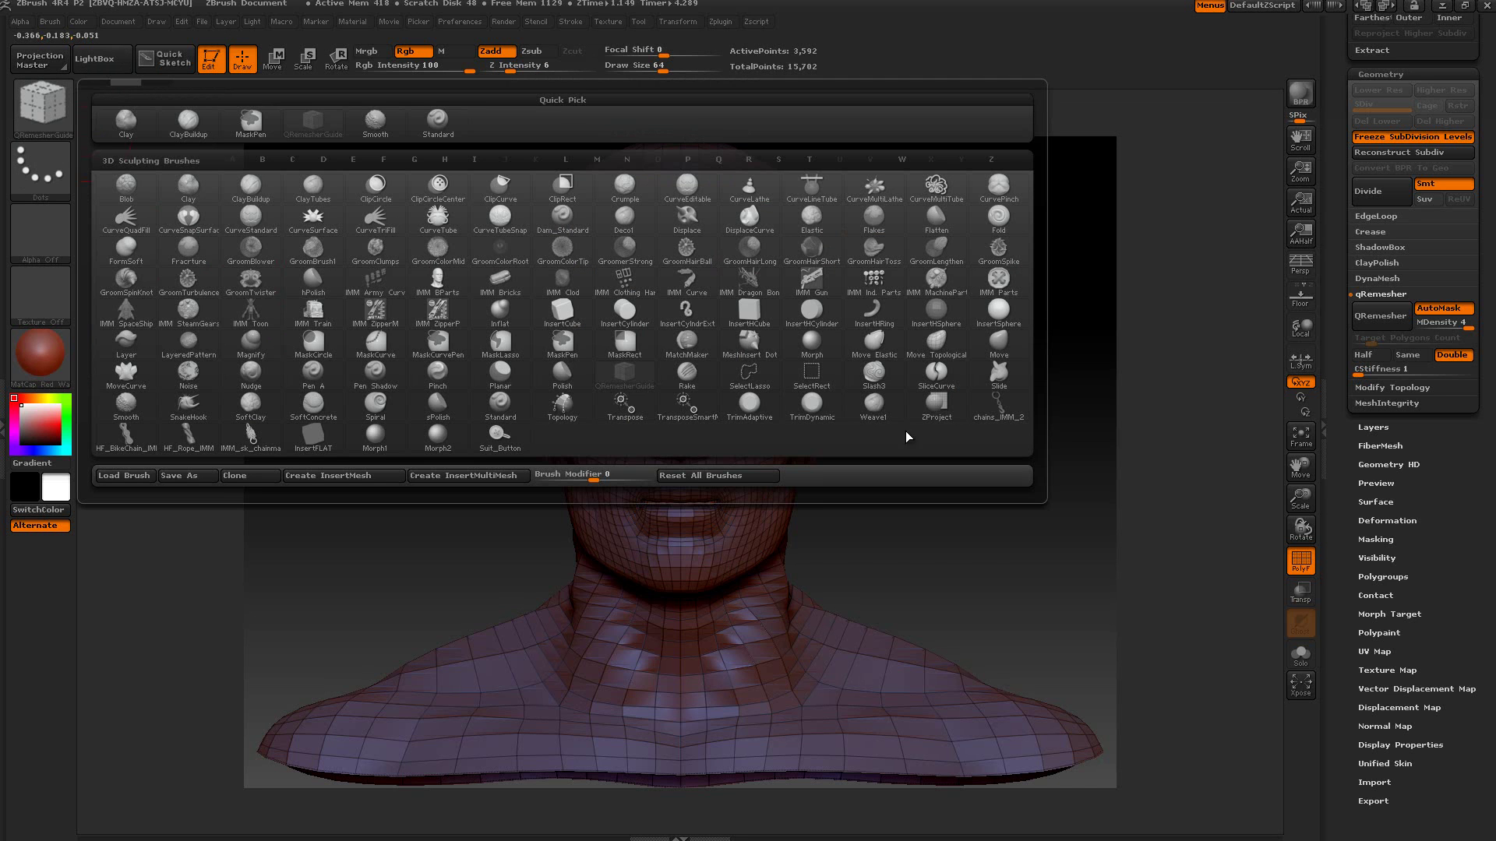
{"action": "left_click", "coordinate": [998, 341]}
{"action": "left_click_drag", "start_coordinate": [520, 390], "coordinate": [494, 360]}
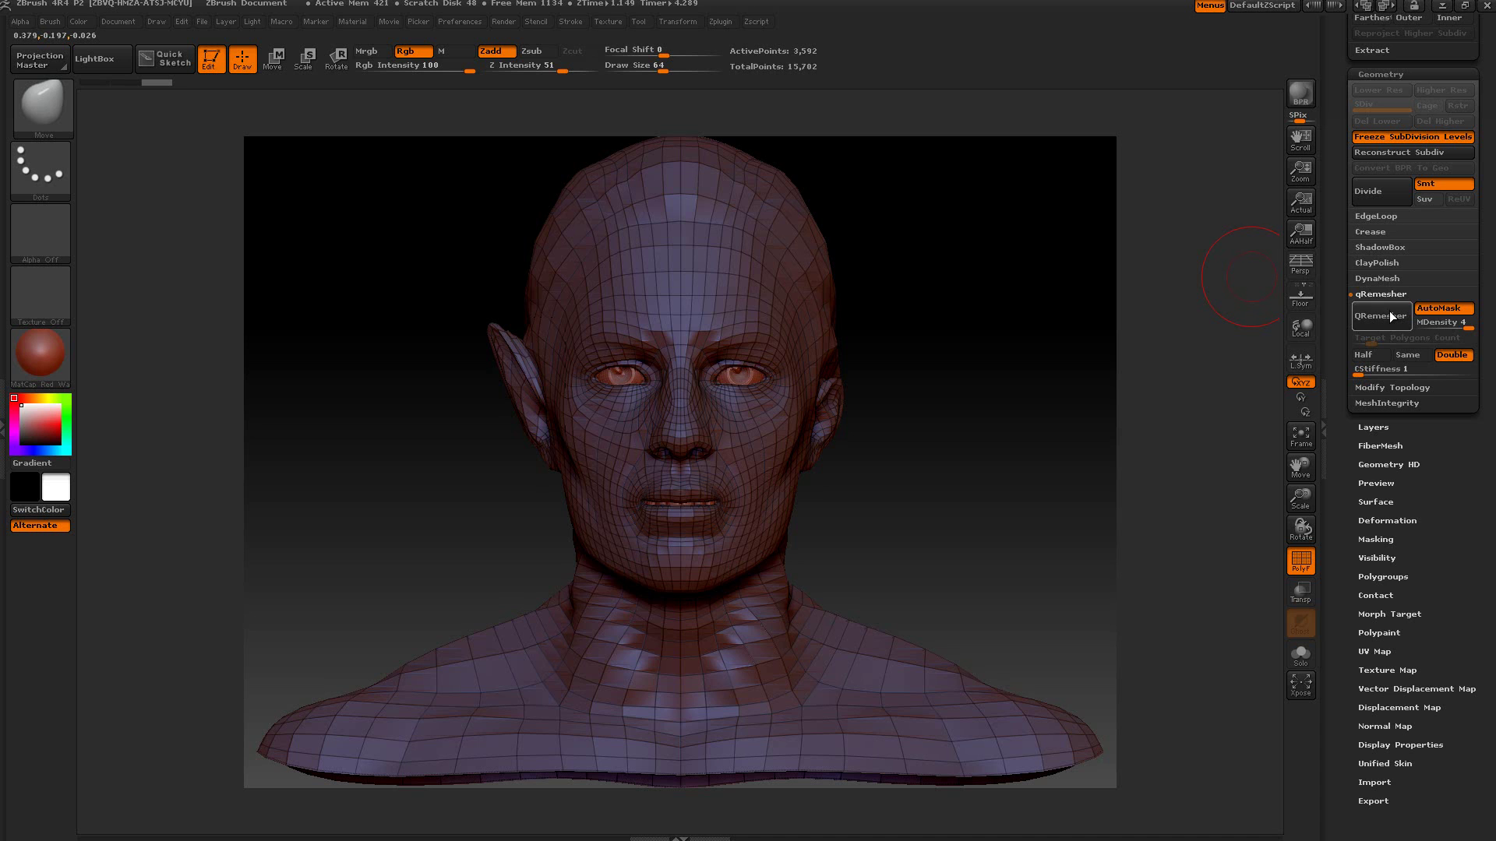
- Turn off Double, set Target Polygons Count to 20, run QRemesher, then undo it
{"action": "left_click", "coordinate": [1451, 355]}
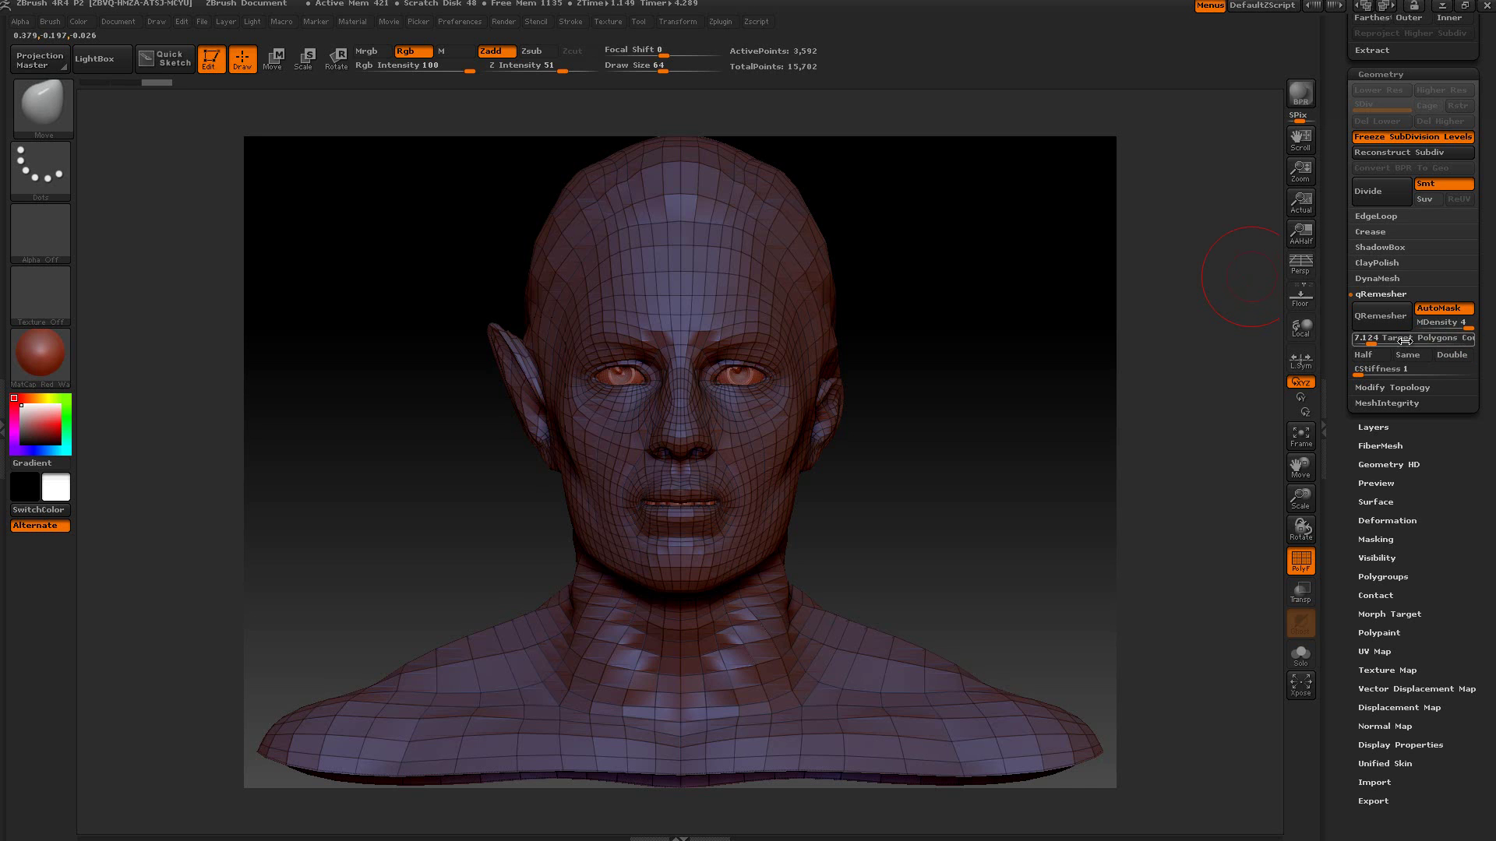
{"action": "left_click_drag", "start_coordinate": [1384, 338], "coordinate": [1403, 338]}
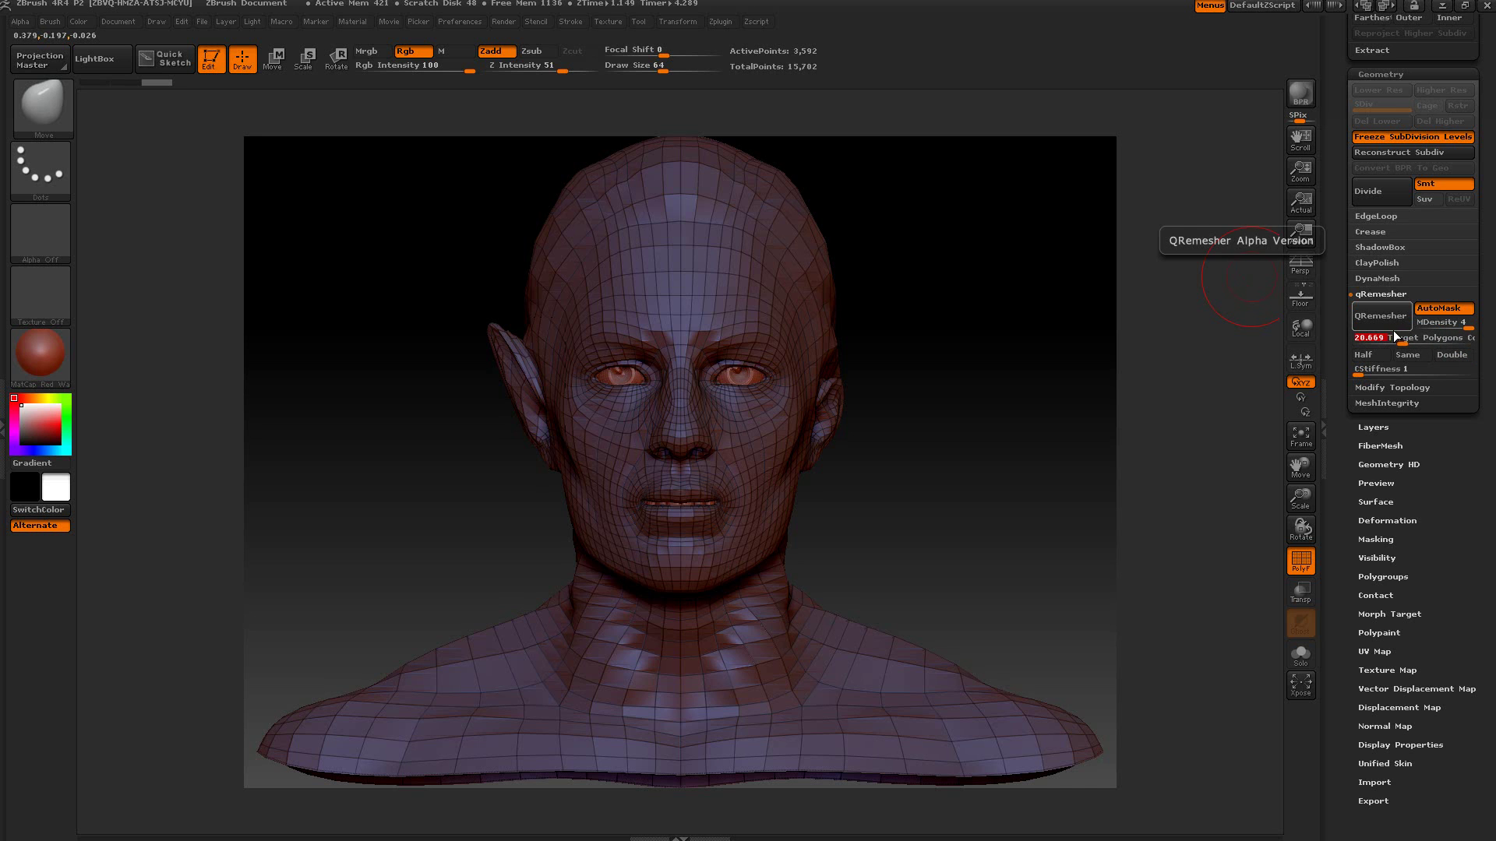
{"action": "left_click", "coordinate": [1380, 320]}
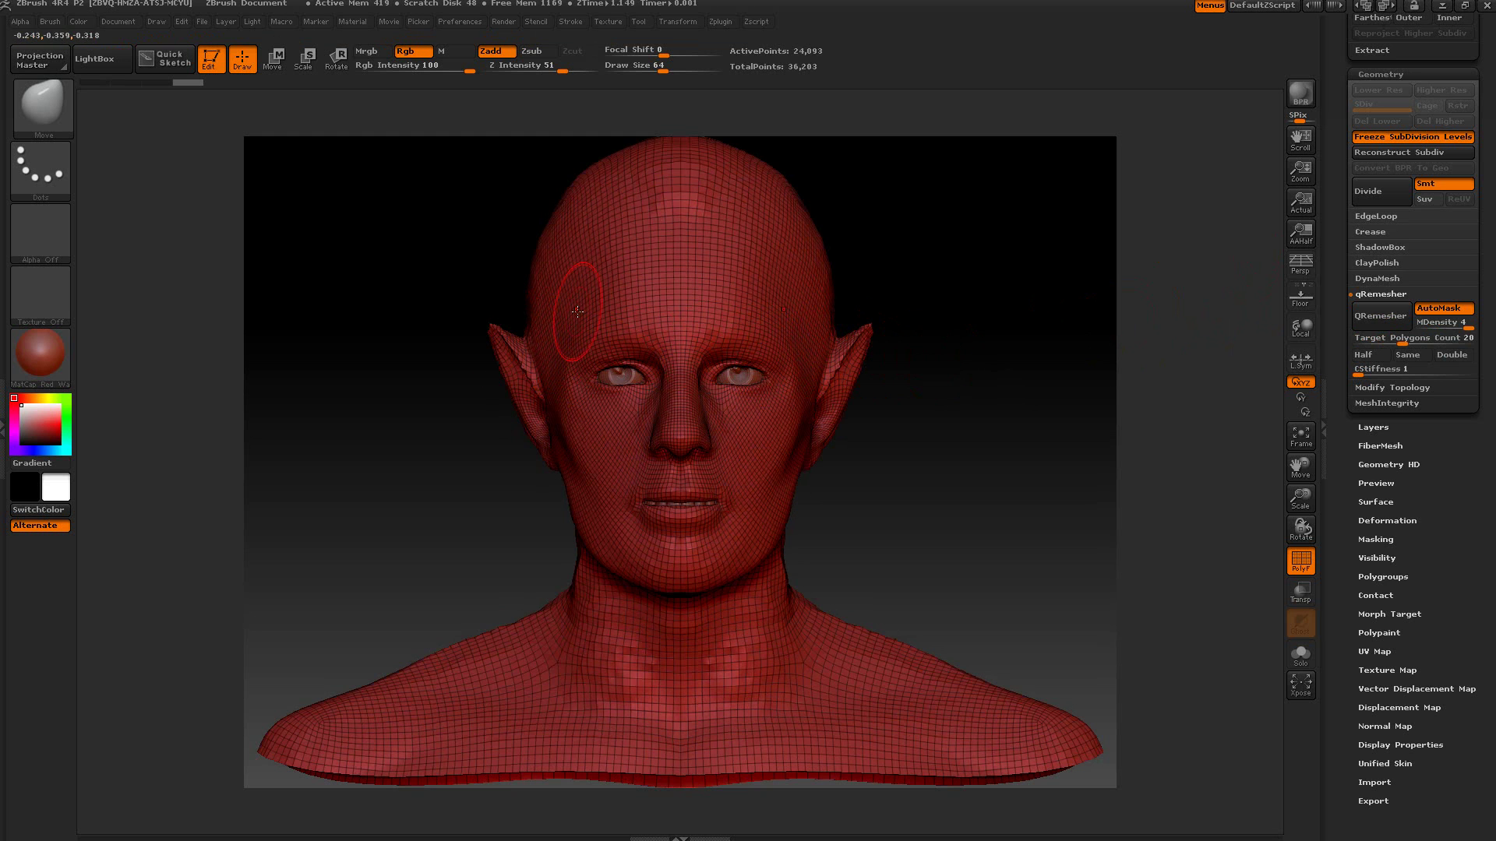
{"action": "key", "text": "ctrl+z"}
{"action": "key", "text": "ctrl+z"}
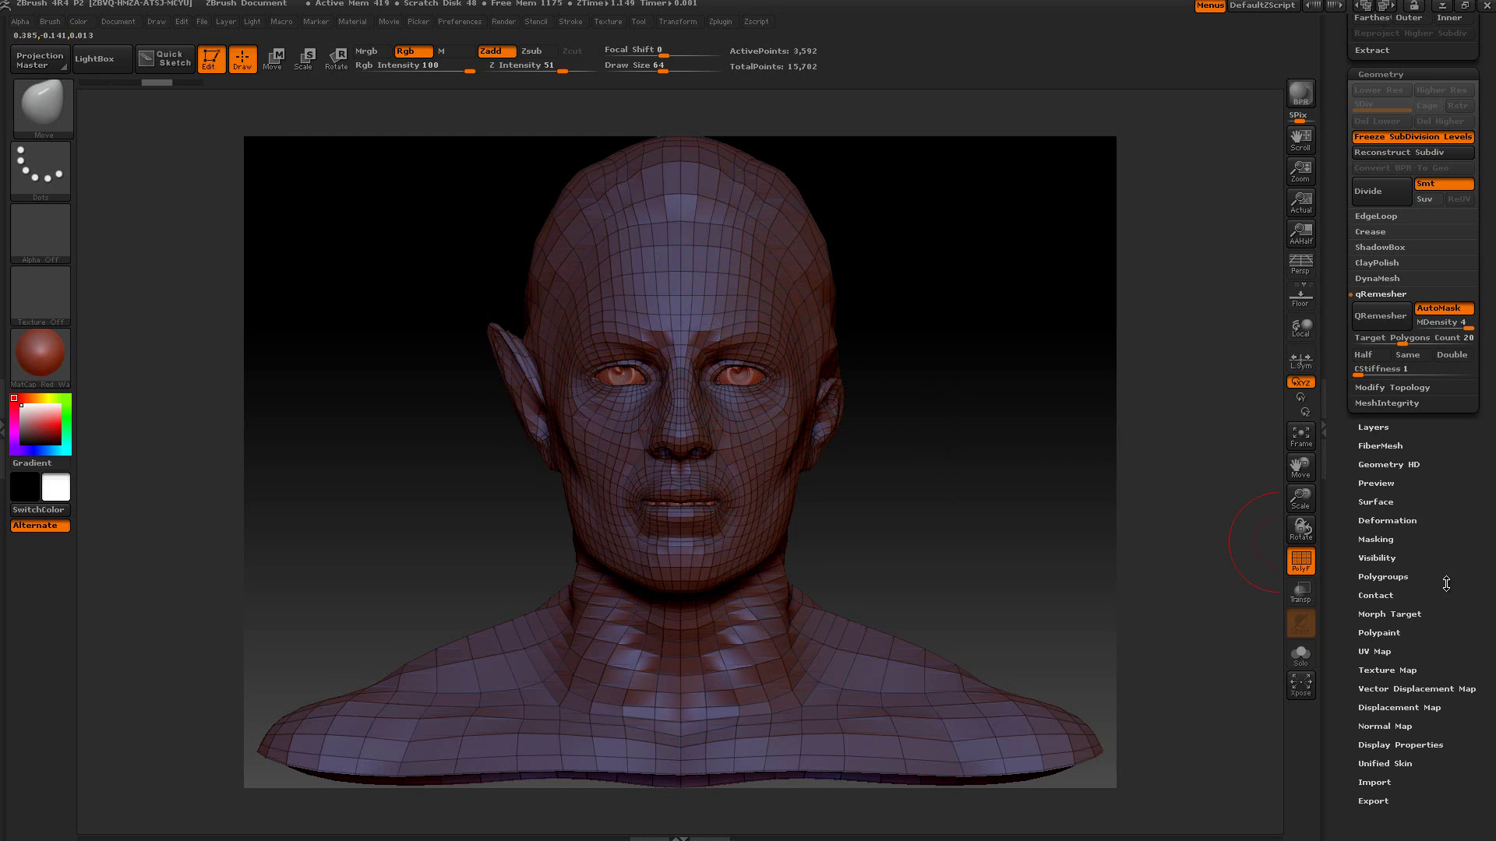
- Mirror the head in Deformation and run QRemesher on it again
{"action": "left_click", "coordinate": [1387, 521]}
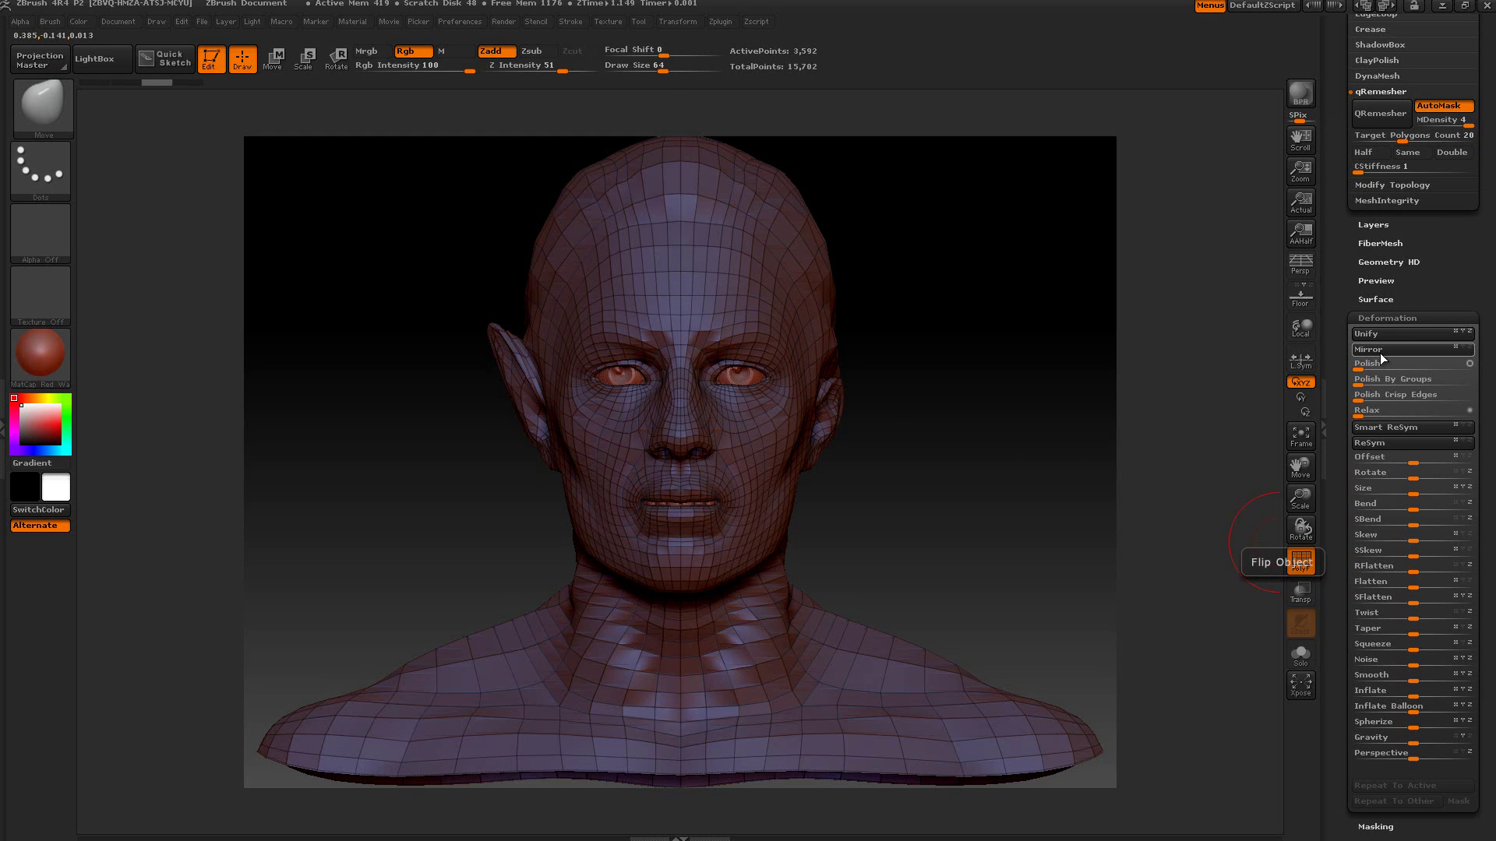
{"action": "left_click", "coordinate": [1380, 353]}
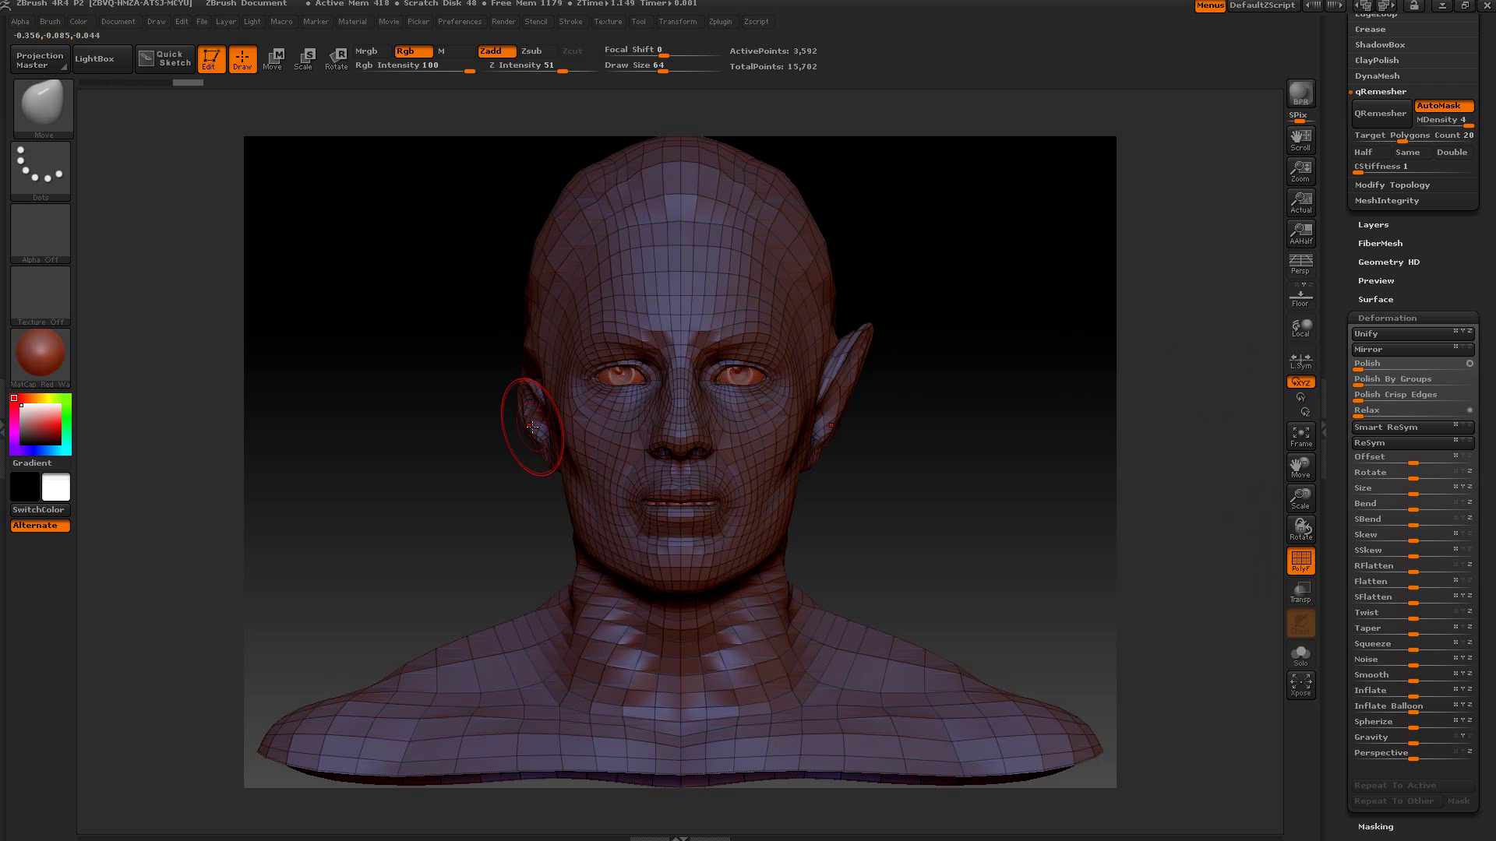
{"action": "left_click_drag", "start_coordinate": [1345, 204], "coordinate": [1340, 311]}
{"action": "left_click", "coordinate": [1362, 372]}
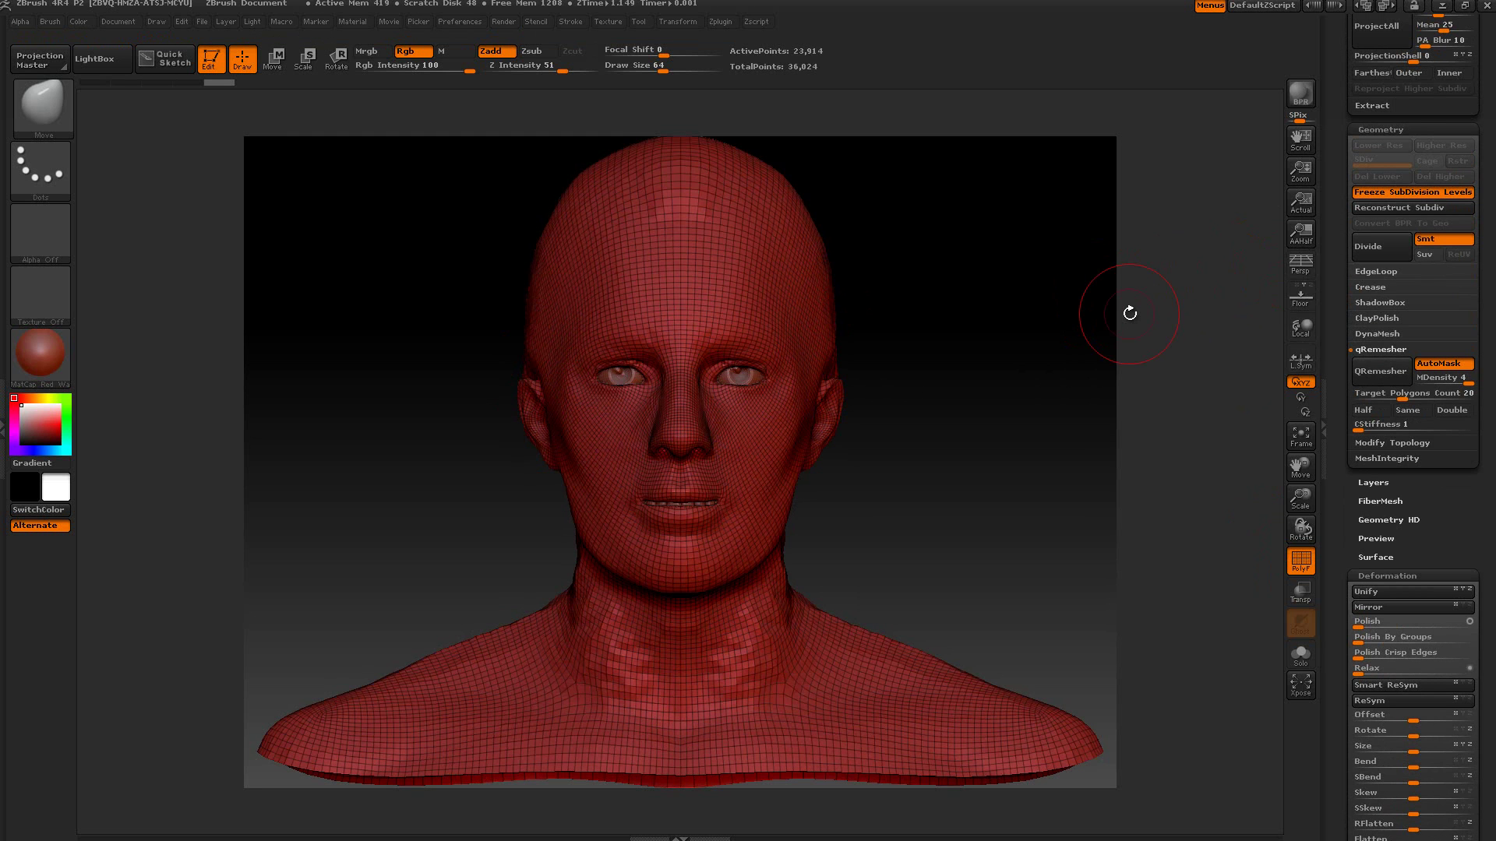
{"action": "mouse_move", "coordinate": [1049, 395]}
{"action": "left_mouse_down"}
{"action": "mouse_move", "coordinate": [1012, 408]}
{"action": "mouse_move", "coordinate": [1042, 405]}
{"action": "left_mouse_up"}
- Hide the polyframe and undo back to the detailed DemoHead with normal ears, facing front
{"action": "left_click", "coordinate": [1301, 560]}
{"action": "key", "text": "ctrl+shift+z"}
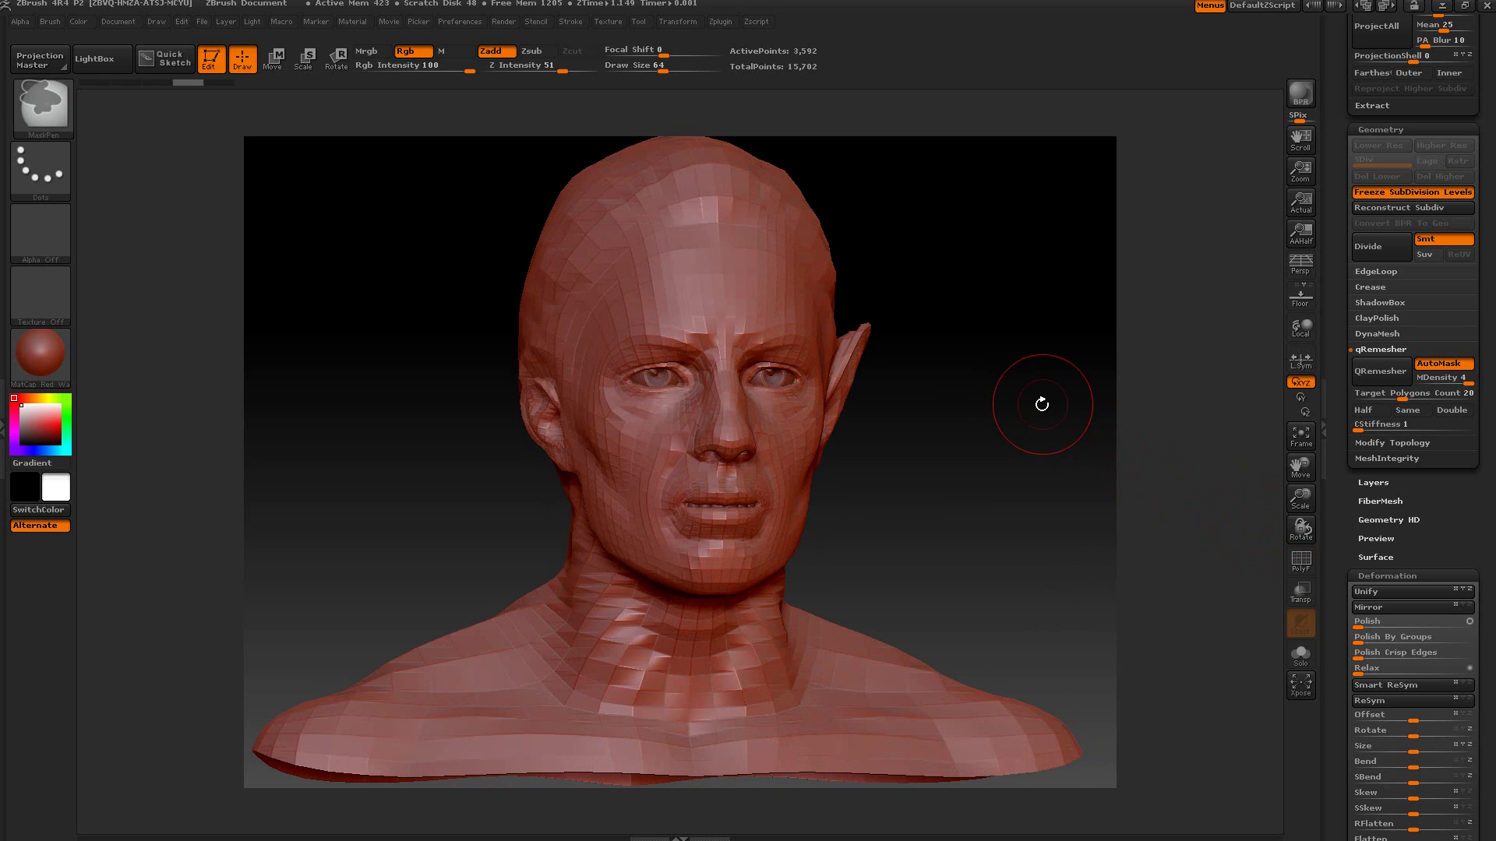
{"action": "key", "text": "ctrl+z"}
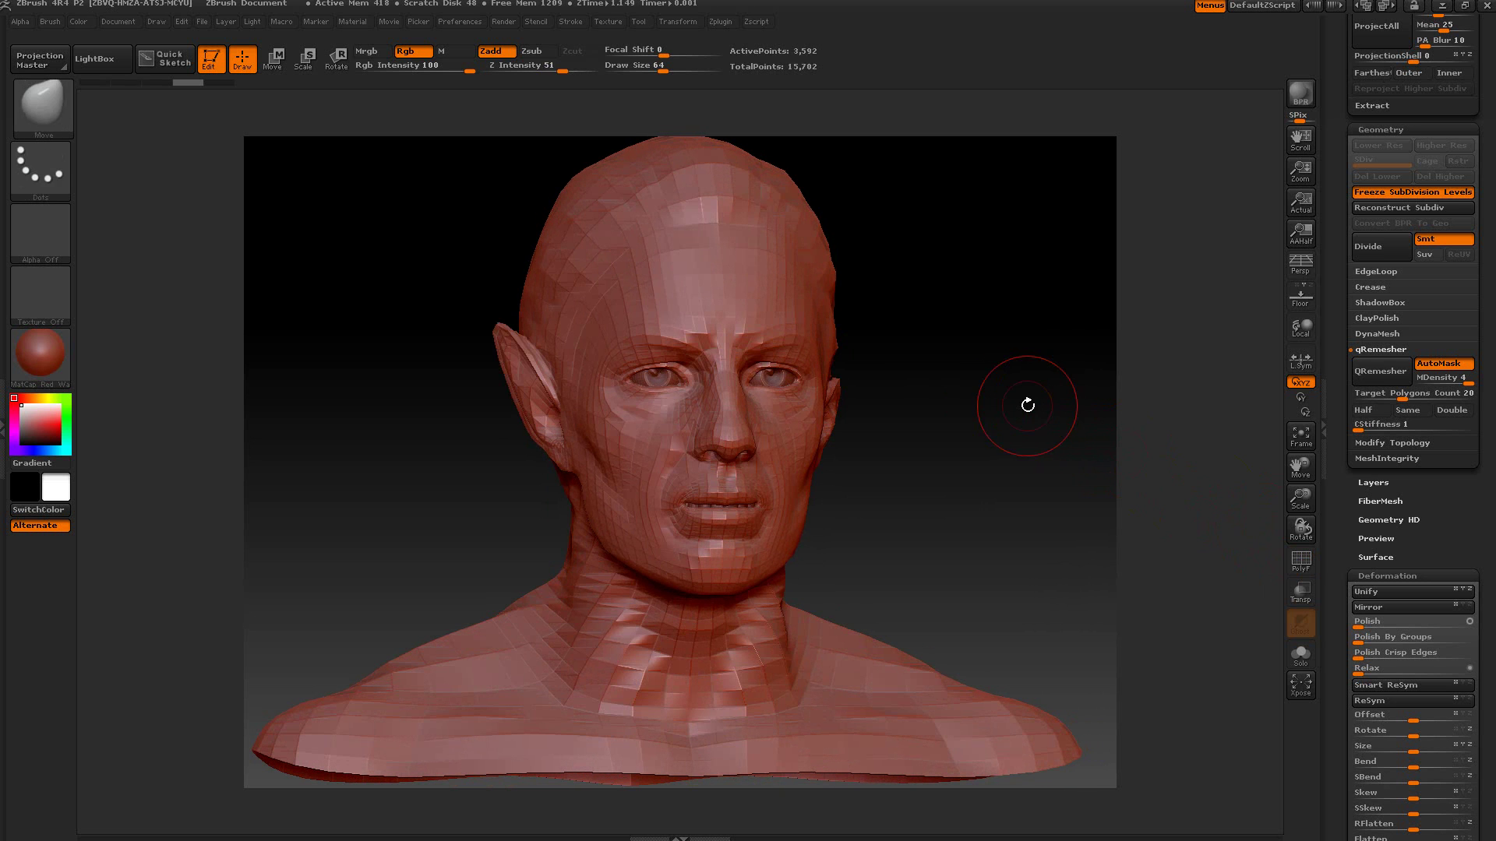
{"action": "key", "text": "ctrl+z"}
{"action": "left_click_drag", "start_coordinate": [1026, 404], "coordinate": [1012, 407], "text": "shift"}
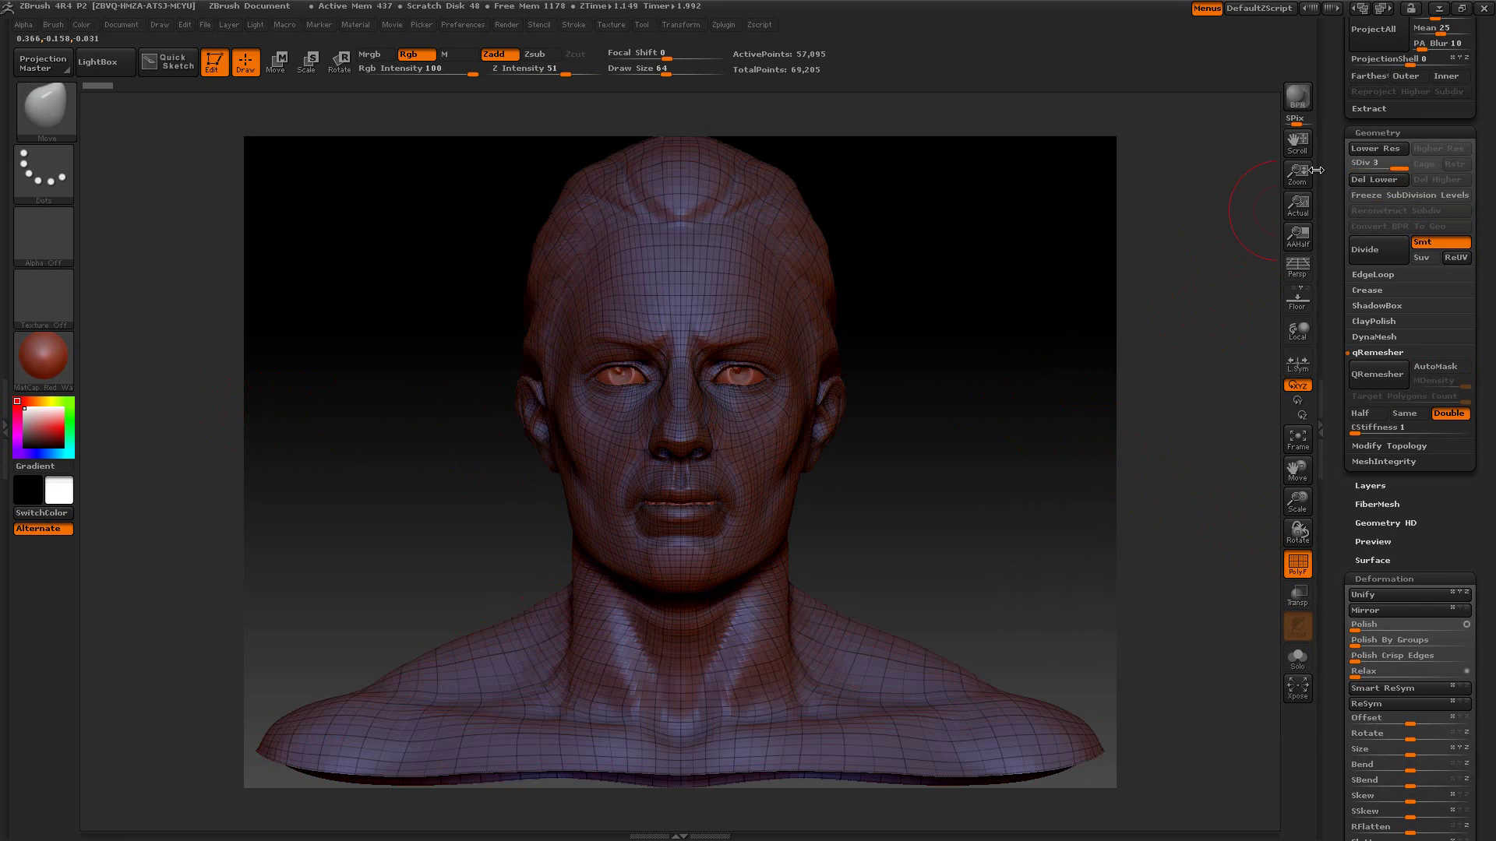
- Convert DemoHead into the PolyMesh3D tool PM3D_DemoHead with Make PolyMesh3D
{"action": "scroll", "coordinate": [1331, 155], "scroll_direction": "up", "scroll_amount": 10}
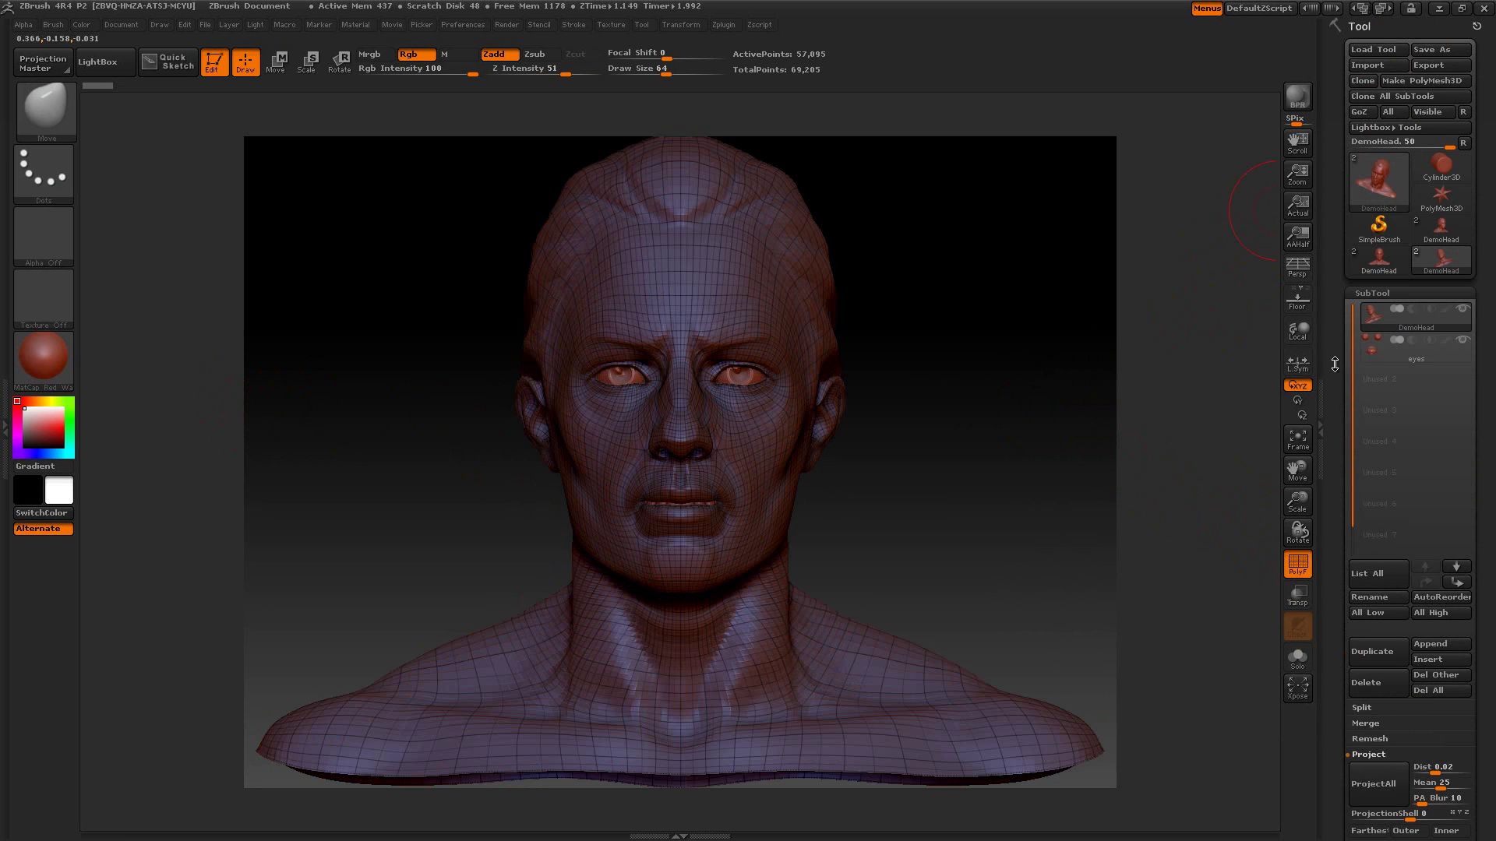
{"action": "left_click", "coordinate": [1406, 84]}
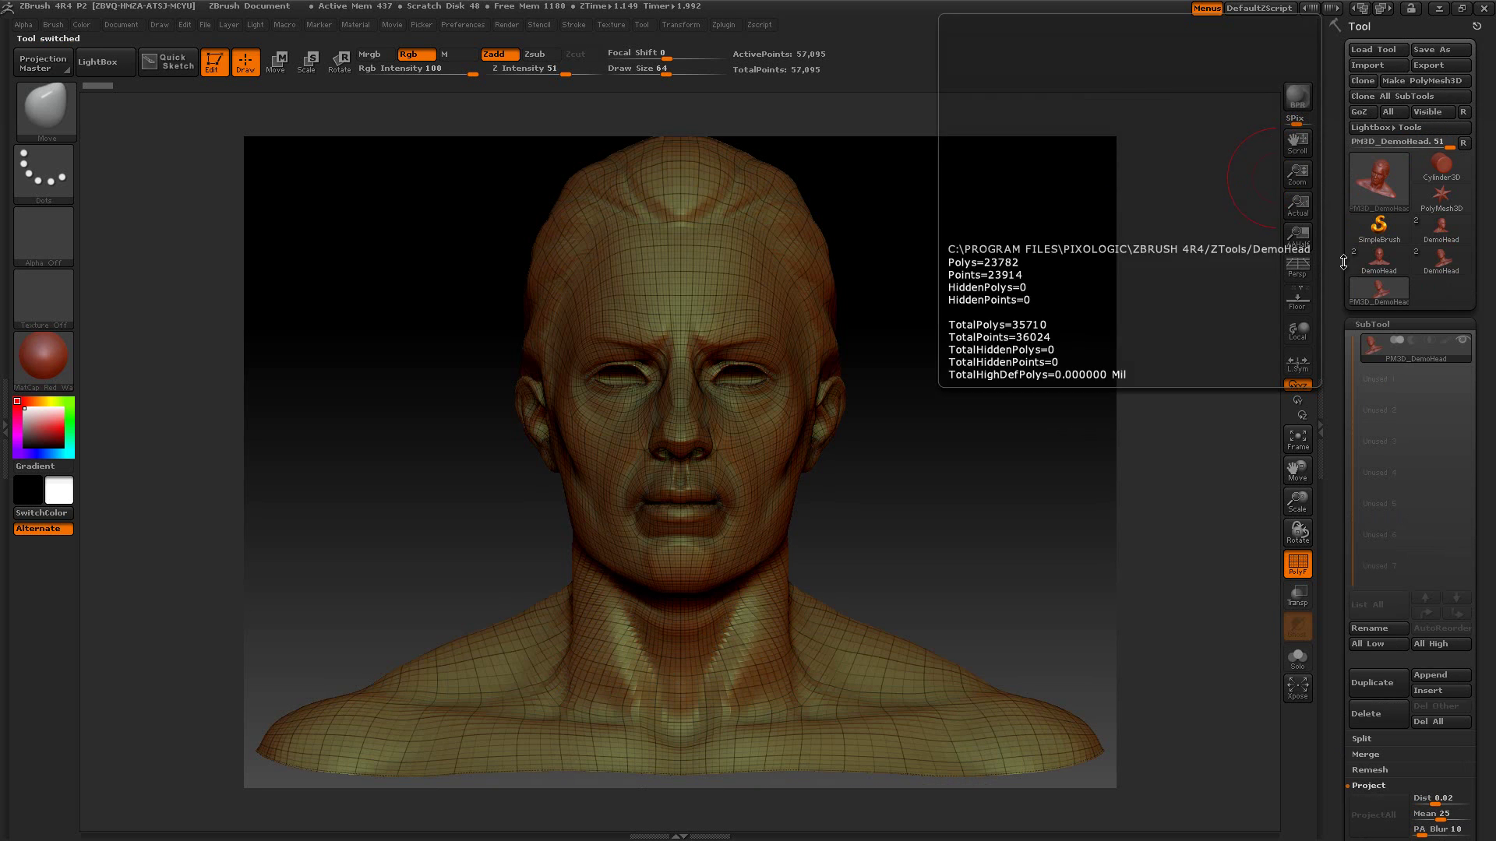
{"action": "scroll", "coordinate": [1335, 271], "scroll_direction": "down", "scroll_amount": 10}
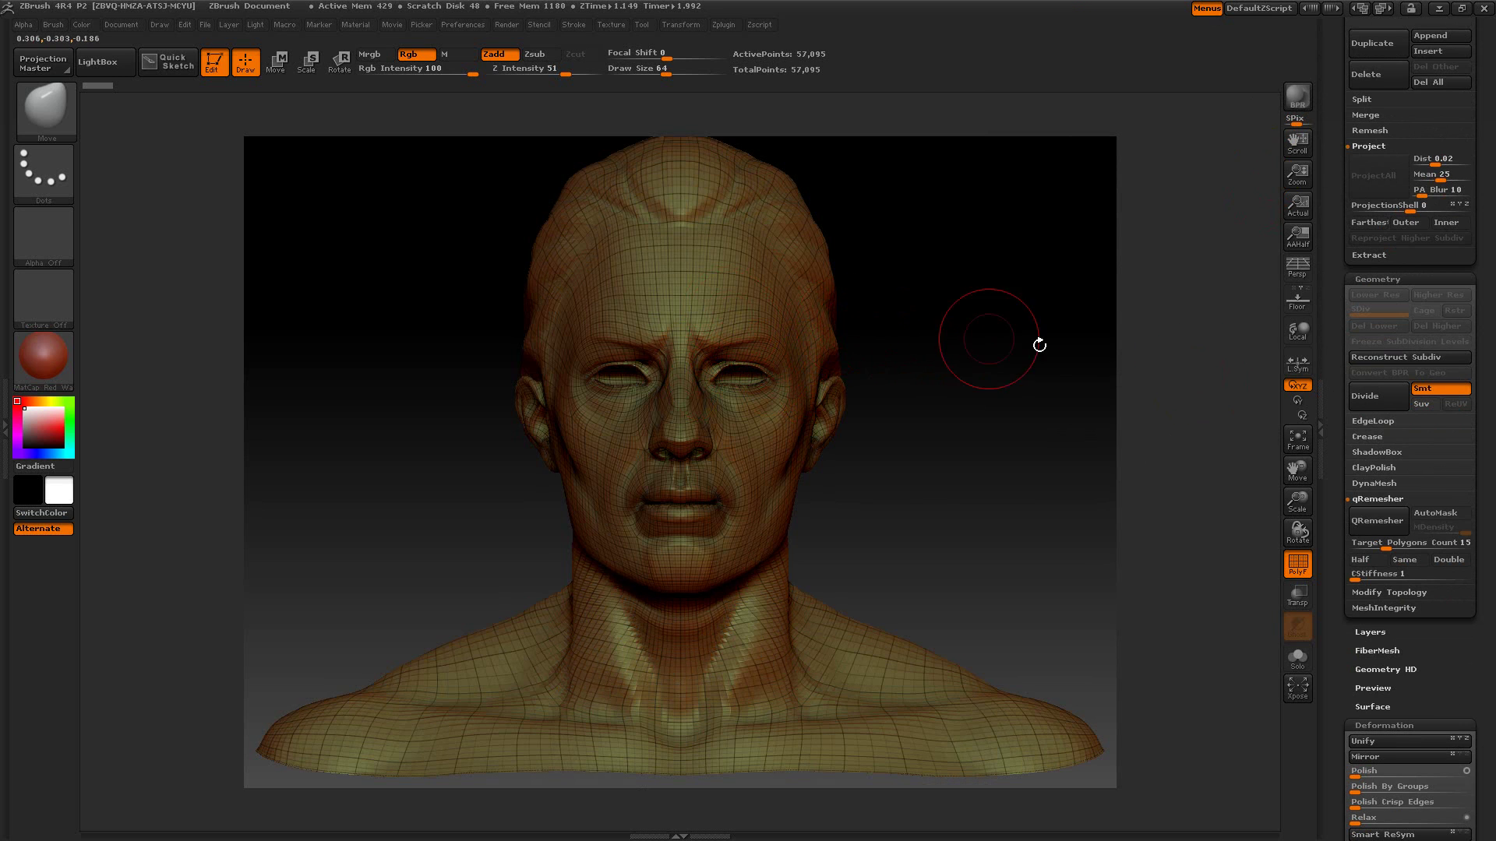
- Divide the head, freeze subdivisions, enable AutoMask, set Target Polygons 15 and run QRemesher
{"action": "left_click", "coordinate": [1362, 400]}
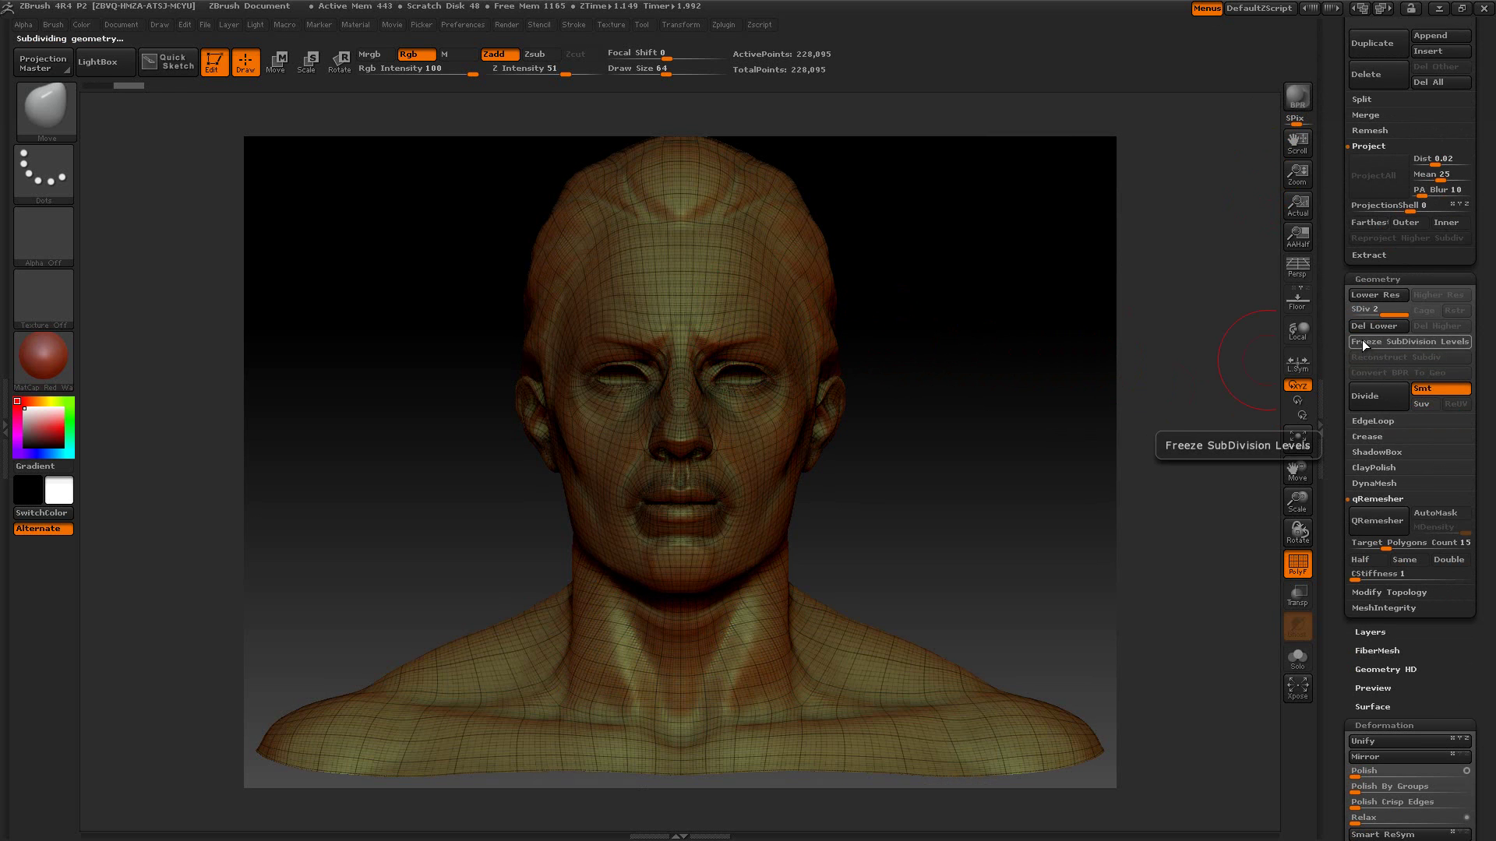
{"action": "left_click", "coordinate": [1364, 343]}
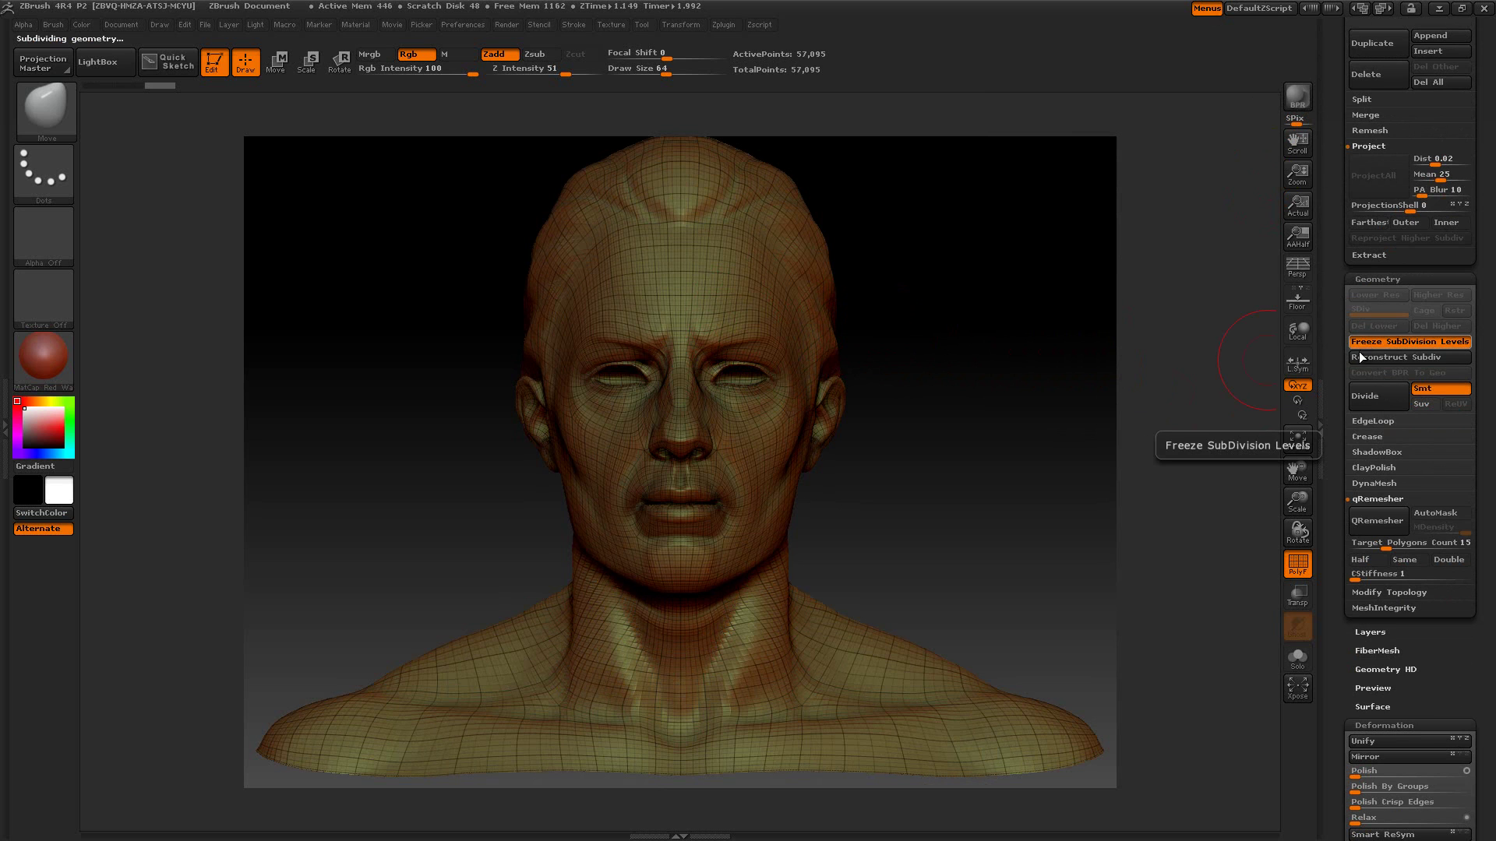
{"action": "left_click", "coordinate": [1425, 513]}
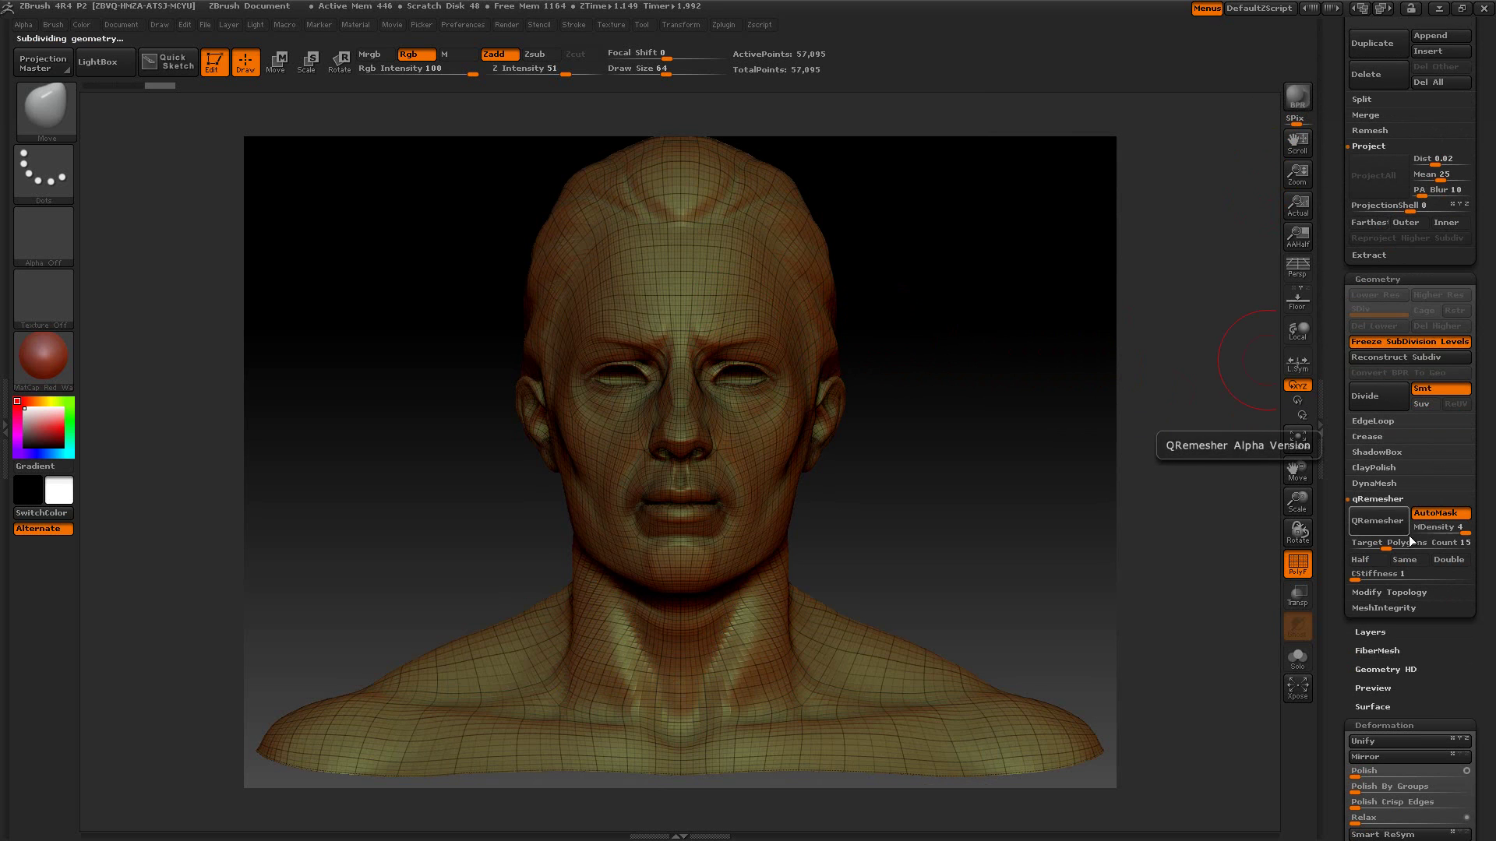
{"action": "left_click", "coordinate": [1393, 545]}
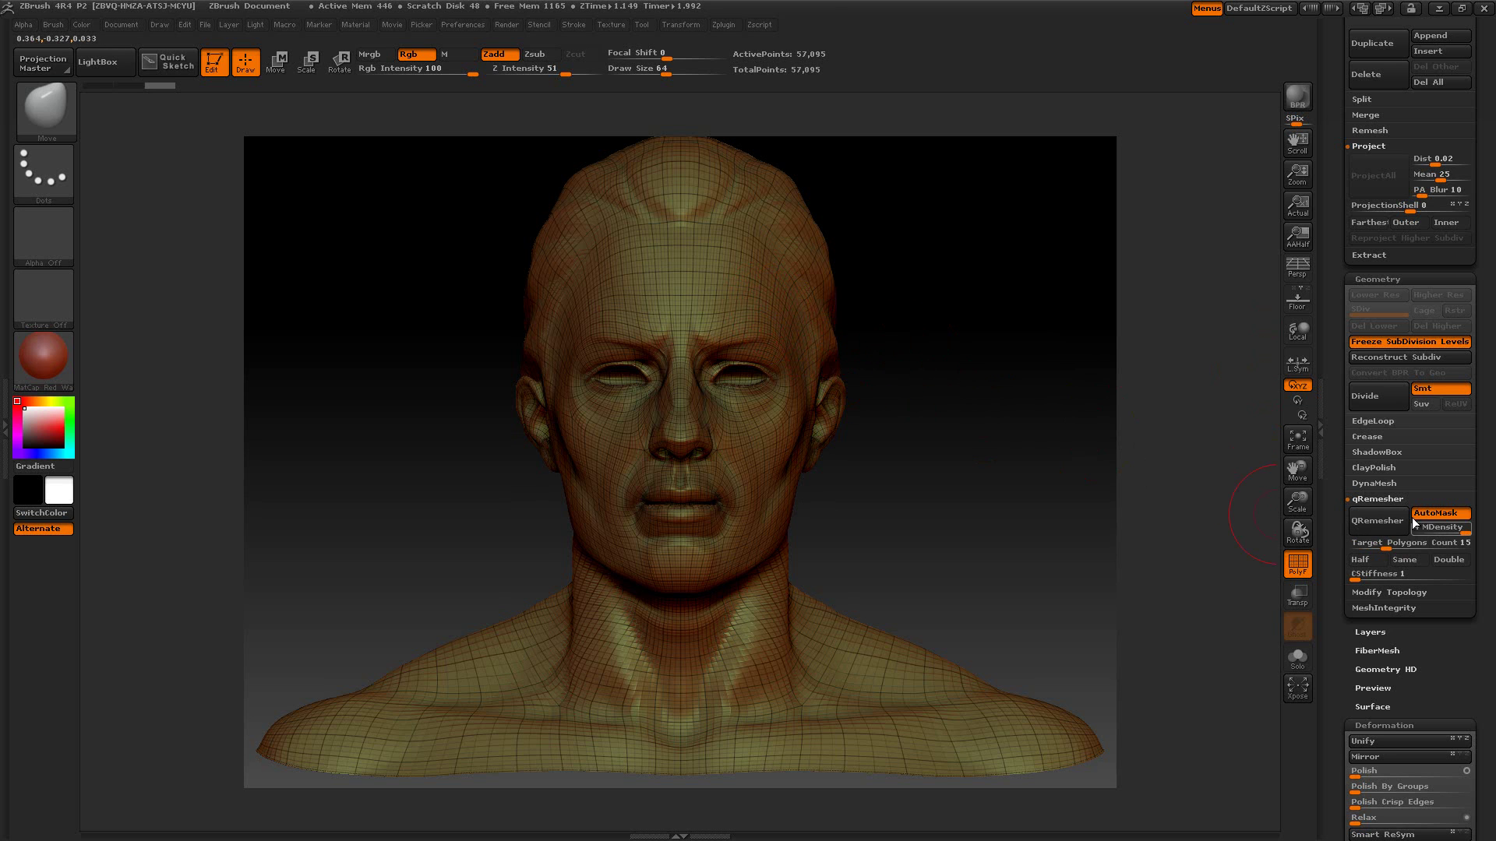
{"action": "left_click", "coordinate": [1377, 521]}
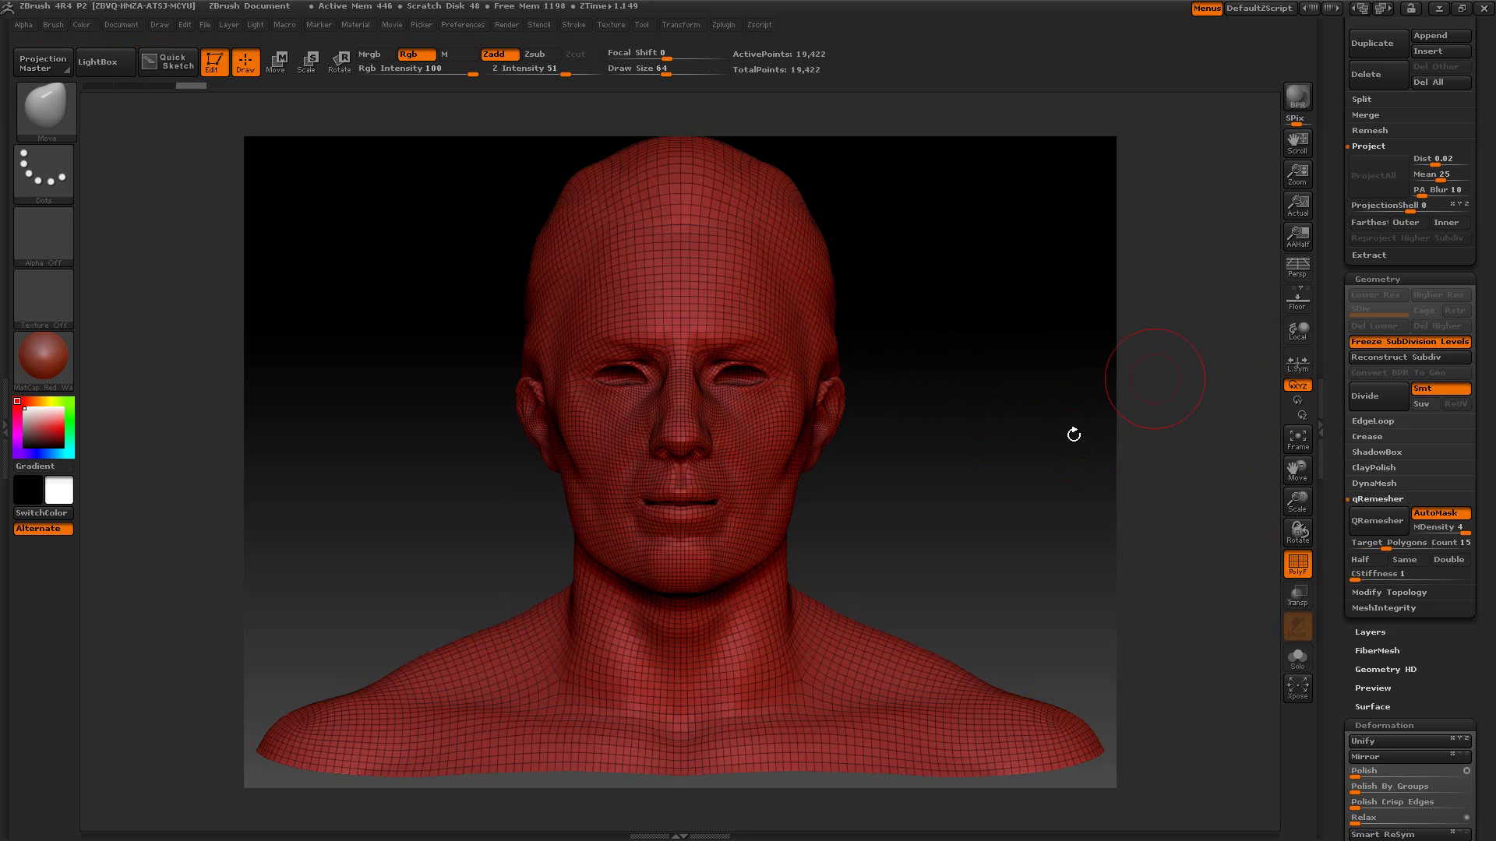
- Unfreeze to project the detail back, then check subdivision levels 1 and 2
{"action": "left_click", "coordinate": [1355, 342]}
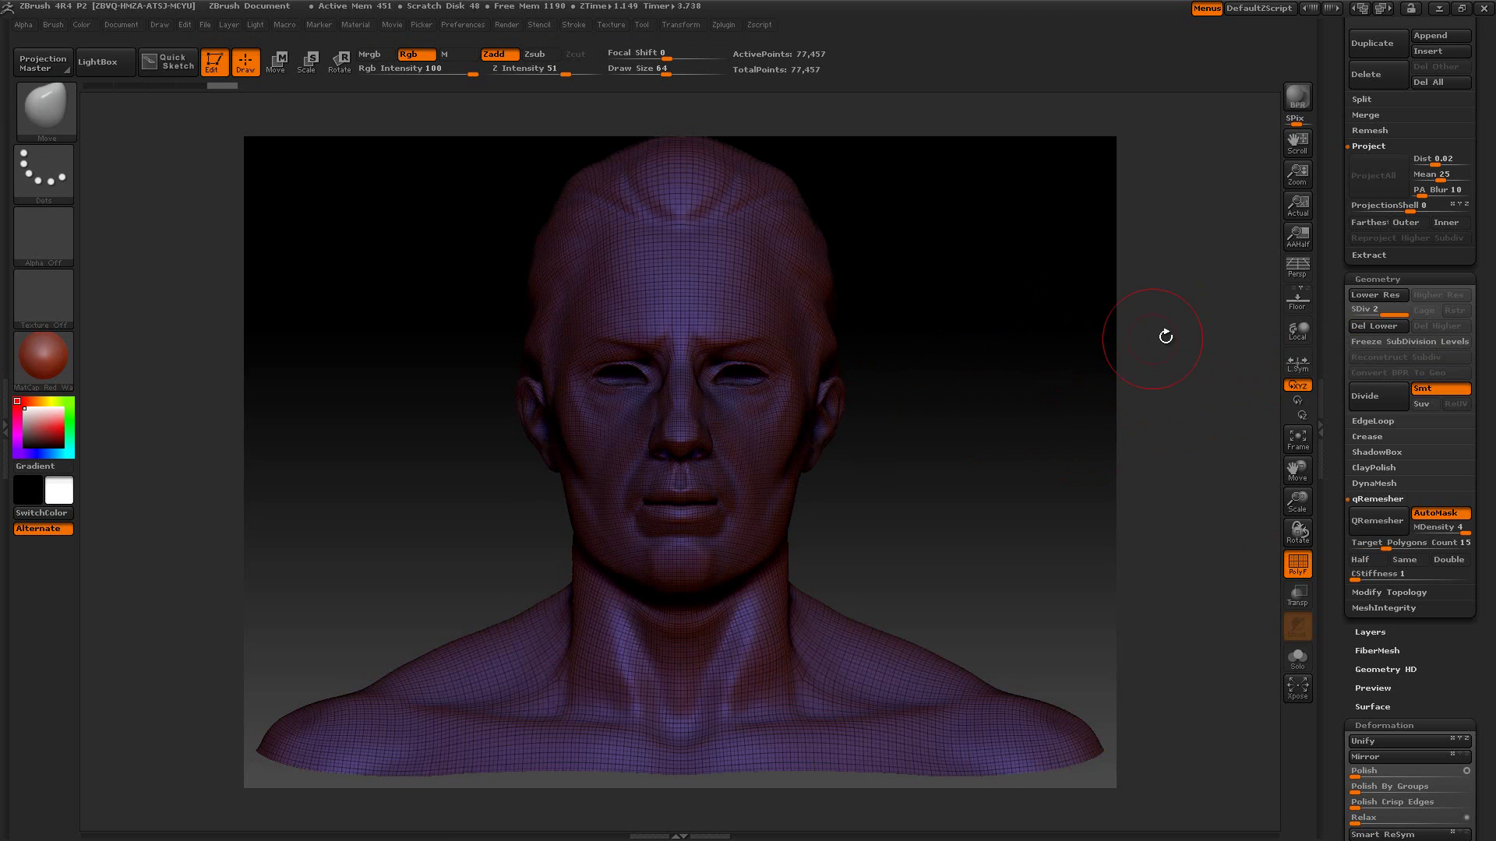
{"action": "left_click", "coordinate": [1351, 309]}
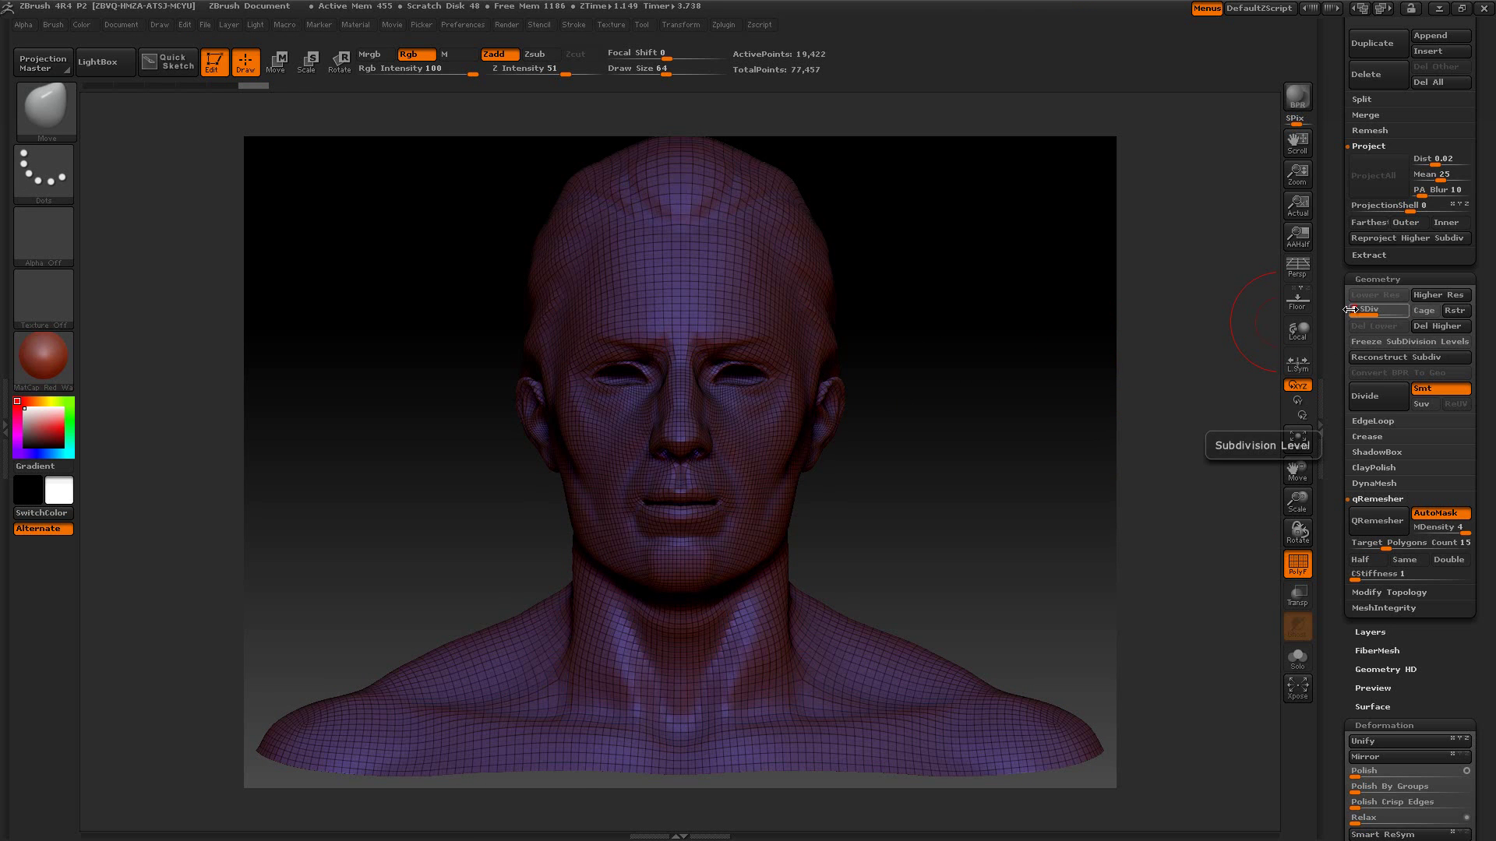
{"action": "left_click_drag", "start_coordinate": [1055, 333], "coordinate": [992, 354]}
{"action": "left_click_drag", "start_coordinate": [1362, 310], "coordinate": [1392, 305]}
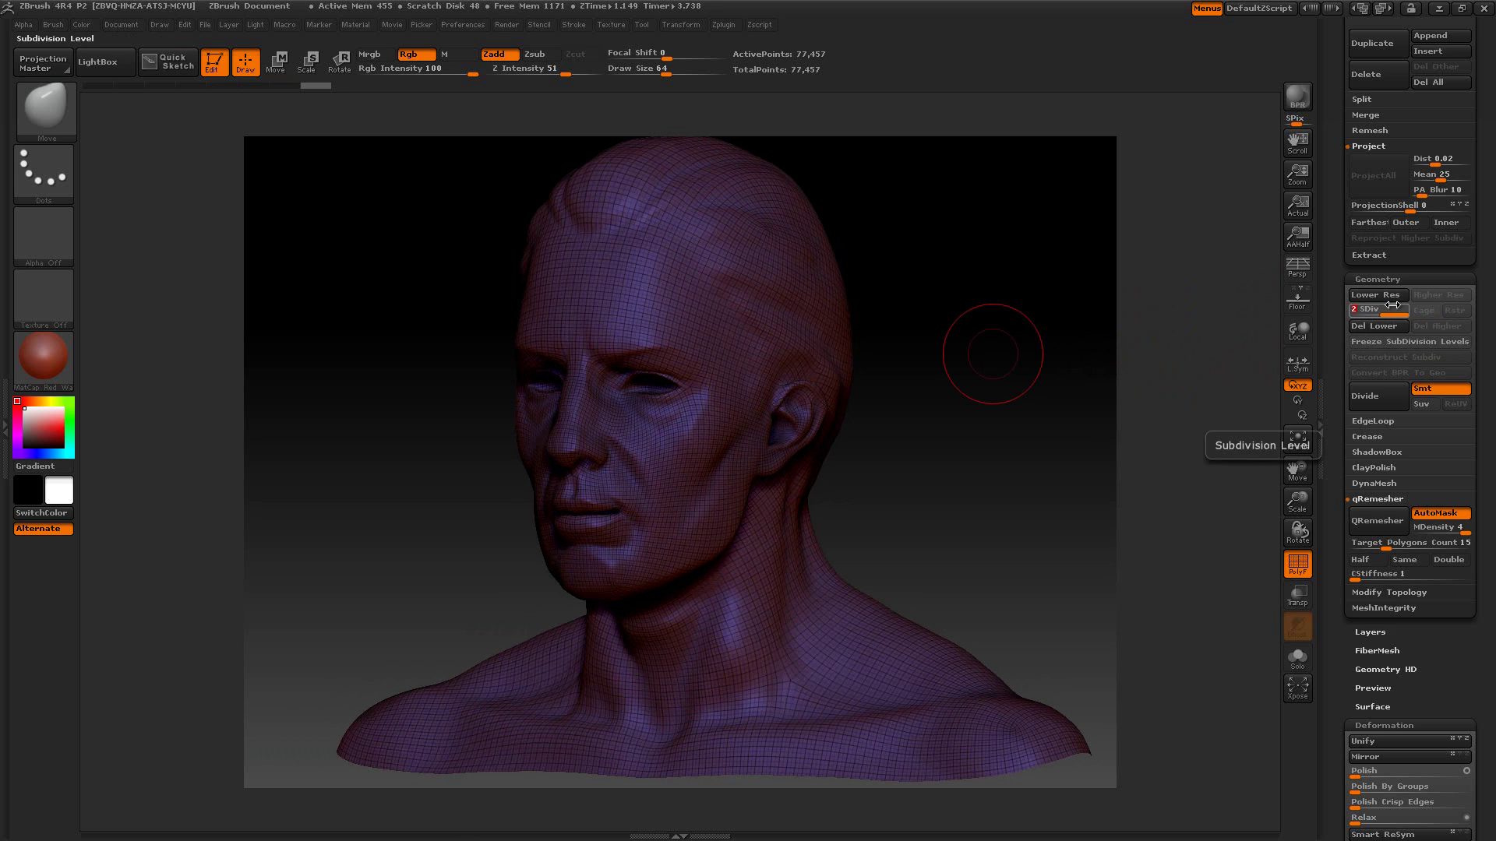
- Reload DemoHead.ZTL from LightBox
{"action": "left_click", "coordinate": [107, 64]}
{"action": "double_click", "coordinate": [278, 155]}
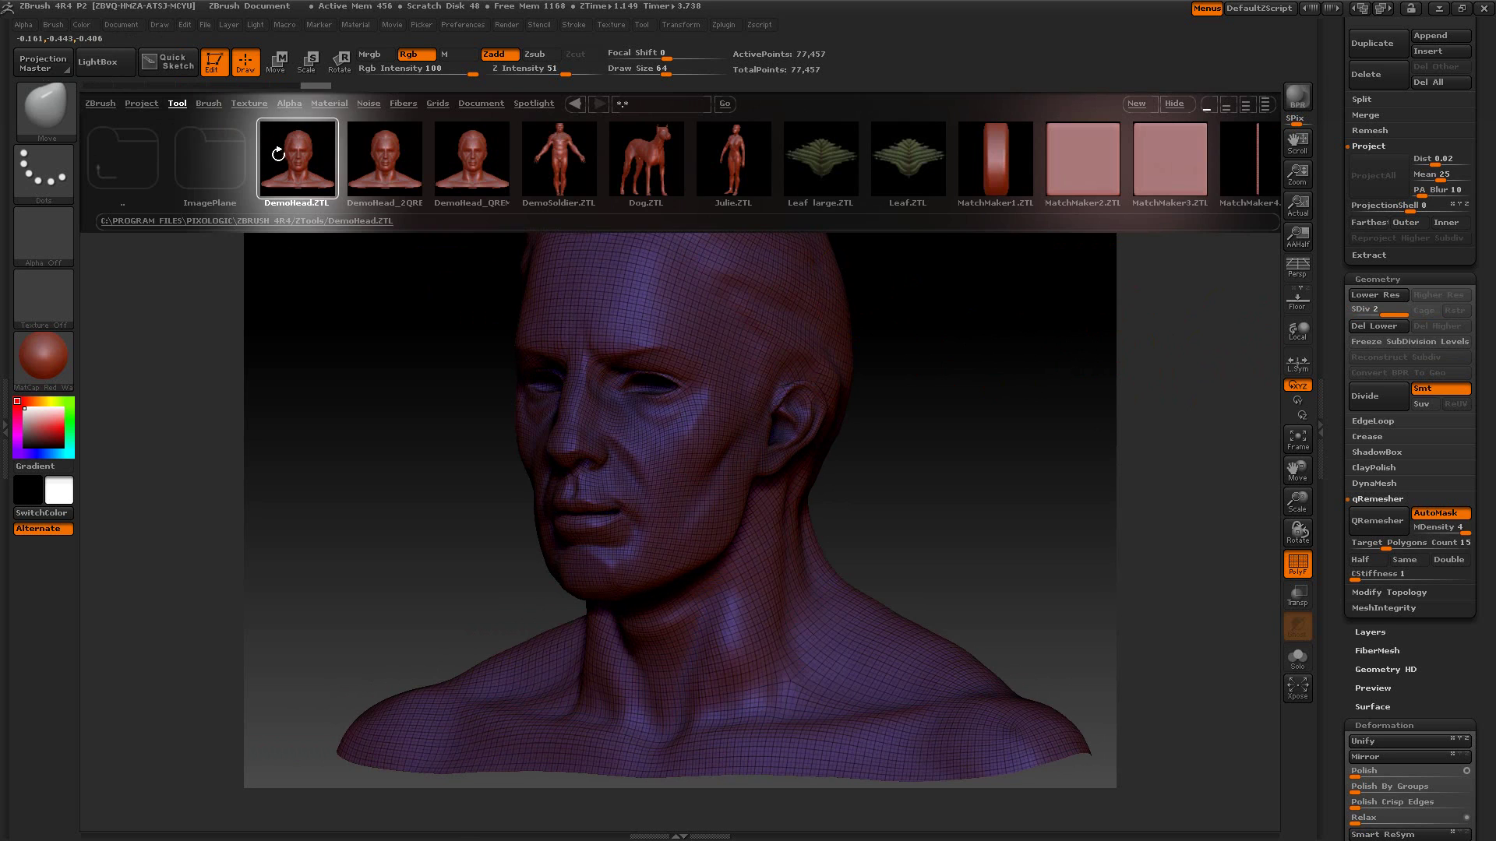
{"action": "left_click", "coordinate": [109, 64]}
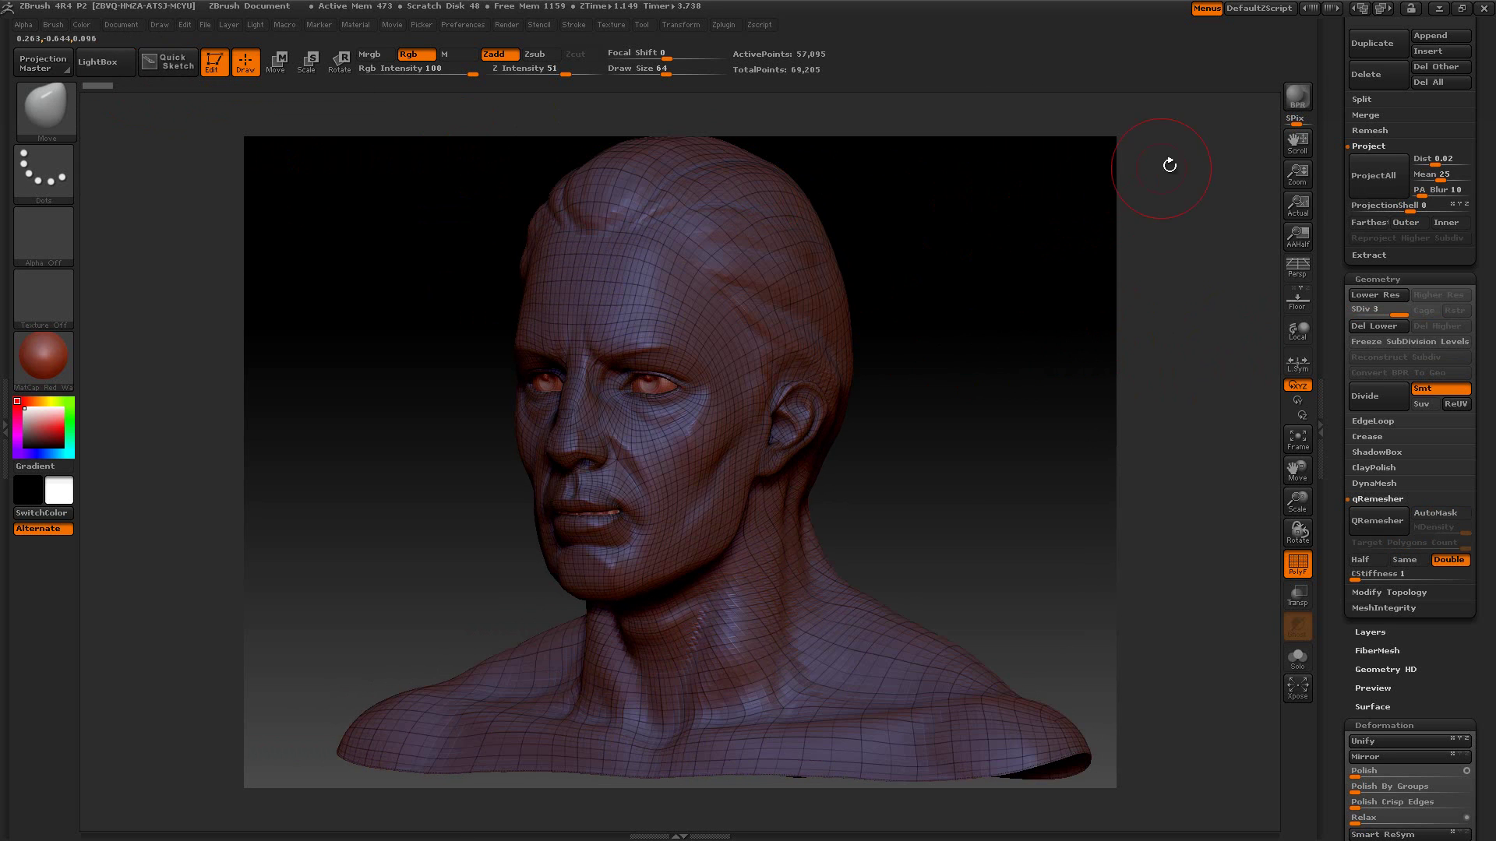
- Convert the reloaded DemoHead into PolyMesh3D tool PM3D_DemoHead_1 and turn it to face front
{"action": "left_click_drag", "start_coordinate": [1333, 126], "coordinate": [1350, 311]}
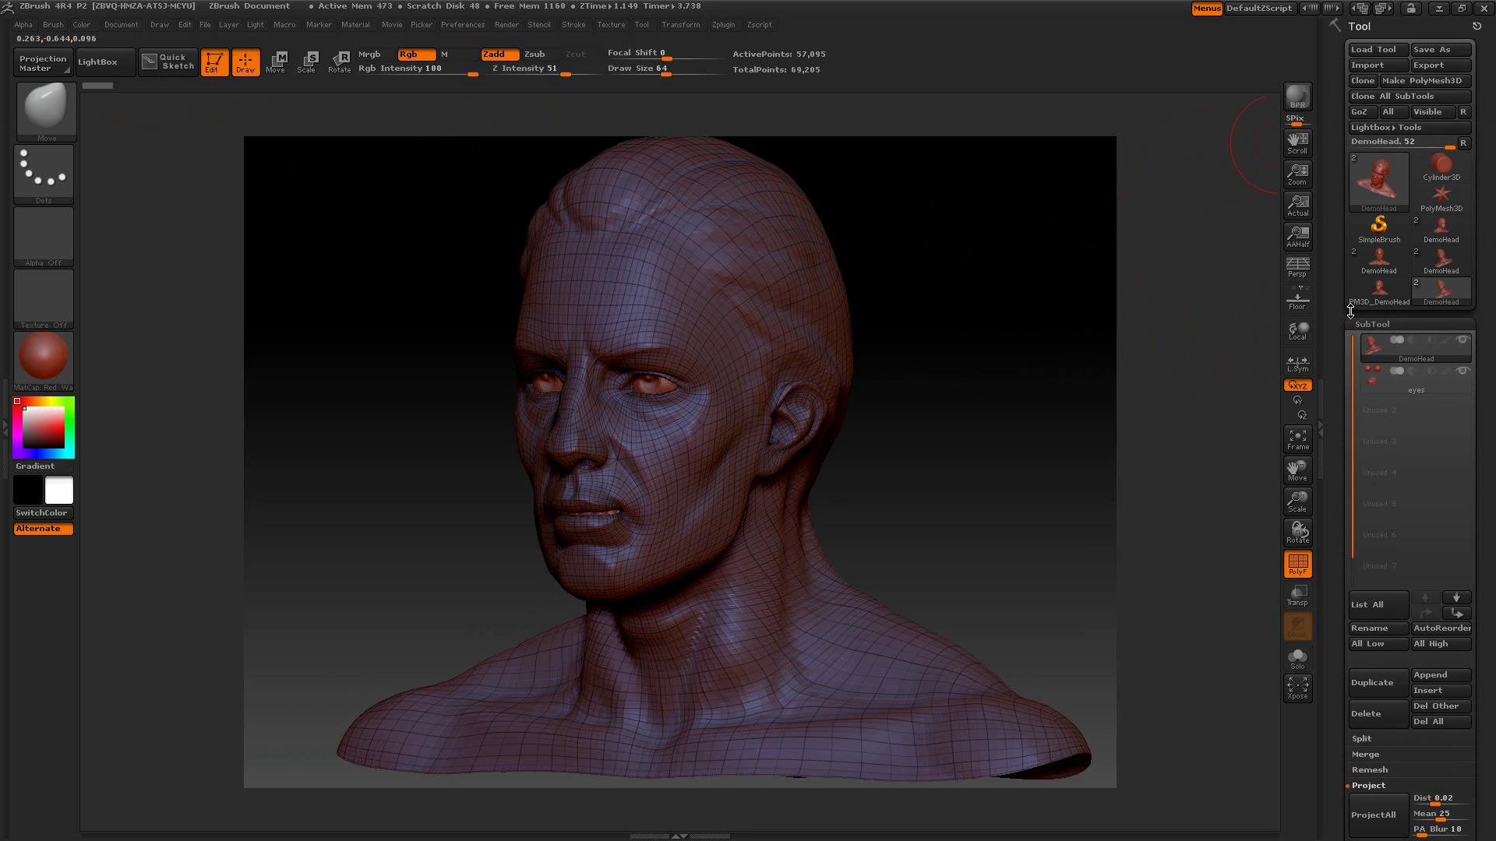
{"action": "left_click", "coordinate": [1408, 81]}
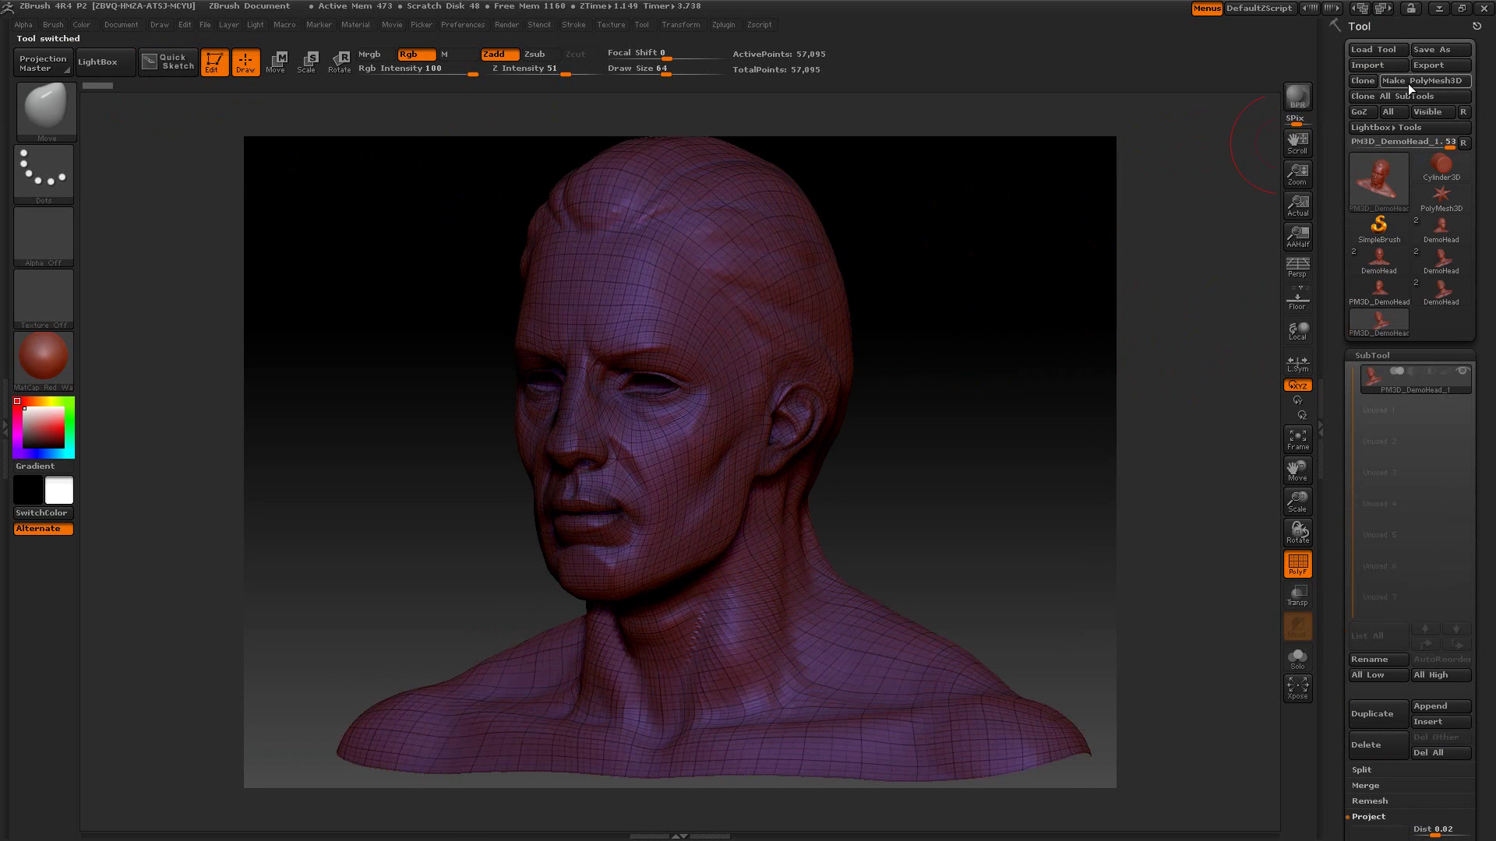
{"action": "scroll", "coordinate": [1343, 436], "scroll_direction": "down", "scroll_amount": 5}
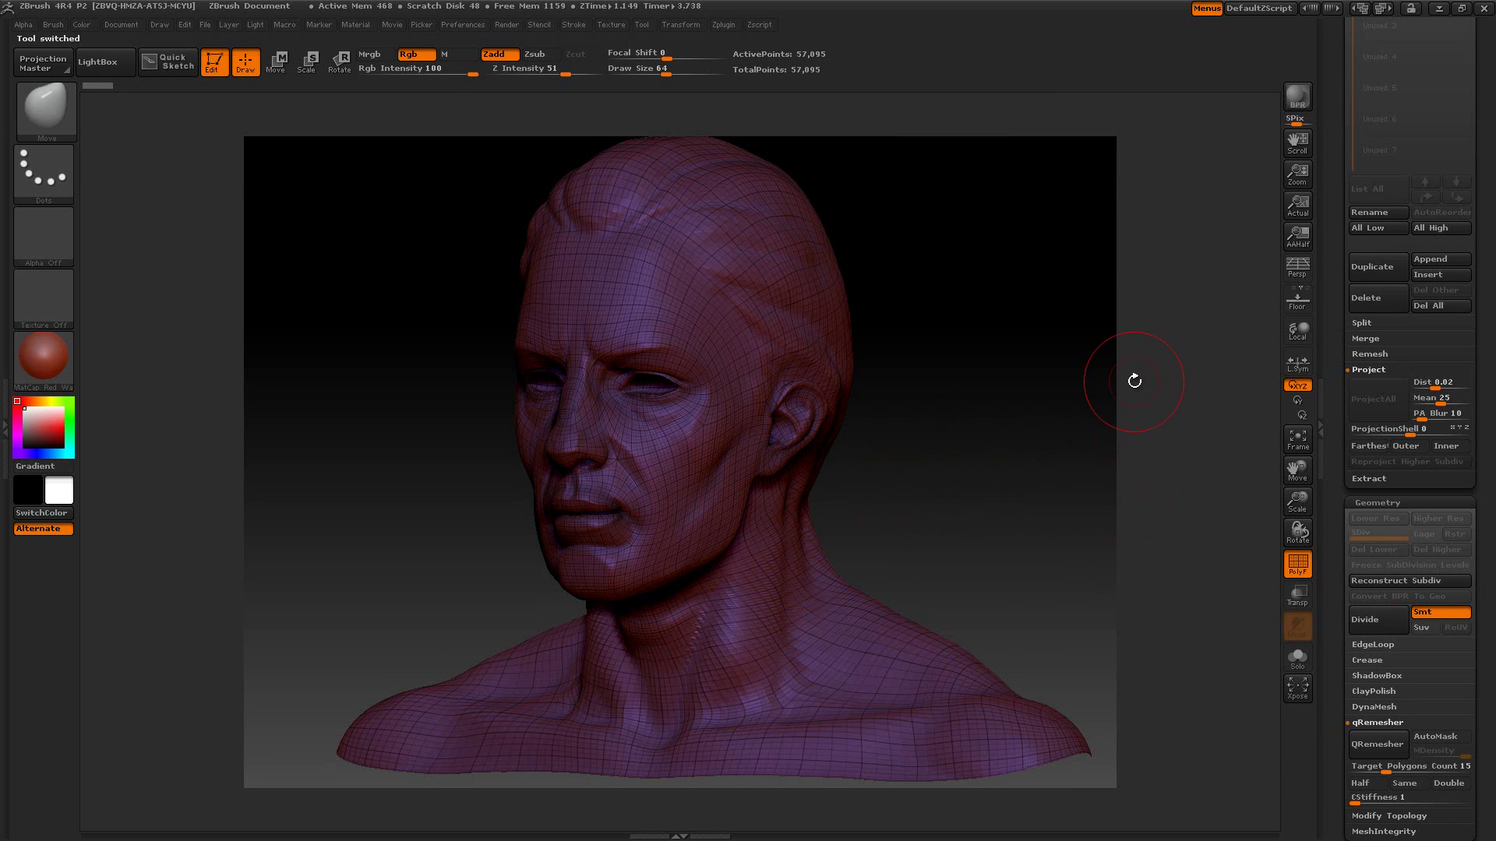
{"action": "left_click_drag", "start_coordinate": [995, 387], "coordinate": [1005, 382]}
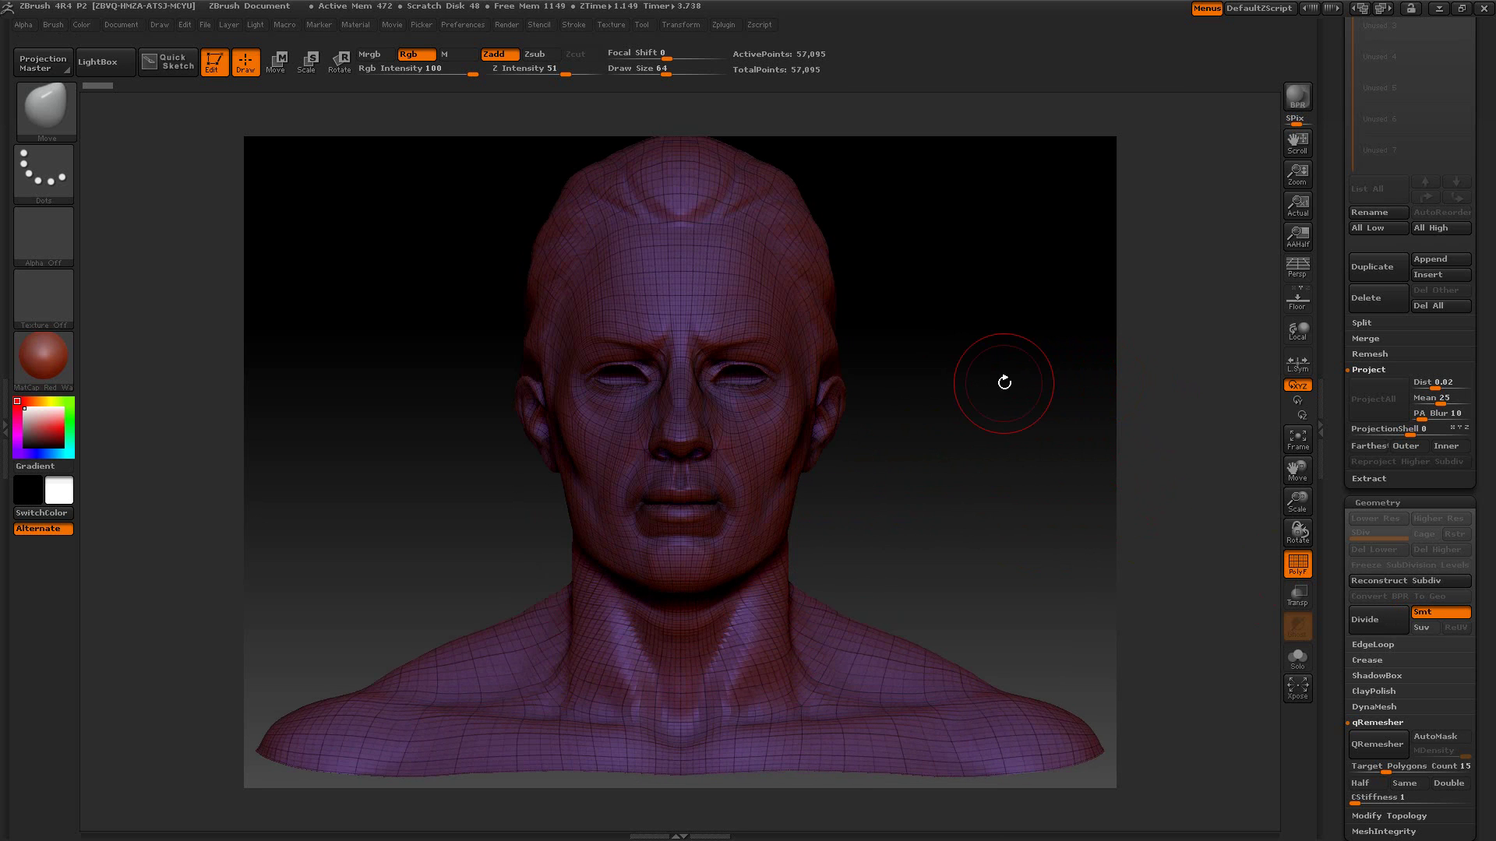
- Duplicate the head subtool and collapse the Deformation panel
{"action": "left_click", "coordinate": [1358, 270]}
{"action": "left_click_drag", "start_coordinate": [1342, 249], "coordinate": [1342, 531]}
{"action": "left_click_drag", "start_coordinate": [1339, 359], "coordinate": [1323, 162]}
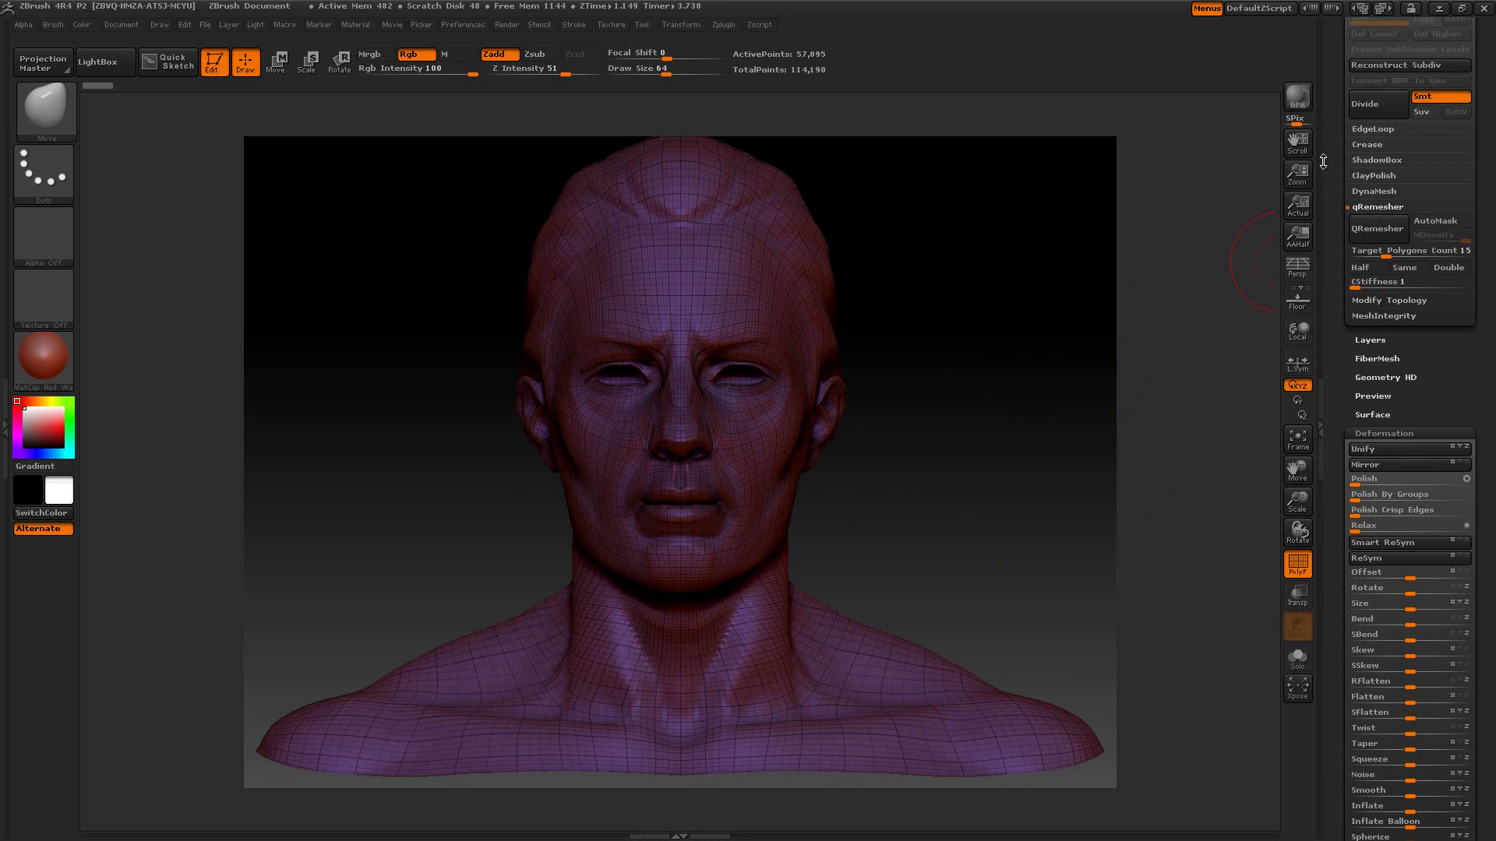
{"action": "left_click", "coordinate": [1391, 433]}
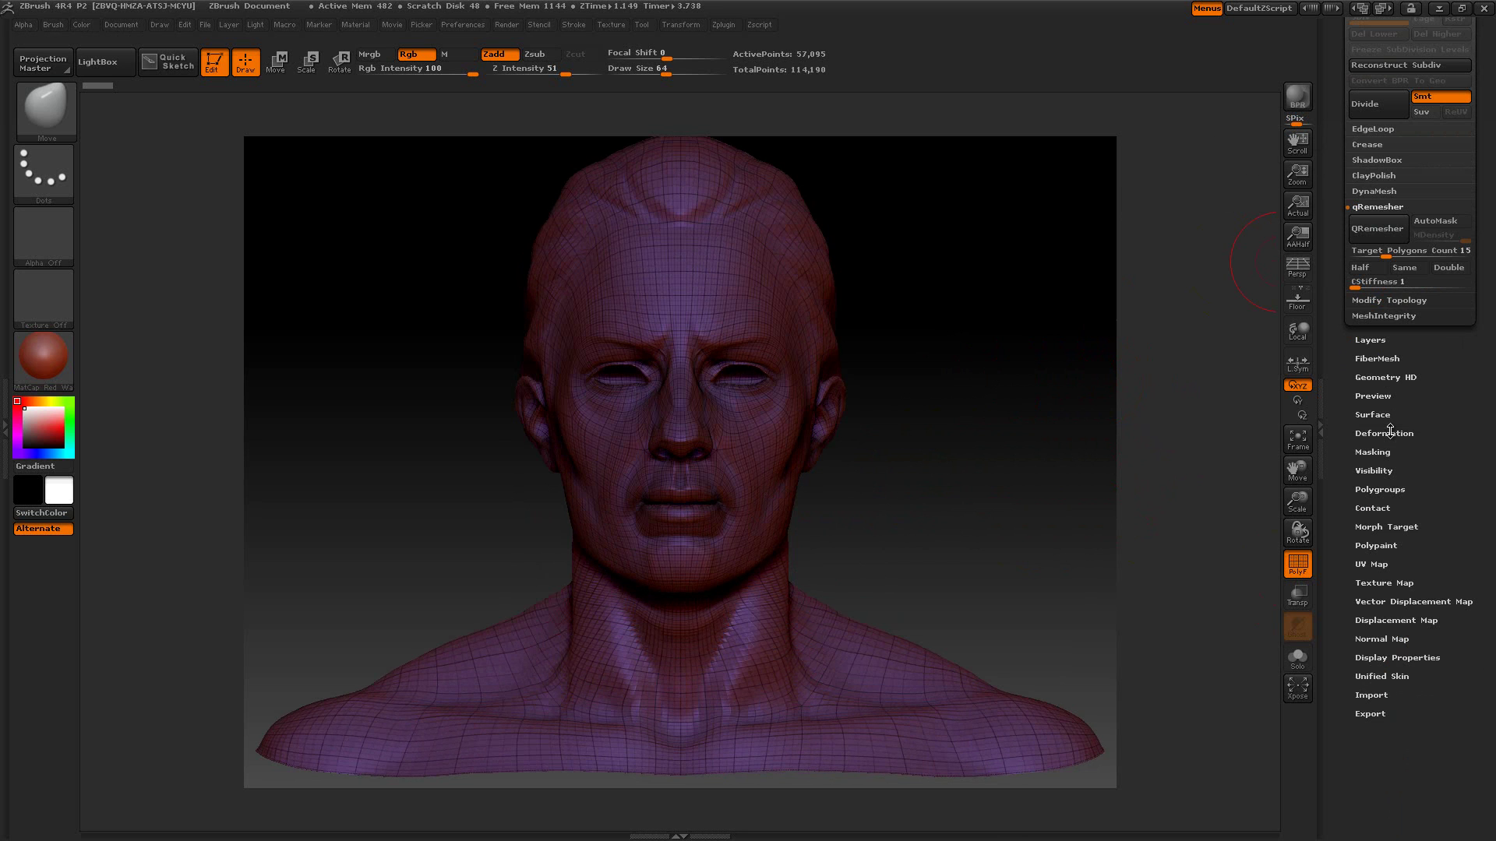
- QRemesh the duplicate with AutoMask into PM3D_DemoHead_2 and show it in Solo mode
{"action": "left_click", "coordinate": [1427, 221]}
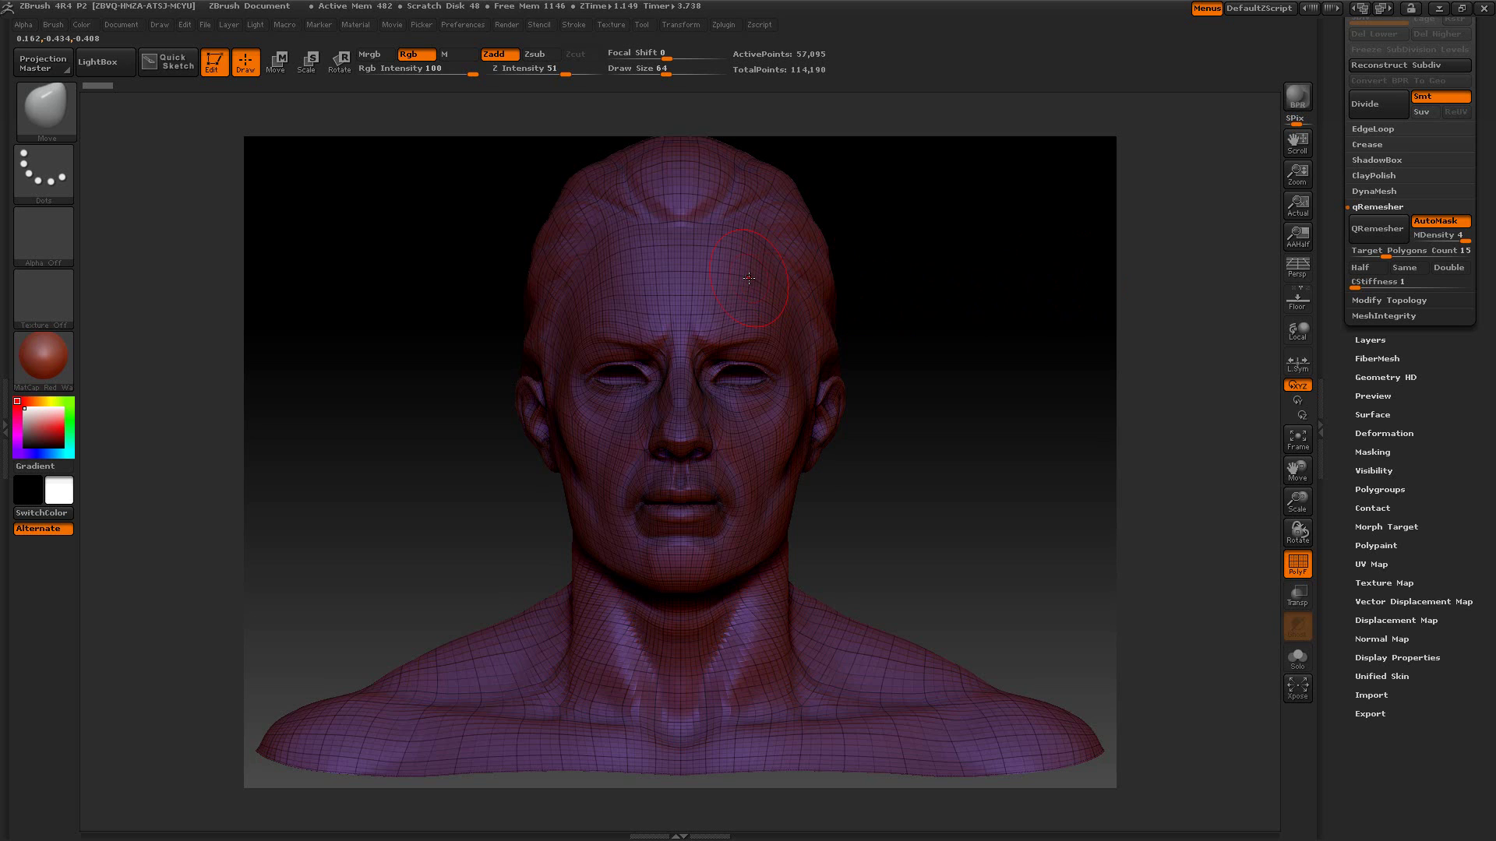
{"action": "left_click", "coordinate": [1384, 228]}
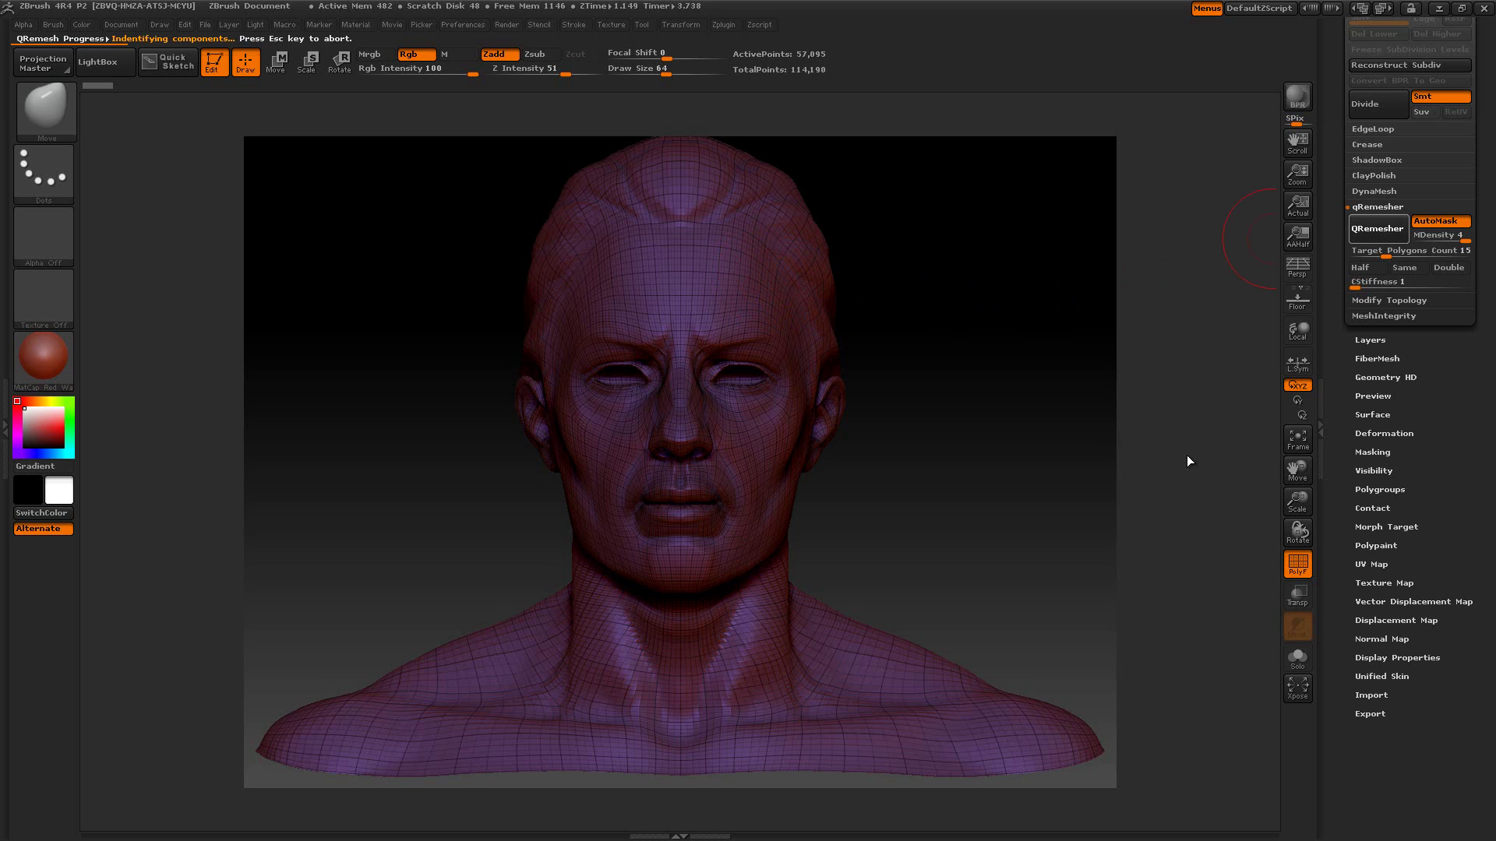
{"action": "left_click", "coordinate": [1302, 662]}
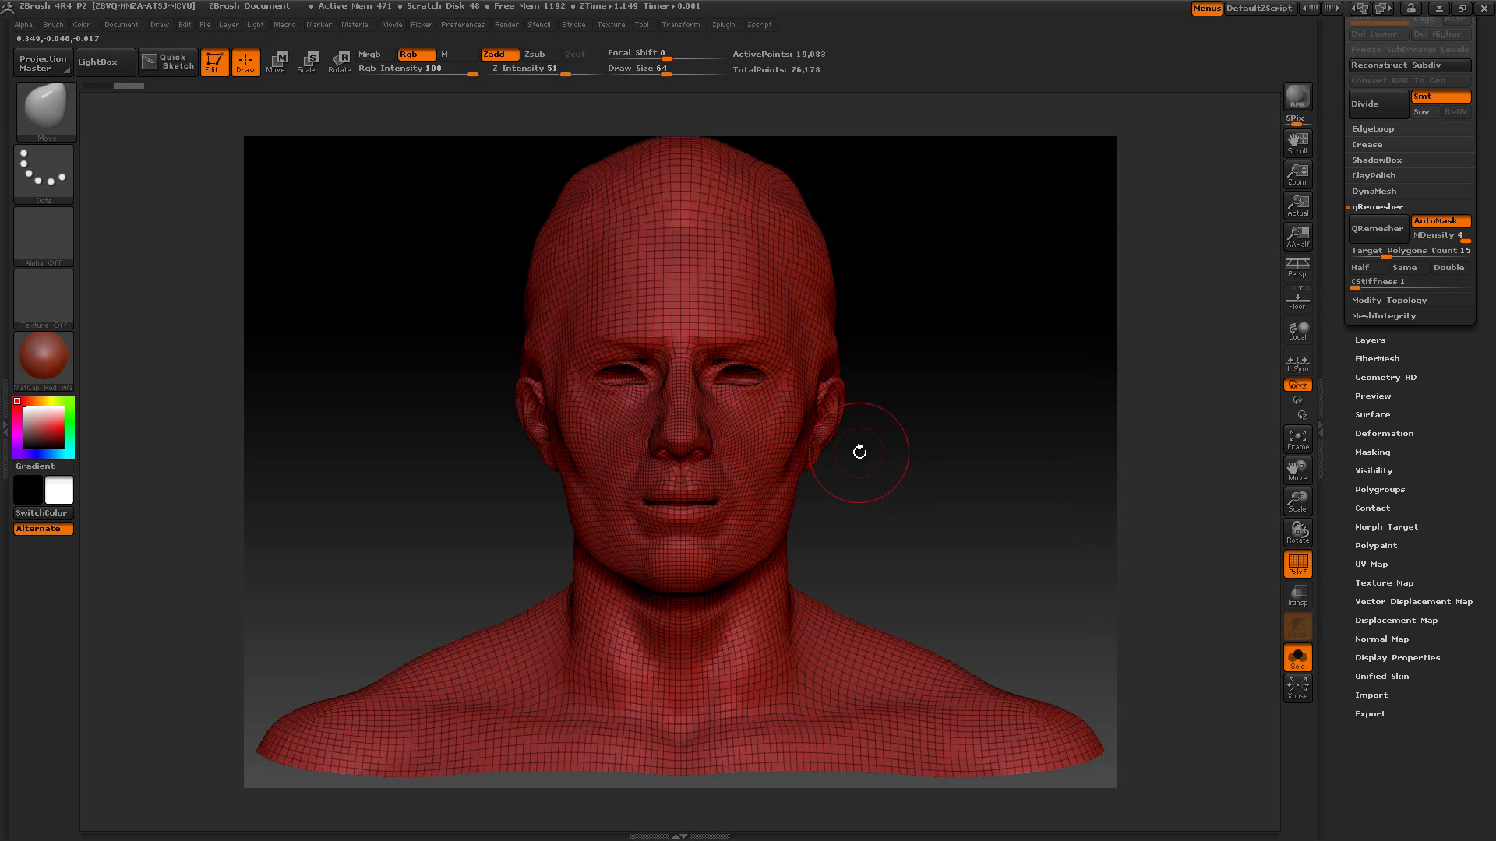
{"action": "scroll", "coordinate": [1330, 99], "scroll_direction": "up", "scroll_amount": 5}
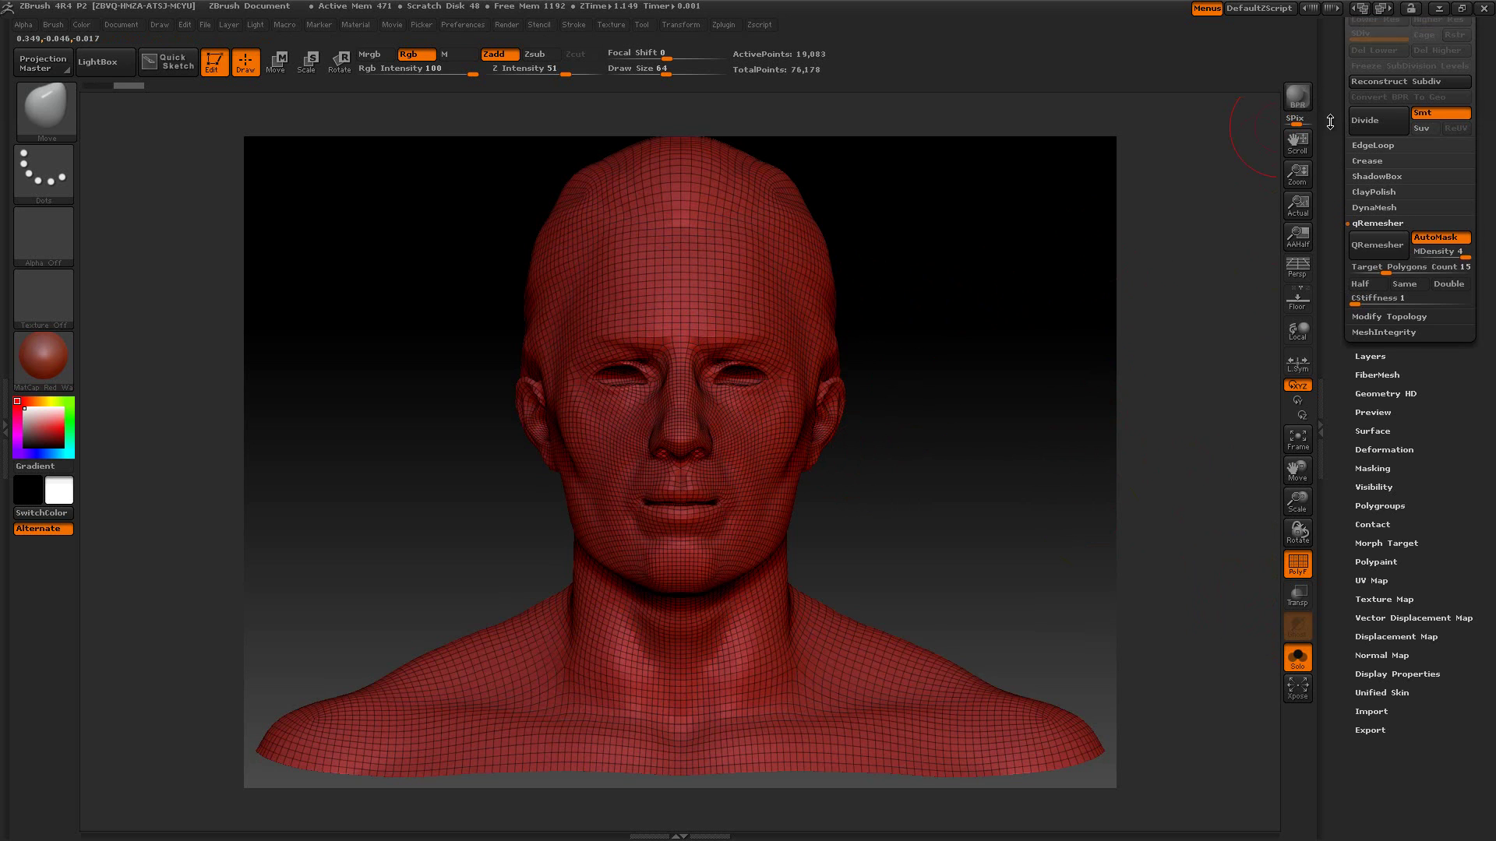
{"action": "scroll", "coordinate": [1329, 258], "scroll_direction": "up", "scroll_amount": 5}
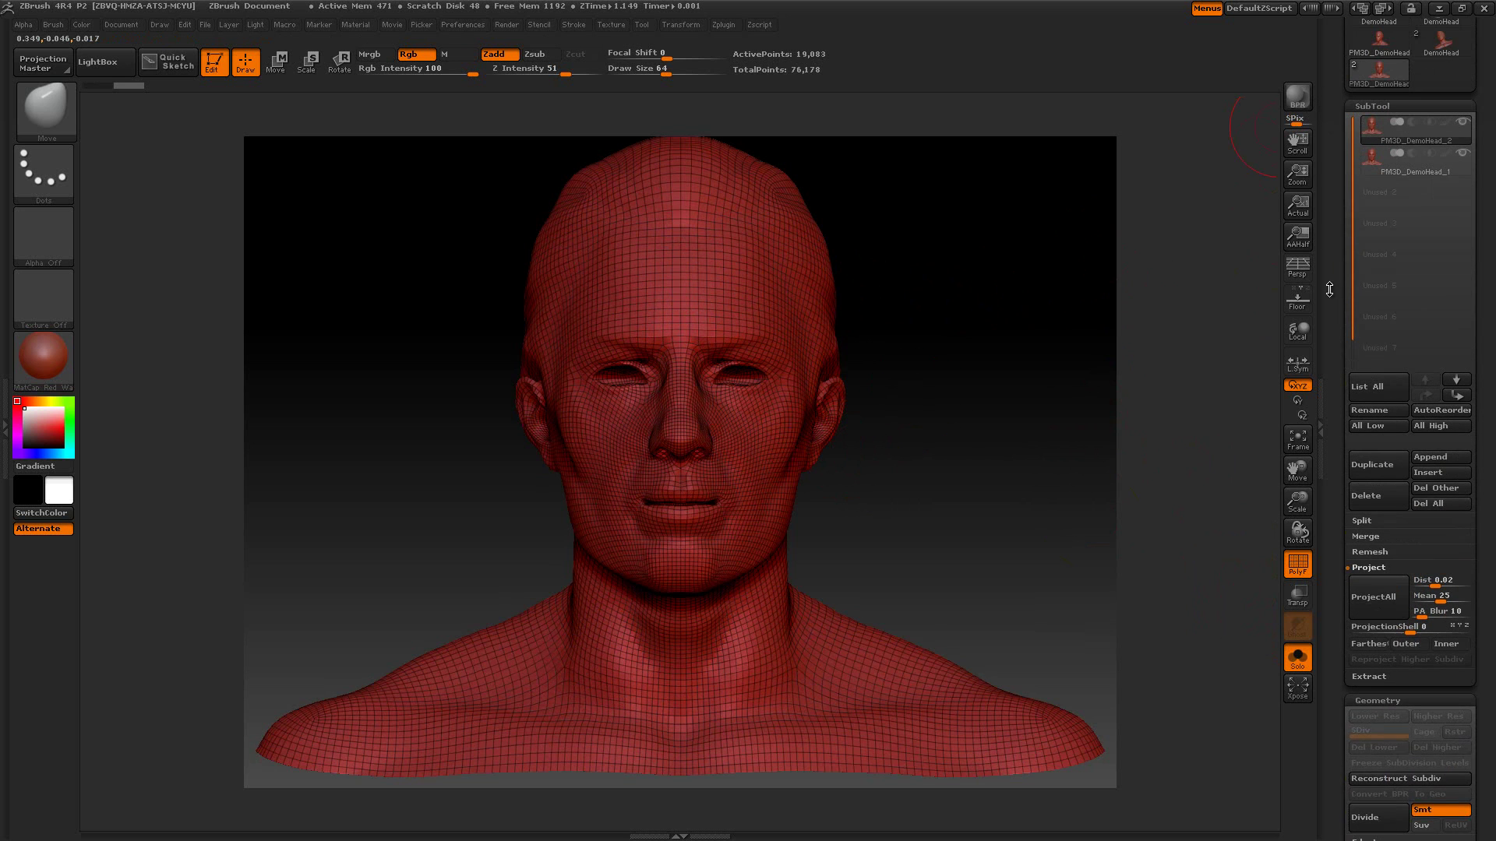
- Subdivide PM3D_DemoHead_2 and Project All of the original head's detail onto it
{"action": "left_click", "coordinate": [1368, 194]}
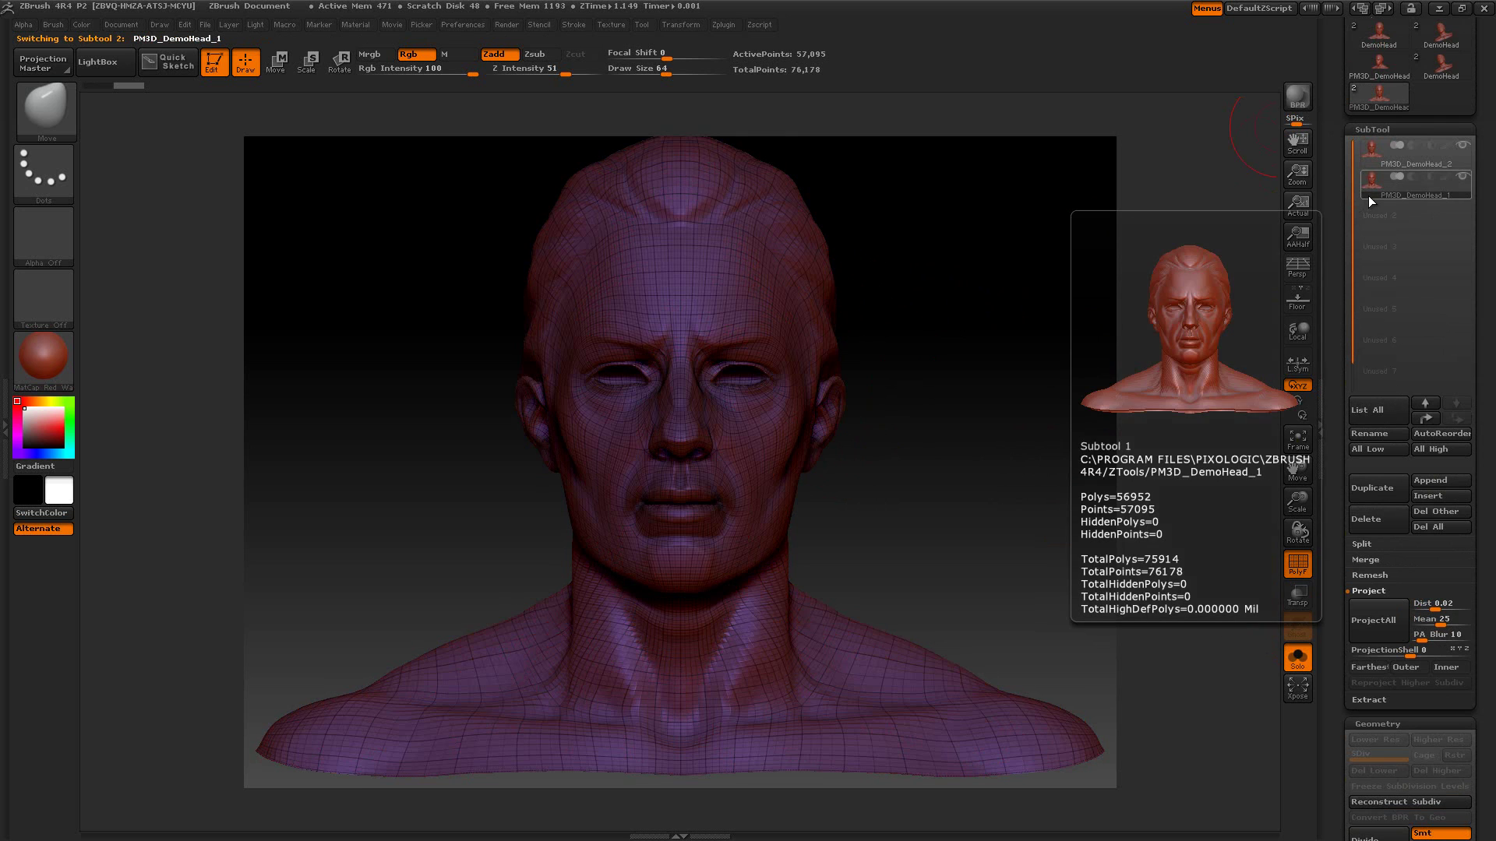
{"action": "left_click", "coordinate": [1377, 160]}
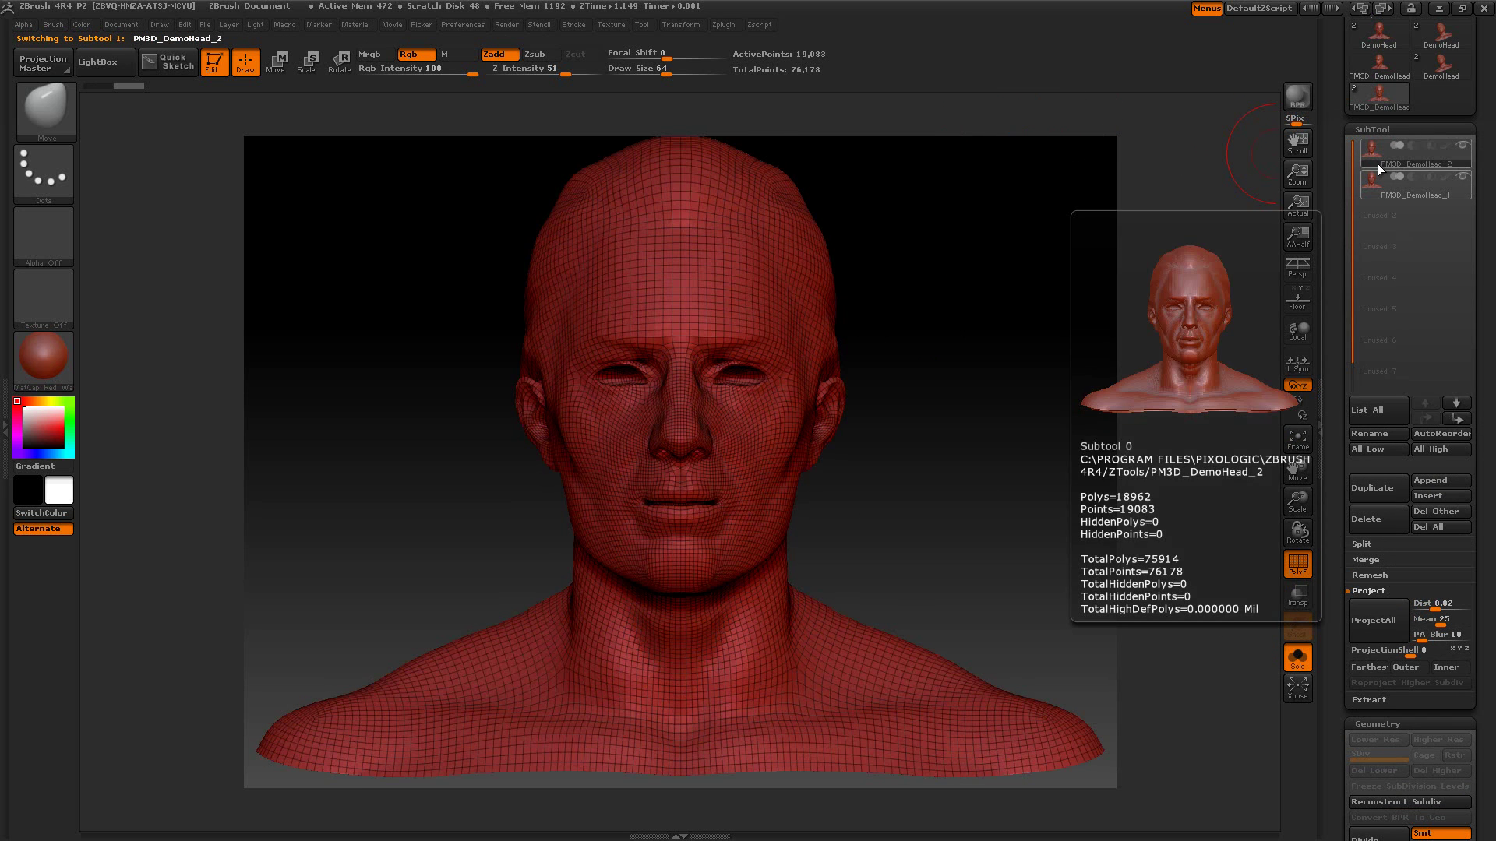
{"action": "left_click_drag", "start_coordinate": [1330, 168], "coordinate": [1313, 25]}
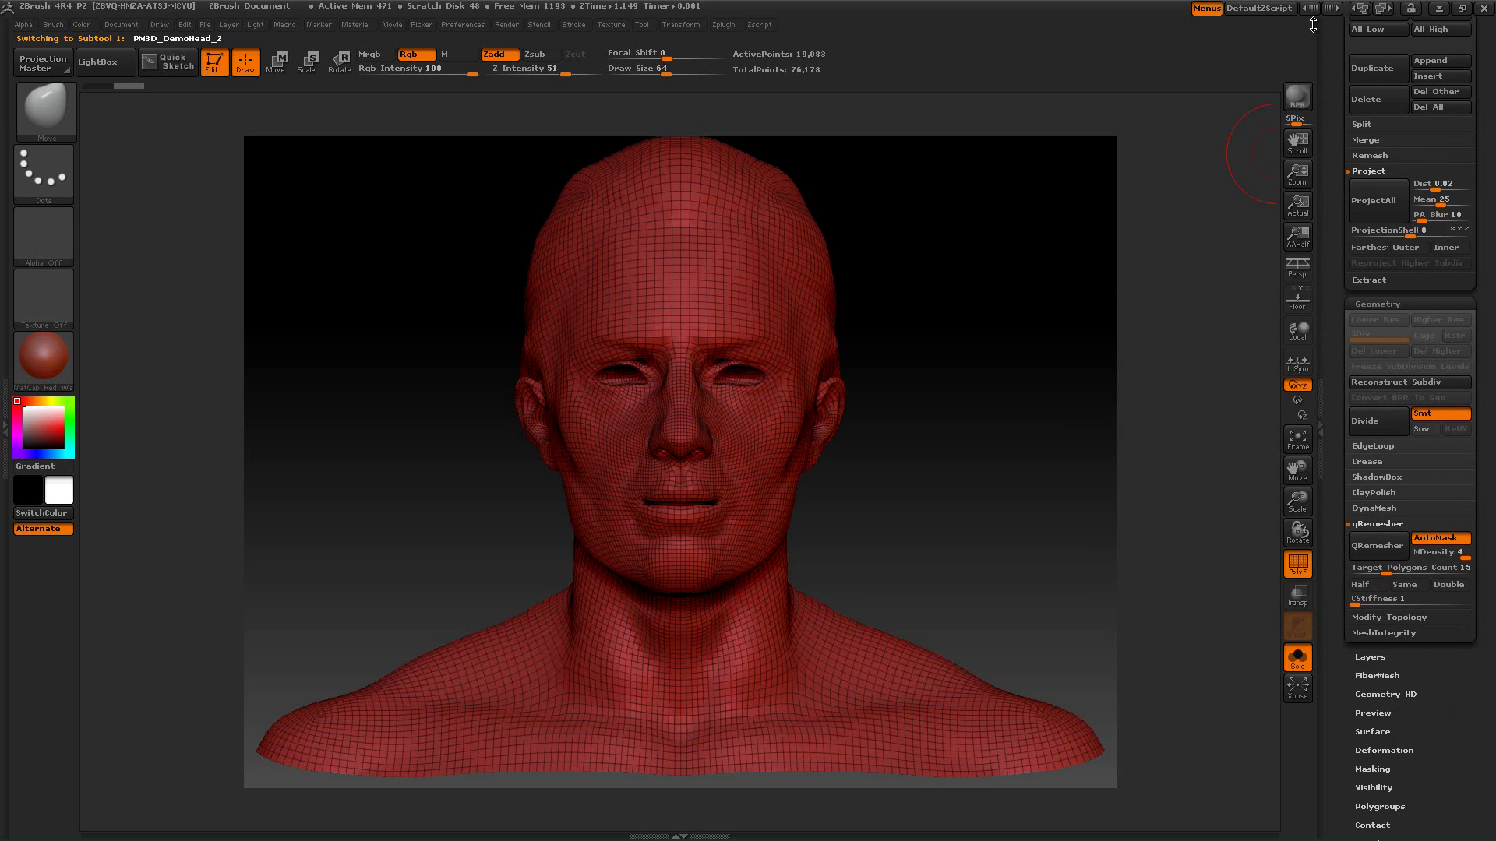
{"action": "left_click", "coordinate": [1365, 434]}
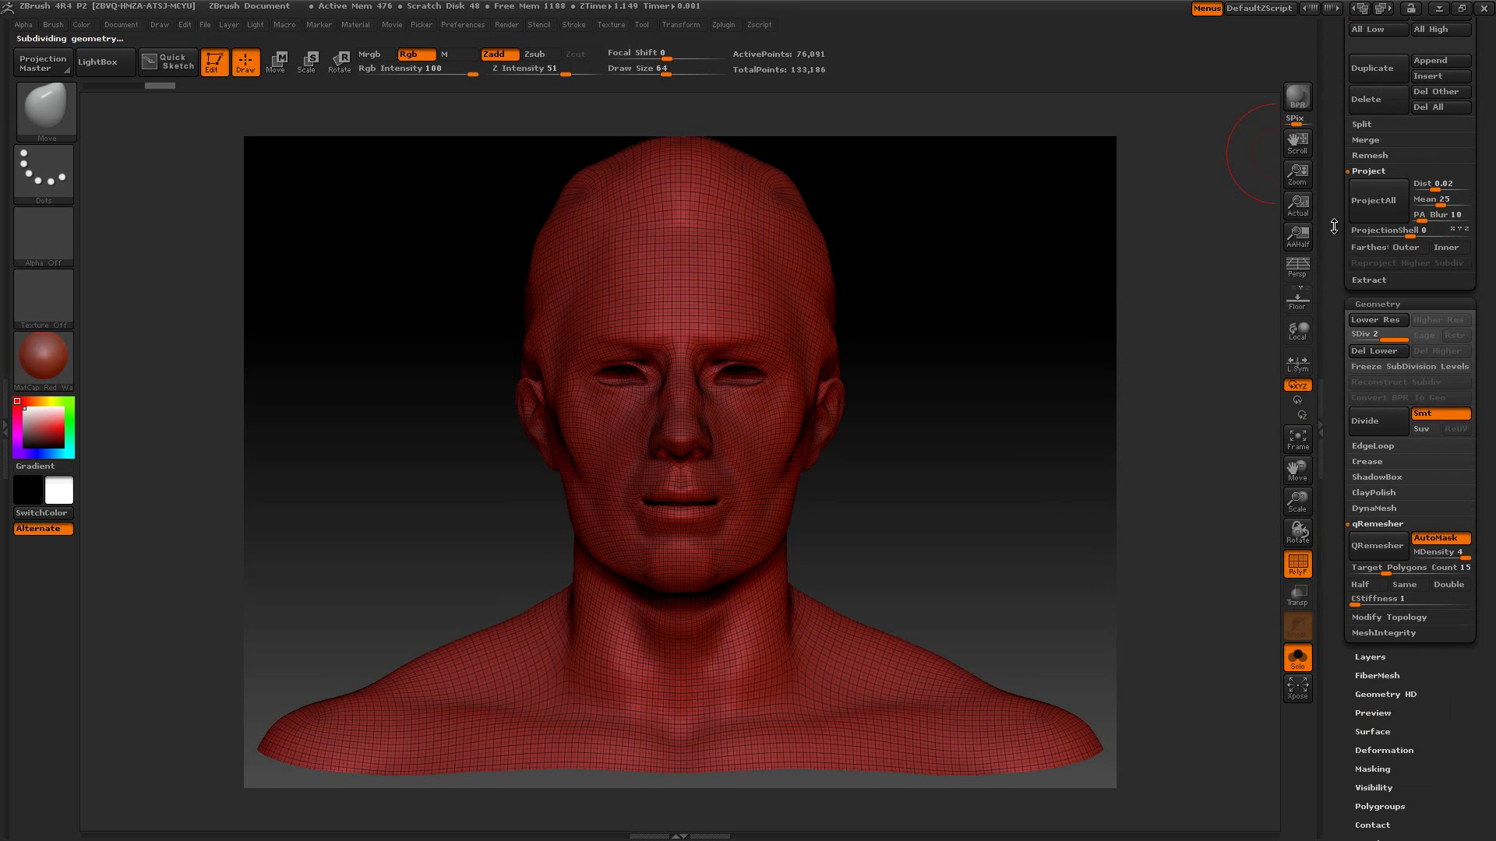
{"action": "left_click_drag", "start_coordinate": [1333, 220], "coordinate": [1332, 374]}
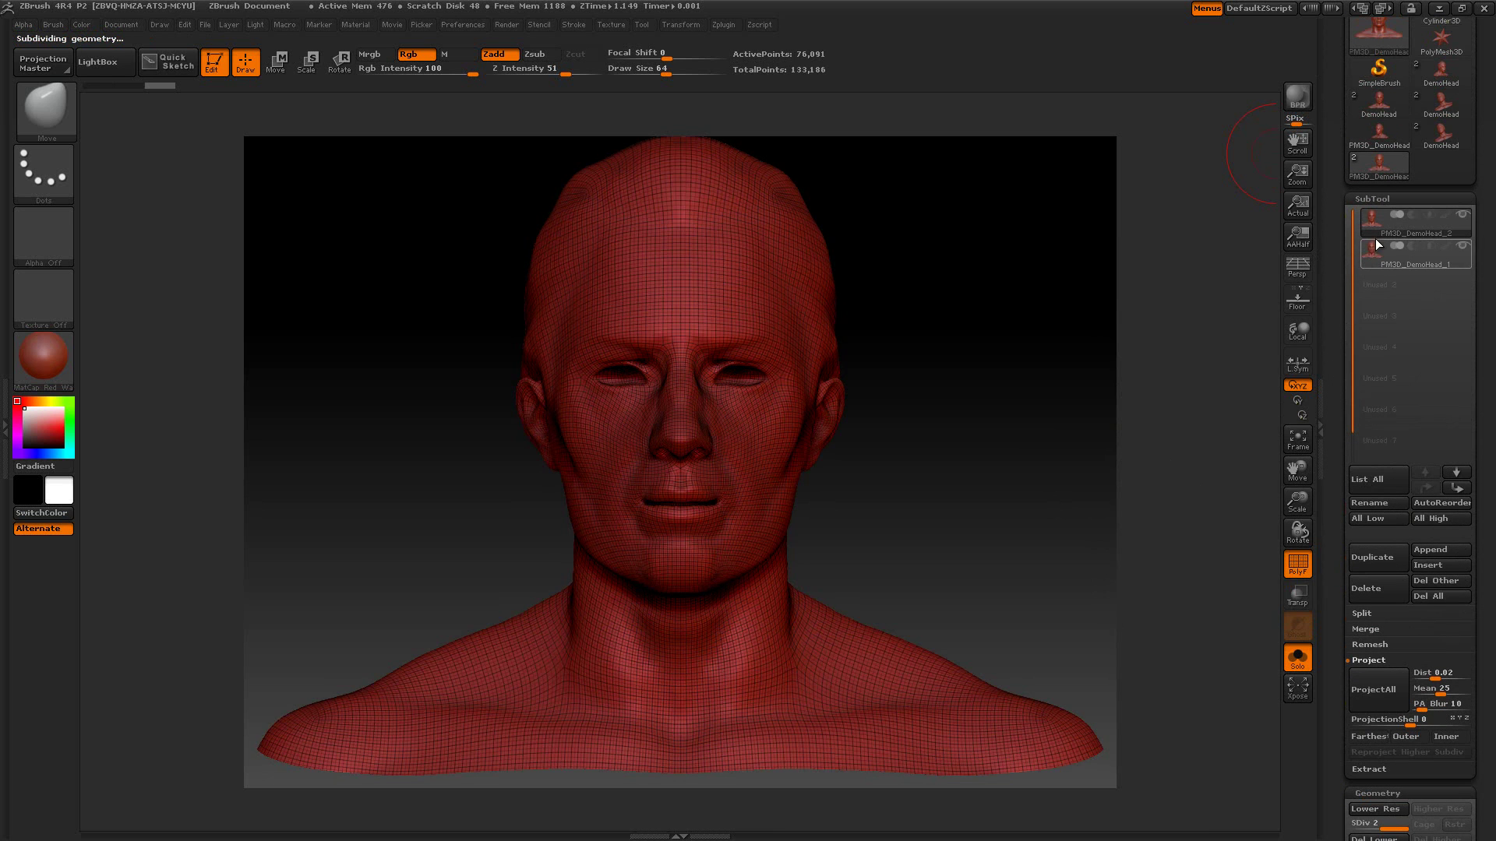
{"action": "mouse_move", "coordinate": [1380, 229]}
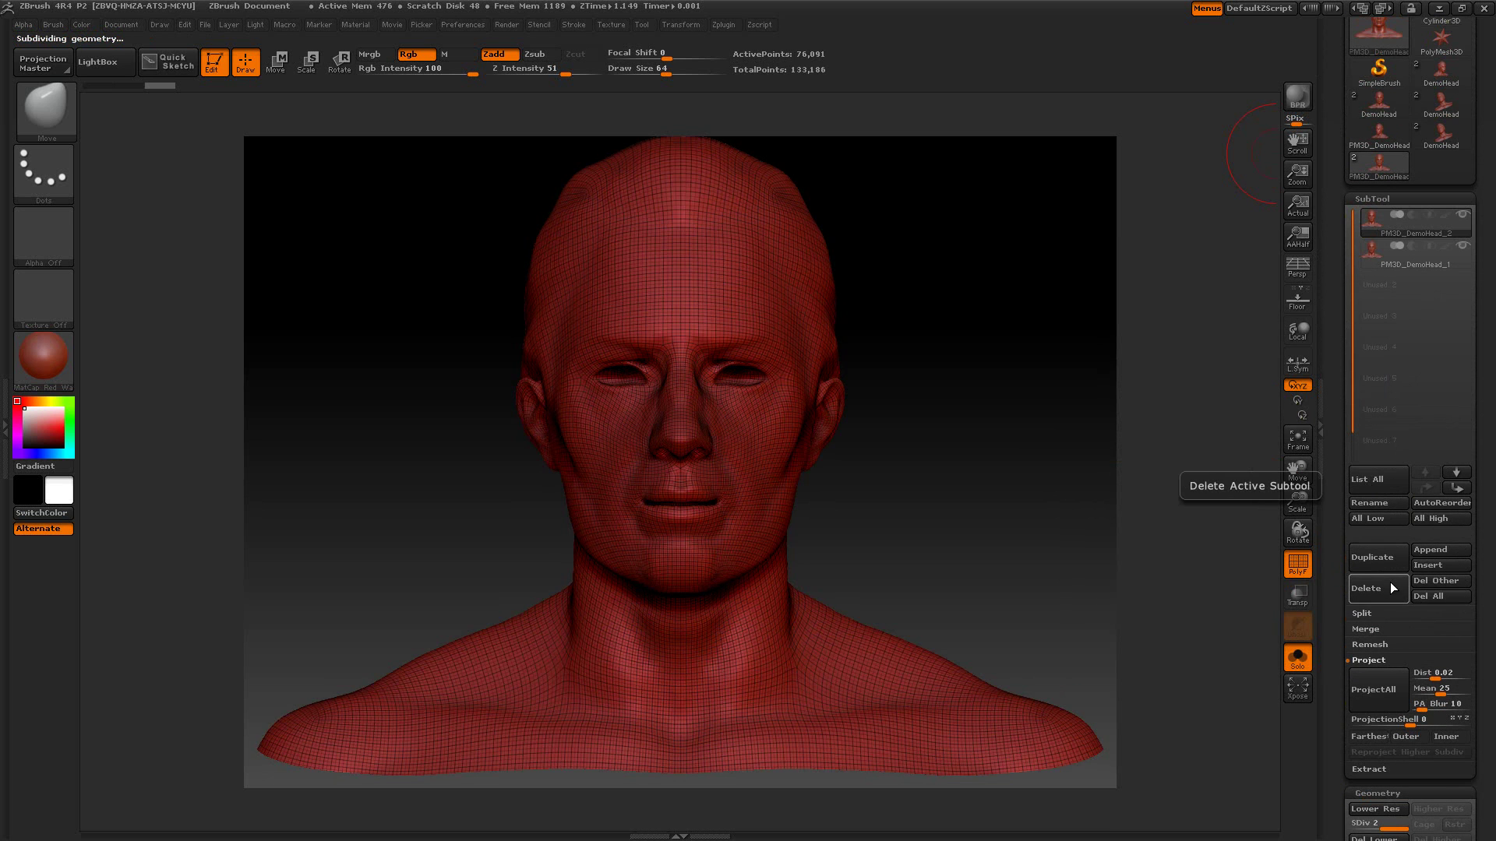
{"action": "left_click", "coordinate": [1372, 700]}
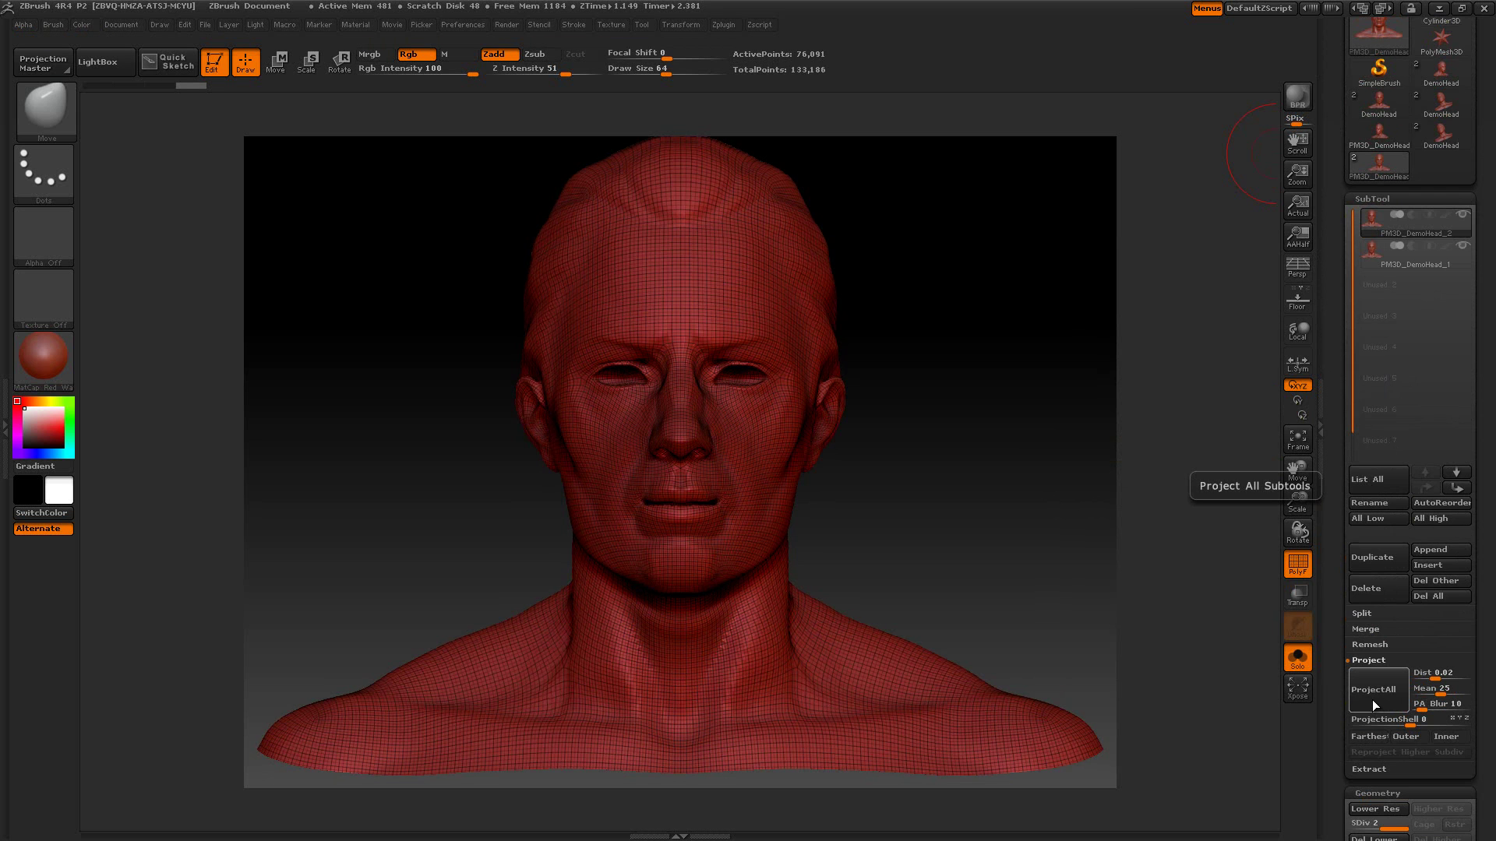
- Check the projected detail with PolyF off, then step SDiv down to 1 and back to 2
{"action": "left_click", "coordinate": [1299, 567]}
{"action": "left_click_drag", "start_coordinate": [1063, 501], "coordinate": [1045, 501]}
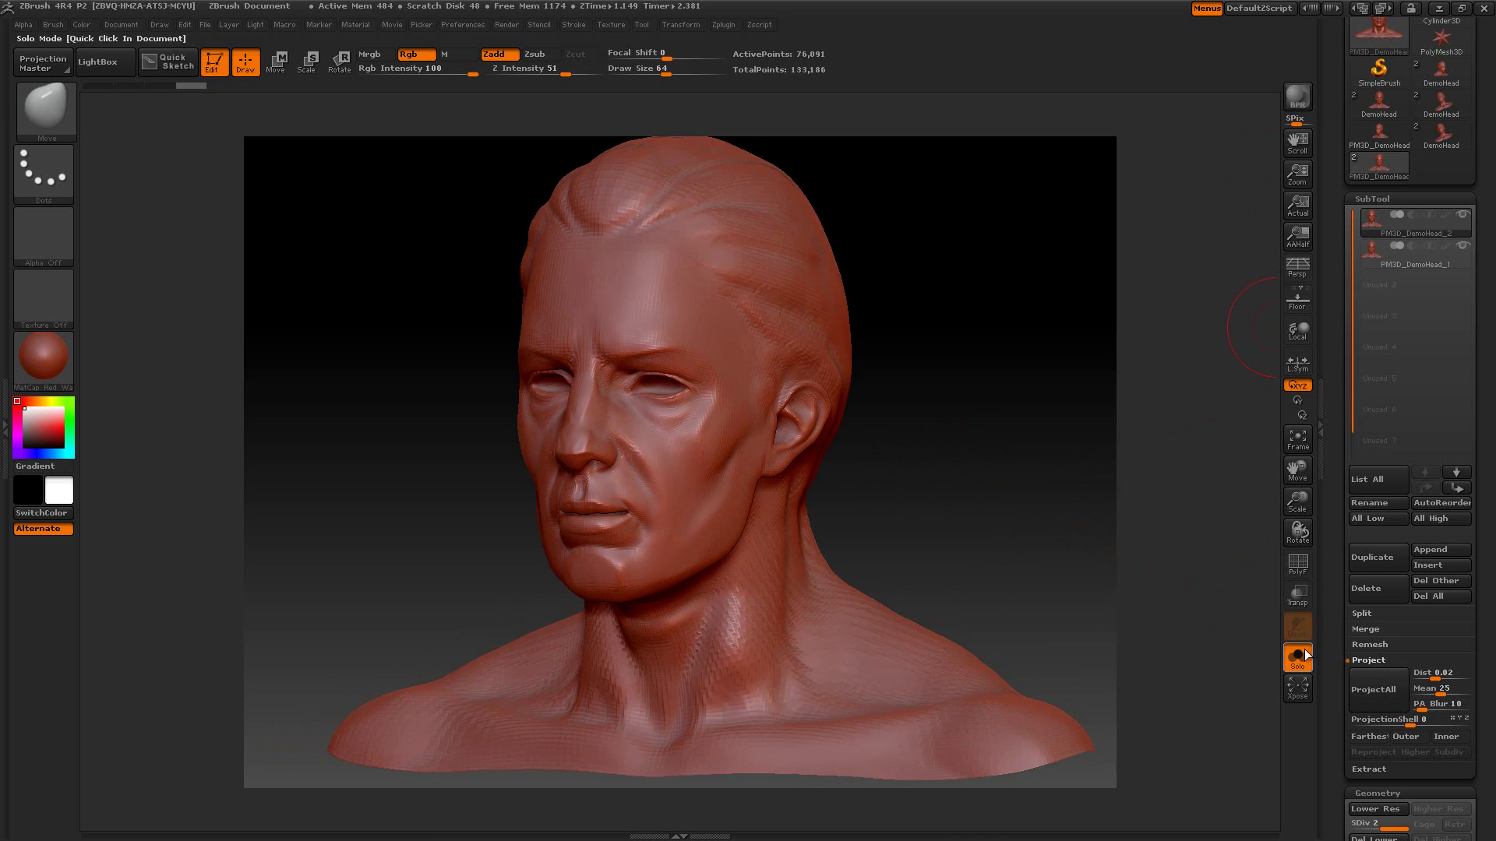
{"action": "left_click", "coordinate": [1297, 568]}
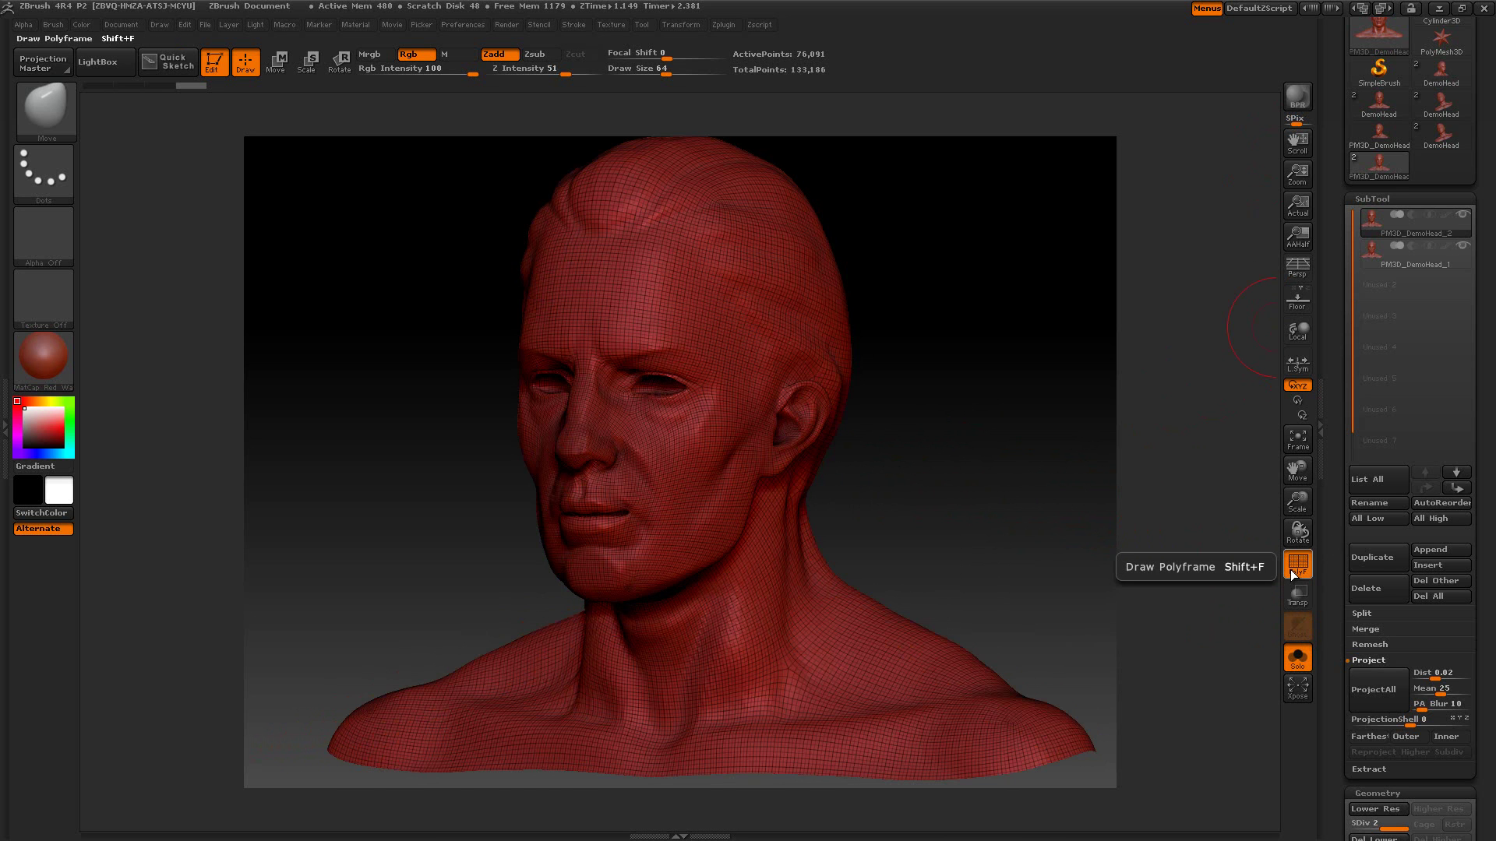
{"action": "scroll", "coordinate": [1371, 600], "scroll_direction": "down", "scroll_amount": 3}
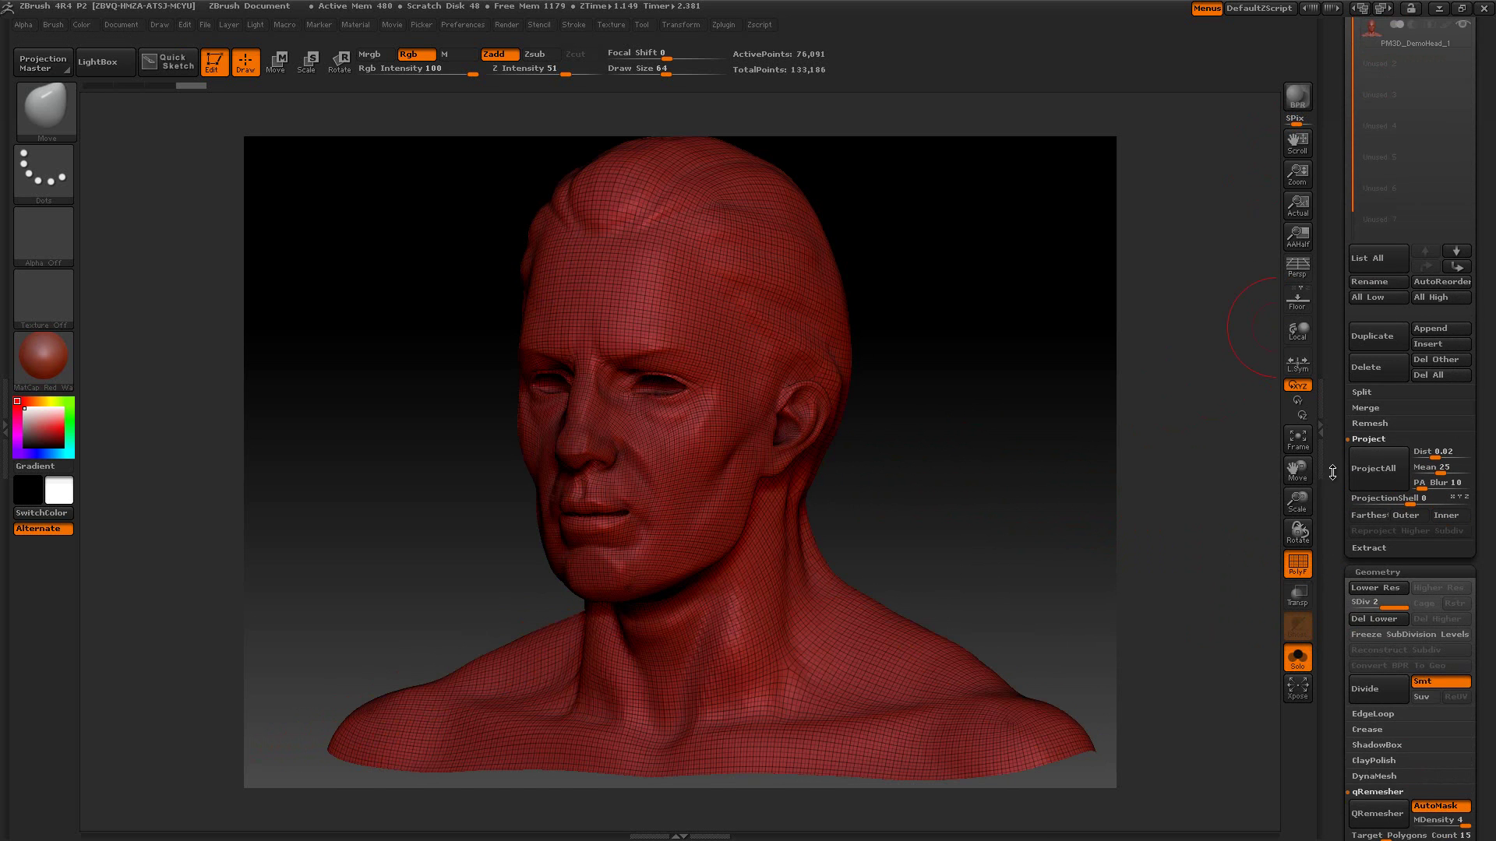
{"action": "left_click", "coordinate": [1359, 603]}
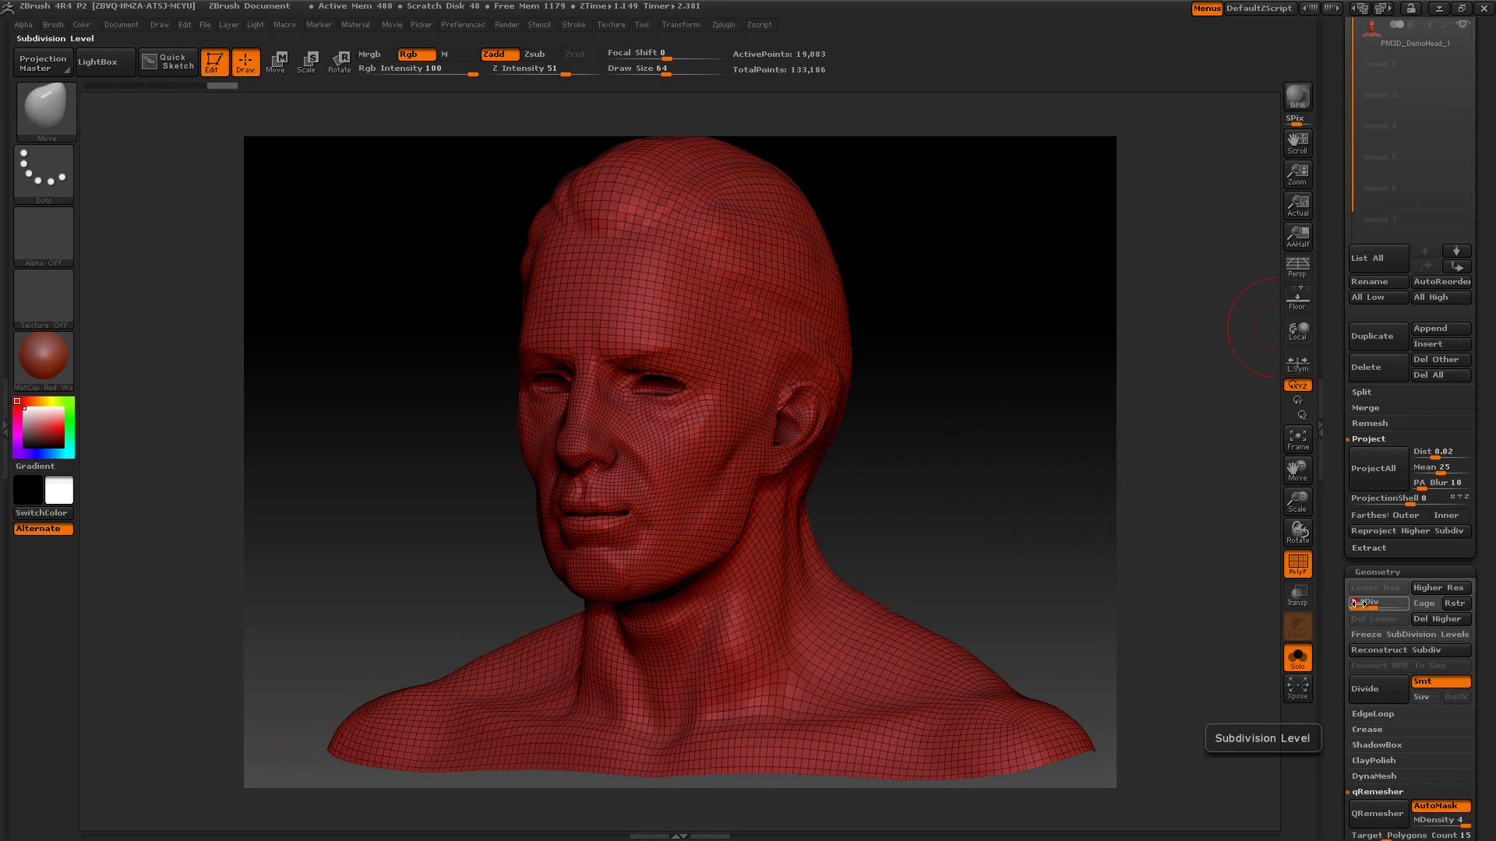
{"action": "left_click", "coordinate": [1393, 598]}
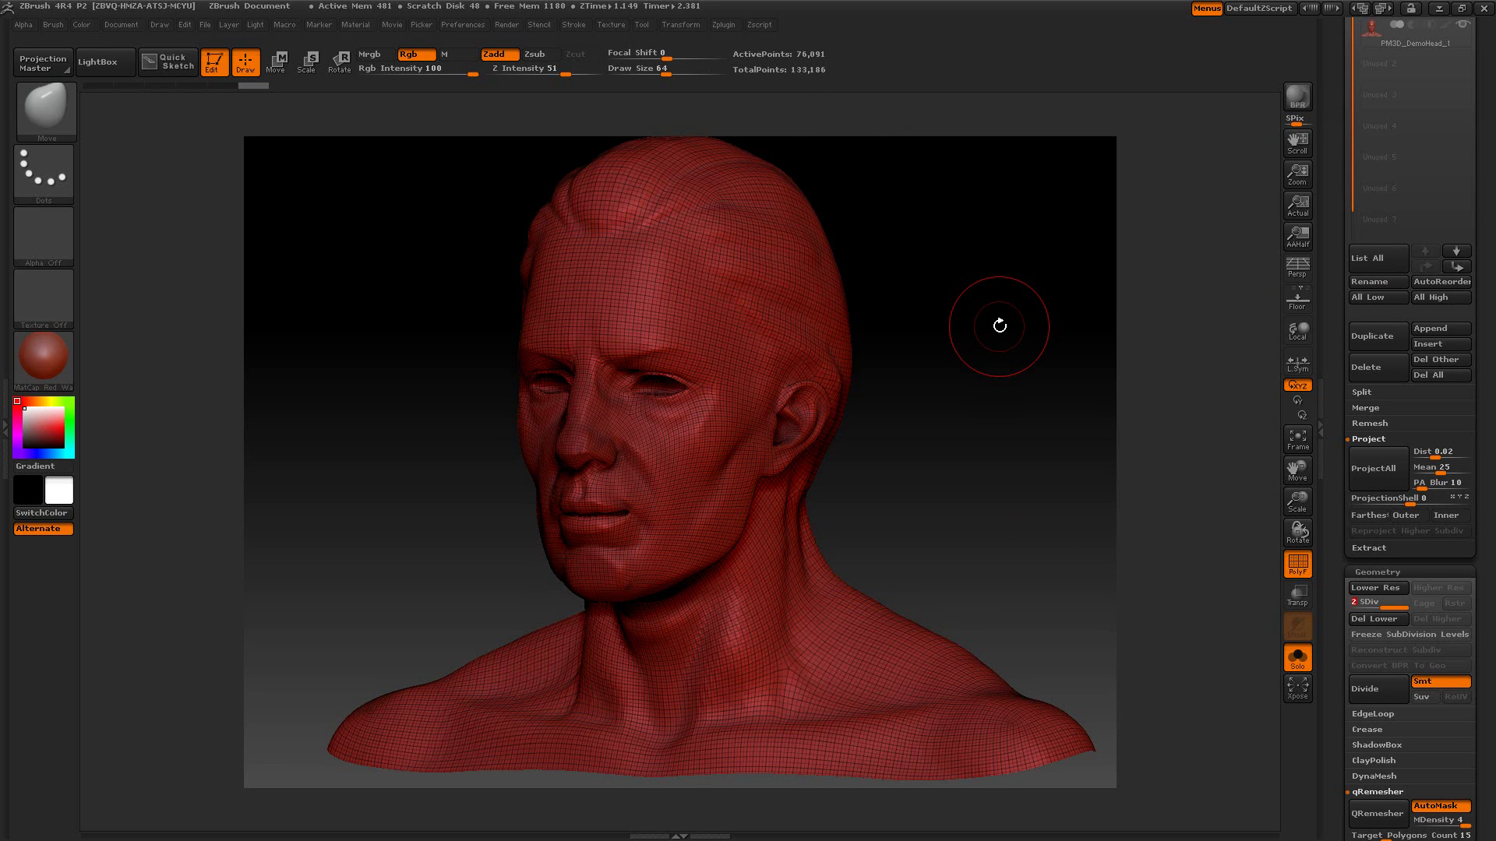
{"action": "left_click_drag", "start_coordinate": [1326, 269], "coordinate": [1329, 391]}
- Delete the original PM3D_DemoHead_1 subtool
{"action": "left_click", "coordinate": [1373, 380]}
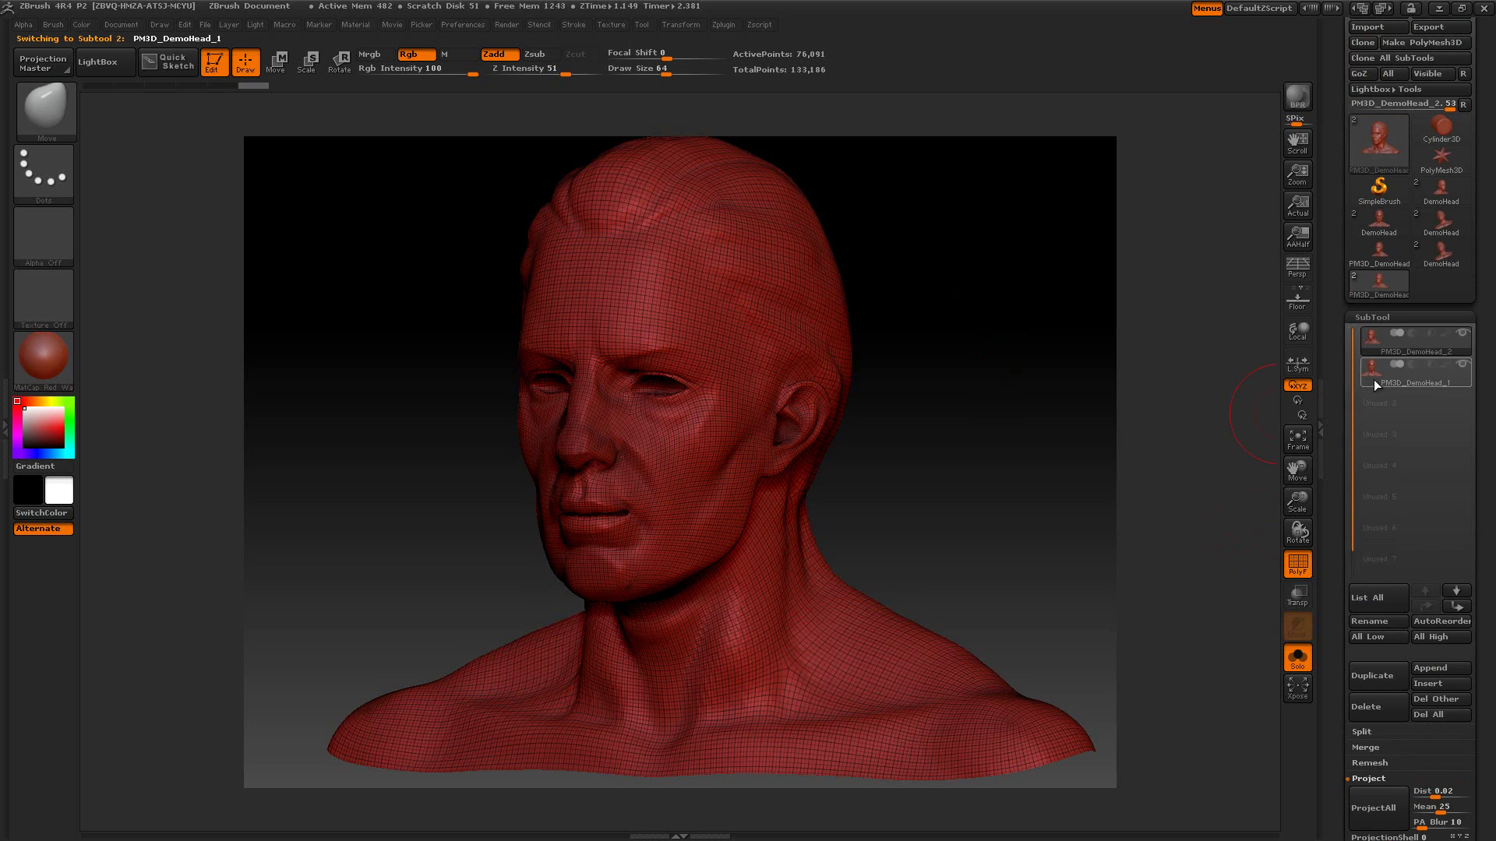
{"action": "left_click_drag", "start_coordinate": [1334, 444], "coordinate": [1335, 336]}
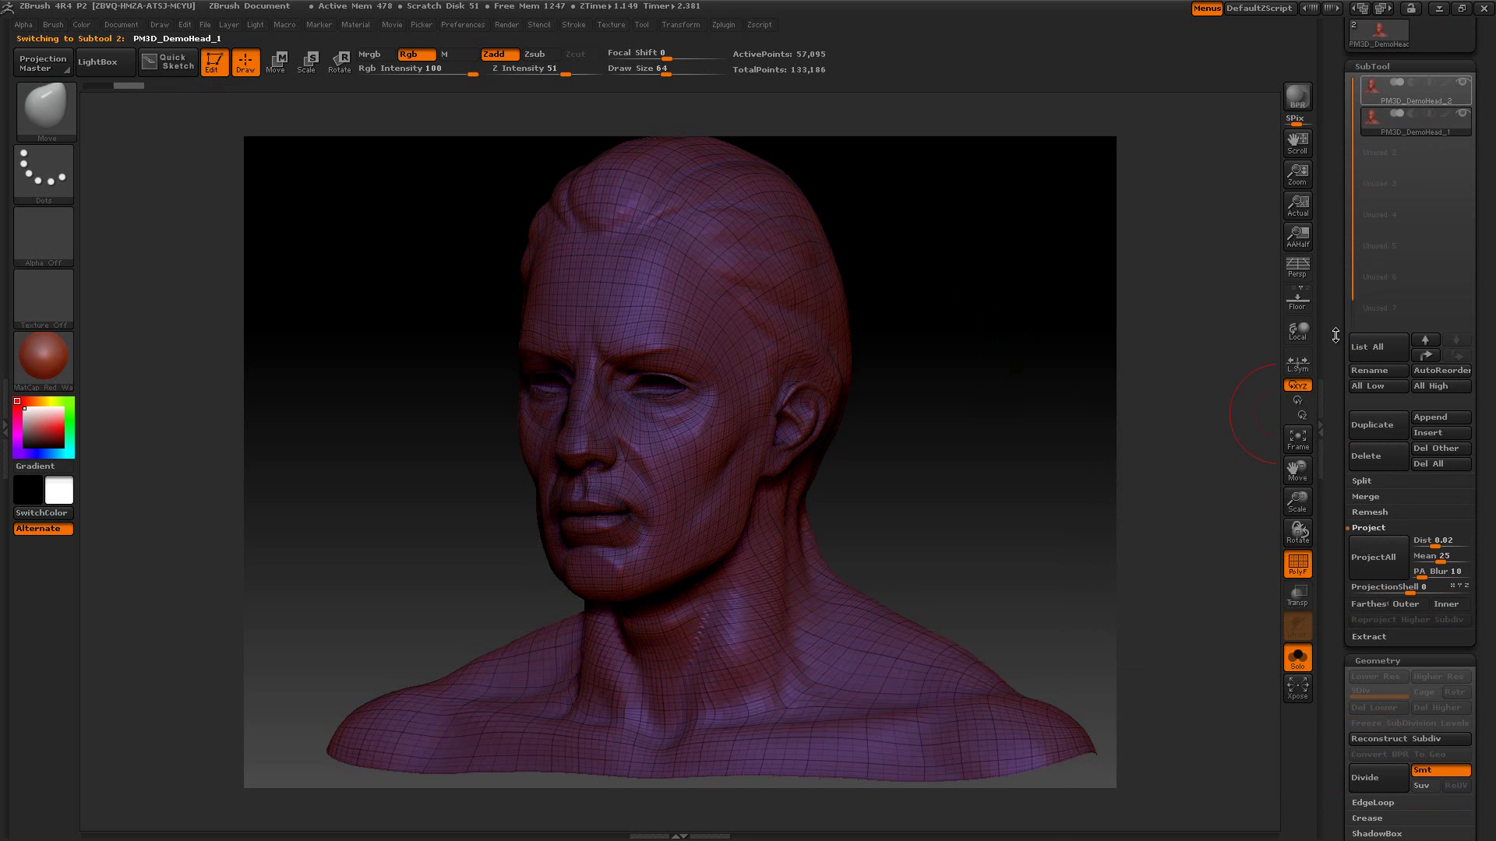
{"action": "left_click", "coordinate": [1369, 457]}
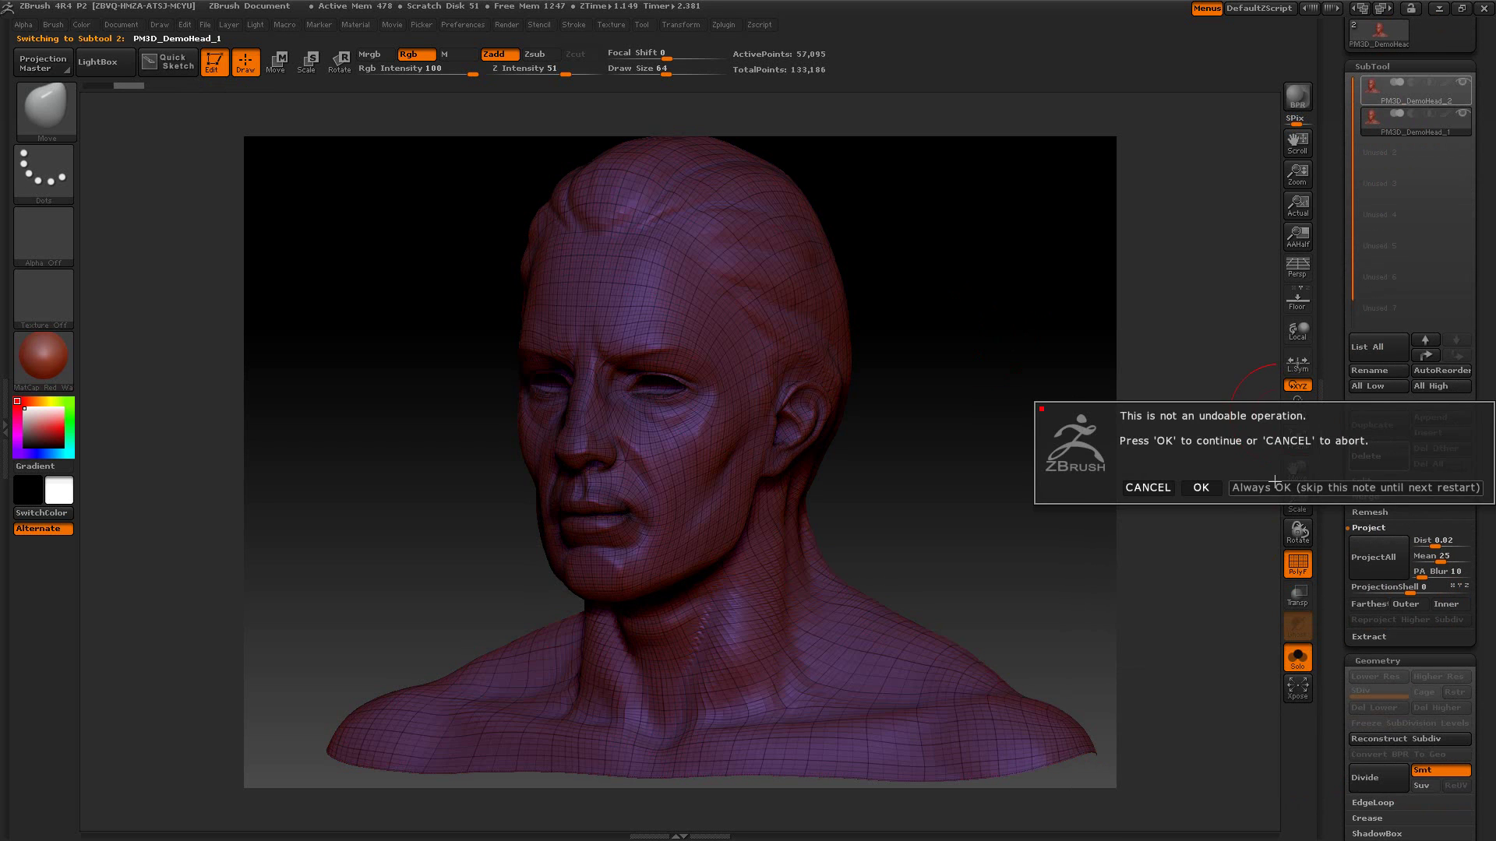
{"action": "left_click", "coordinate": [1192, 487]}
- Freeze the remaining head's subdivision levels, leaving a 19,083-point base
{"action": "left_click_drag", "start_coordinate": [1002, 350], "coordinate": [1023, 361]}
{"action": "left_click_drag", "start_coordinate": [1335, 535], "coordinate": [1333, 394]}
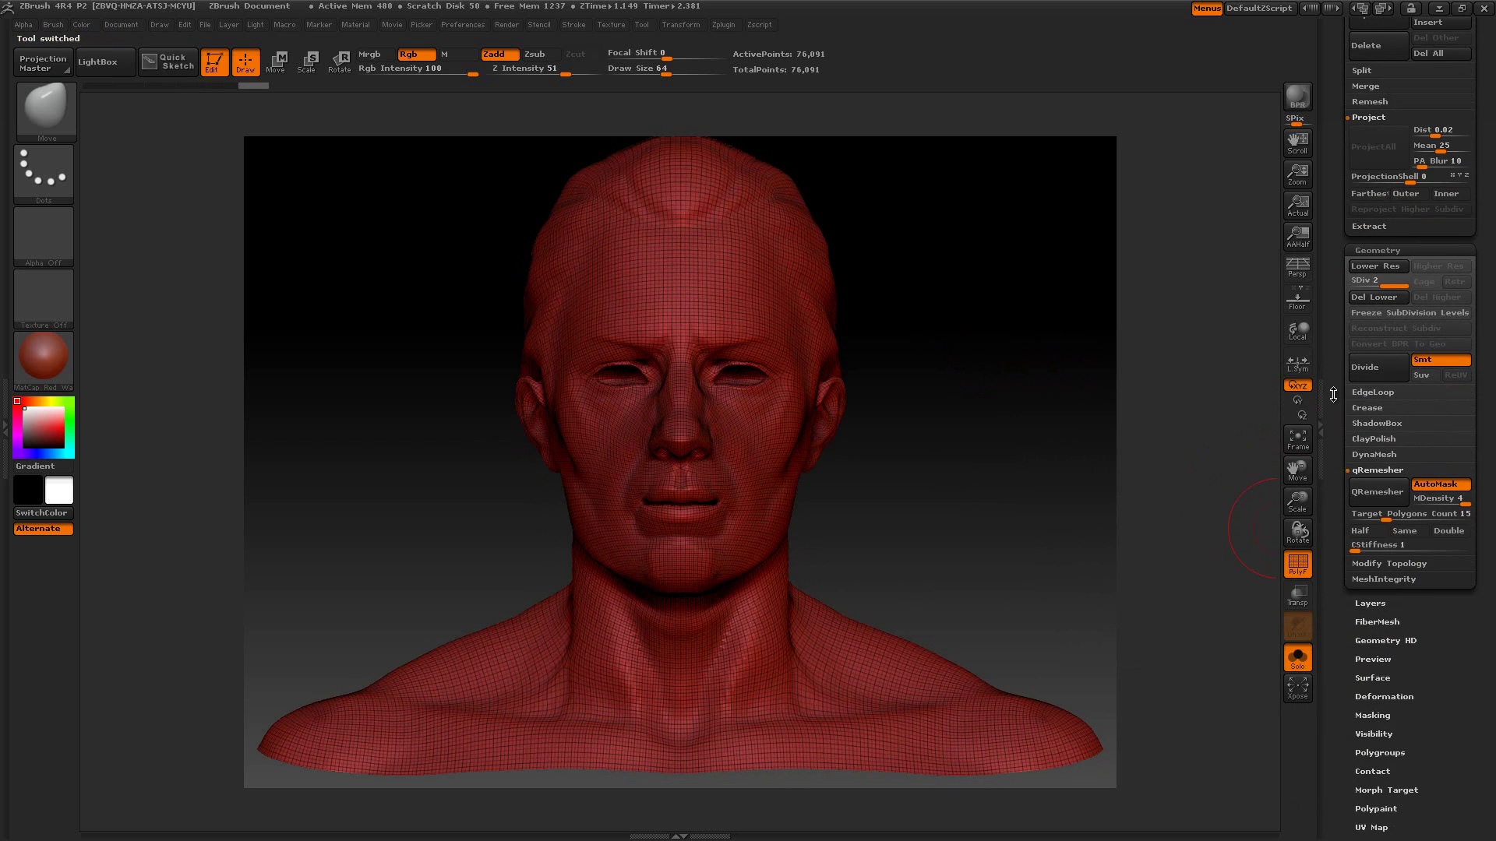
{"action": "left_click", "coordinate": [1385, 312]}
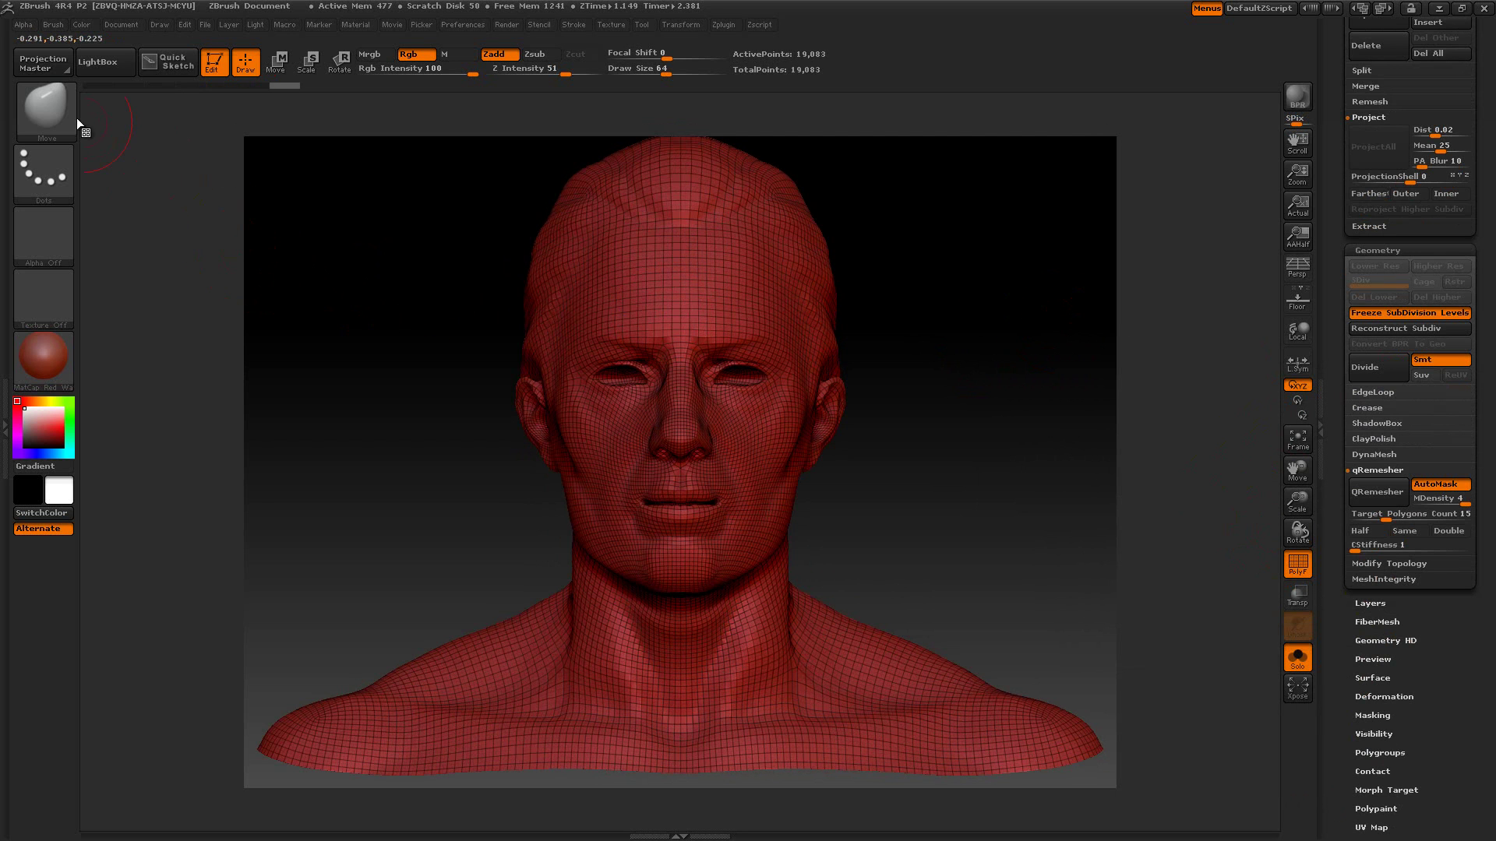
- Select the QRemesherGuides brush and turn off Solo display
{"action": "left_click", "coordinate": [54, 98]}
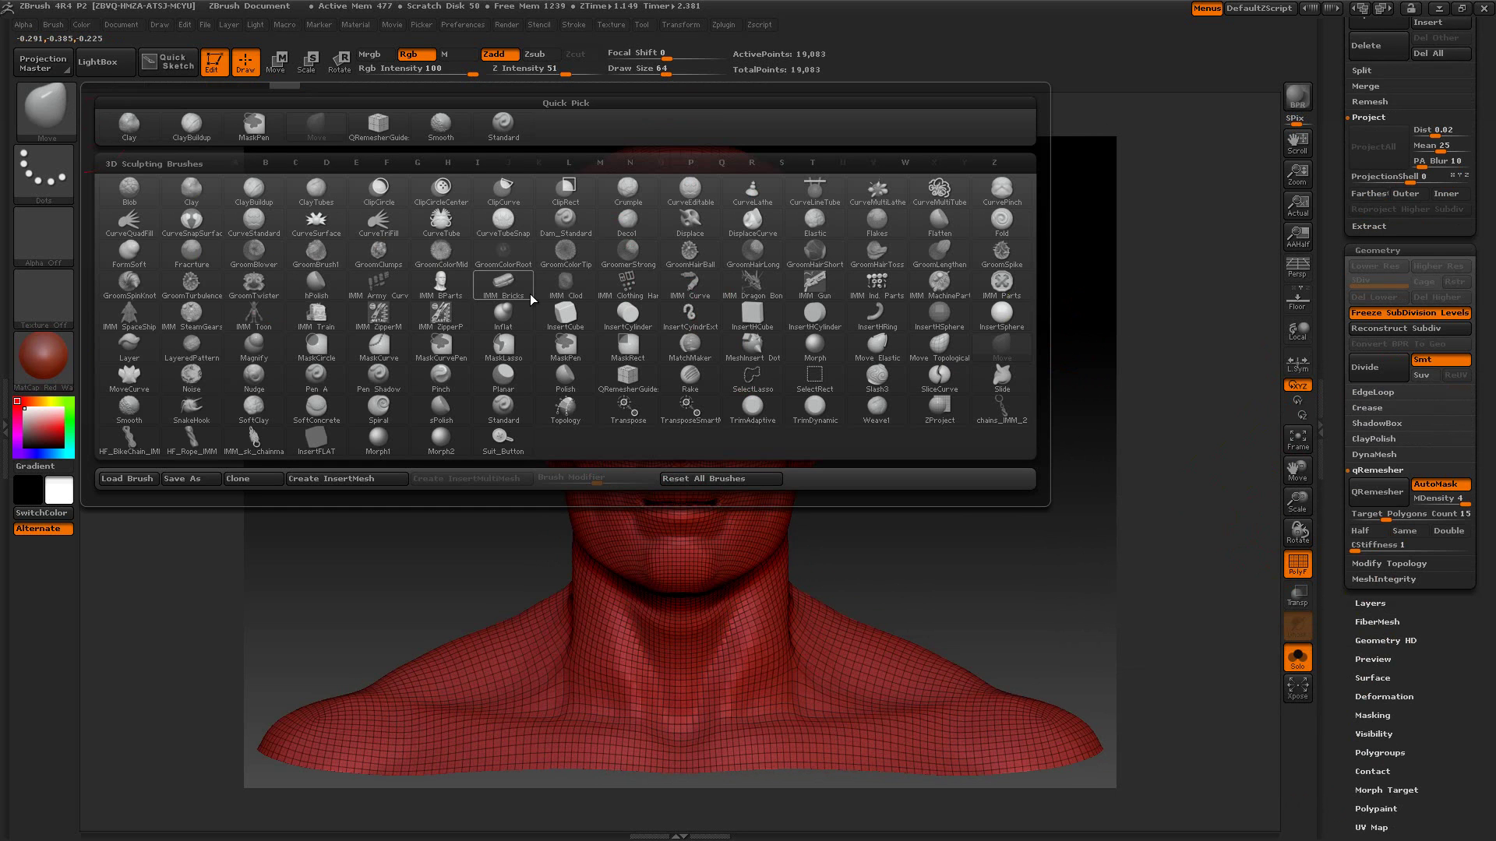
{"action": "left_click", "coordinate": [642, 379]}
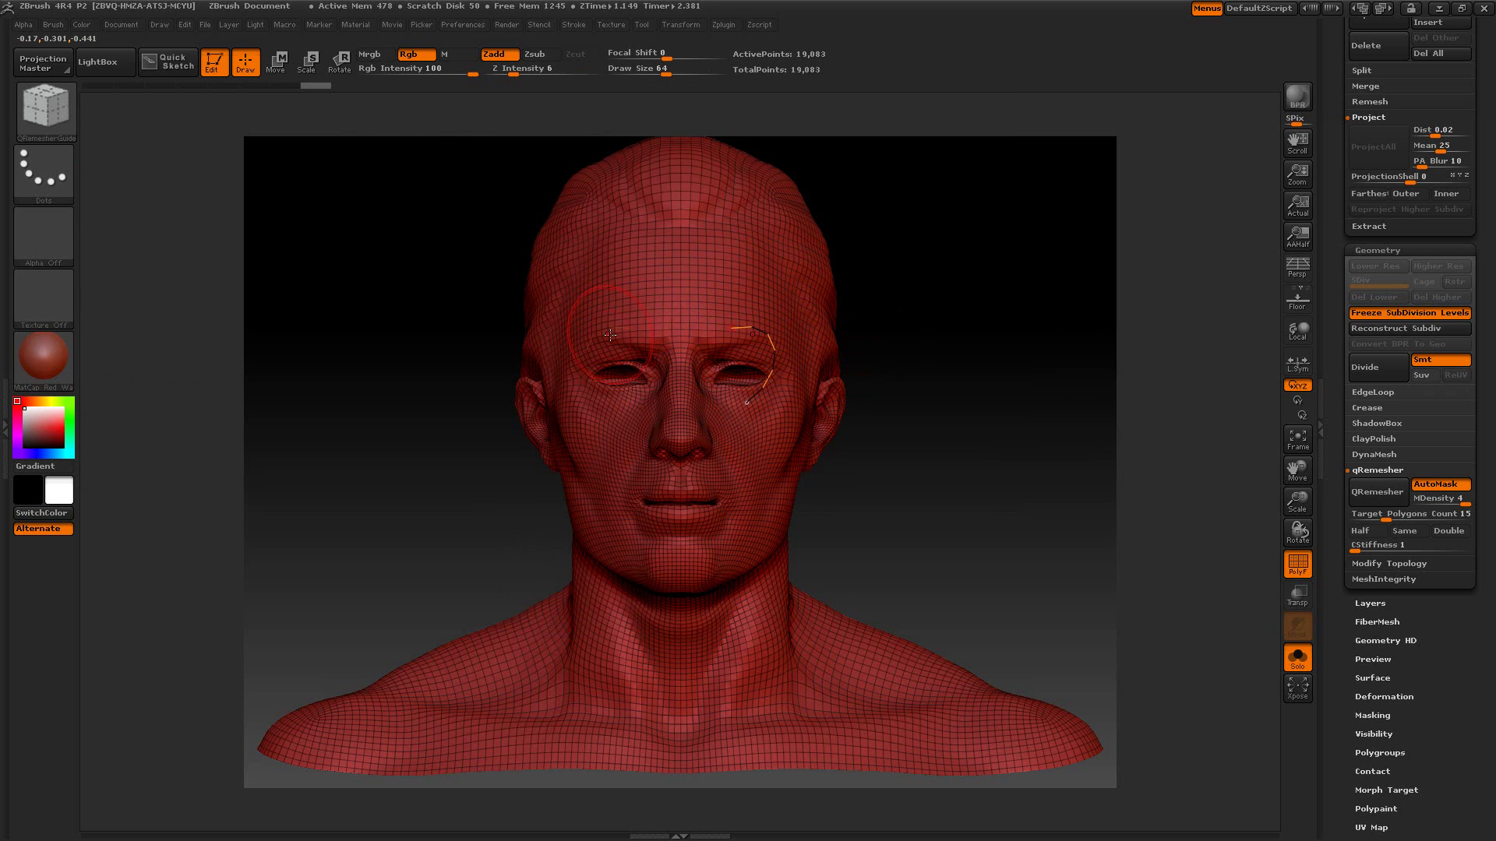
{"action": "left_click", "coordinate": [1295, 565]}
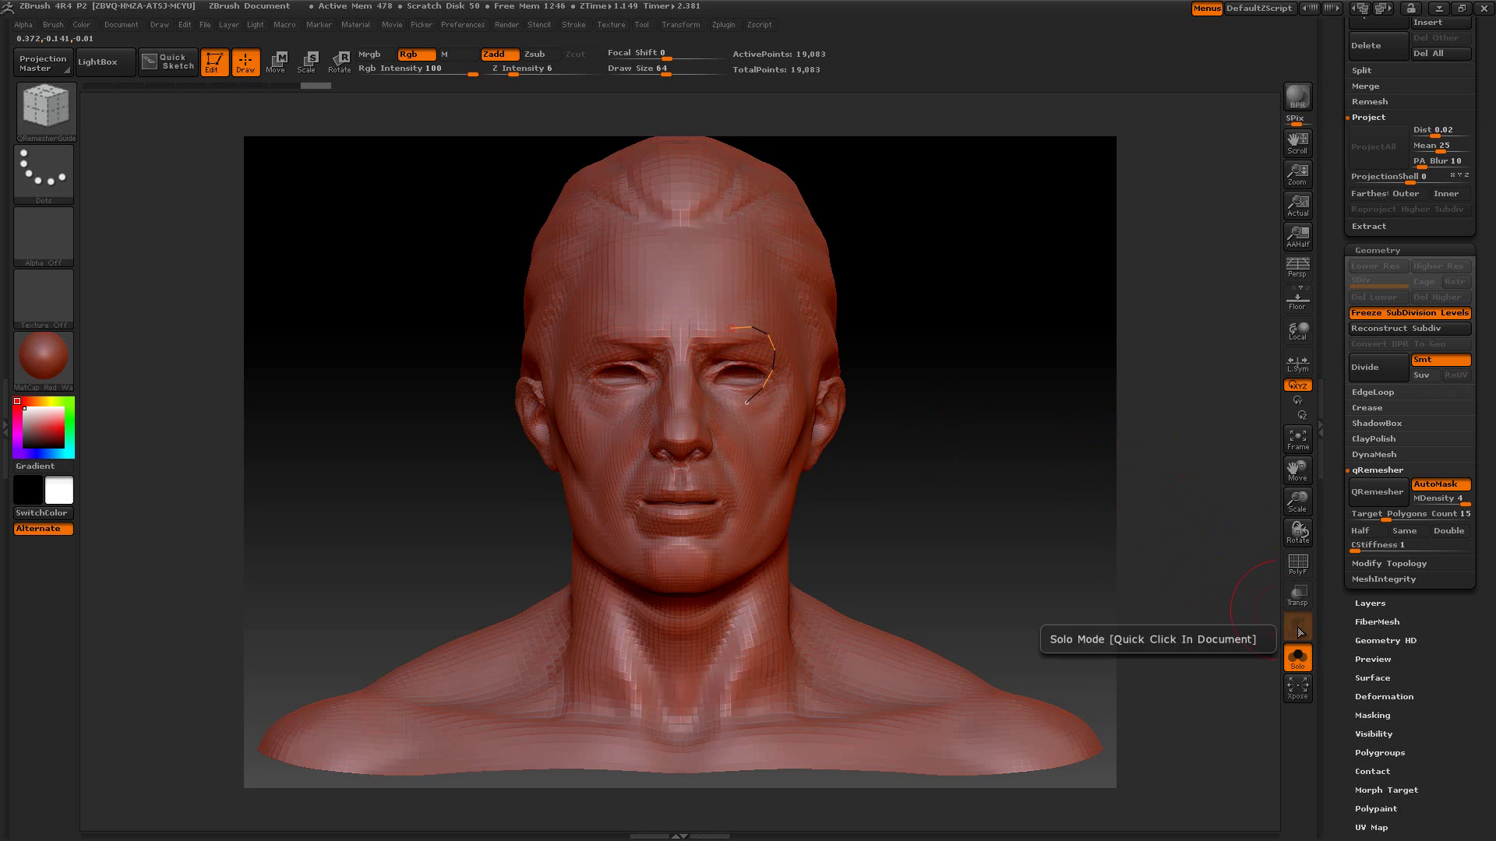
{"action": "left_click", "coordinate": [1297, 564]}
{"action": "left_click", "coordinate": [1297, 661]}
- Remove the stray stroke near the eye and draw a size-16 guide down the face side
{"action": "left_click_drag", "start_coordinate": [730, 274], "coordinate": [741, 285]}
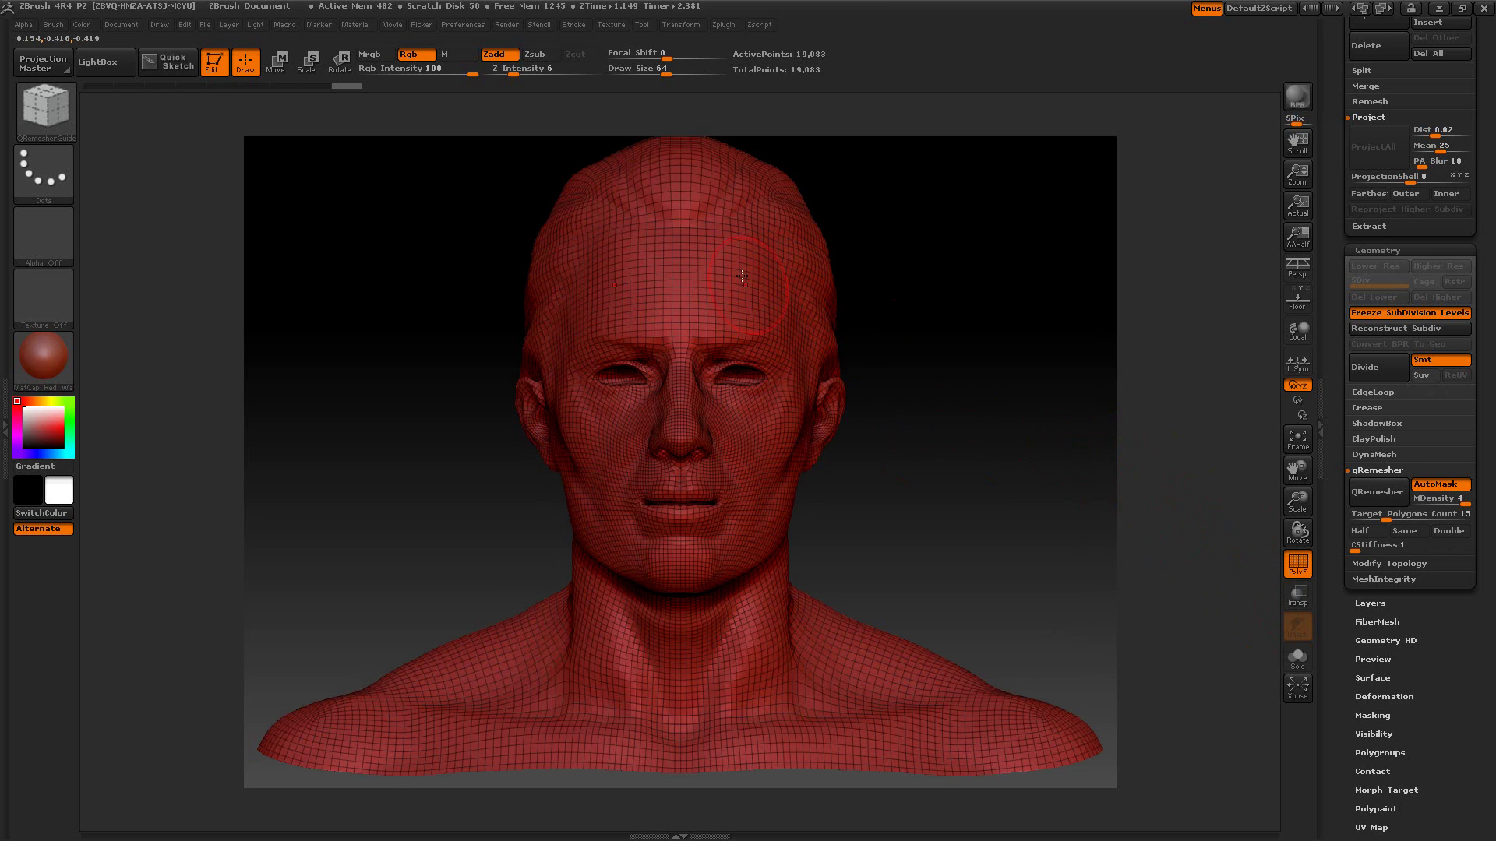
{"action": "left_click_drag", "start_coordinate": [665, 68], "coordinate": [637, 69]}
{"action": "left_click_drag", "start_coordinate": [732, 320], "coordinate": [770, 322]}
{"action": "left_click_drag", "start_coordinate": [728, 430], "coordinate": [728, 429]}
- At brush size 33, draw a guide from forehead to cheek, then set Draw Size to 34
{"action": "left_click_drag", "start_coordinate": [631, 73], "coordinate": [675, 70]}
{"action": "left_click_drag", "start_coordinate": [735, 302], "coordinate": [778, 335]}
{"action": "left_click_drag", "start_coordinate": [755, 509], "coordinate": [771, 517]}
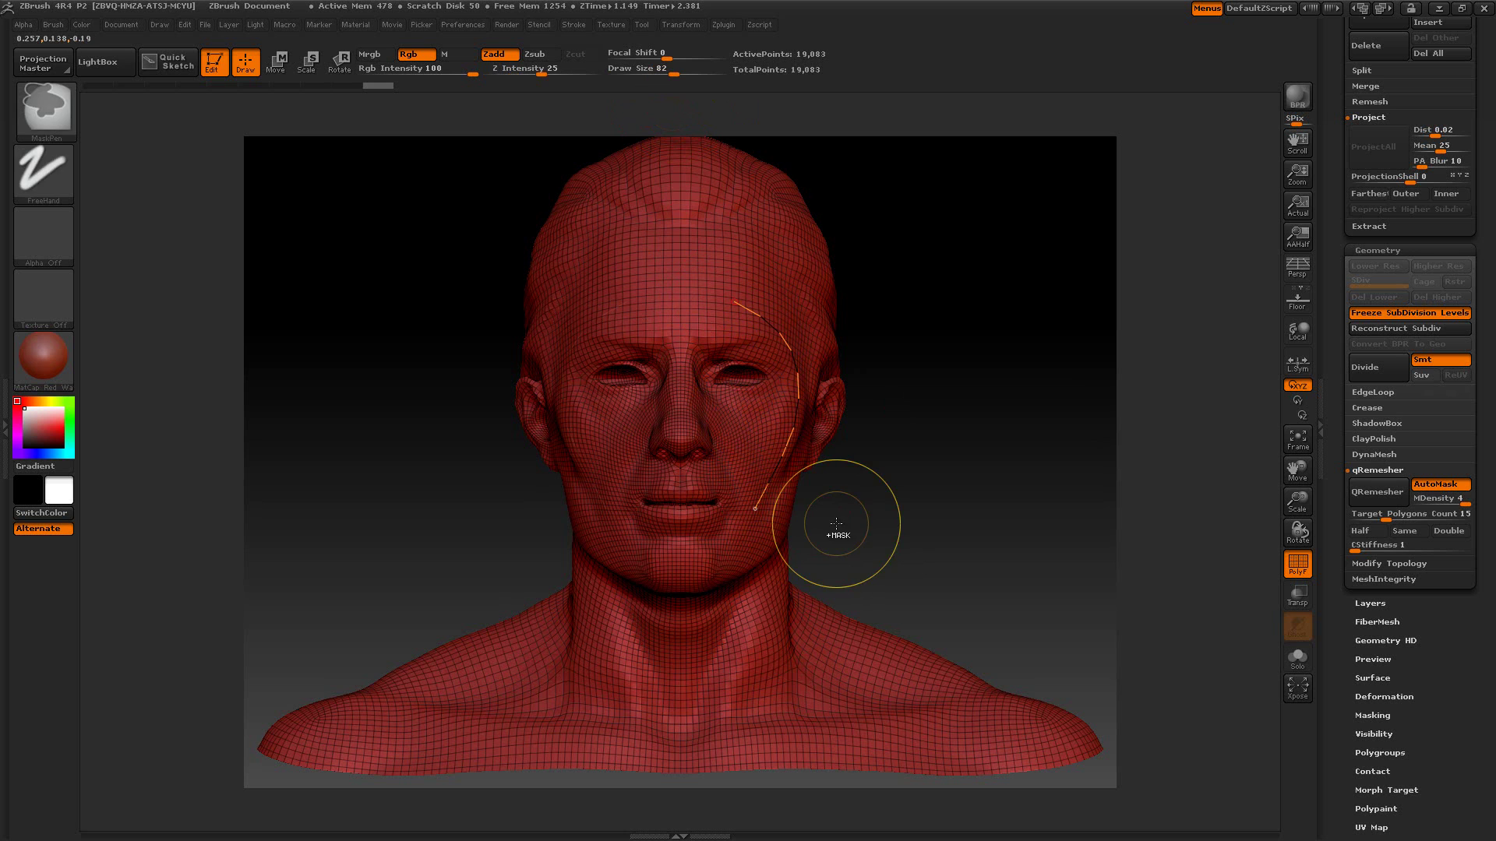
{"action": "left_click_drag", "start_coordinate": [673, 70], "coordinate": [660, 72]}
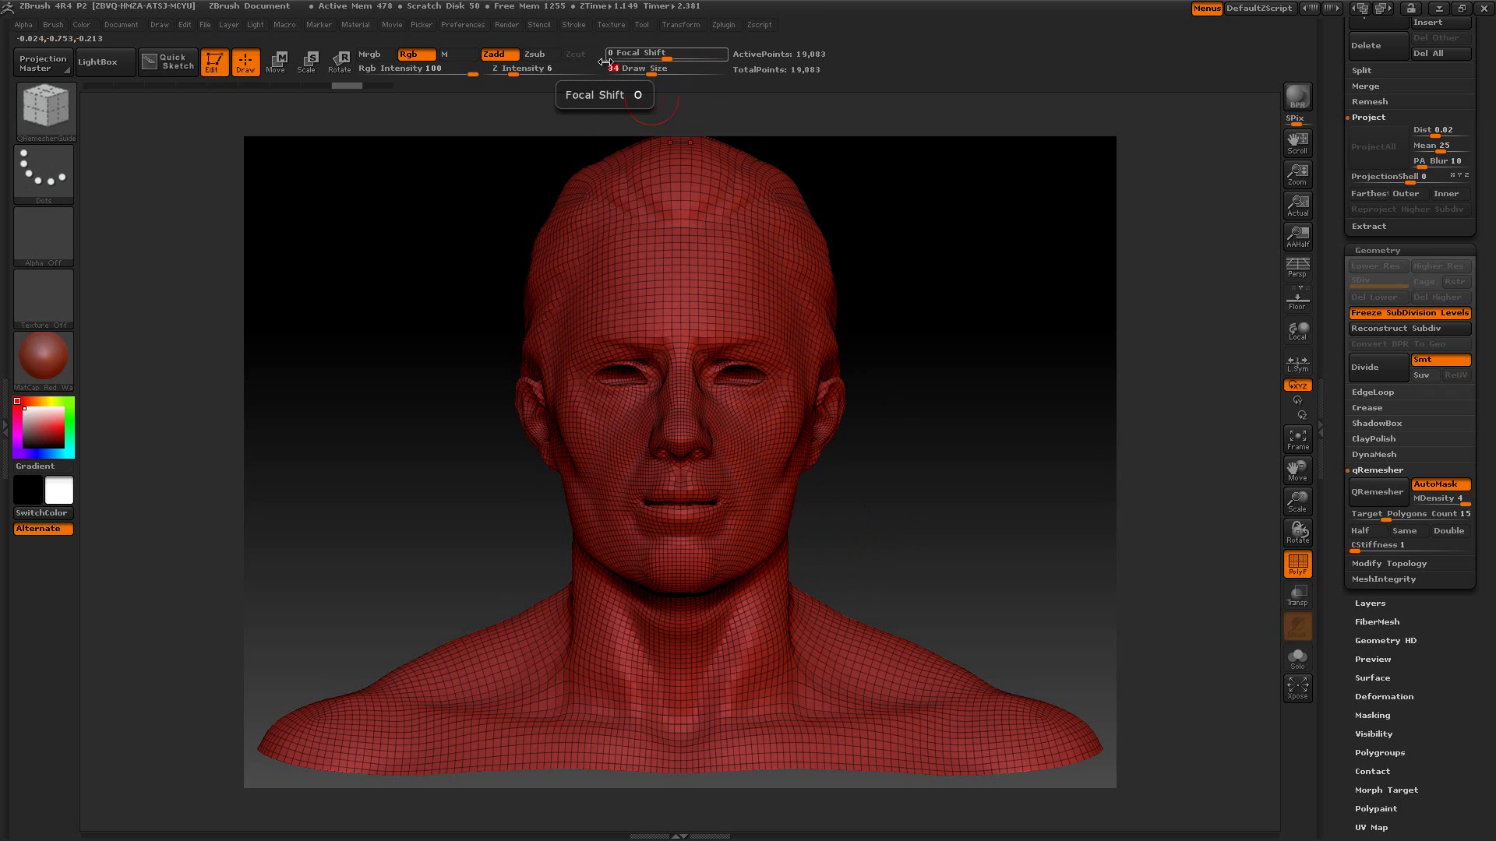
- Turn on LazyMouse in the Stroke palette's Lazy Mouse options
{"action": "left_click", "coordinate": [572, 22]}
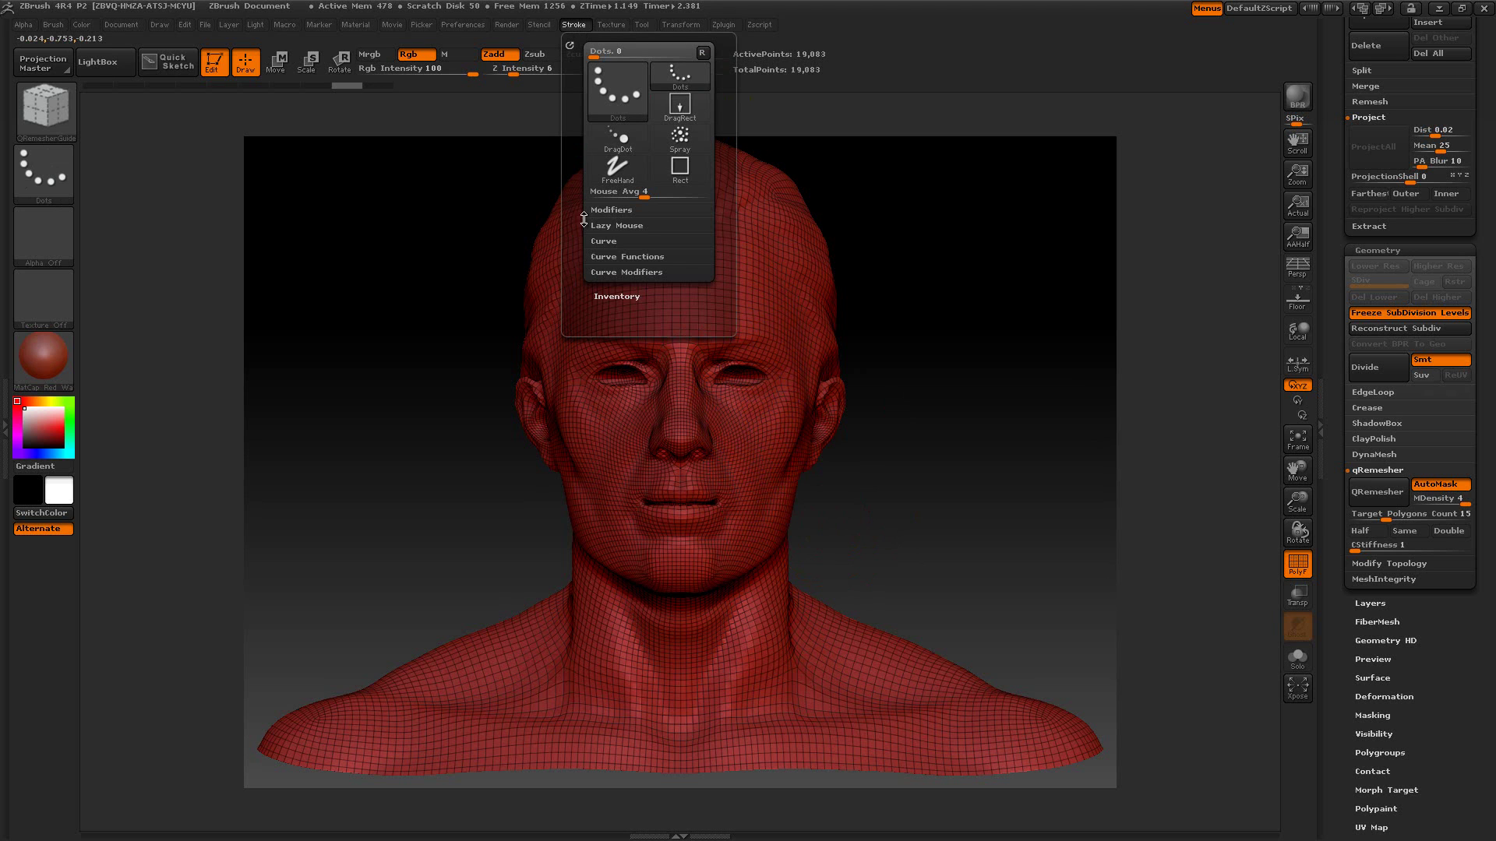
{"action": "left_click", "coordinate": [608, 225]}
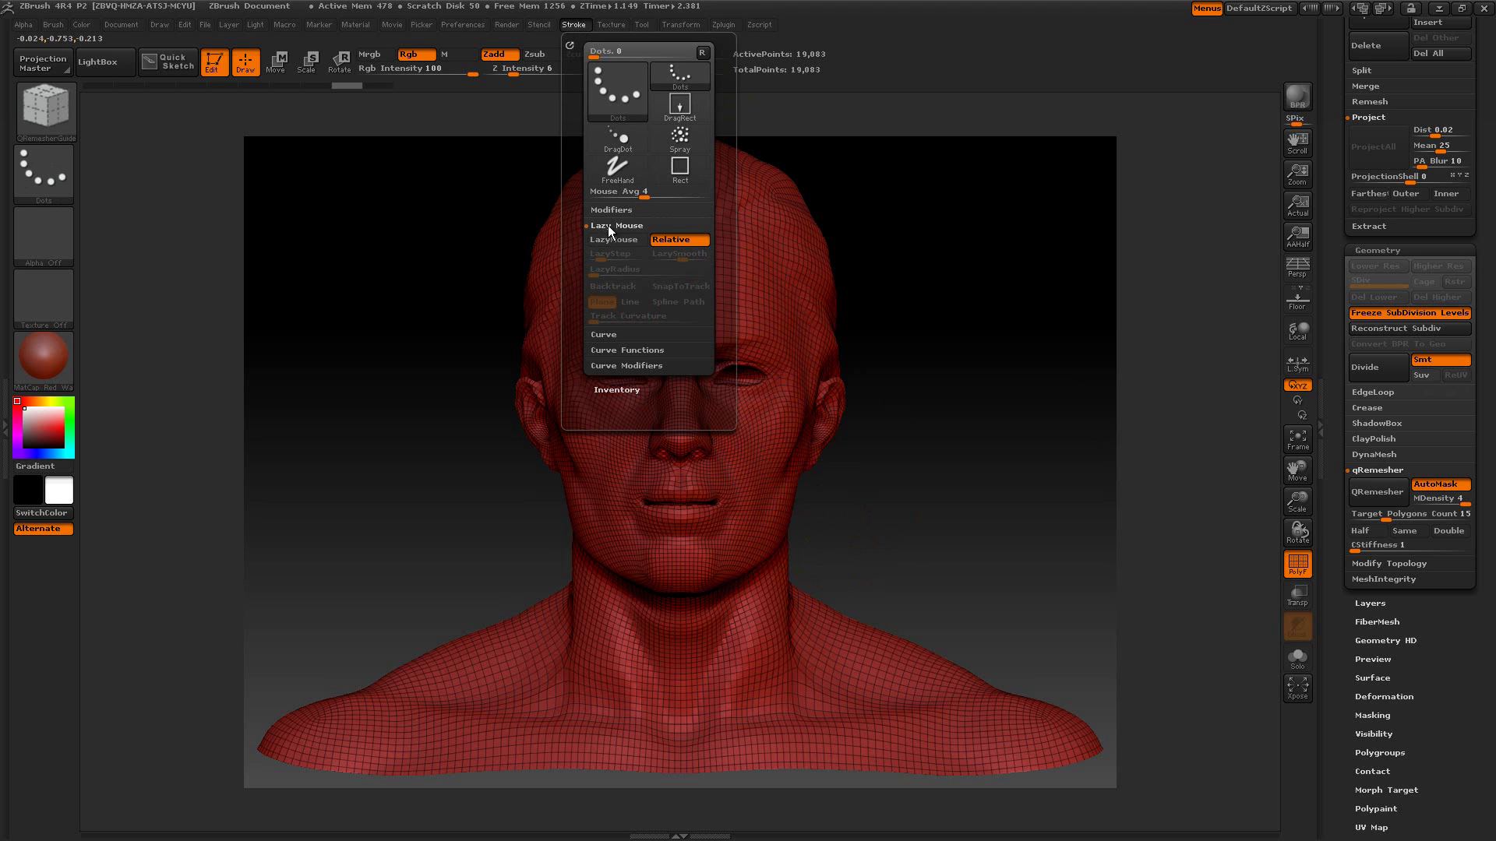
{"action": "left_click", "coordinate": [612, 240]}
{"action": "left_click", "coordinate": [630, 272]}
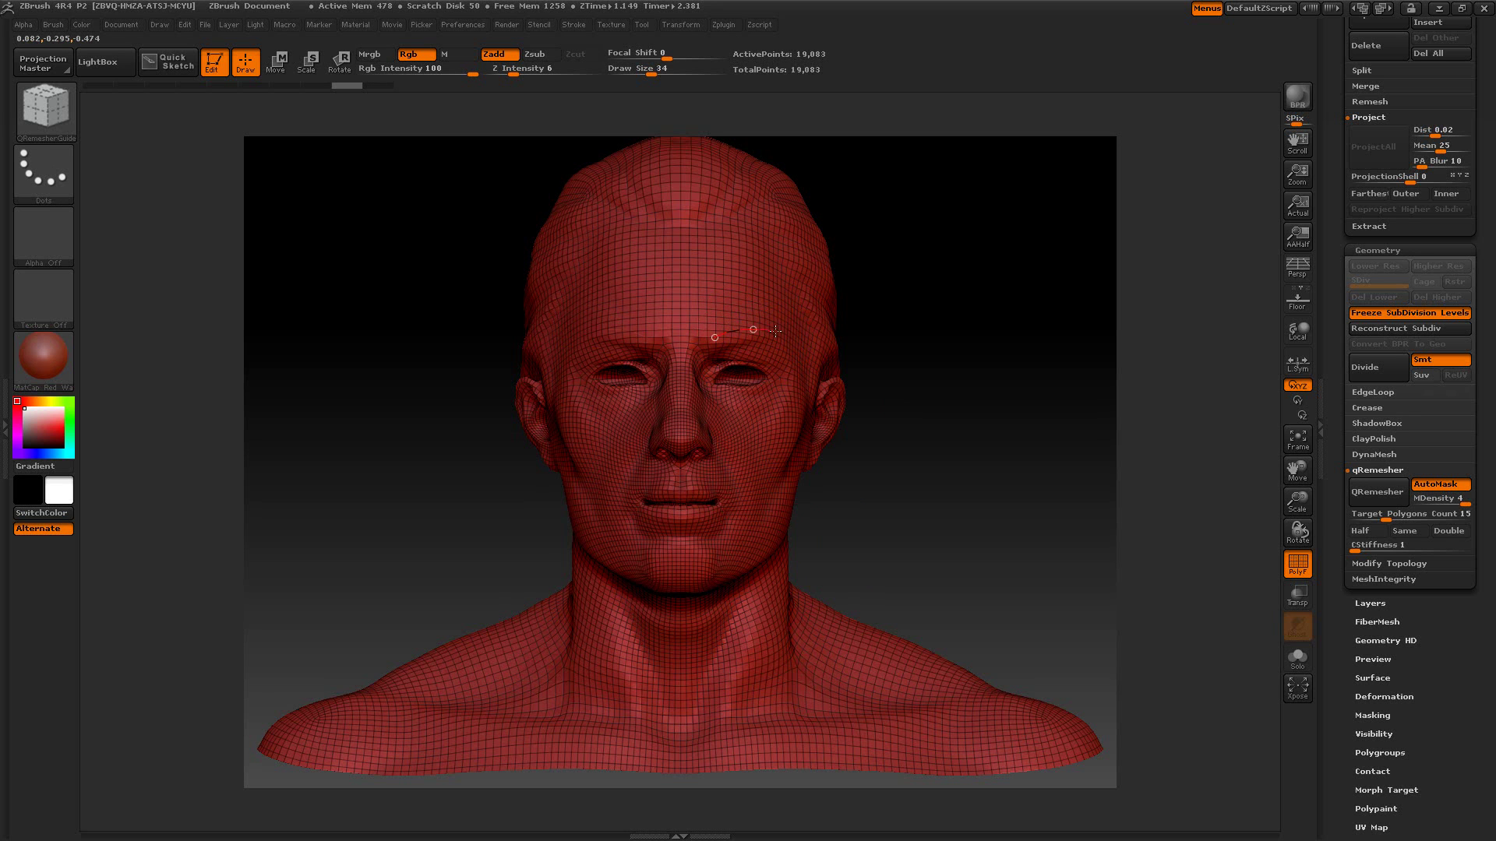
- Draw QRemesher guide curves around the eye and eyebrow, undoing the last extension
{"action": "left_click_drag", "start_coordinate": [722, 430], "coordinate": [729, 430]}
{"action": "left_click", "coordinate": [818, 356]}
{"action": "left_click", "coordinate": [731, 331]}
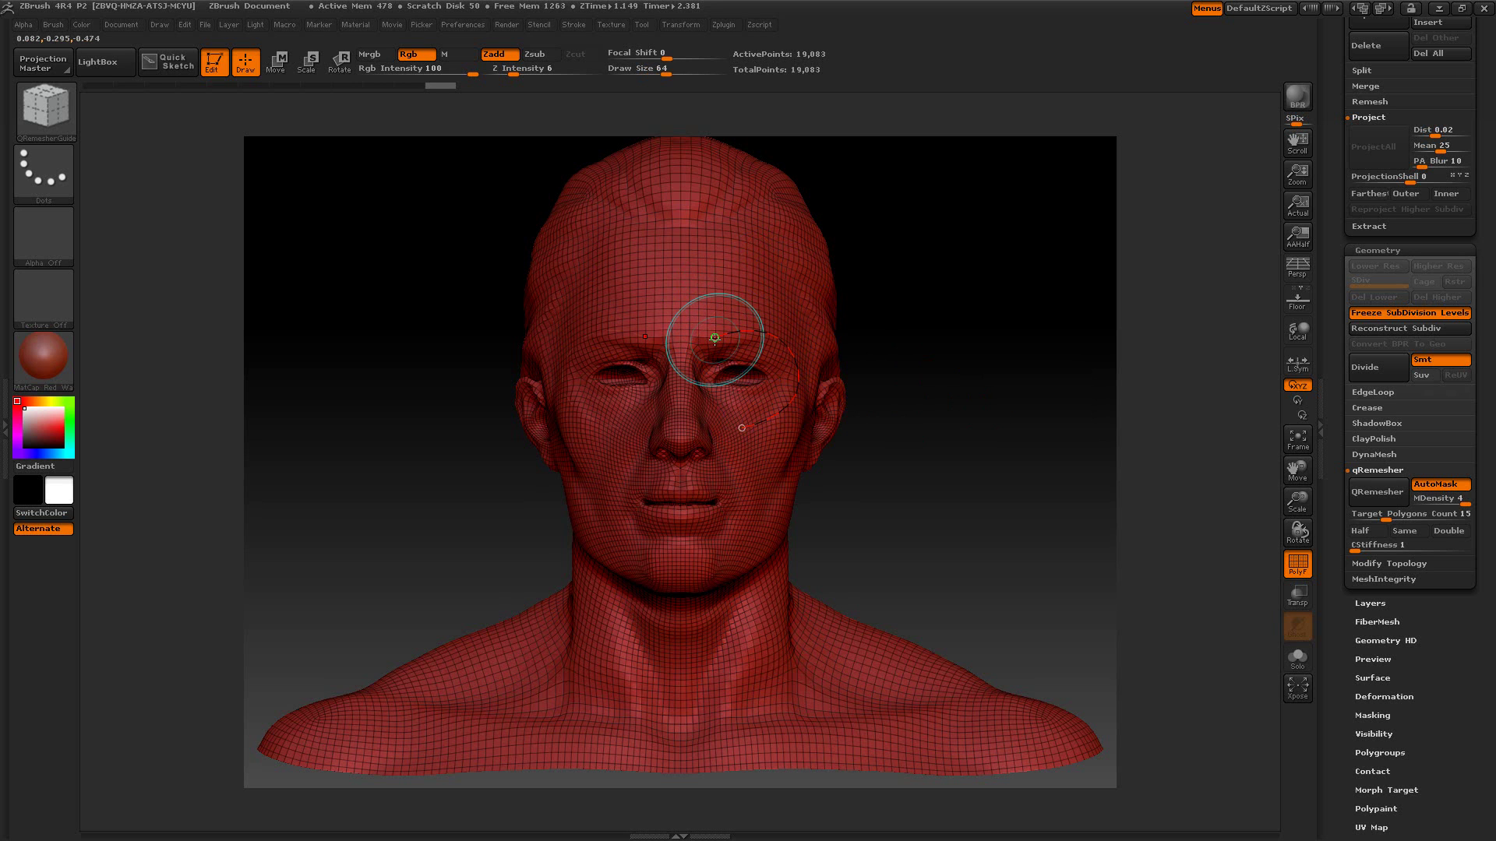
{"action": "left_click", "coordinate": [715, 338]}
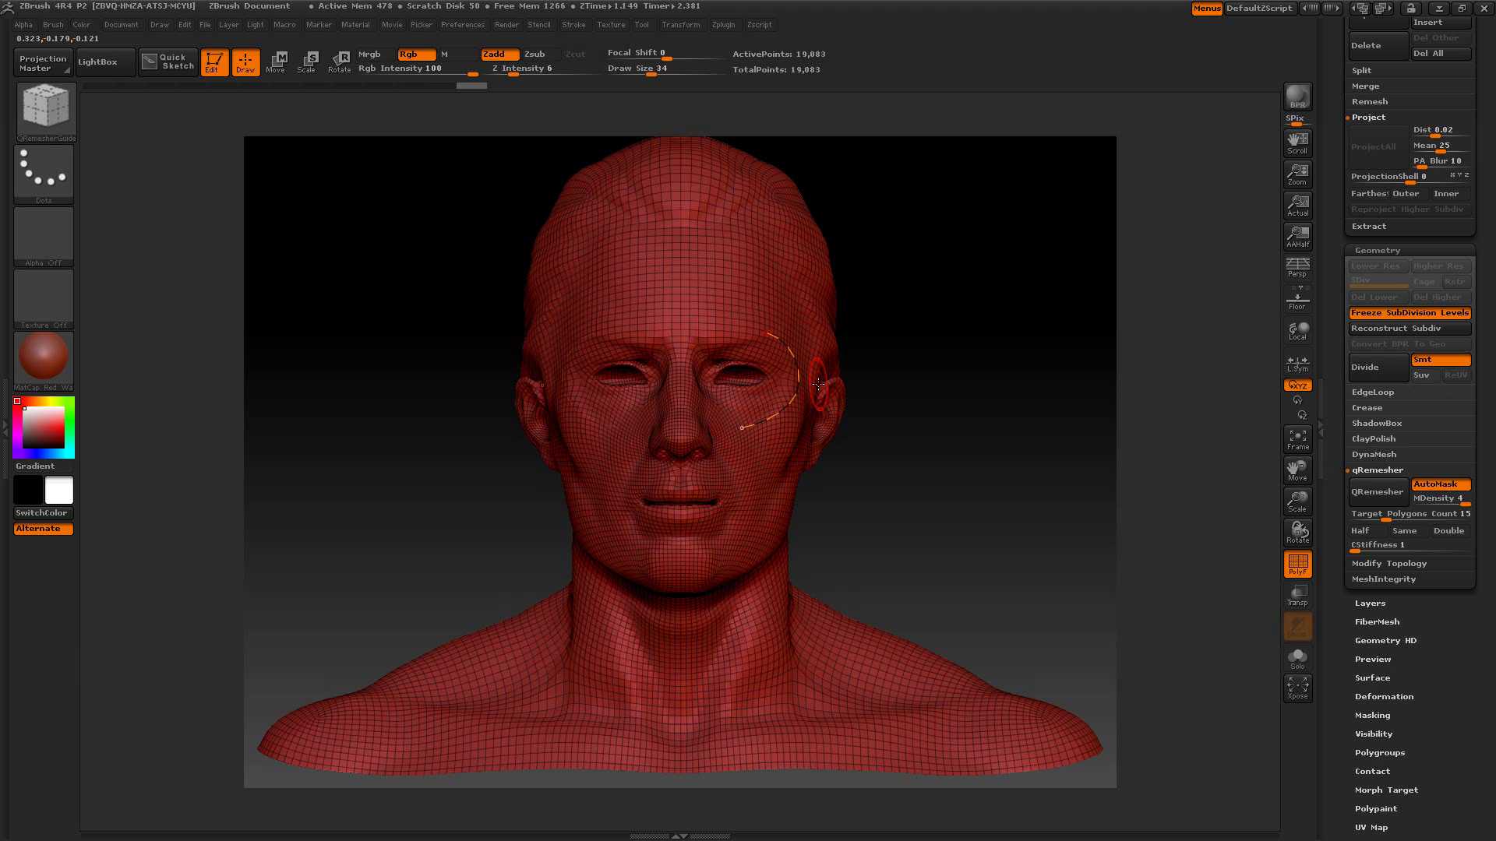
{"action": "mouse_move", "coordinate": [768, 334]}
{"action": "left_mouse_down"}
{"action": "mouse_move", "coordinate": [804, 384]}
{"action": "mouse_move", "coordinate": [868, 413]}
{"action": "mouse_move", "coordinate": [748, 314]}
{"action": "left_mouse_up"}
{"action": "key", "text": "ctrl+z"}
- Add guide curves at the temple and across the forehead, then shrink the brush to 13
{"action": "left_click", "coordinate": [896, 350]}
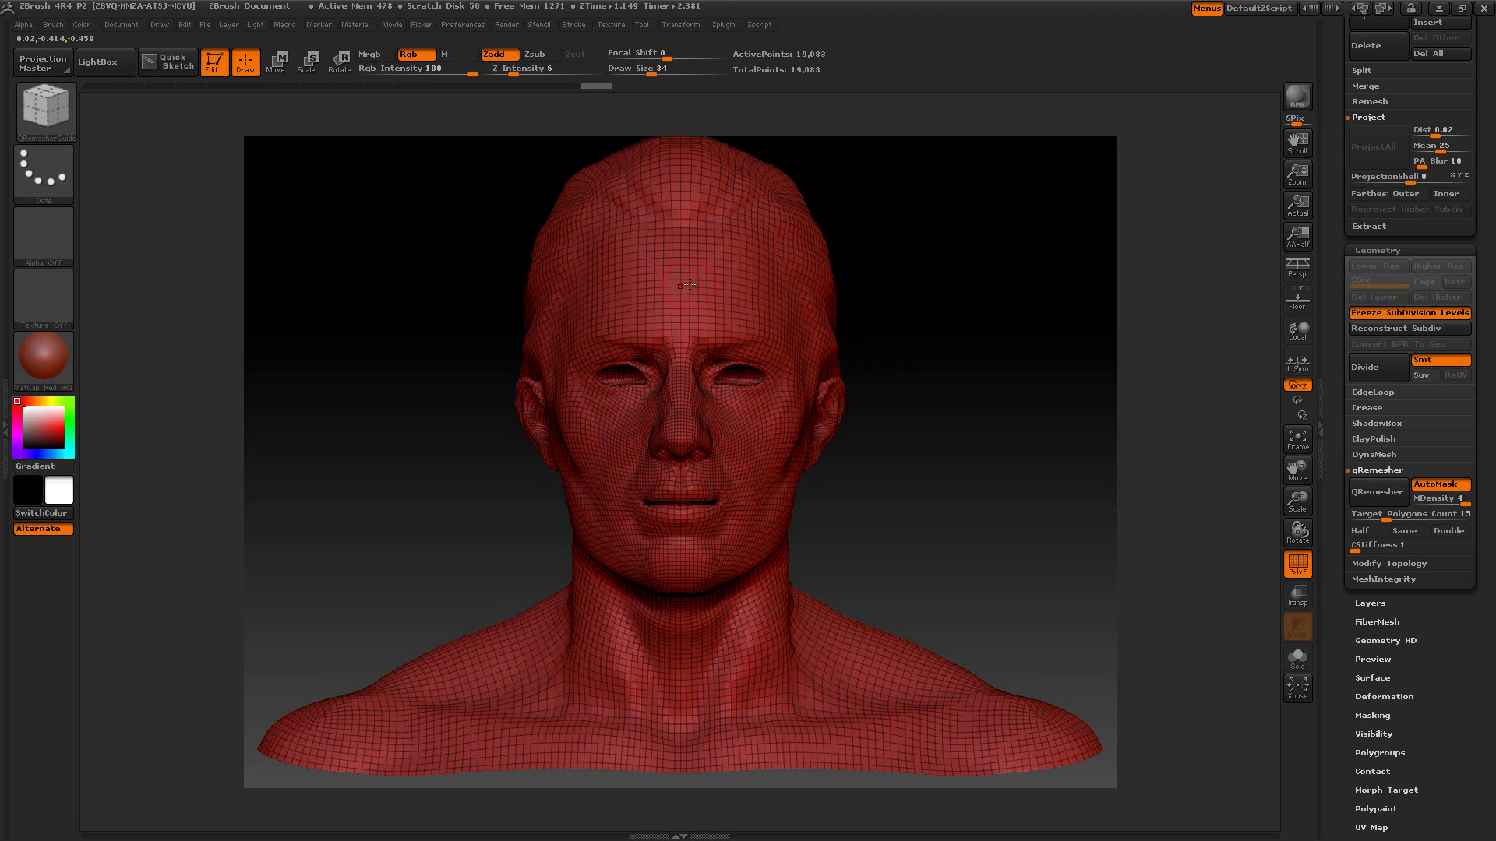
{"action": "mouse_move", "coordinate": [825, 294]}
{"action": "left_mouse_down"}
{"action": "mouse_move", "coordinate": [967, 295]}
{"action": "mouse_move", "coordinate": [965, 322]}
{"action": "mouse_move", "coordinate": [953, 280]}
{"action": "mouse_move", "coordinate": [965, 305]}
{"action": "mouse_move", "coordinate": [891, 317]}
{"action": "mouse_move", "coordinate": [900, 352]}
{"action": "mouse_move", "coordinate": [1013, 357]}
{"action": "left_mouse_up"}
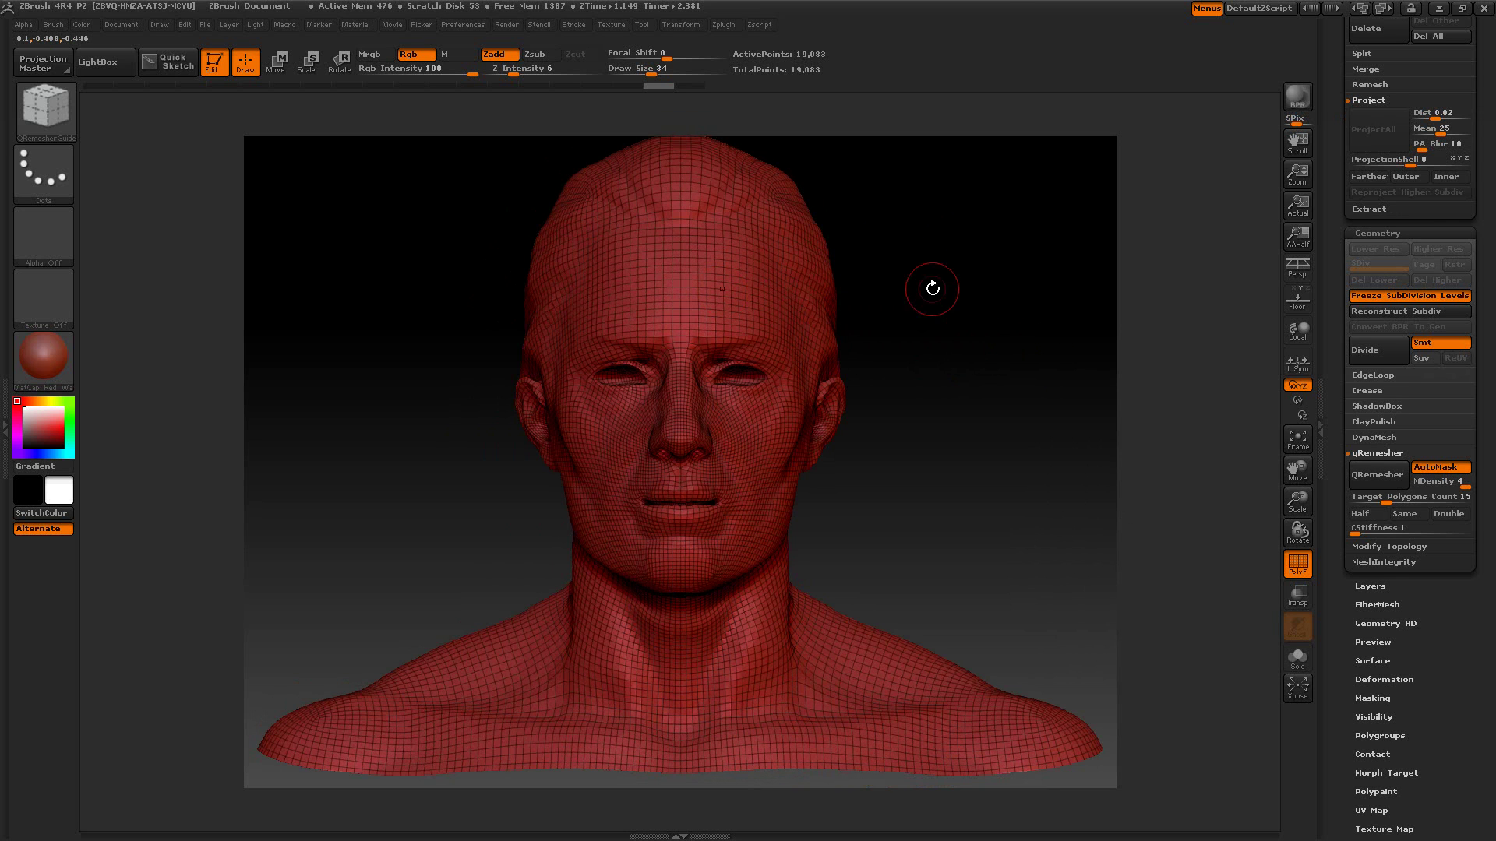
{"action": "left_click_drag", "start_coordinate": [652, 74], "coordinate": [635, 73]}
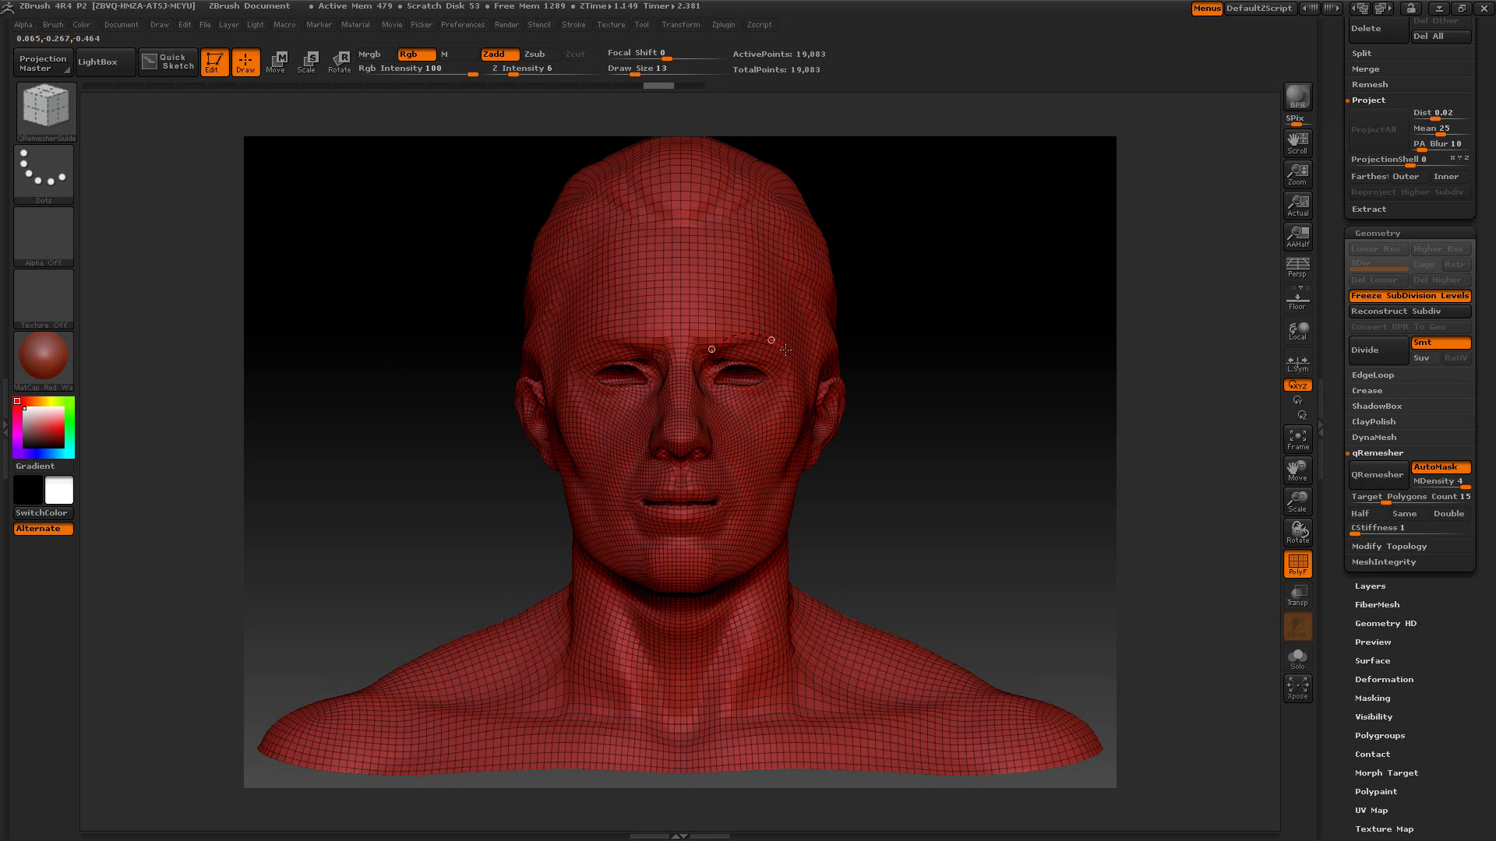
- Draw the QRemesher guide curve from beside the nose down toward the chin, then orbit to check it
{"action": "left_click_drag", "start_coordinate": [711, 448], "coordinate": [715, 468]}
{"action": "mouse_move", "coordinate": [705, 494]}
{"action": "left_mouse_down"}
{"action": "mouse_move", "coordinate": [735, 496]}
{"action": "mouse_move", "coordinate": [733, 516]}
{"action": "mouse_move", "coordinate": [669, 540]}
{"action": "left_mouse_up"}
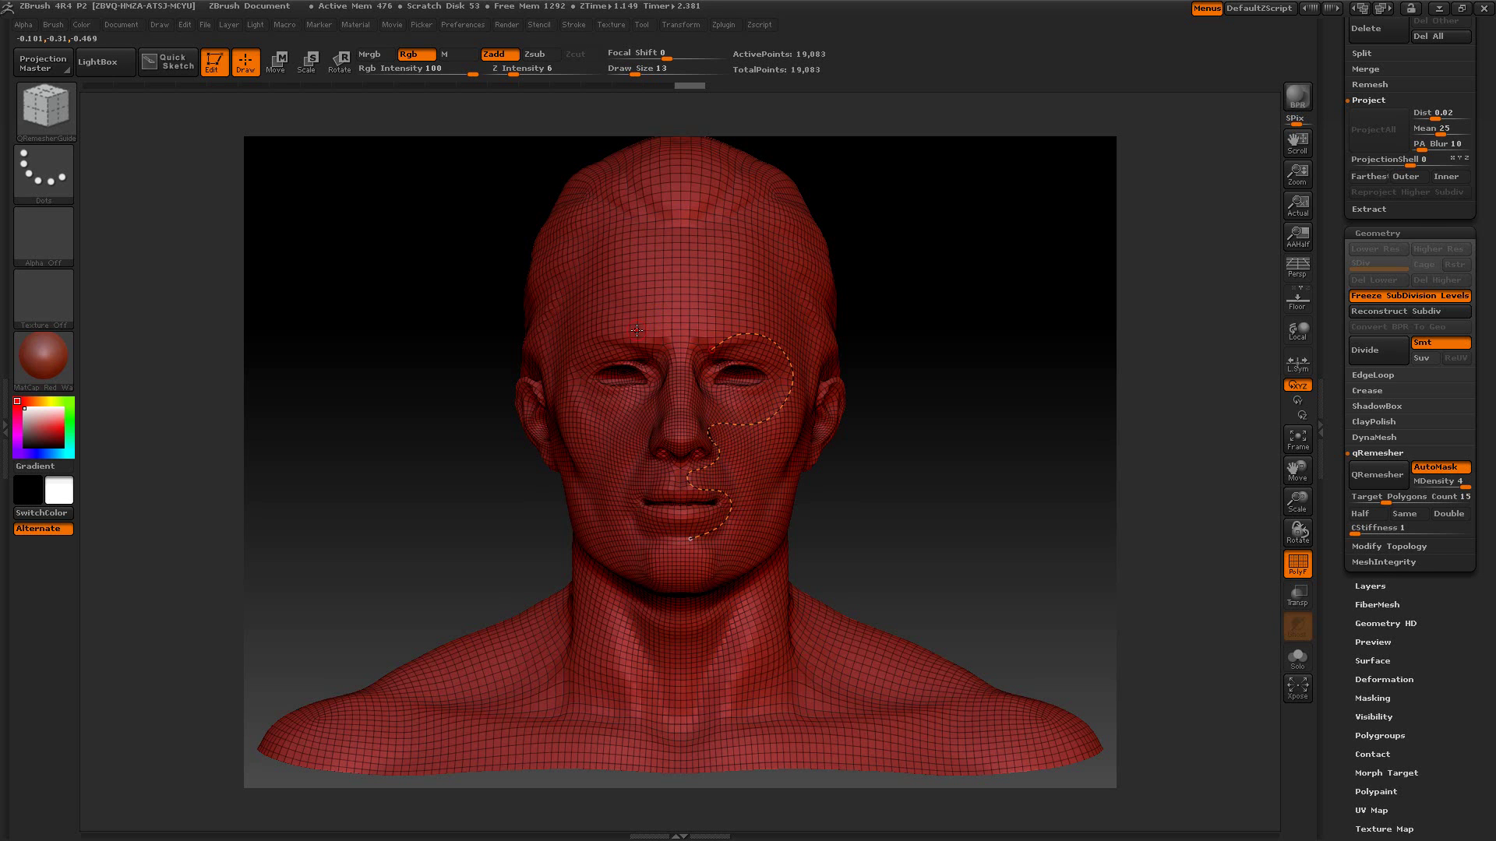
{"action": "left_click_drag", "start_coordinate": [1011, 374], "coordinate": [748, 442]}
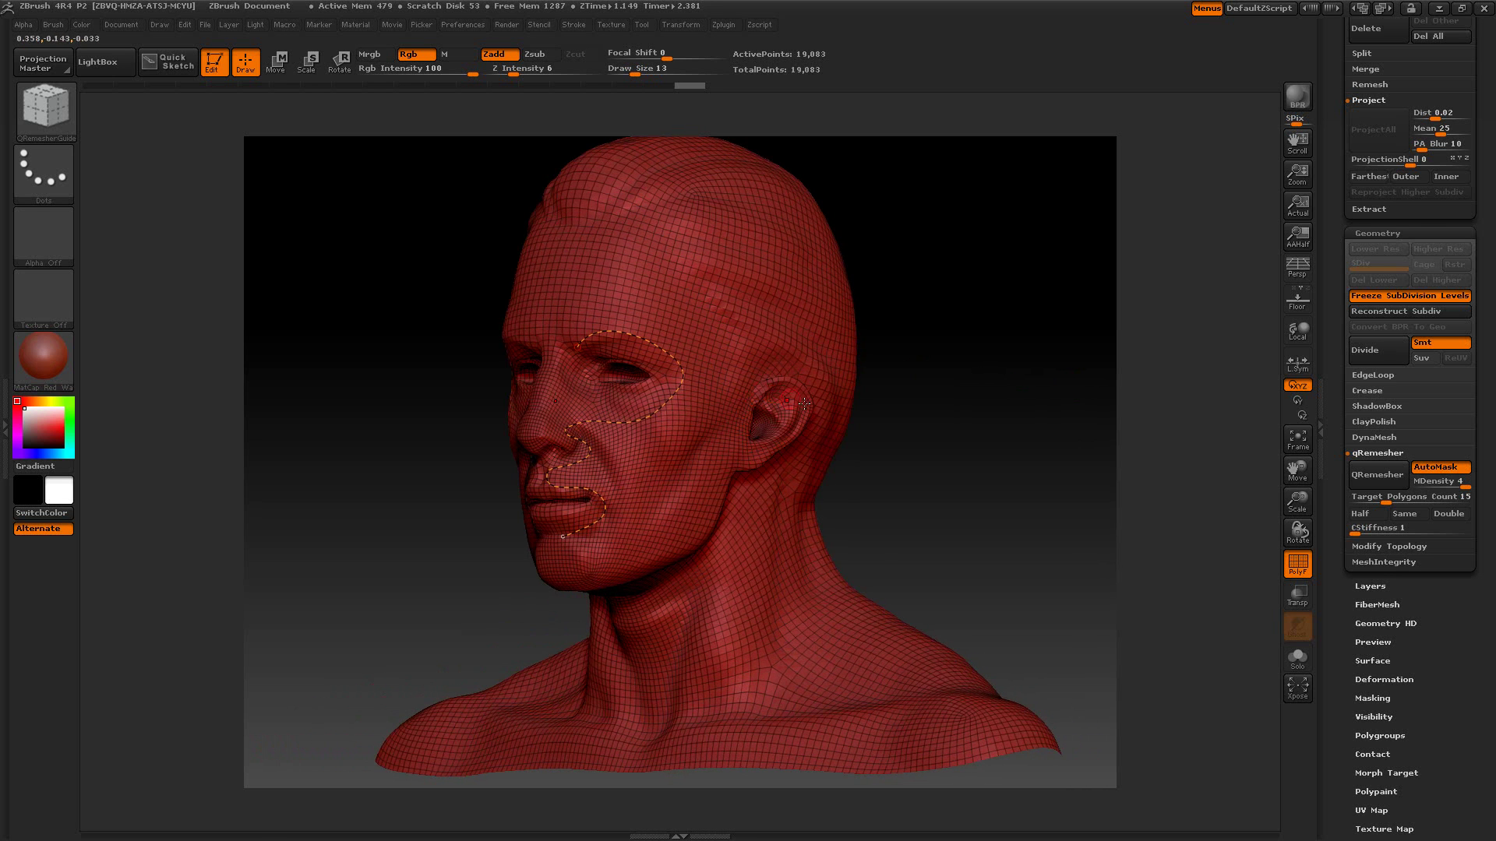
{"action": "left_click_drag", "start_coordinate": [908, 424], "coordinate": [947, 431]}
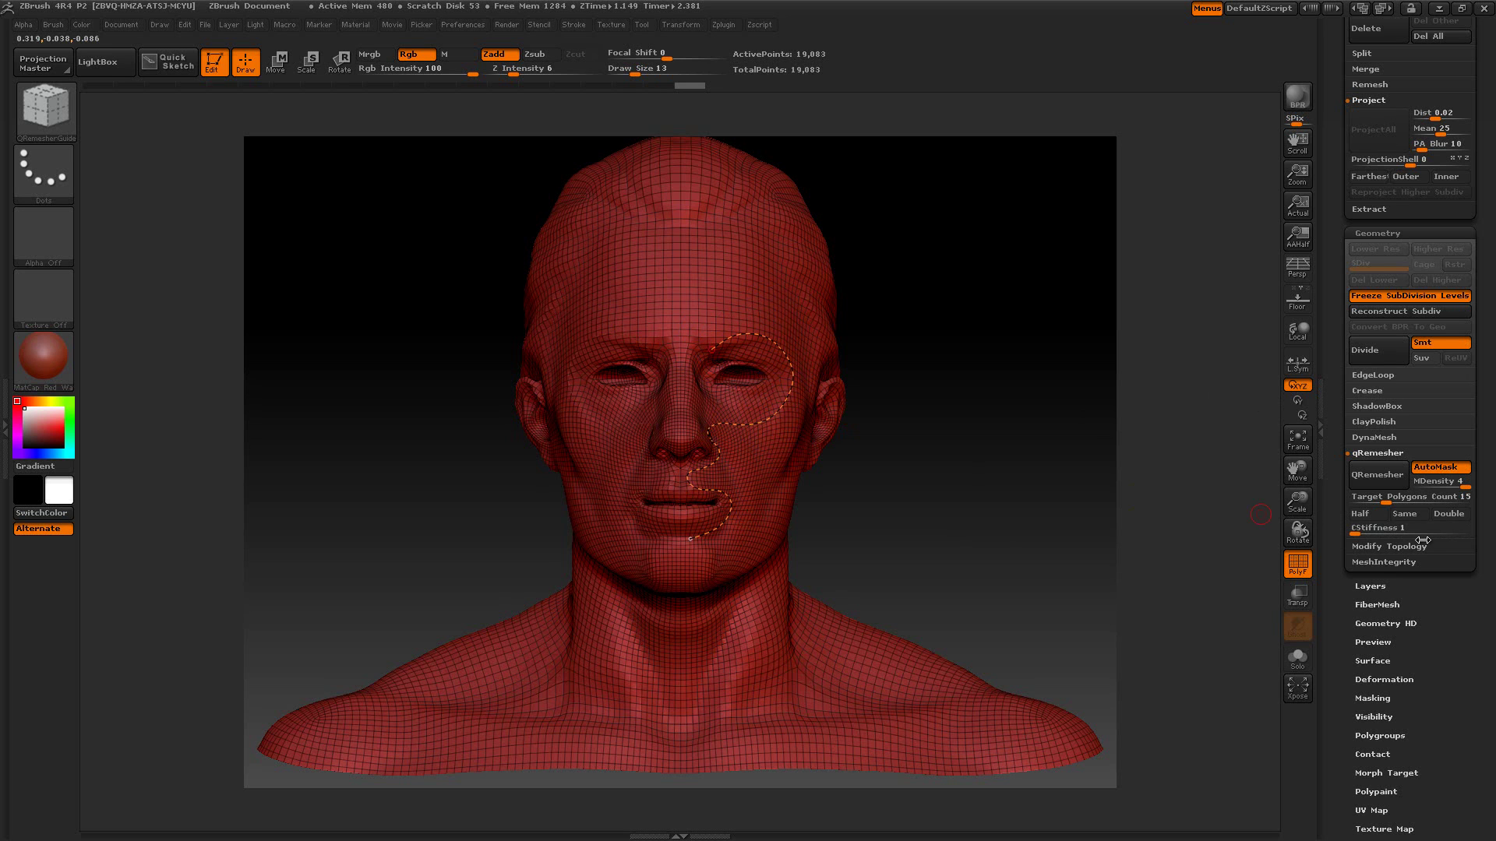
- Trial-remesh the head at Half with target count about 13.76, undo it, and set curve stiffness to 46
{"action": "left_click", "coordinate": [1410, 517]}
{"action": "left_click", "coordinate": [1410, 503]}
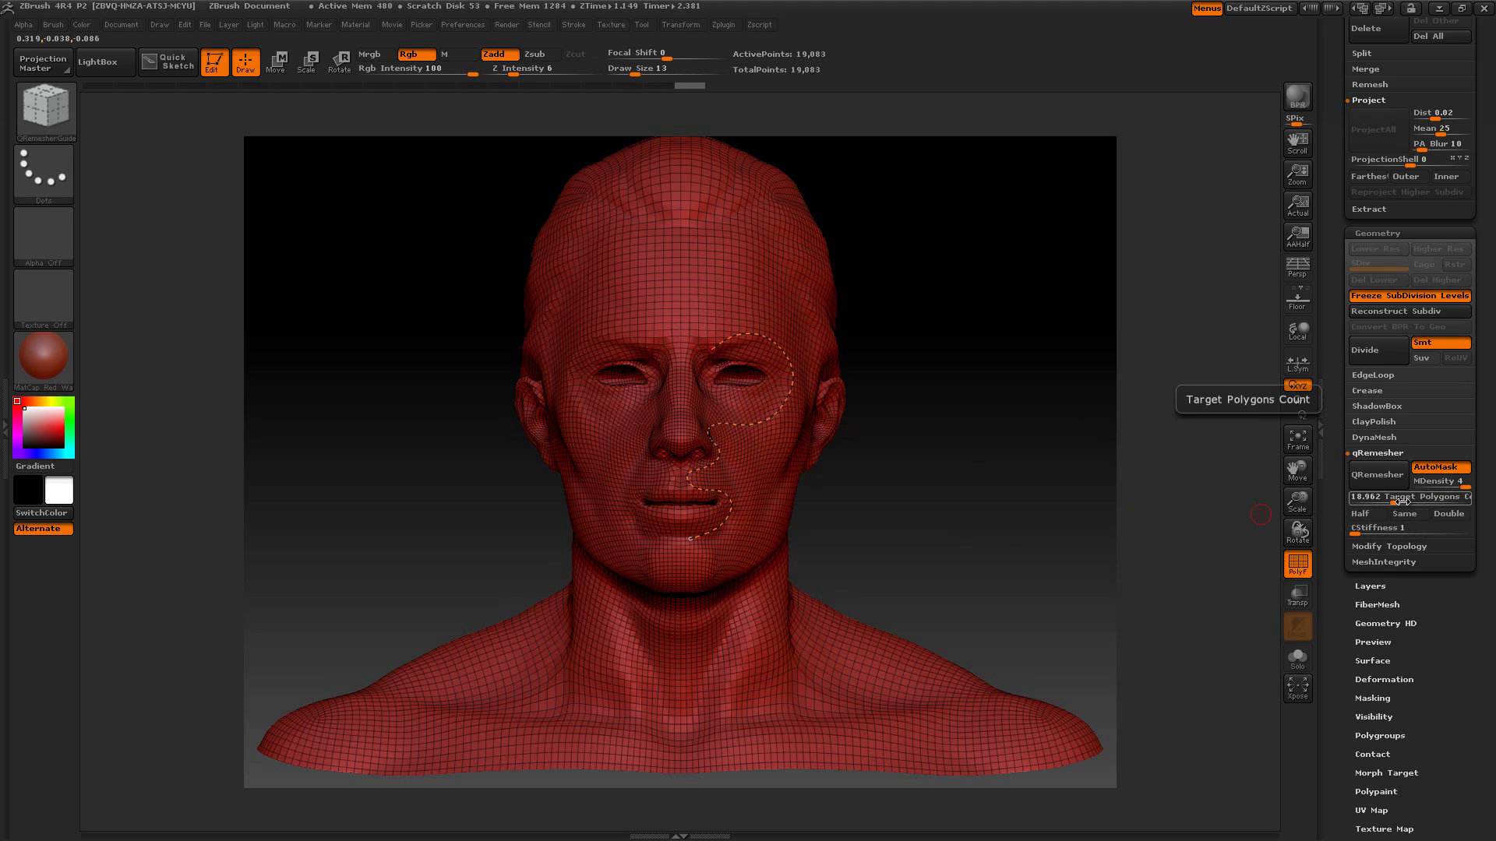
{"action": "left_click", "coordinate": [1377, 514]}
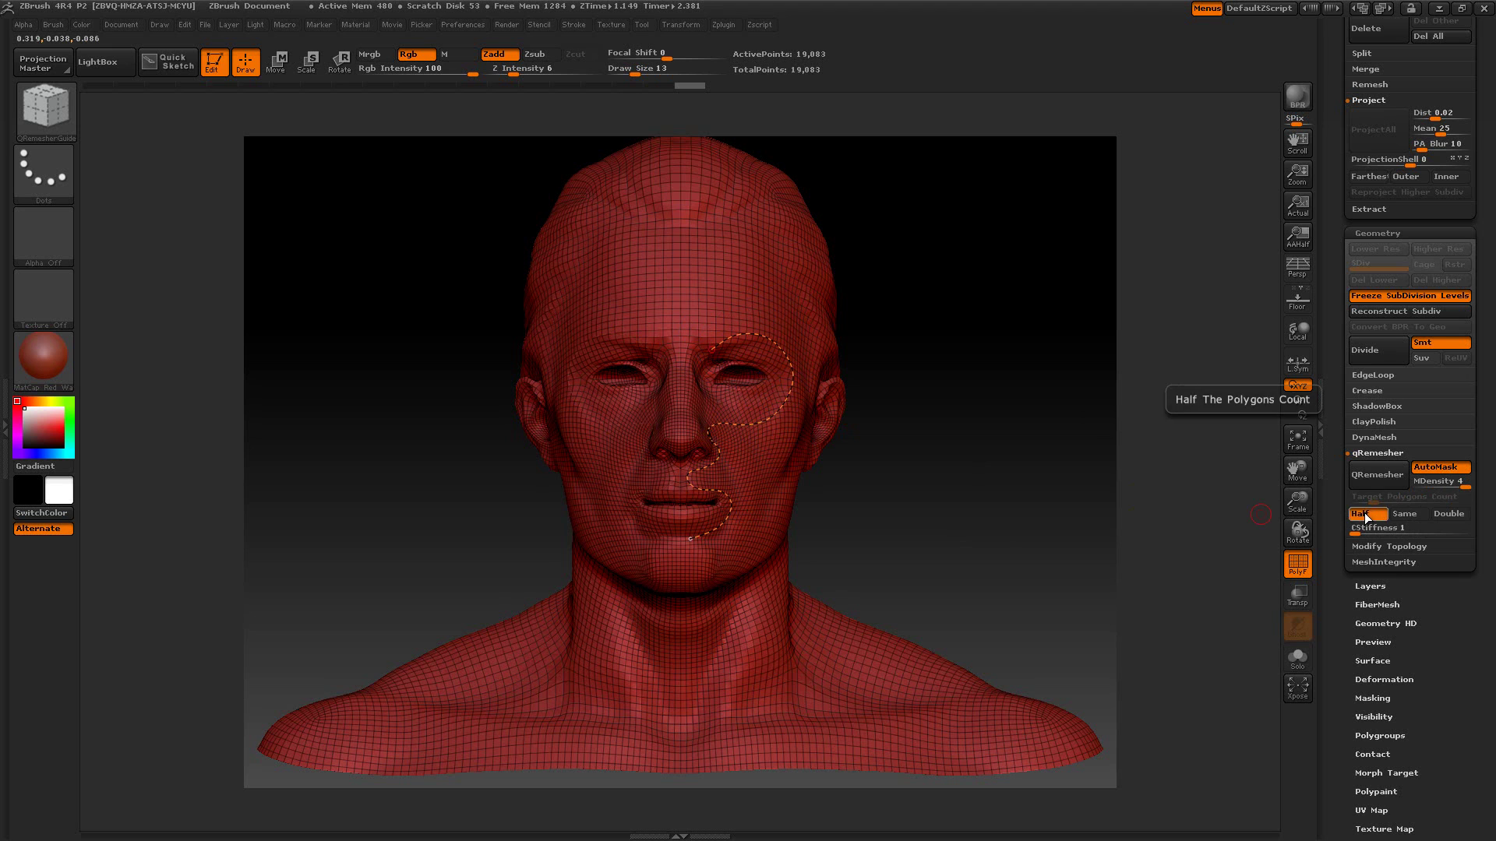
{"action": "left_click_drag", "start_coordinate": [1371, 503], "coordinate": [1383, 499]}
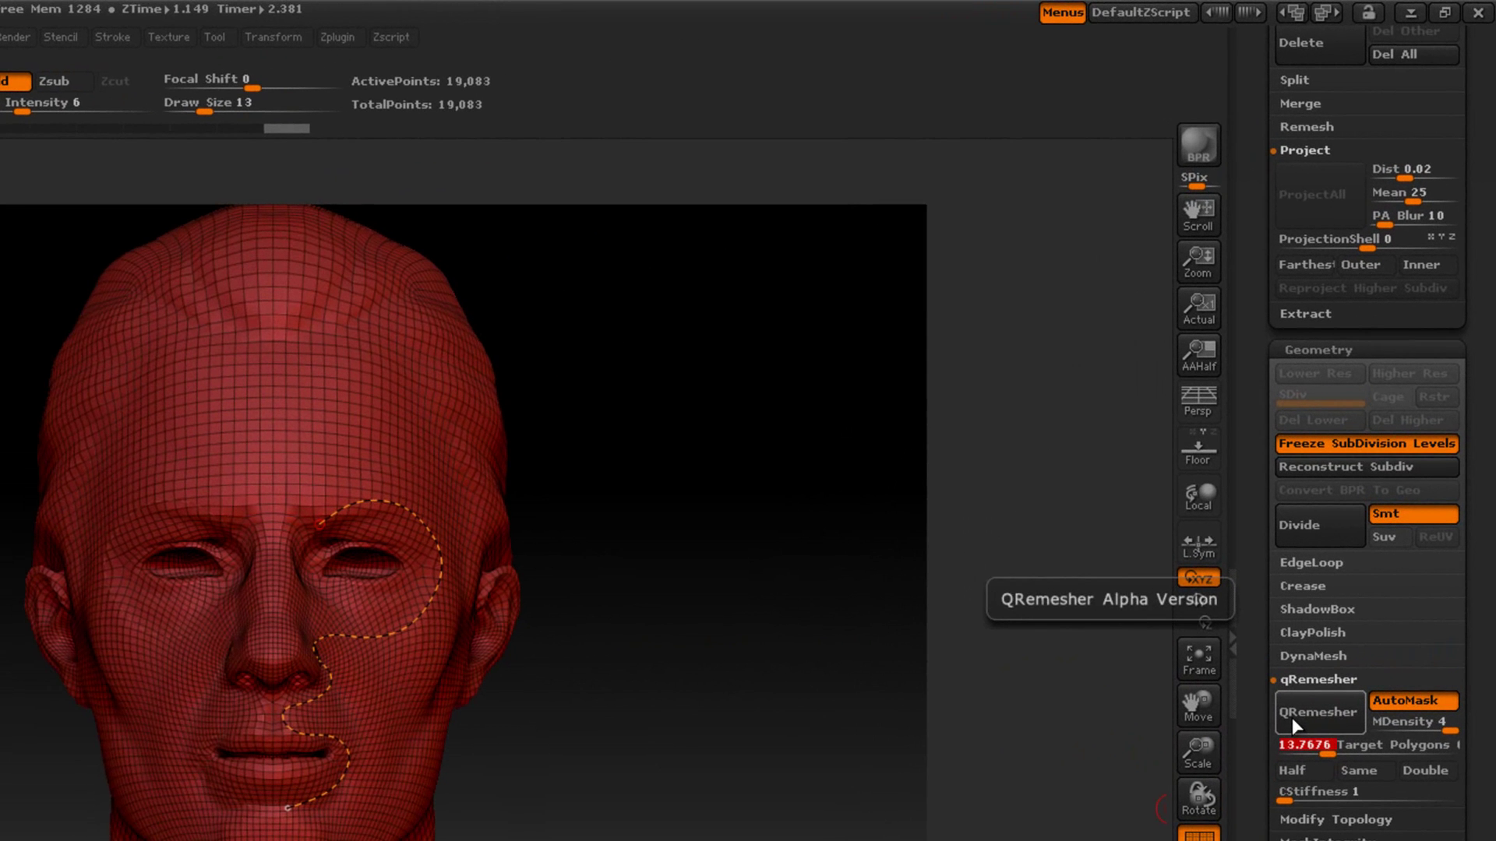
{"action": "left_click", "coordinate": [1292, 718]}
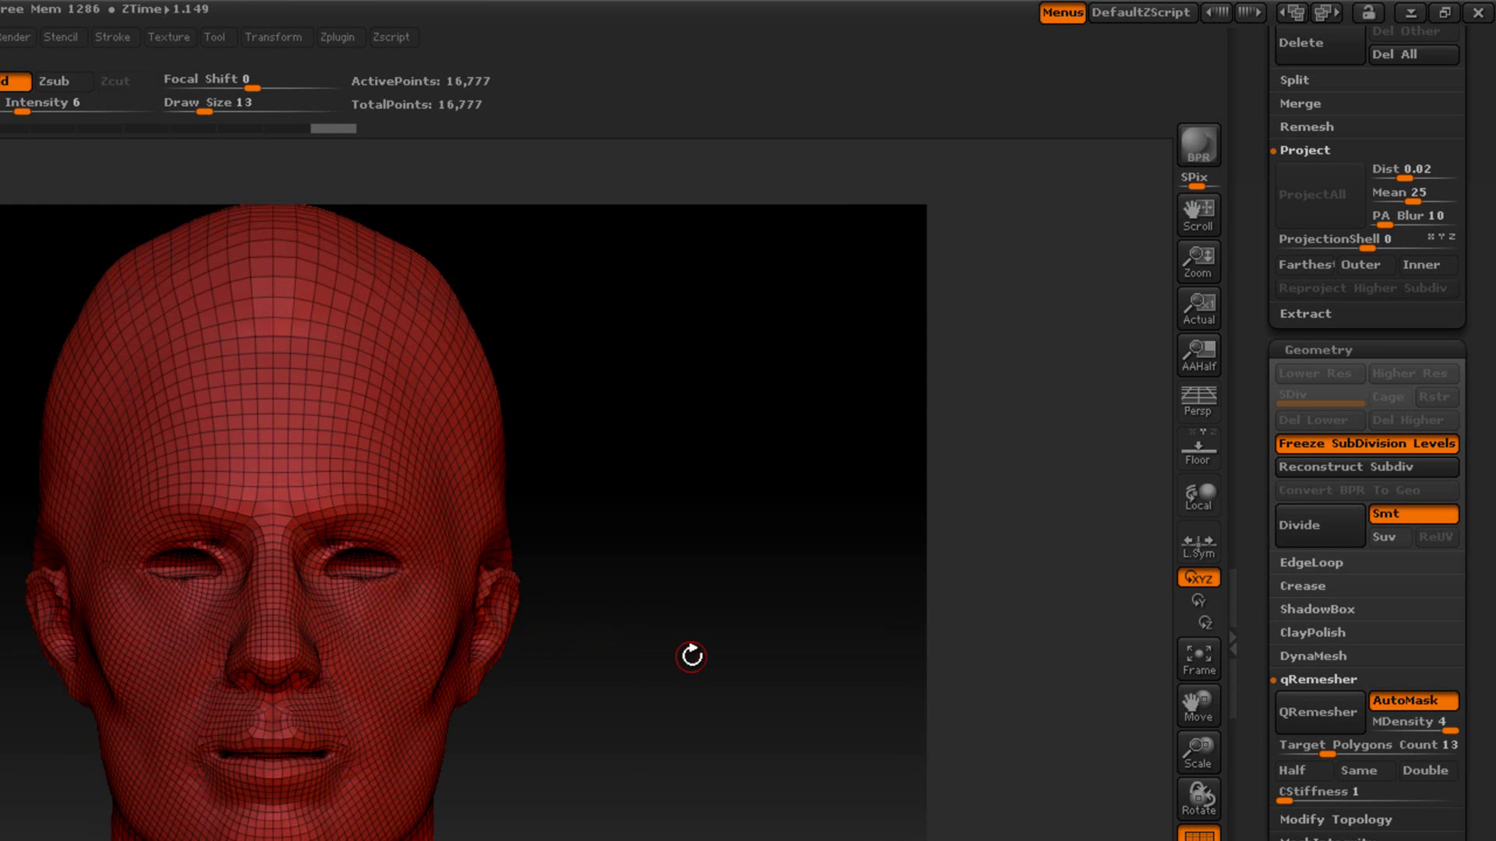
{"action": "key", "text": "ctrl+z"}
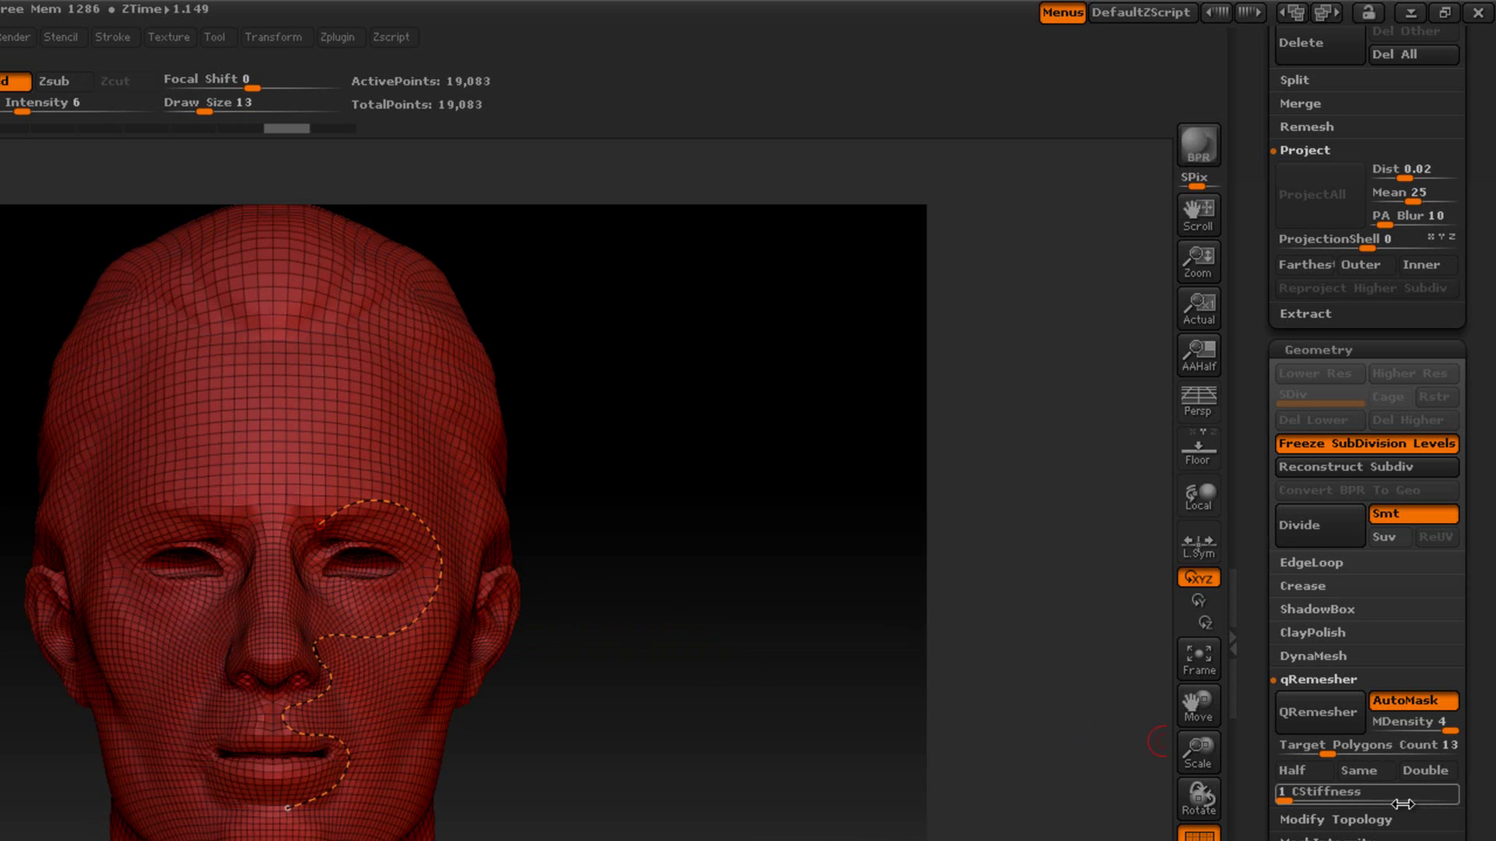
{"action": "left_click_drag", "start_coordinate": [1298, 794], "coordinate": [1396, 793]}
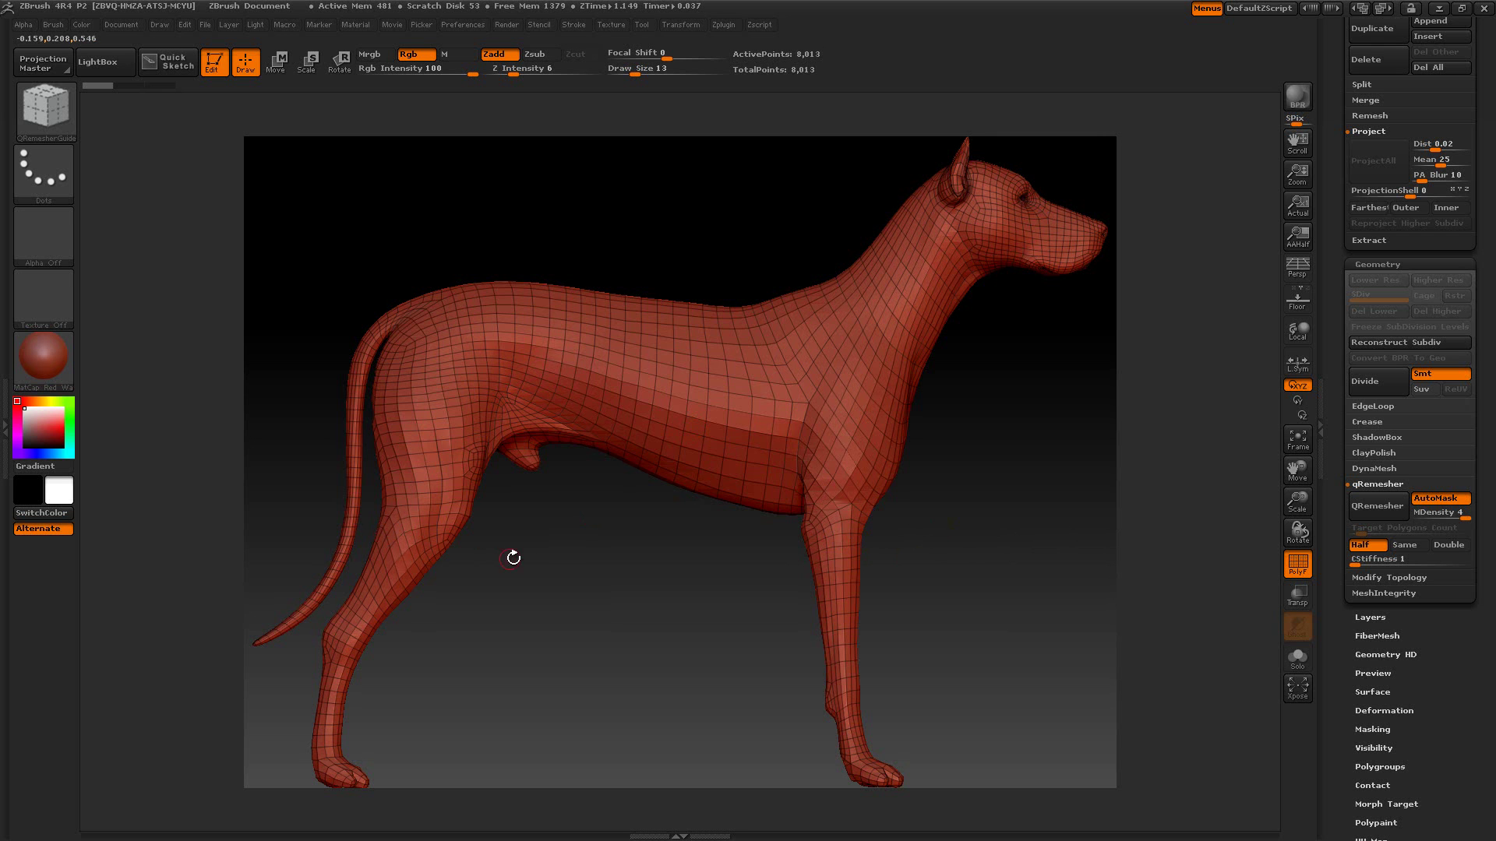
- Zoom onto the dog's front legs and marquee-isolate just the two lower front legs
{"action": "left_click_drag", "start_coordinate": [600, 589], "coordinate": [617, 589]}
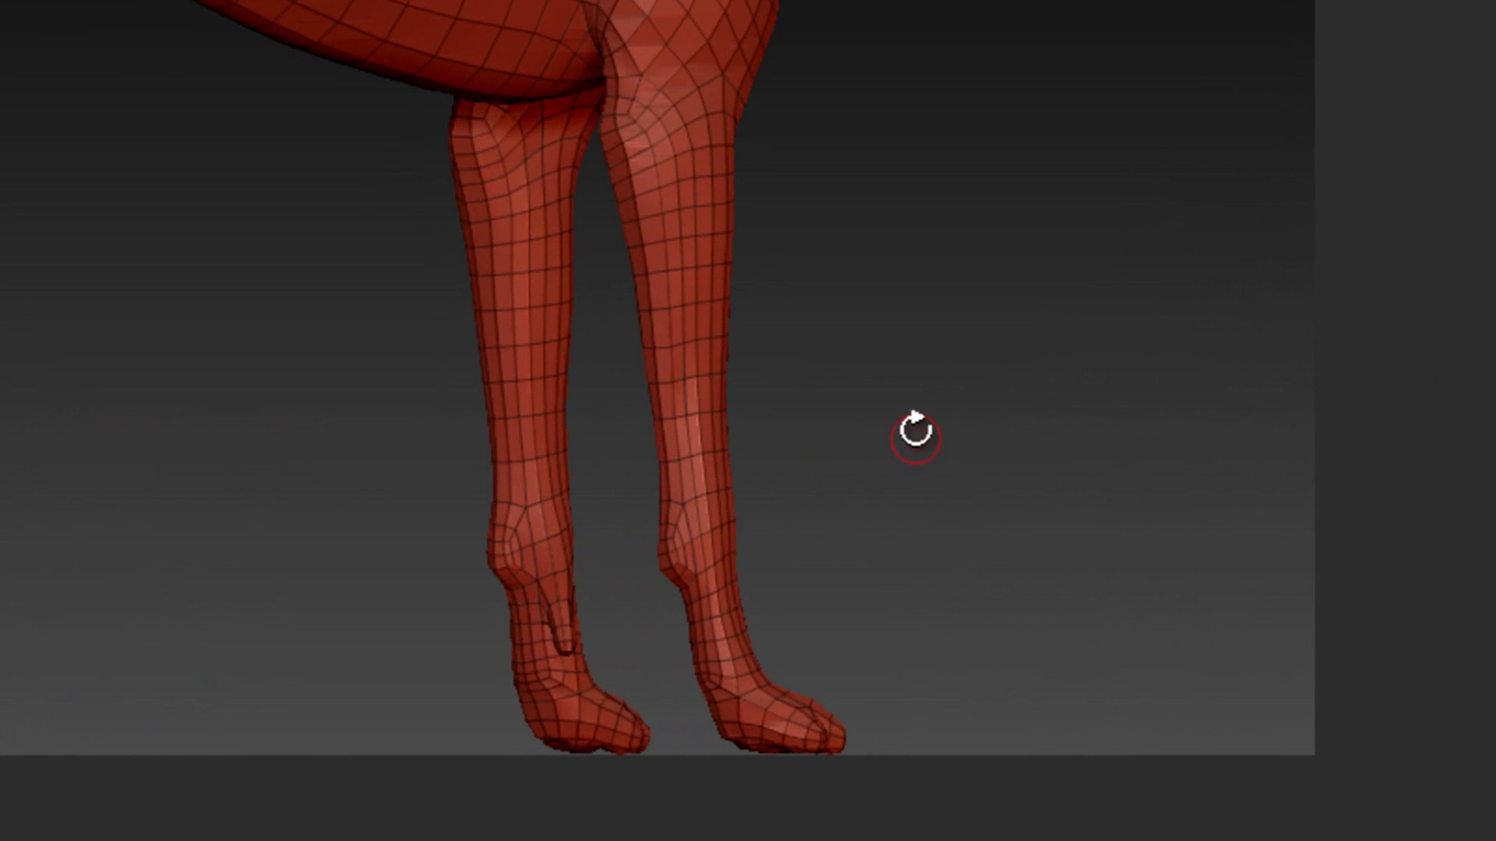
{"action": "left_click_drag", "start_coordinate": [953, 653], "coordinate": [940, 550]}
{"action": "left_click_drag", "start_coordinate": [878, 173], "coordinate": [935, 314]}
{"action": "scroll", "coordinate": [915, 343], "scroll_direction": "up", "scroll_amount": 3}
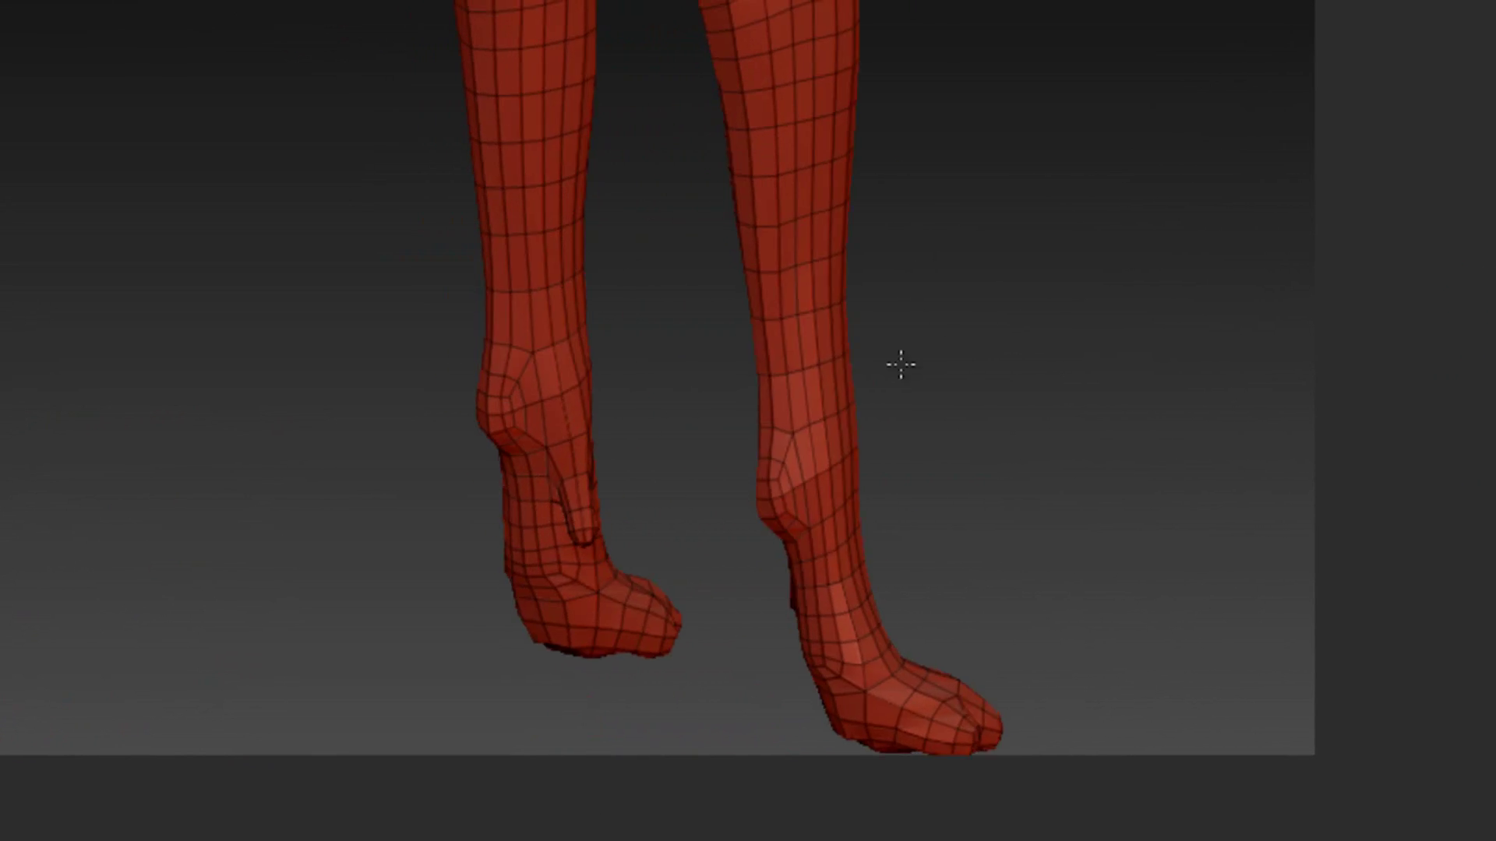
{"action": "scroll", "coordinate": [535, 501], "scroll_direction": "up", "scroll_amount": 3}
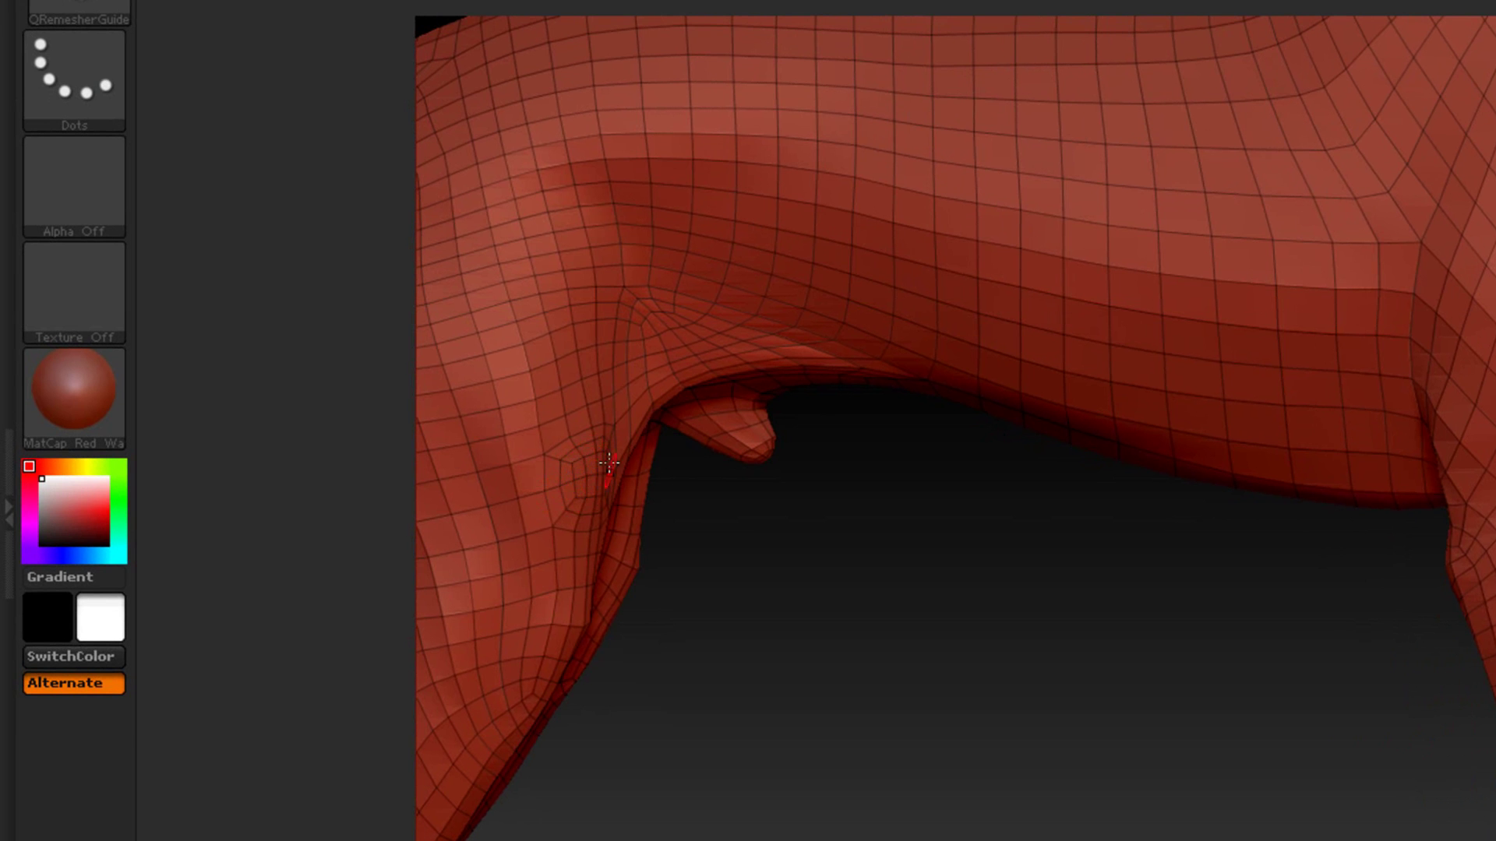
{"action": "left_click_drag", "start_coordinate": [958, 644], "coordinate": [955, 569]}
{"action": "left_click_drag", "start_coordinate": [763, 518], "coordinate": [806, 645]}
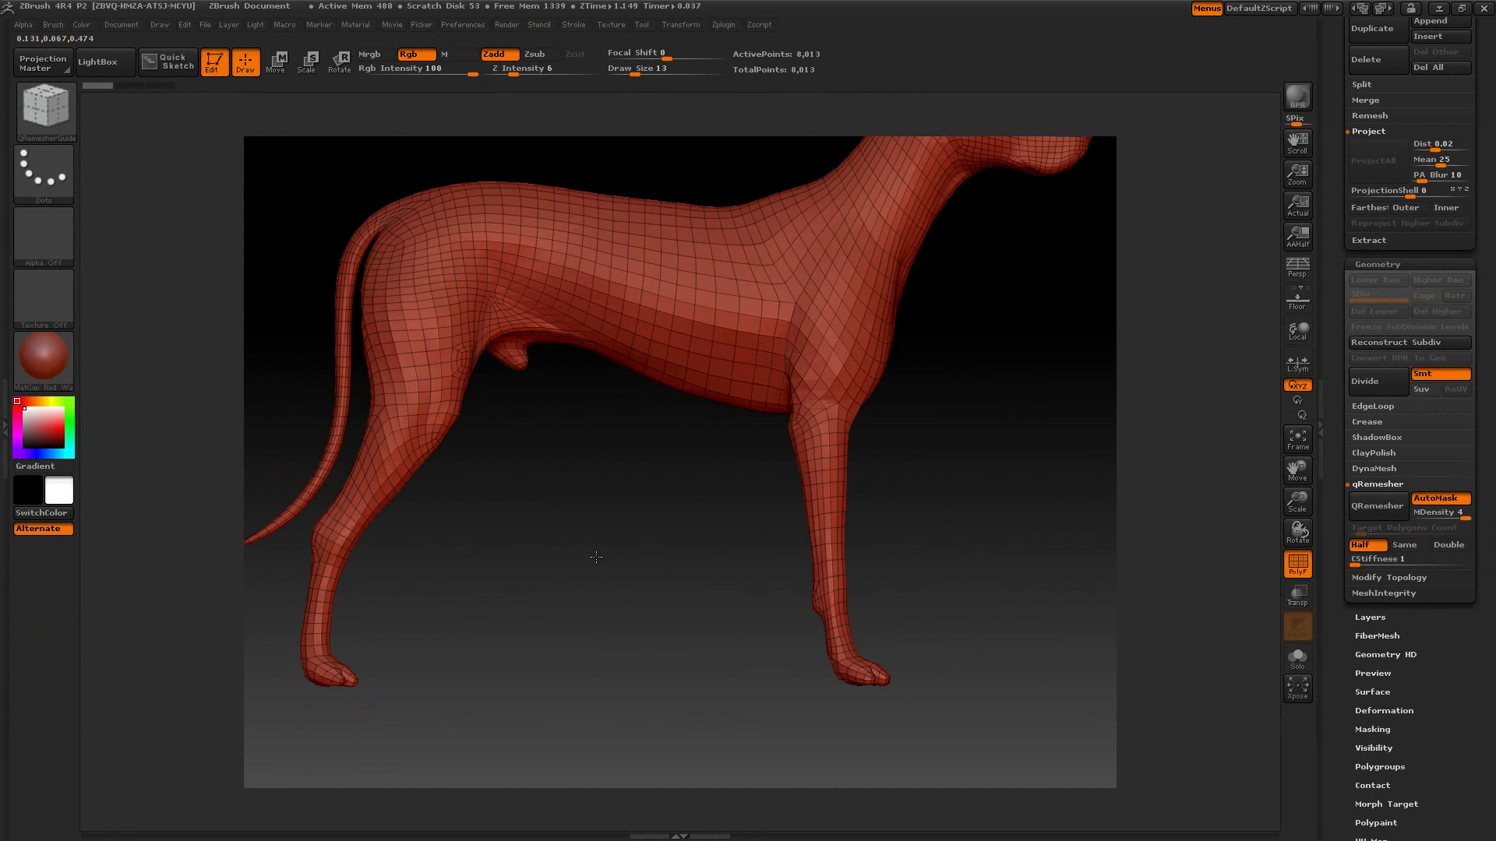
{"action": "key", "text": "ctrl+shift"}
{"action": "left_click_drag", "start_coordinate": [971, 713], "coordinate": [751, 578], "text": "ctrl+shift"}
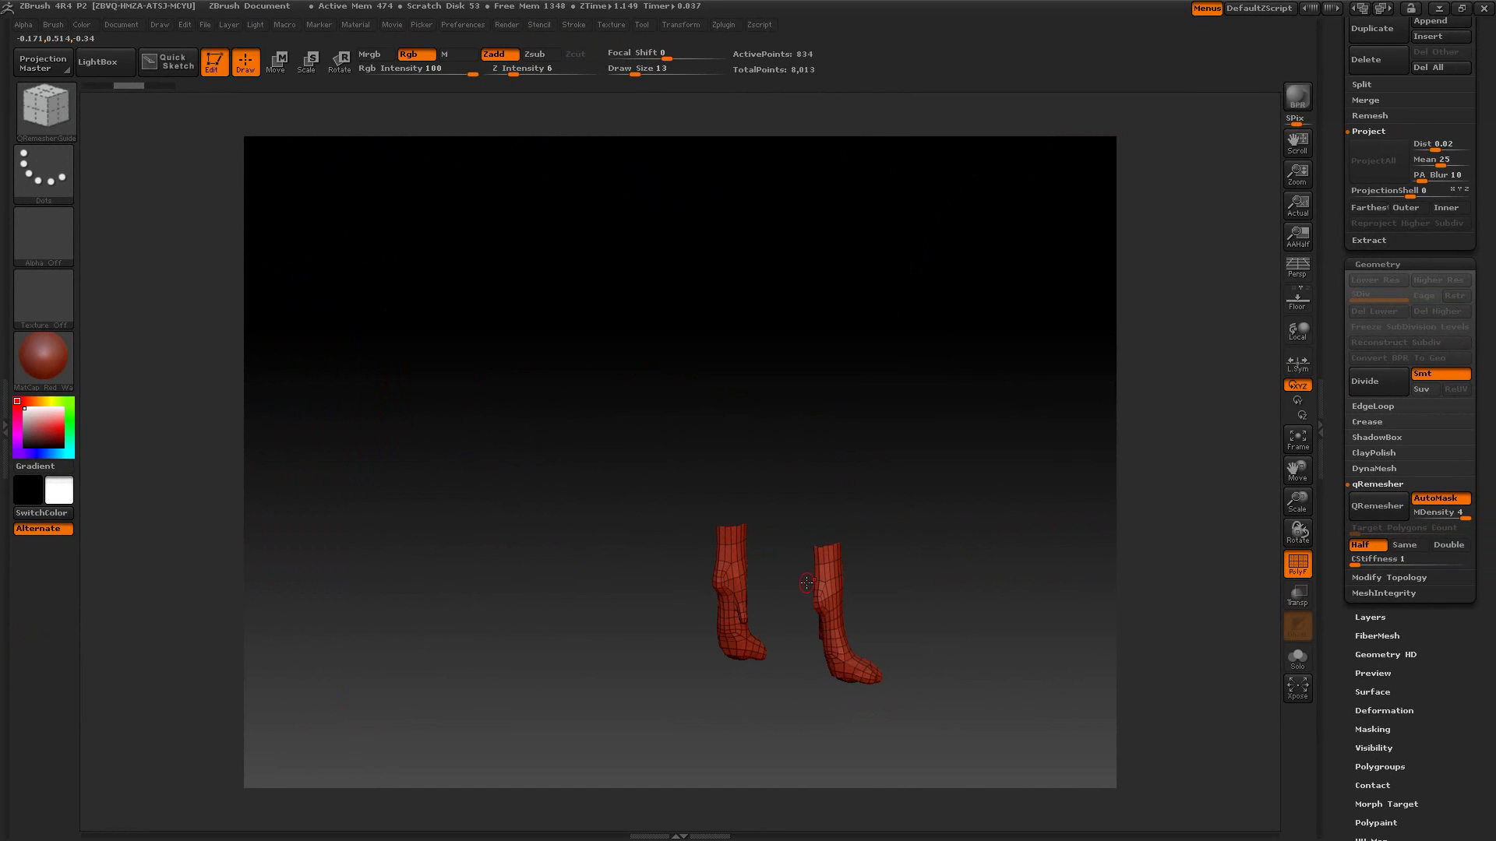
- Remesh the isolated lower front legs at Half polygon count
{"action": "left_click_drag", "start_coordinate": [888, 587], "coordinate": [796, 572]}
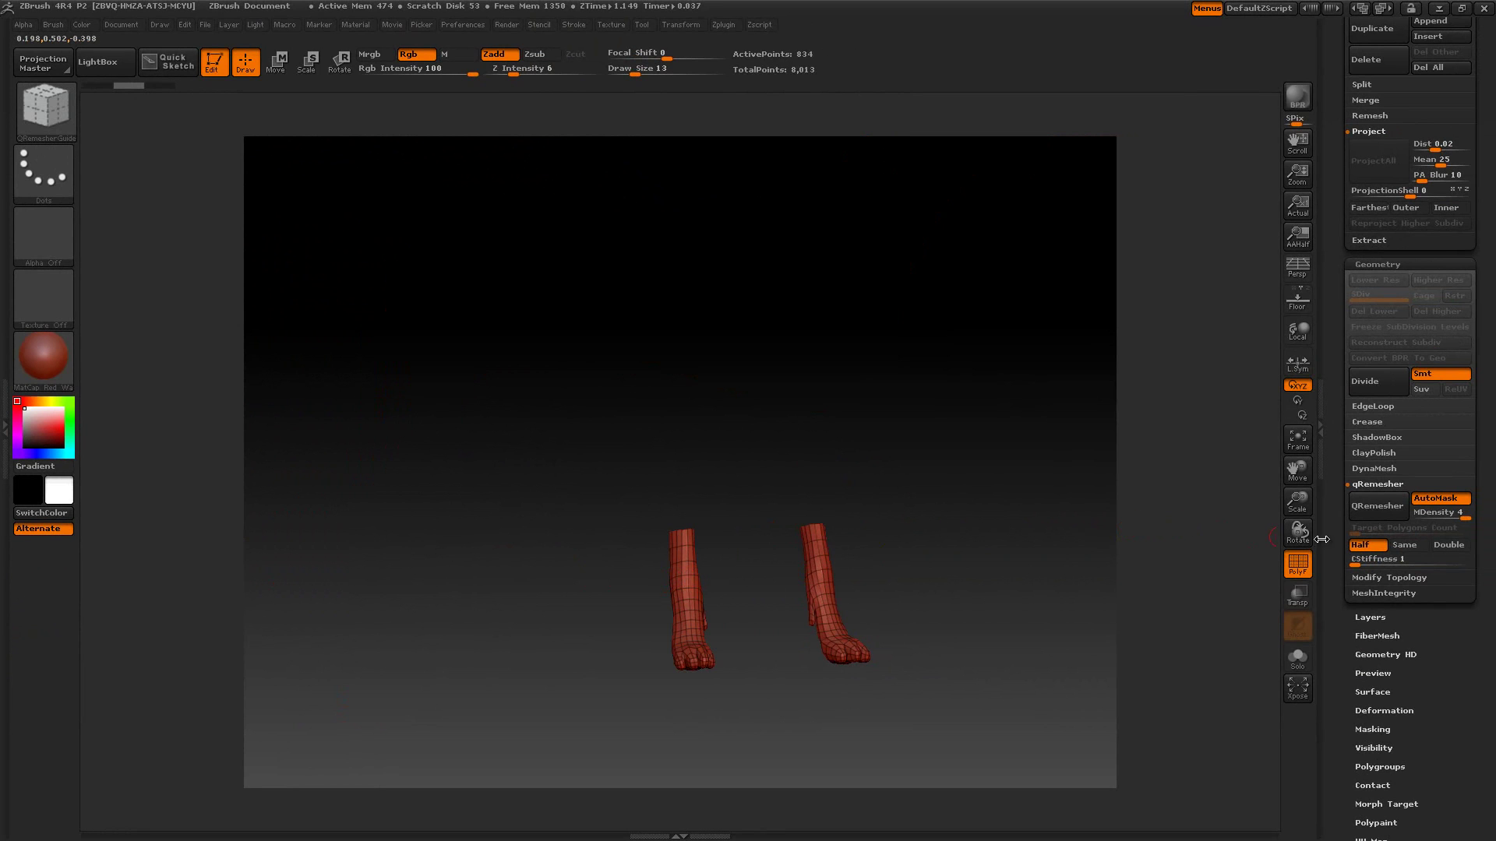
{"action": "left_click", "coordinate": [1404, 544]}
{"action": "left_click", "coordinate": [1447, 545]}
{"action": "left_click", "coordinate": [1363, 546]}
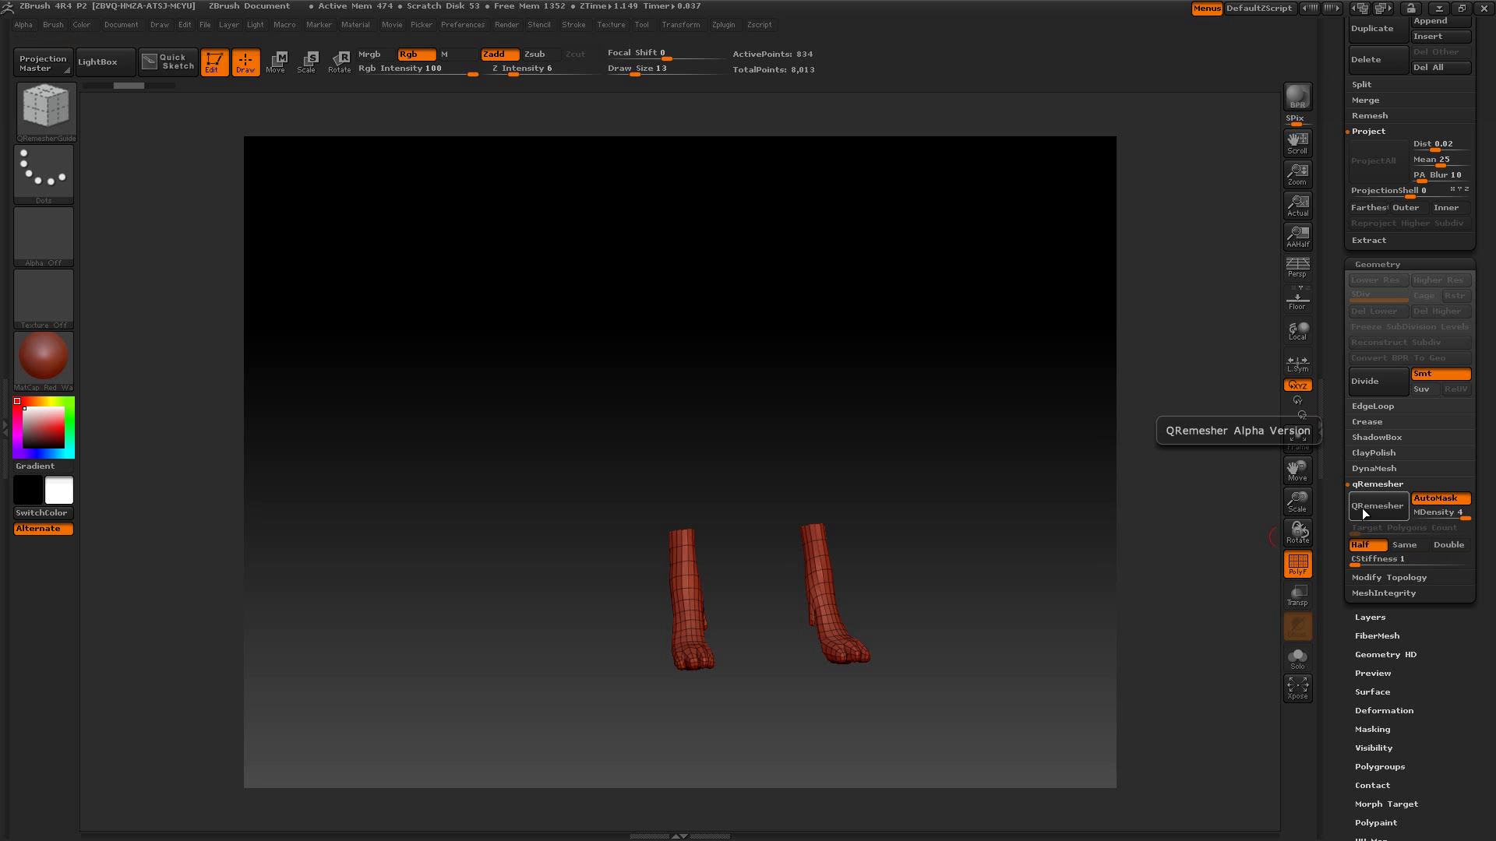
{"action": "left_click_drag", "start_coordinate": [968, 468], "coordinate": [1066, 570]}
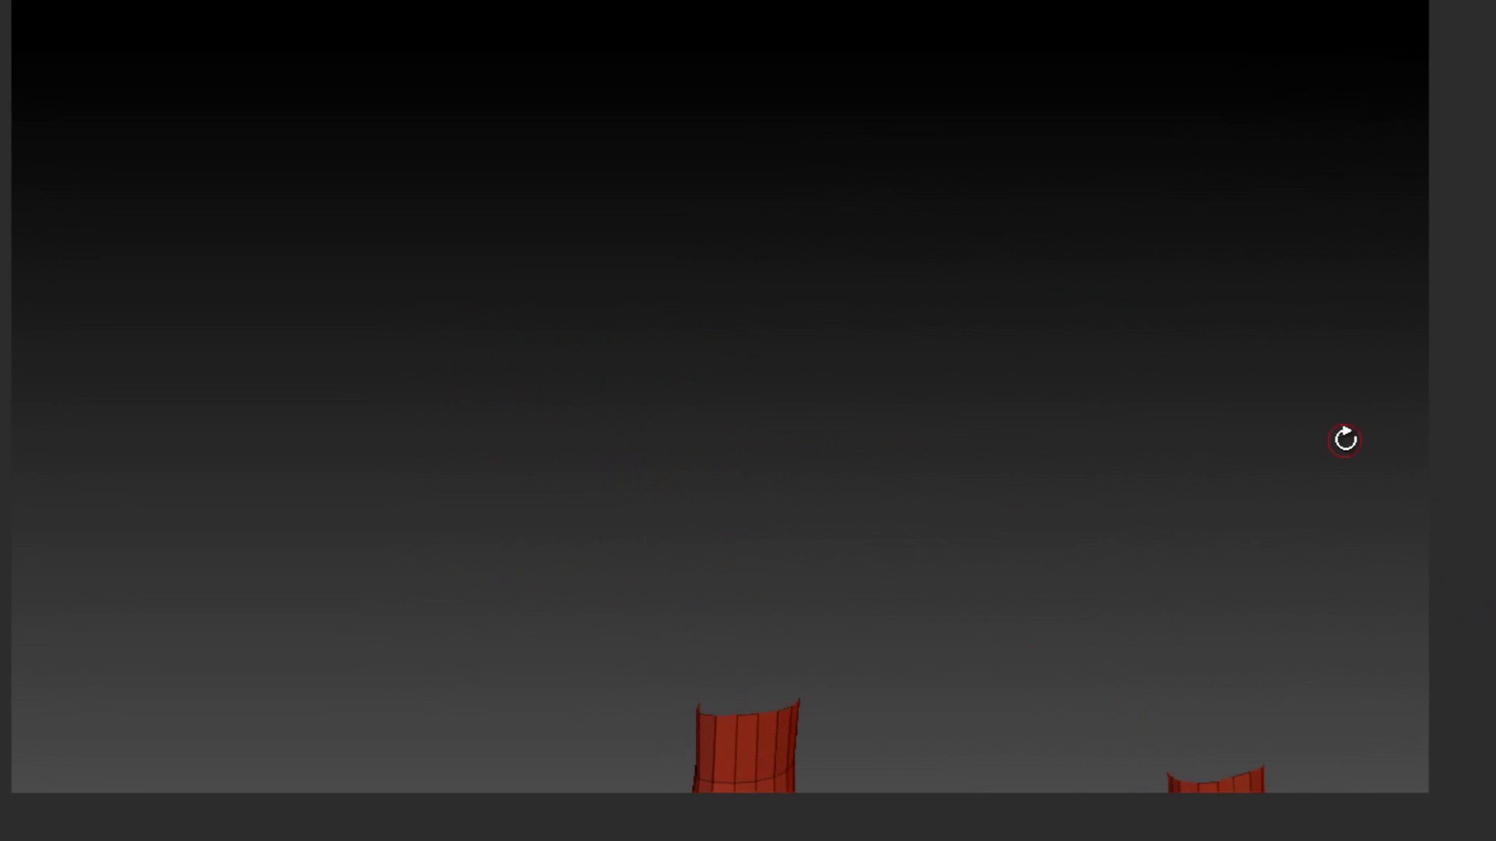
{"action": "left_click_drag", "start_coordinate": [1345, 441], "coordinate": [1090, 81]}
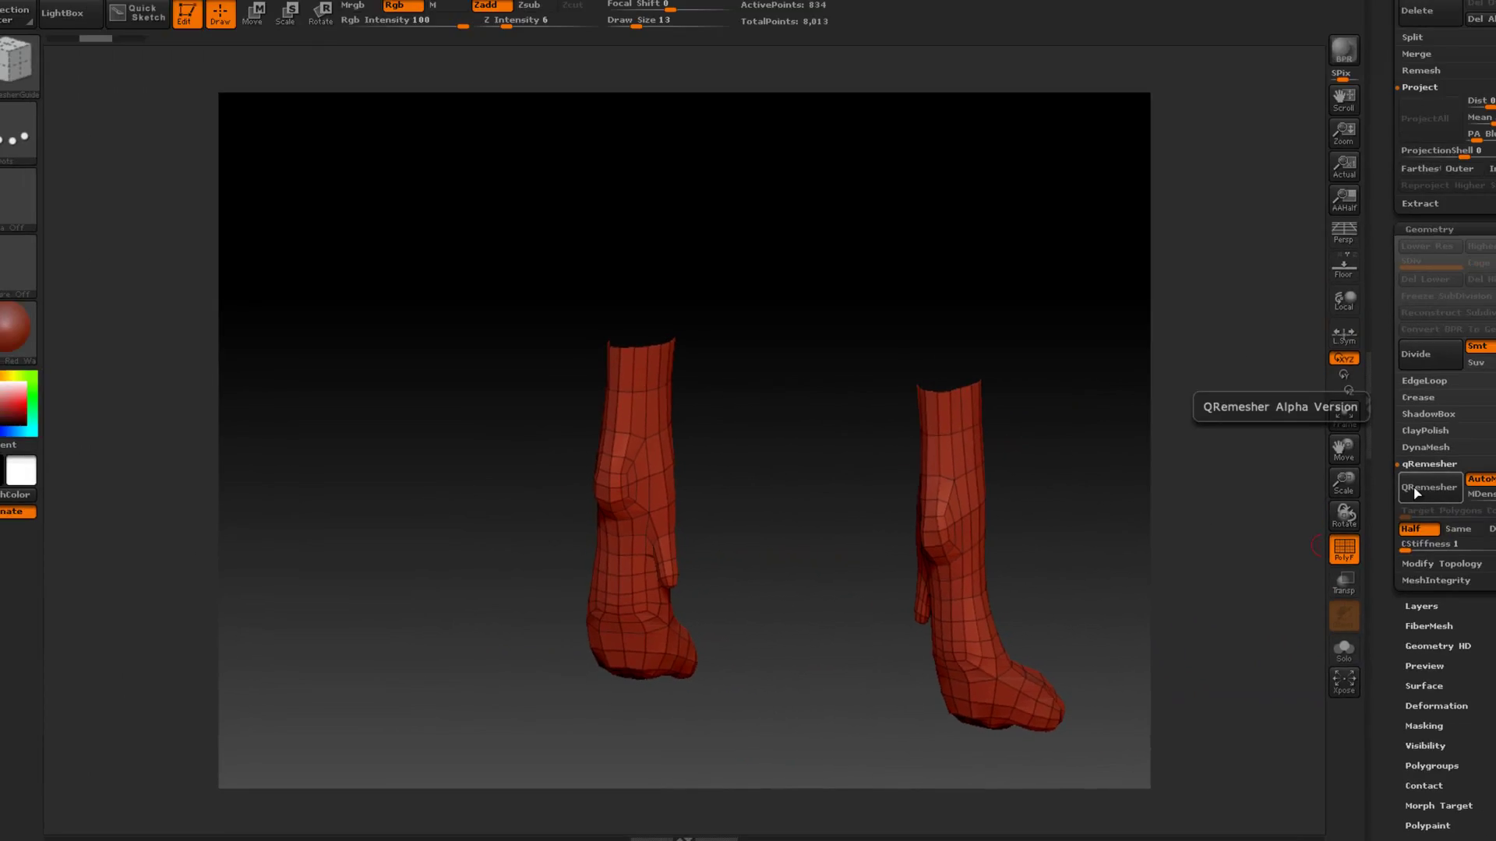
{"action": "left_click", "coordinate": [1363, 507]}
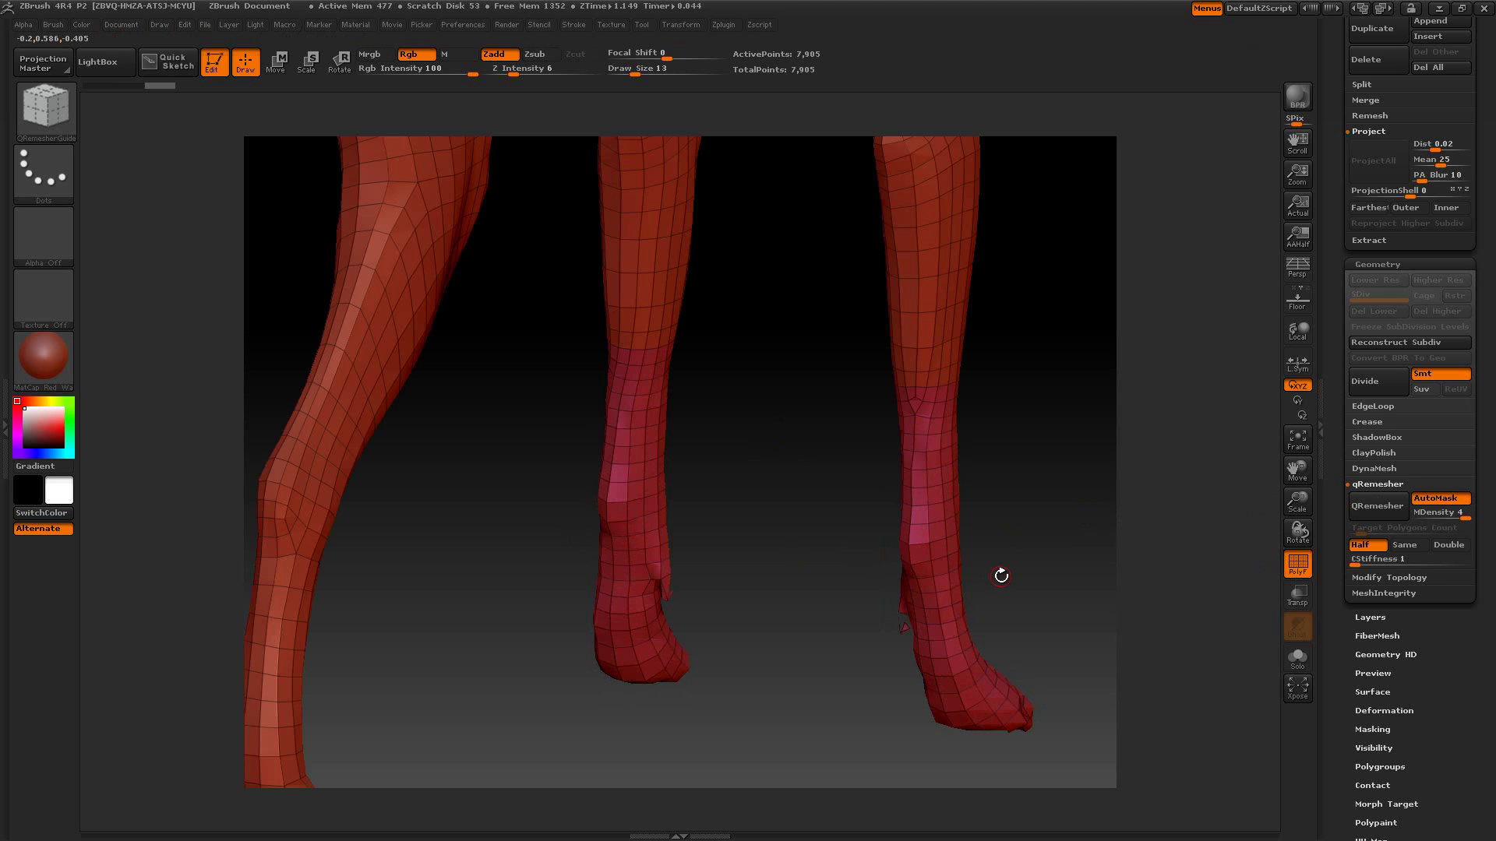
- Frame the dog, inspect the pink remeshed legs, and unhide the whole model
{"action": "left_click_drag", "start_coordinate": [1026, 527], "coordinate": [934, 571]}
{"action": "key", "text": "f"}
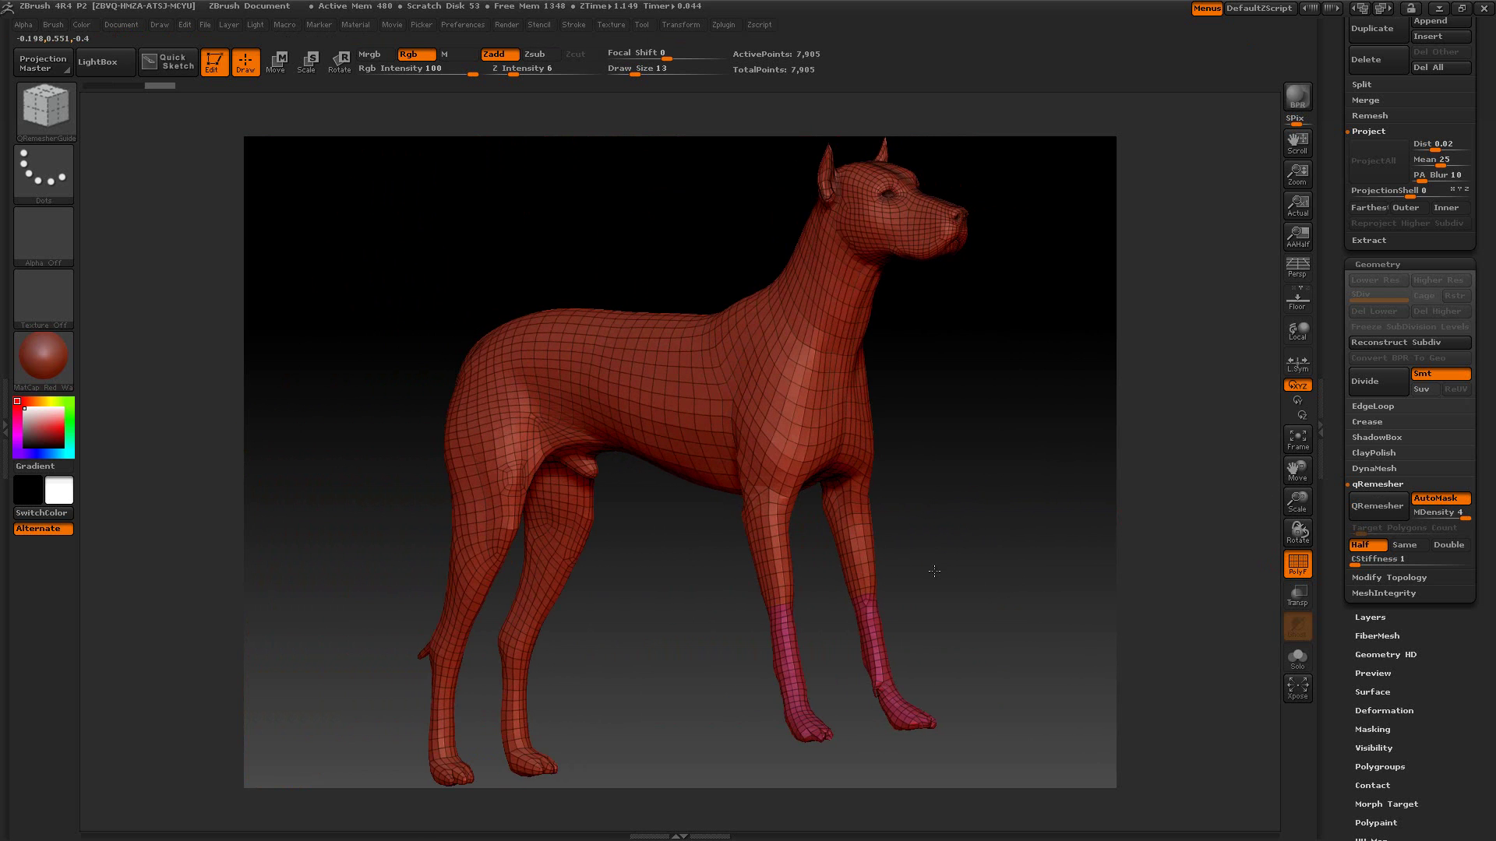
{"action": "left_click_drag", "start_coordinate": [711, 561], "coordinate": [667, 548]}
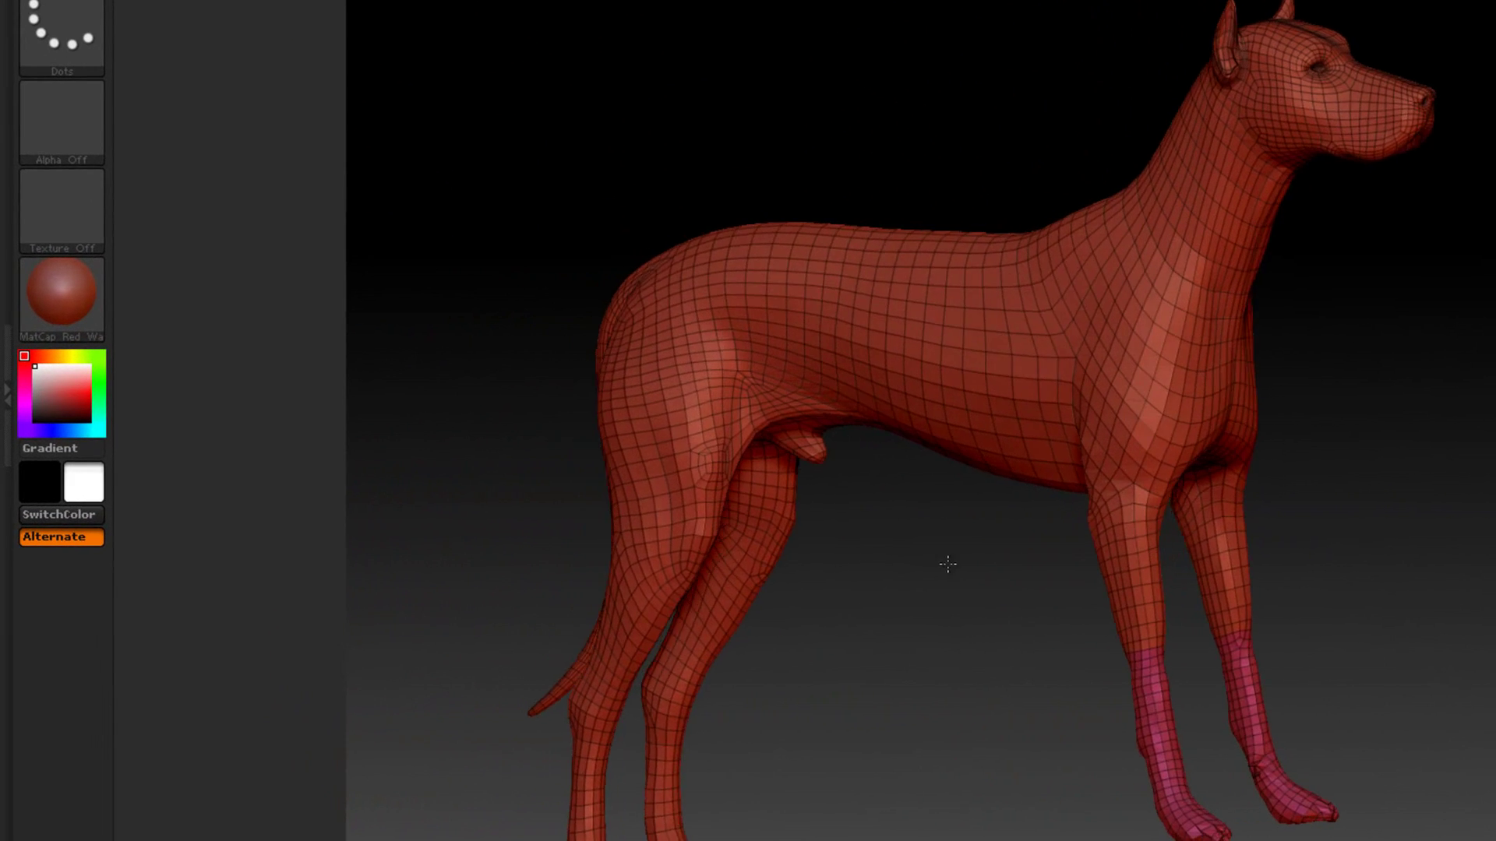
{"action": "left_click_drag", "start_coordinate": [947, 564], "coordinate": [1008, 634], "text": "alt"}
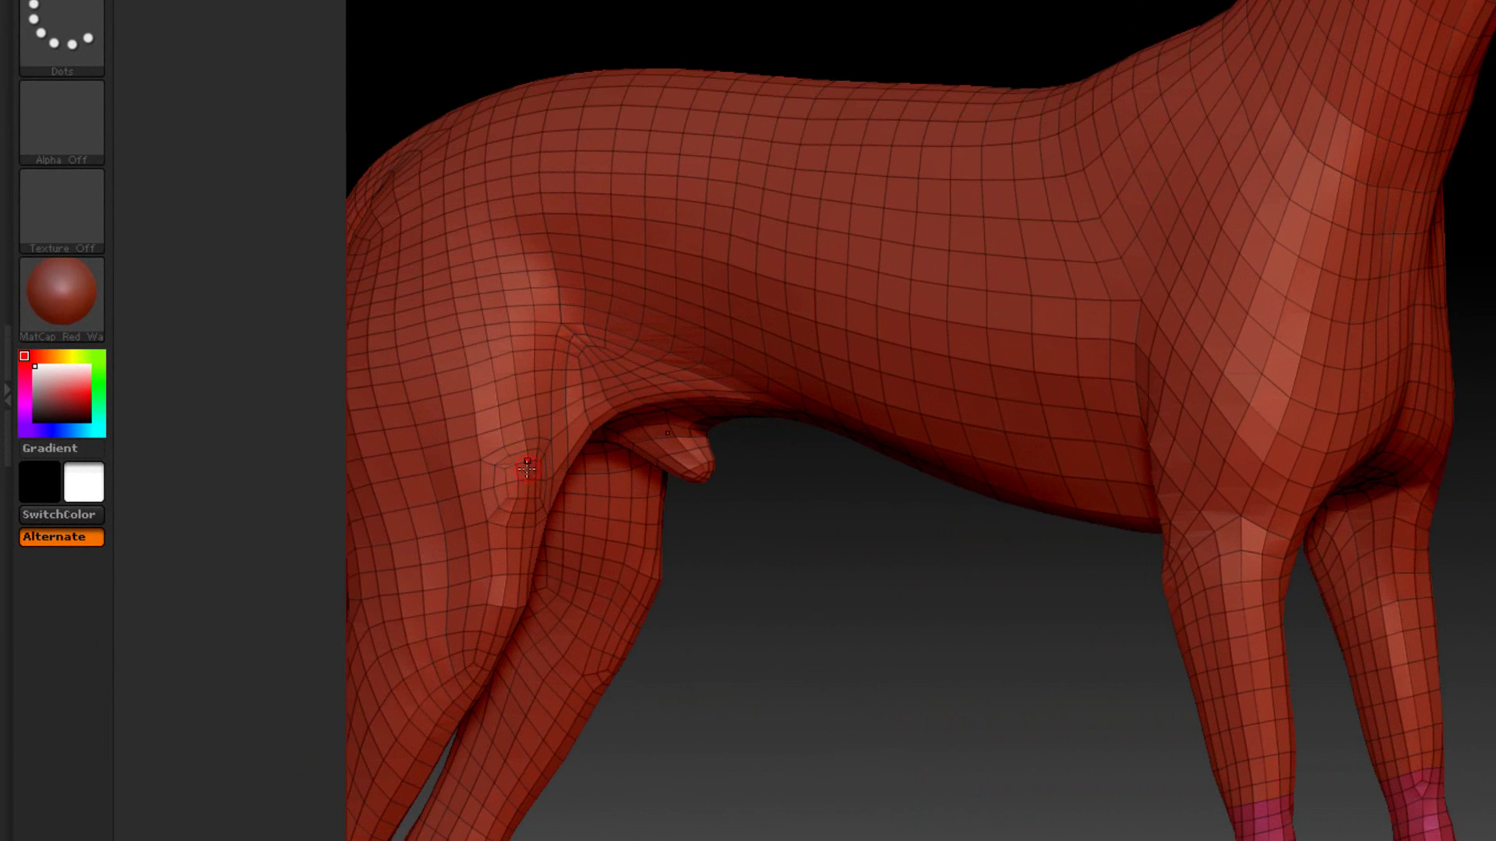
{"action": "left_click_drag", "start_coordinate": [852, 634], "coordinate": [842, 545], "text": "alt"}
{"action": "left_click", "coordinate": [1177, 771], "text": "ctrl+shift"}
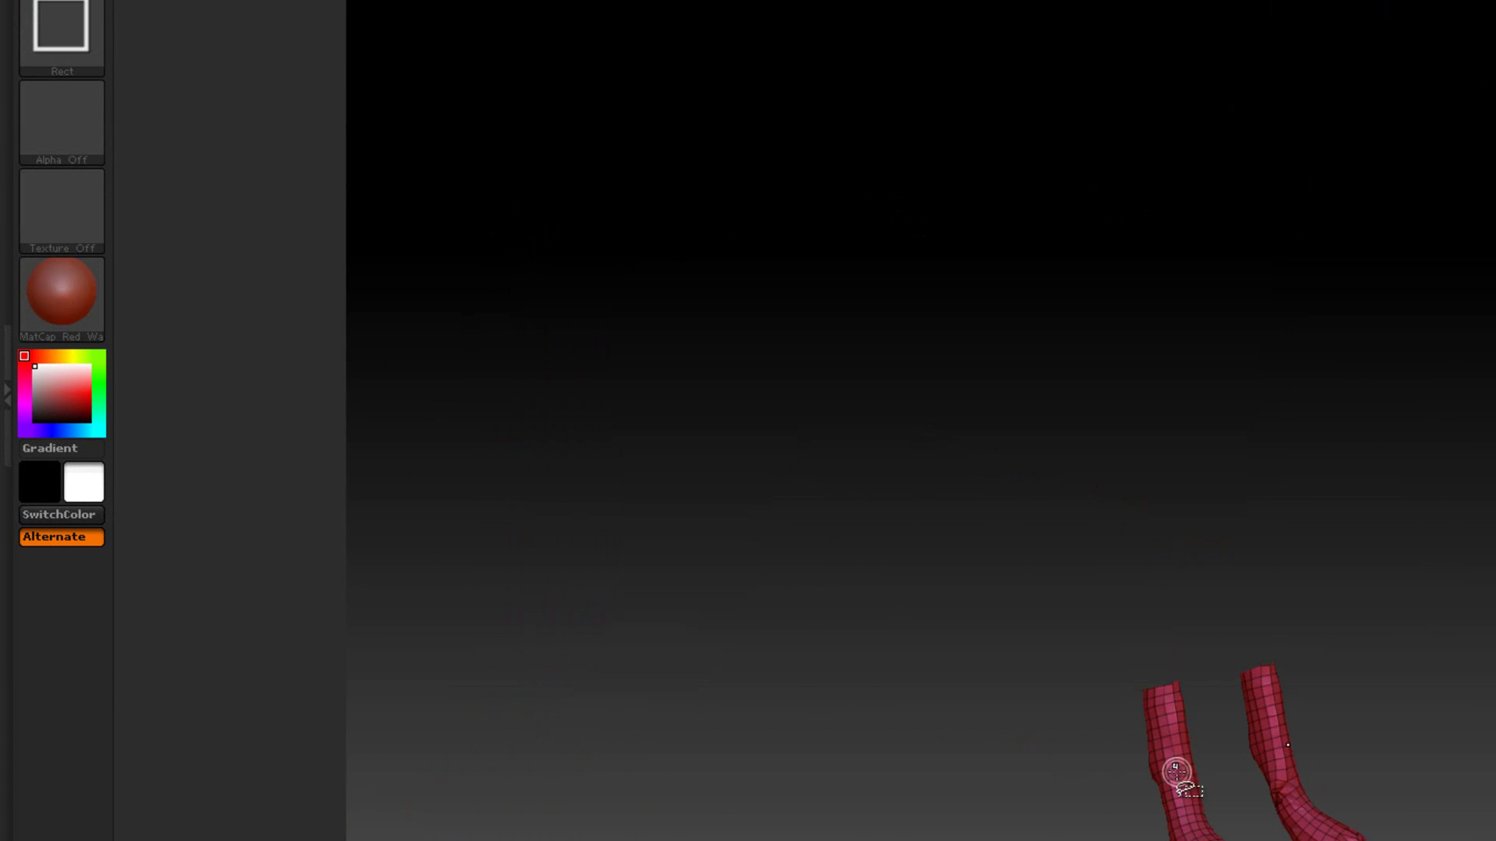
{"action": "left_click", "coordinate": [1363, 665], "text": "ctrl+shift"}
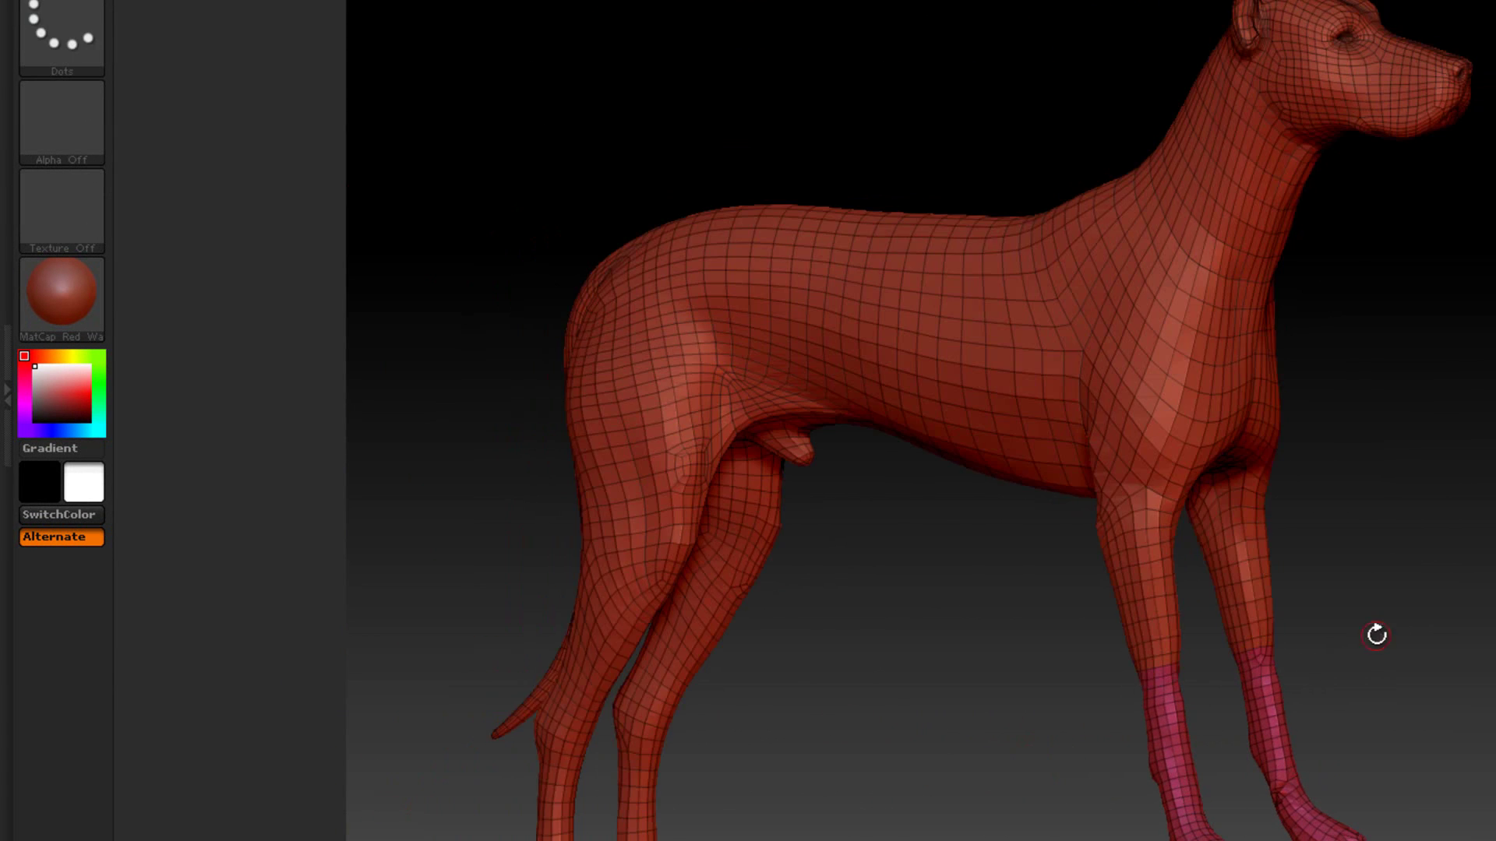
{"action": "left_click_drag", "start_coordinate": [1428, 689], "coordinate": [1431, 686]}
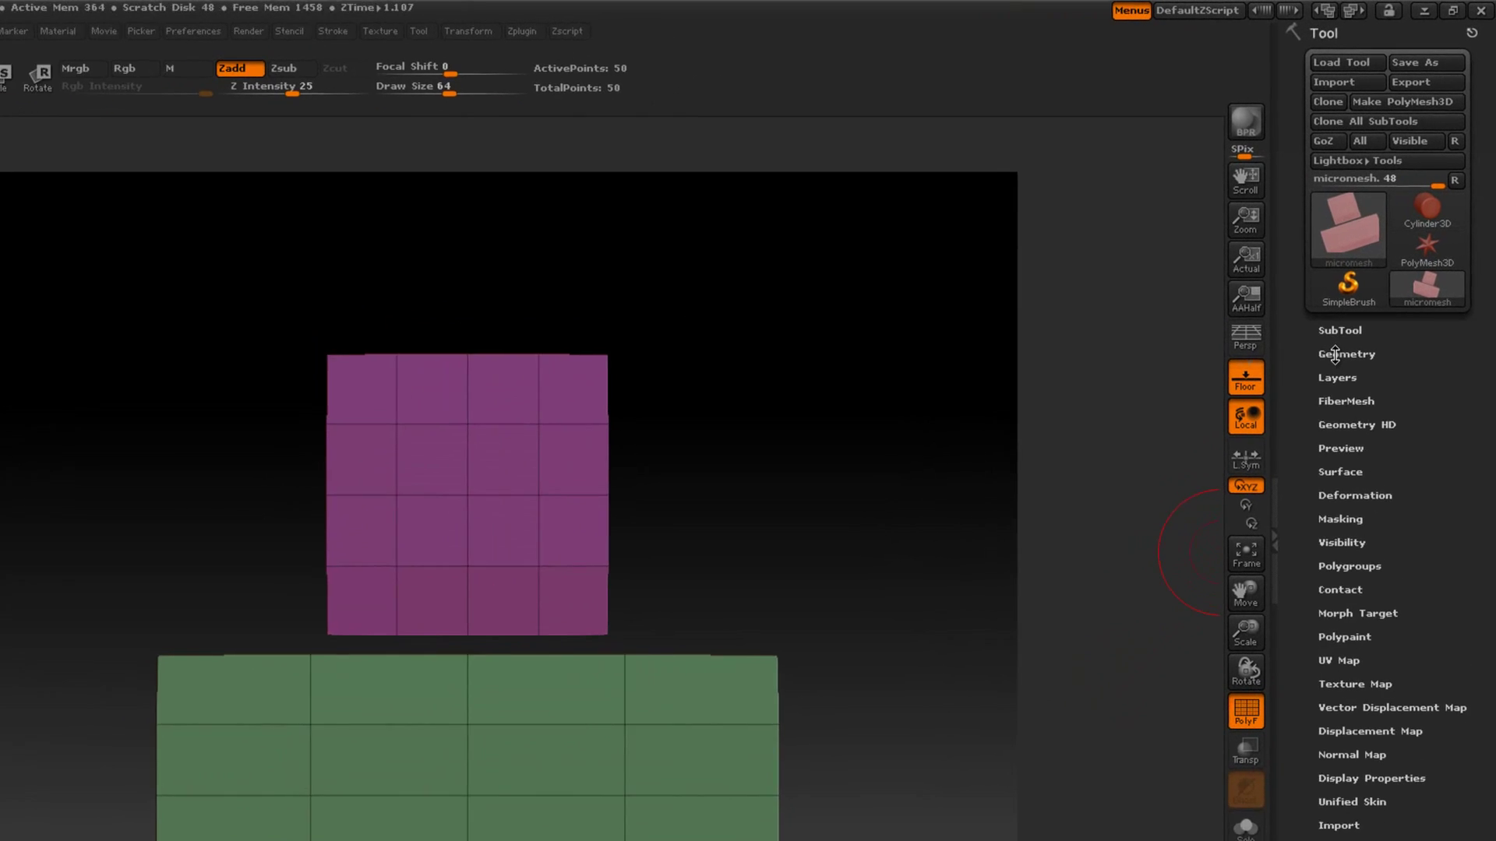
- Set Helix3D as the MicroMesh under Geometry > Modify Topology
{"action": "left_click", "coordinate": [1375, 282]}
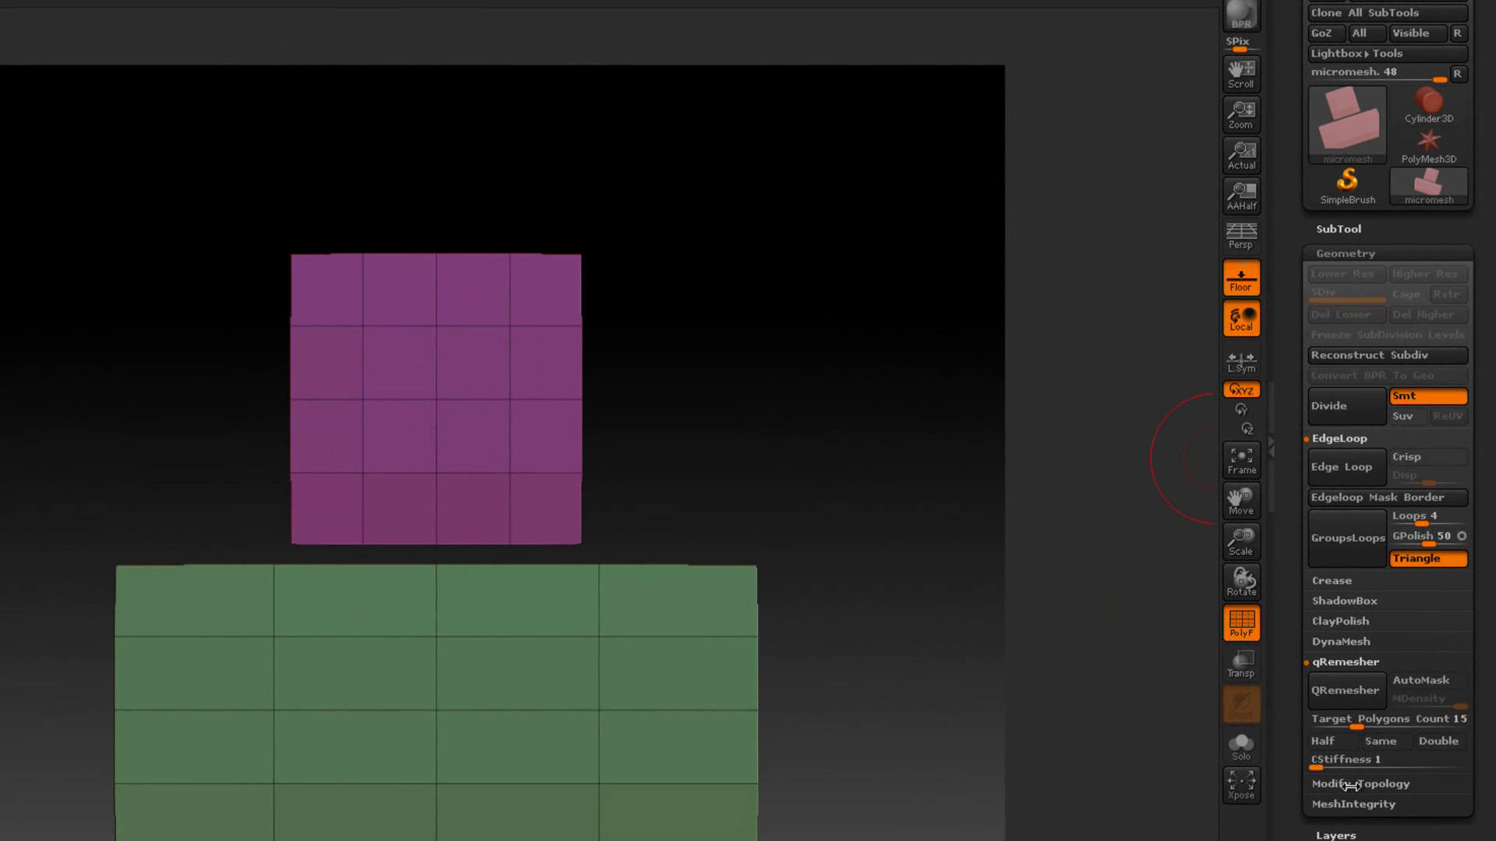
{"action": "left_click", "coordinate": [1350, 784]}
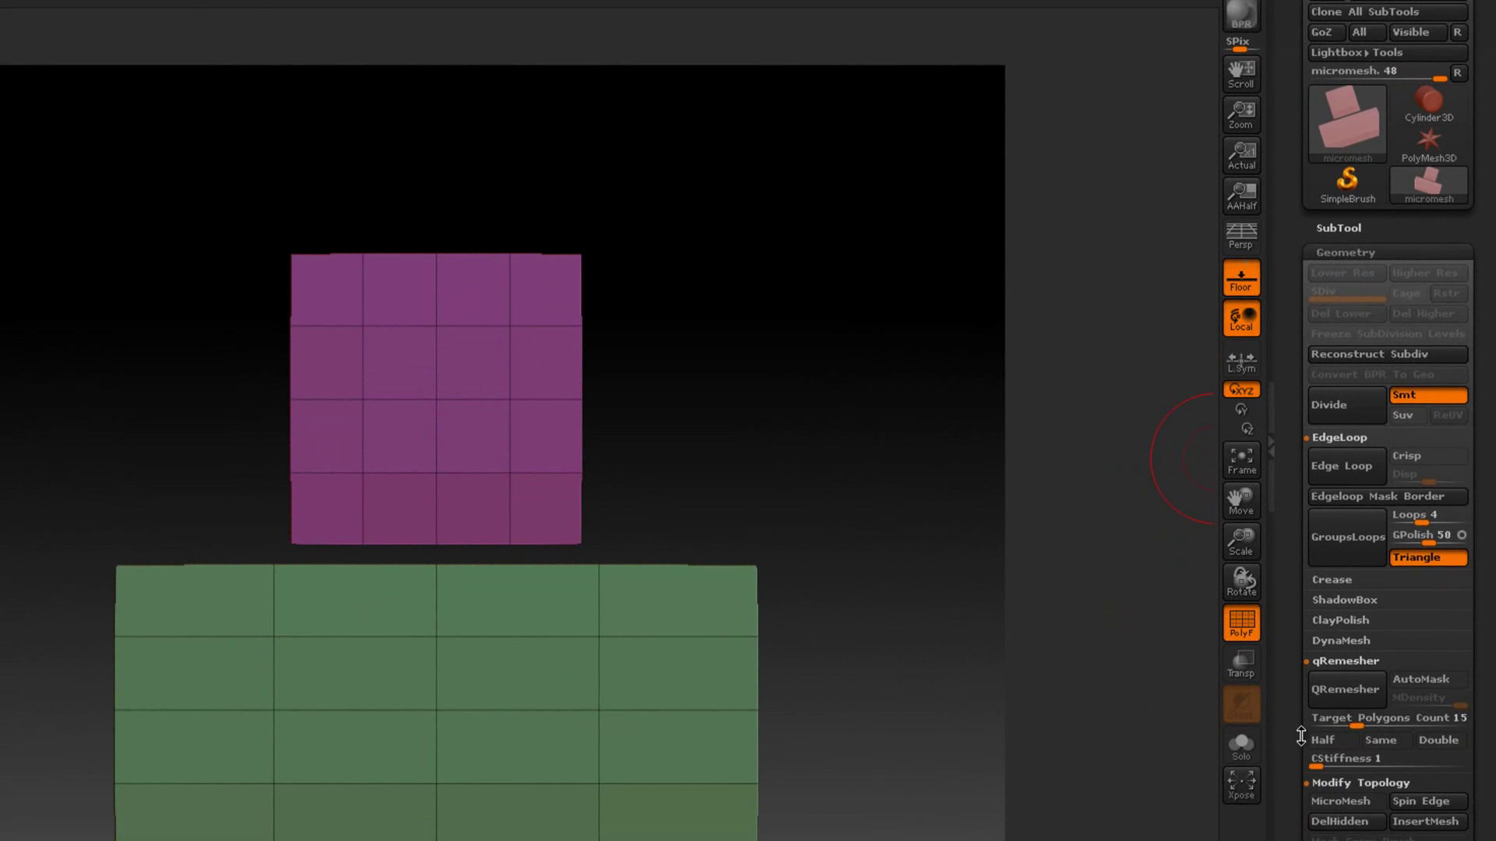
{"action": "left_click_drag", "start_coordinate": [1301, 736], "coordinate": [1297, 630]}
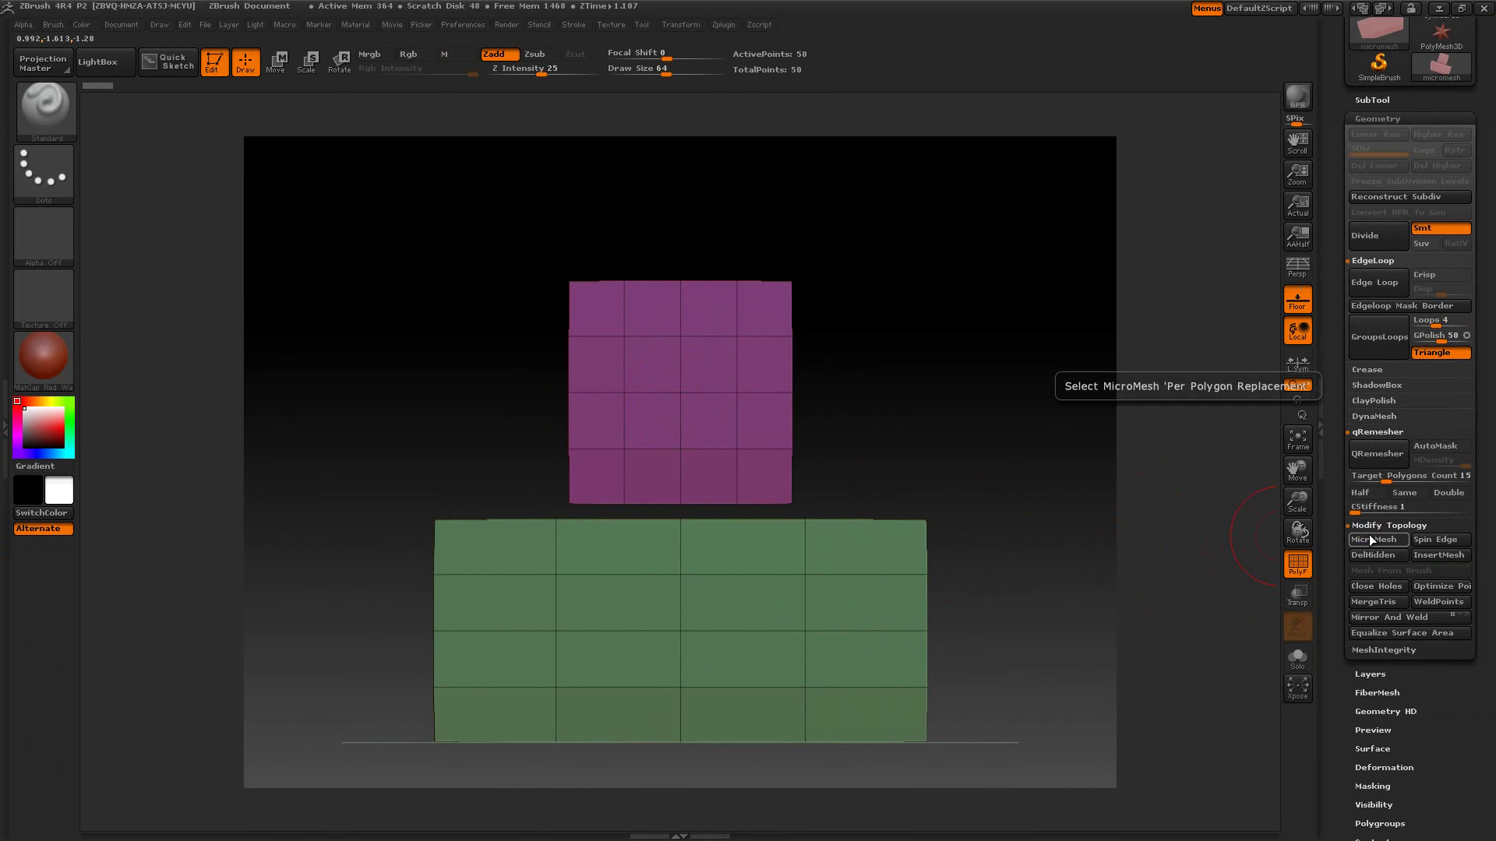
{"action": "left_click", "coordinate": [1368, 538]}
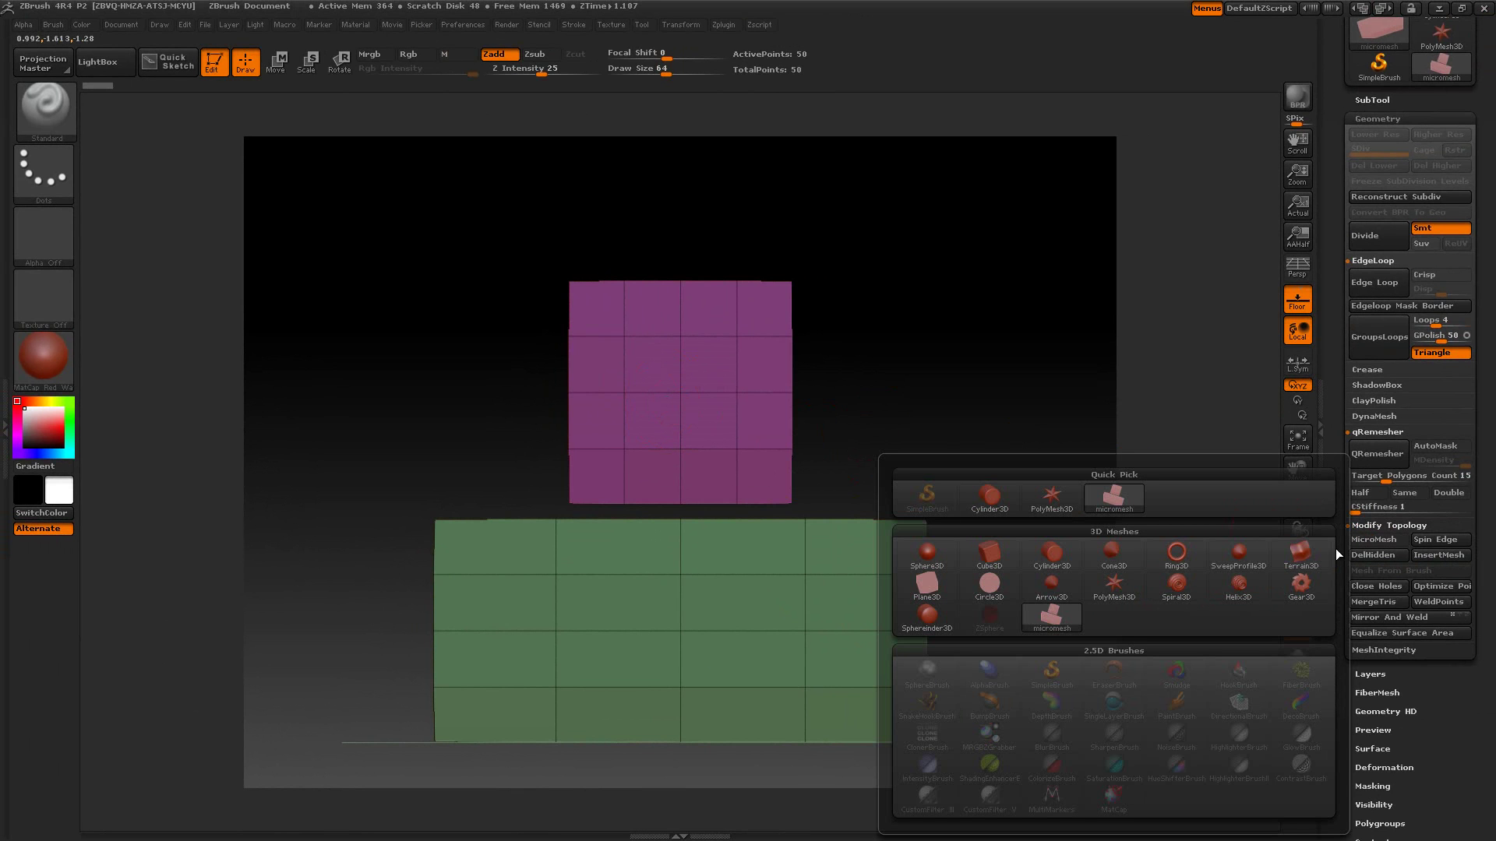
{"action": "mouse_move", "coordinate": [1239, 590]}
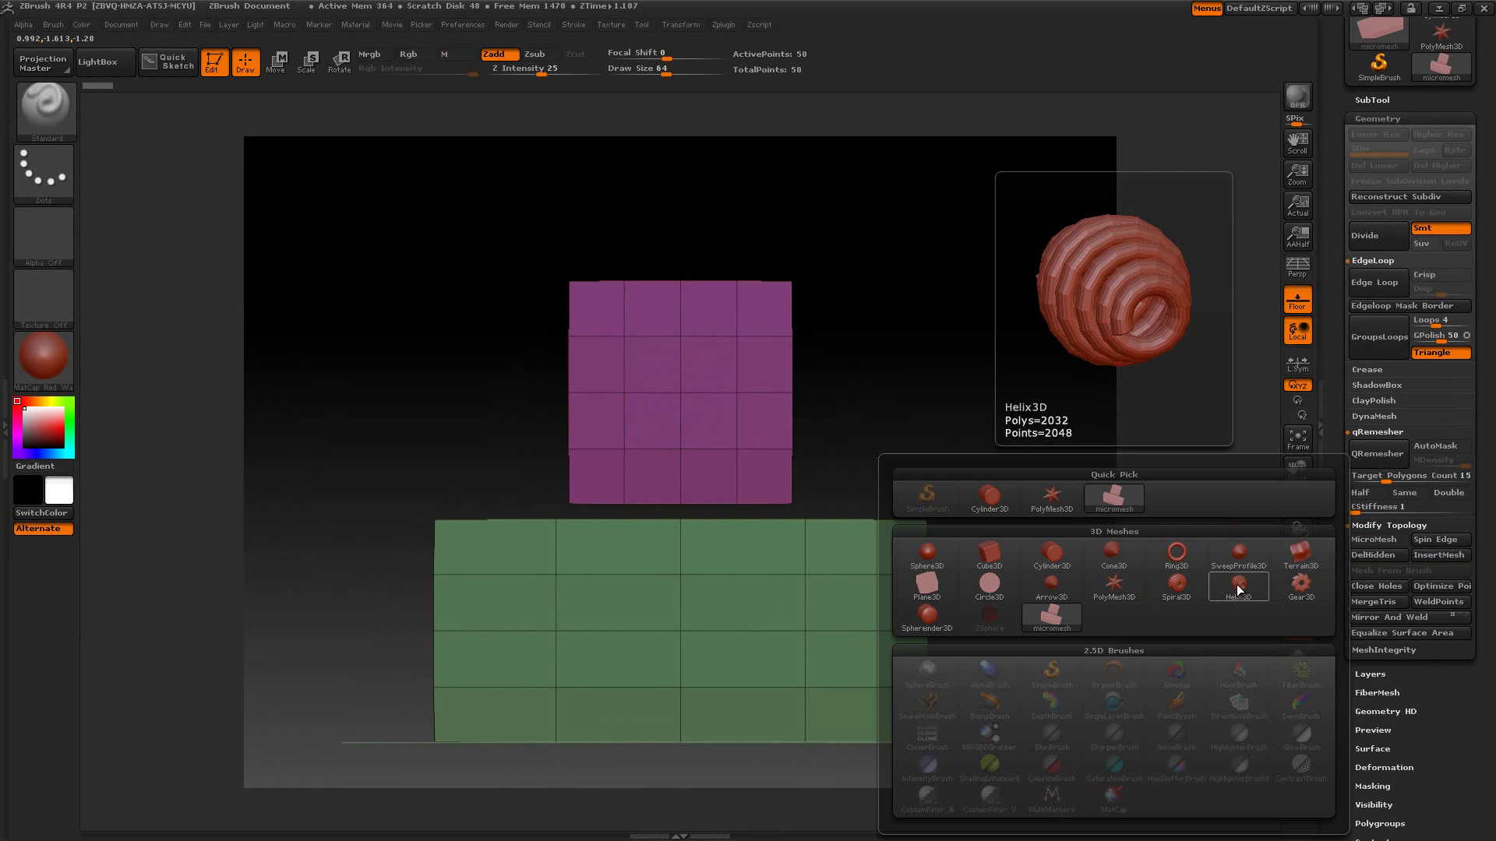
{"action": "left_click", "coordinate": [1238, 591]}
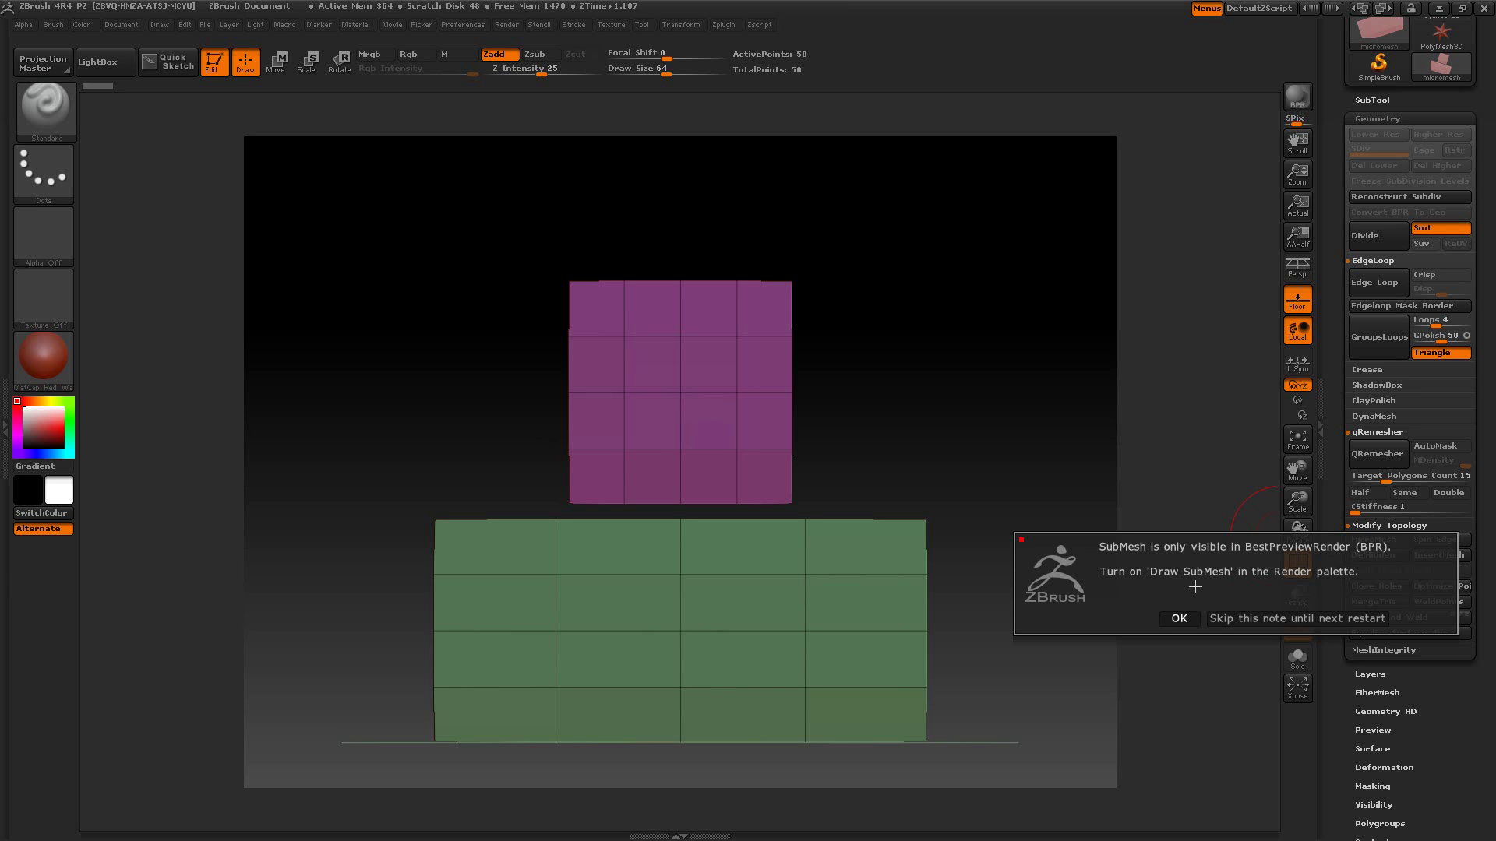
- Dismiss the SubMesh note and enable Draw MicroMesh in Render Properties
{"action": "left_click", "coordinate": [1178, 618]}
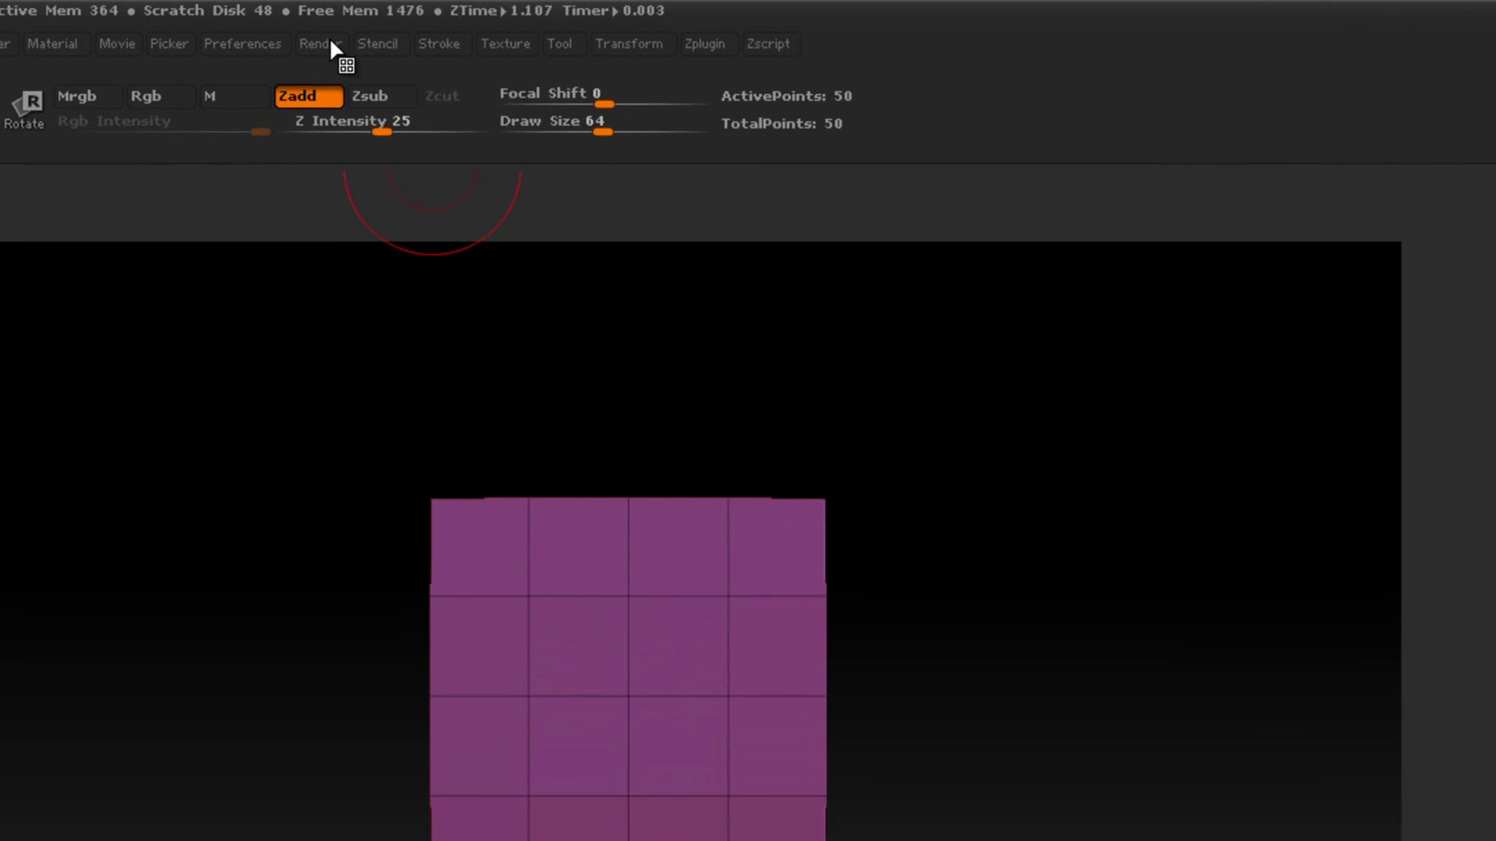
{"action": "left_click", "coordinate": [506, 24]}
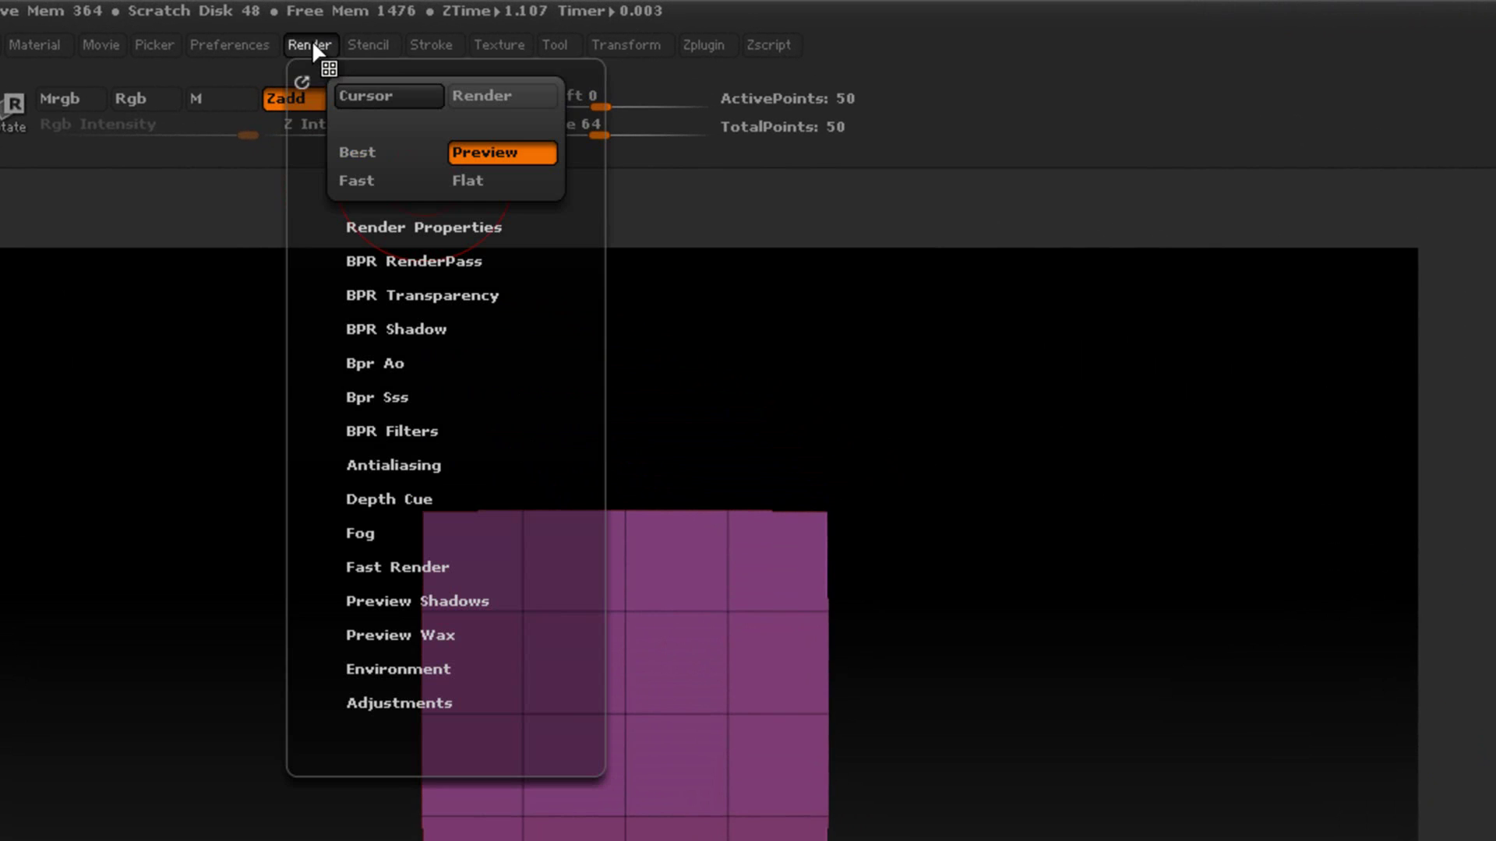
{"action": "left_click", "coordinate": [361, 227]}
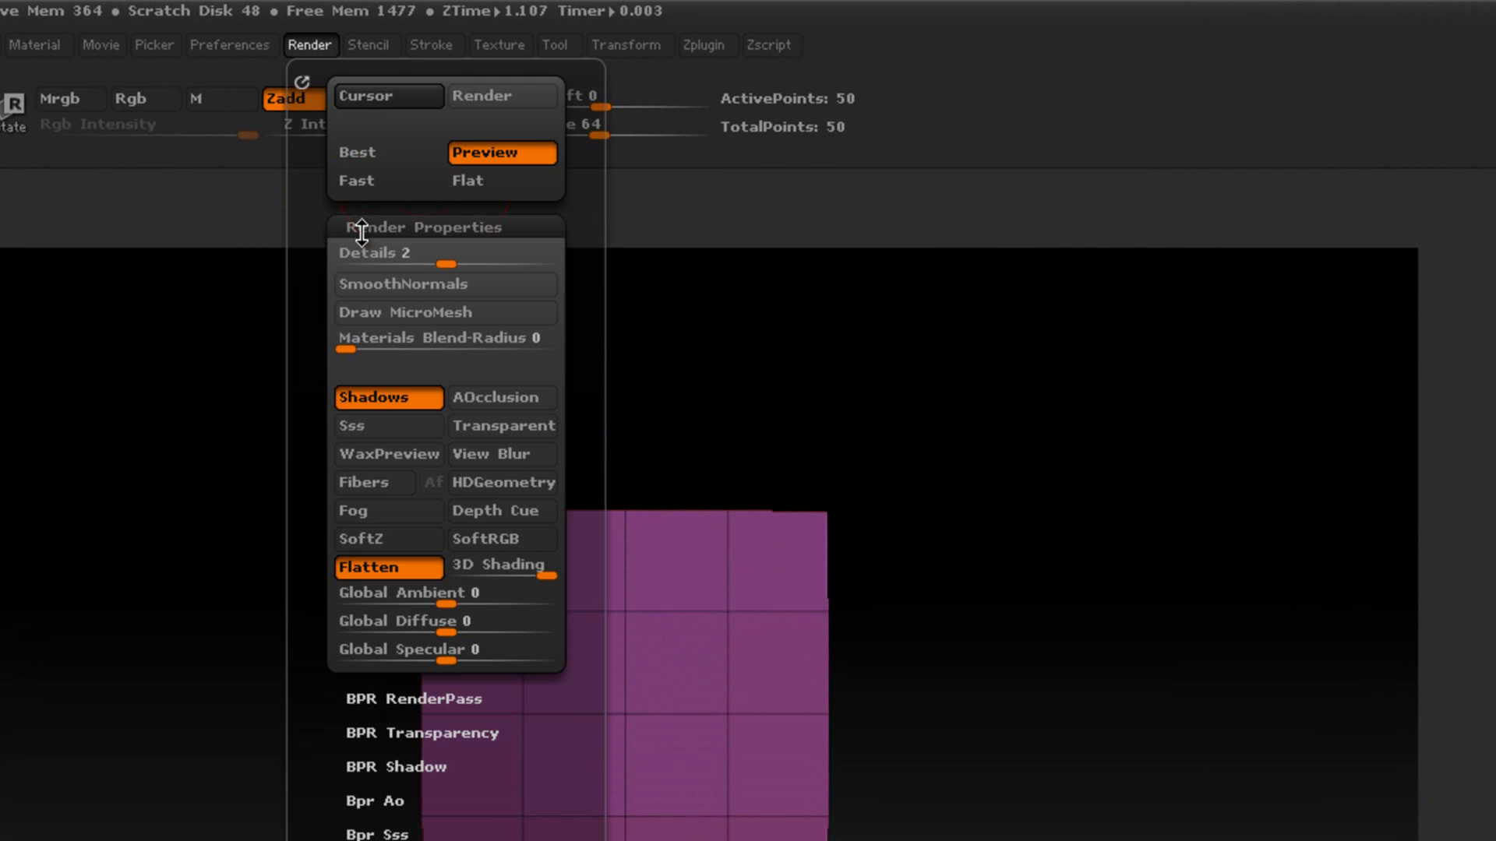
{"action": "left_click", "coordinate": [382, 312]}
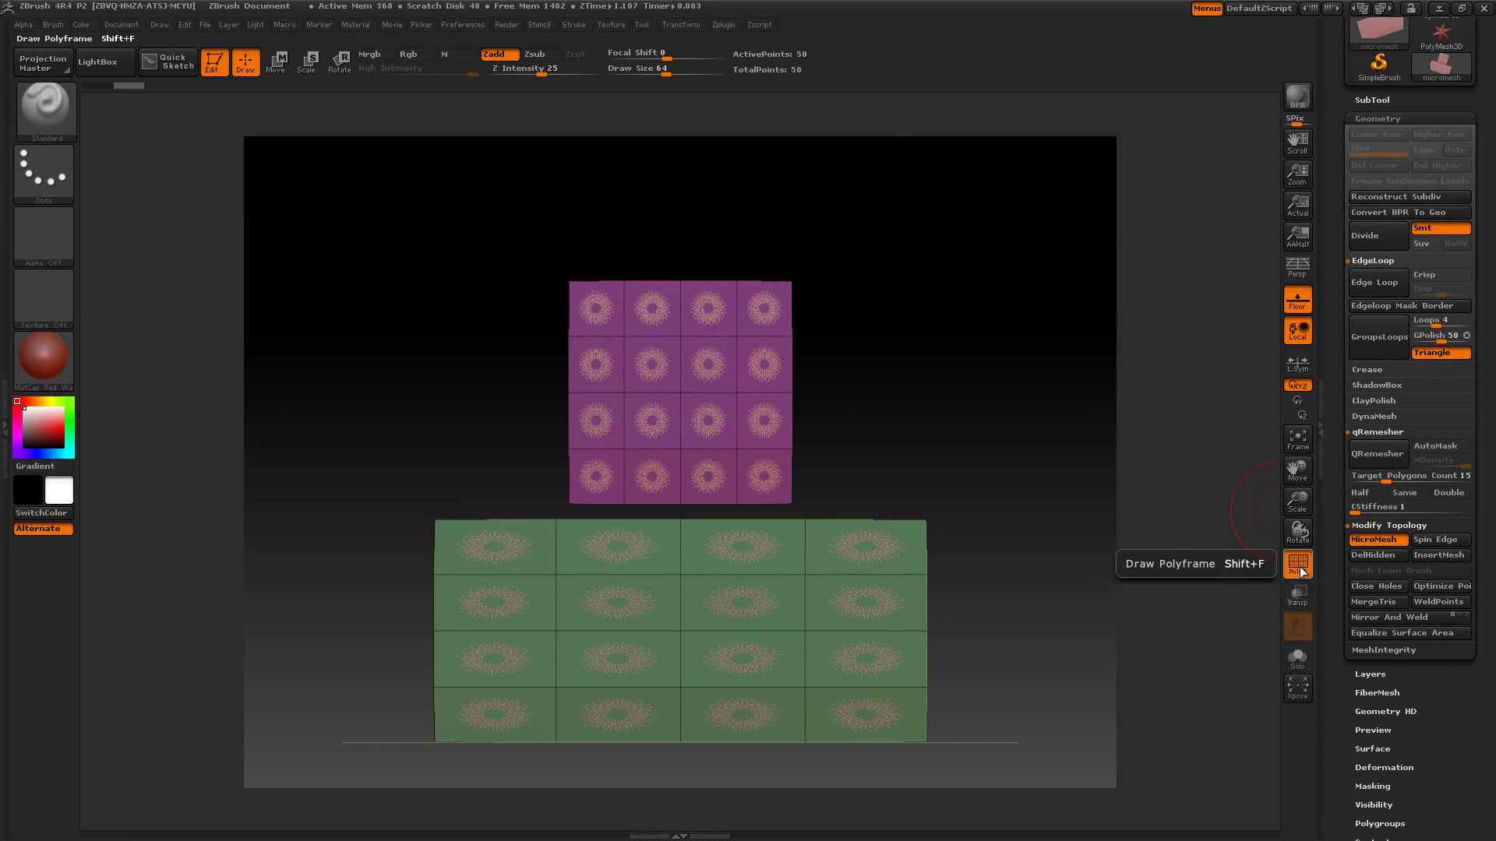
- Turn off PolyF and BPR-render the boxes to show the micromesh rings
{"action": "left_click", "coordinate": [1298, 565]}
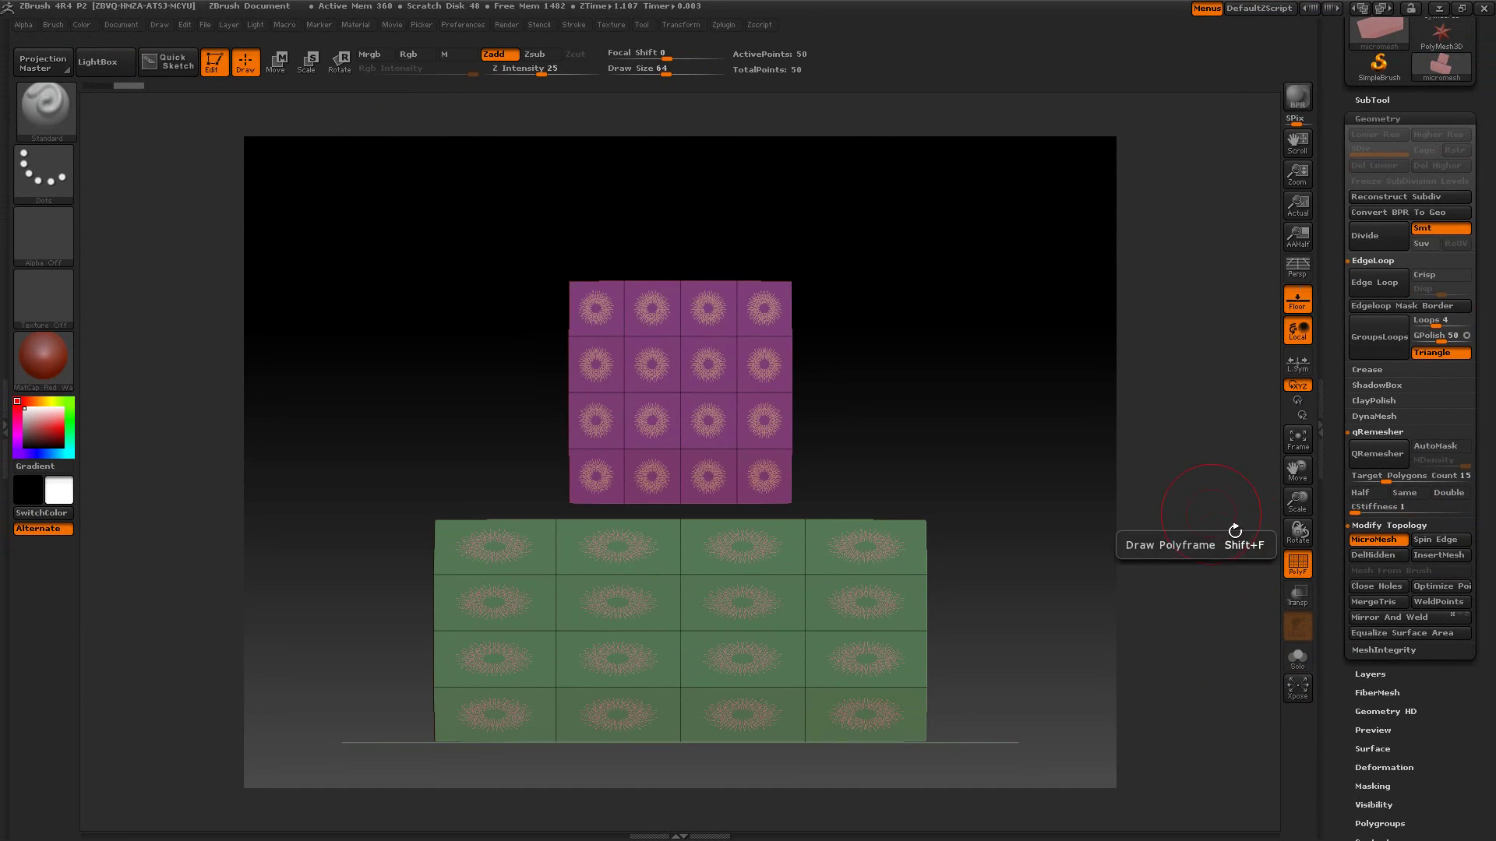
{"action": "left_click", "coordinate": [1298, 569]}
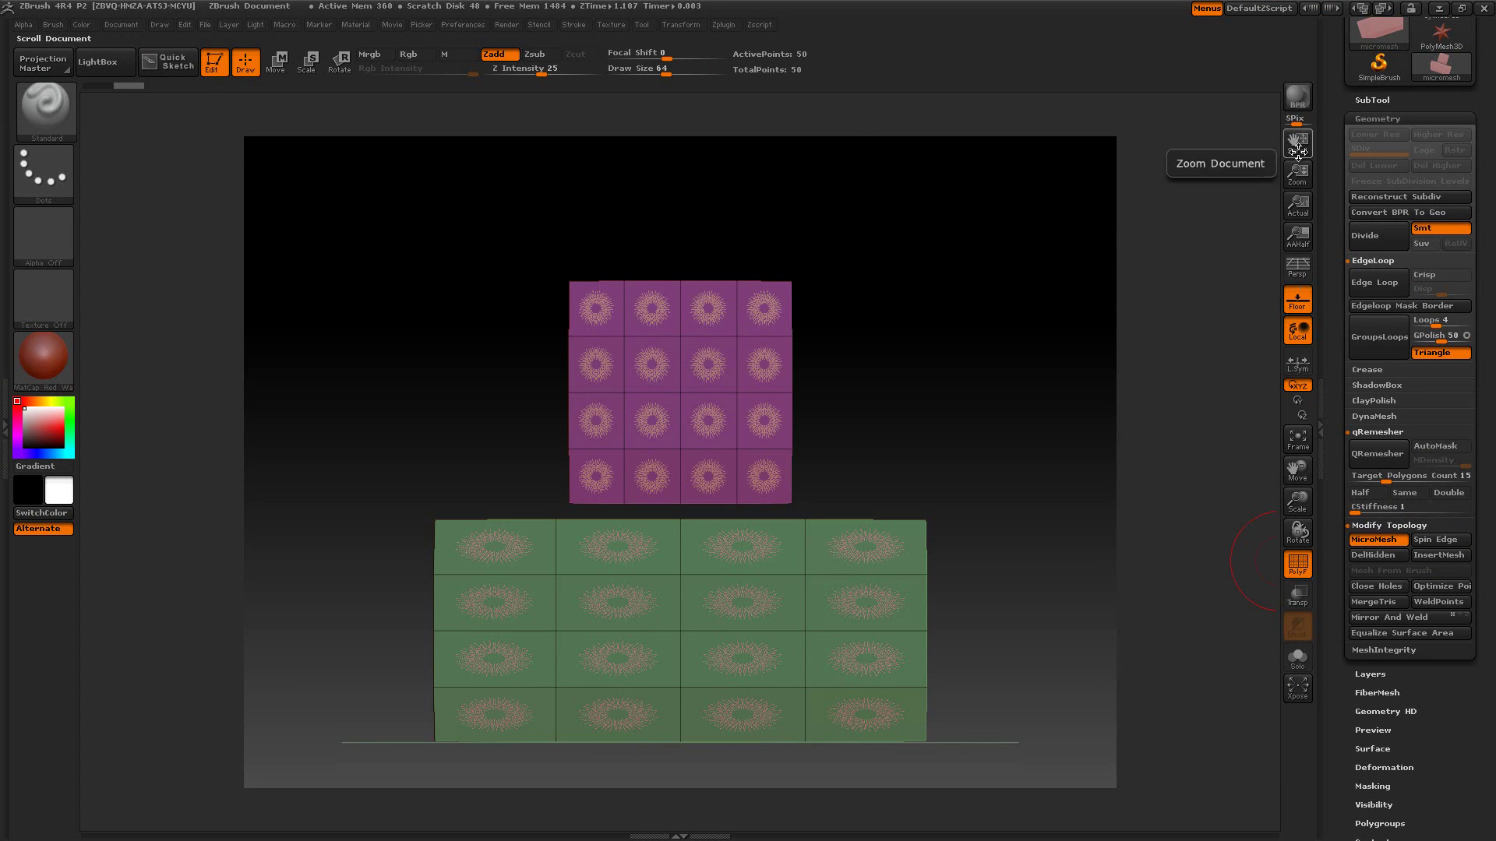
{"action": "left_click", "coordinate": [1298, 99]}
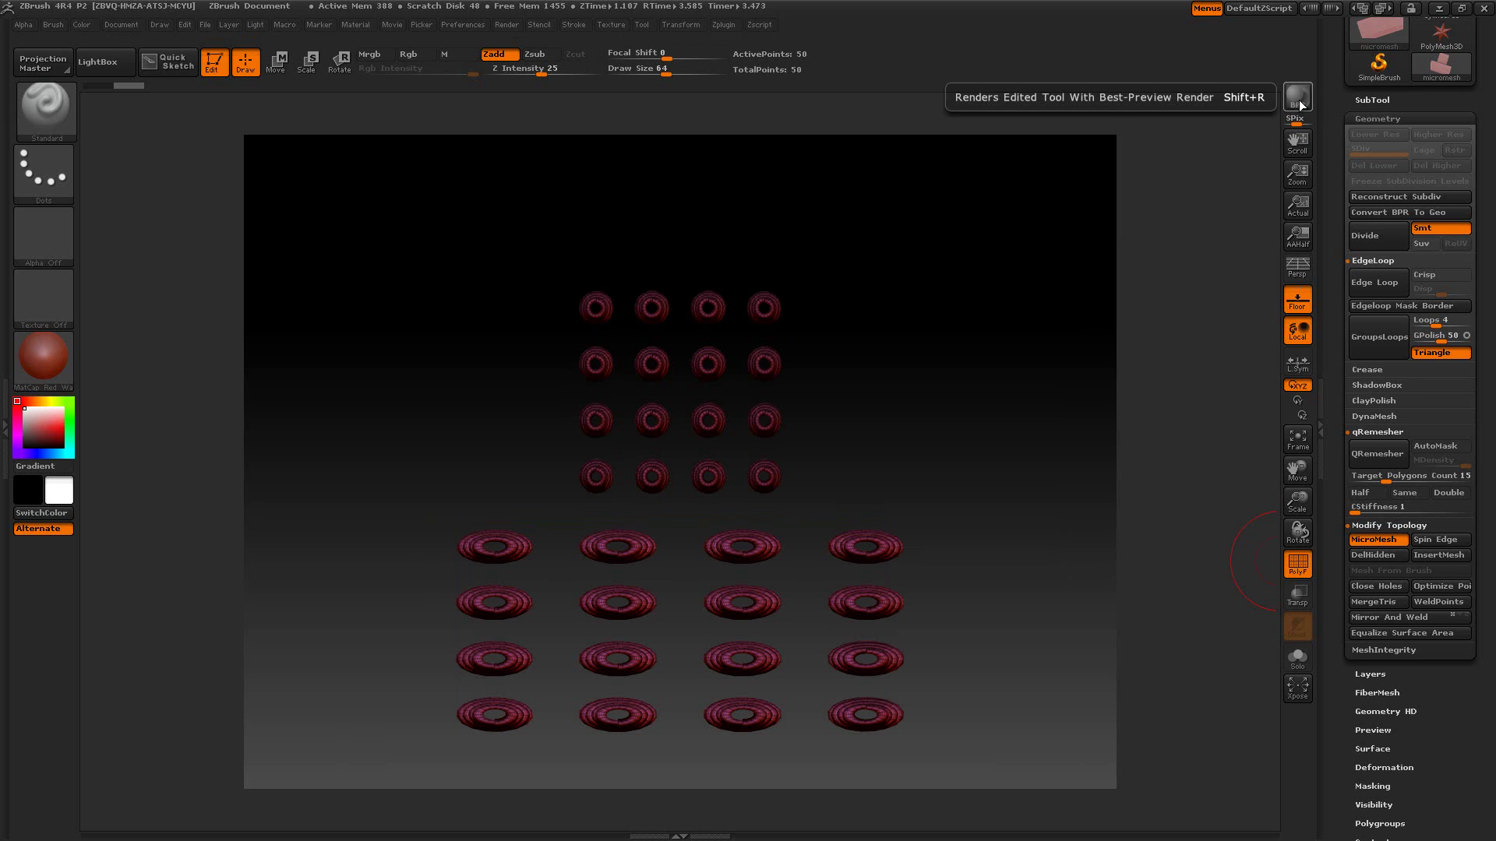
{"action": "left_click", "coordinate": [1297, 563]}
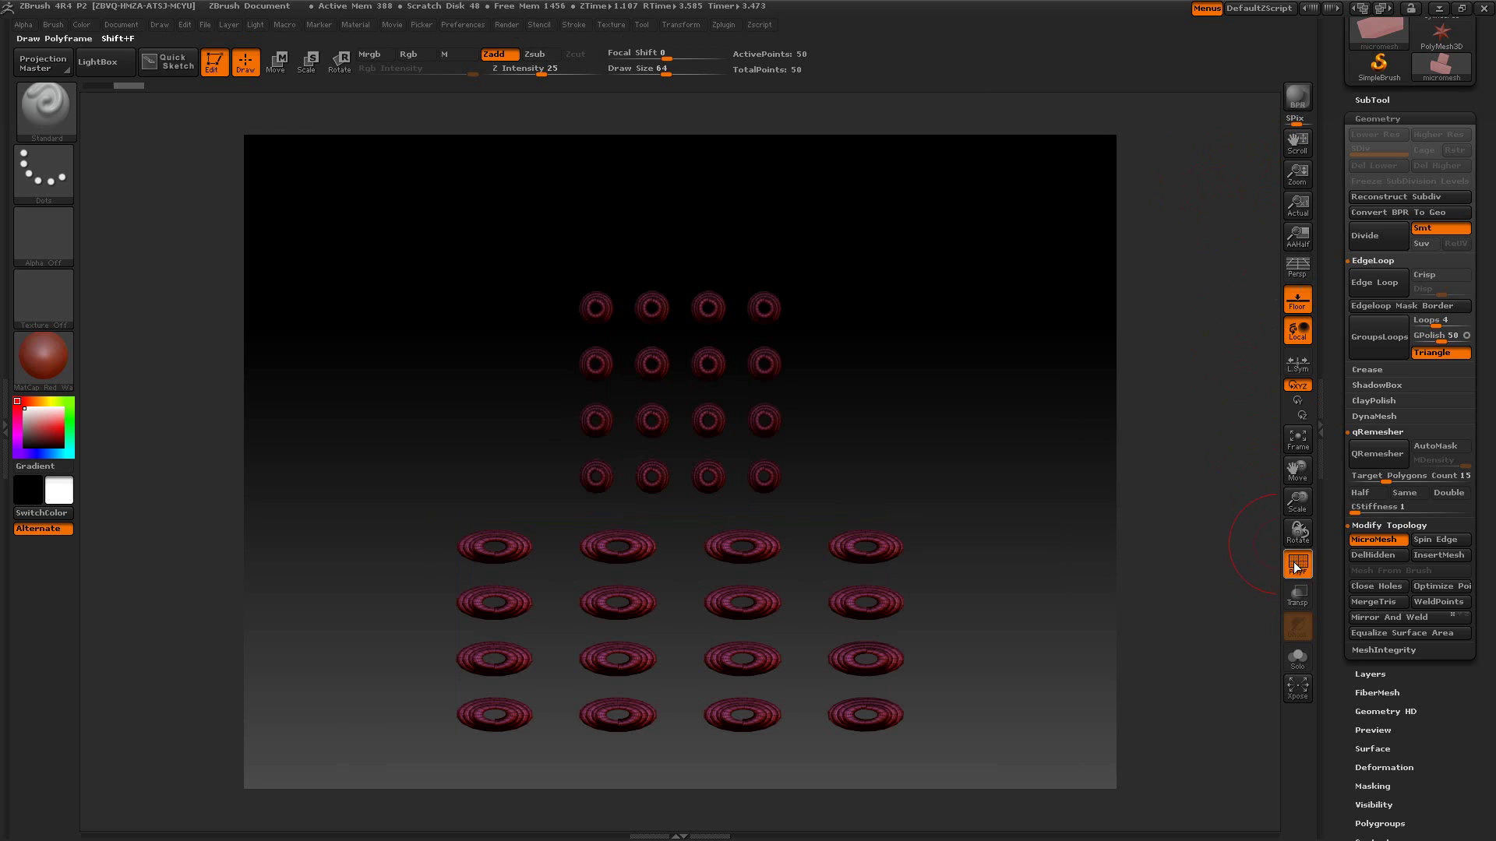
{"action": "left_click", "coordinate": [1298, 98]}
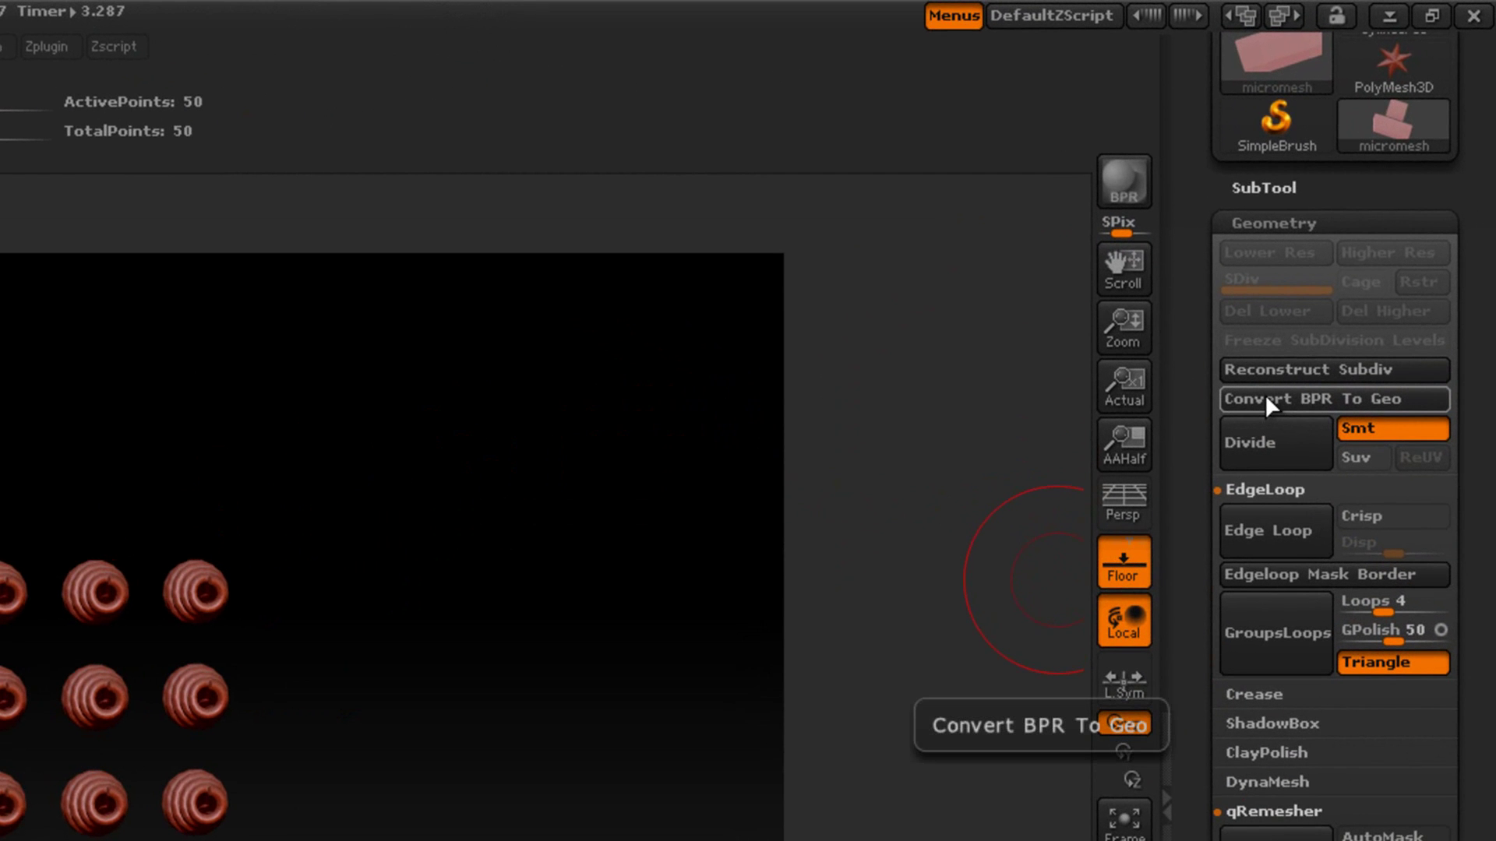
- Convert the BPR rings to geometry, orbit to inspect them, then undo the conversion
{"action": "left_click", "coordinate": [1286, 395]}
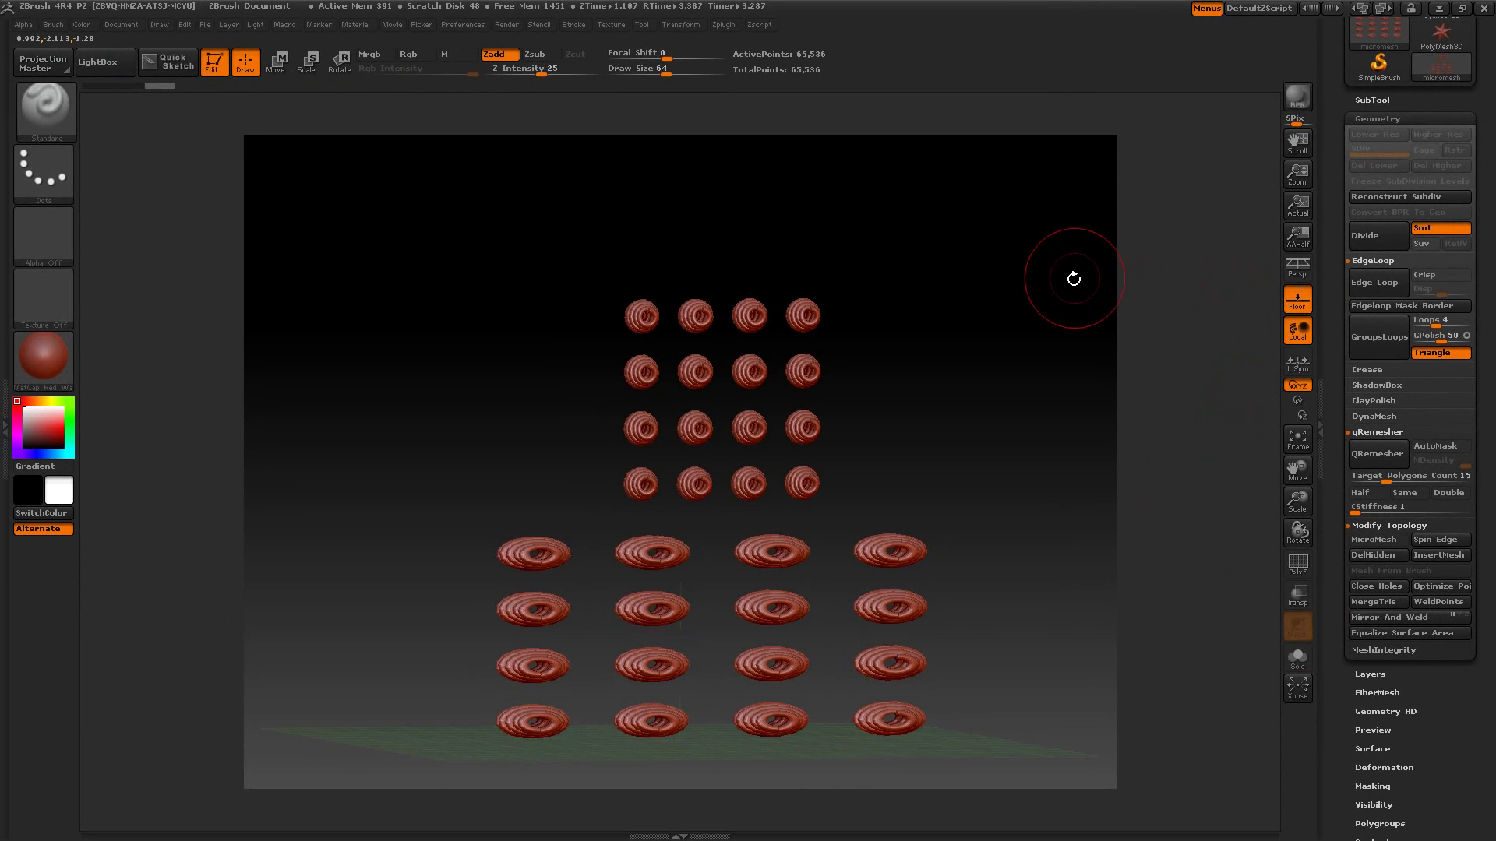
{"action": "left_click_drag", "start_coordinate": [1074, 278], "coordinate": [1106, 278]}
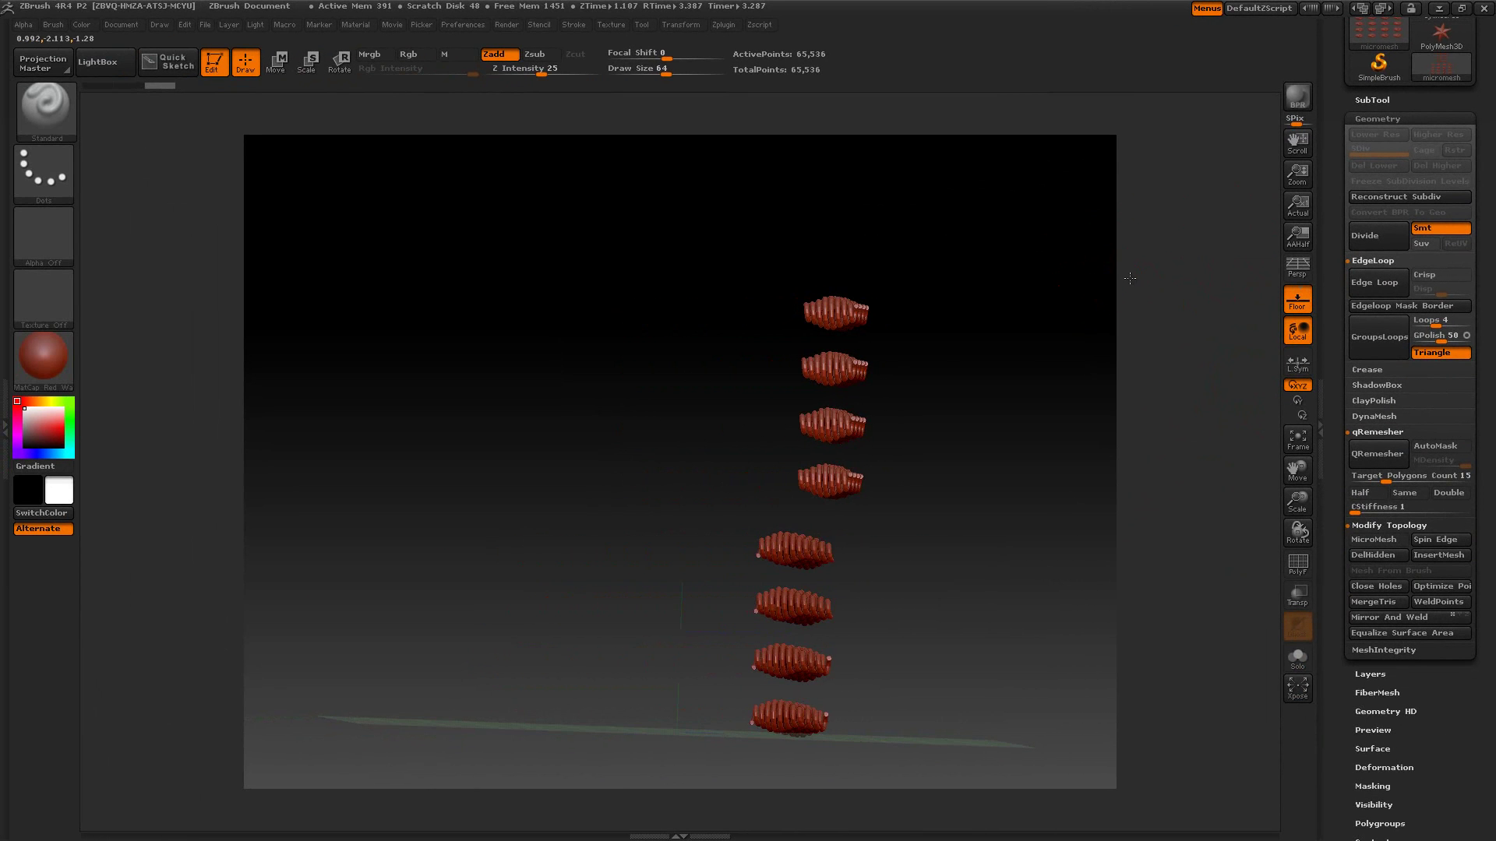
{"action": "left_click_drag", "start_coordinate": [1012, 386], "coordinate": [946, 385]}
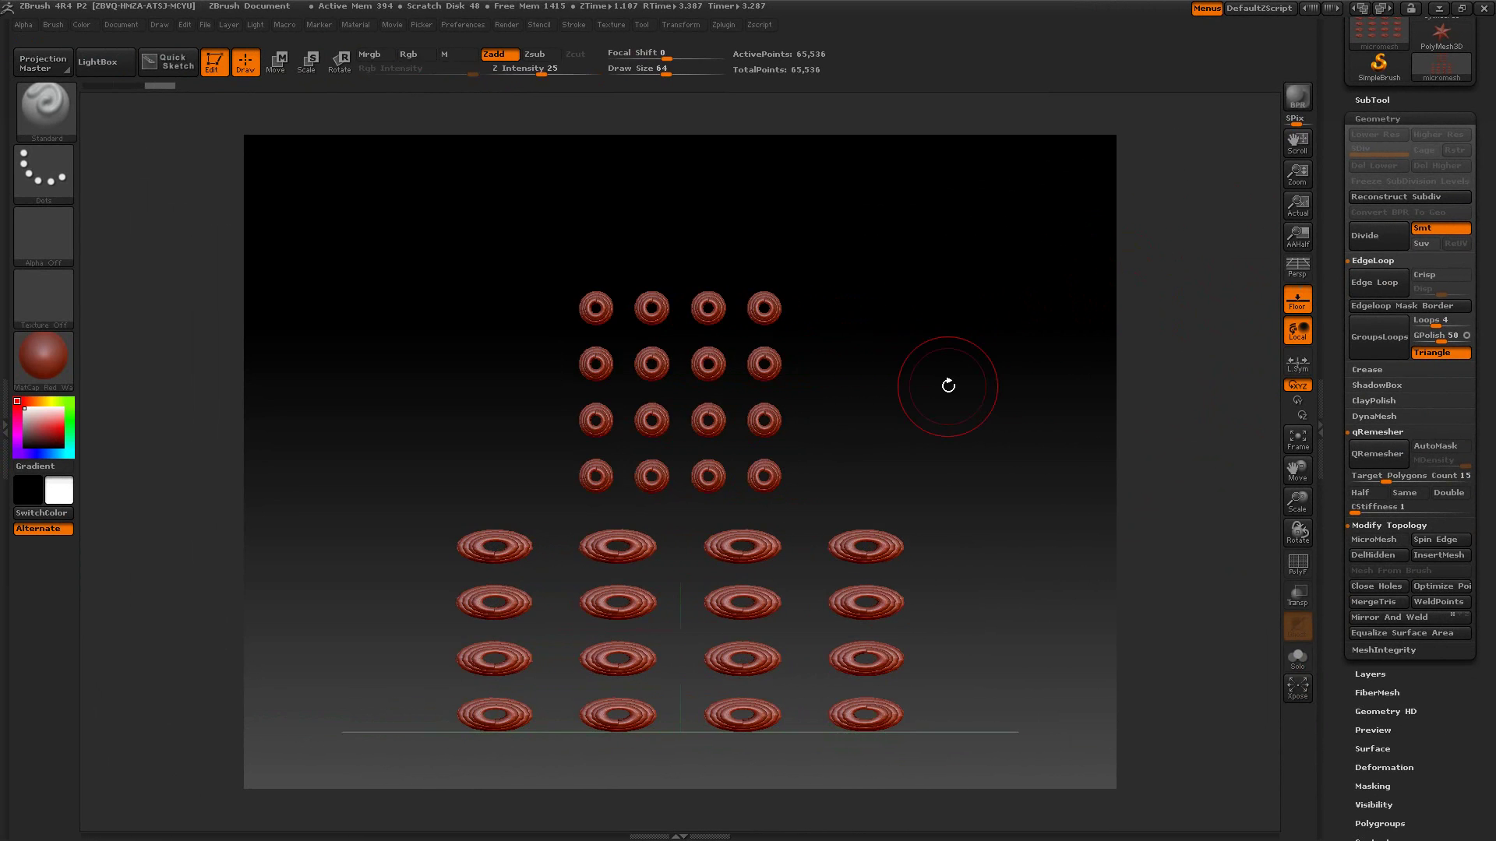
{"action": "key", "text": "ctrl+z"}
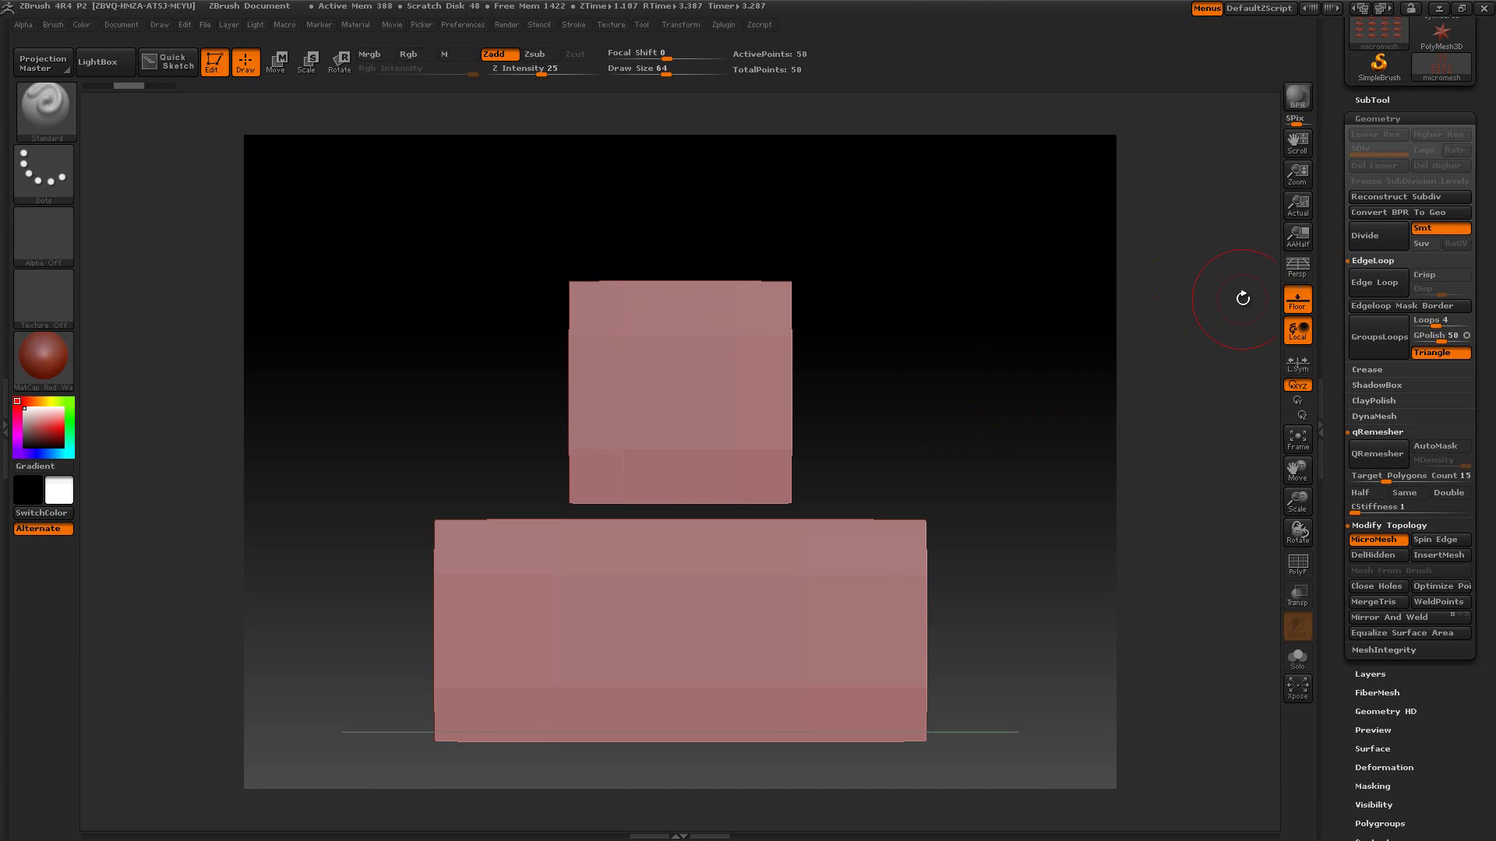
{"action": "left_click", "coordinate": [1296, 565]}
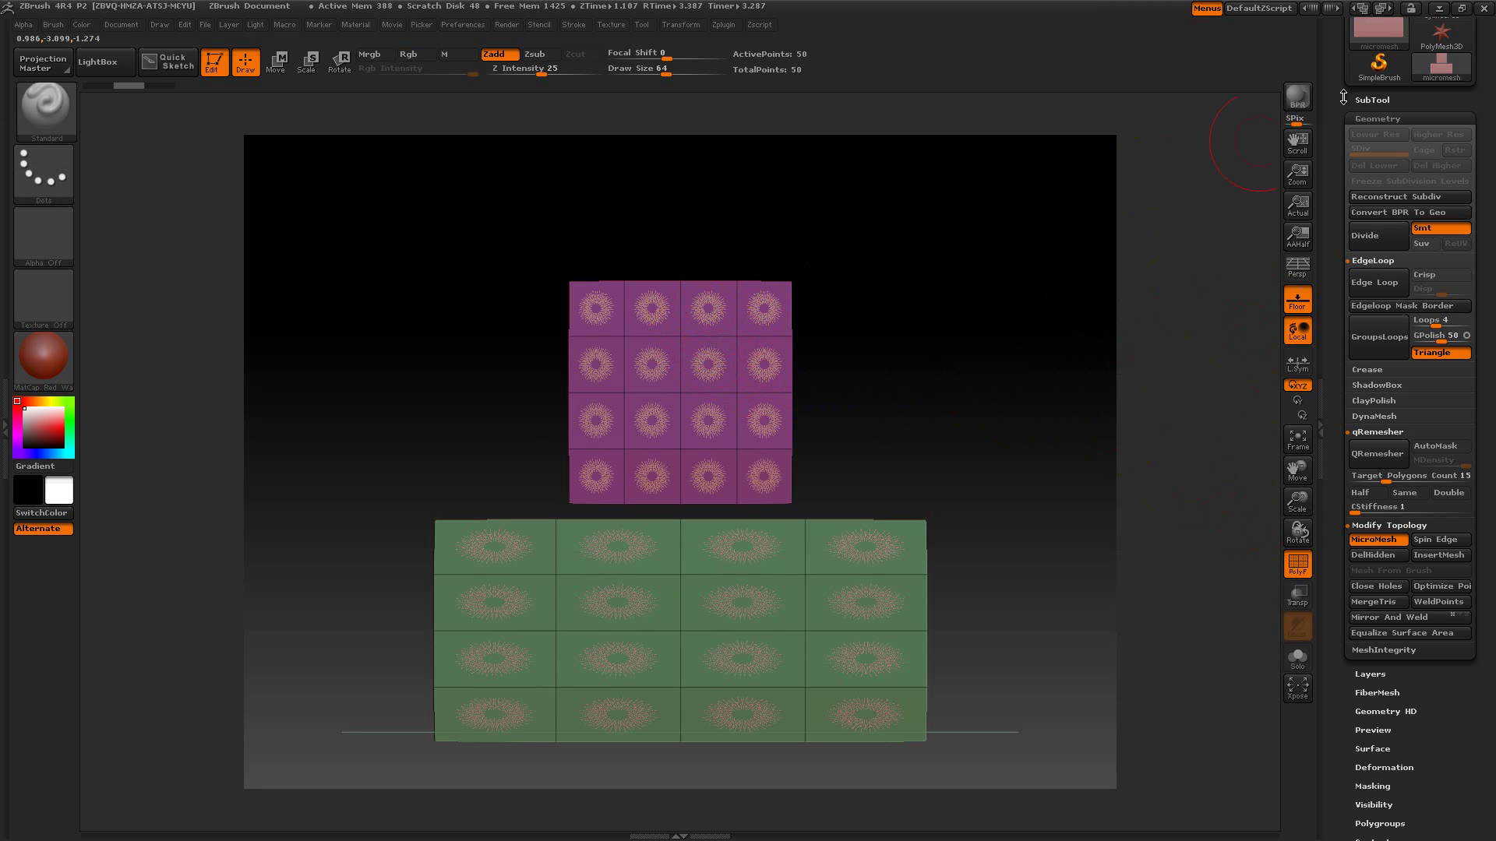
- Load the Helix3D primitive and make it an editable PolyMesh3D
{"action": "left_click_drag", "start_coordinate": [1344, 81], "coordinate": [1347, 192]}
{"action": "left_click", "coordinate": [1377, 180]}
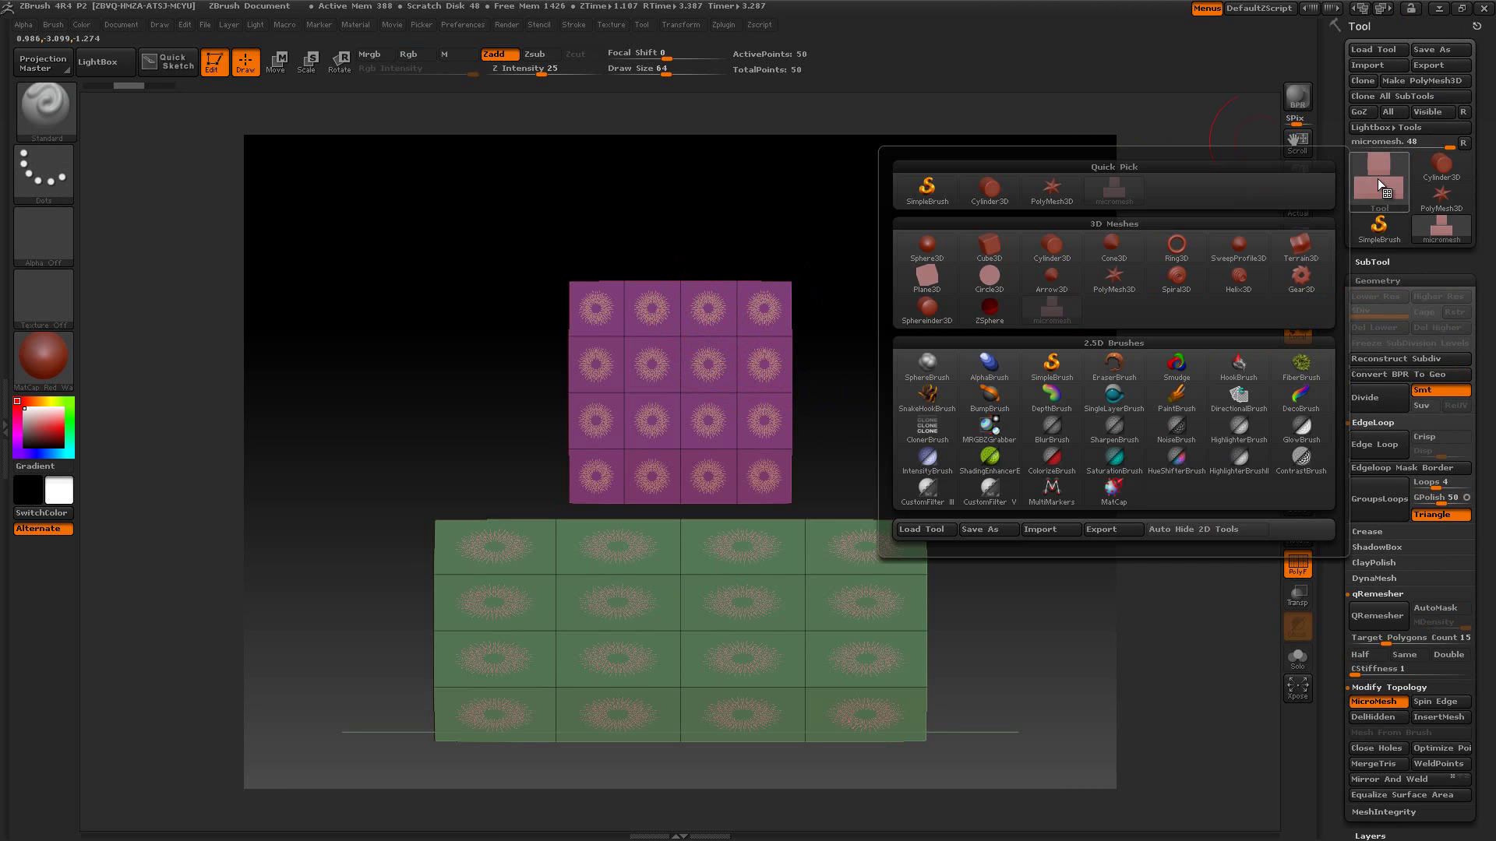
{"action": "left_click", "coordinate": [1234, 279]}
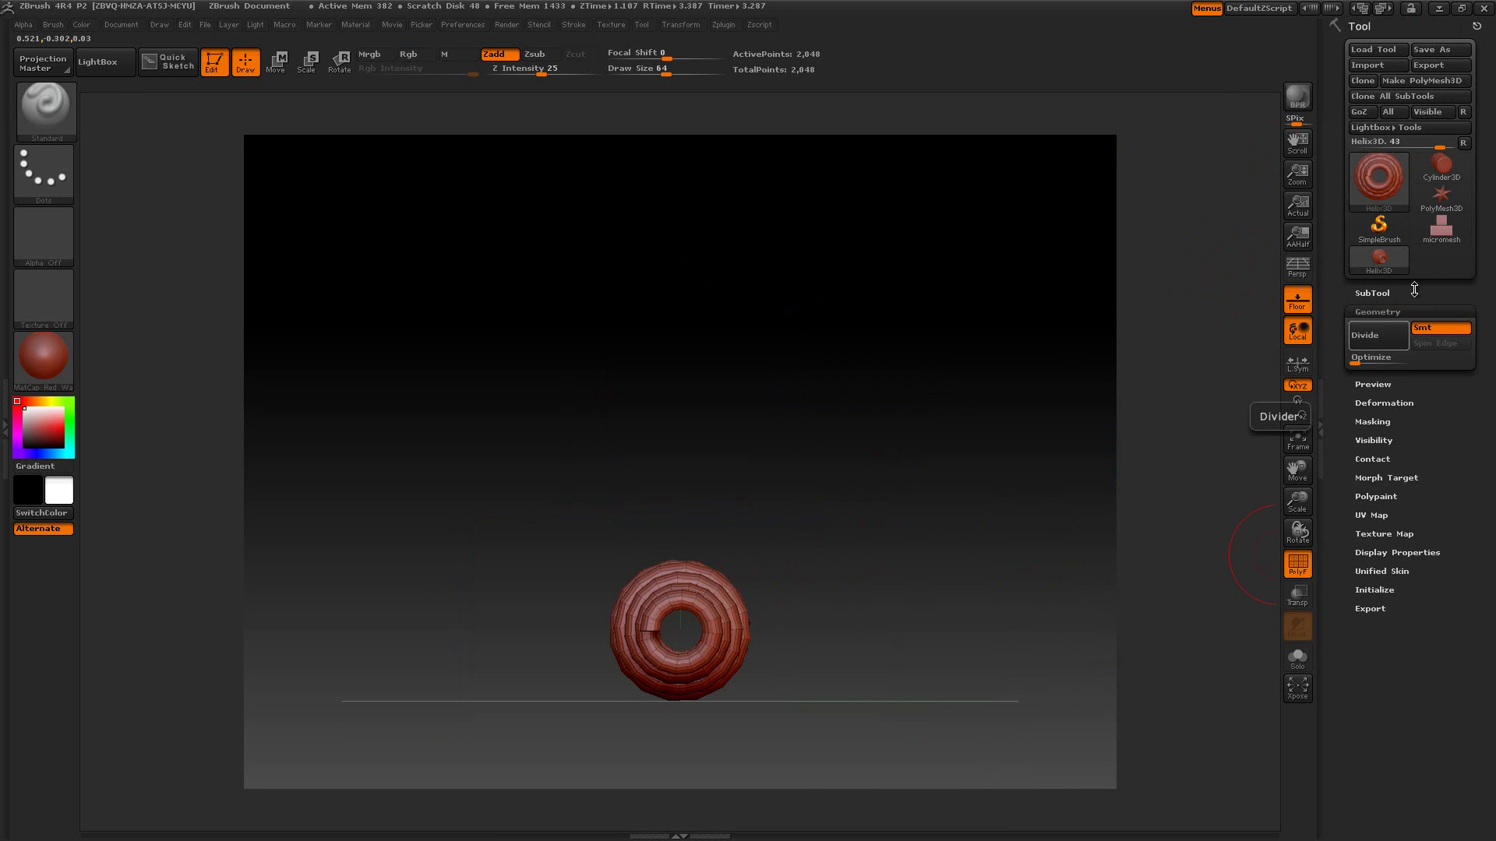
{"action": "left_click", "coordinate": [1426, 83]}
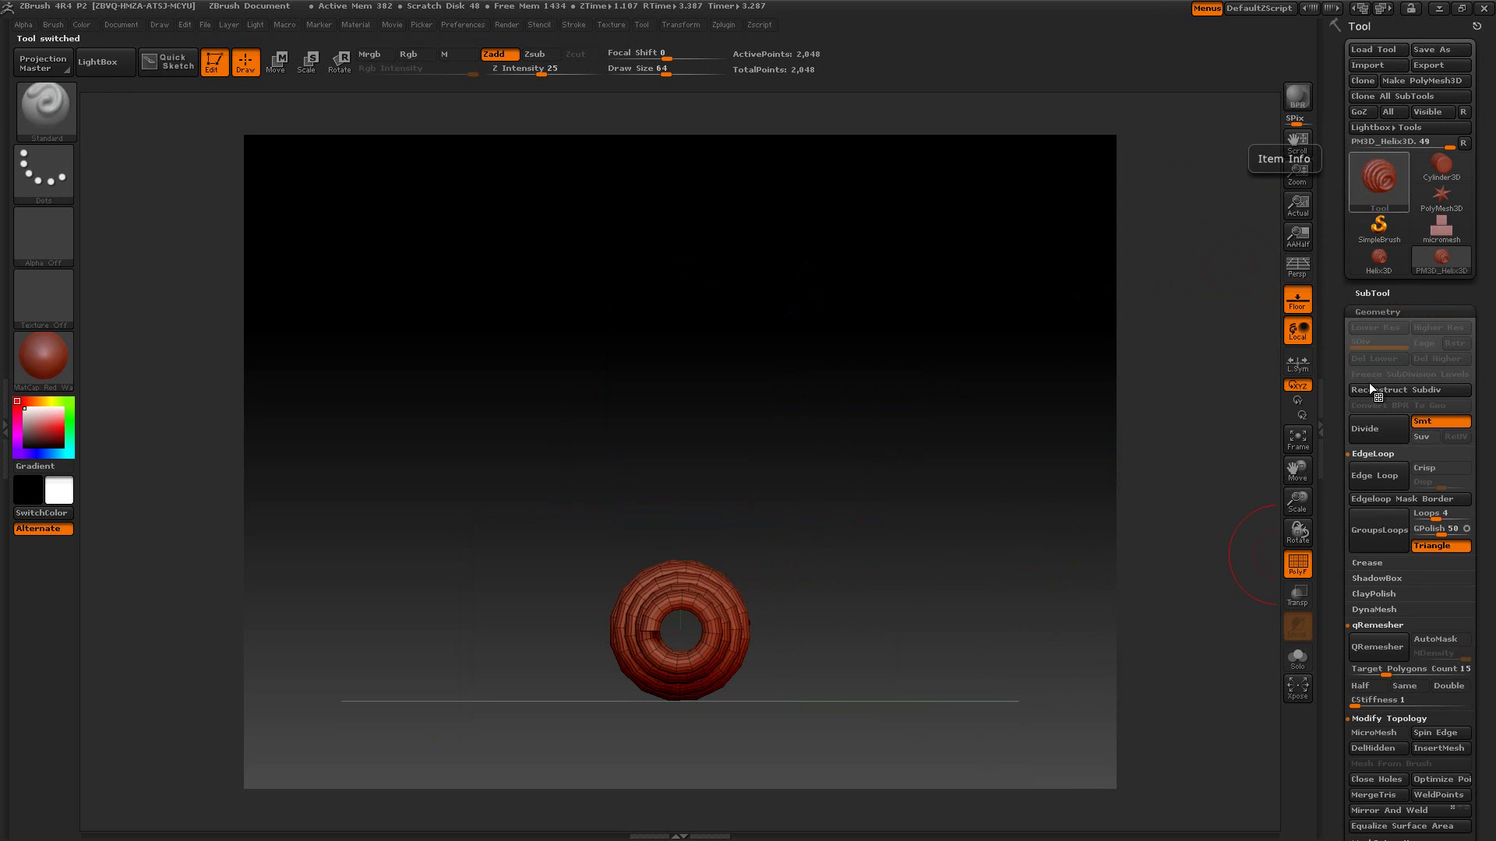
- Rotate the helix preview to a side view and store that orientation
{"action": "left_click", "coordinate": [1384, 309]}
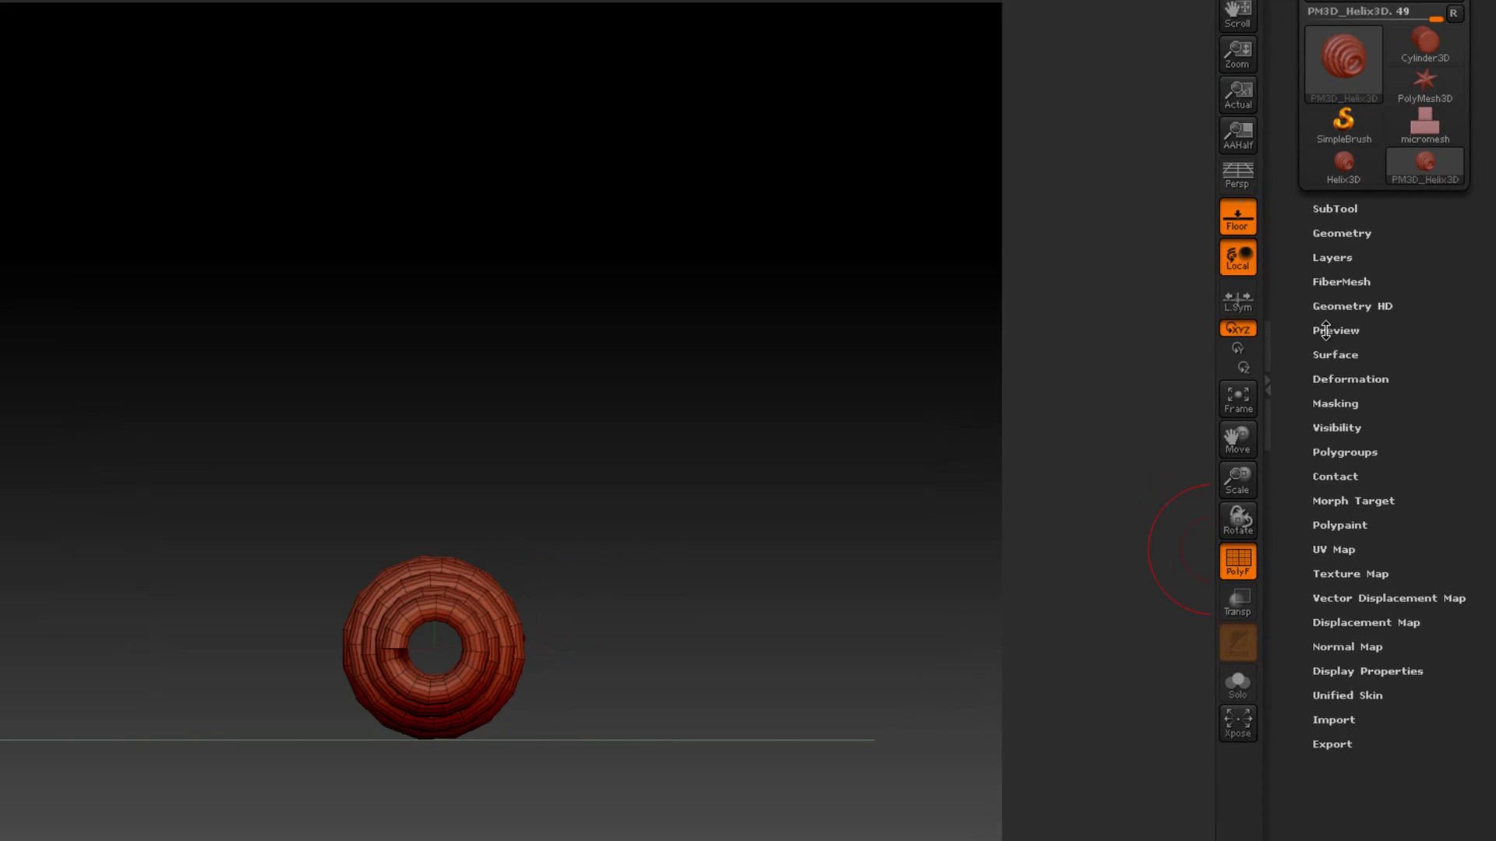
{"action": "left_click", "coordinate": [1365, 383]}
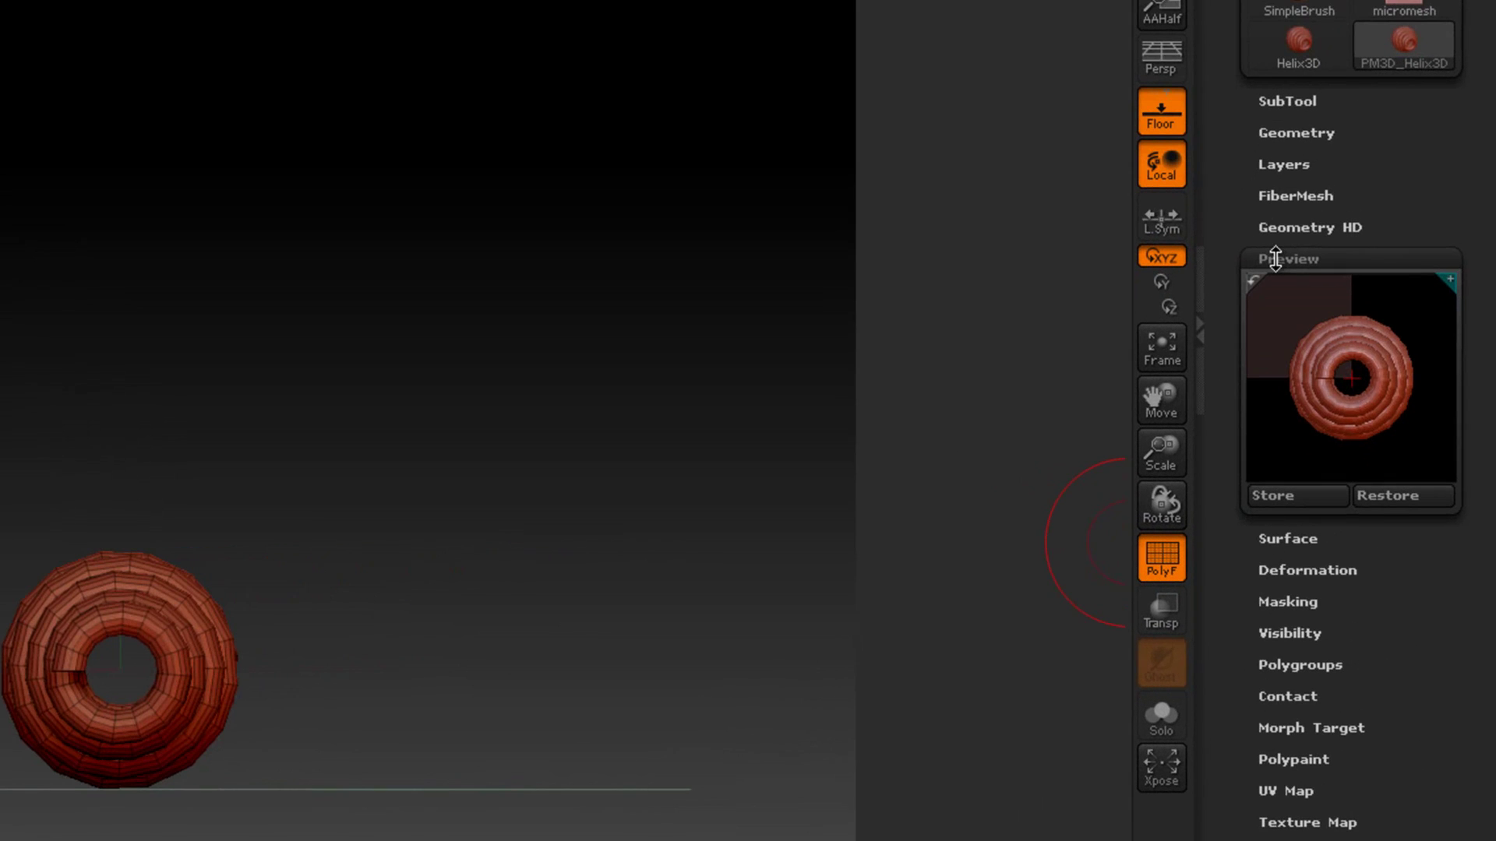
{"action": "left_click_drag", "start_coordinate": [1298, 428], "coordinate": [1301, 367]}
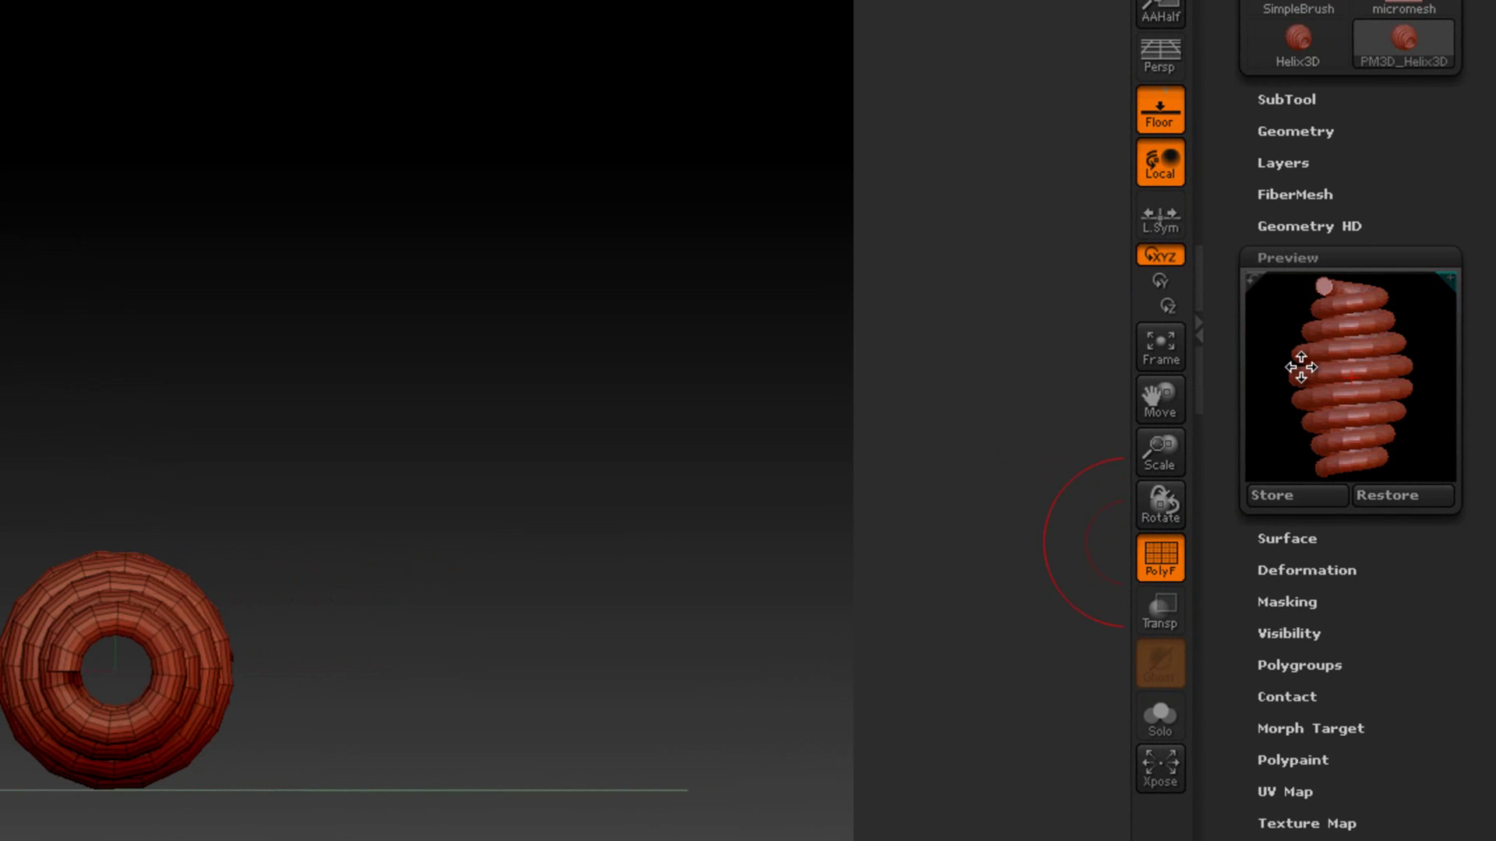
{"action": "left_click", "coordinate": [1284, 497]}
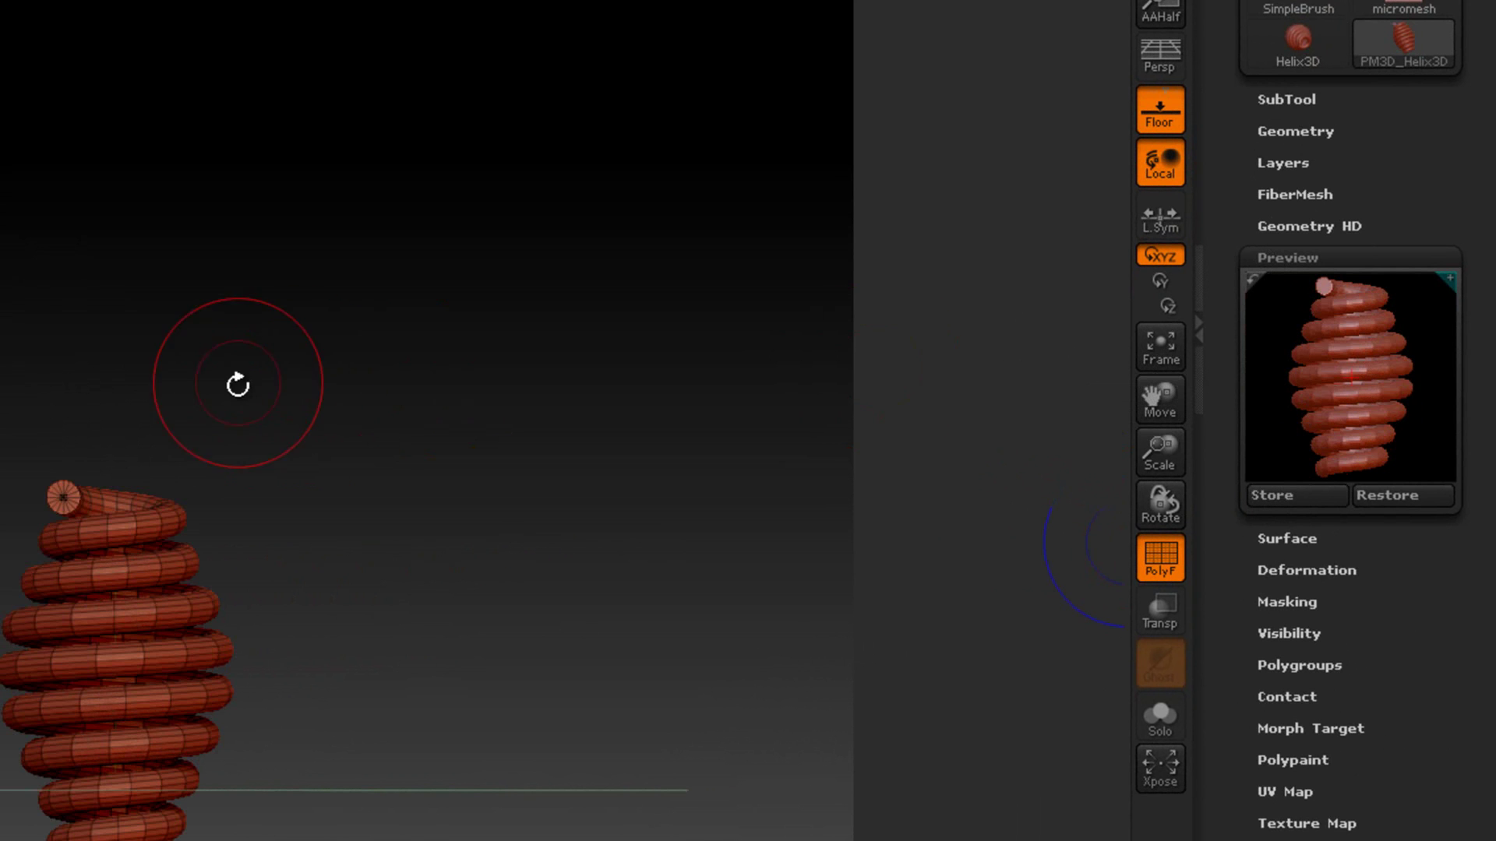
- Collapse the open Tool subpalettes and switch back to the micromesh boxes tool
{"action": "left_click", "coordinate": [1342, 569]}
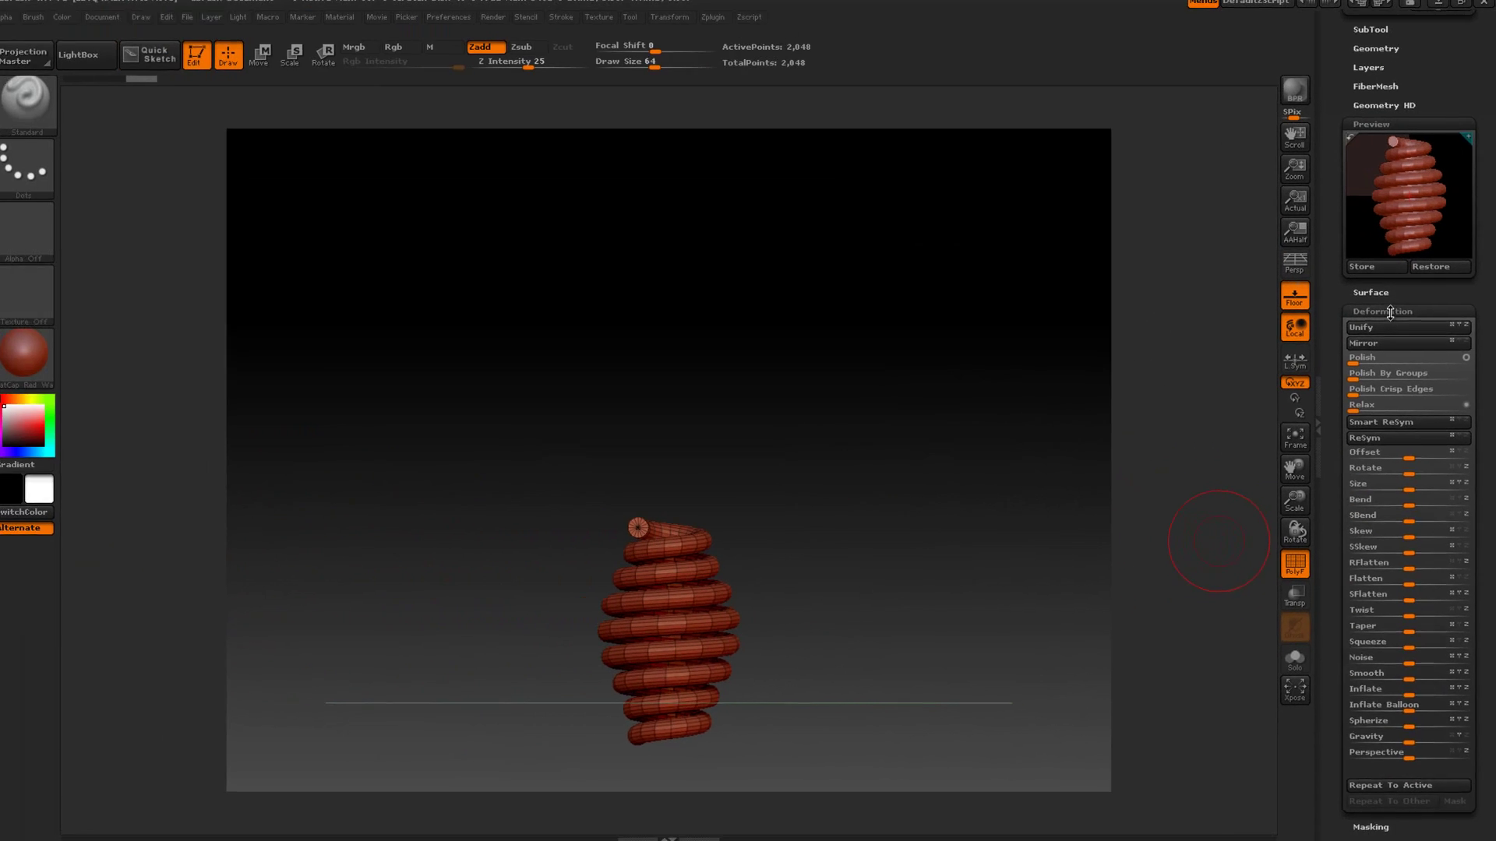
{"action": "left_click", "coordinate": [1390, 312]}
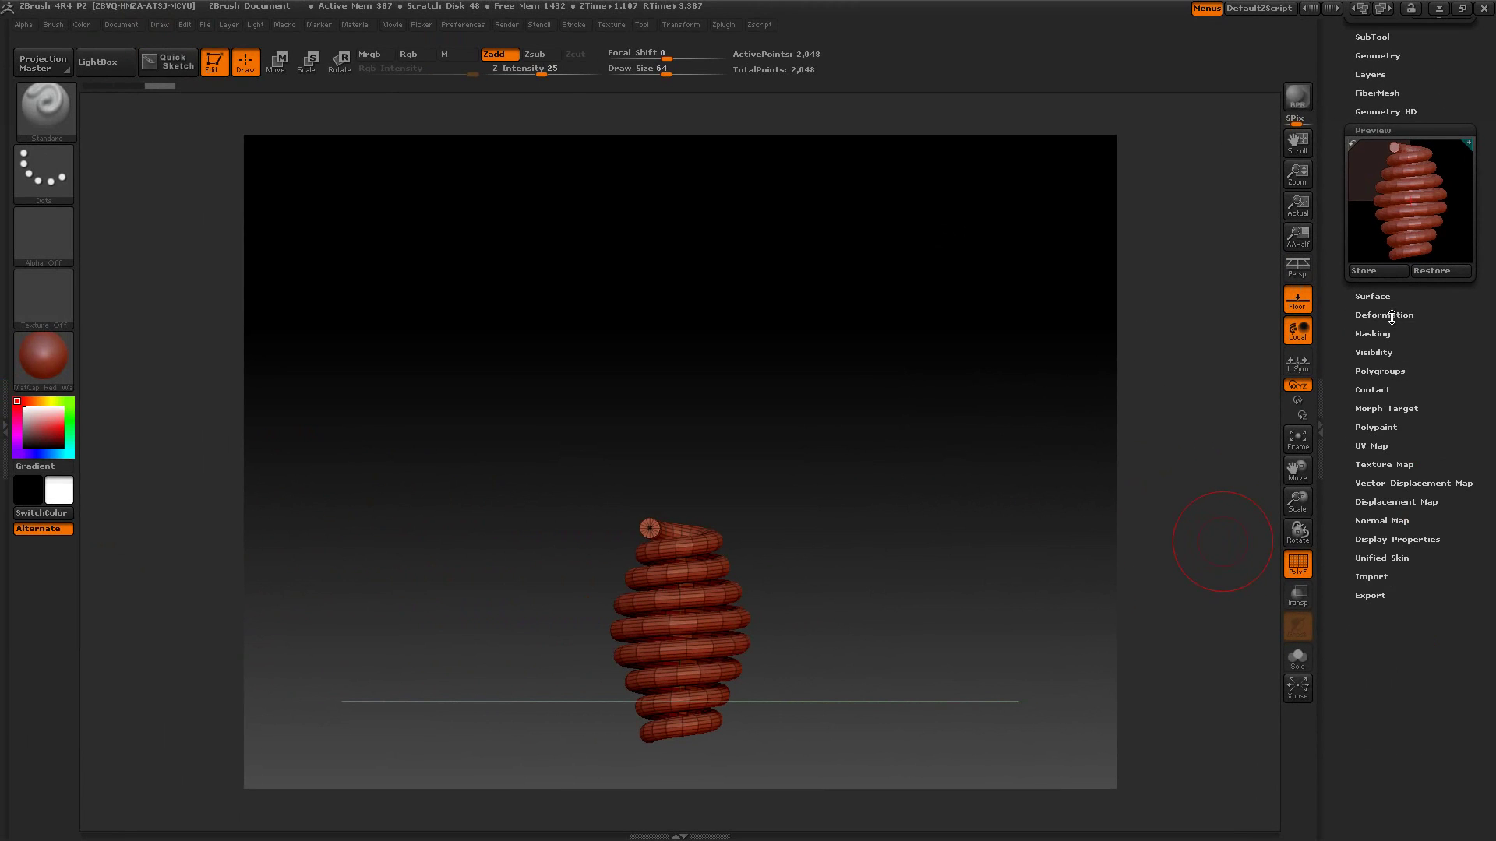
{"action": "left_click", "coordinate": [1375, 131]}
{"action": "scroll", "coordinate": [1352, 288], "scroll_direction": "up", "scroll_amount": 5}
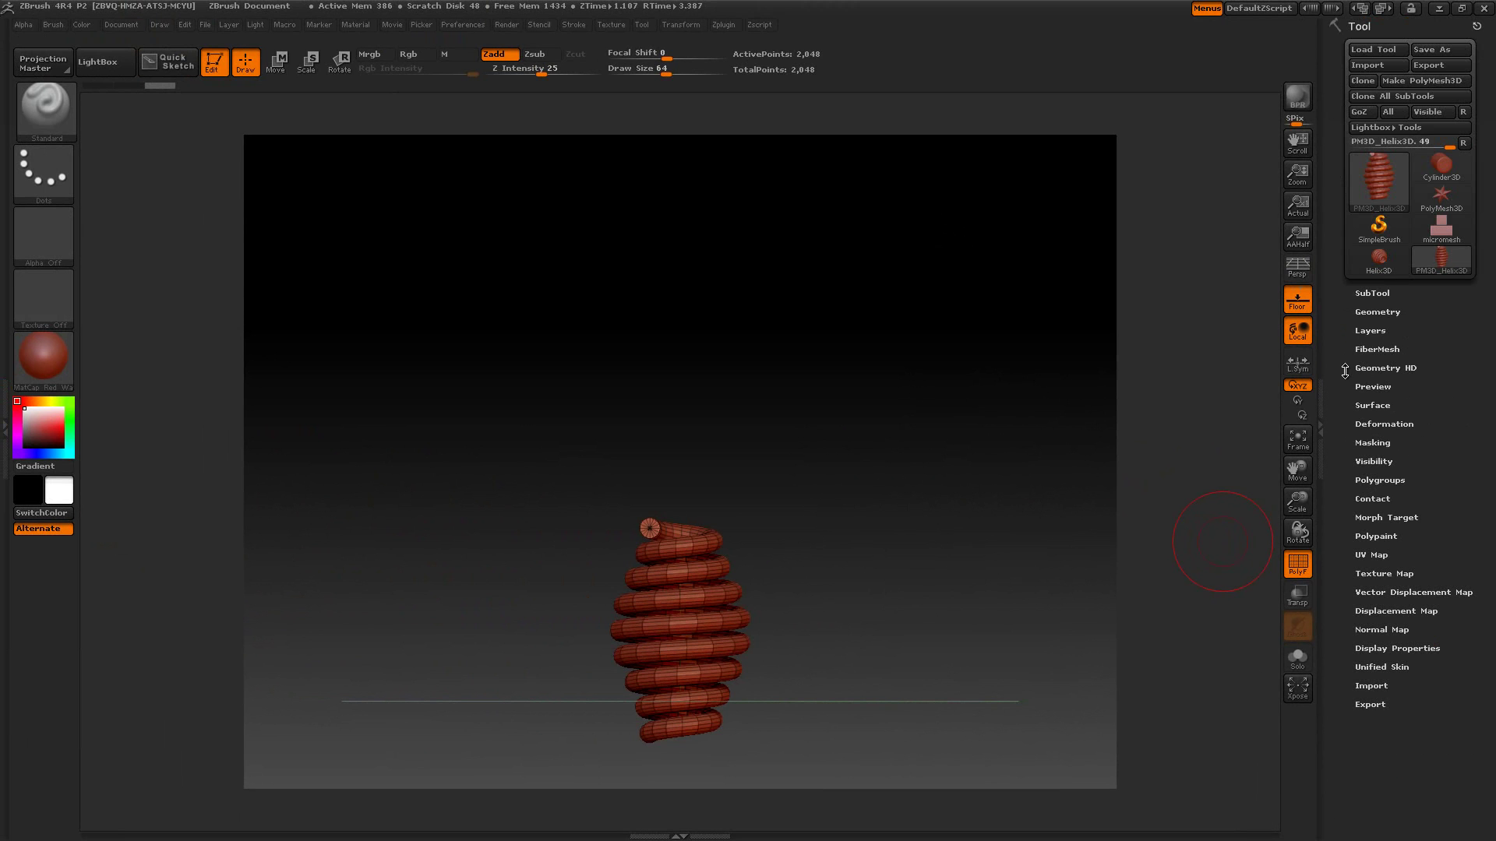
{"action": "left_click", "coordinate": [1436, 230]}
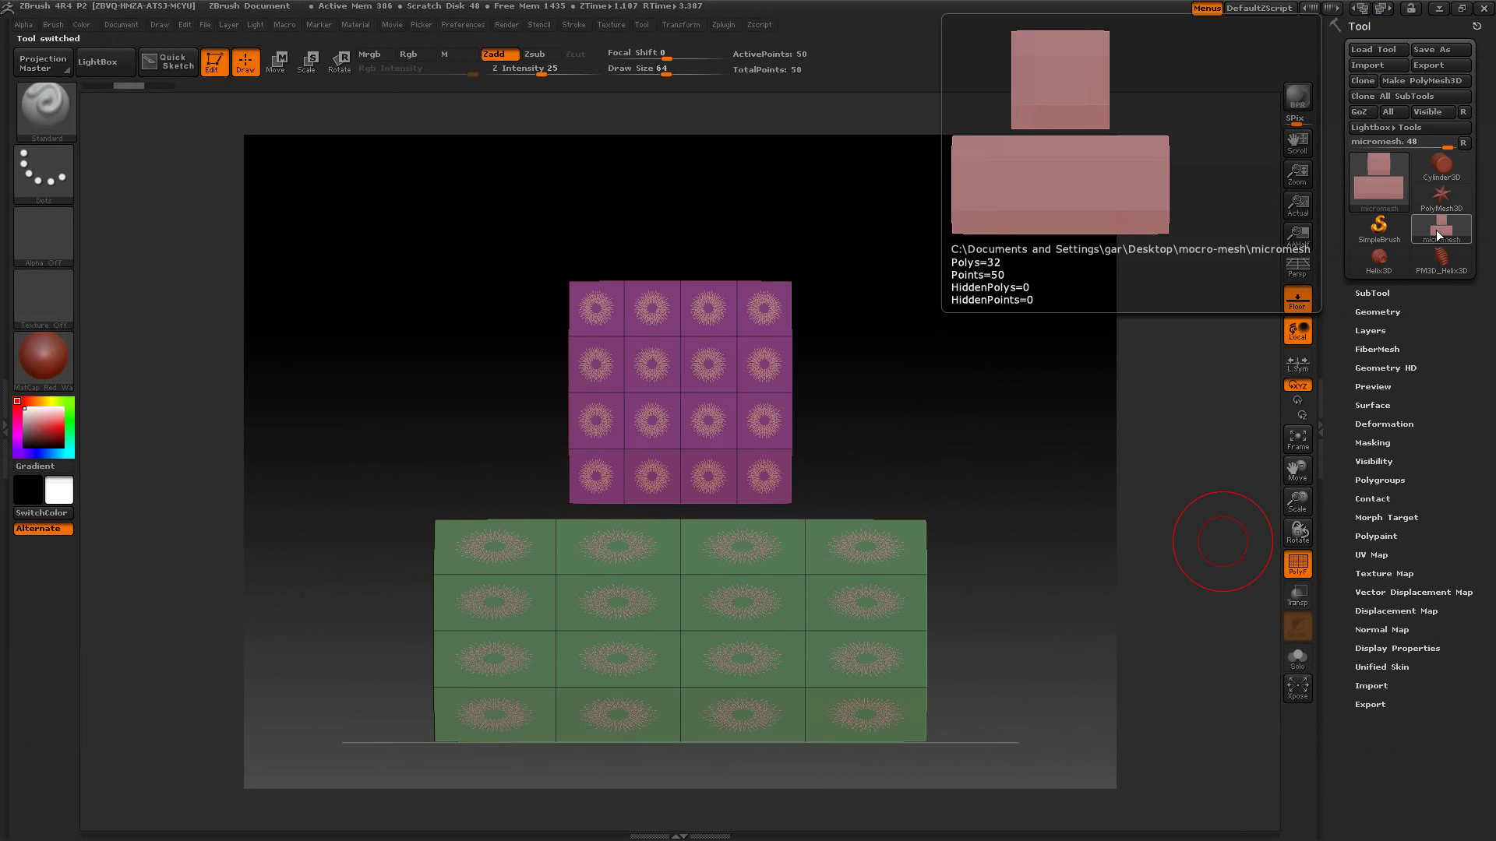
- Assign PM3D_Helix3D as the boxes' MicroMesh and BPR-render the sideways coils
{"action": "left_click", "coordinate": [1364, 309]}
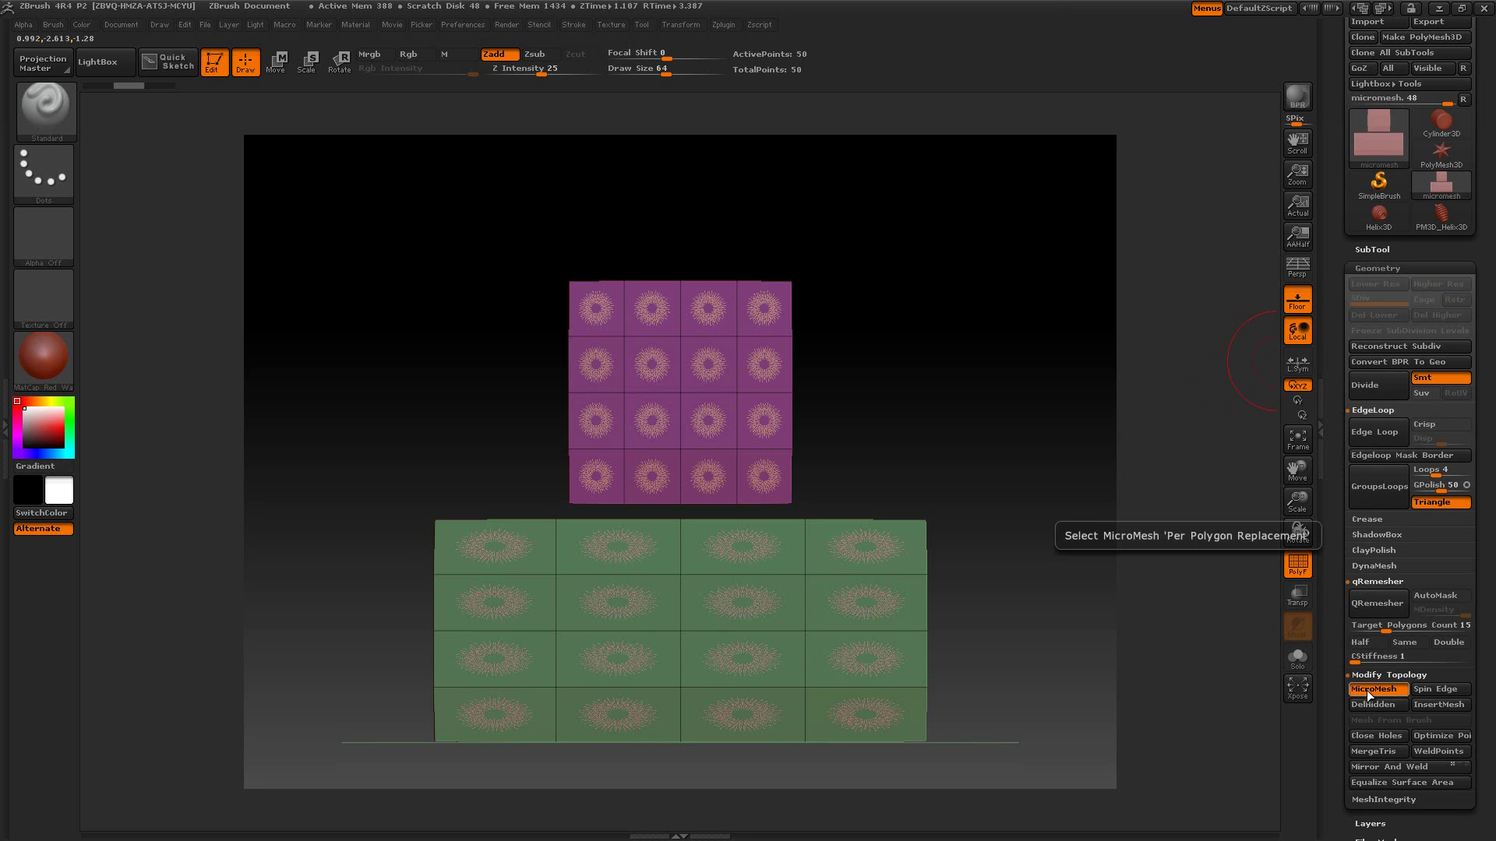
{"action": "left_click", "coordinate": [1373, 689]}
{"action": "left_click", "coordinate": [1373, 690]}
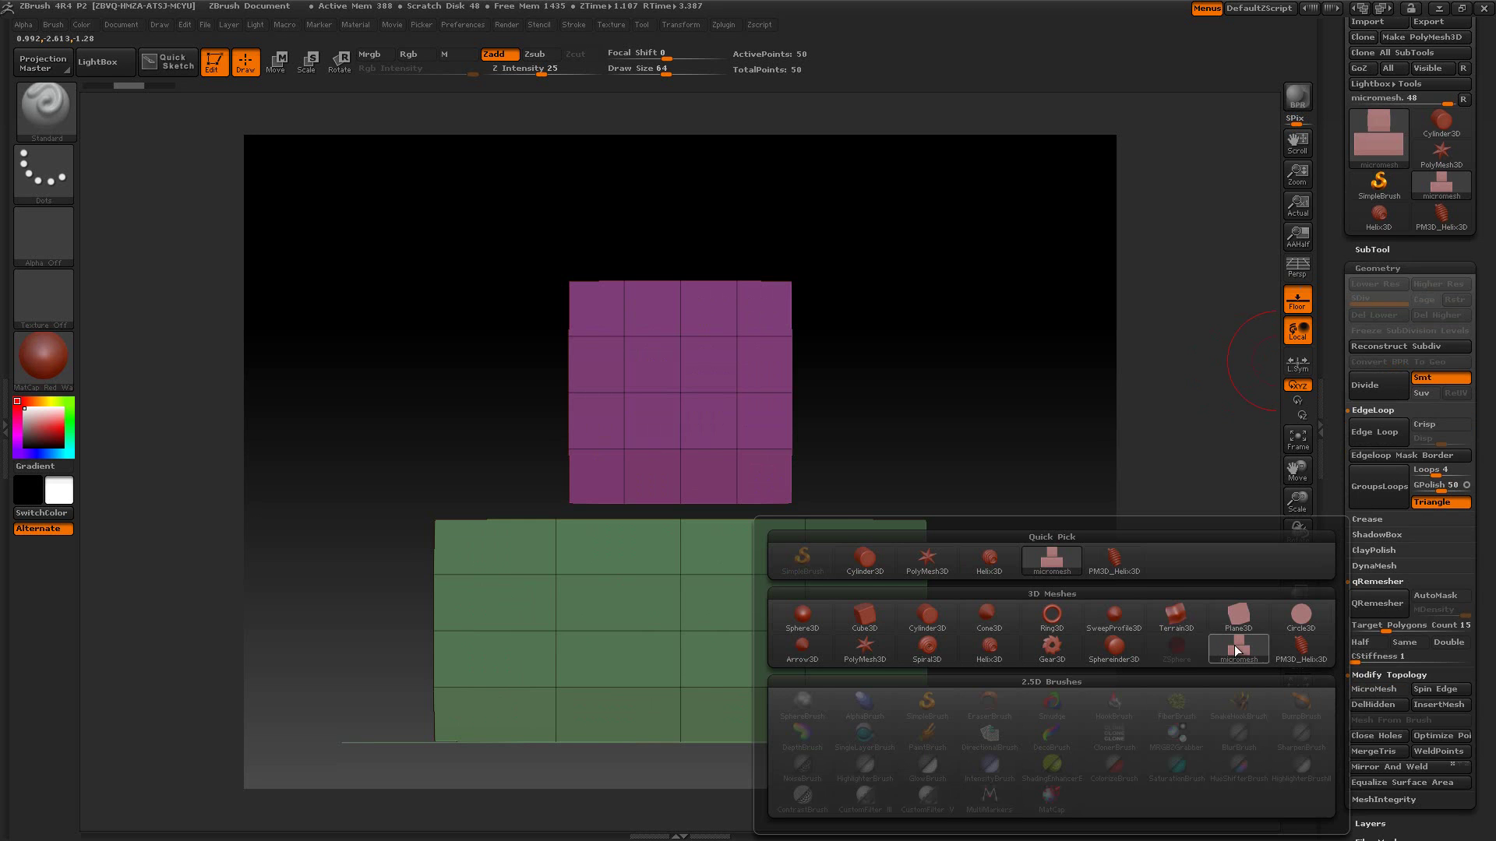
{"action": "left_click", "coordinate": [1113, 561]}
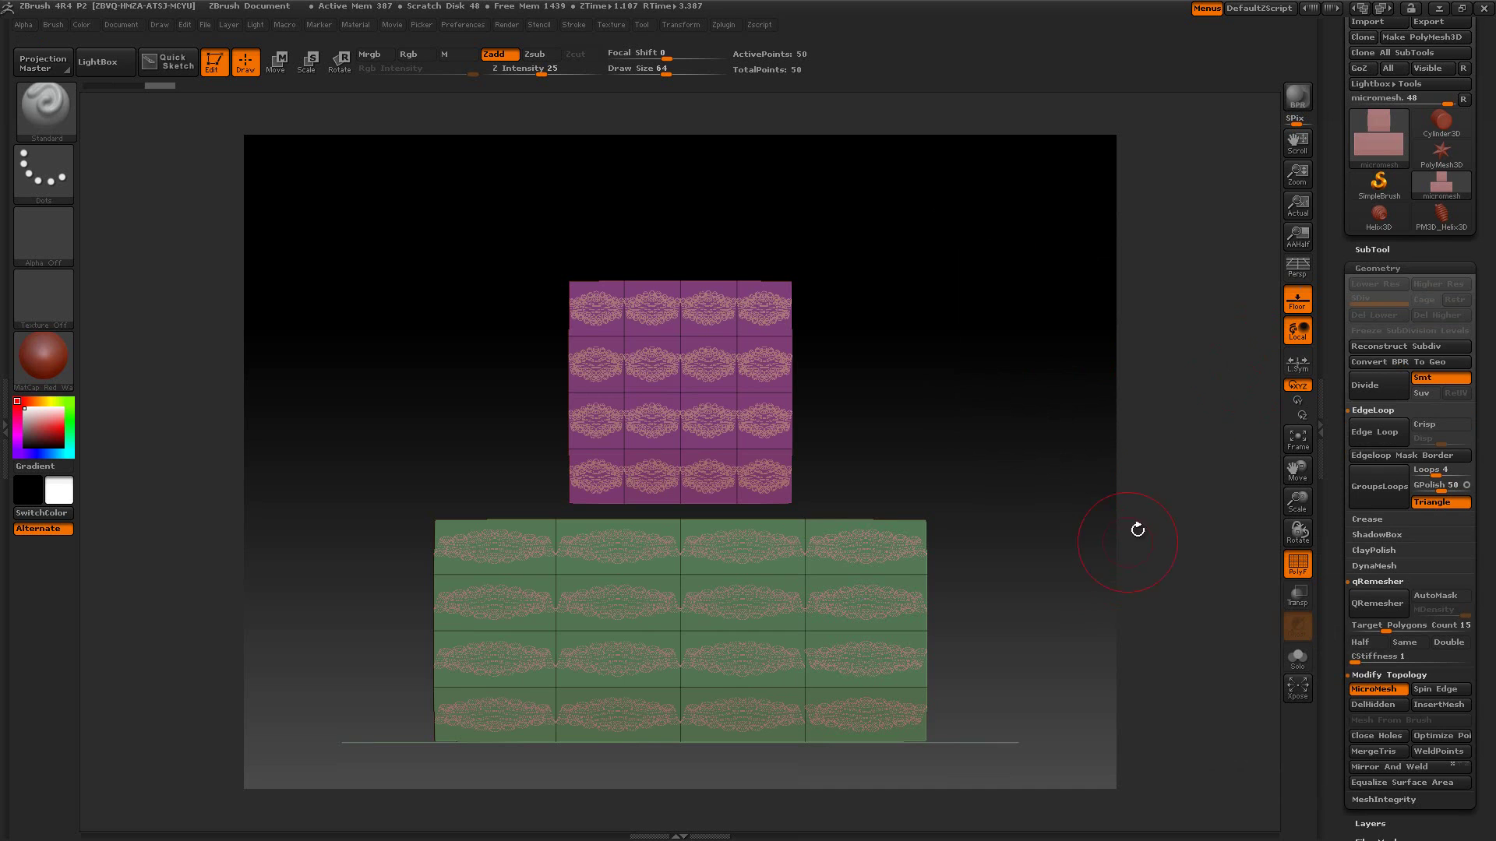
{"action": "left_click", "coordinate": [1297, 102]}
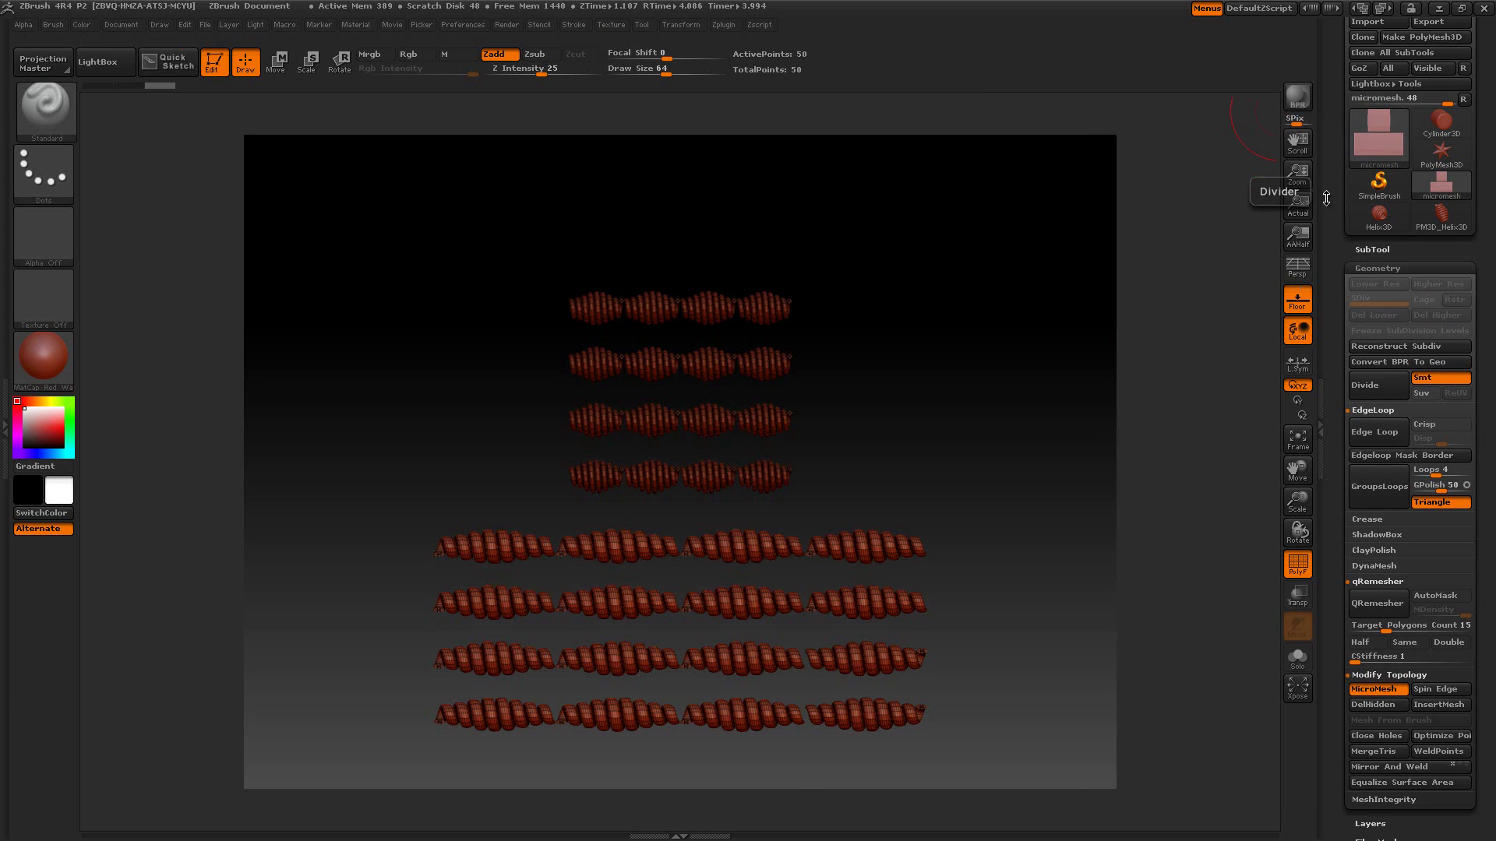
- Convert the rendered helix tiles to real geometry and orbit with PolyF off to inspect them
{"action": "left_click", "coordinate": [1363, 361]}
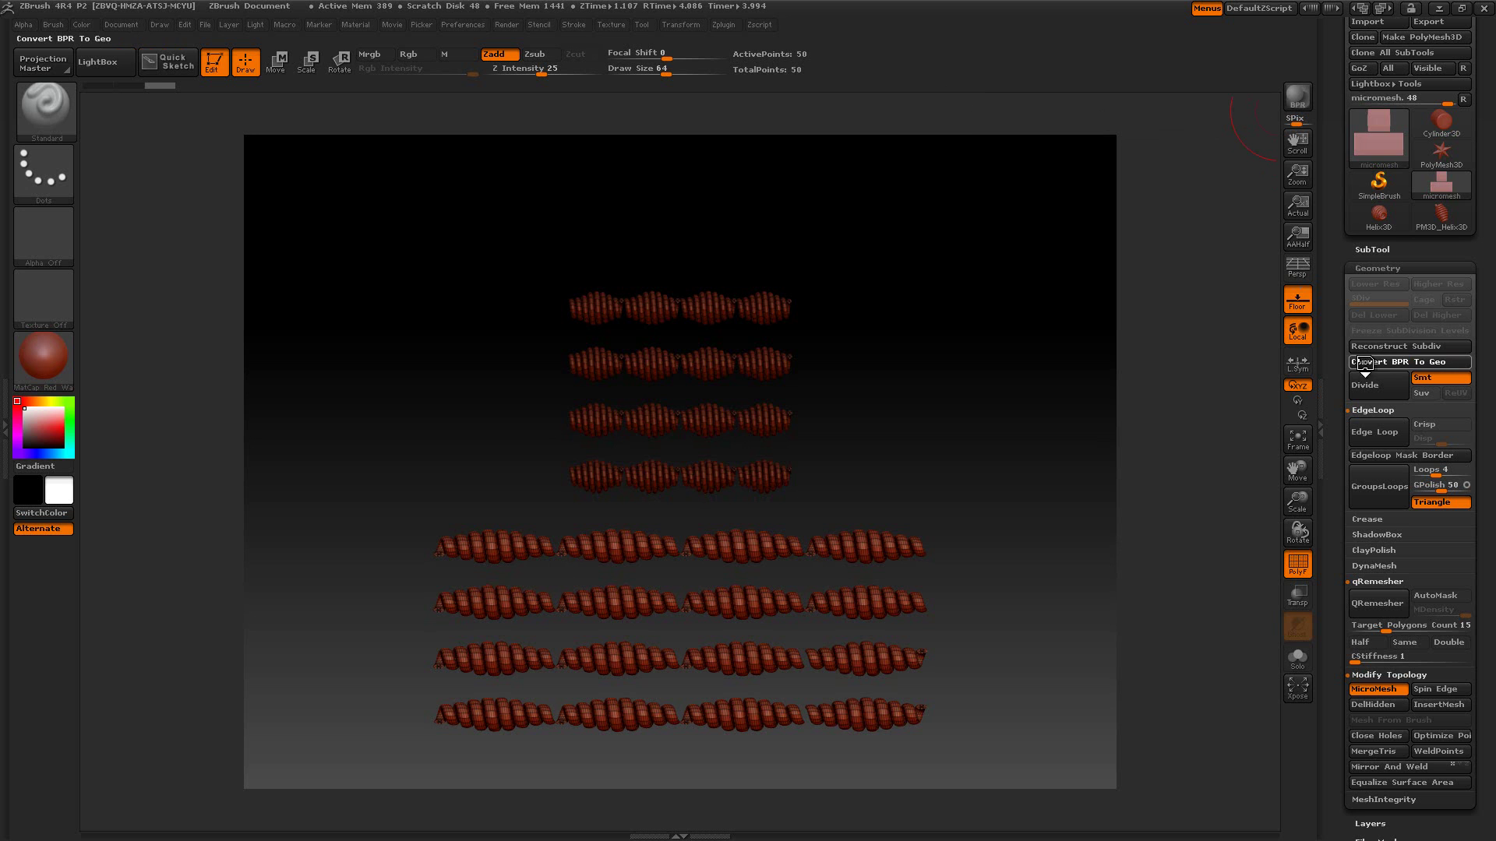
{"action": "left_click", "coordinate": [1297, 564]}
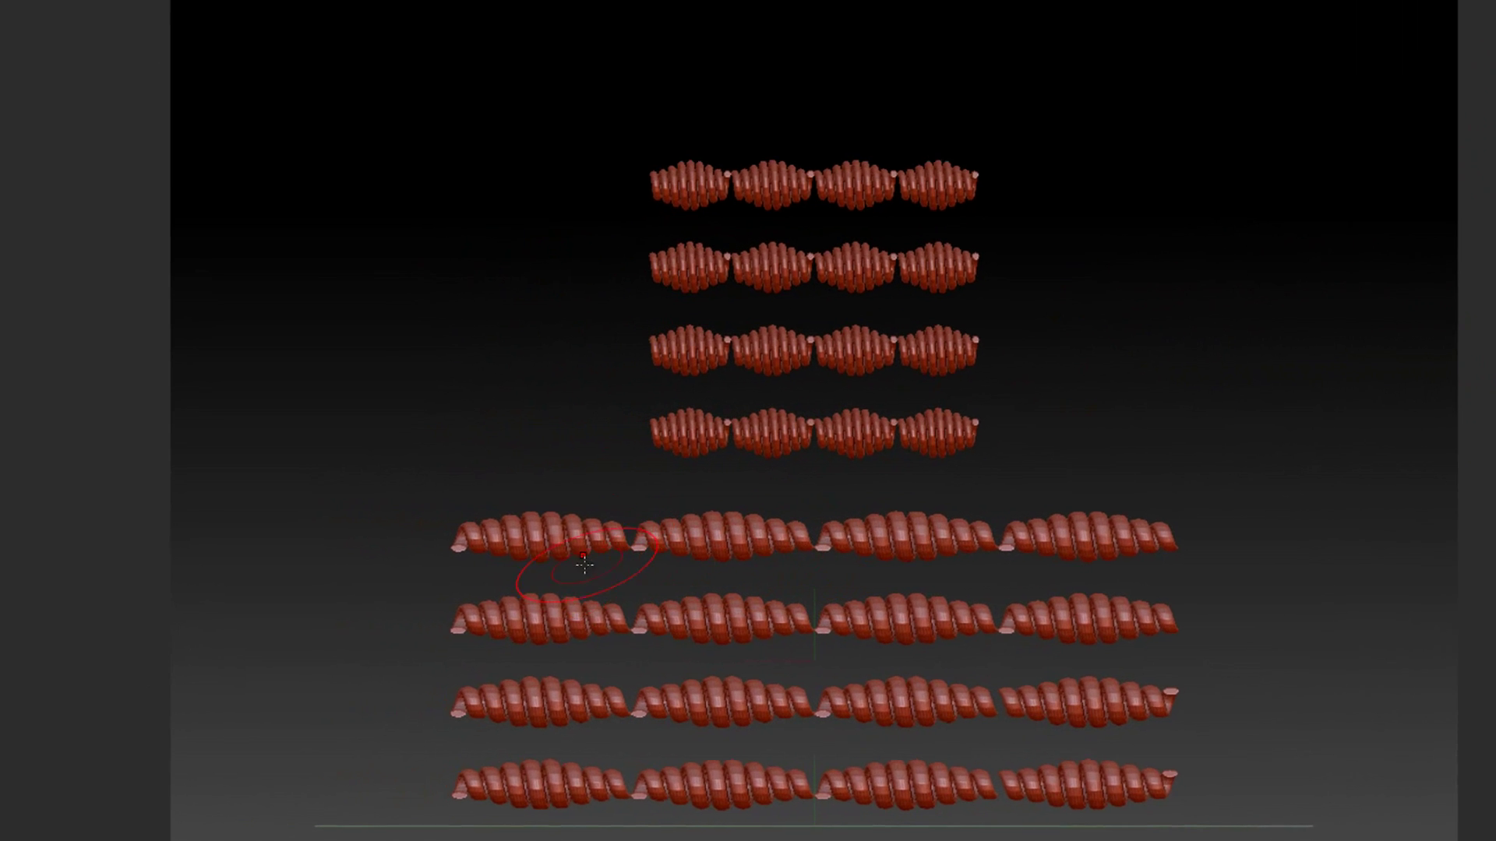
{"action": "left_click_drag", "start_coordinate": [1140, 198], "coordinate": [1248, 308]}
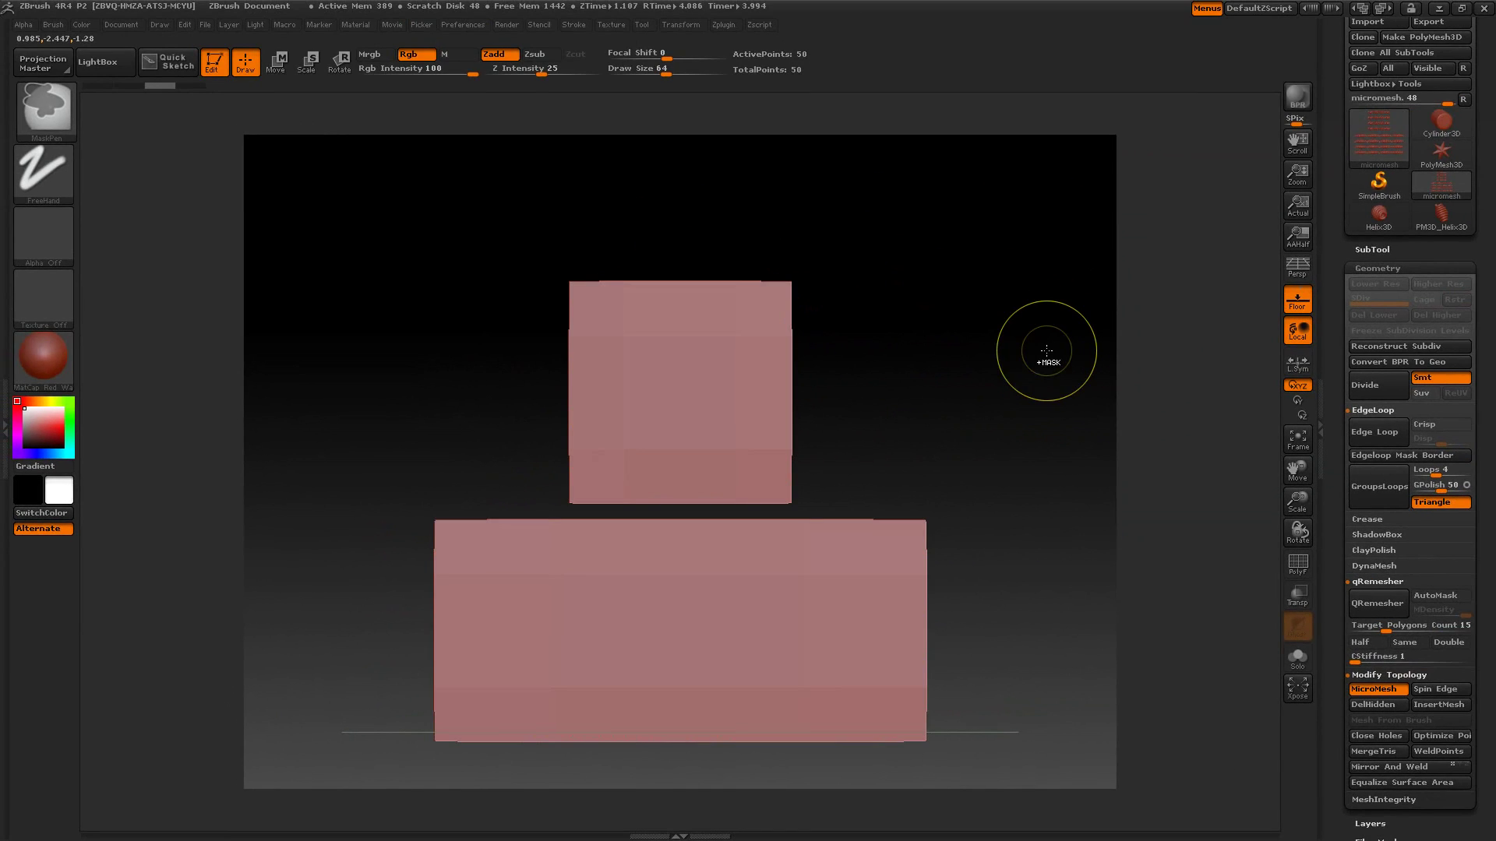
- Spin the edges of the green block's right-end polygons, then preview the micromesh with BPR
{"action": "left_click", "coordinate": [1297, 564]}
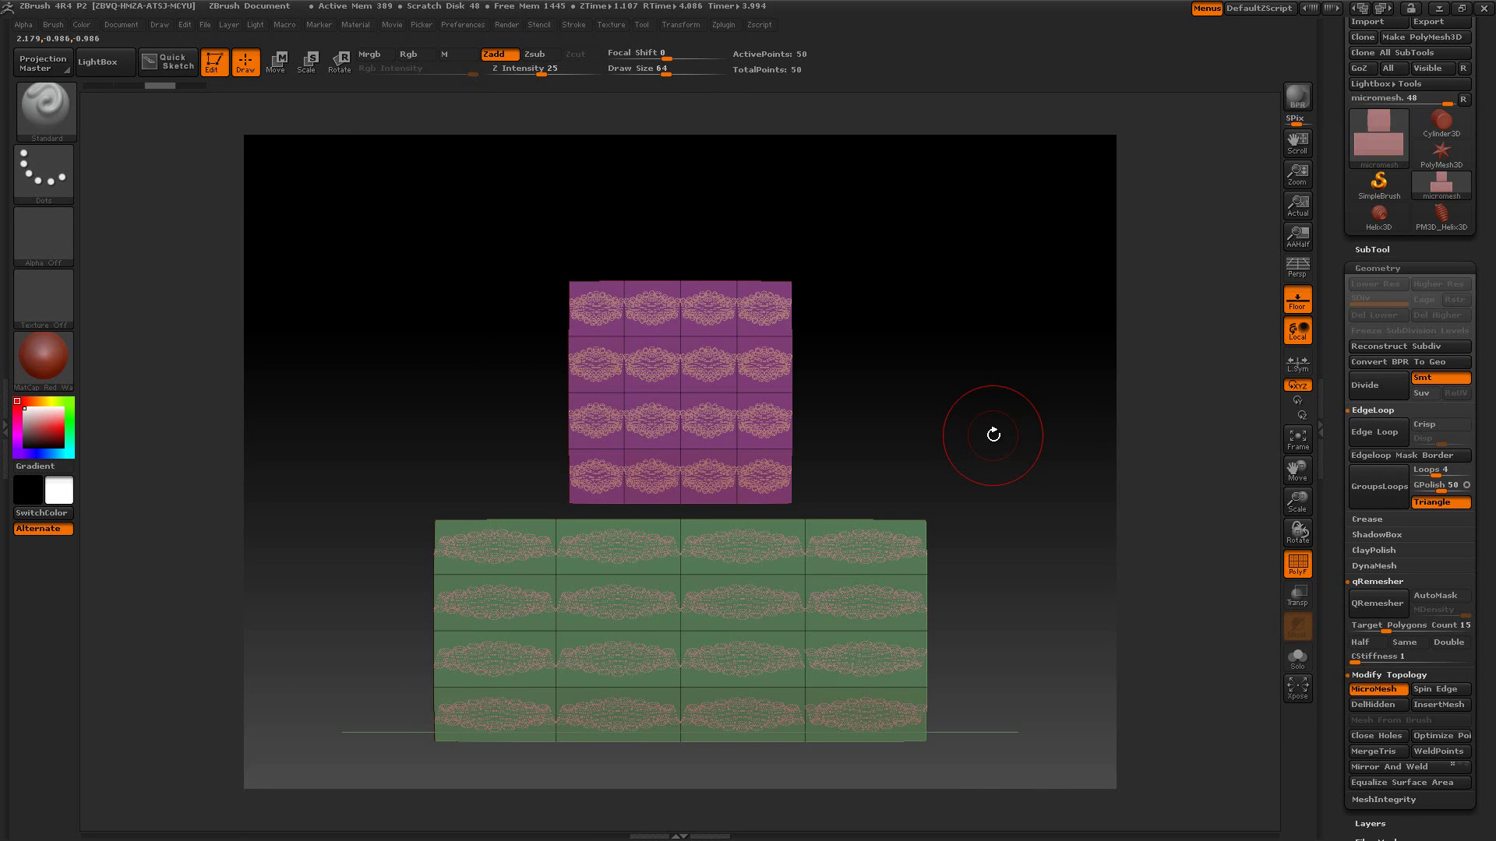
{"action": "mouse_move", "coordinate": [988, 439]}
{"action": "left_mouse_down", "text": "ctrl+shift"}
{"action": "mouse_move", "coordinate": [808, 634]}
{"action": "mouse_move", "coordinate": [795, 667]}
{"action": "left_mouse_up", "text": "ctrl+shift"}
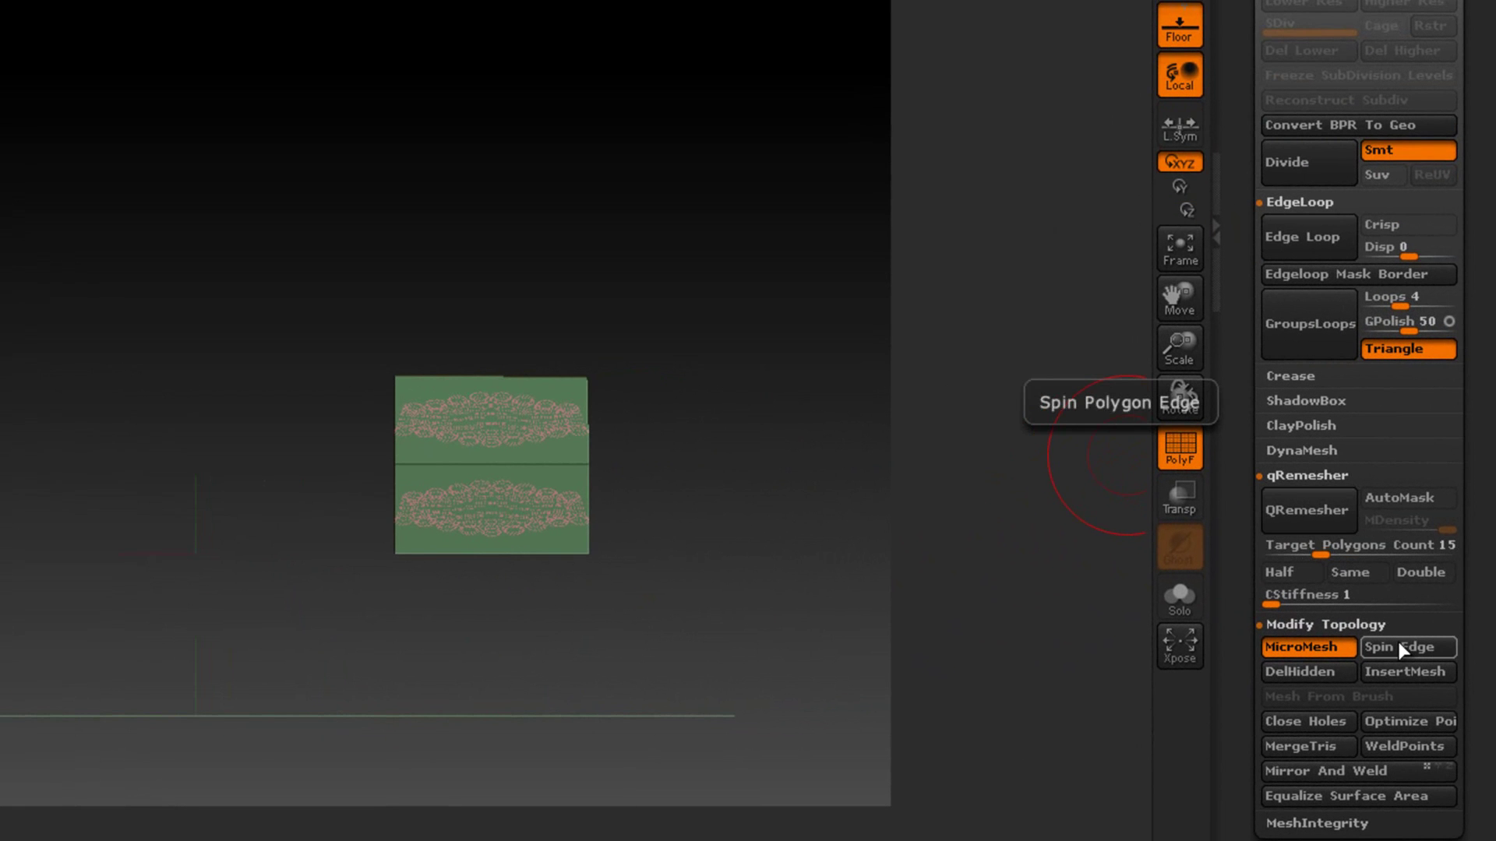
{"action": "left_click", "coordinate": [1399, 647]}
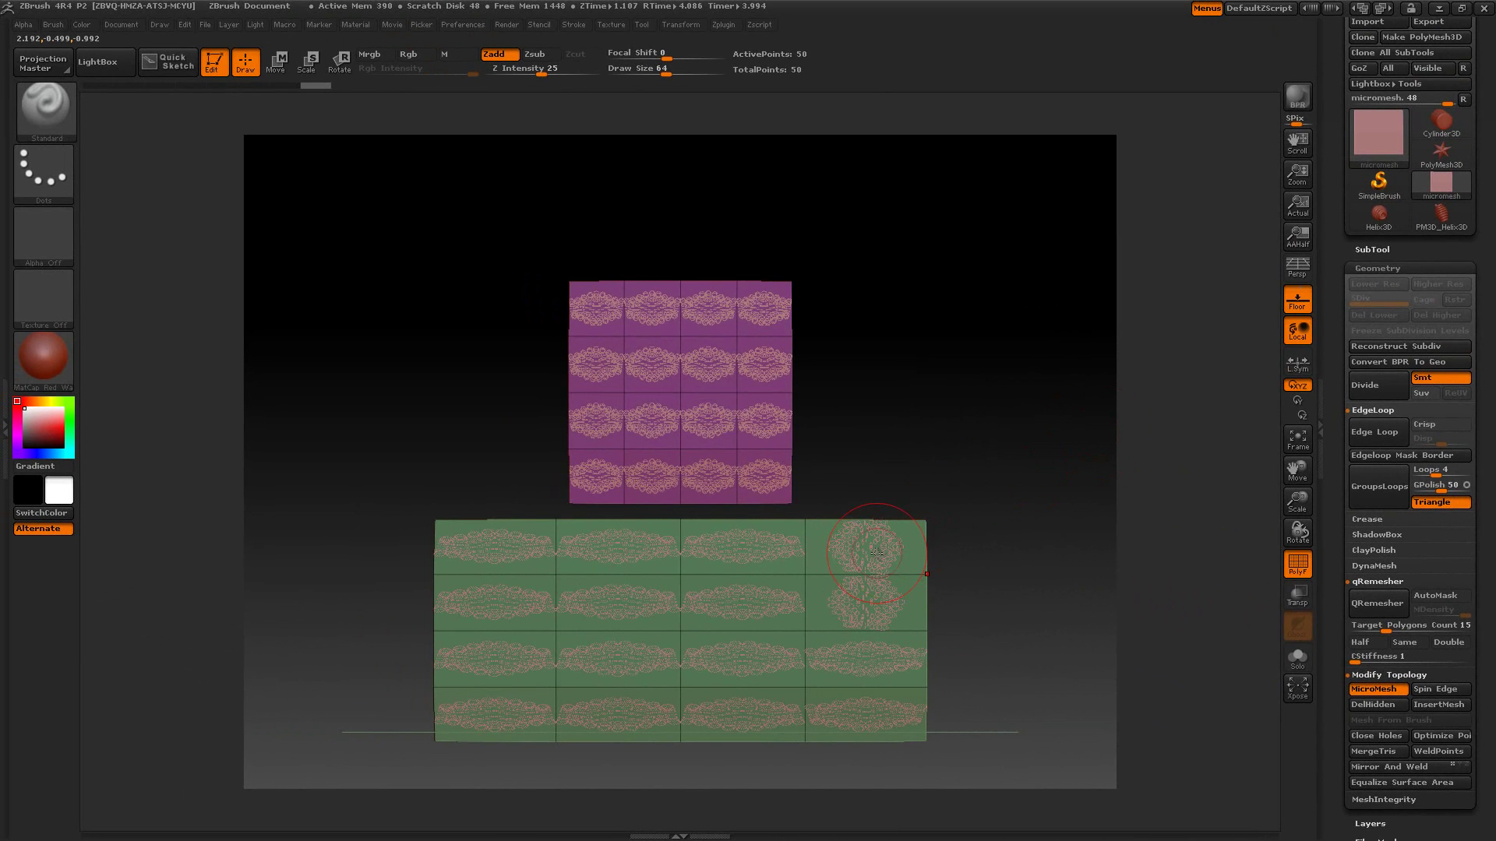
{"action": "left_click", "coordinate": [1286, 99]}
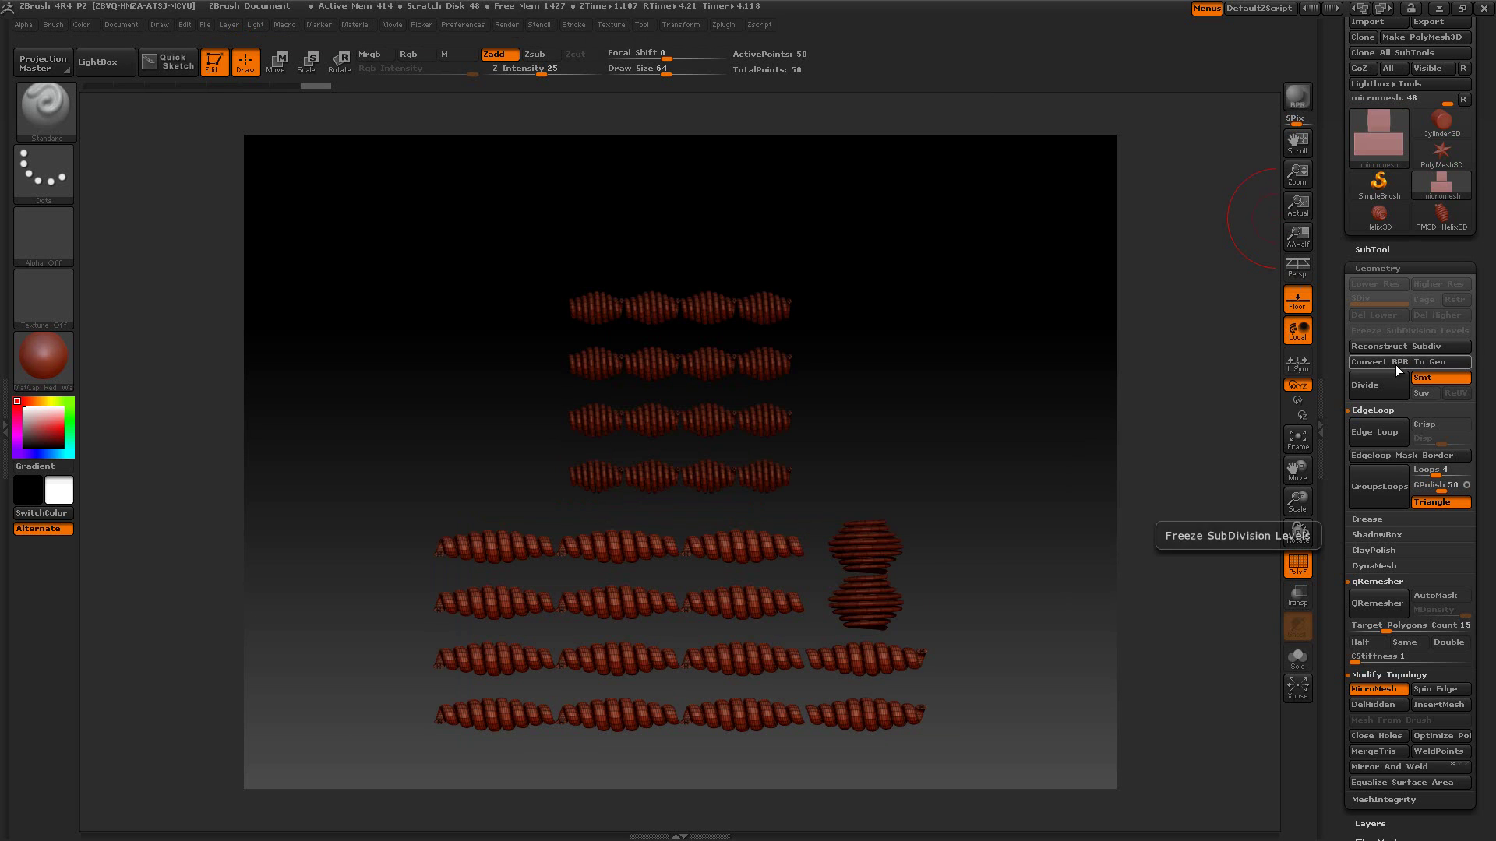
{"action": "left_click", "coordinate": [1395, 363]}
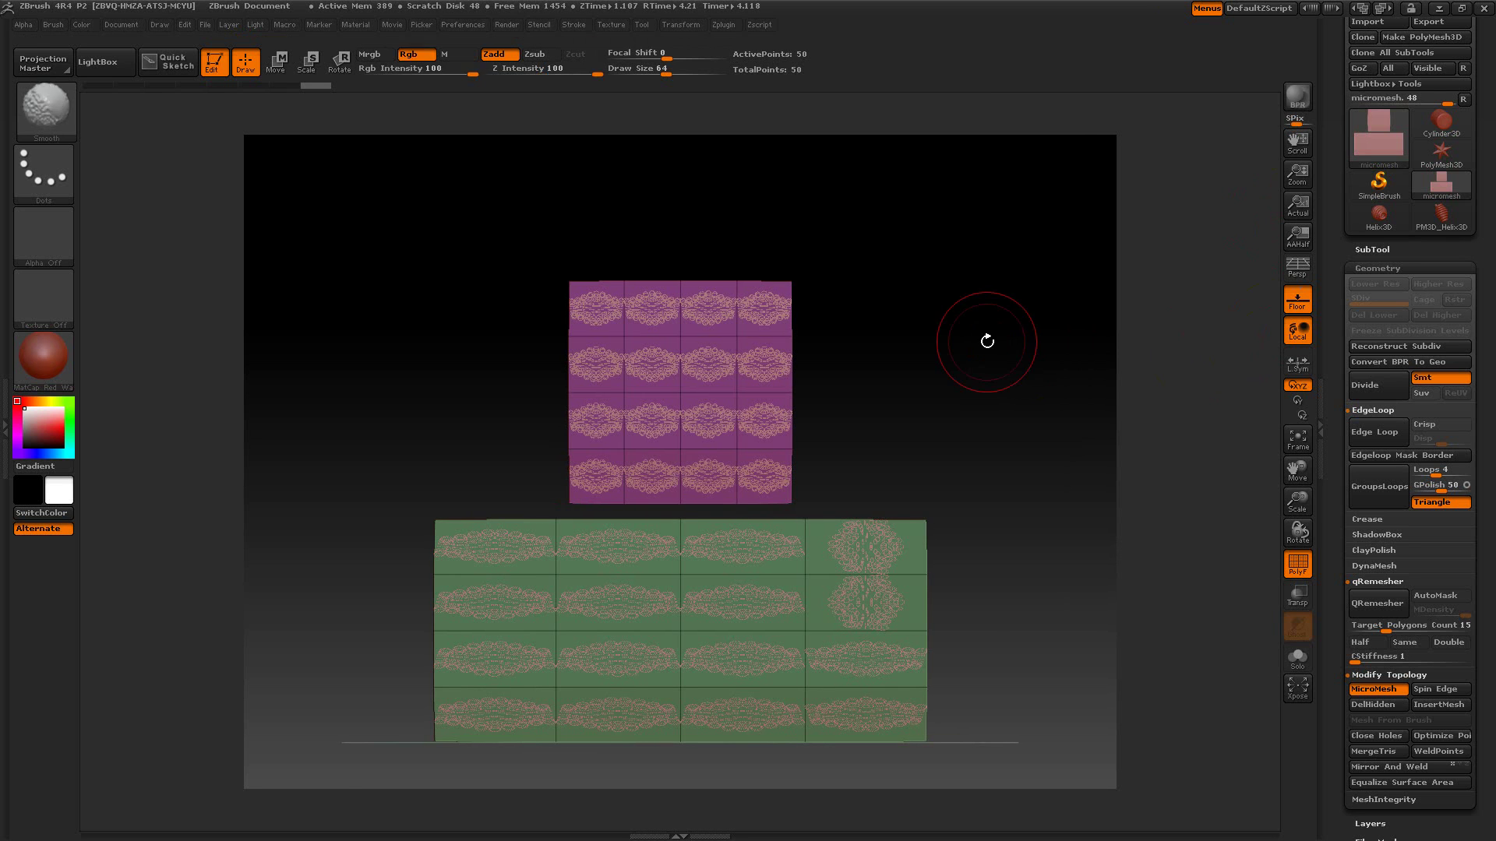
{"action": "mouse_move", "coordinate": [1435, 220]}
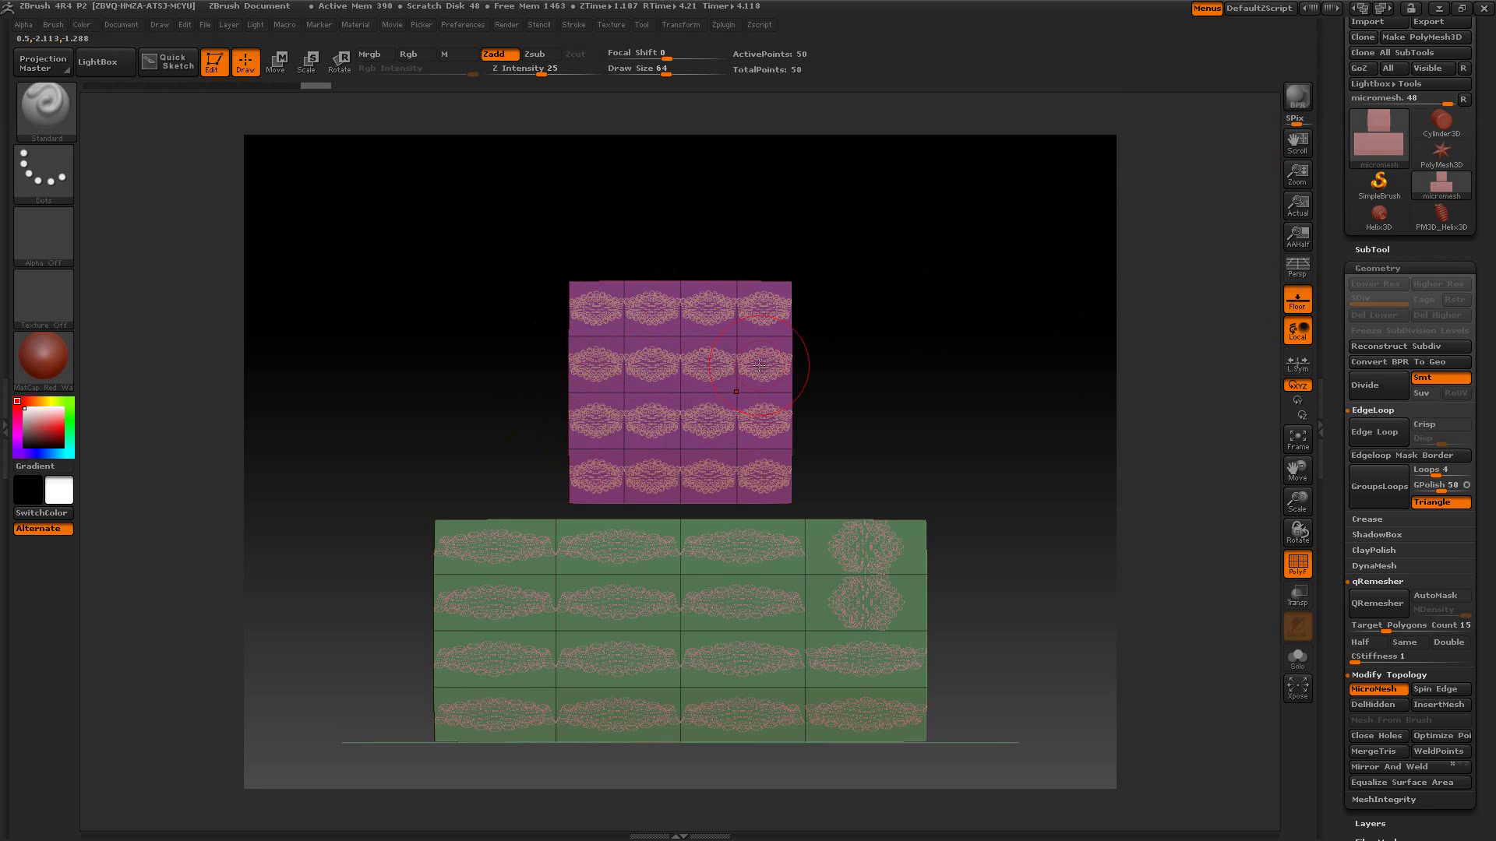
- Convert the BPR micromesh coils into real geometry and hide the PolyF wireframe to inspect
{"action": "left_click", "coordinate": [1297, 93]}
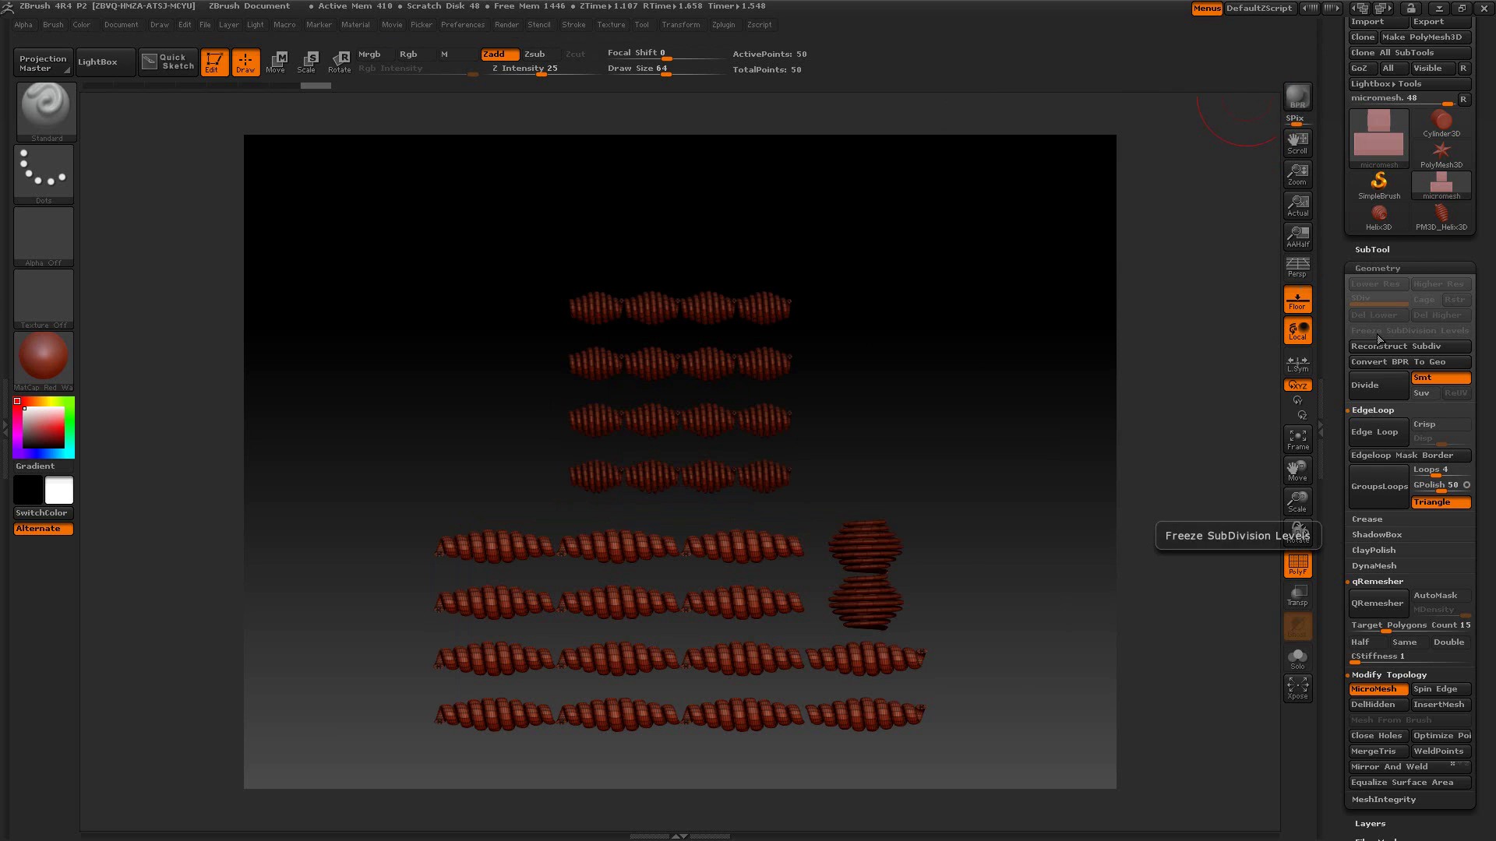
{"action": "left_click", "coordinate": [1380, 361]}
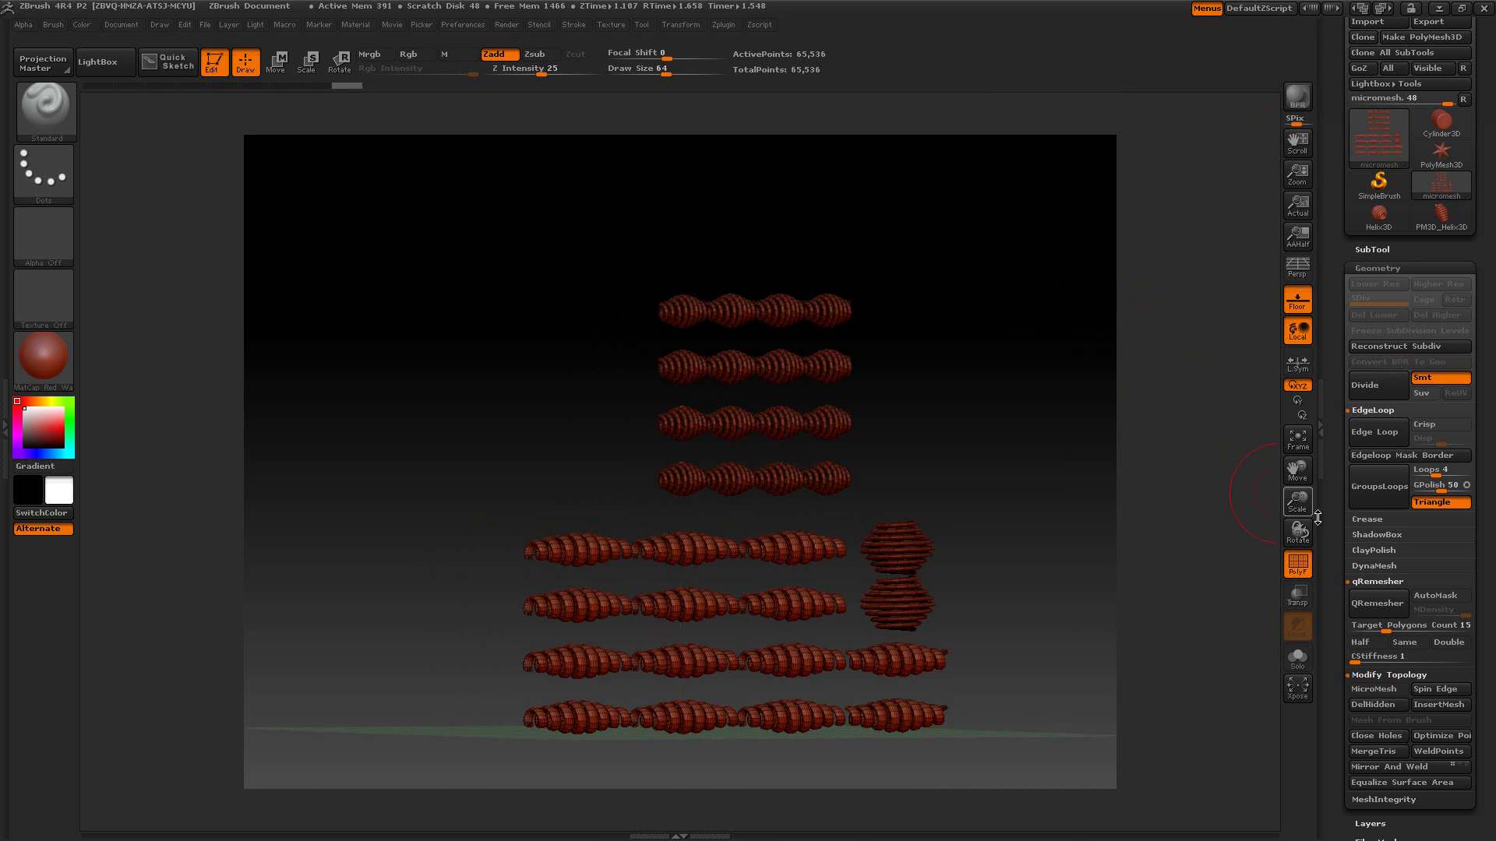
{"action": "left_click", "coordinate": [1297, 562]}
{"action": "left_click_drag", "start_coordinate": [1127, 439], "coordinate": [1065, 405]}
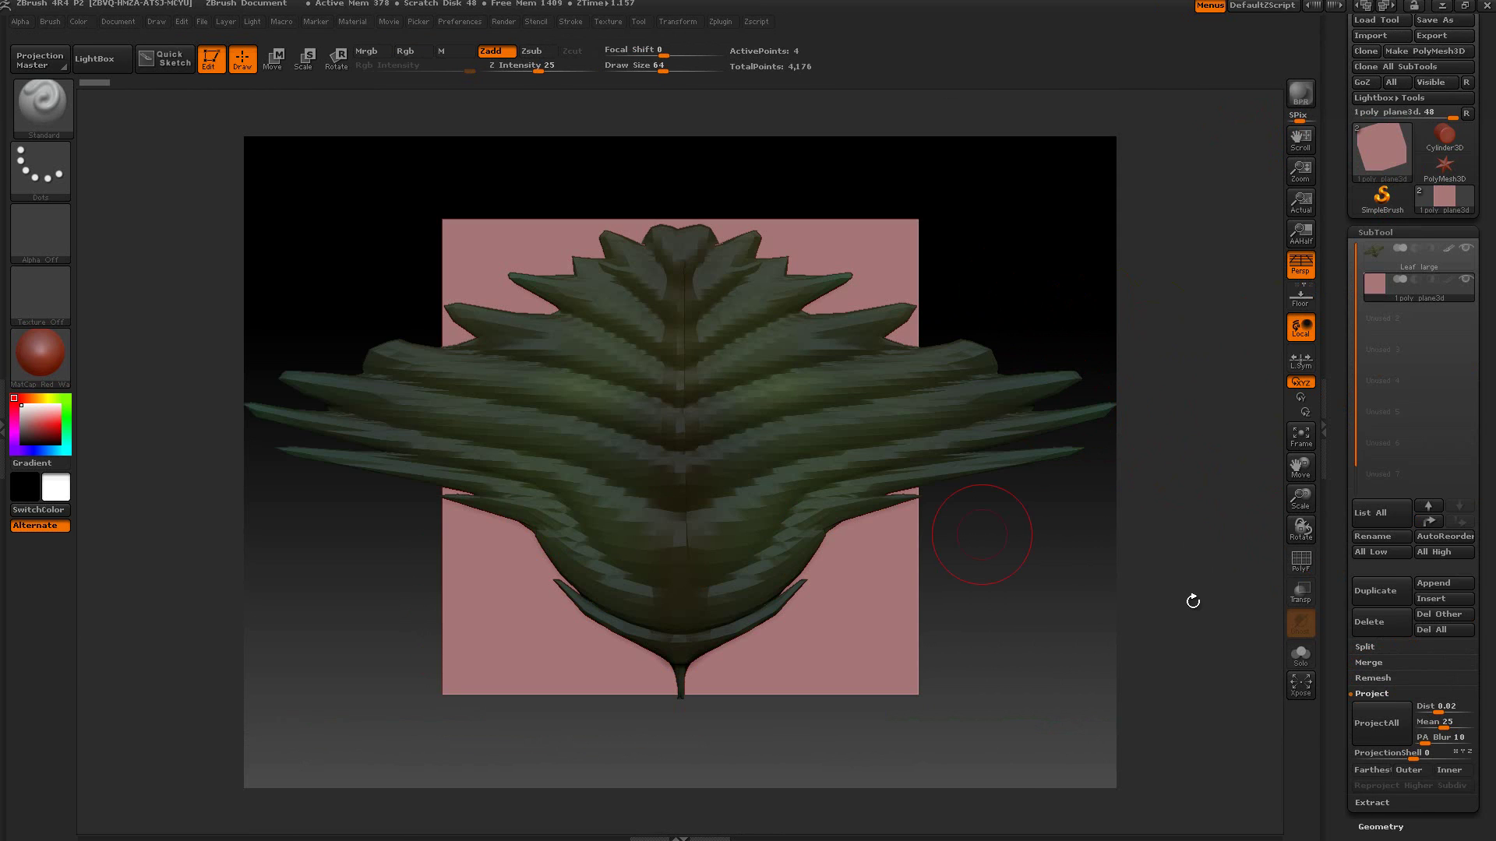
- Select the Leaf large subtool and clone it as a standalone tool
{"action": "mouse_move", "coordinate": [1391, 252]}
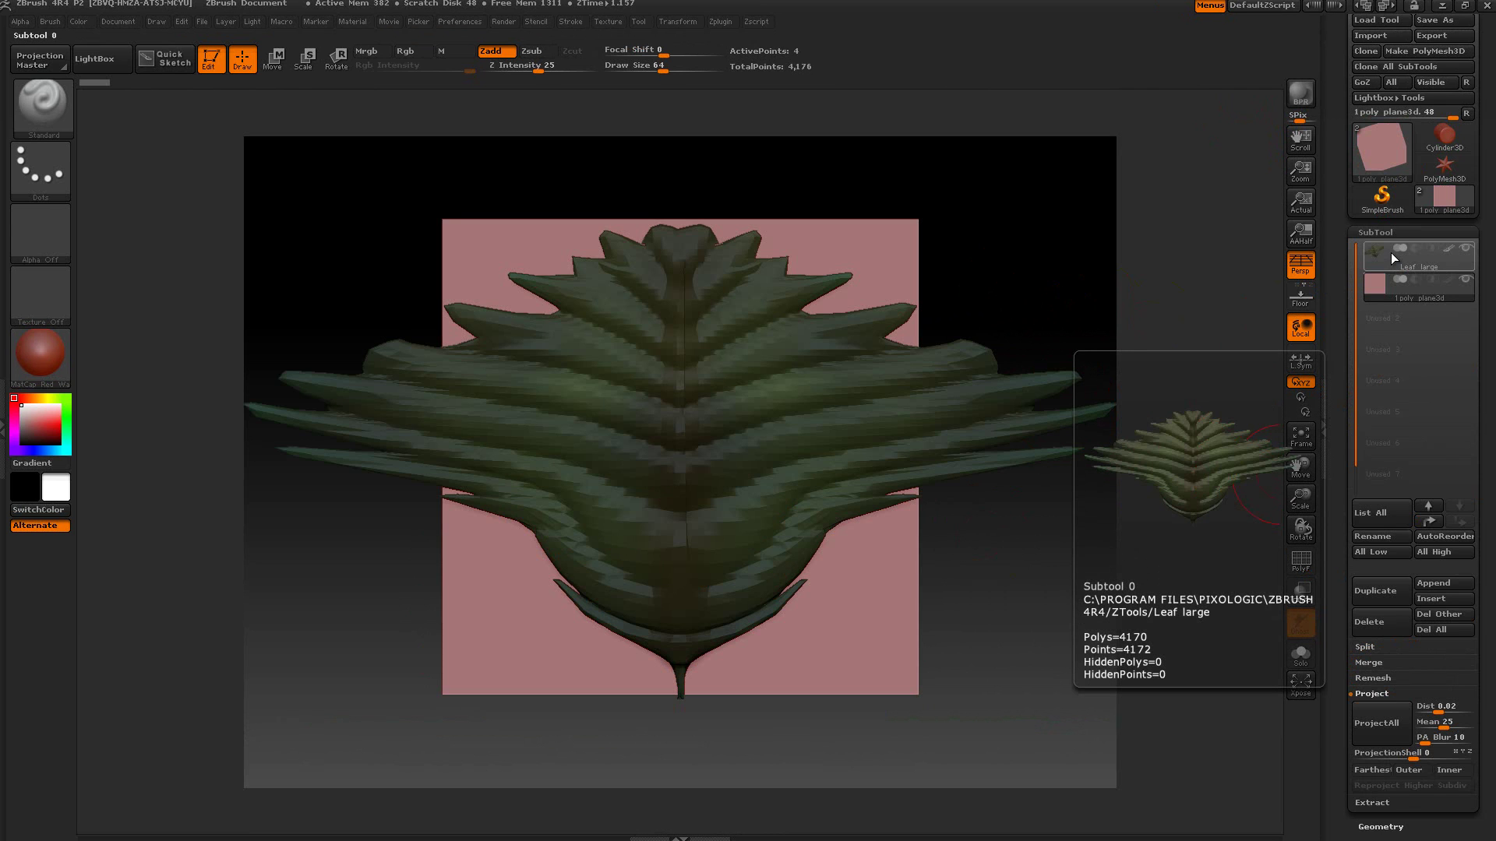
{"action": "left_click", "coordinate": [1380, 292]}
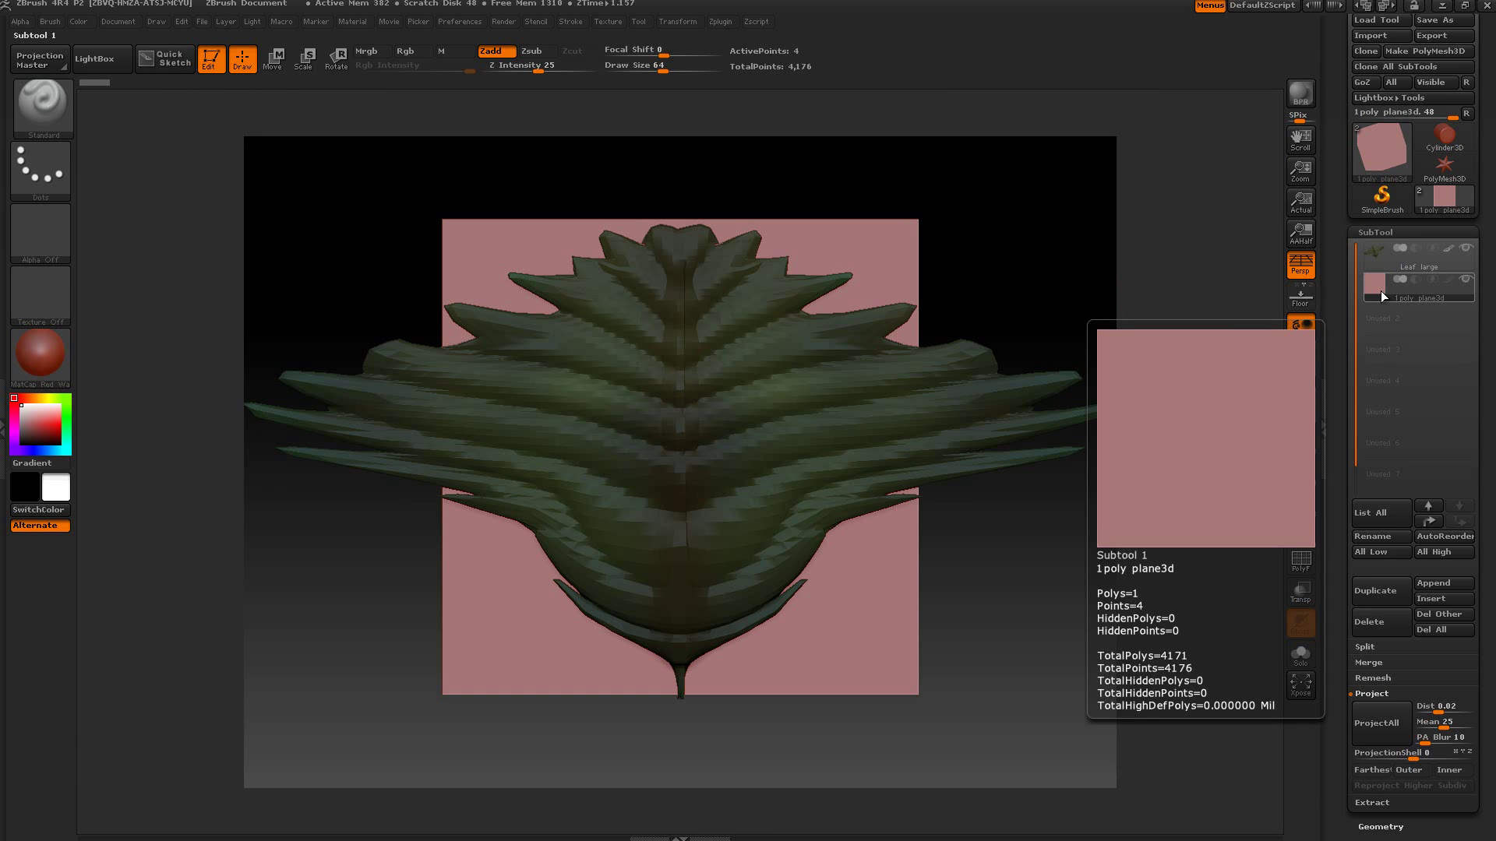
{"action": "left_click", "coordinate": [1382, 267]}
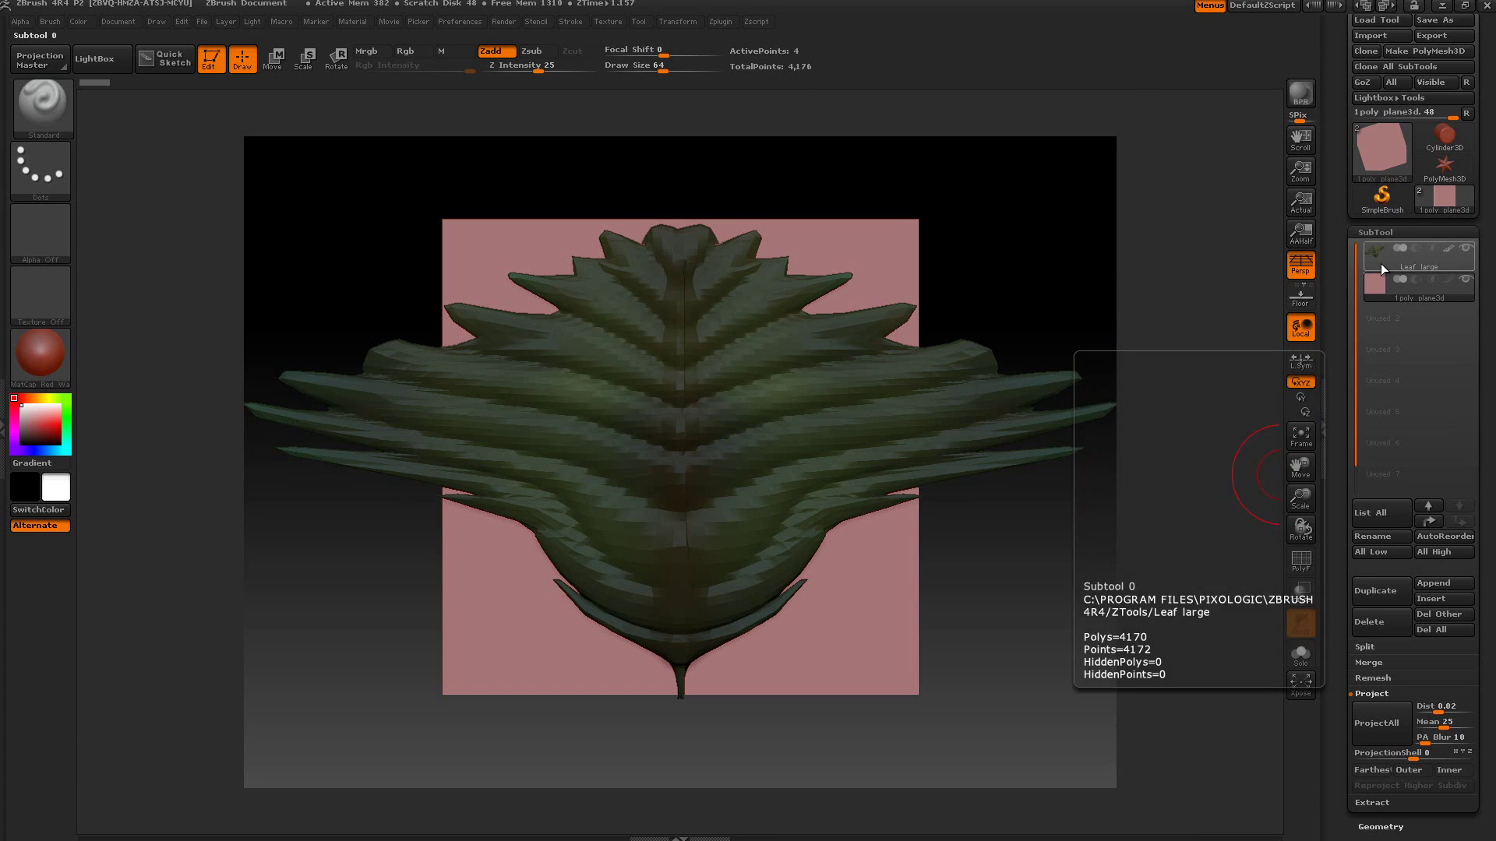
{"action": "left_click", "coordinate": [1364, 52]}
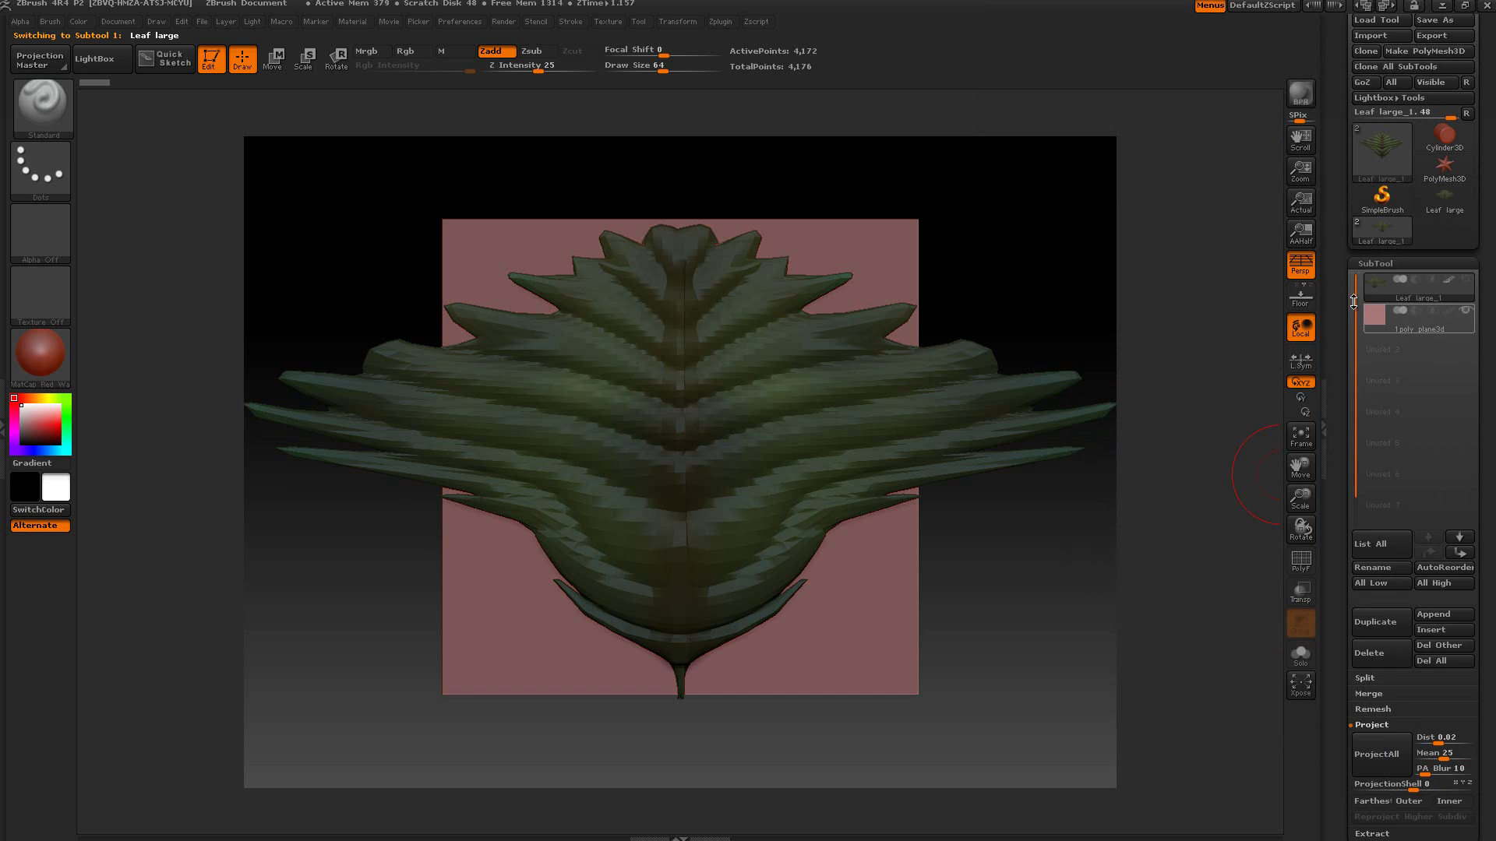
- Delete the Leaf large subtool after confirming, leaving only the pink plane
{"action": "left_click_drag", "start_coordinate": [1338, 301], "coordinate": [1339, 86]}
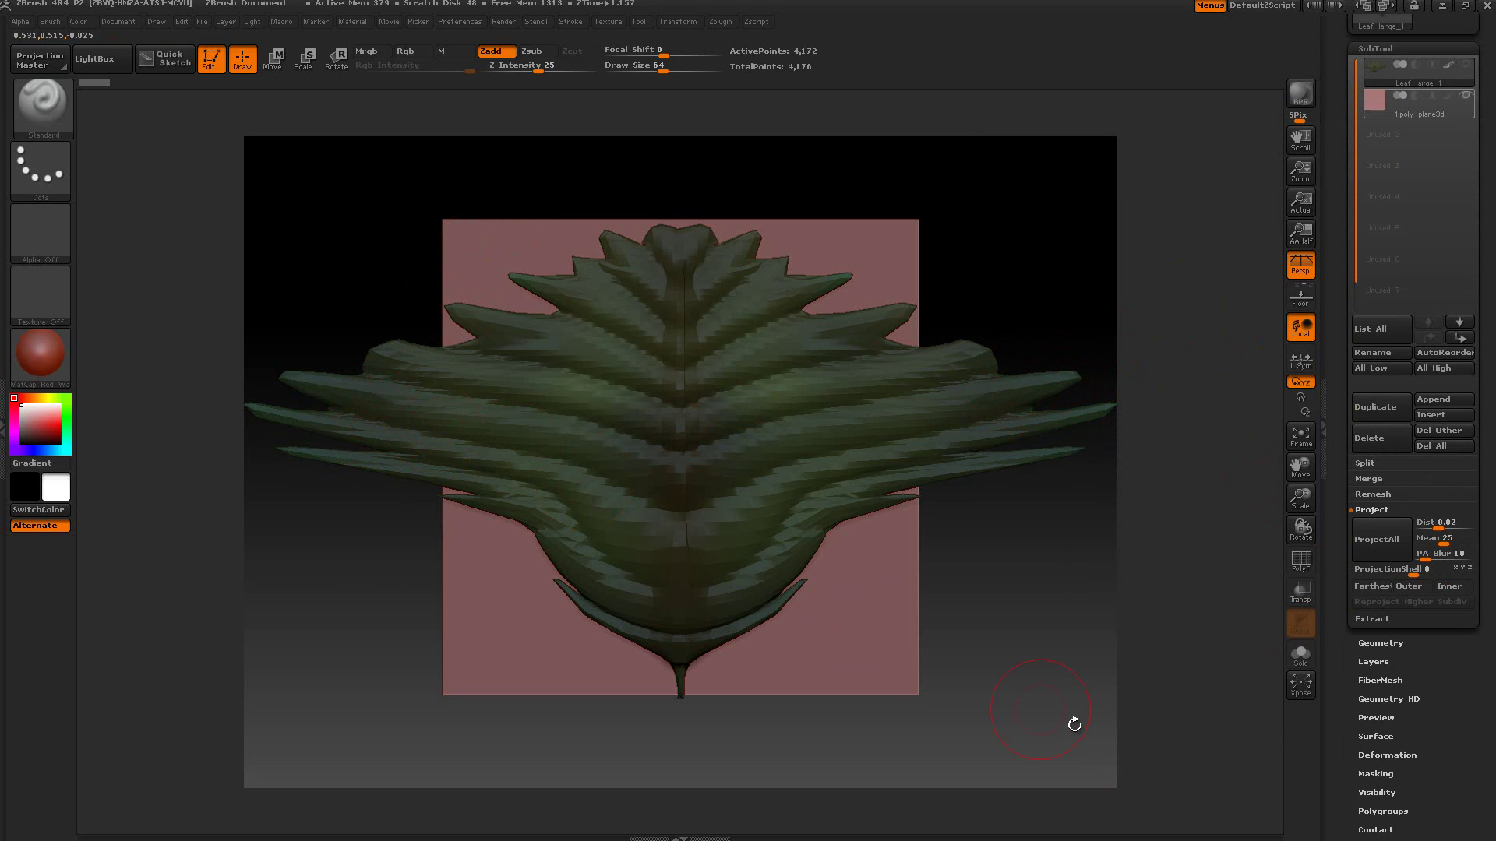
{"action": "left_click_drag", "start_coordinate": [1348, 683], "coordinate": [1365, 560]}
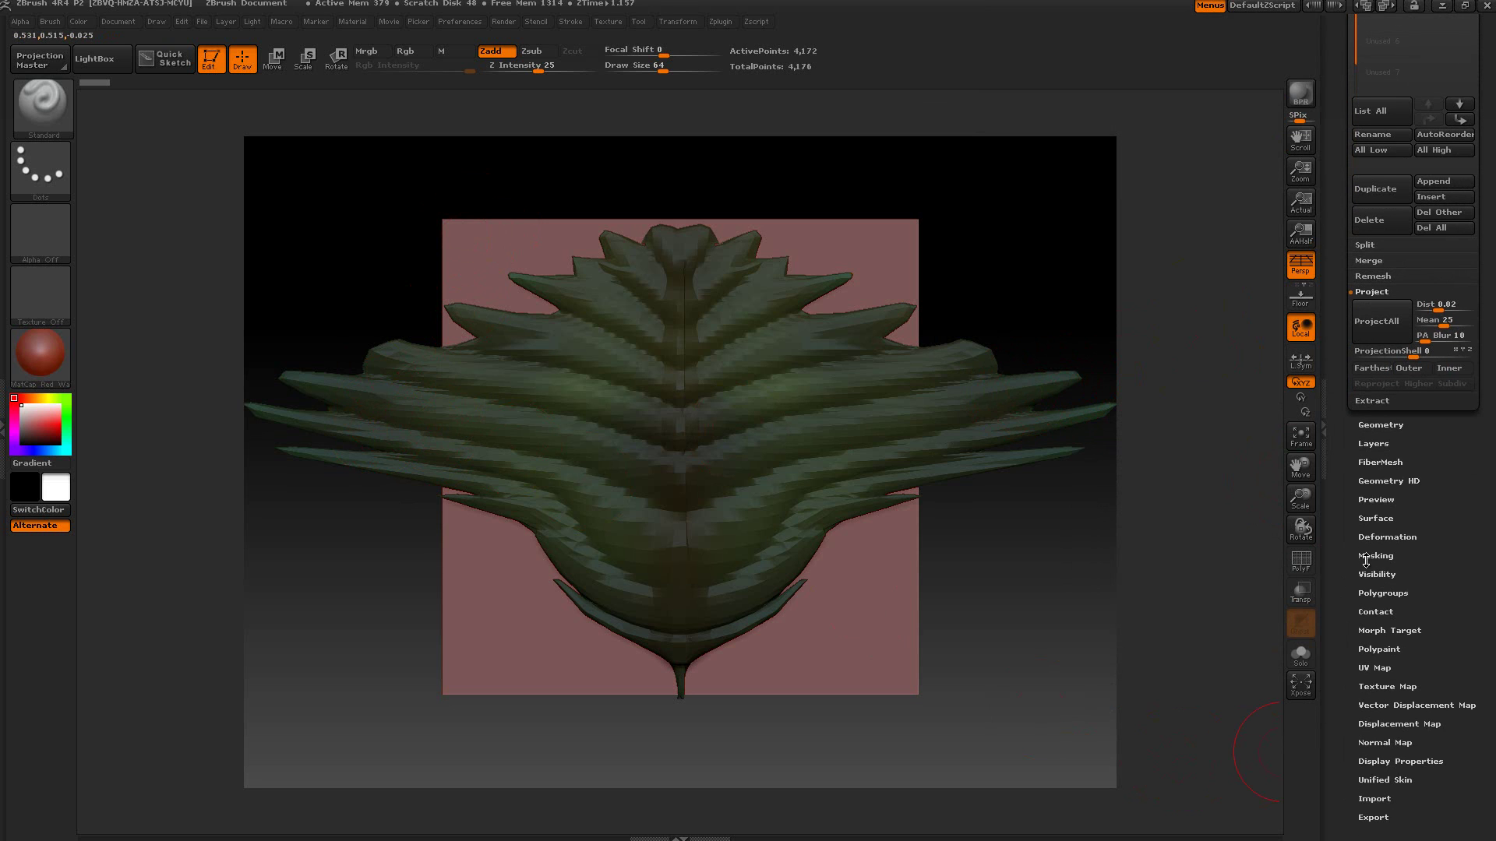
{"action": "left_click", "coordinate": [1377, 500]}
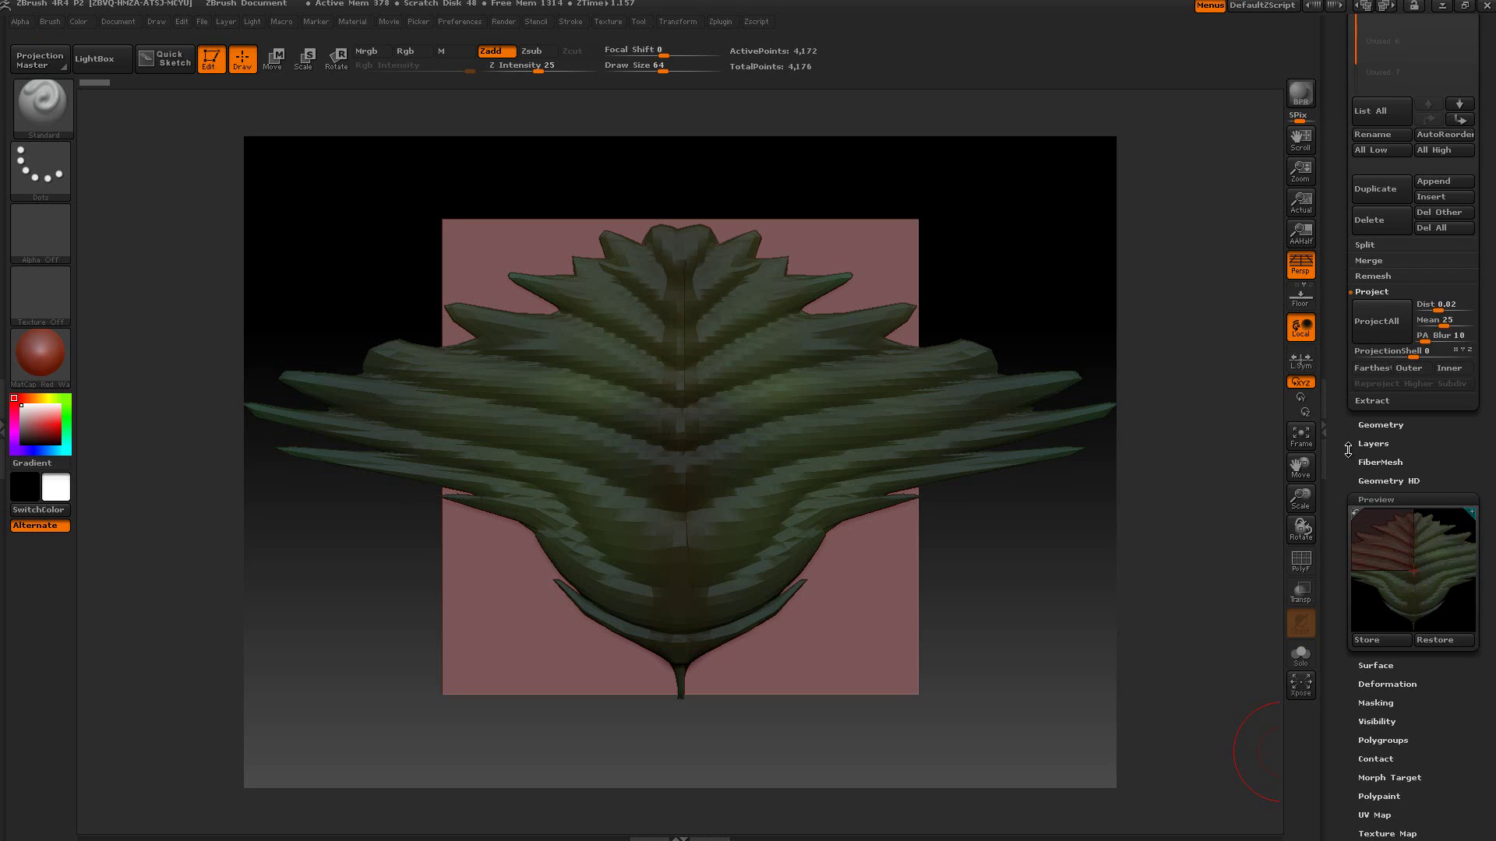
{"action": "left_click_drag", "start_coordinate": [1348, 449], "coordinate": [1333, 611]}
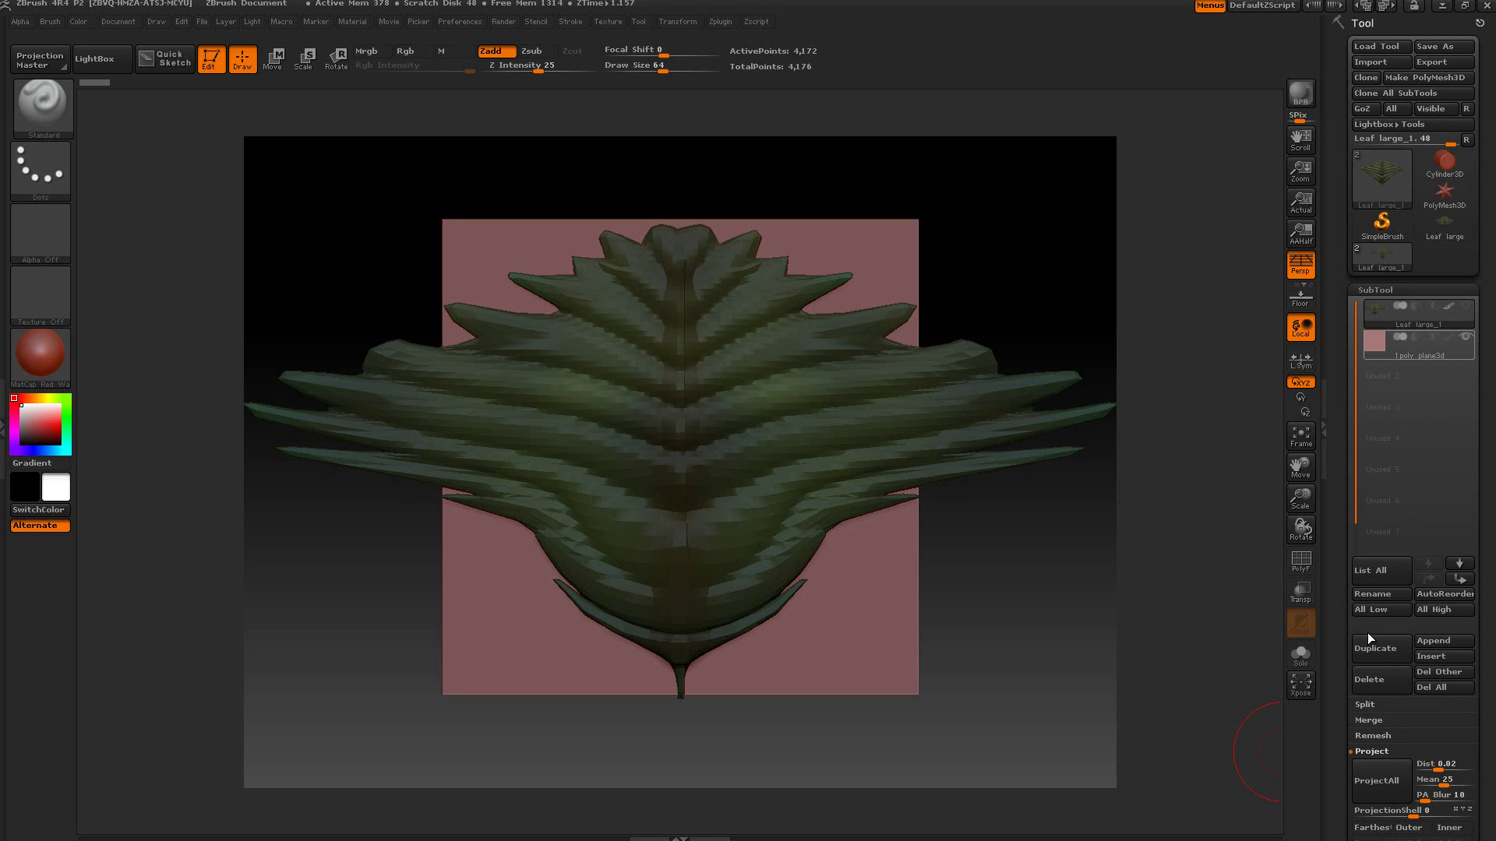
{"action": "left_click", "coordinate": [1369, 682]}
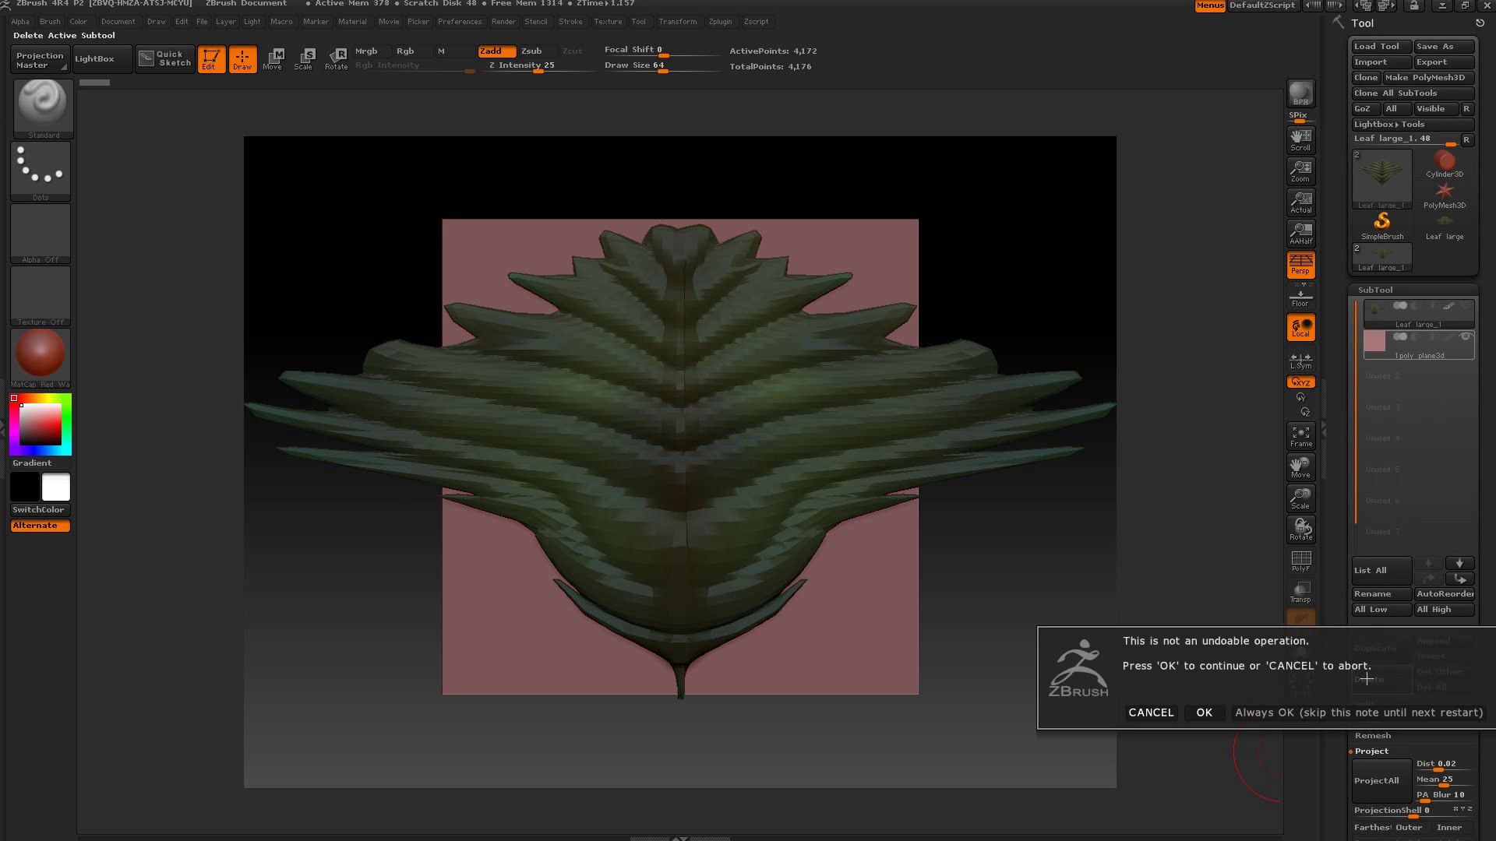
{"action": "left_click", "coordinate": [1205, 714]}
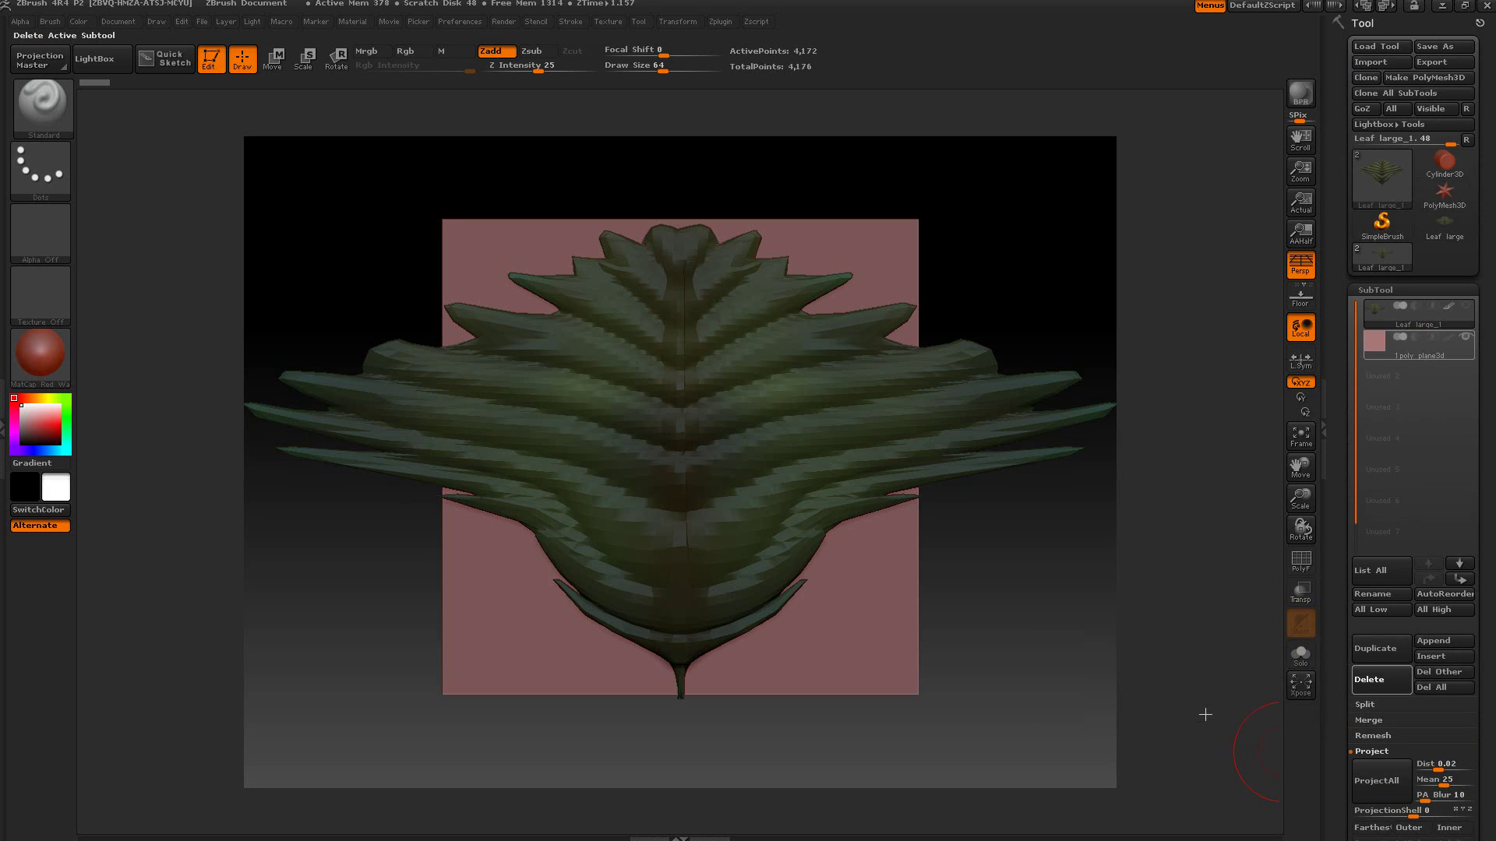
{"action": "left_click_drag", "start_coordinate": [1340, 673], "coordinate": [1338, 513]}
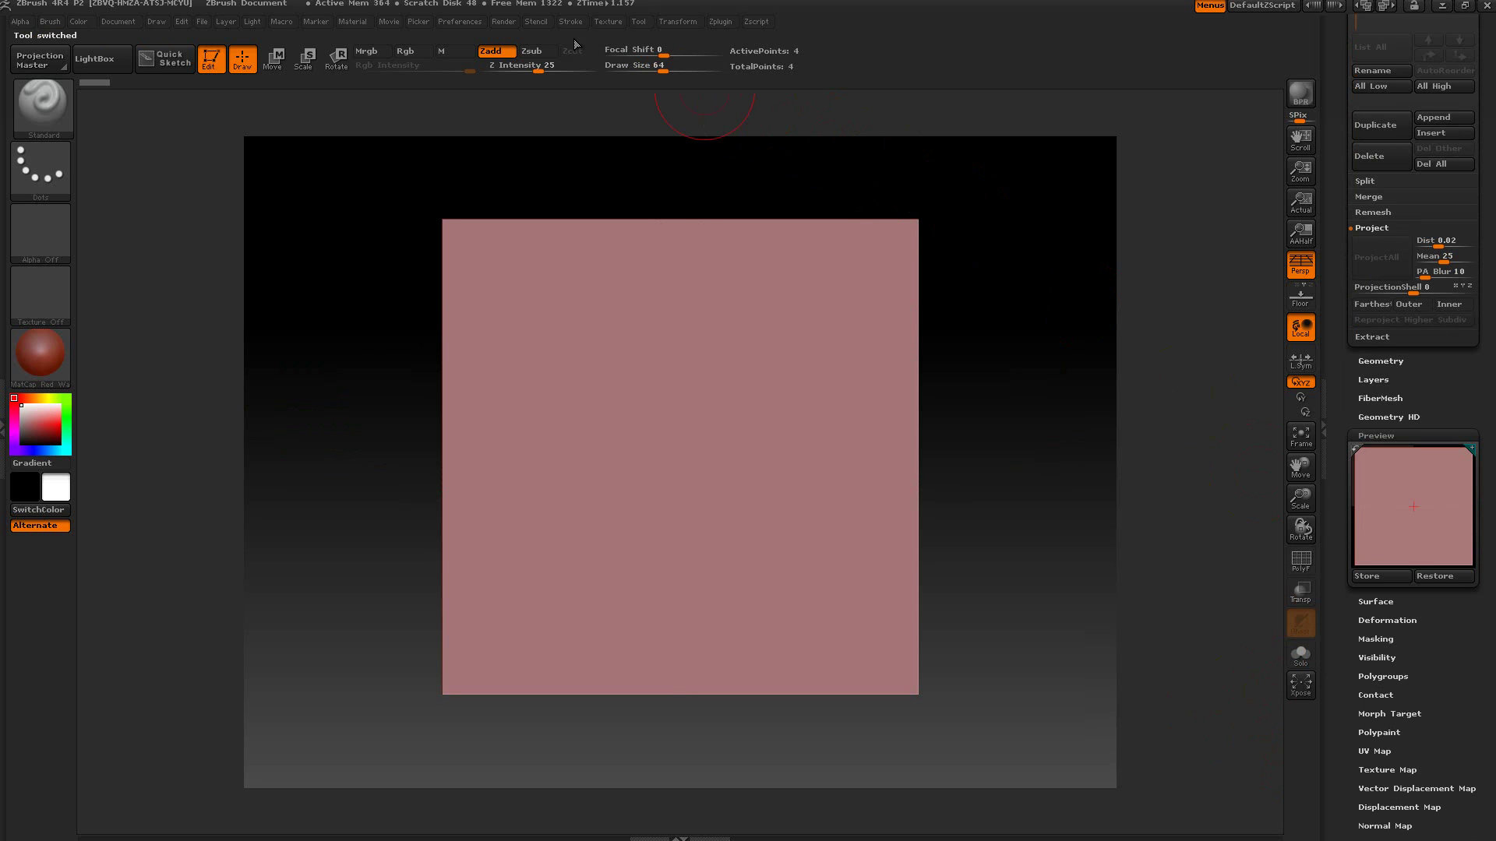
- Assign Leaf large as the plane's MicroMesh under Geometry > Modify Topology
{"action": "left_click", "coordinate": [505, 21]}
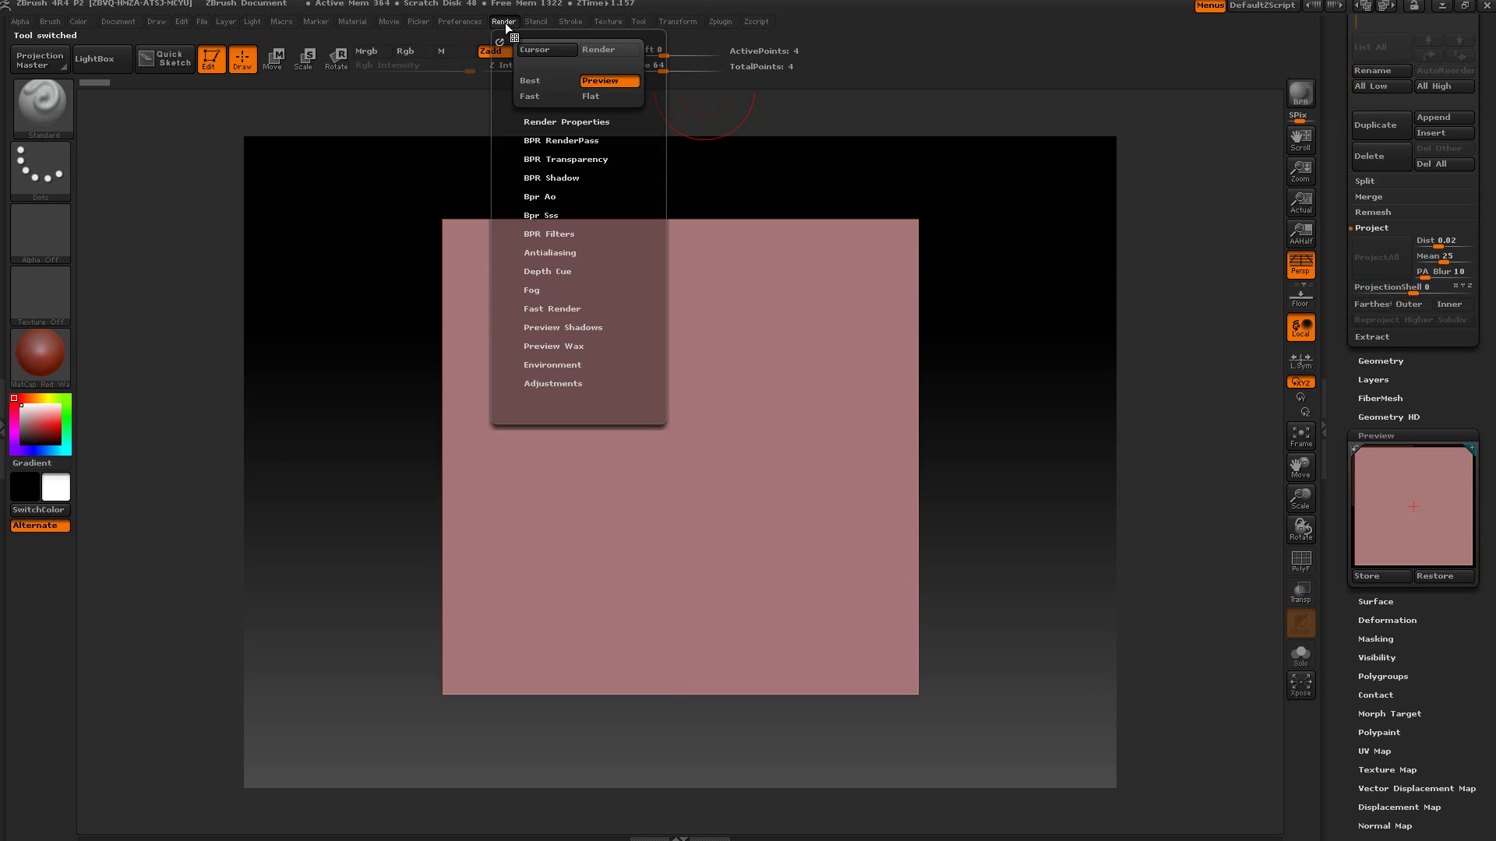
{"action": "left_click", "coordinate": [537, 122]}
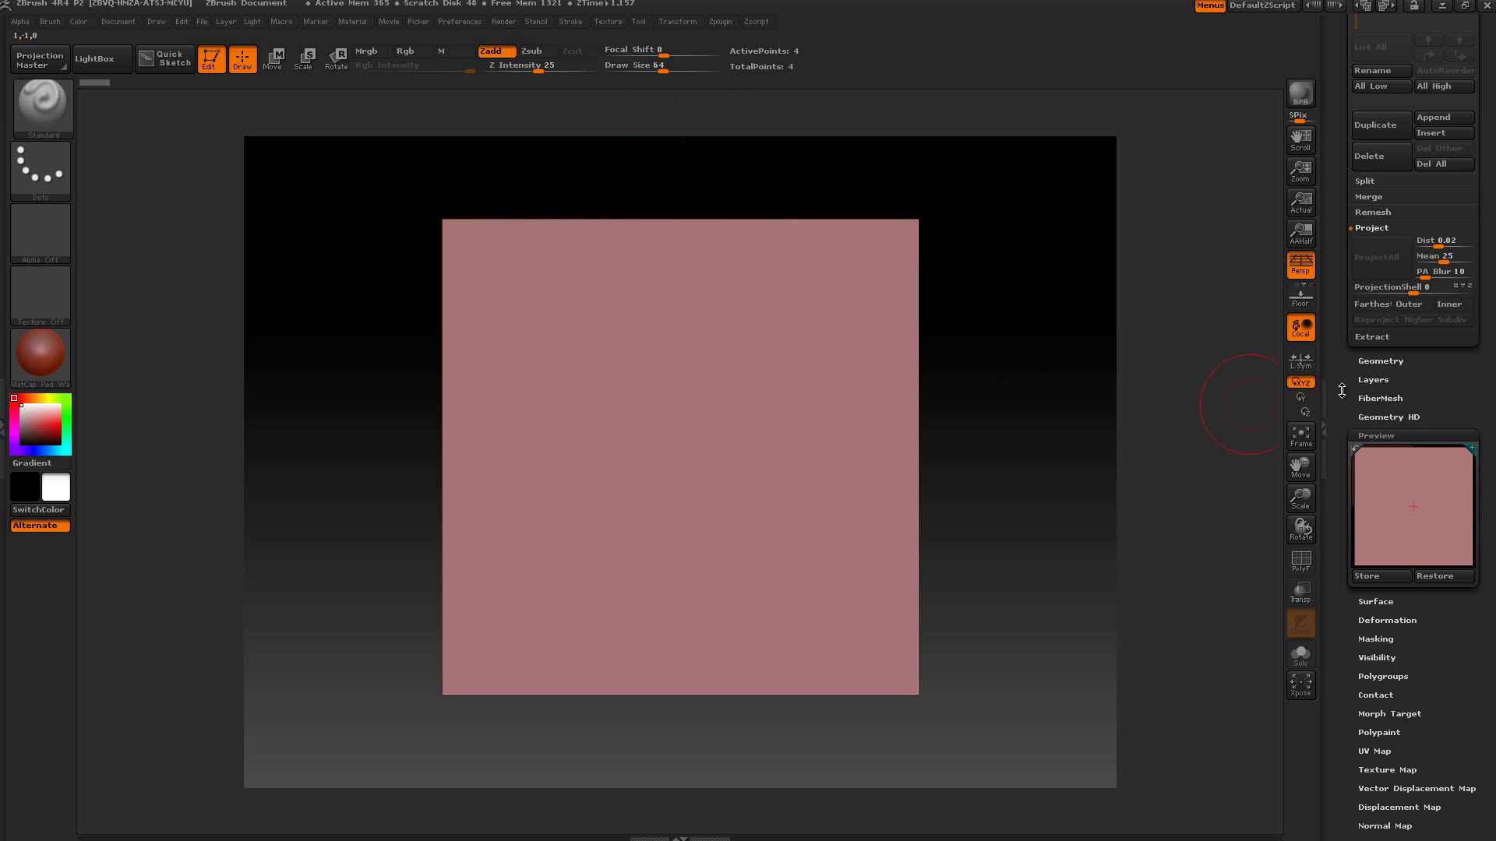
{"action": "left_click", "coordinate": [1379, 361]}
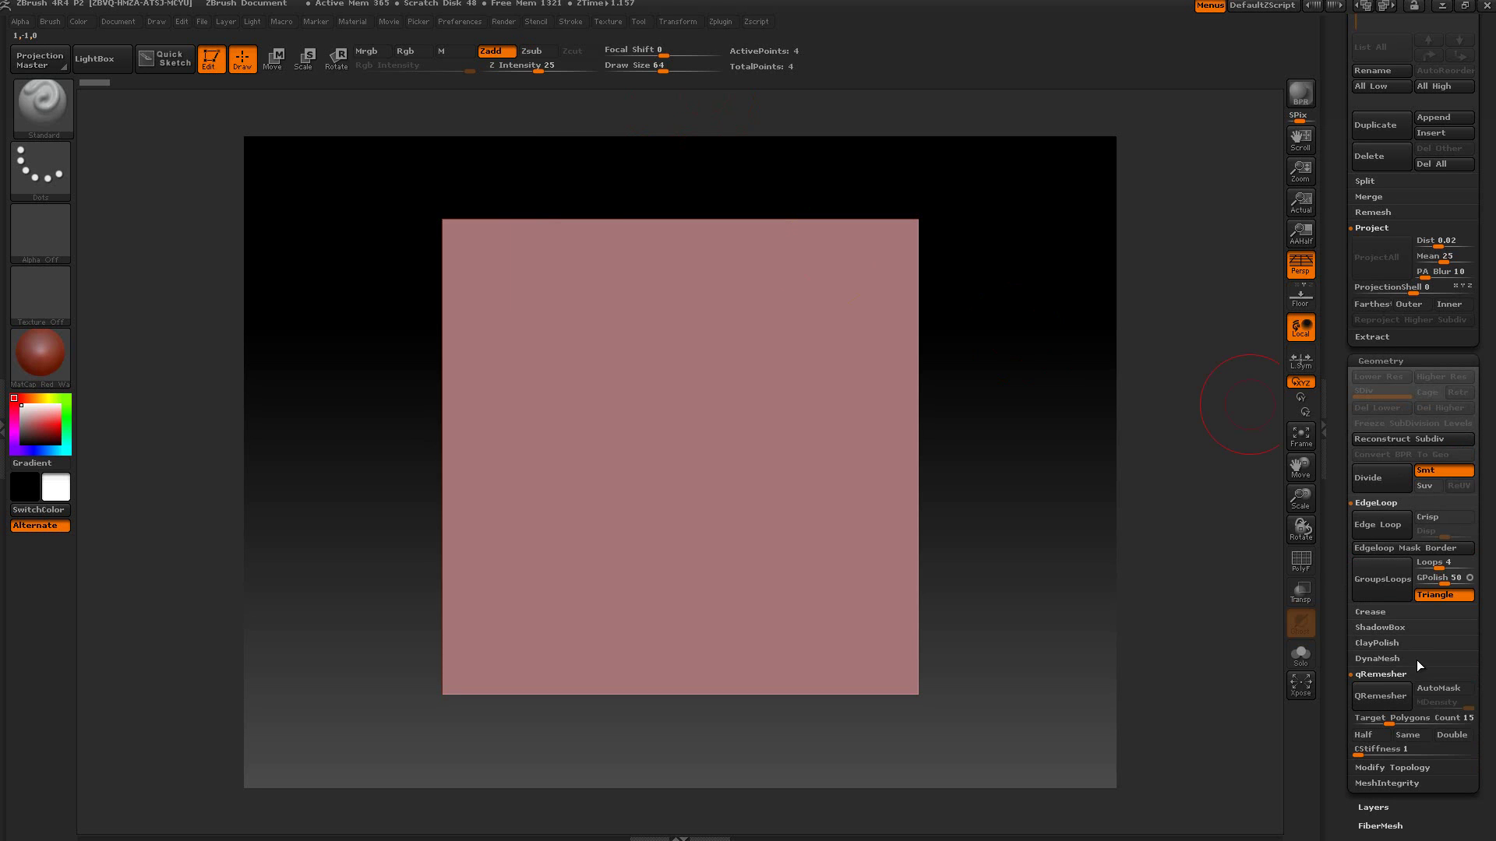
{"action": "left_click", "coordinate": [1365, 768]}
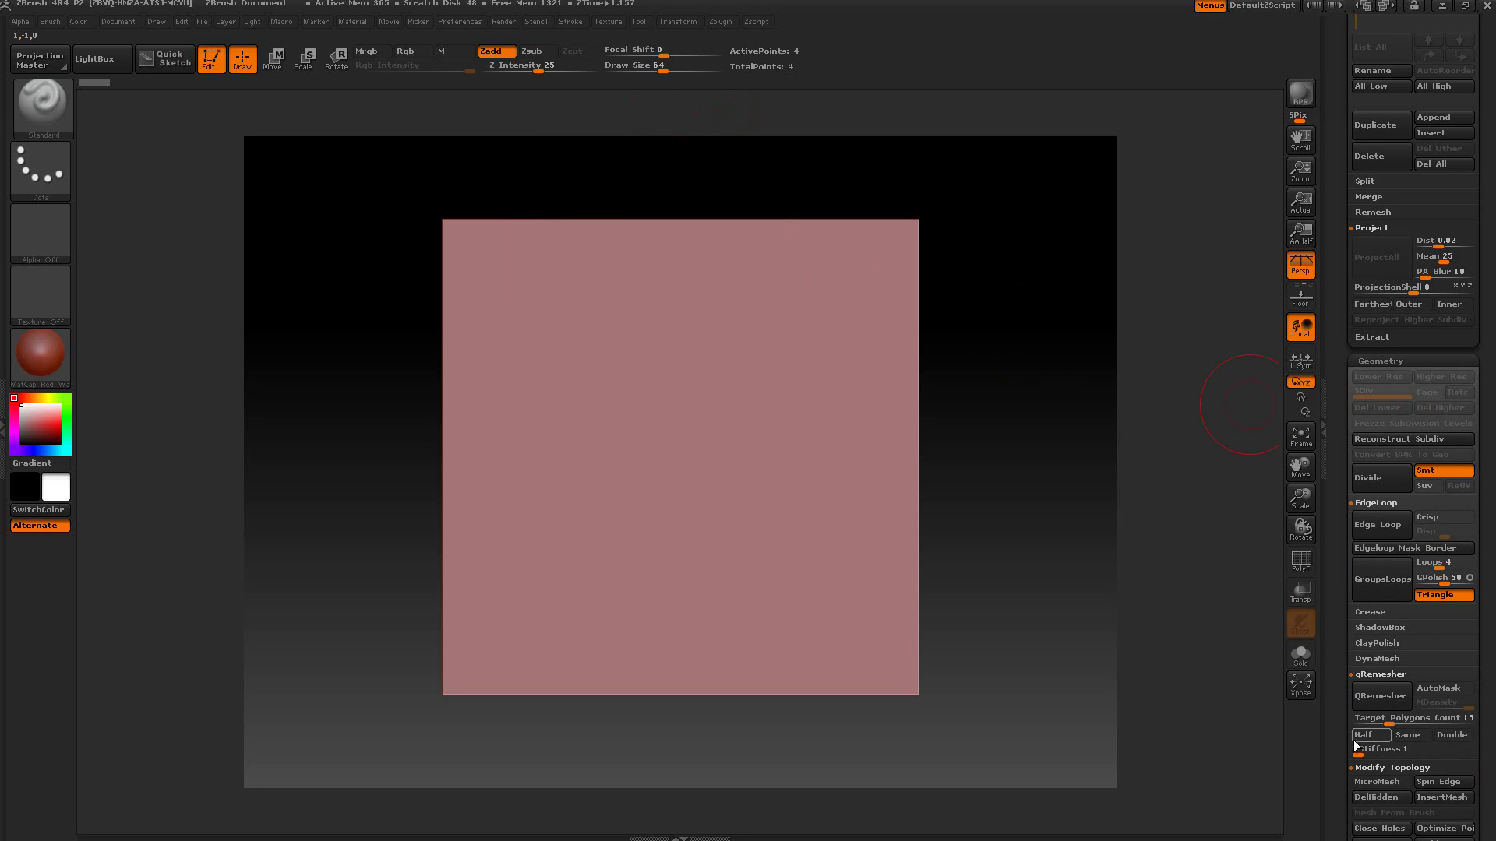
{"action": "left_click_drag", "start_coordinate": [1345, 709], "coordinate": [1343, 635]}
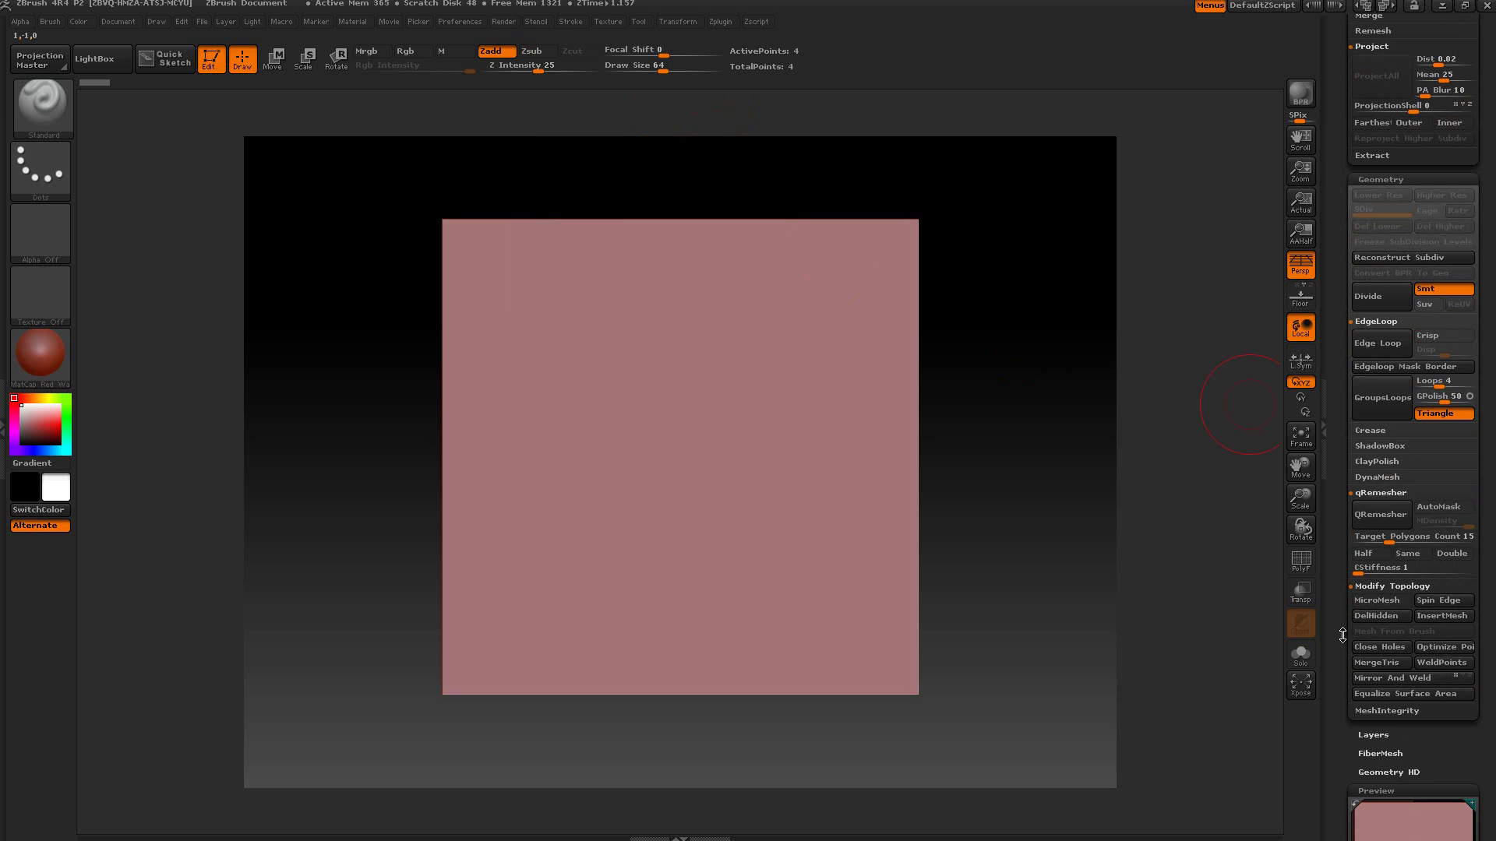
{"action": "left_click", "coordinate": [1377, 601]}
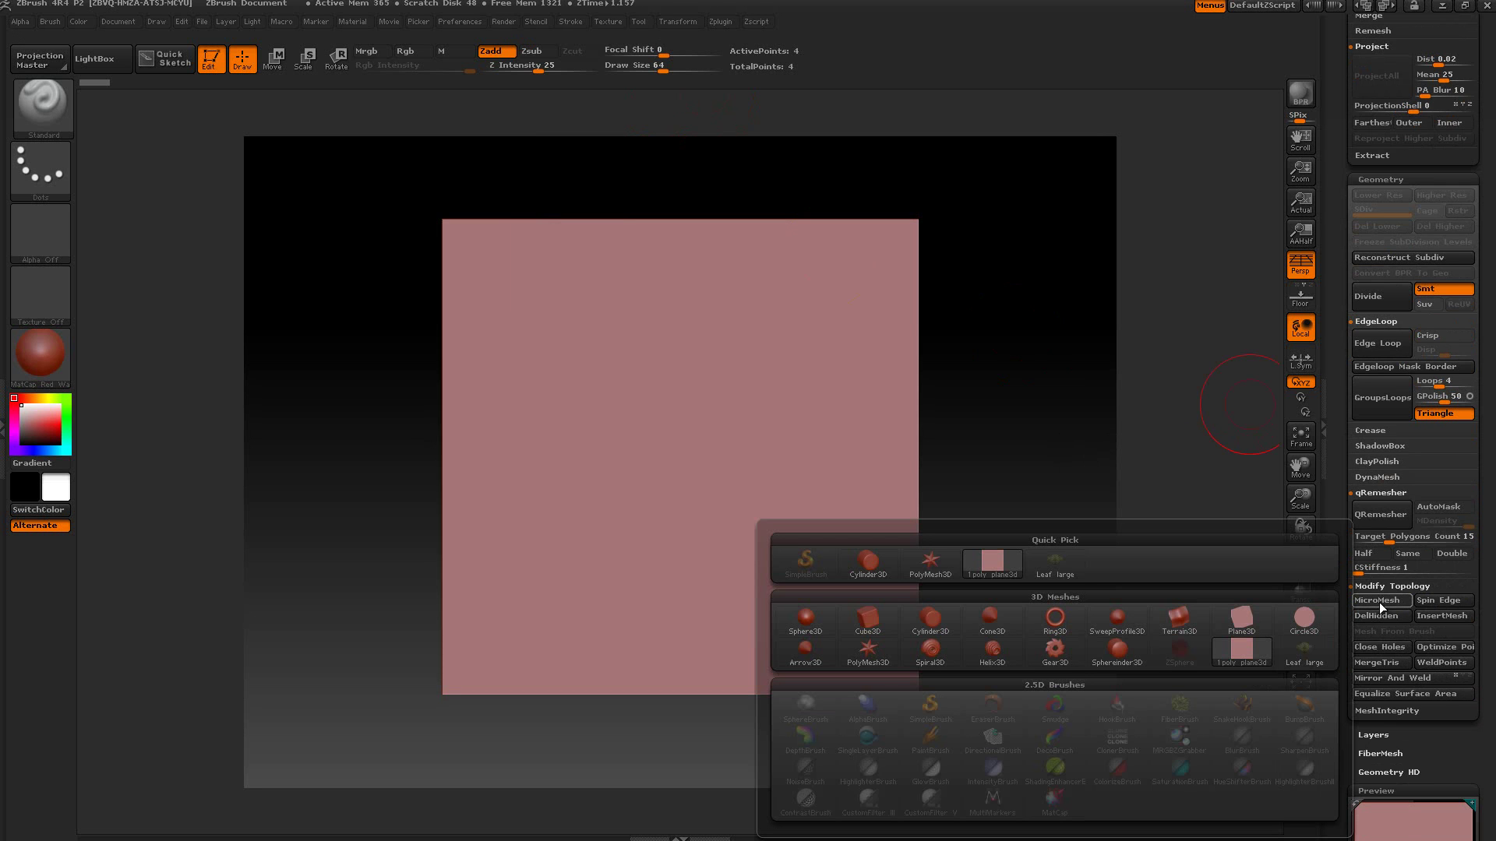
{"action": "left_click", "coordinate": [1056, 573]}
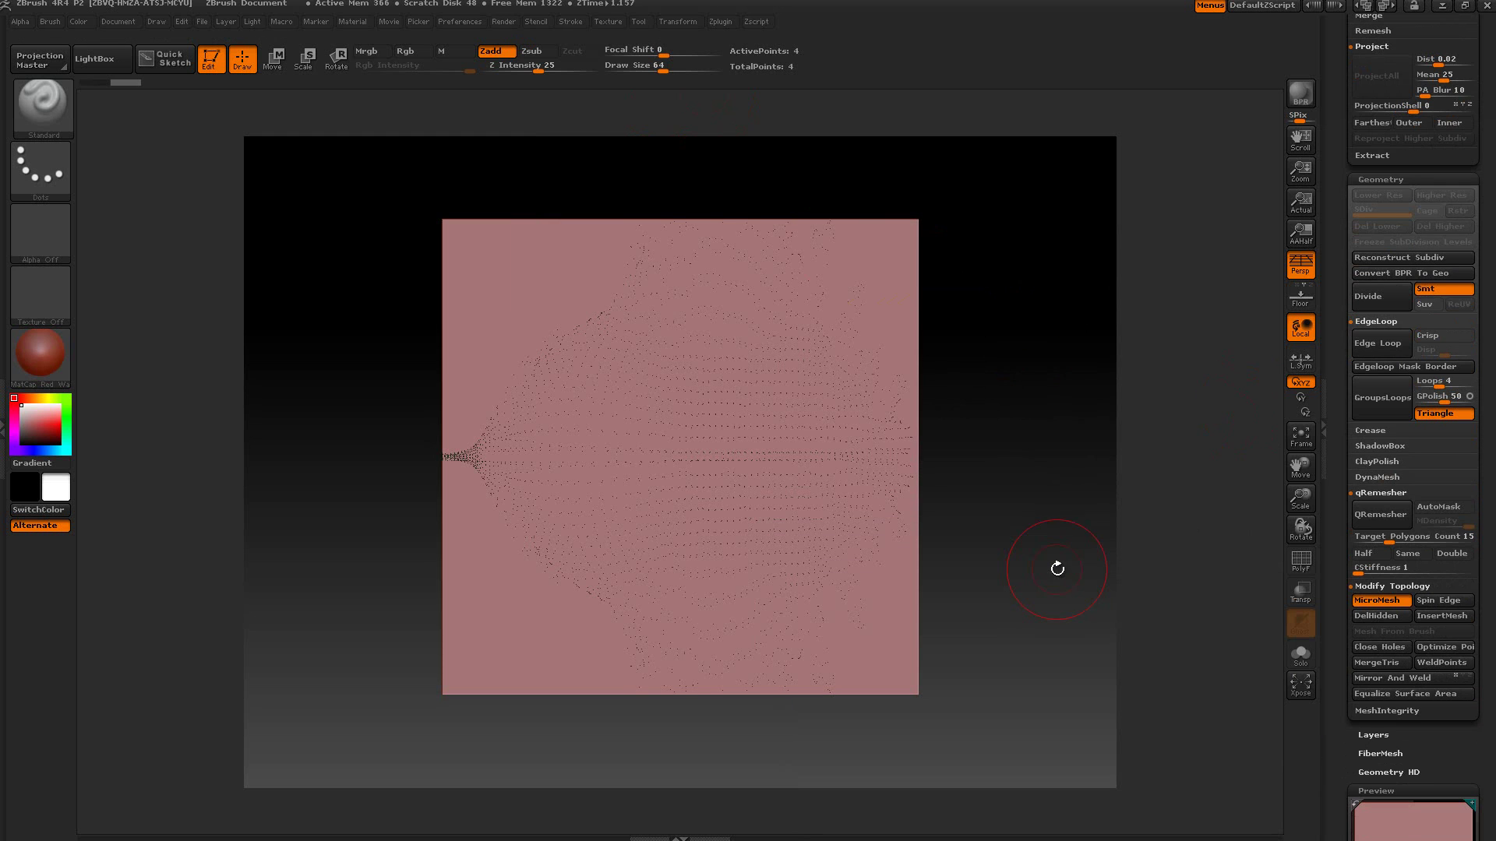
- Switch the material to SkinShade4 and BPR-render the plane's white leaf micromesh
{"action": "left_click", "coordinate": [1303, 564]}
{"action": "left_click", "coordinate": [1301, 564]}
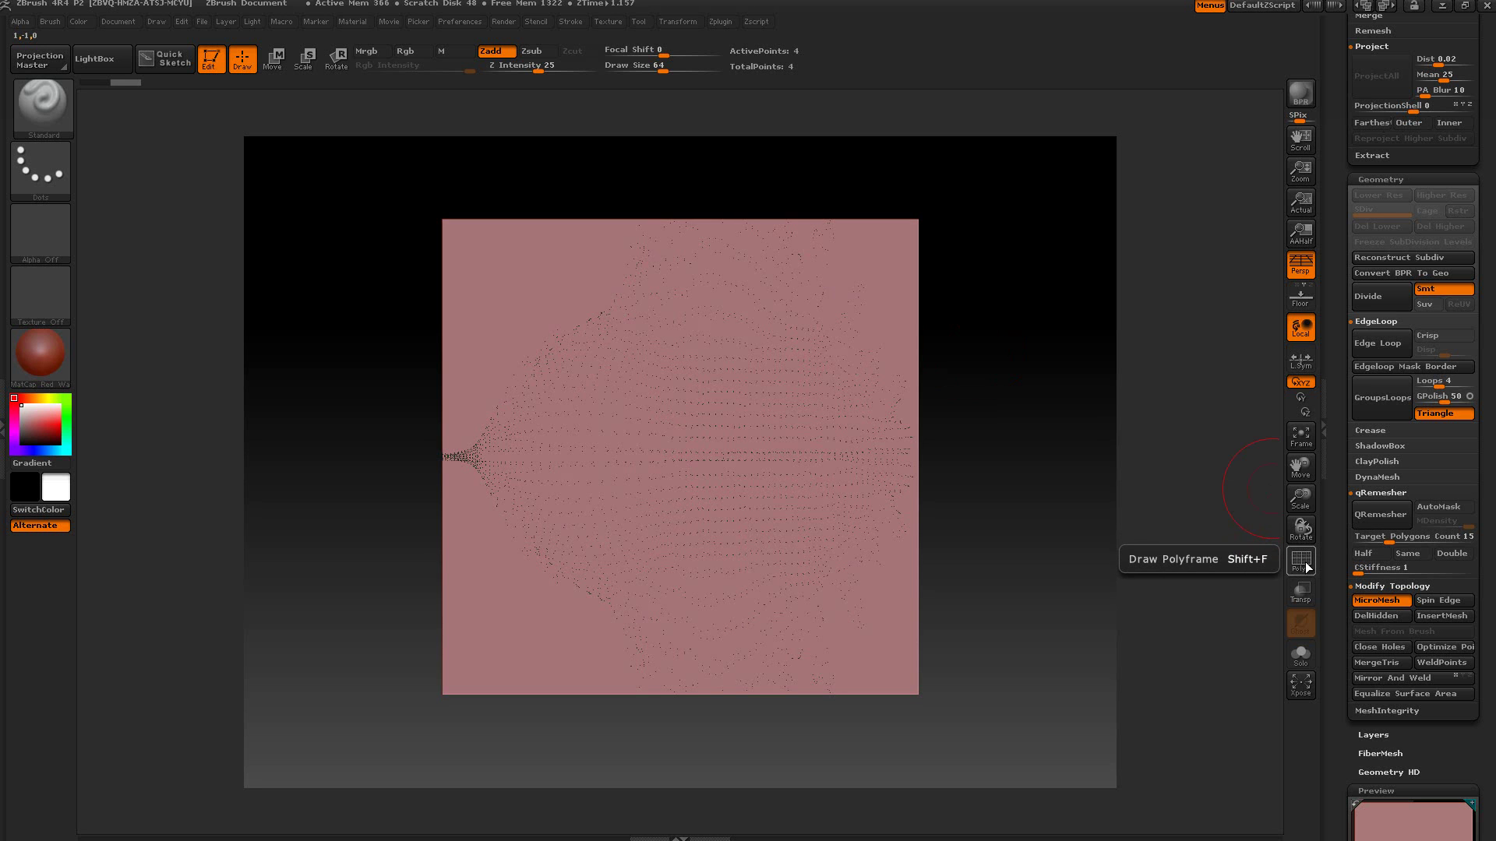
{"action": "left_click", "coordinate": [30, 363]}
{"action": "left_click", "coordinate": [311, 368]}
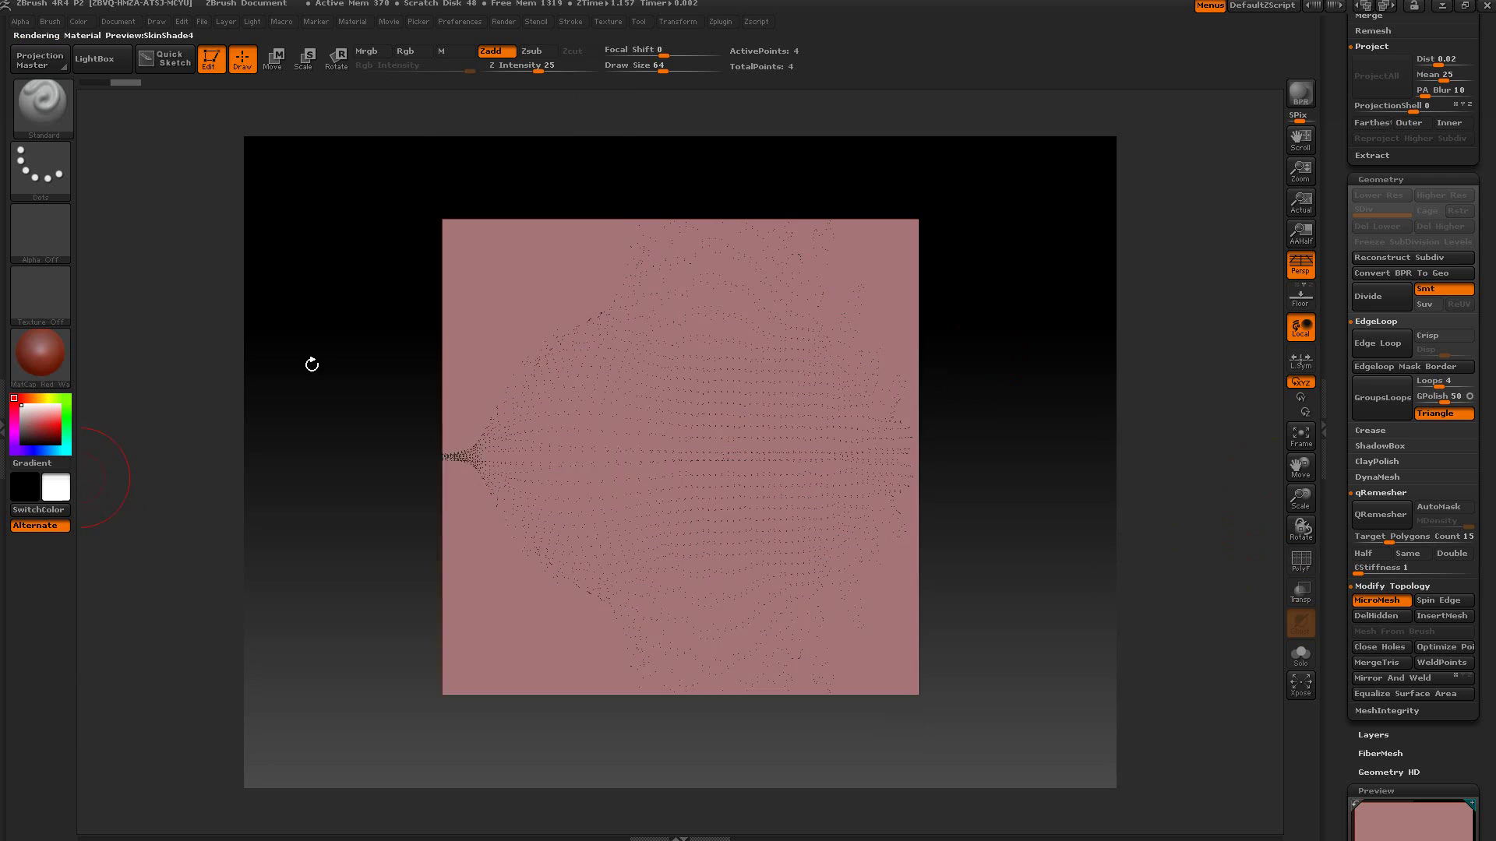
{"action": "left_click", "coordinate": [1299, 95]}
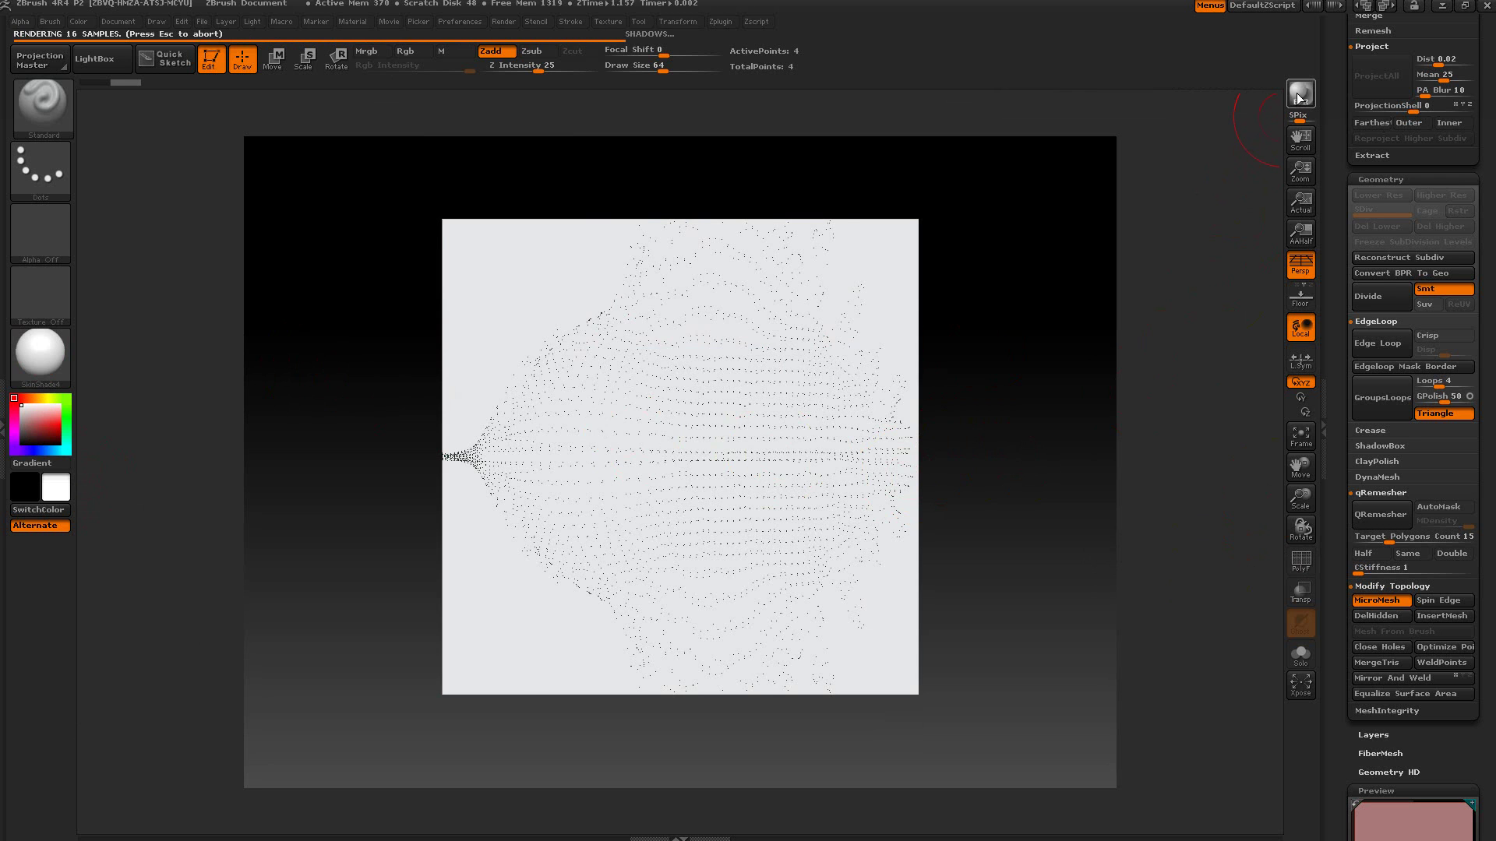
{"action": "left_click", "coordinate": [1298, 94]}
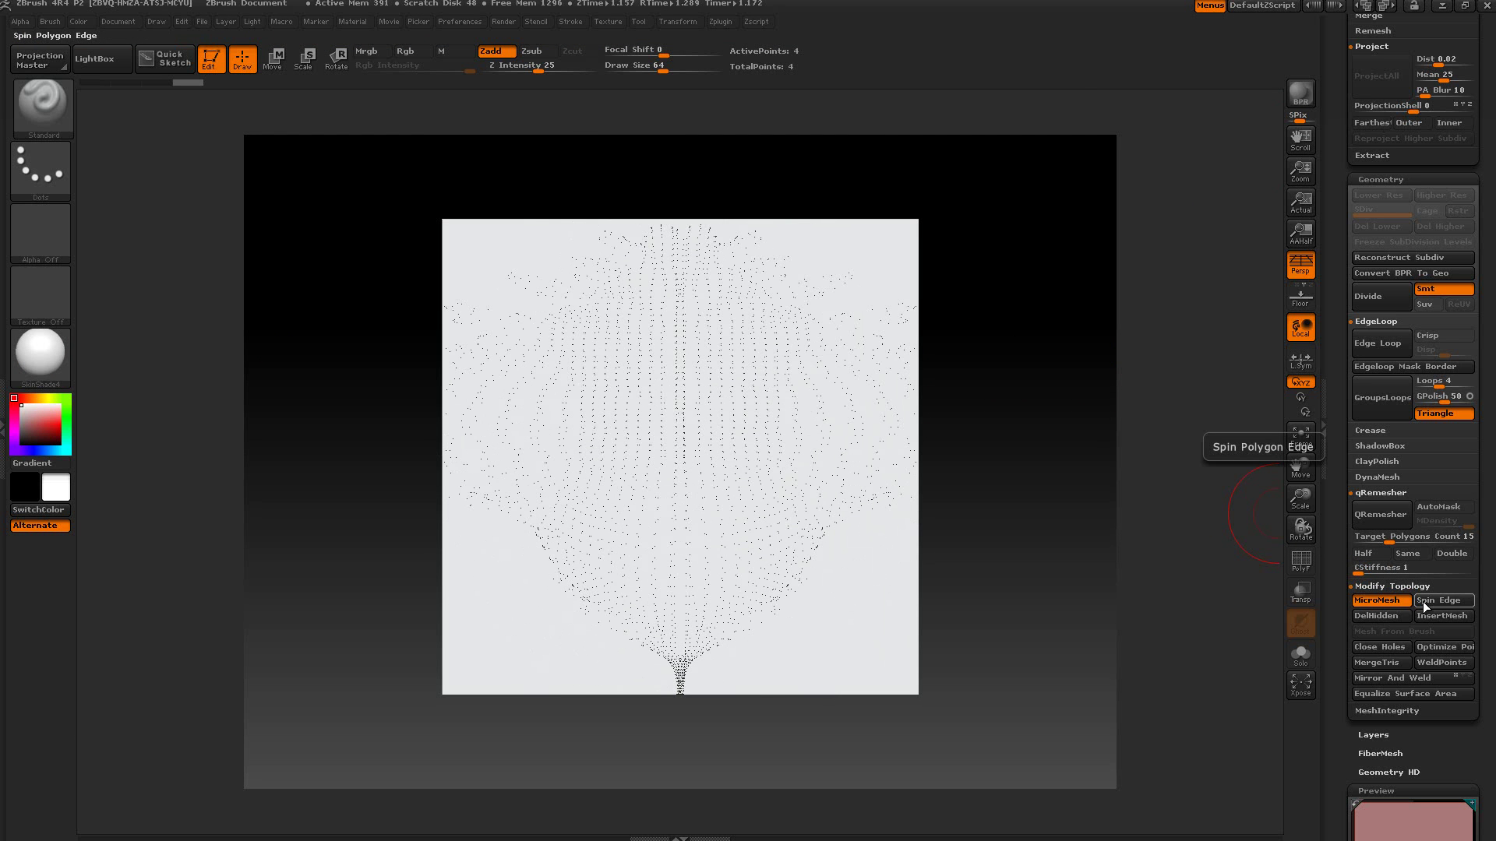
{"action": "left_click", "coordinate": [1299, 95]}
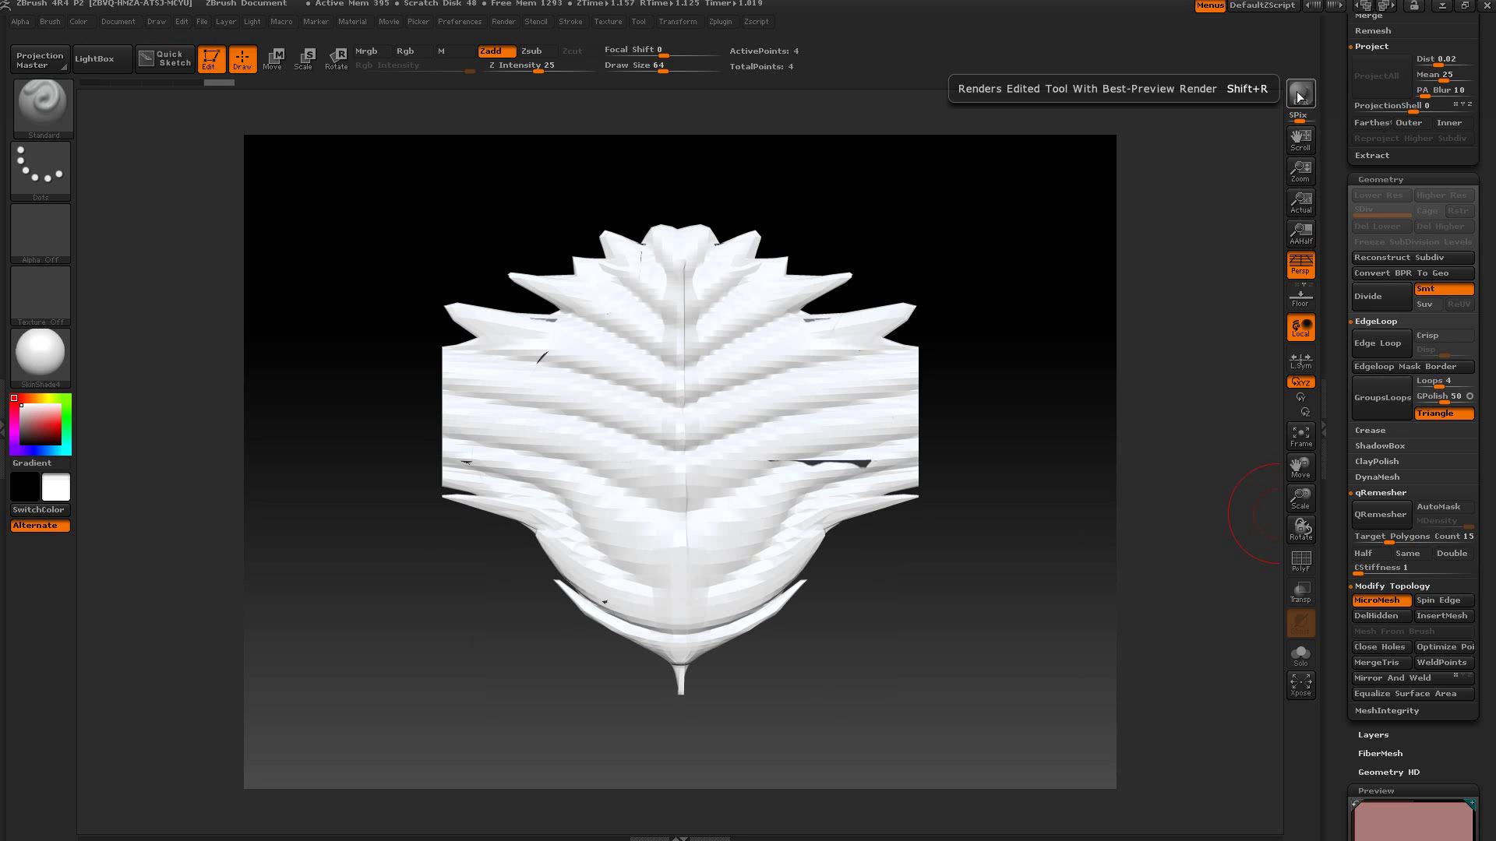
{"action": "left_click_drag", "start_coordinate": [1334, 188], "coordinate": [1326, 256]}
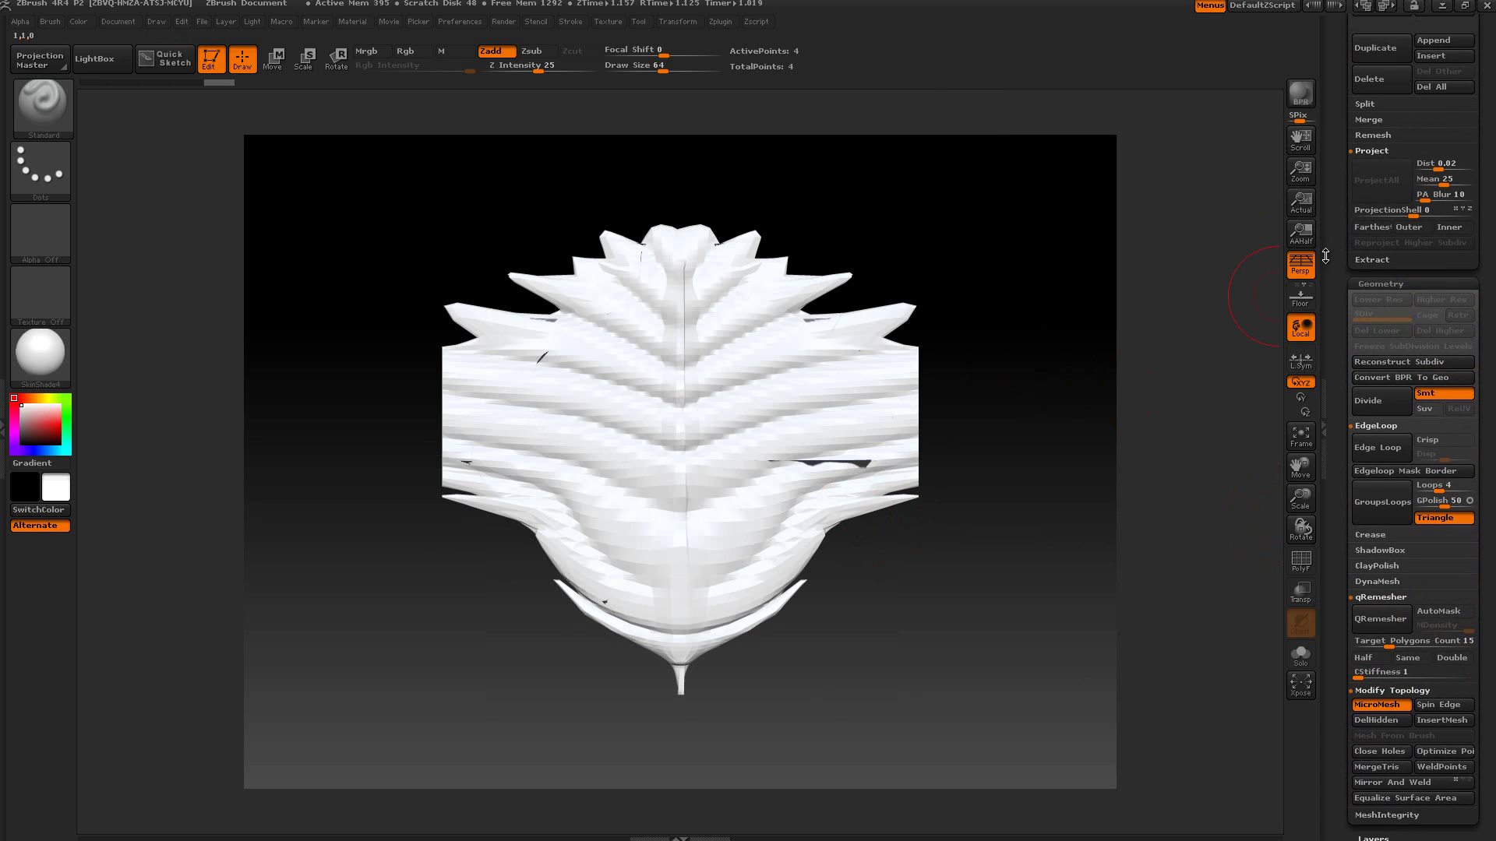
- Convert the rendered leaf to geometry with Convert BPR To Geo, then undo it
{"action": "left_click", "coordinate": [1381, 379]}
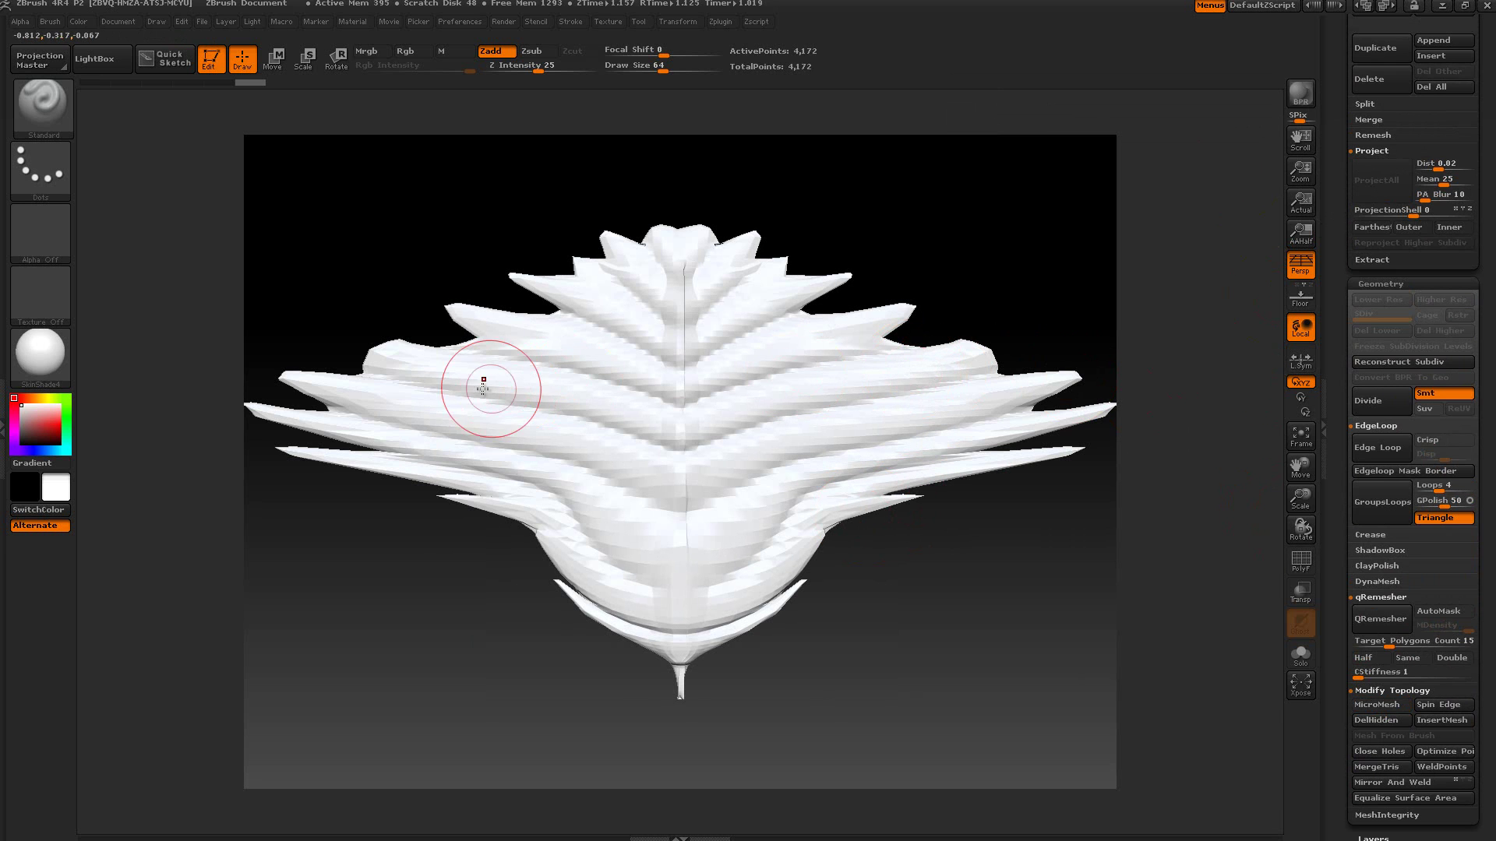
{"action": "key", "text": "ctrl+z"}
{"action": "key", "text": "ctrl+z"}
{"action": "left_click_drag", "start_coordinate": [1343, 232], "coordinate": [1337, 393]}
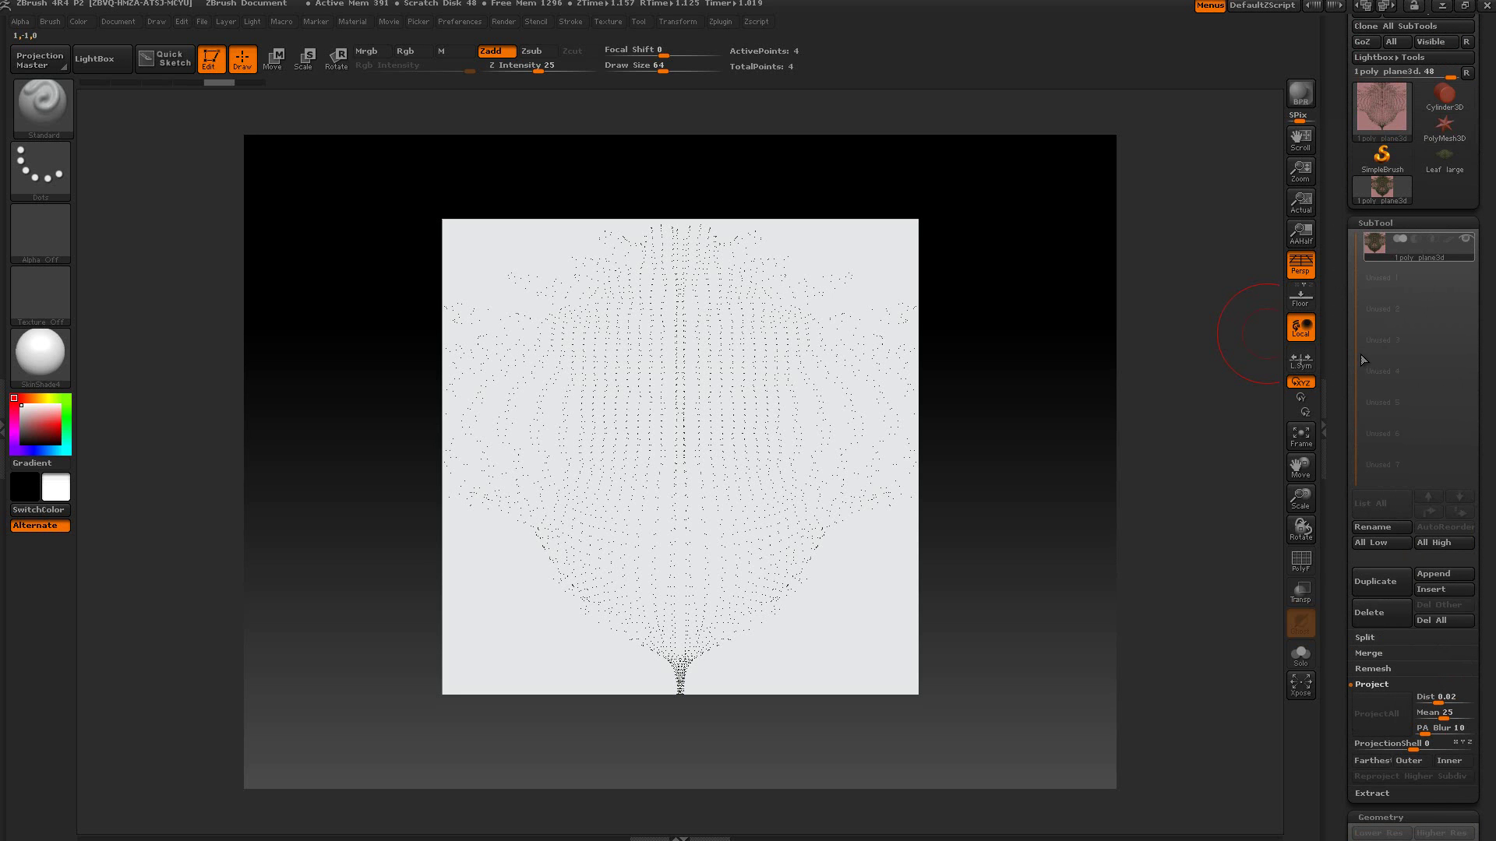
{"action": "mouse_move", "coordinate": [1454, 246]}
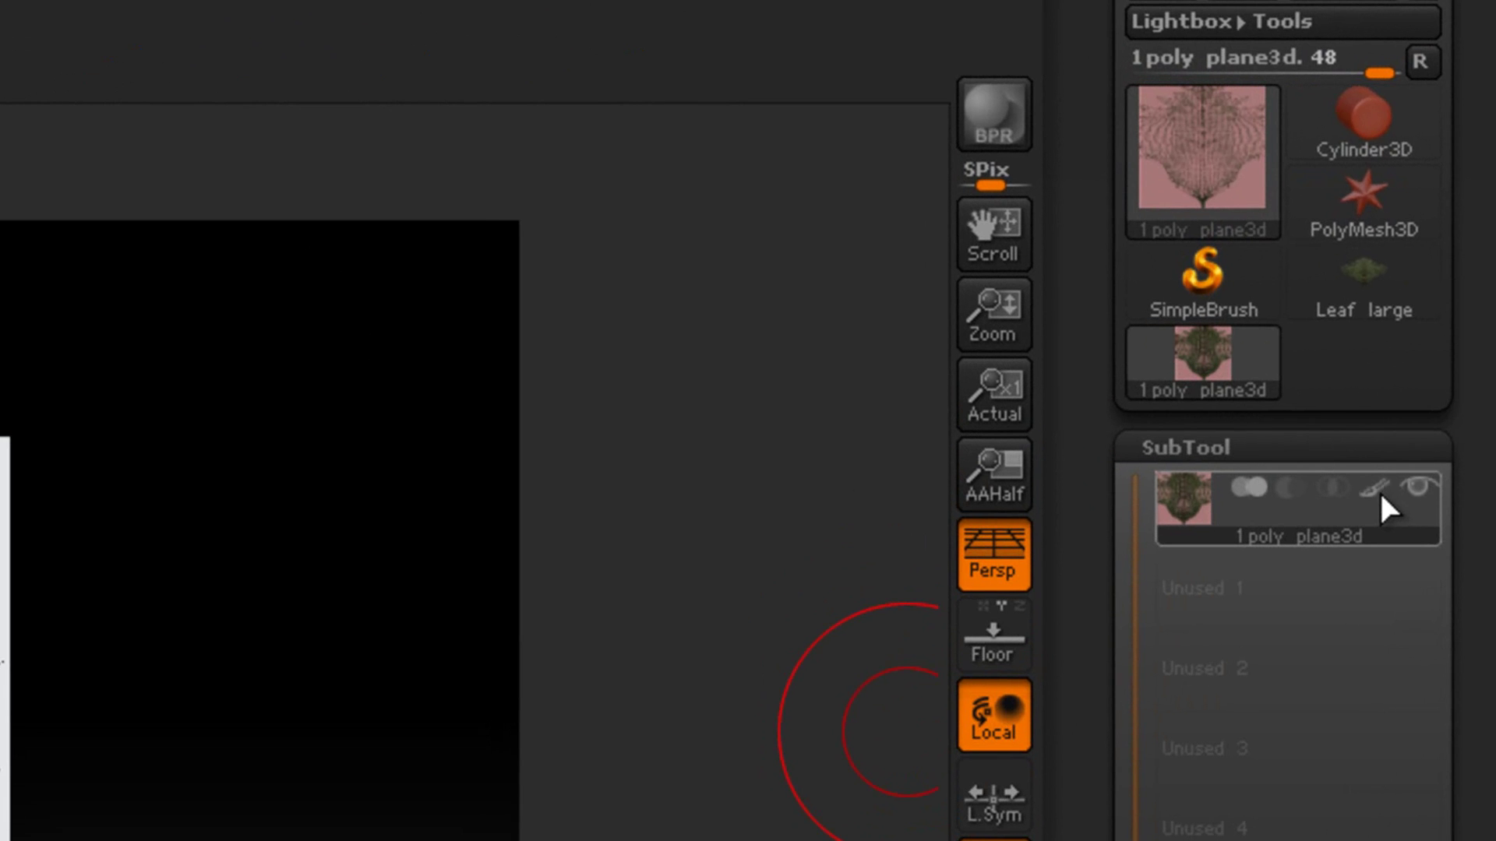
- Render the leaf again, convert it a second time, and undo that conversion
{"action": "left_click", "coordinate": [1180, 109]}
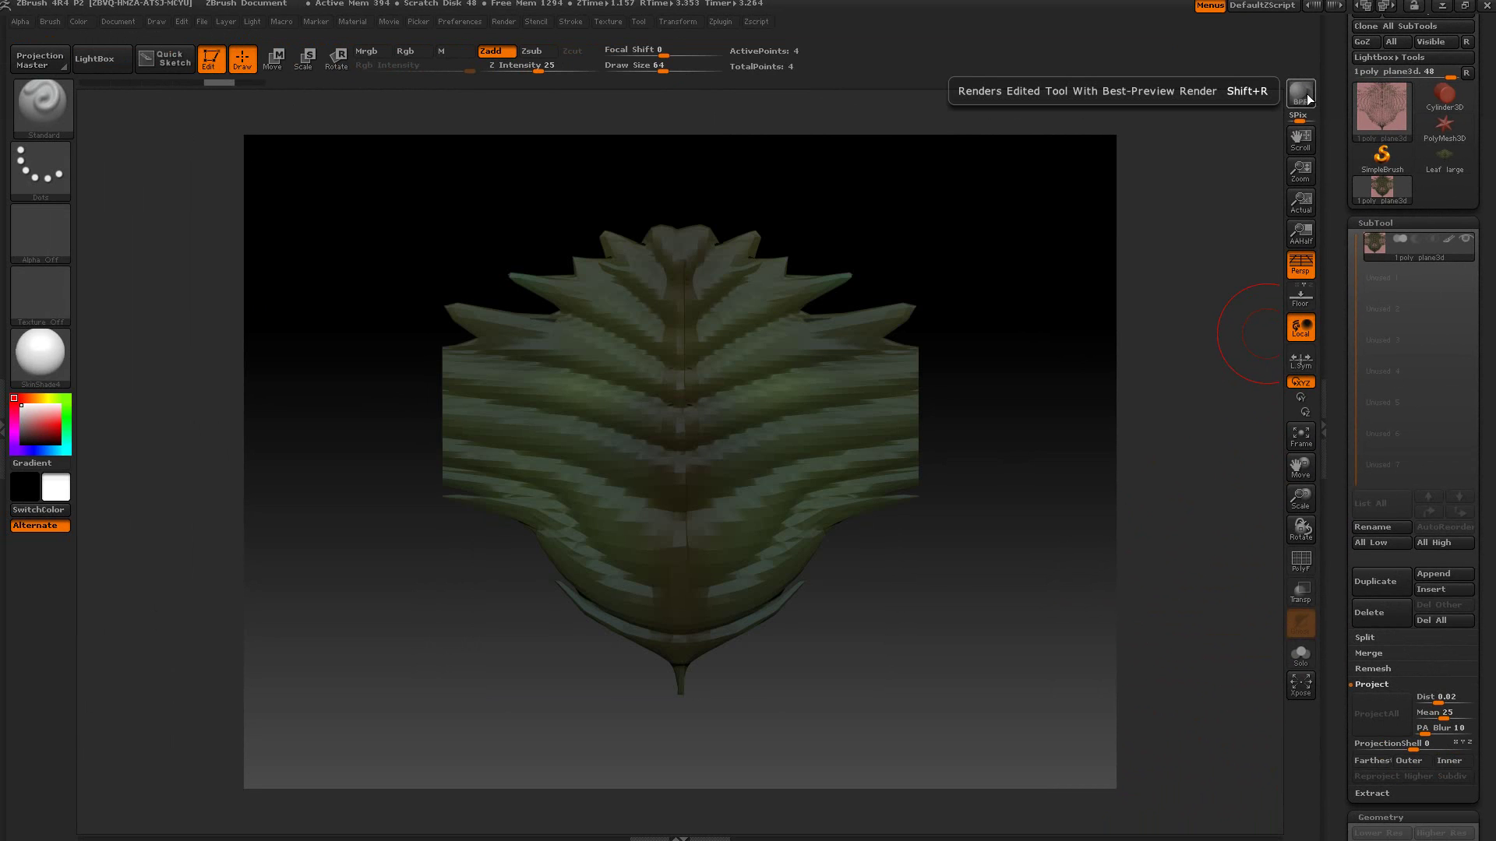
{"action": "left_click_drag", "start_coordinate": [1329, 267], "coordinate": [1323, 90]}
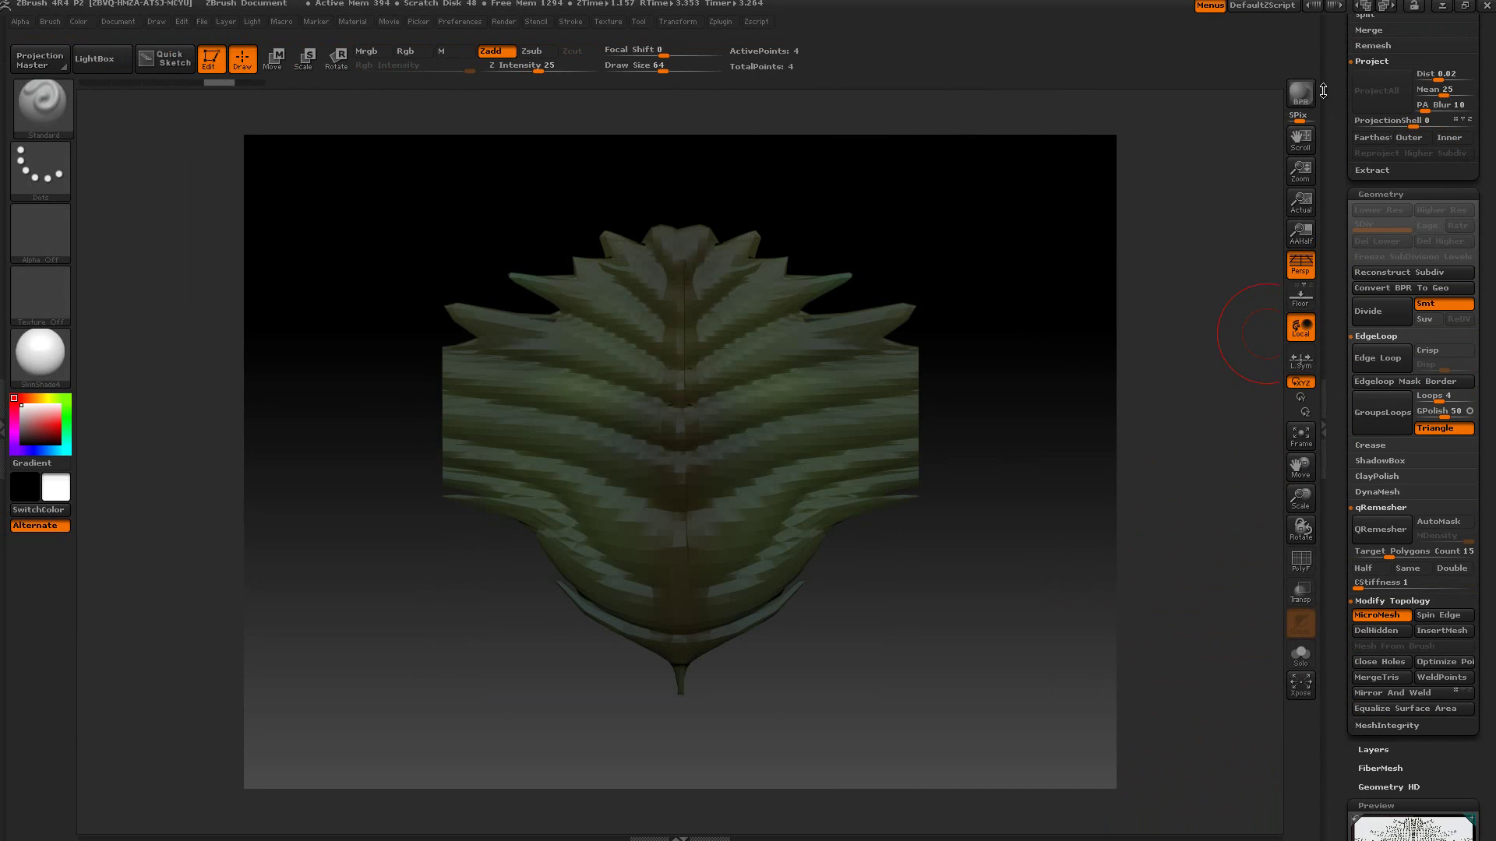
{"action": "left_click", "coordinate": [1368, 287]}
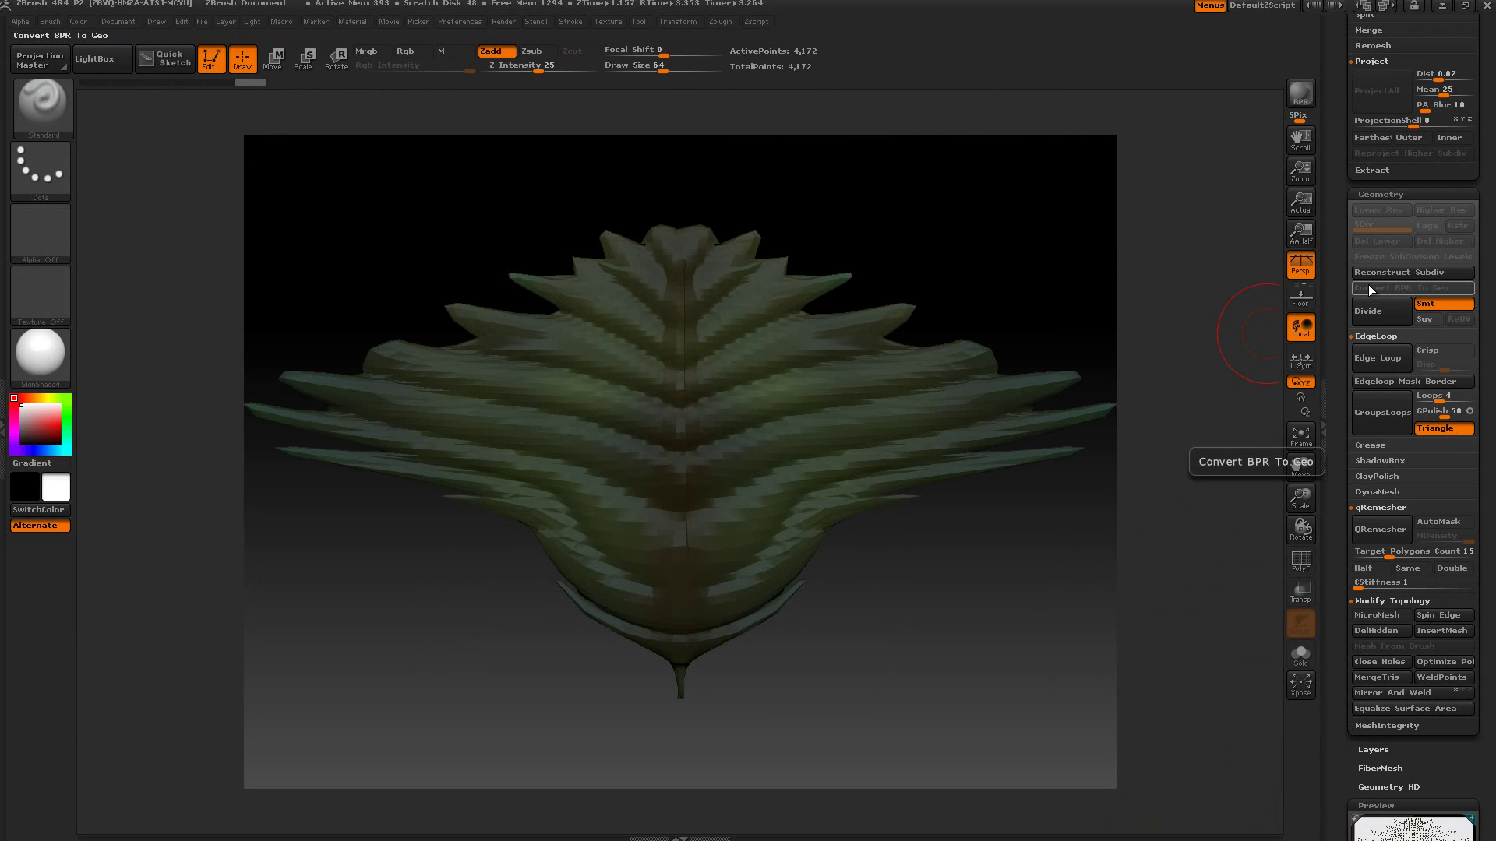
{"action": "key", "text": "ctrl+z"}
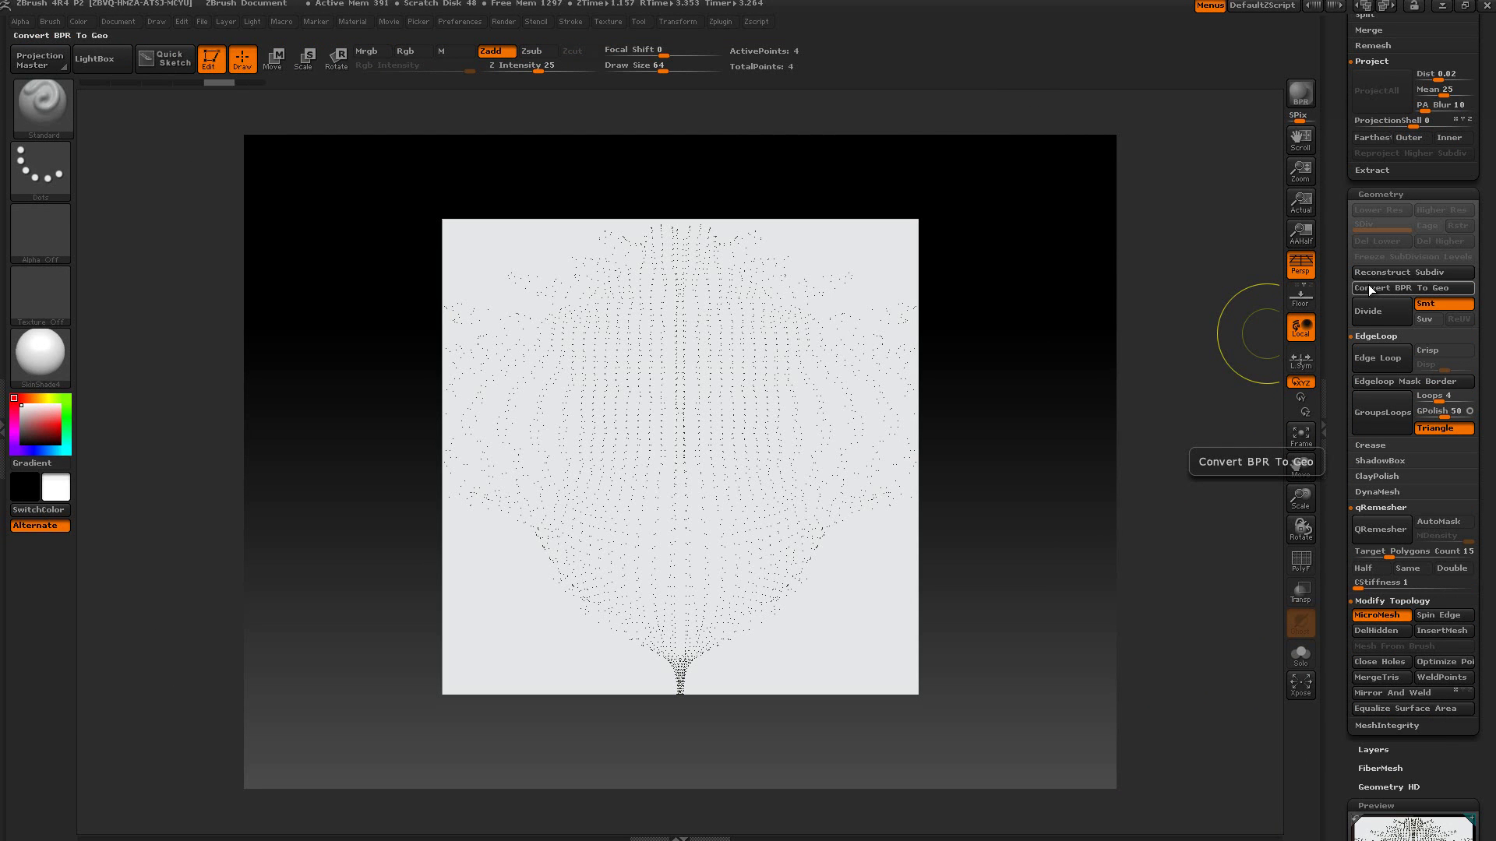
{"action": "scroll", "coordinate": [1342, 257], "scroll_direction": "up", "scroll_amount": 10}
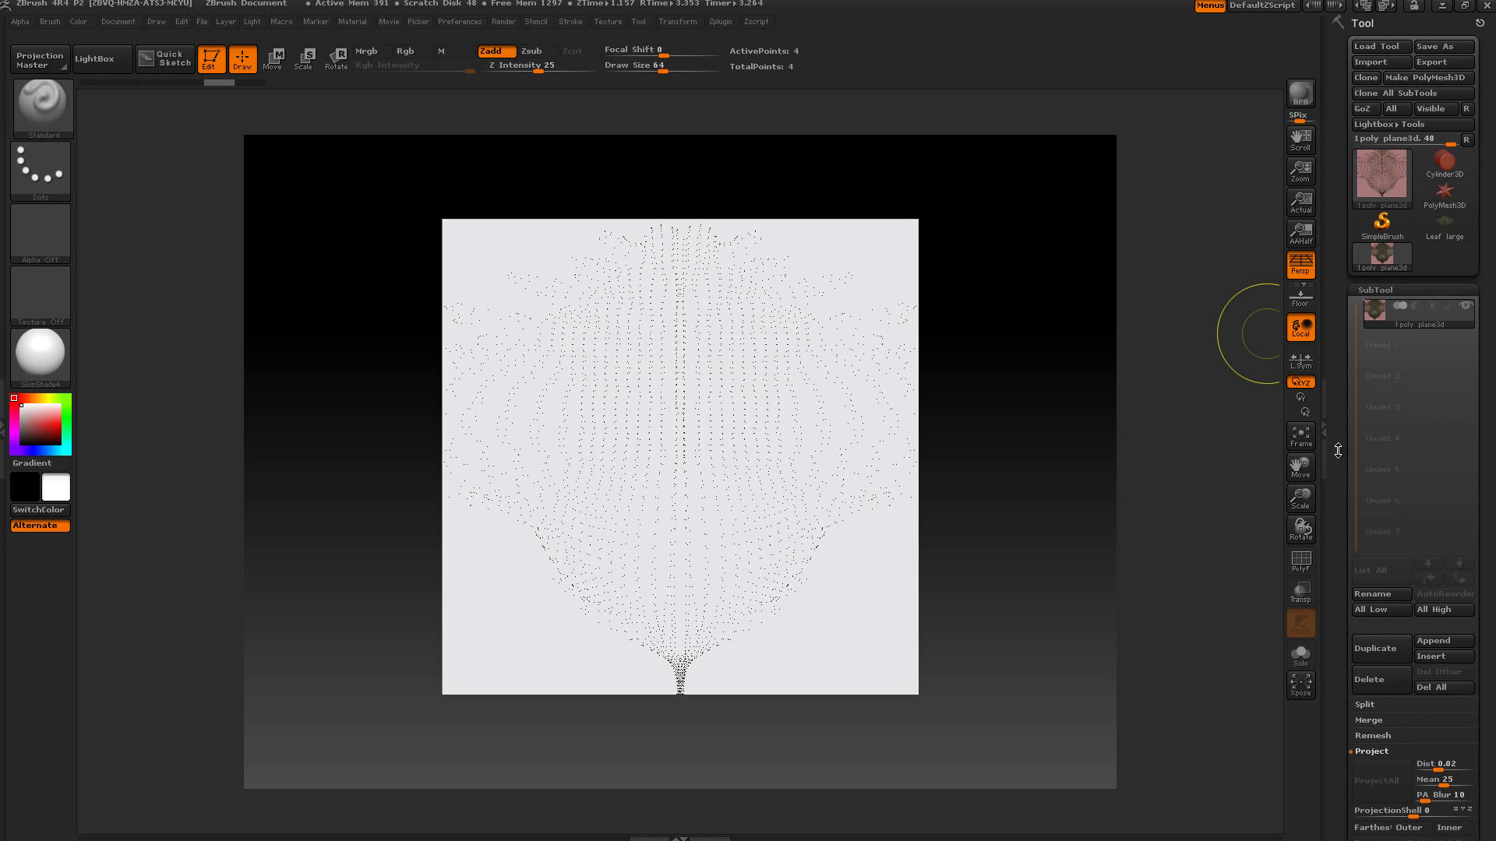
- Unify Leaf large via Deformation, adjust its preview, then reselect 1 poly plane3d
{"action": "left_click", "coordinate": [1441, 232]}
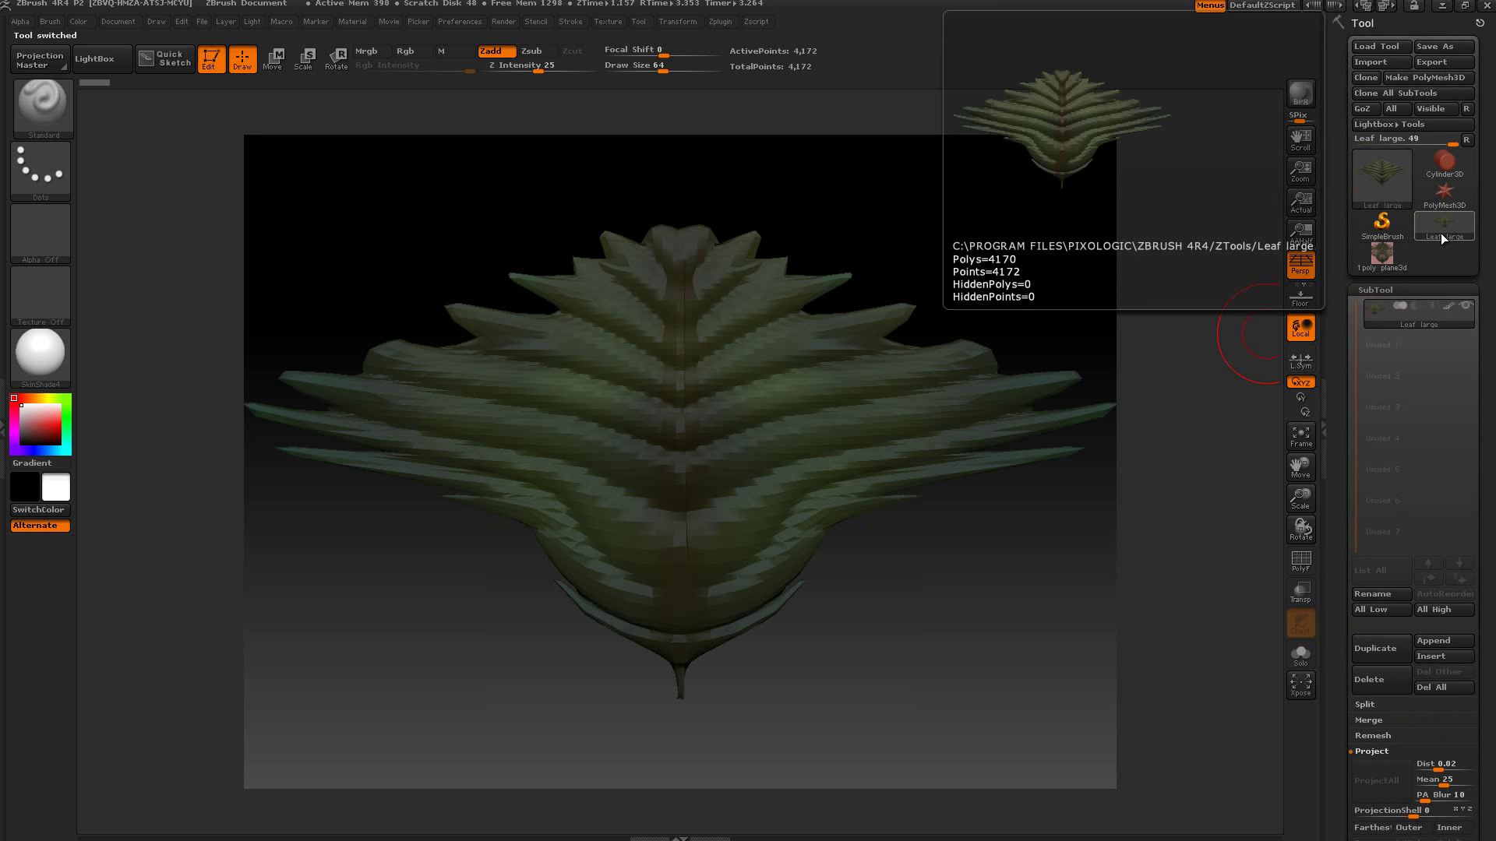
{"action": "scroll", "coordinate": [1344, 319], "scroll_direction": "down", "scroll_amount": 10}
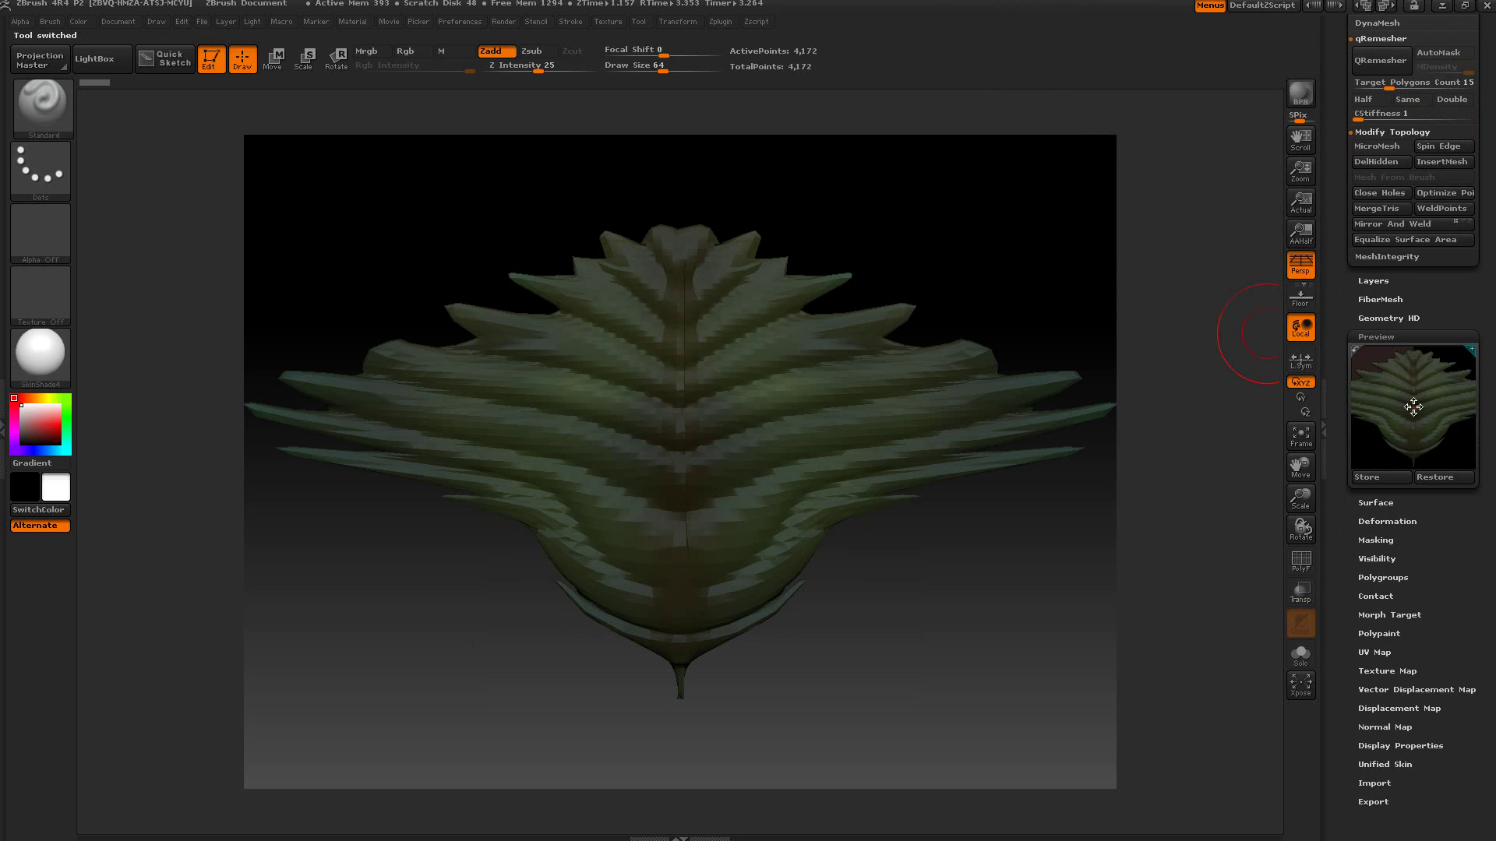
{"action": "left_click", "coordinate": [1373, 521]}
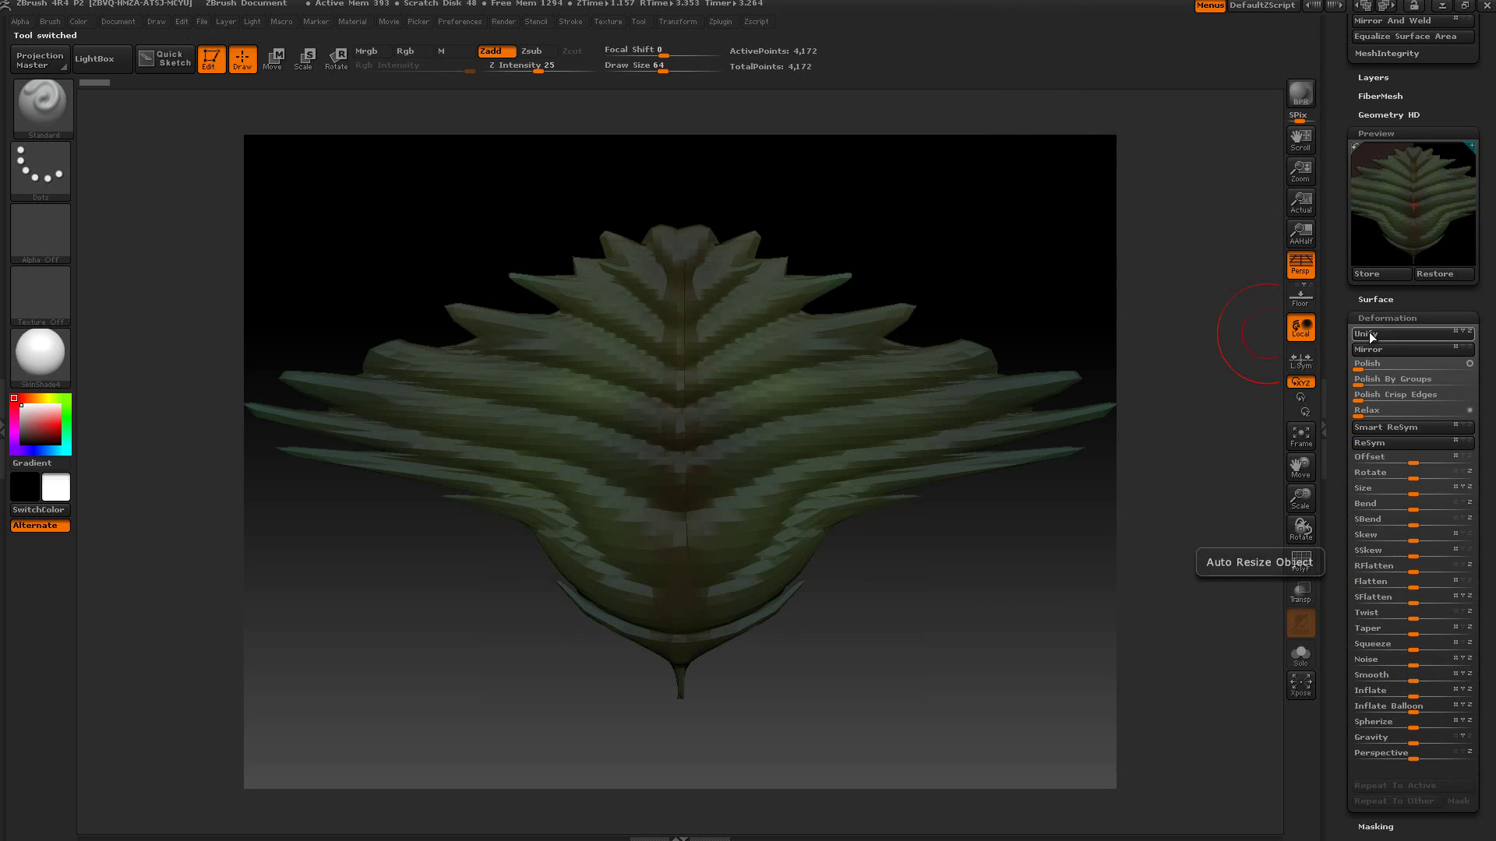
{"action": "left_click", "coordinate": [1371, 335]}
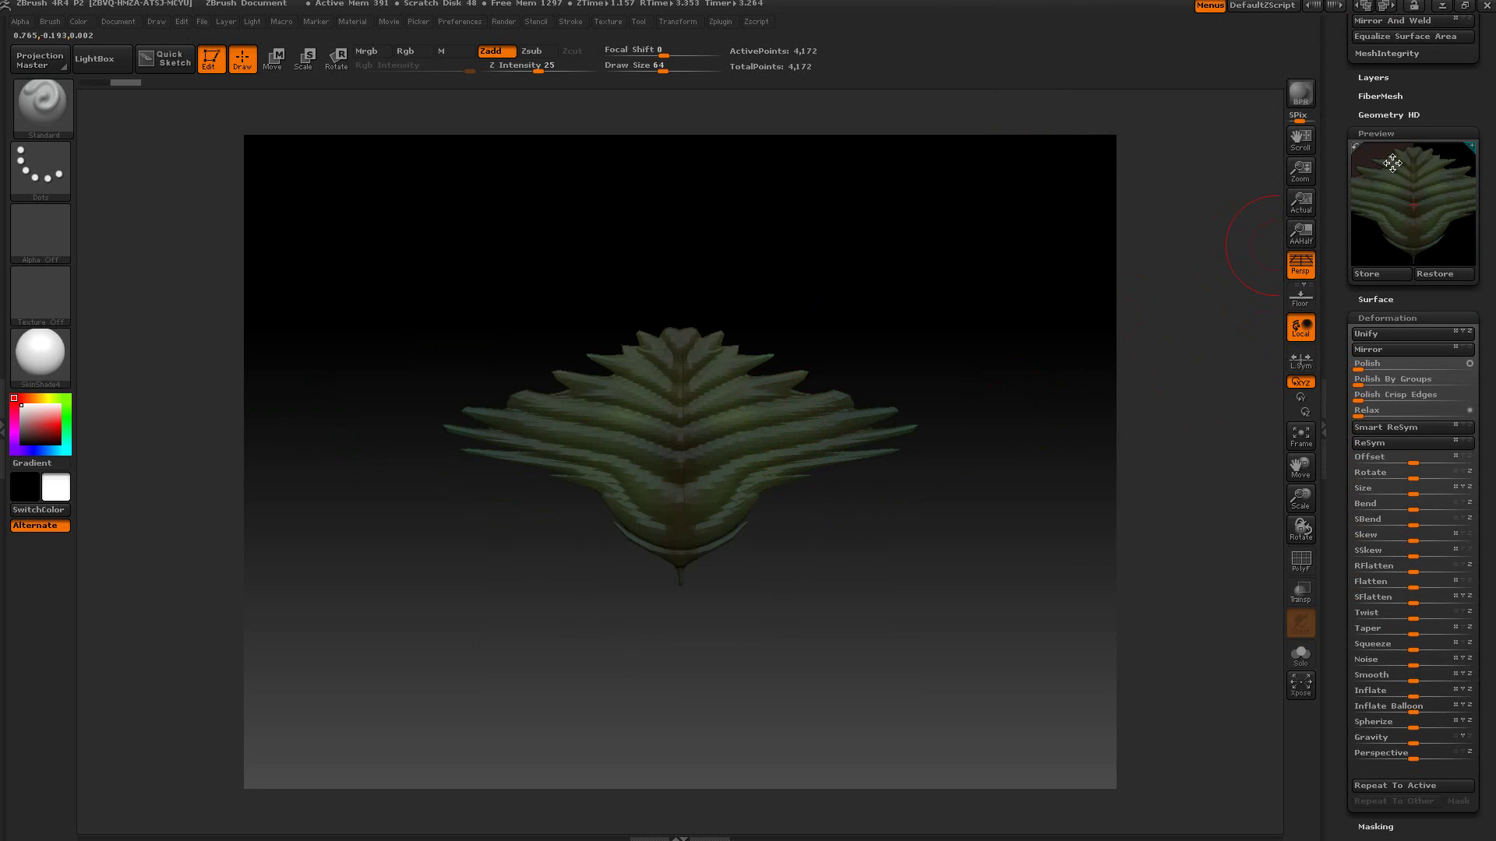
{"action": "left_click_drag", "start_coordinate": [1393, 162], "coordinate": [1396, 165]}
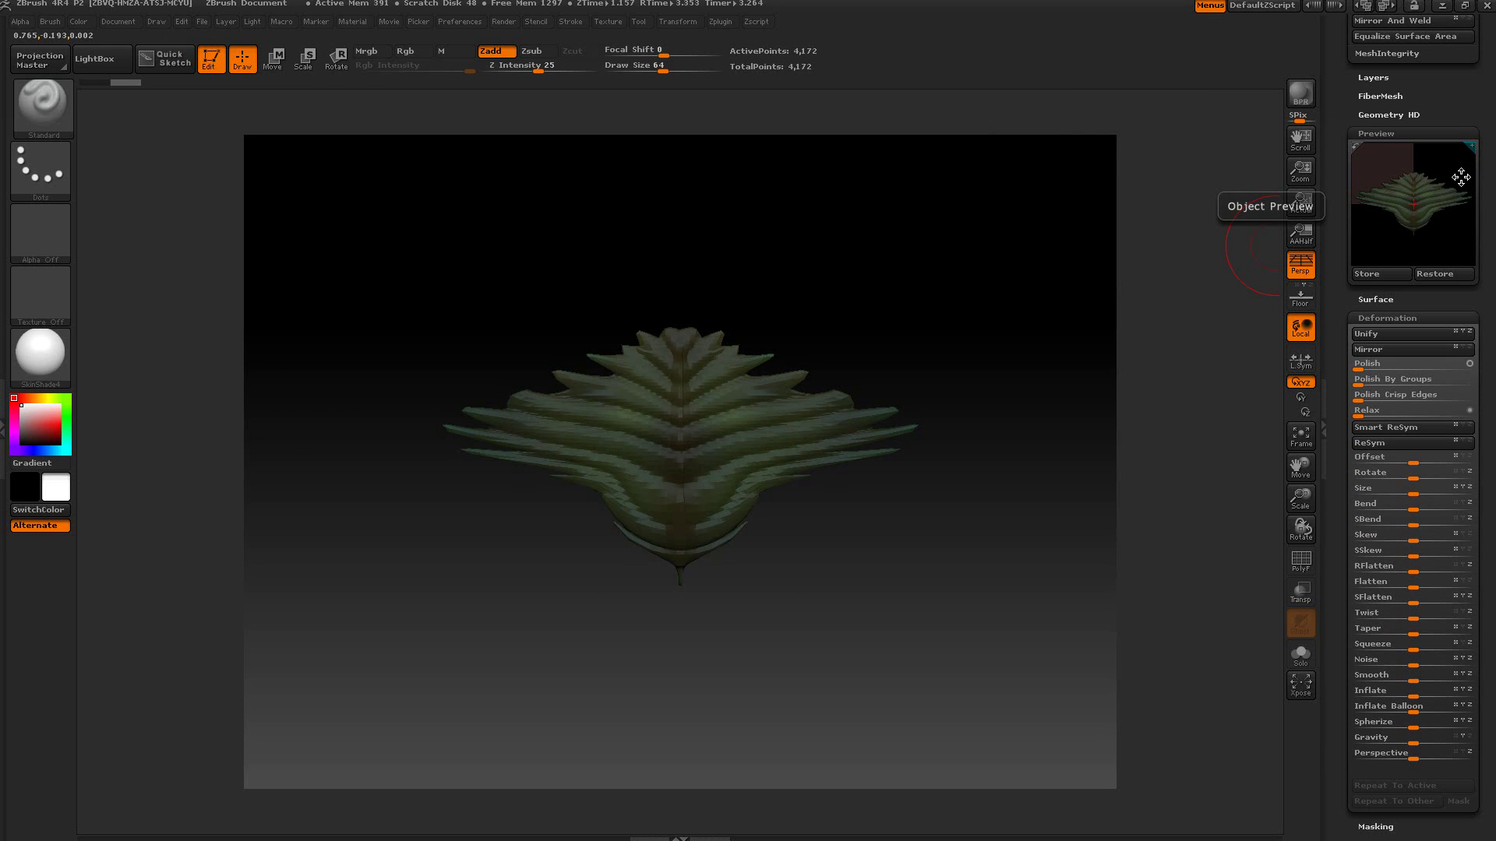
{"action": "left_click_drag", "start_coordinate": [1343, 104], "coordinate": [1335, 356]}
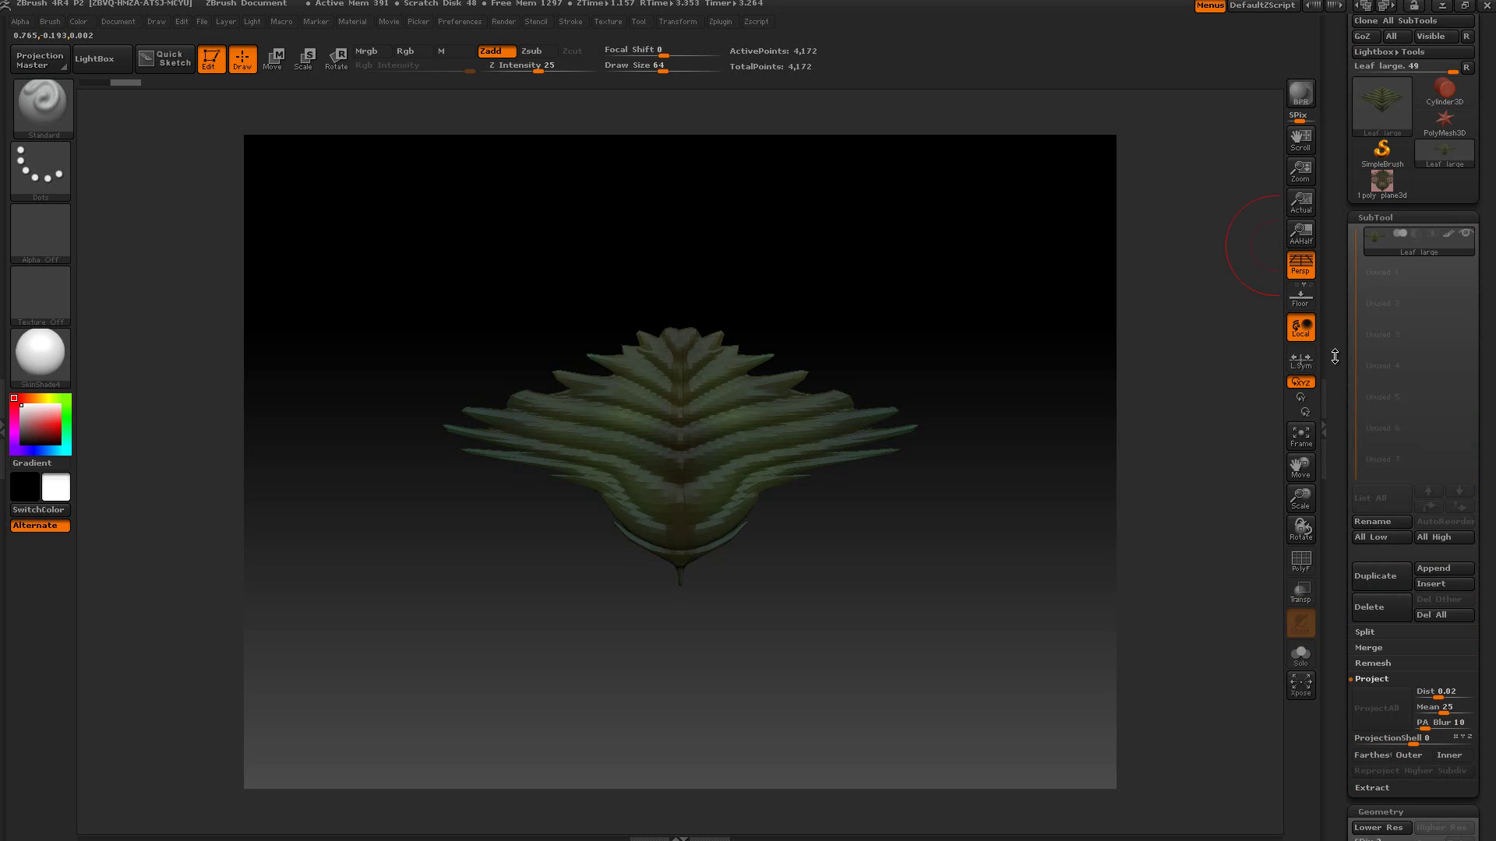
{"action": "left_click", "coordinate": [1385, 182]}
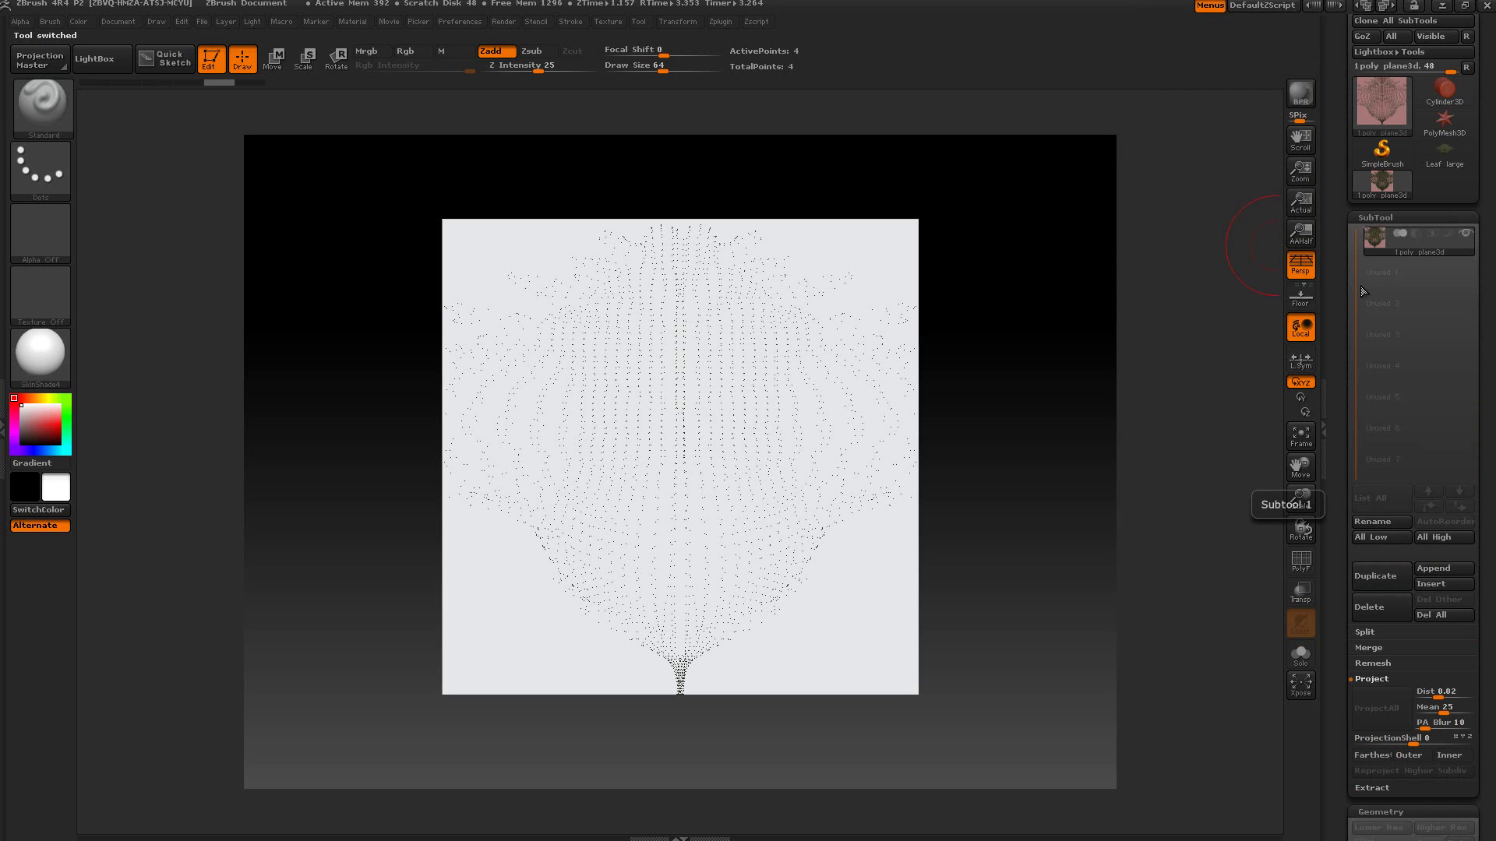
{"action": "left_click_drag", "start_coordinate": [1346, 293], "coordinate": [1322, 105]}
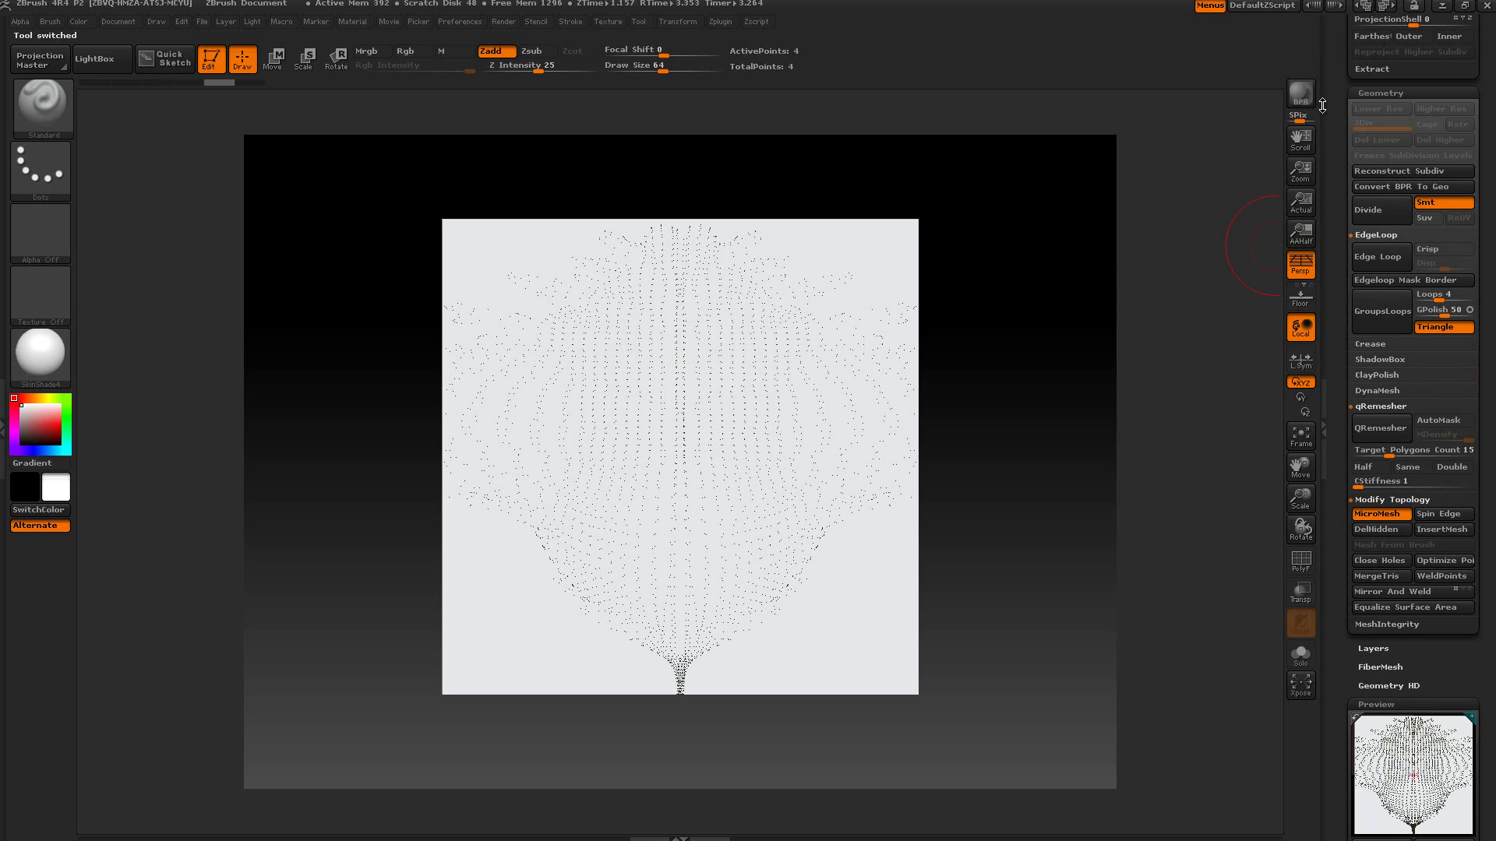
- Reassign the resized Leaf large as the plane's MicroMesh and check it with BPR
{"action": "left_click", "coordinate": [1377, 515]}
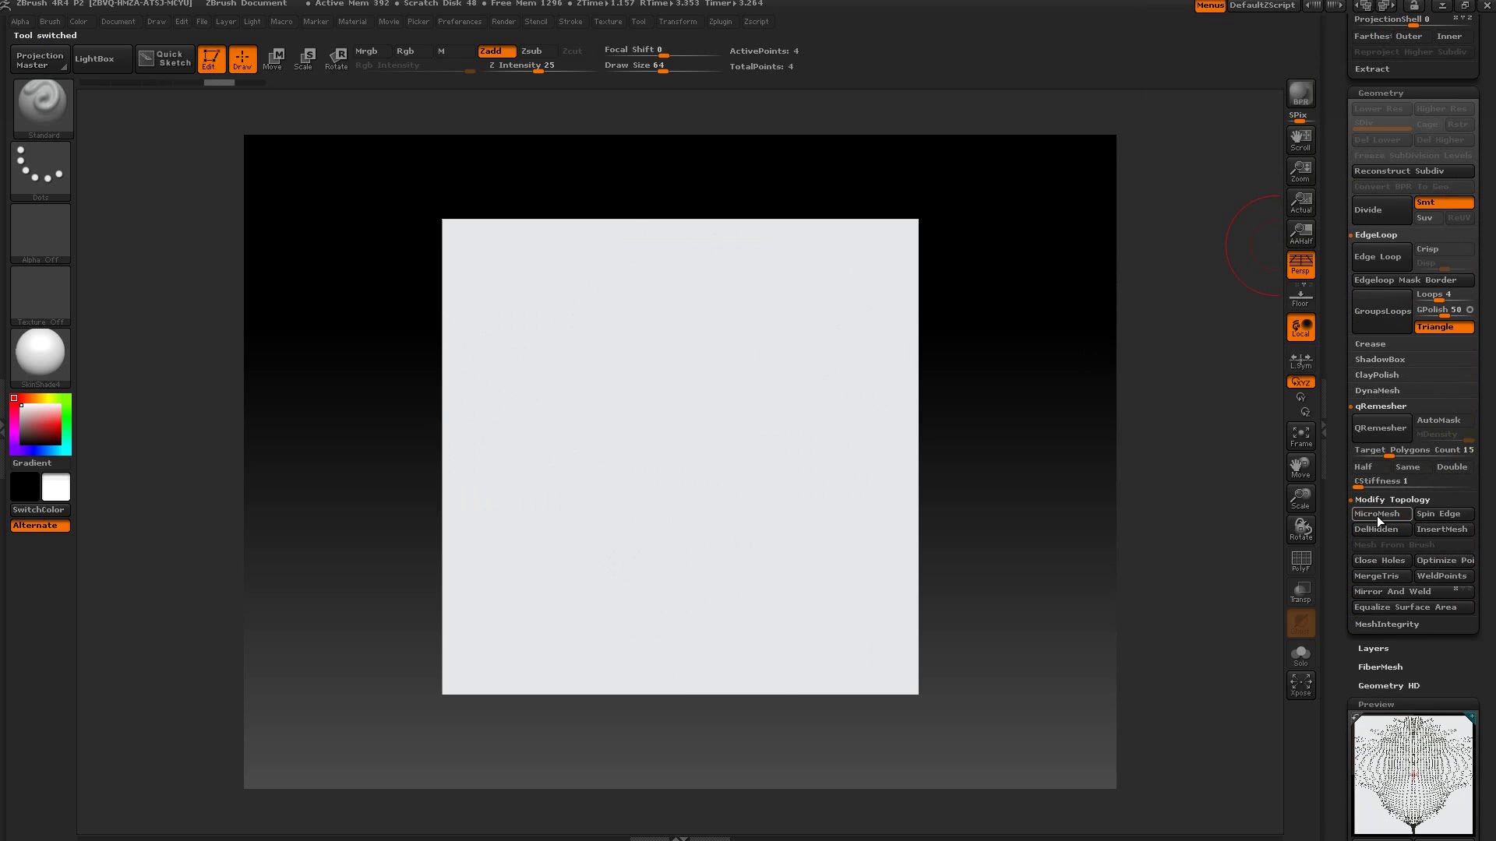
{"action": "left_click", "coordinate": [1376, 516]}
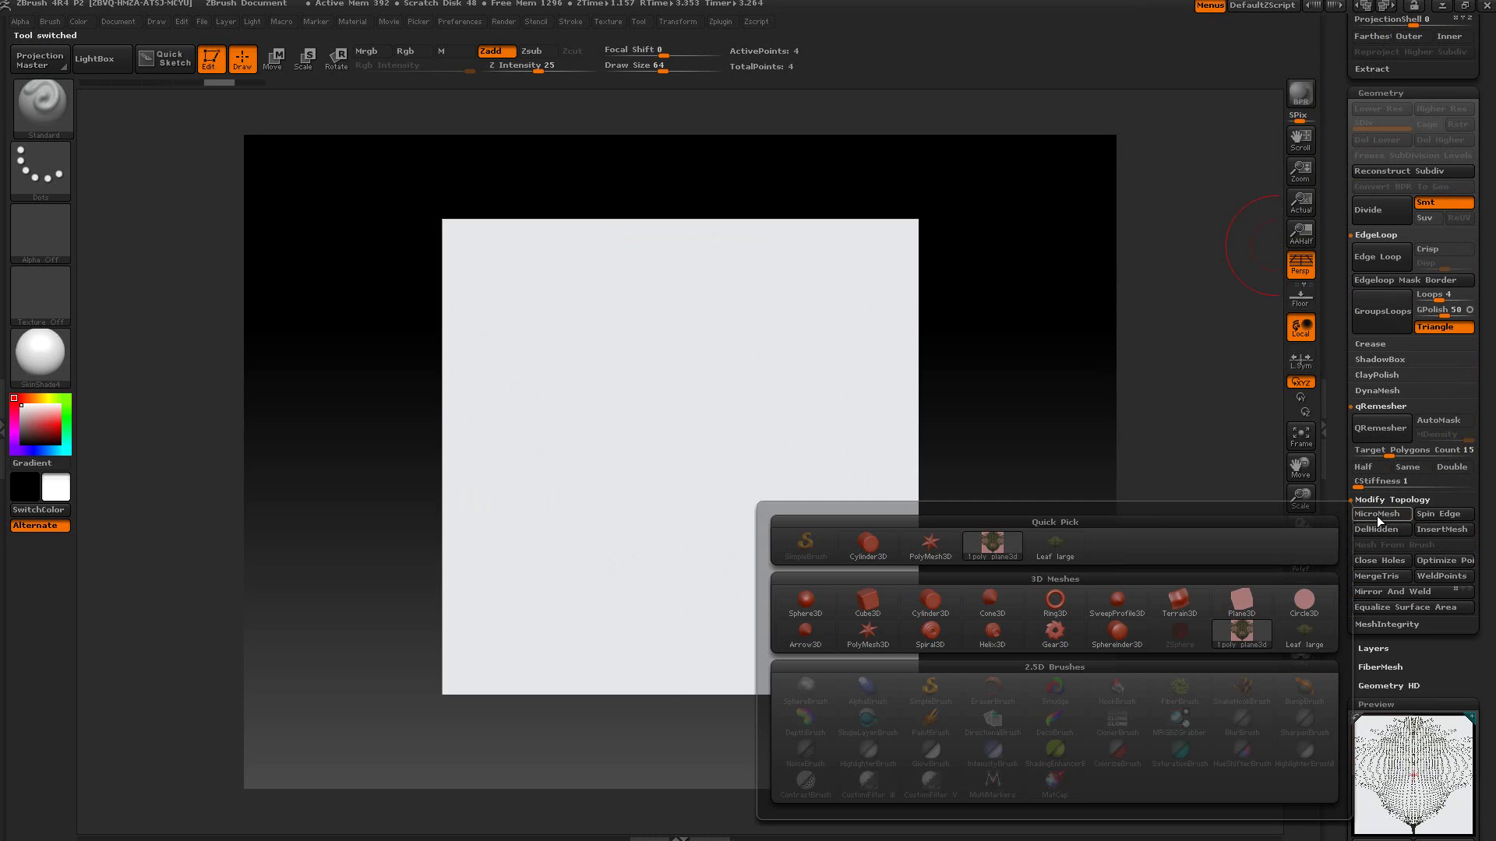
{"action": "left_click", "coordinate": [1056, 542]}
{"action": "left_click", "coordinate": [1293, 99]}
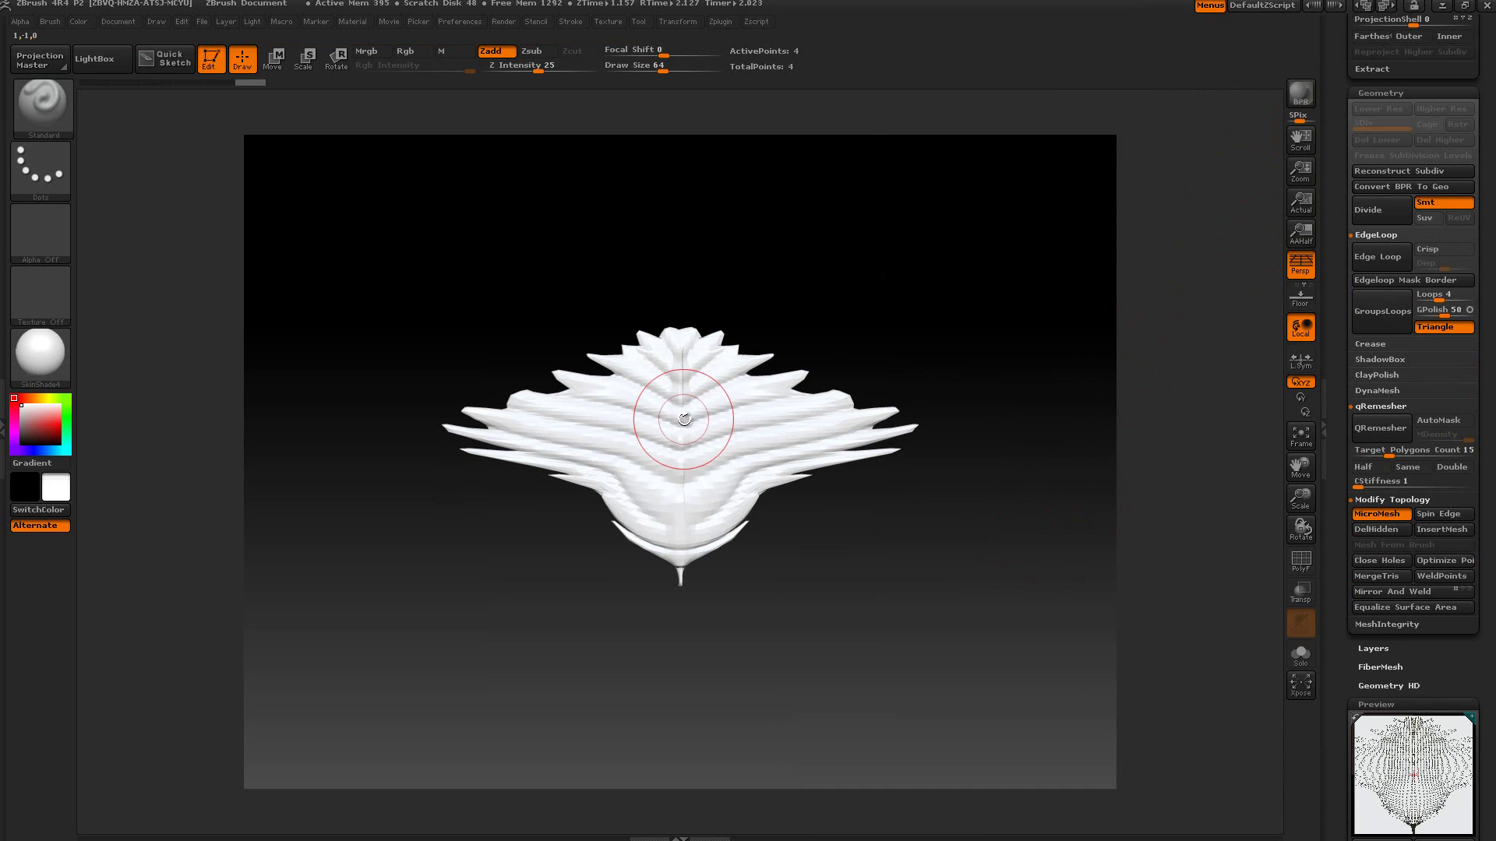
{"action": "left_click_drag", "start_coordinate": [1342, 123], "coordinate": [1342, 78]}
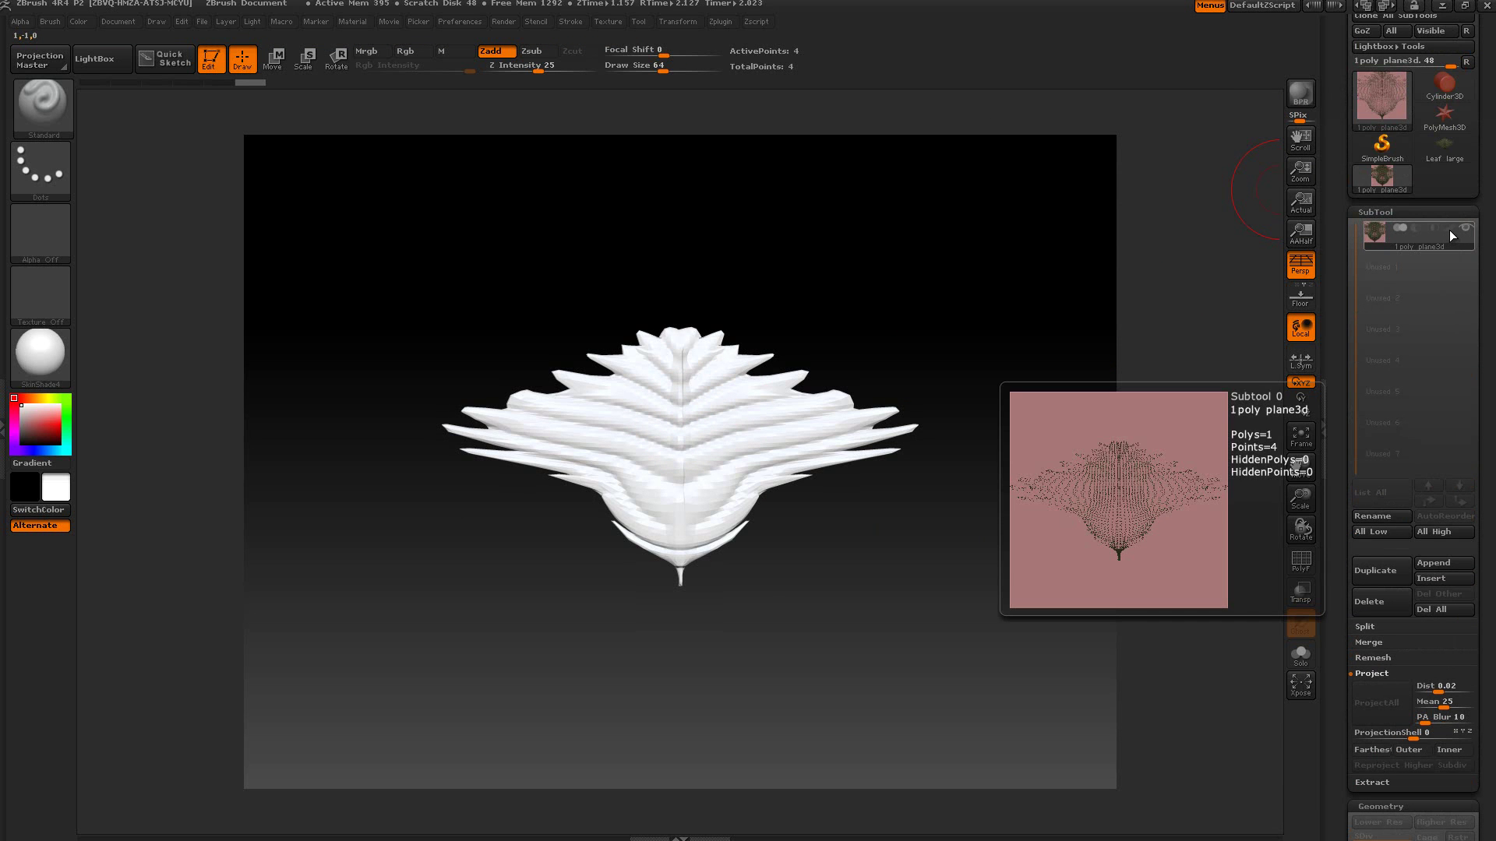
{"action": "left_click", "coordinate": [1449, 231]}
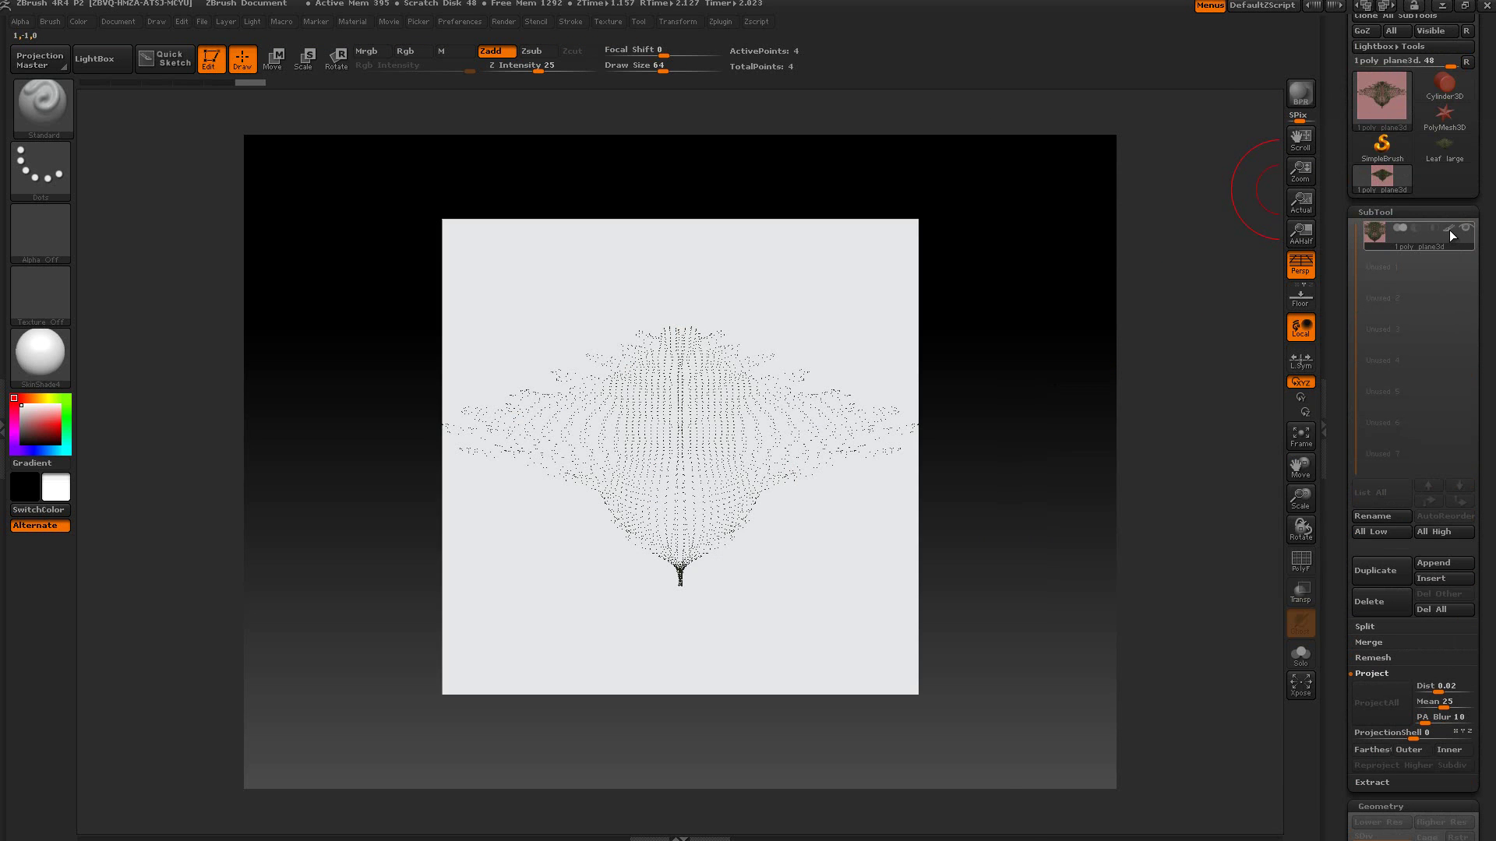
- Render the leaf micromesh and convert it into 4,172-point real geometry
{"action": "left_click", "coordinate": [1300, 93]}
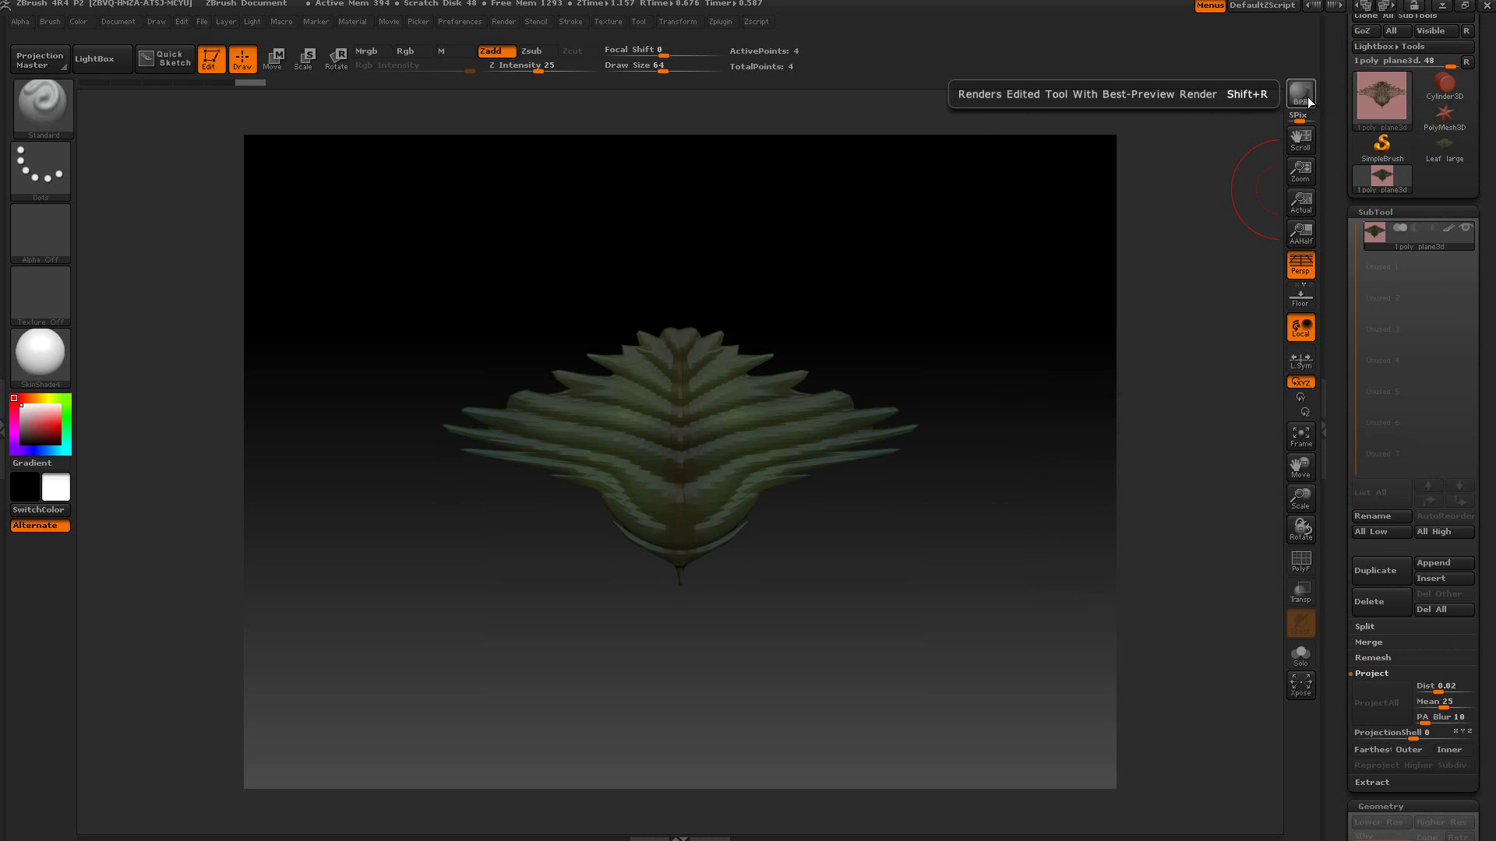
{"action": "left_click_drag", "start_coordinate": [1335, 324], "coordinate": [1341, 164]}
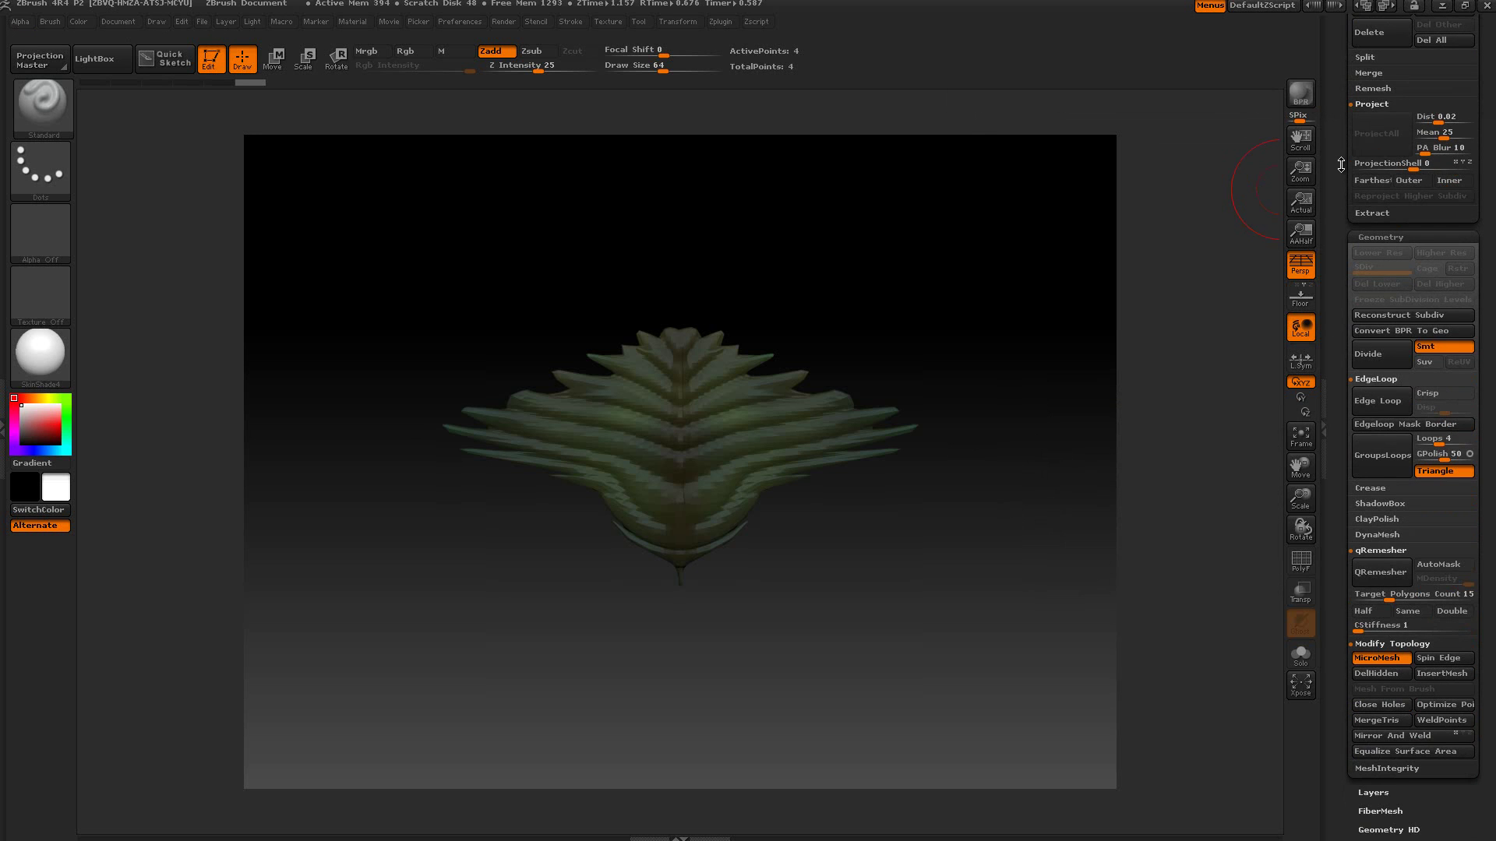
{"action": "left_click", "coordinate": [1372, 331]}
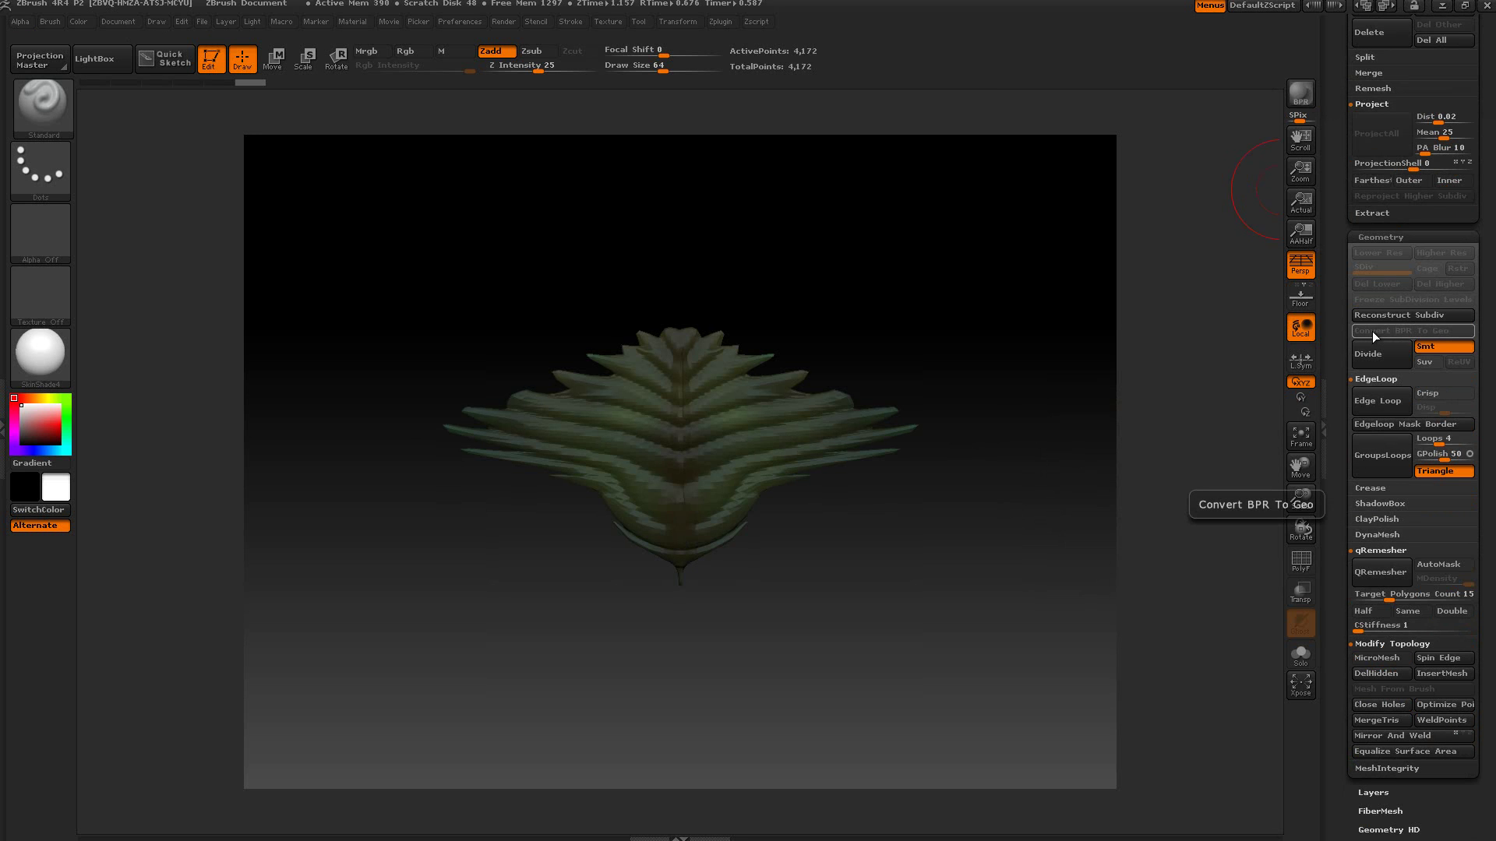
{"action": "mouse_move", "coordinate": [962, 374]}
{"action": "left_mouse_down"}
{"action": "mouse_move", "coordinate": [891, 401]}
{"action": "mouse_move", "coordinate": [968, 393]}
{"action": "left_mouse_up"}
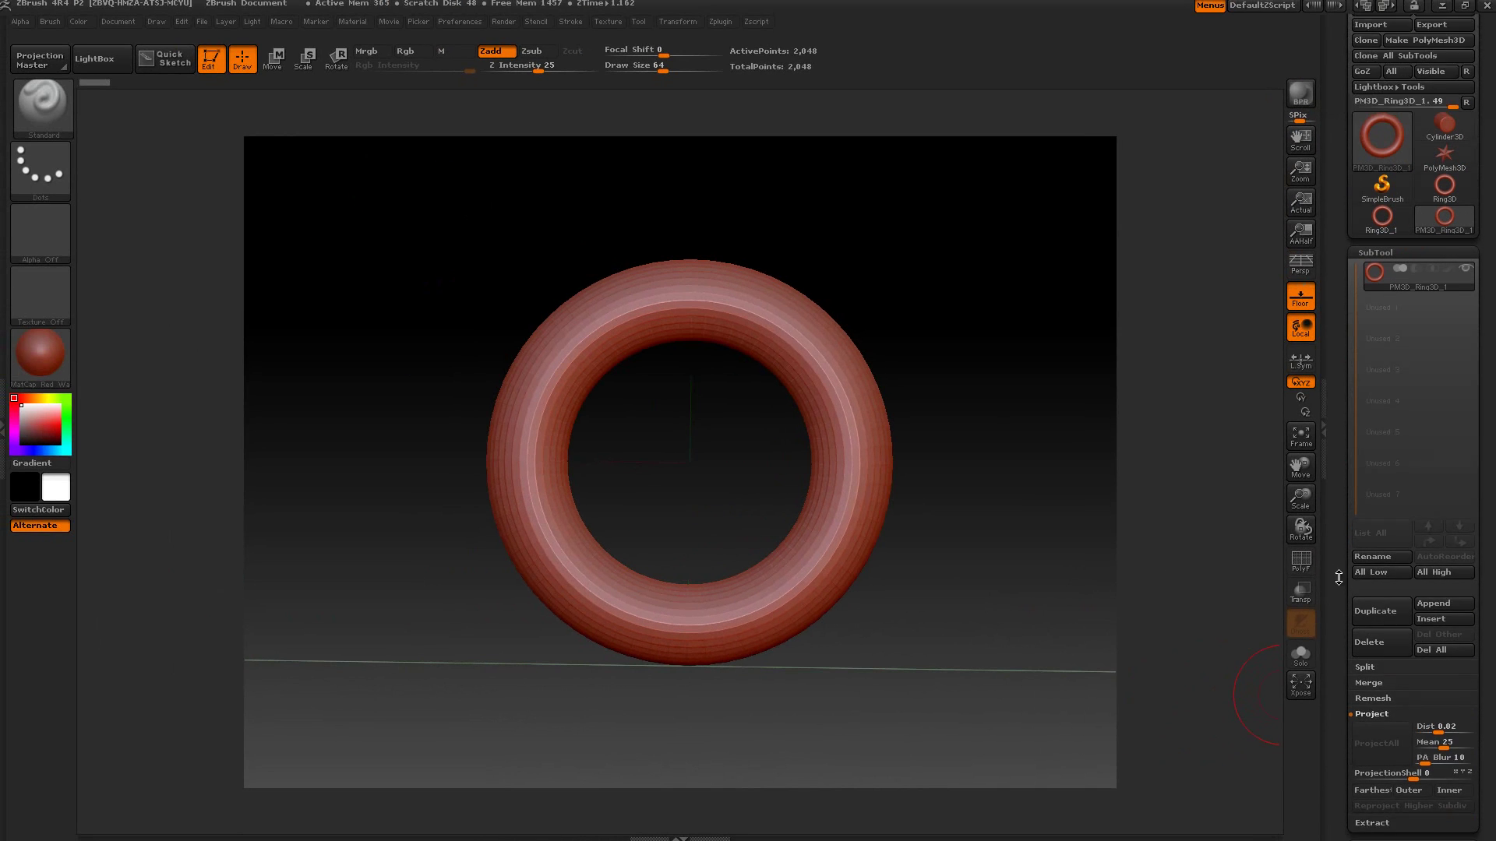
- Insert a Cone3D into the torus with InsertMesh, reaching 2,560 points, and show PolyF
{"action": "scroll", "coordinate": [1338, 577], "scroll_direction": "up", "scroll_amount": 1}
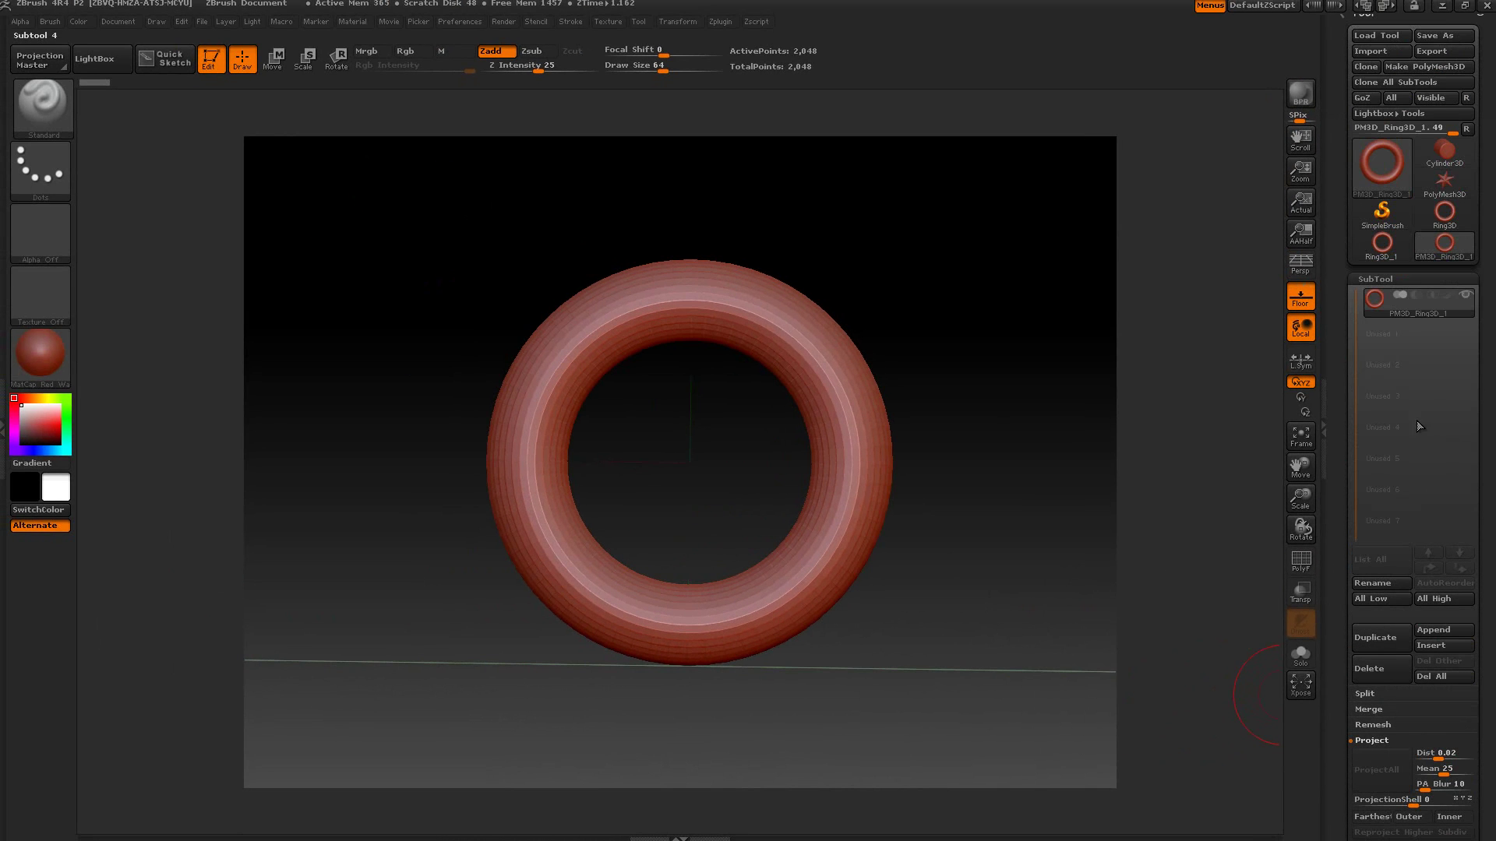
{"action": "mouse_move", "coordinate": [1401, 317]}
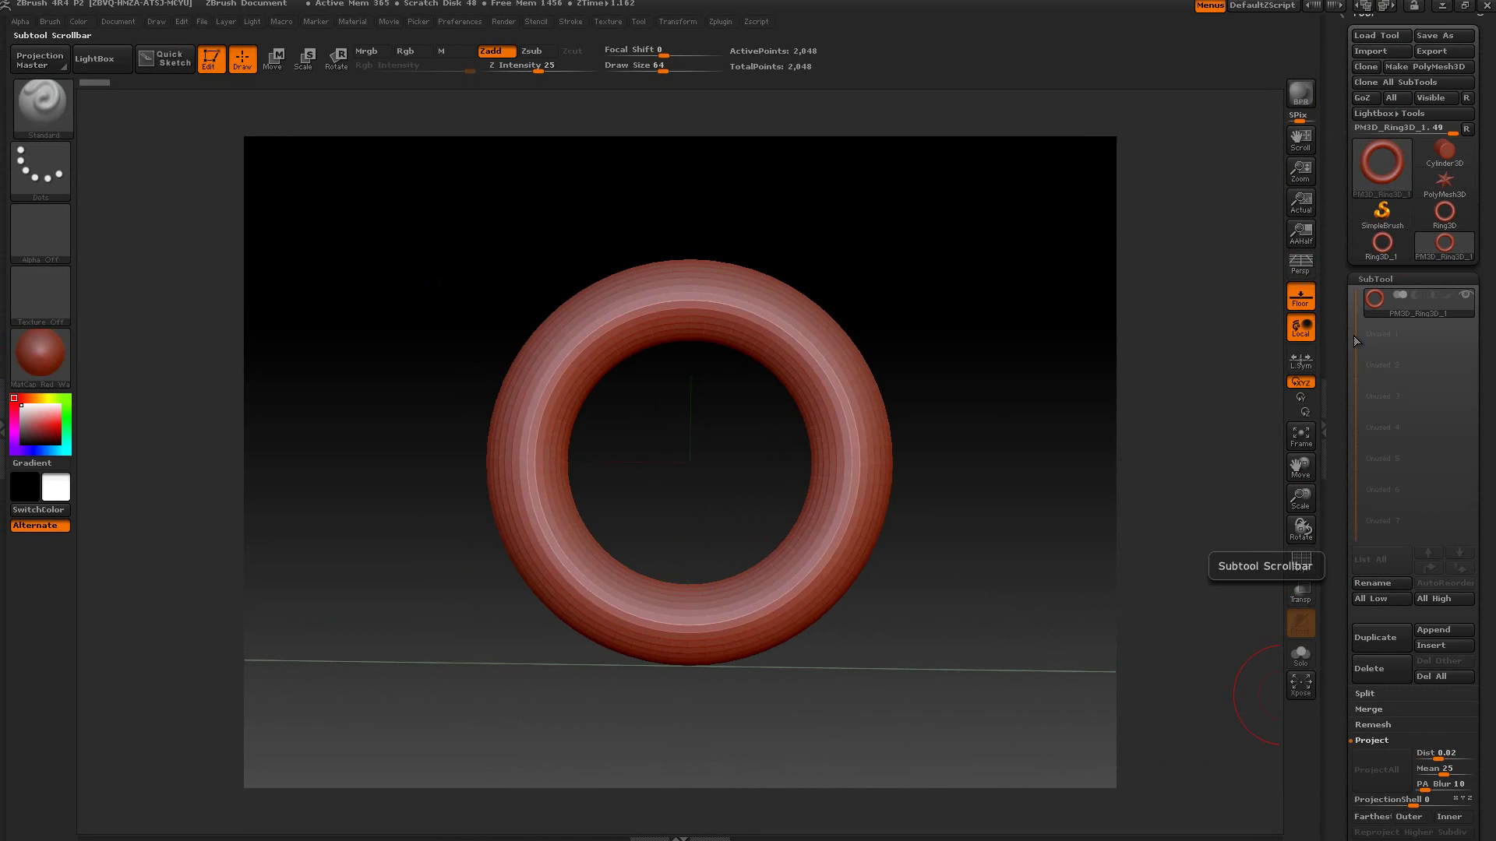
{"action": "left_click_drag", "start_coordinate": [1338, 577], "coordinate": [1341, 101]}
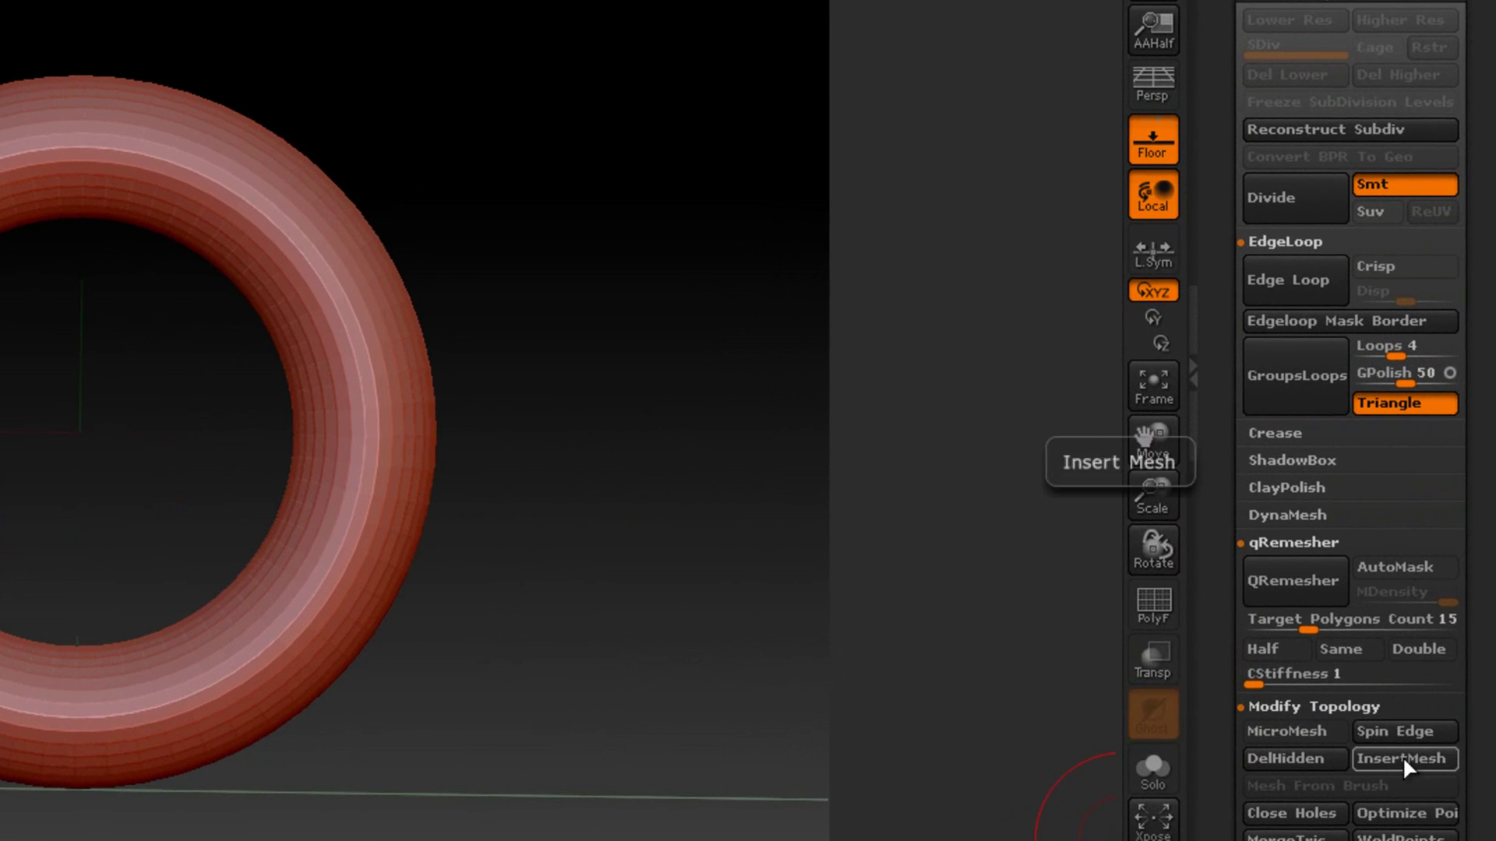
{"action": "left_click", "coordinate": [1402, 756]}
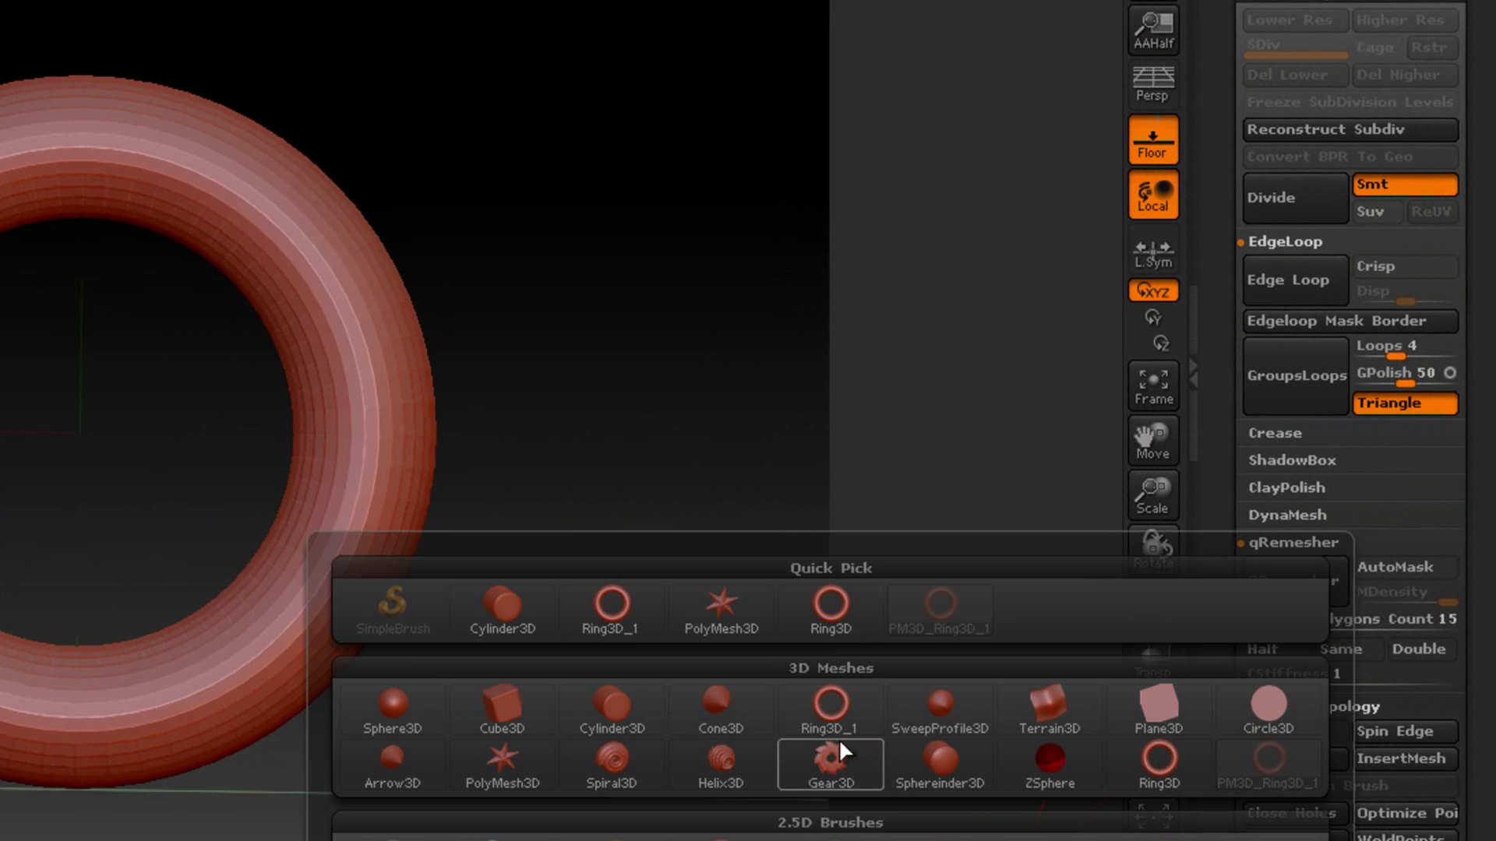
{"action": "left_click", "coordinate": [737, 692]}
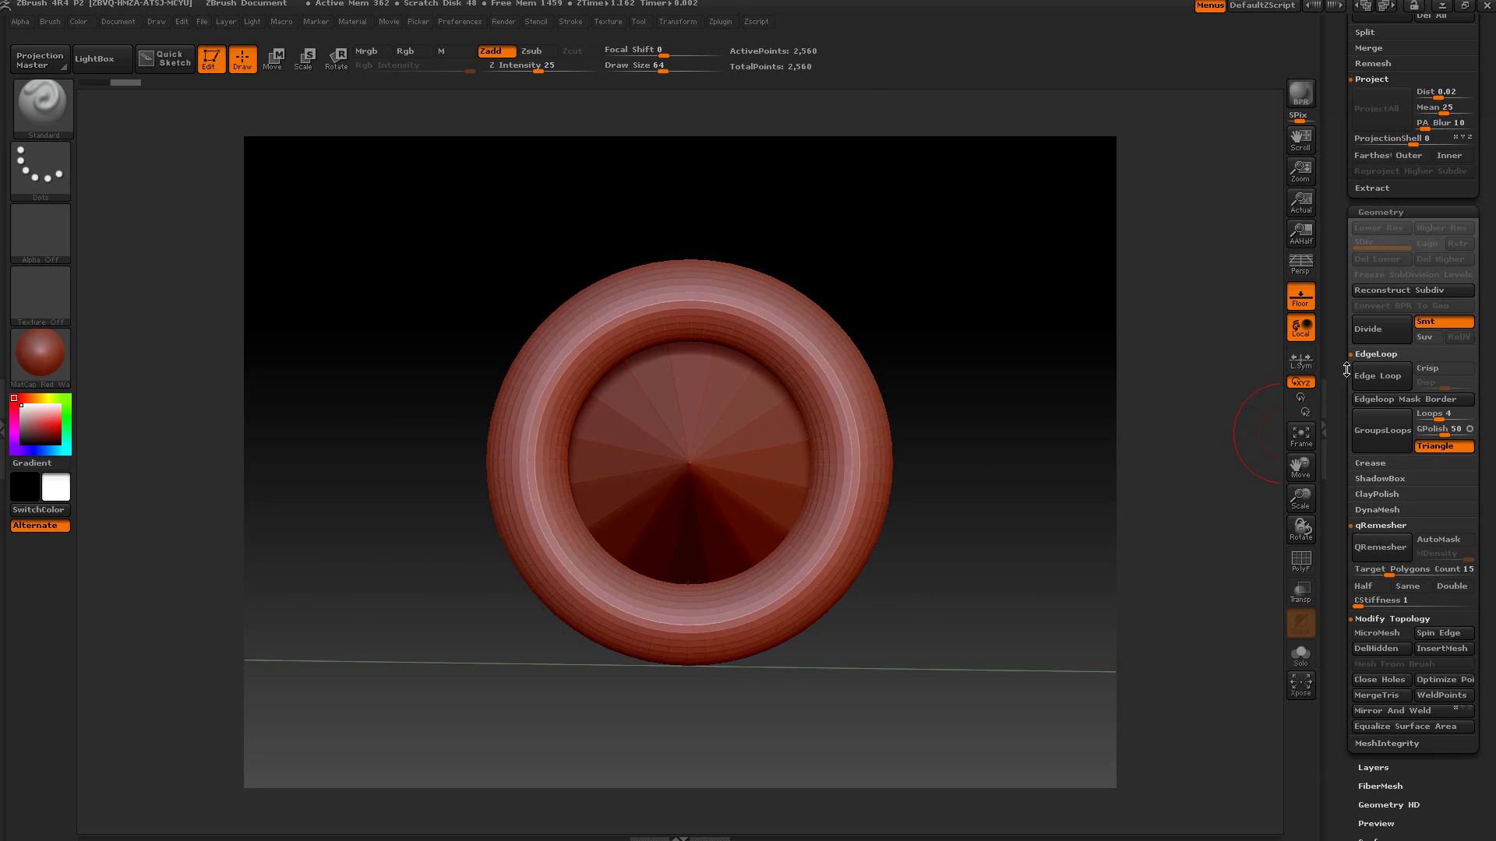
{"action": "scroll", "coordinate": [1346, 370], "scroll_direction": "up", "scroll_amount": 10}
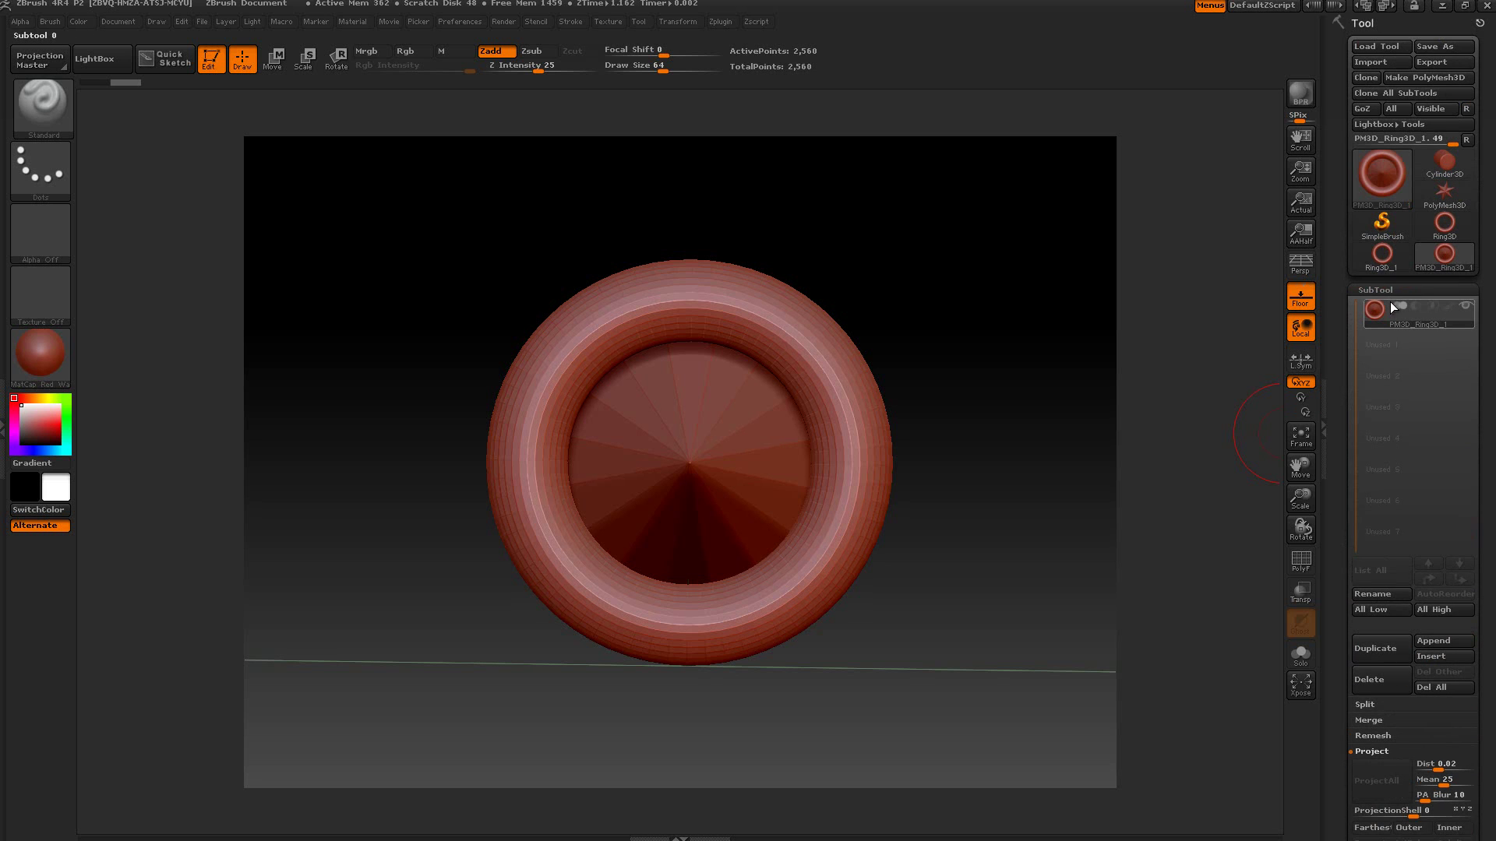
{"action": "mouse_move", "coordinate": [1394, 314]}
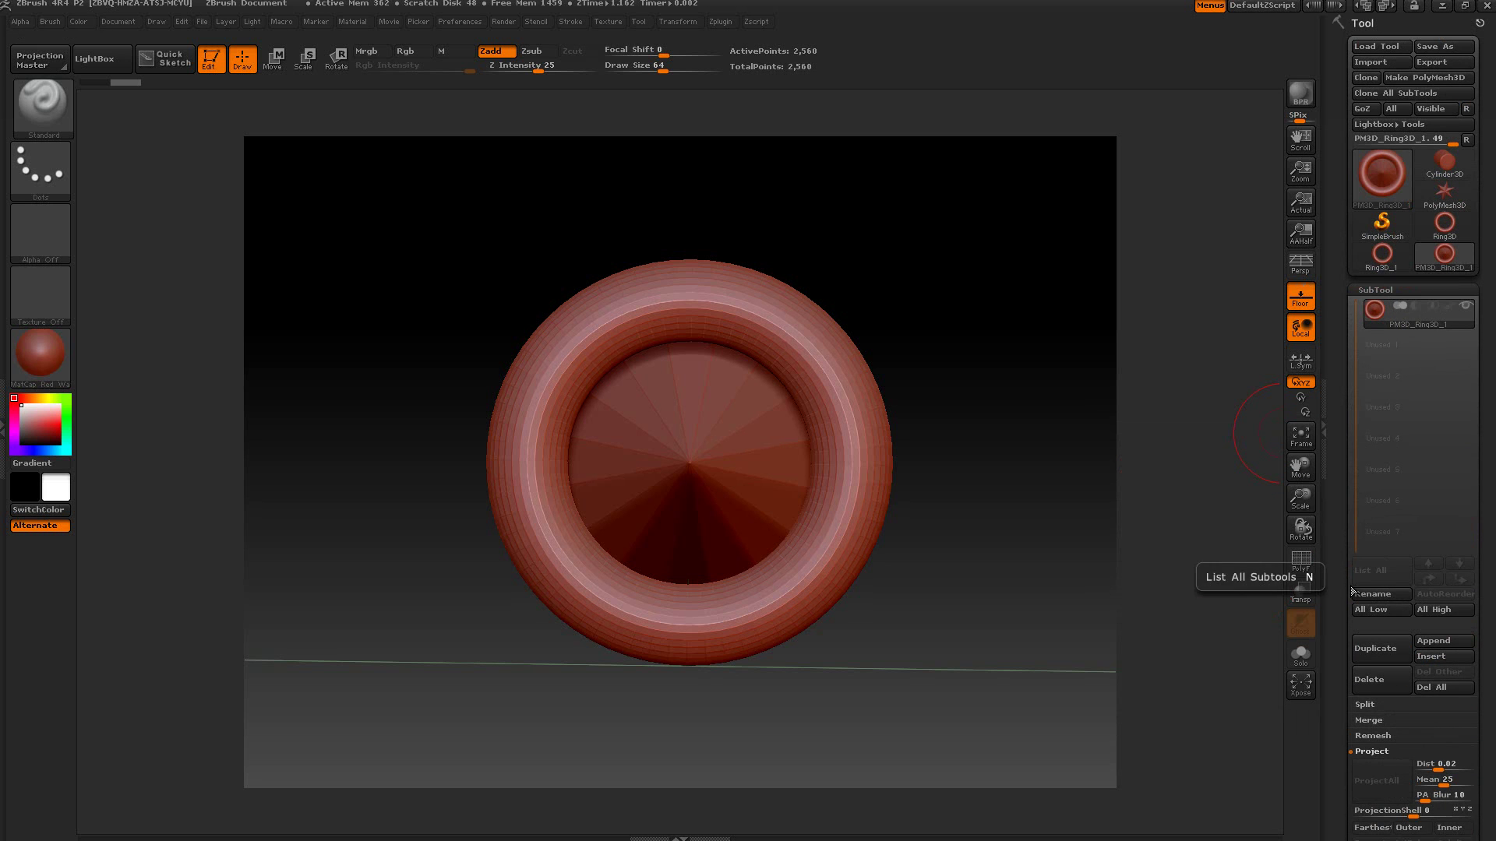
{"action": "left_click", "coordinate": [1300, 559]}
- Orbit the ring and cone until the torus is seen edge-on
{"action": "left_click_drag", "start_coordinate": [1024, 431], "coordinate": [1080, 439]}
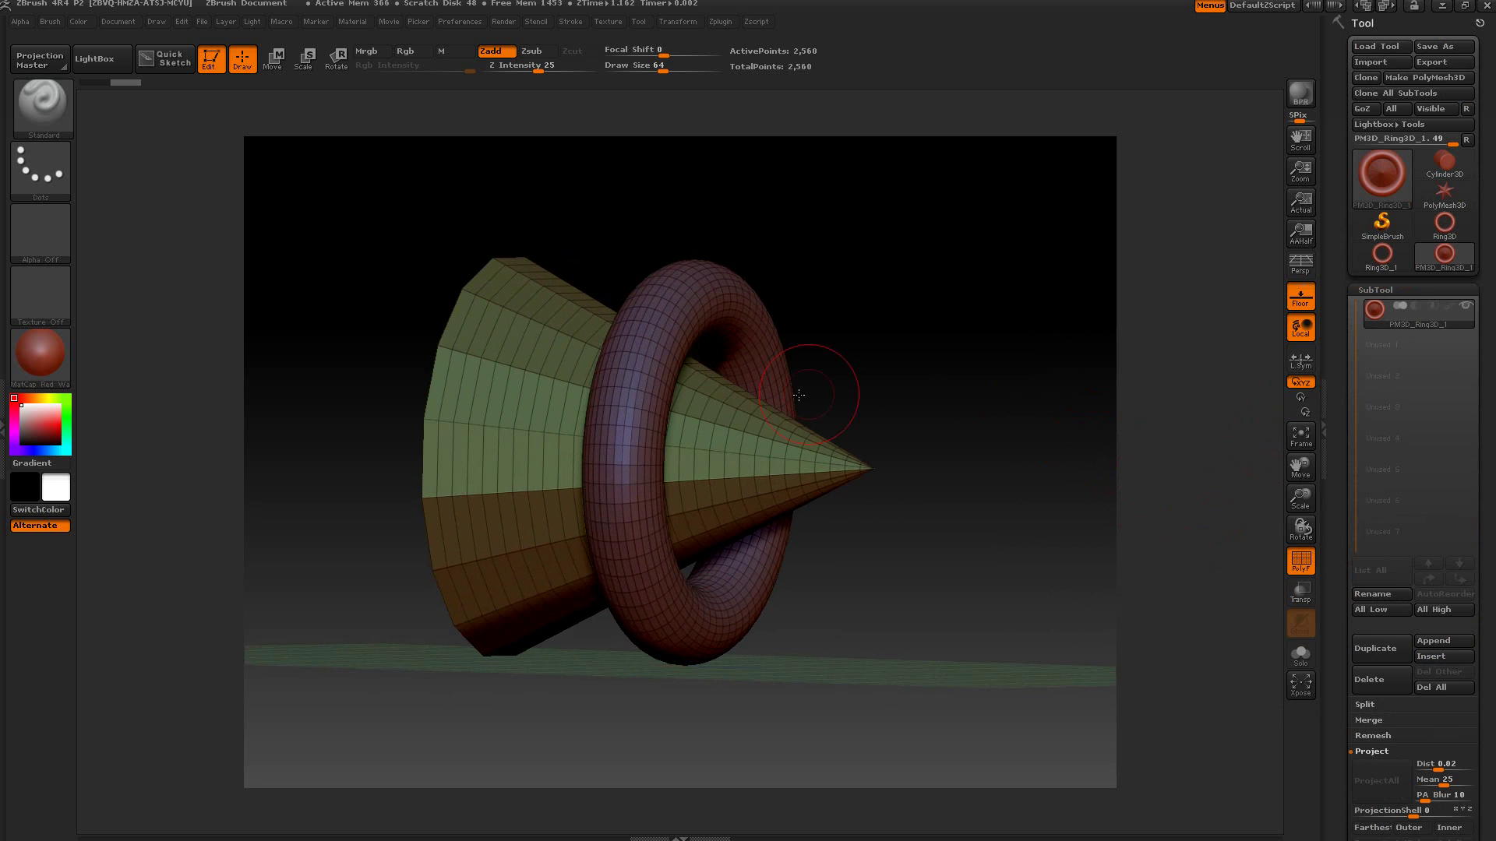
{"action": "left_click_drag", "start_coordinate": [1339, 374], "coordinate": [1341, 158]}
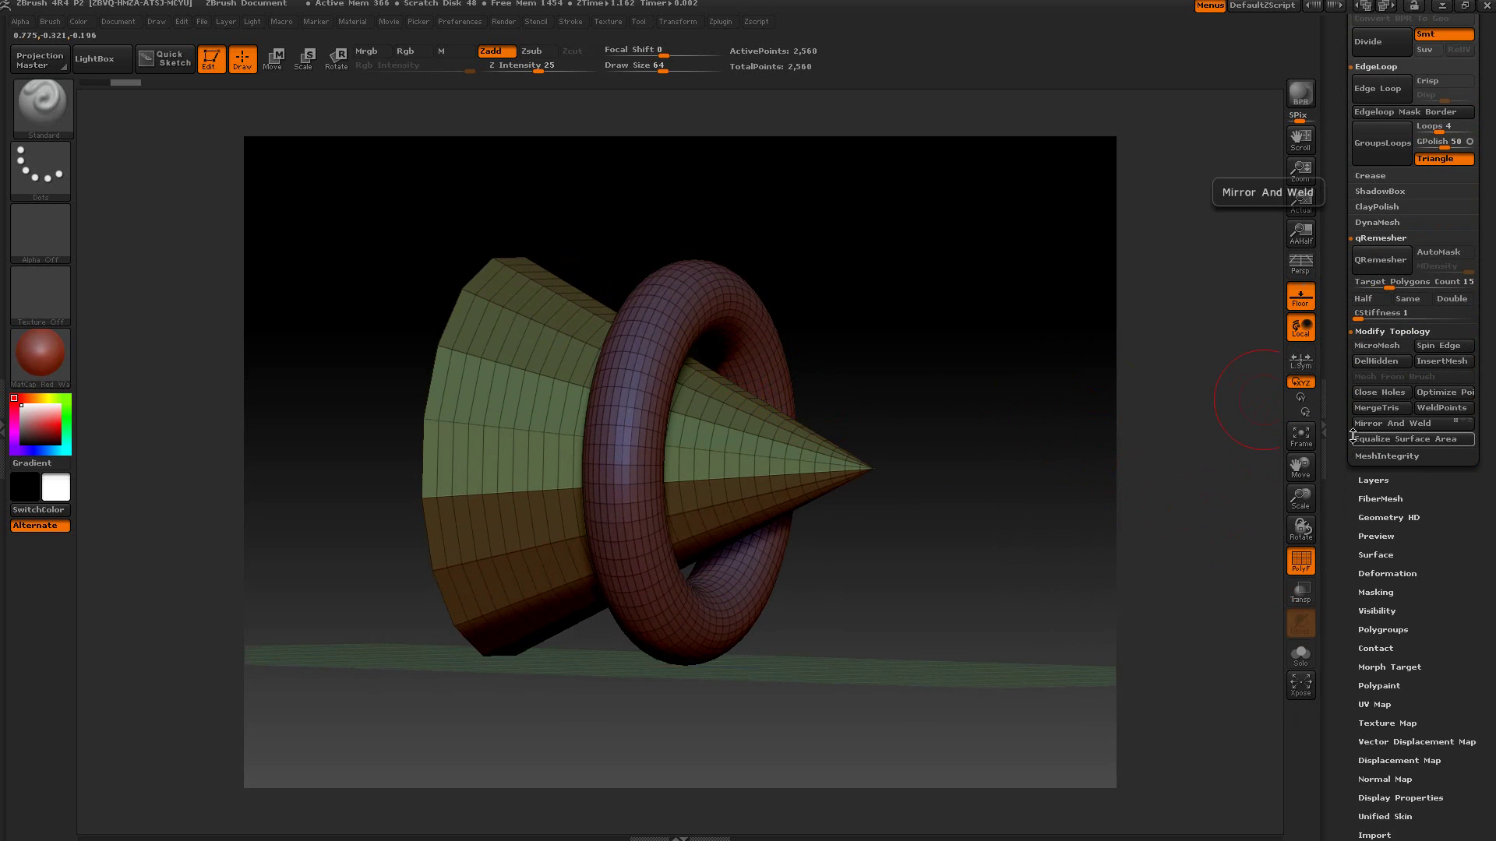
{"action": "left_click", "coordinate": [1371, 629]}
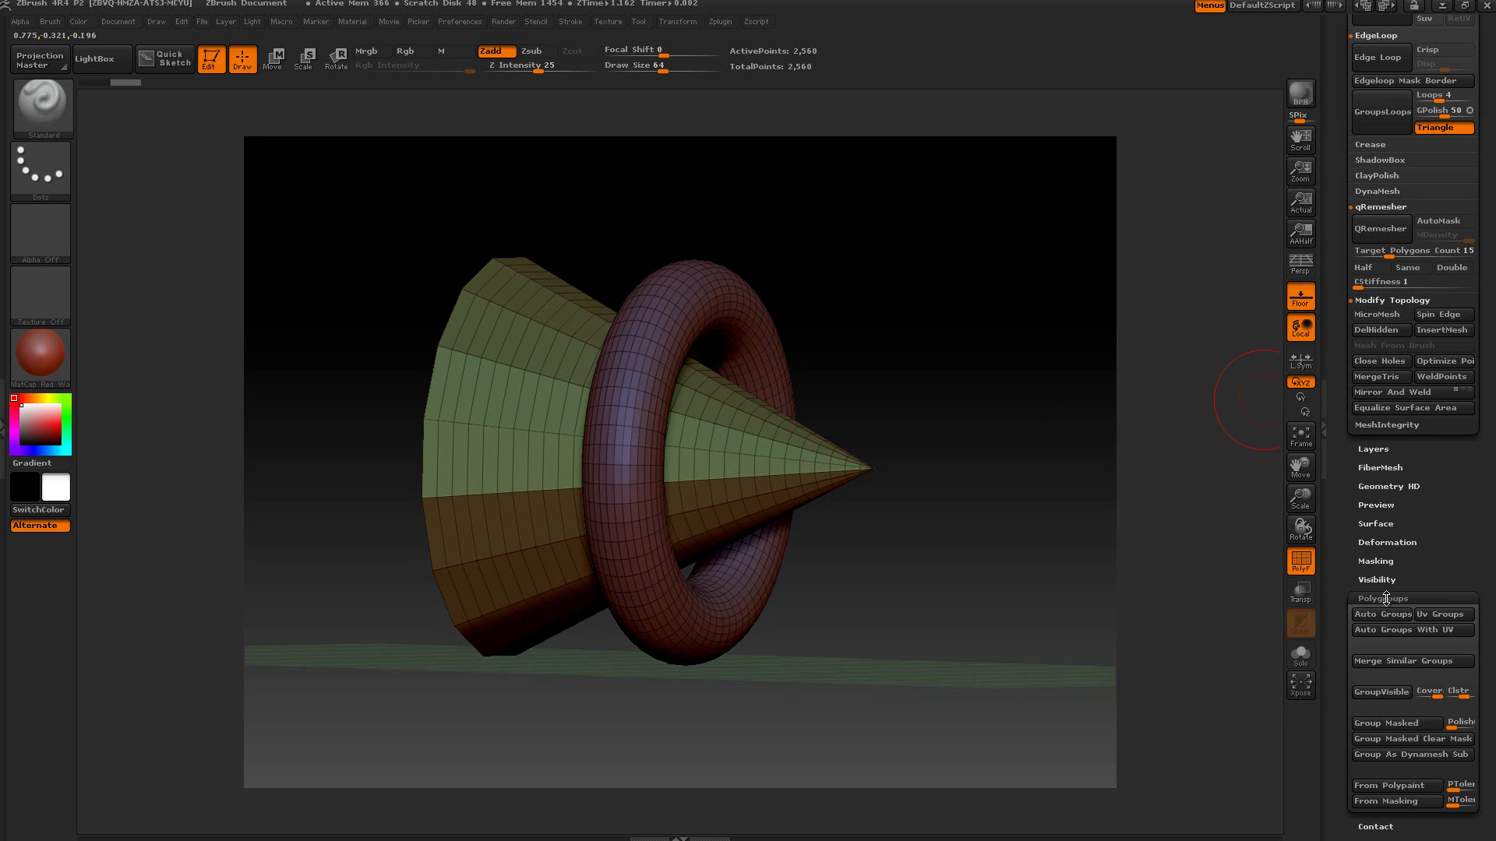
{"action": "left_click", "coordinate": [1387, 599]}
{"action": "left_click_drag", "start_coordinate": [1344, 345], "coordinate": [1316, 592]}
{"action": "left_click_drag", "start_coordinate": [983, 483], "coordinate": [979, 487]}
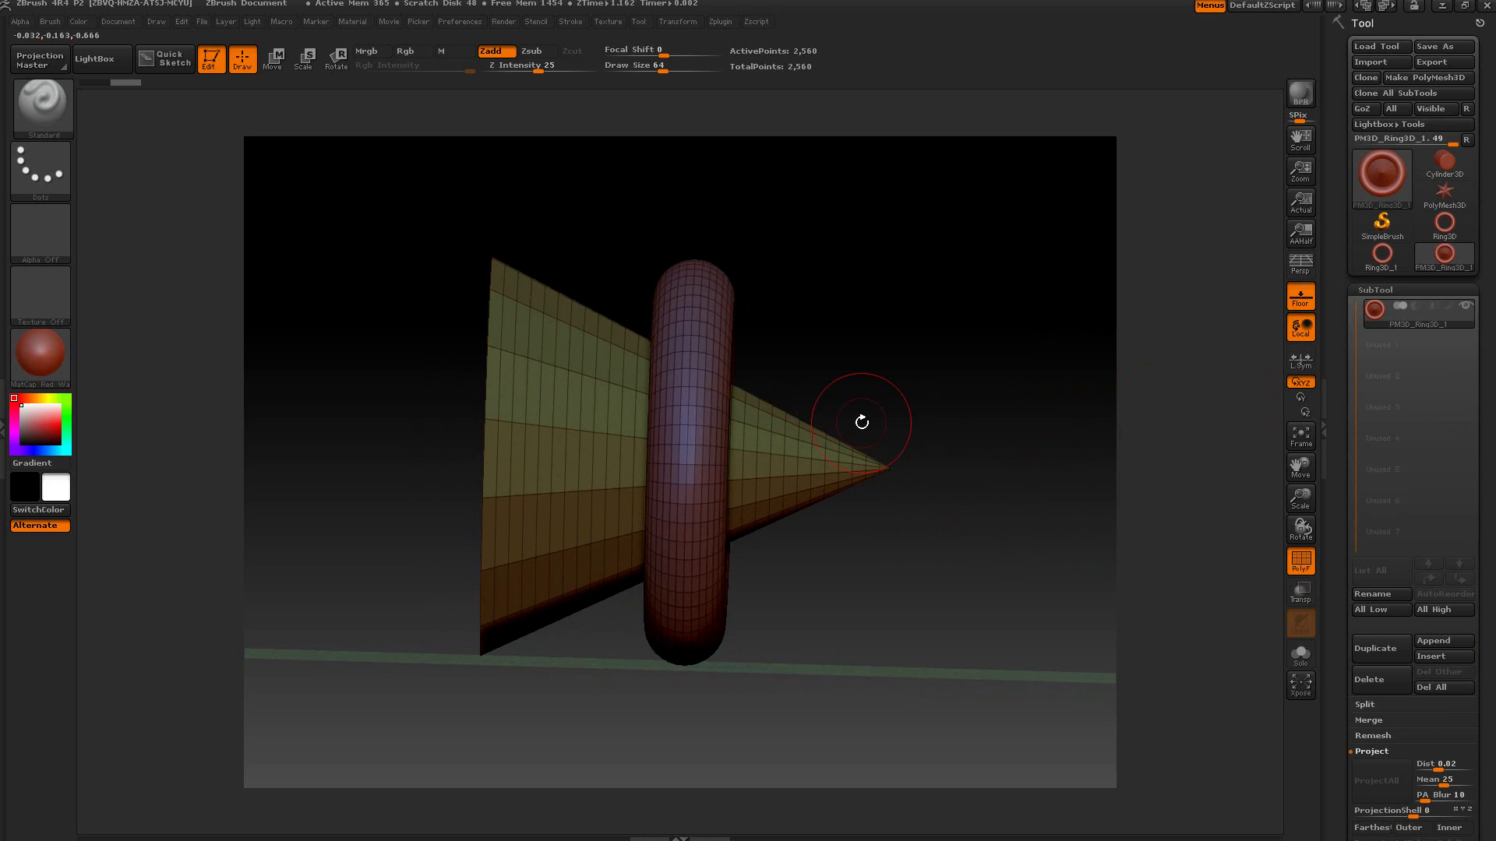
- Mask the plane and cone, then slide the torus right with the Move transpose line
{"action": "left_click", "coordinate": [277, 61]}
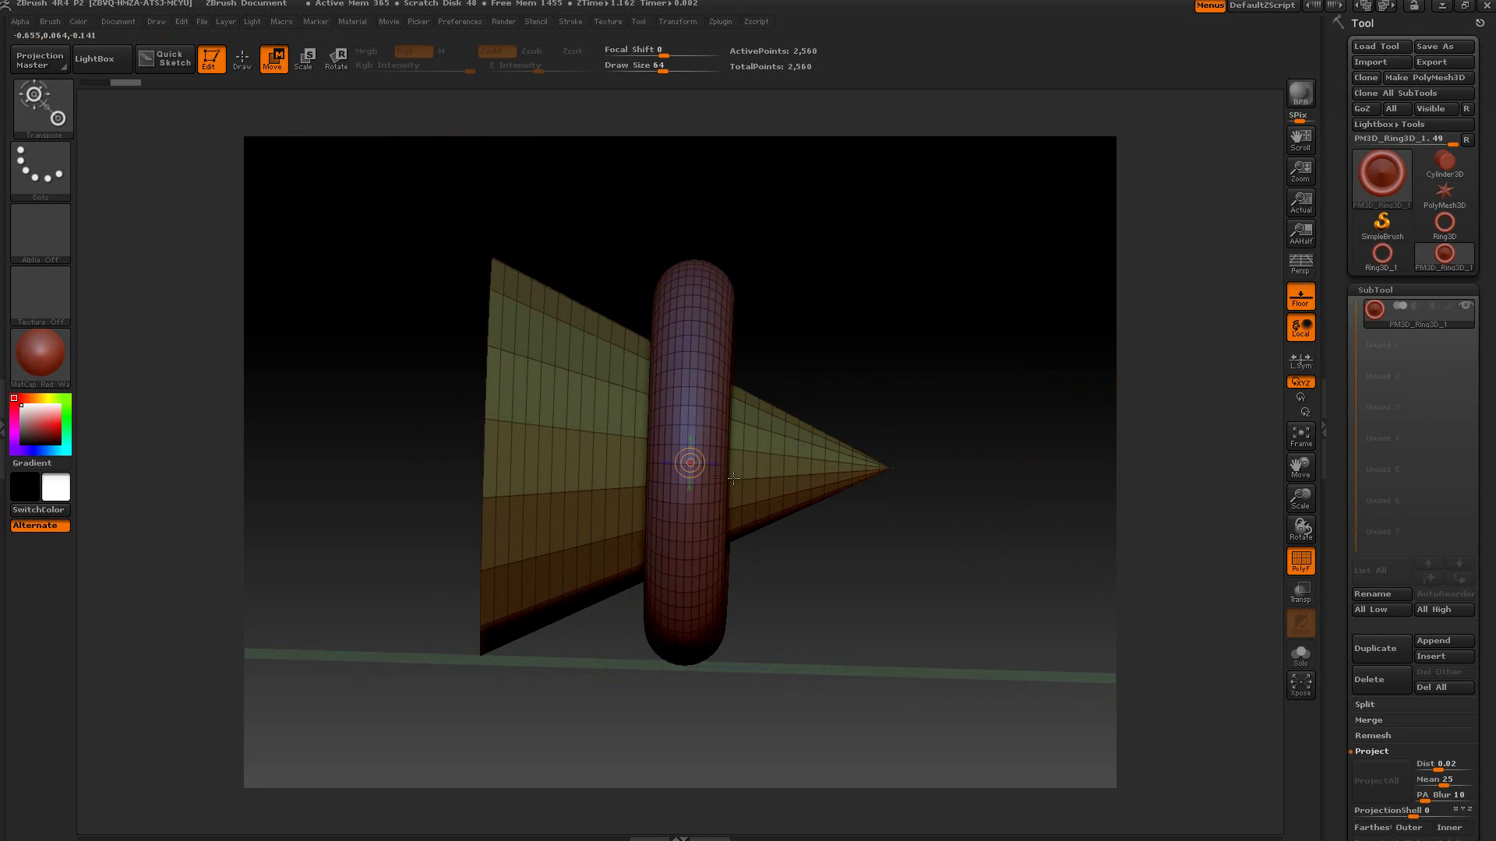
{"action": "left_click_drag", "start_coordinate": [721, 466], "coordinate": [924, 467]}
{"action": "mouse_move", "coordinate": [822, 465]}
{"action": "left_mouse_down"}
{"action": "mouse_move", "coordinate": [841, 461]}
{"action": "mouse_move", "coordinate": [821, 465]}
{"action": "left_mouse_up"}
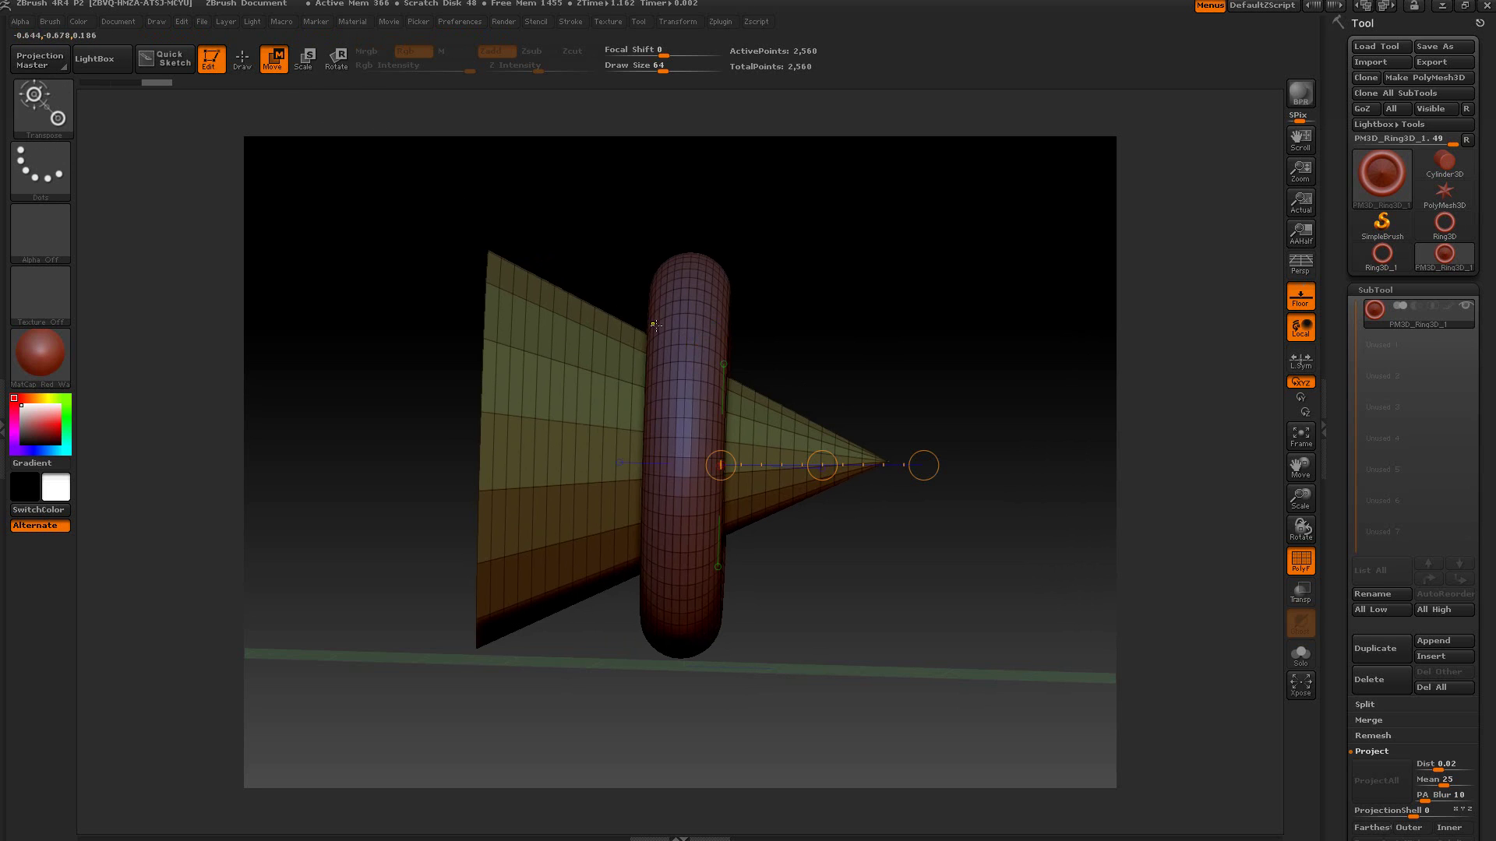
{"action": "left_click", "coordinate": [682, 439], "text": "ctrl"}
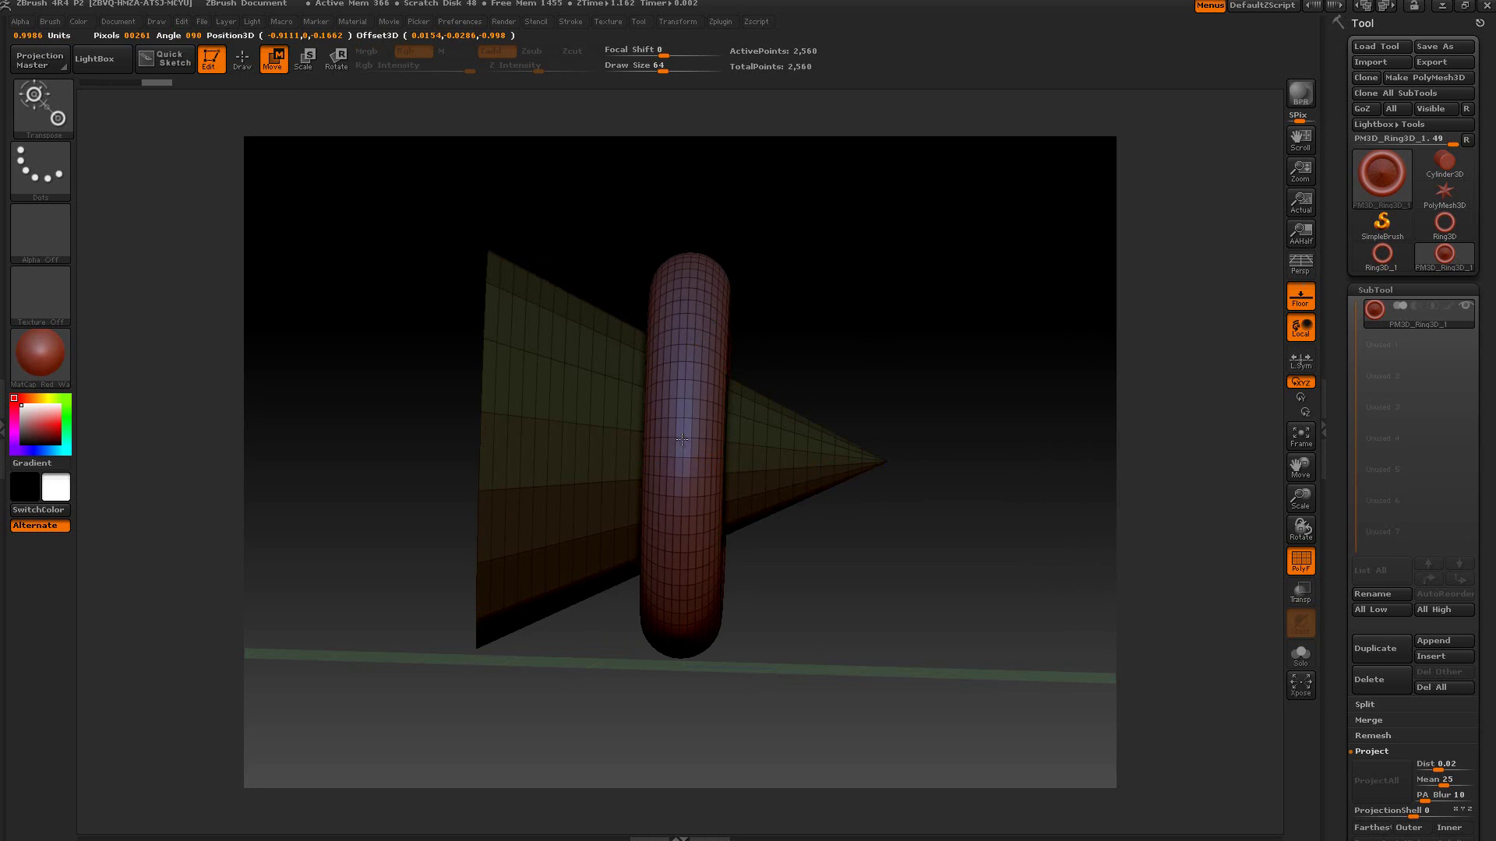
{"action": "left_click_drag", "start_coordinate": [682, 439], "coordinate": [689, 439]}
{"action": "left_click", "coordinate": [684, 434], "text": "ctrl"}
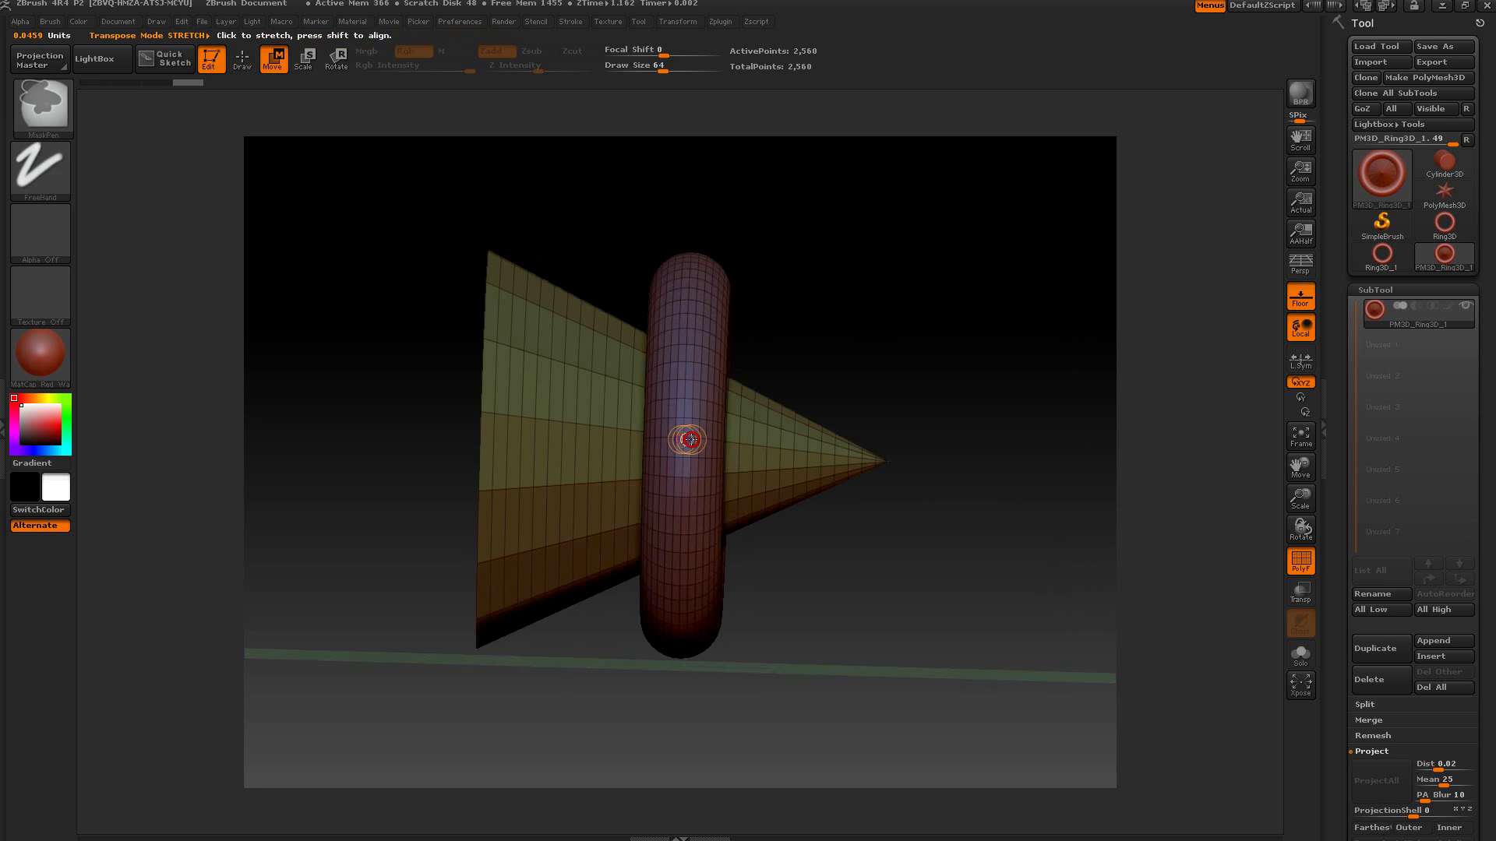
{"action": "left_click", "coordinate": [684, 392], "text": "ctrl"}
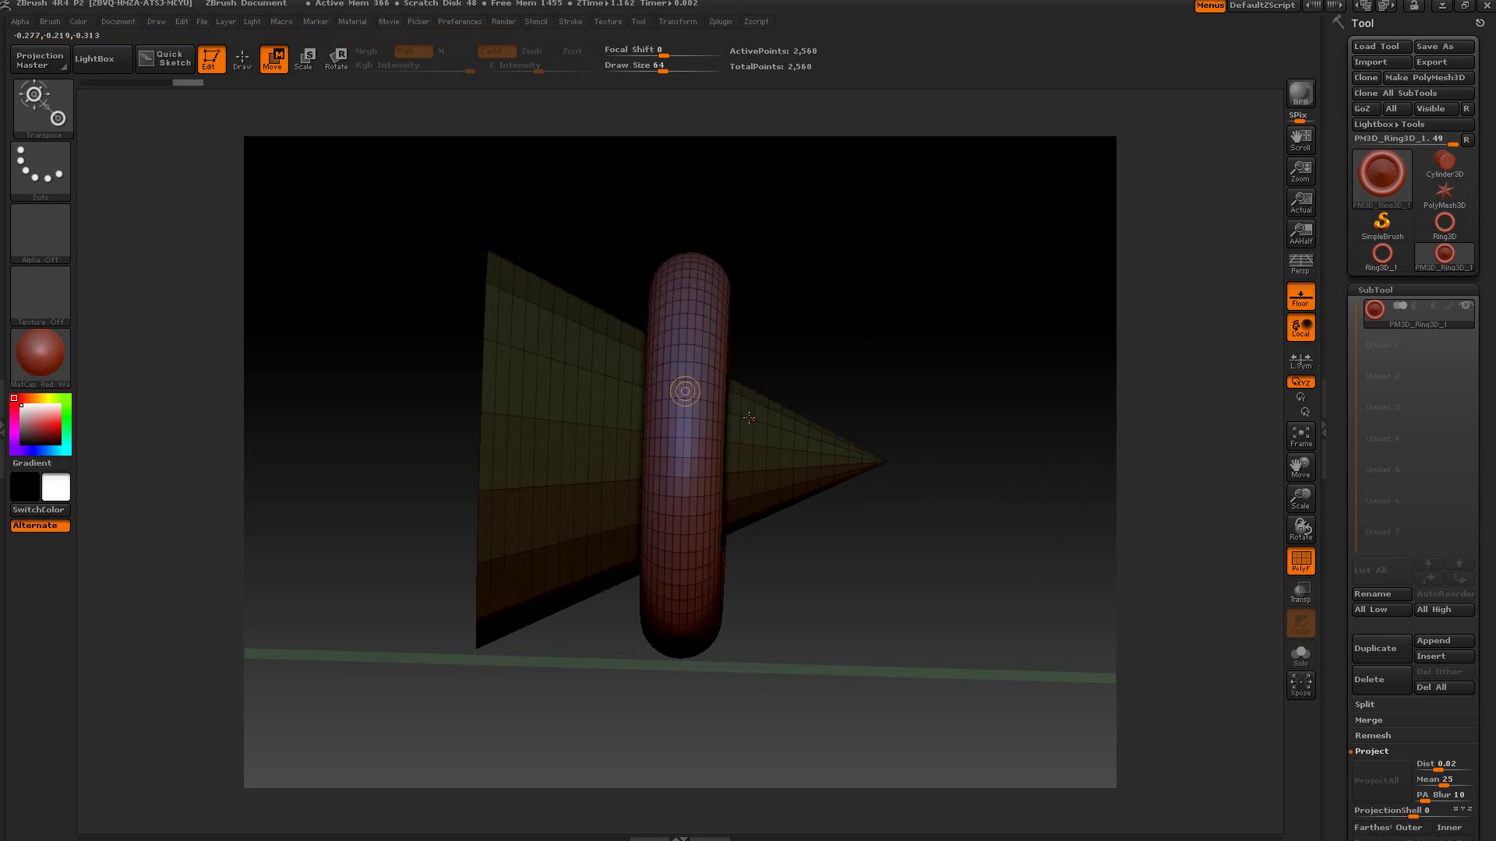
{"action": "left_click_drag", "start_coordinate": [696, 392], "coordinate": [909, 398]}
{"action": "left_click_drag", "start_coordinate": [797, 395], "coordinate": [957, 413]}
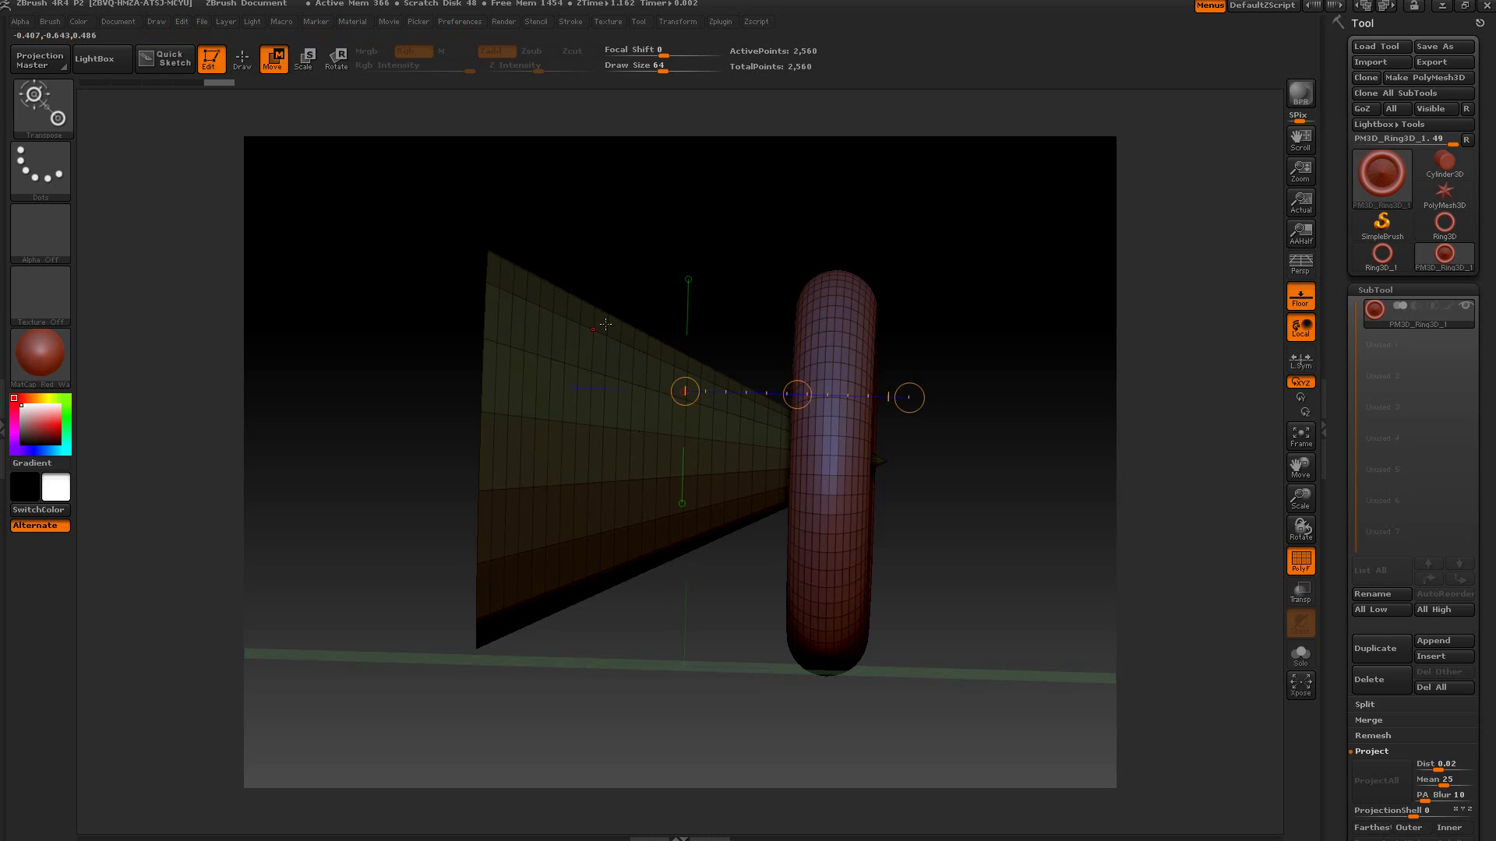
- Mask the torus instead and slide the cone to the right through it
{"action": "left_click_drag", "start_coordinate": [967, 207], "coordinate": [982, 248], "text": "ctrl"}
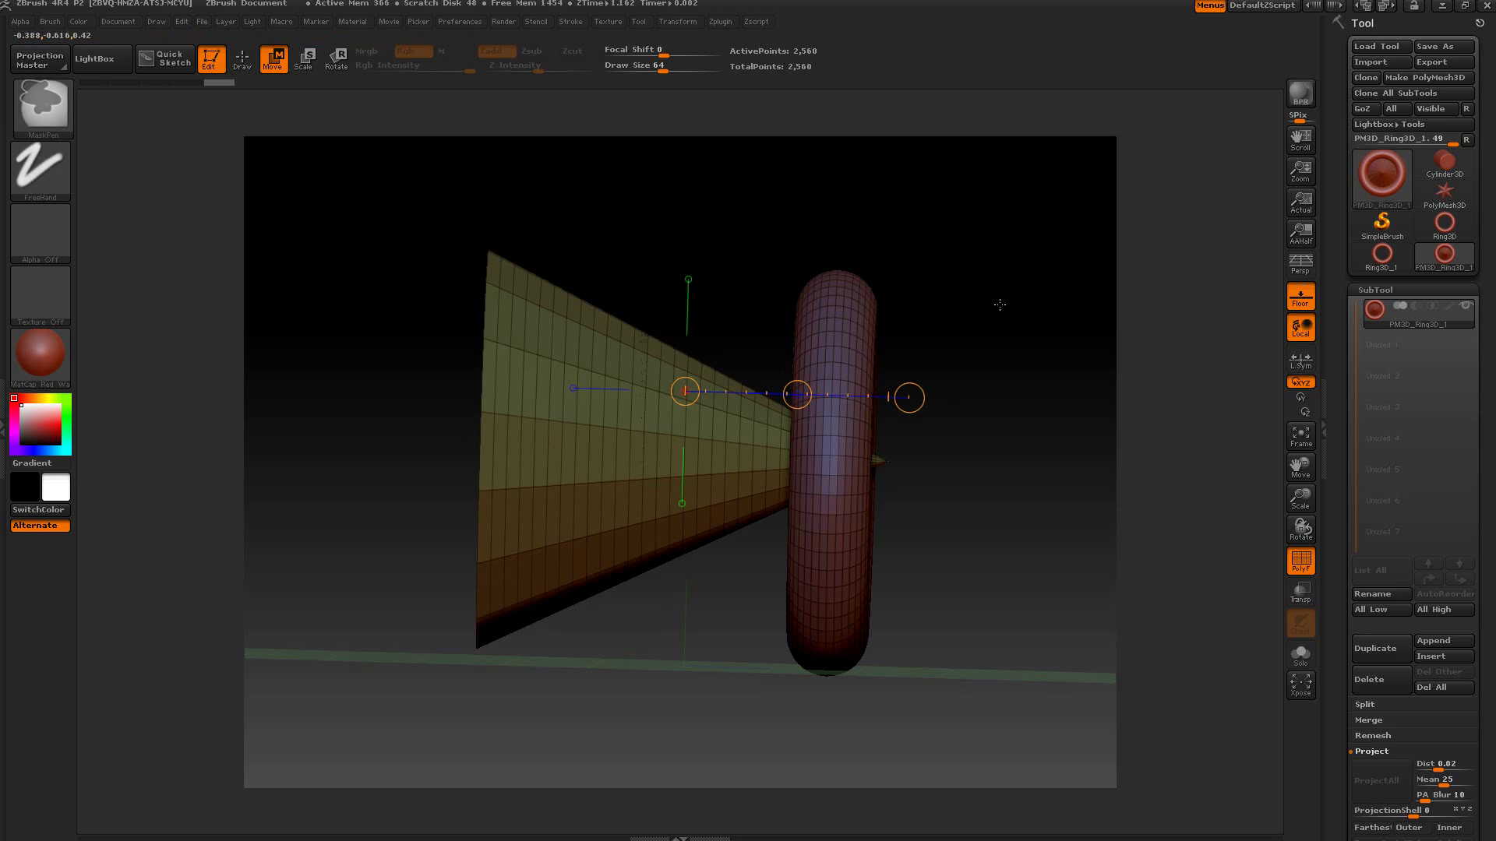
{"action": "left_click", "coordinate": [536, 441], "text": "ctrl"}
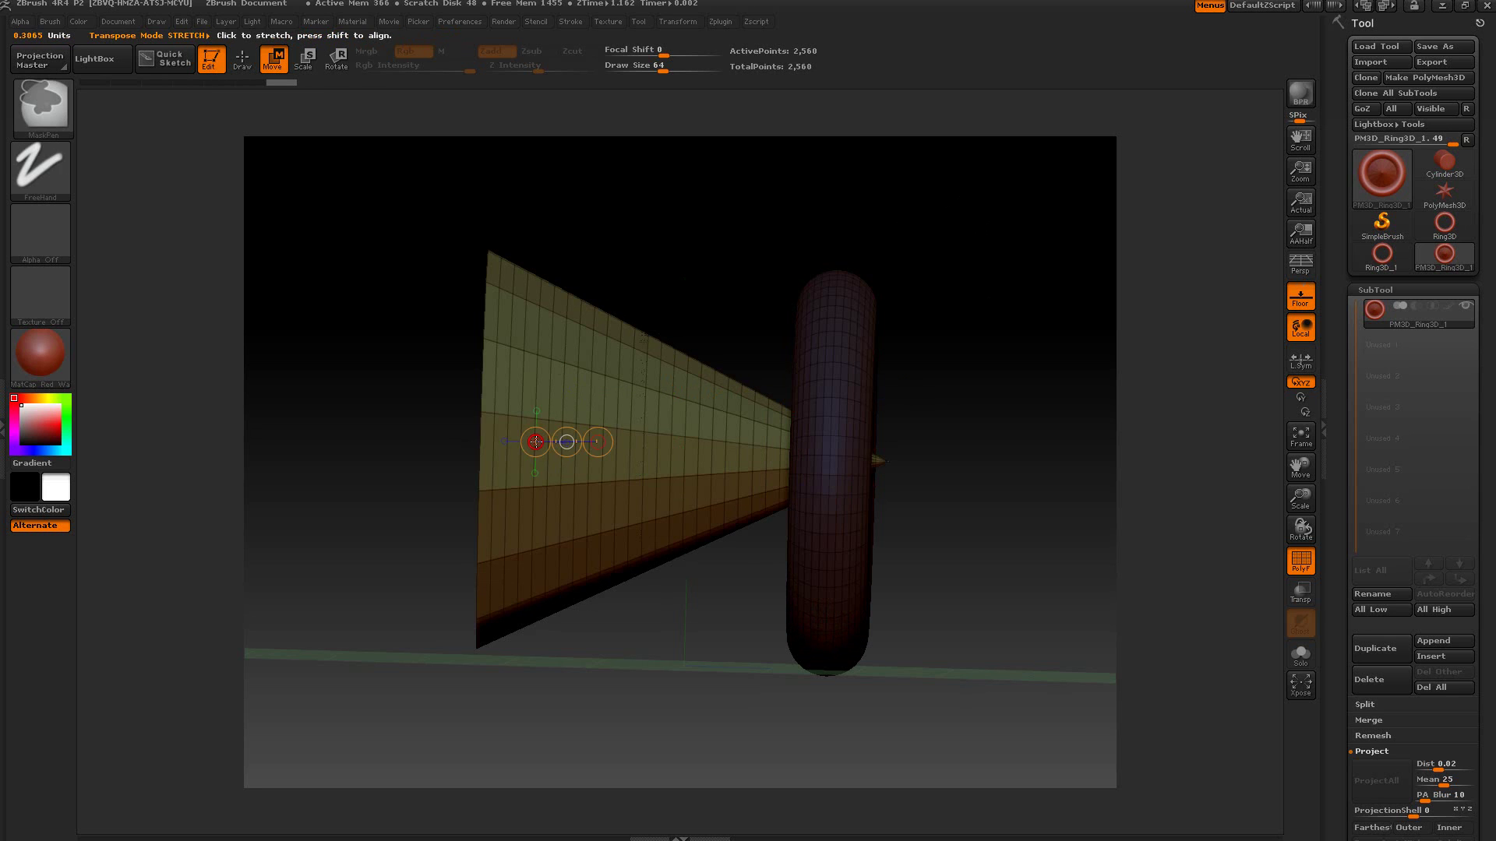
{"action": "left_click_drag", "start_coordinate": [566, 442], "coordinate": [776, 446]}
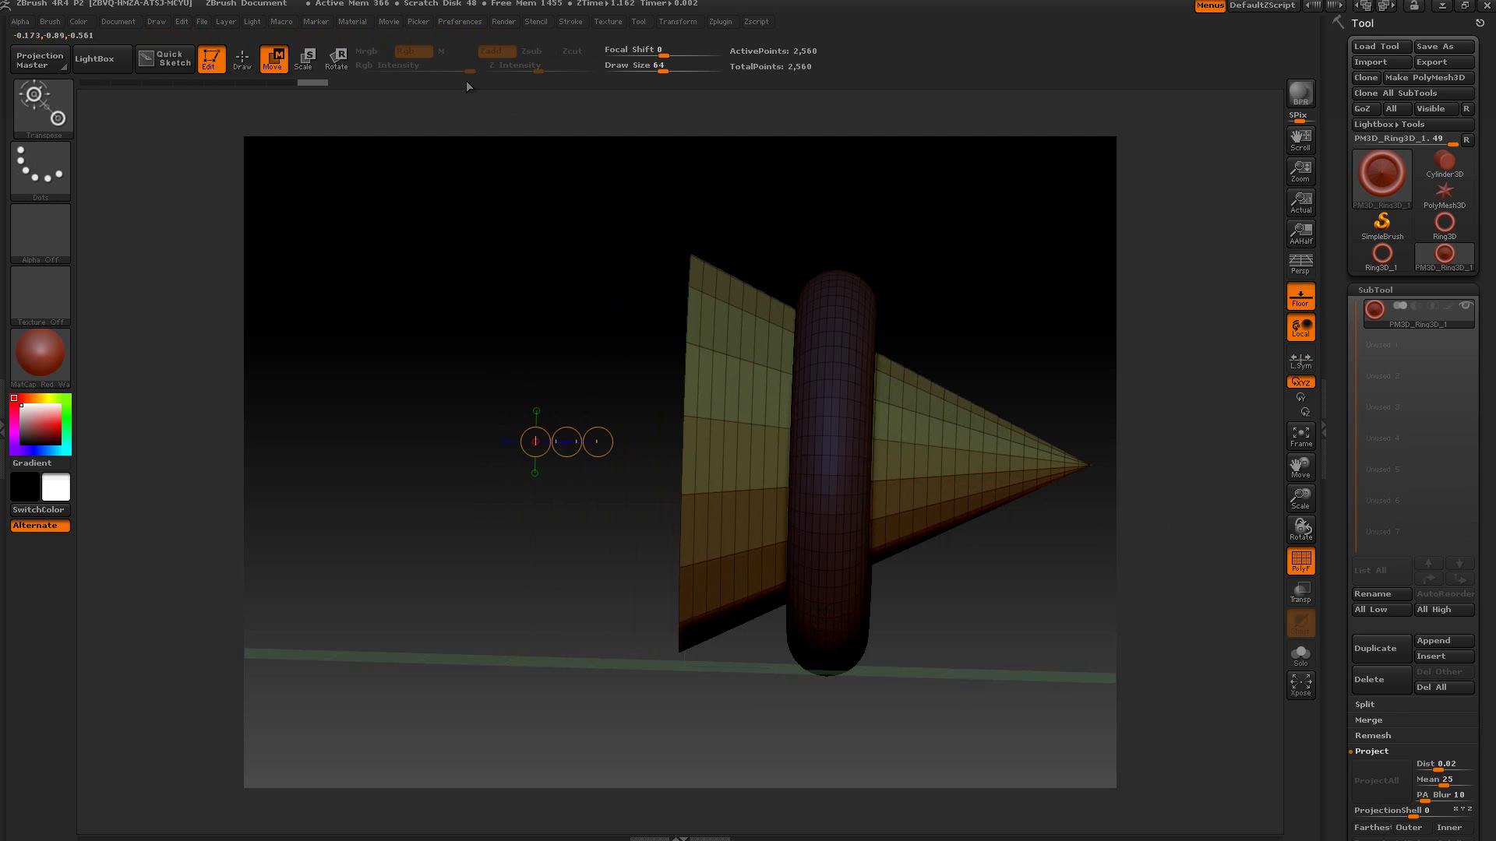
- Groups Split the mesh into torus and cone subtools, then make the torus active
{"action": "left_click", "coordinate": [242, 59]}
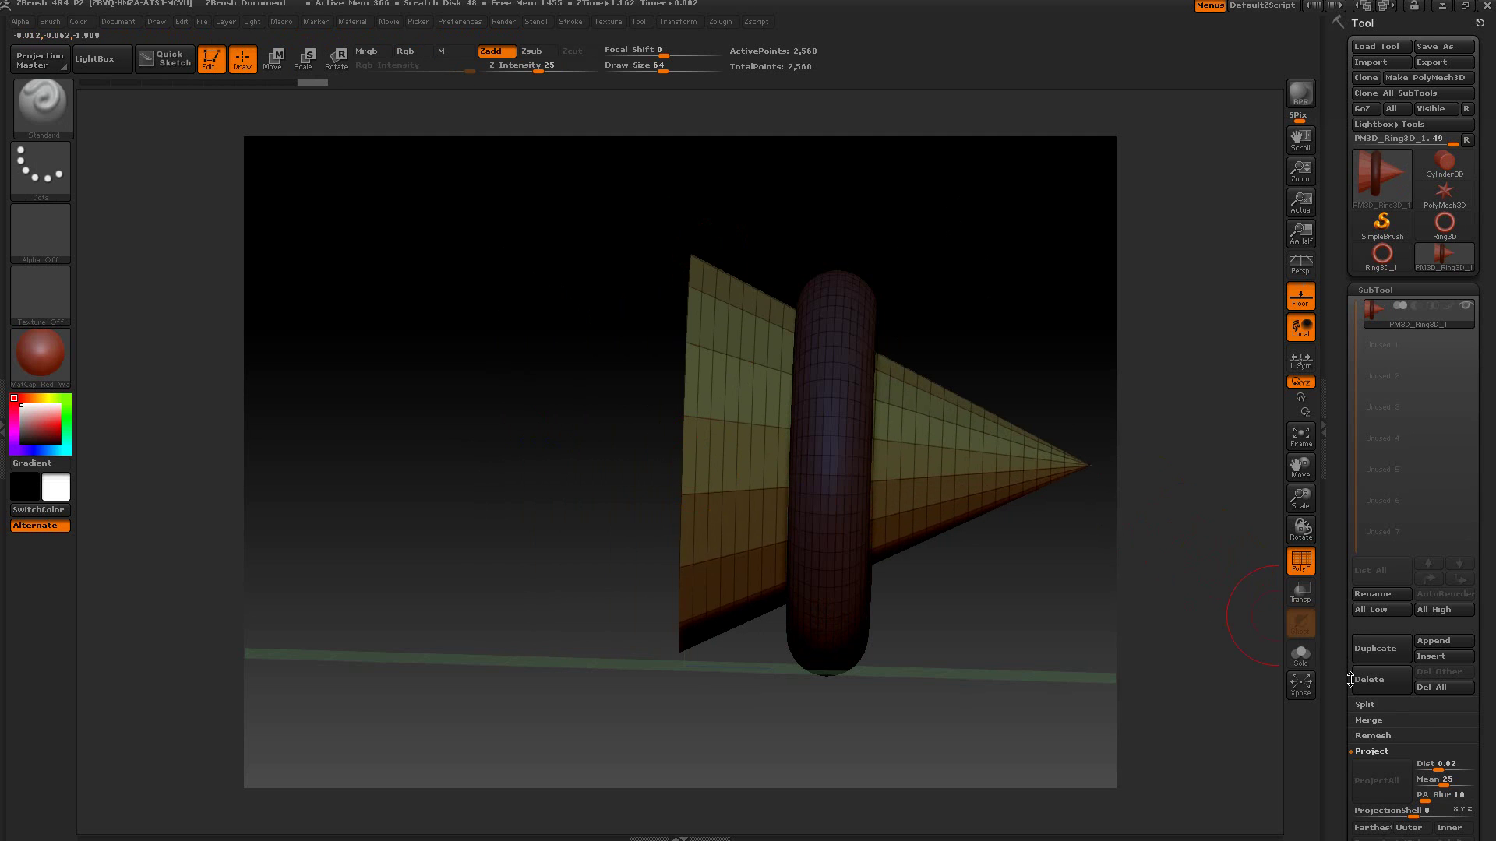
{"action": "left_click", "coordinate": [1365, 705]}
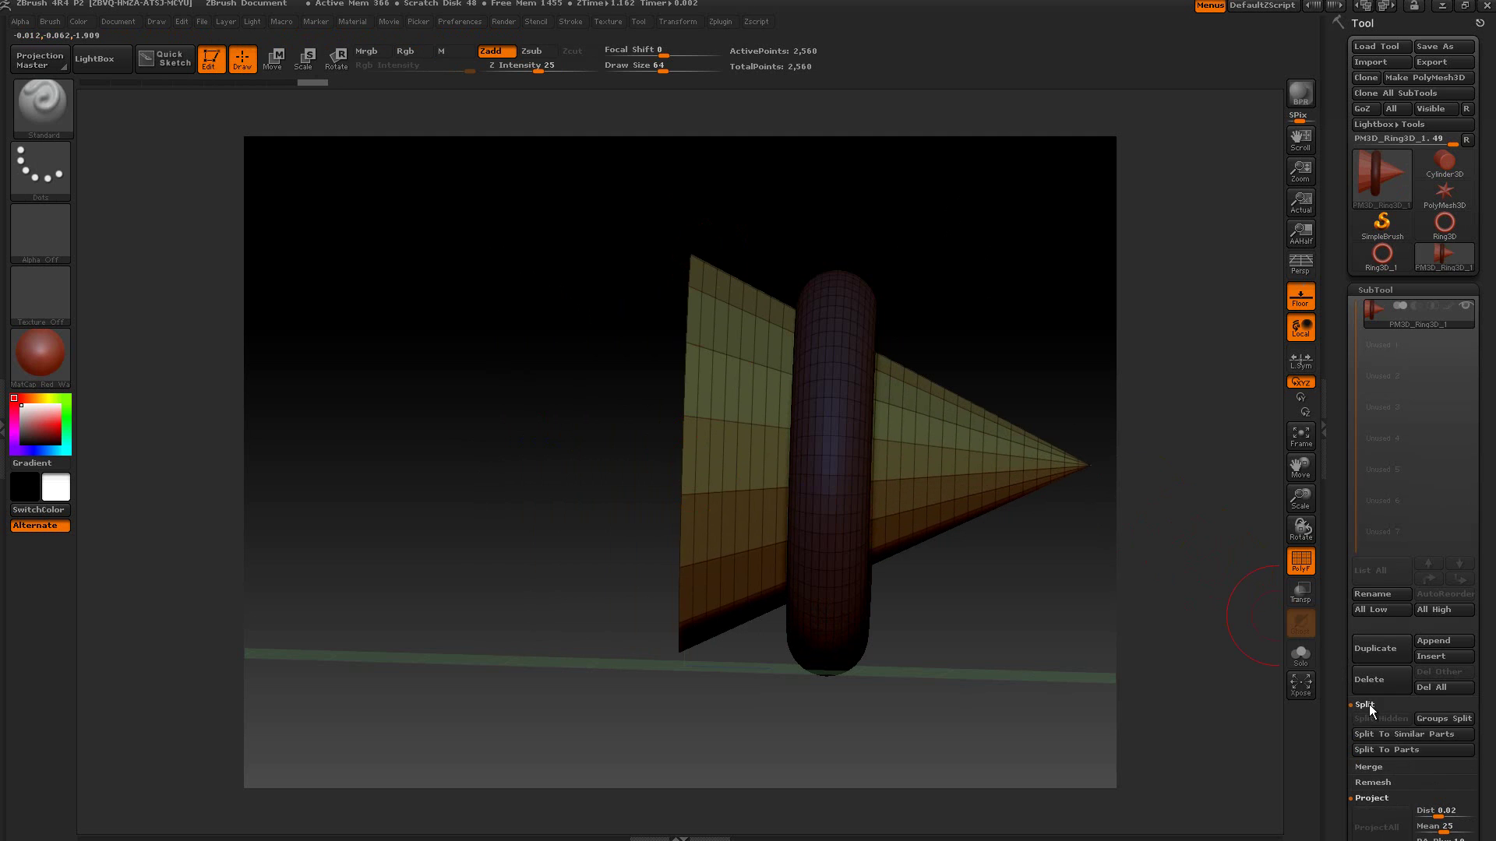
{"action": "left_click", "coordinate": [1460, 728]}
{"action": "left_click", "coordinate": [1403, 757]}
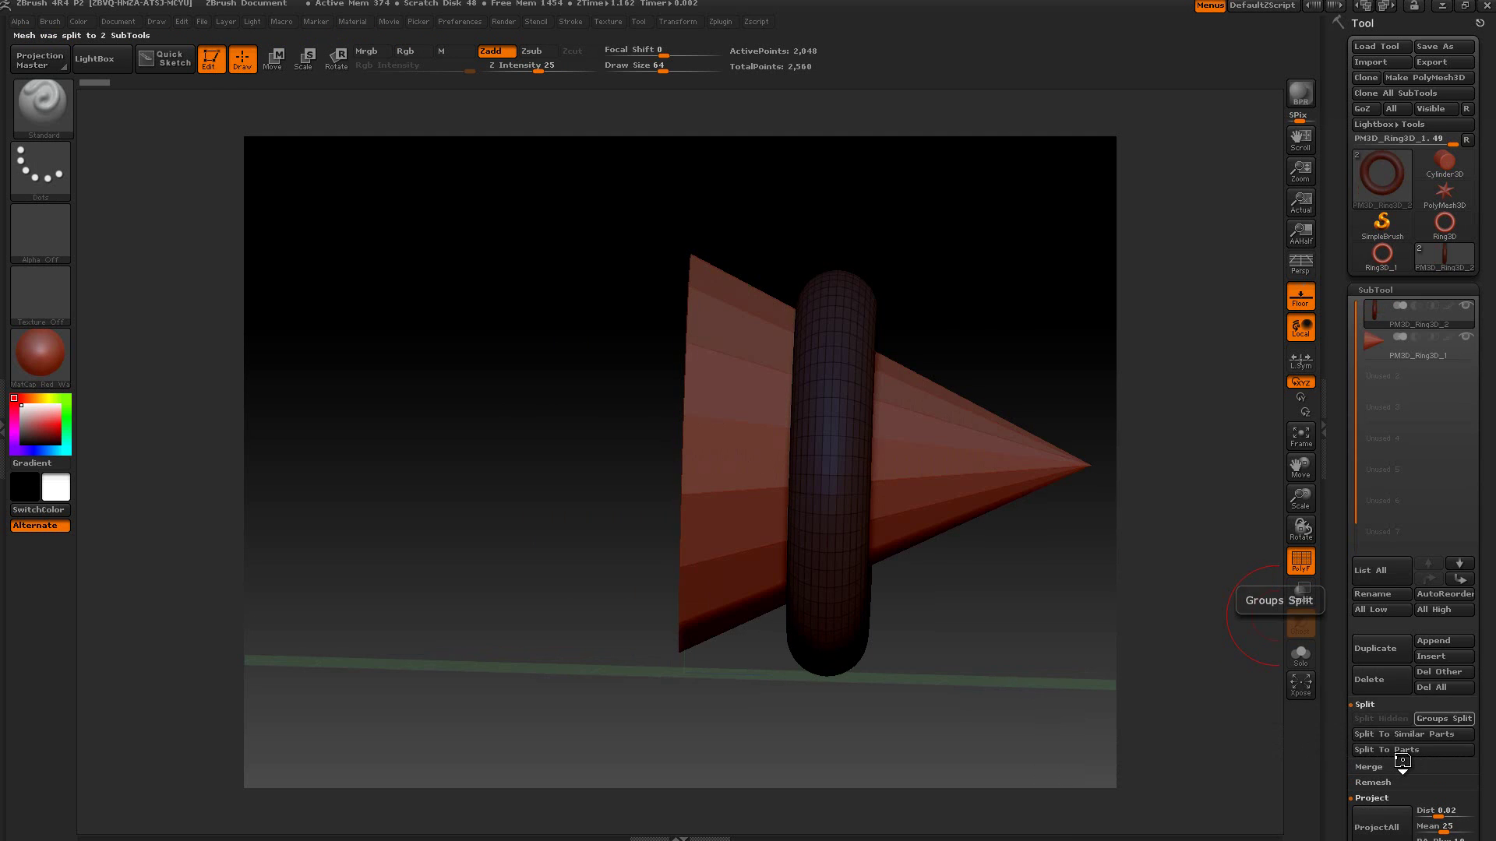
{"action": "left_click", "coordinate": [1382, 349]}
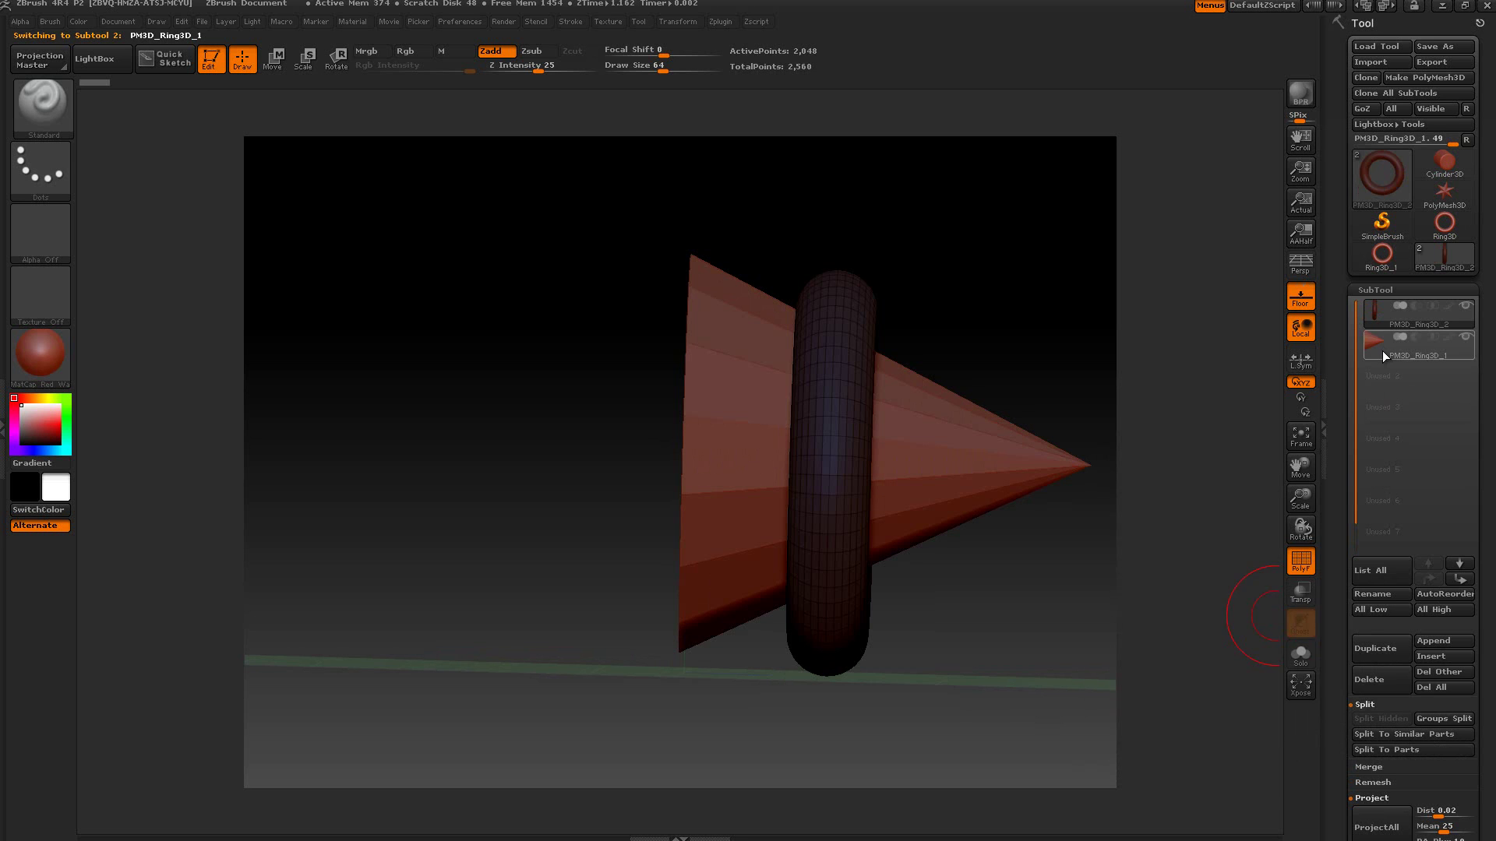
{"action": "left_click", "coordinate": [1387, 328]}
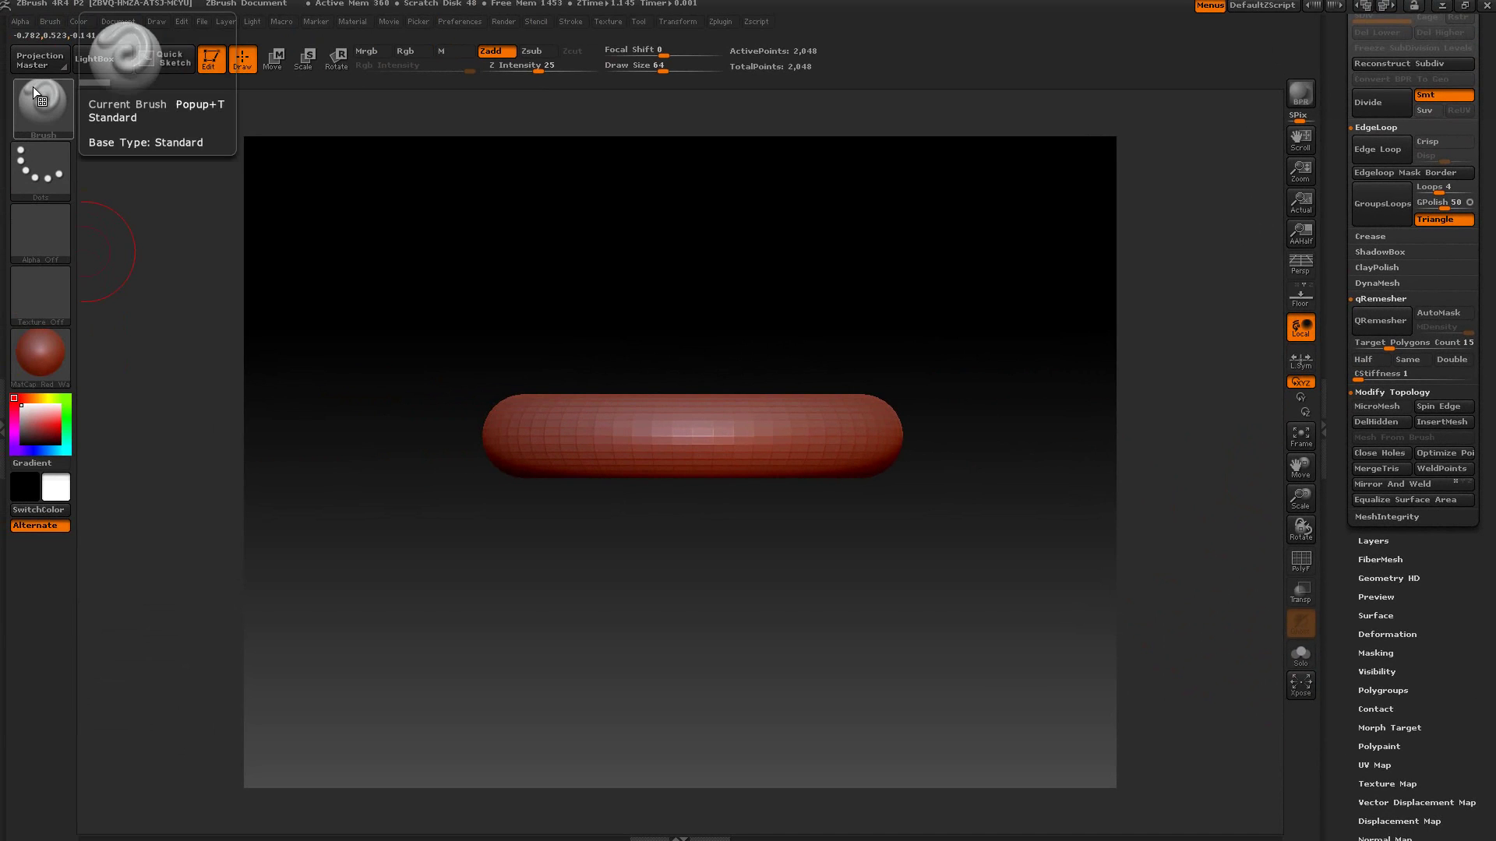
- Select the IMM BParts brush and append a PolyMesh3D star as the active second subtool
{"action": "left_click", "coordinate": [32, 87]}
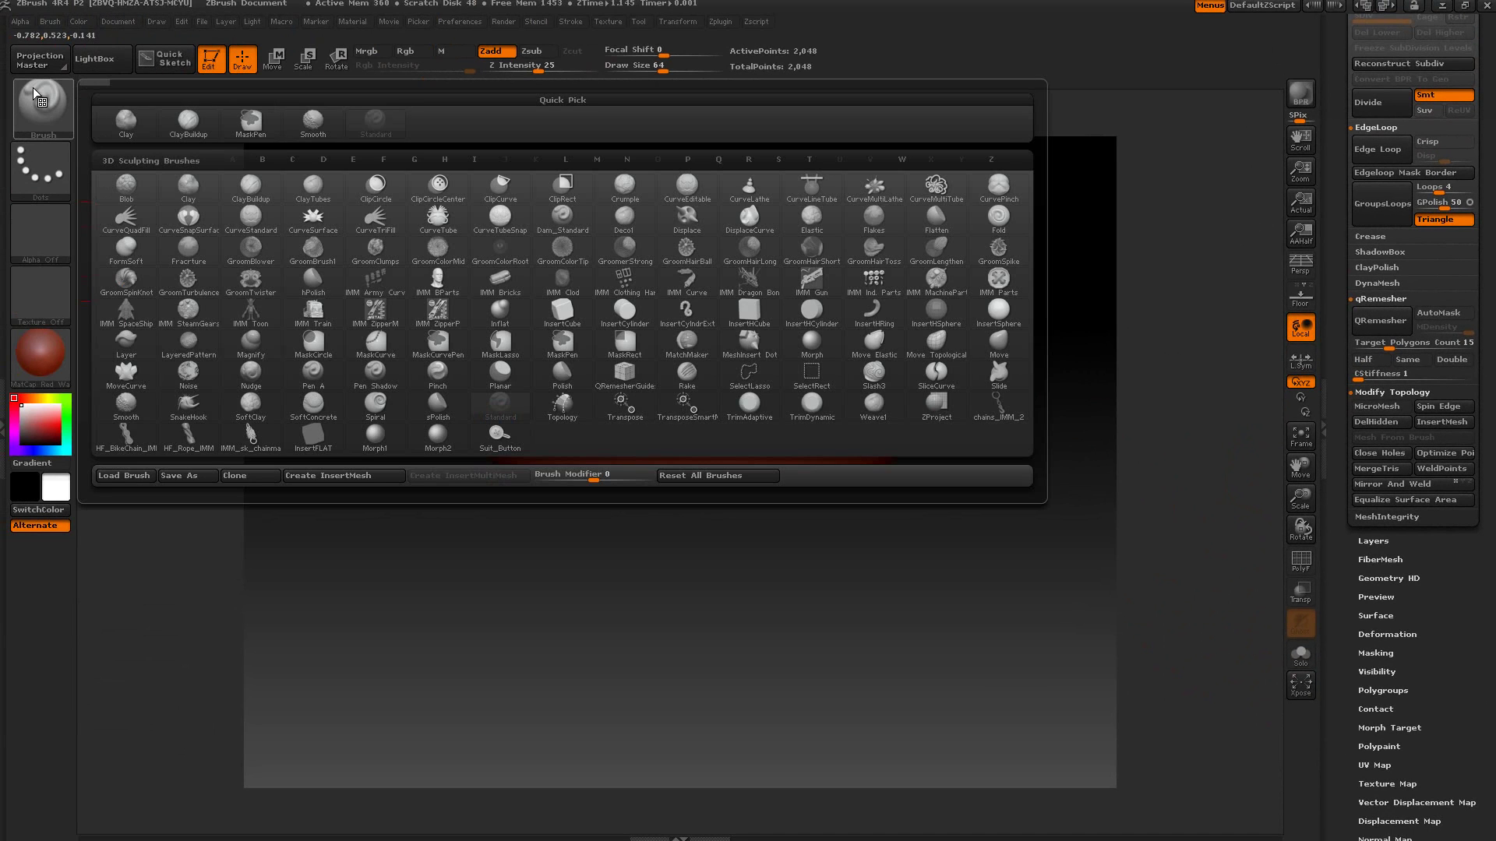
{"action": "left_click", "coordinate": [436, 281]}
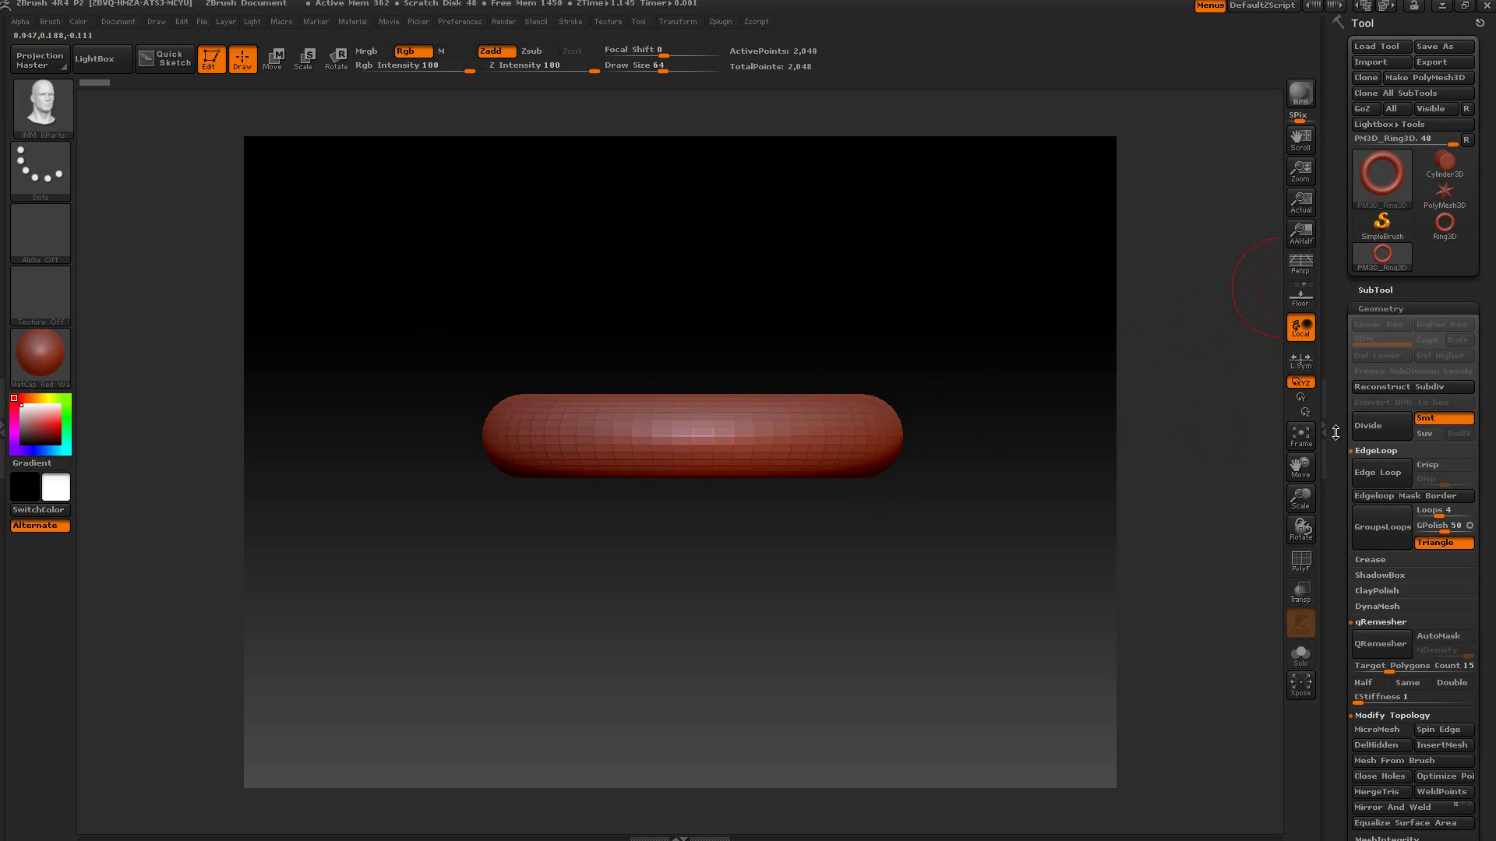
{"action": "left_click", "coordinate": [1365, 292]}
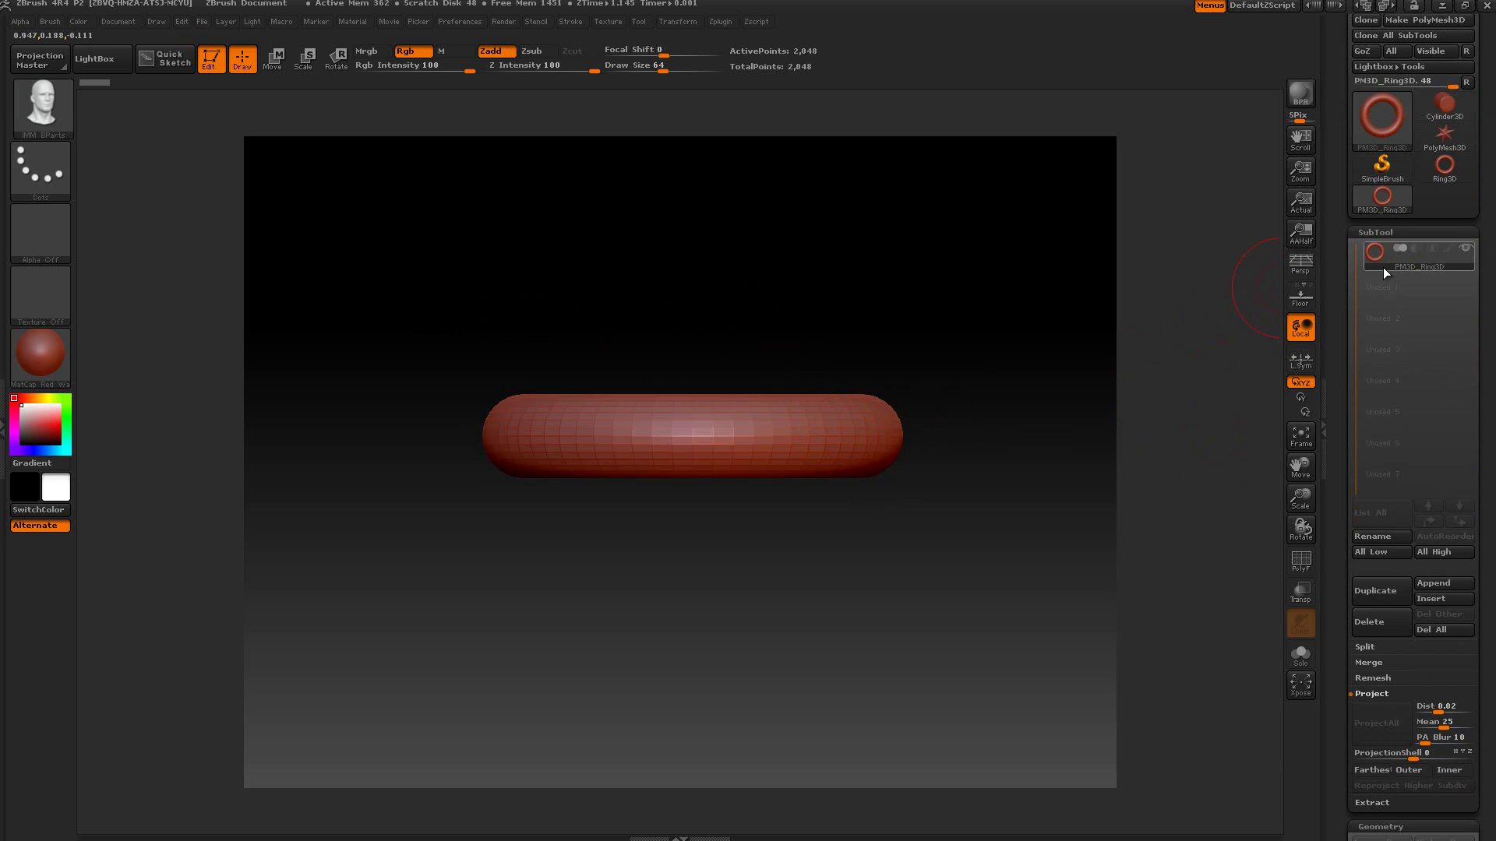
{"action": "mouse_move", "coordinate": [1385, 266]}
{"action": "left_click", "coordinate": [1421, 584]}
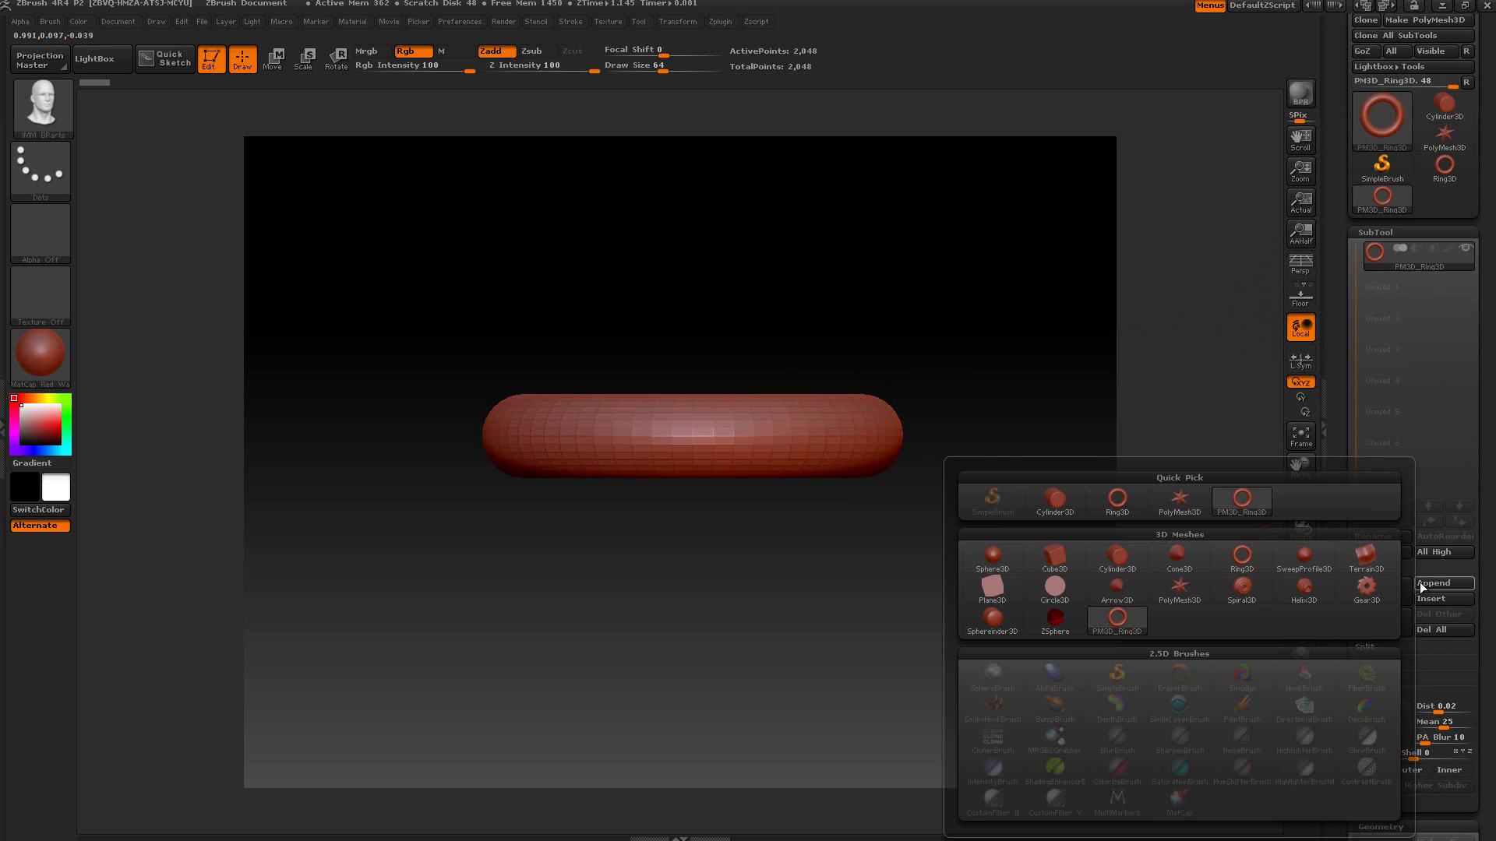
{"action": "left_click", "coordinate": [1177, 500]}
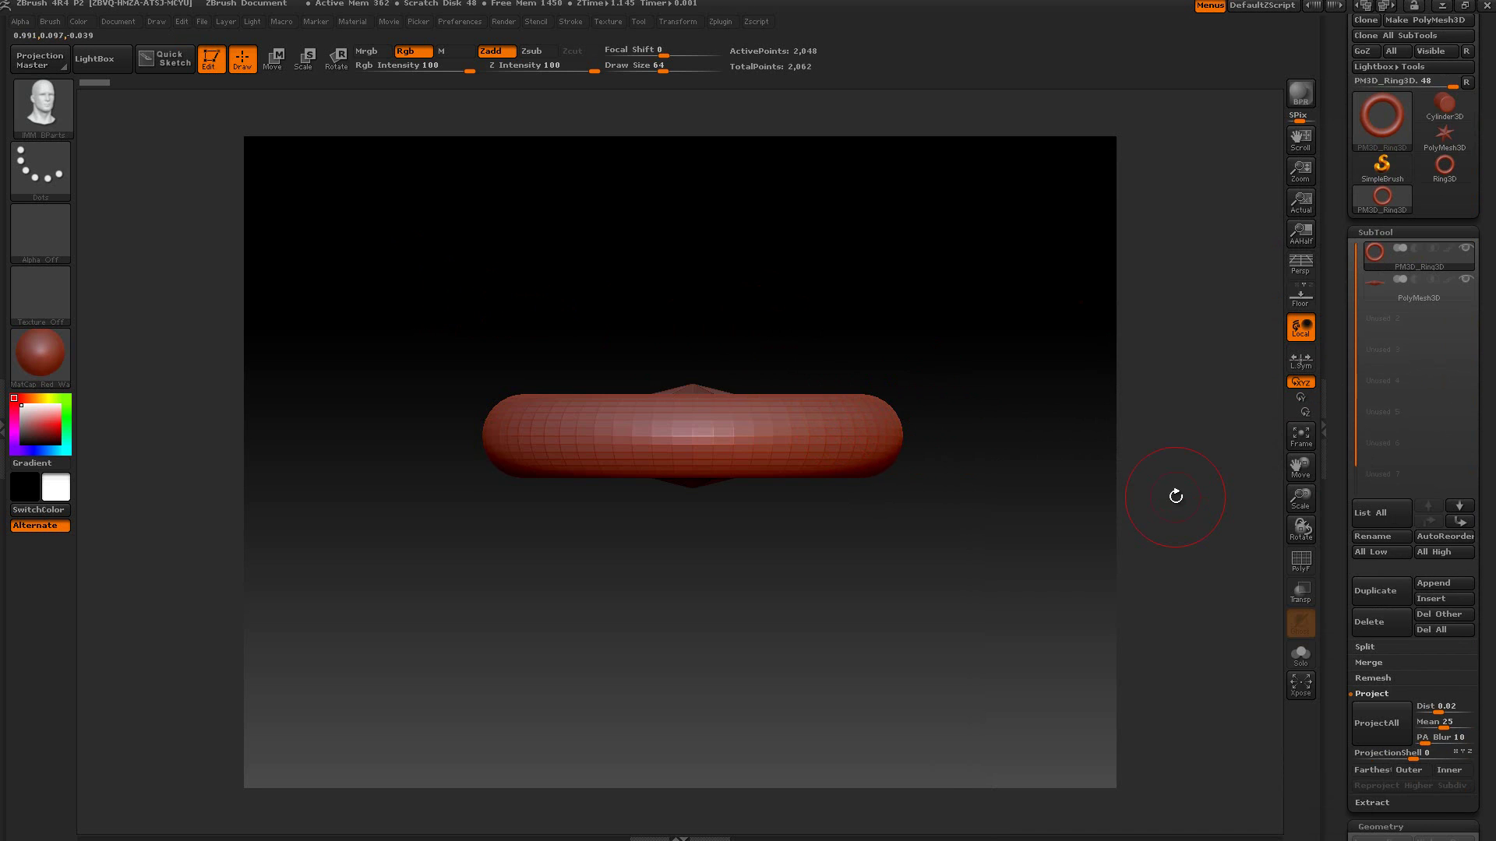
{"action": "left_click", "coordinate": [1384, 297]}
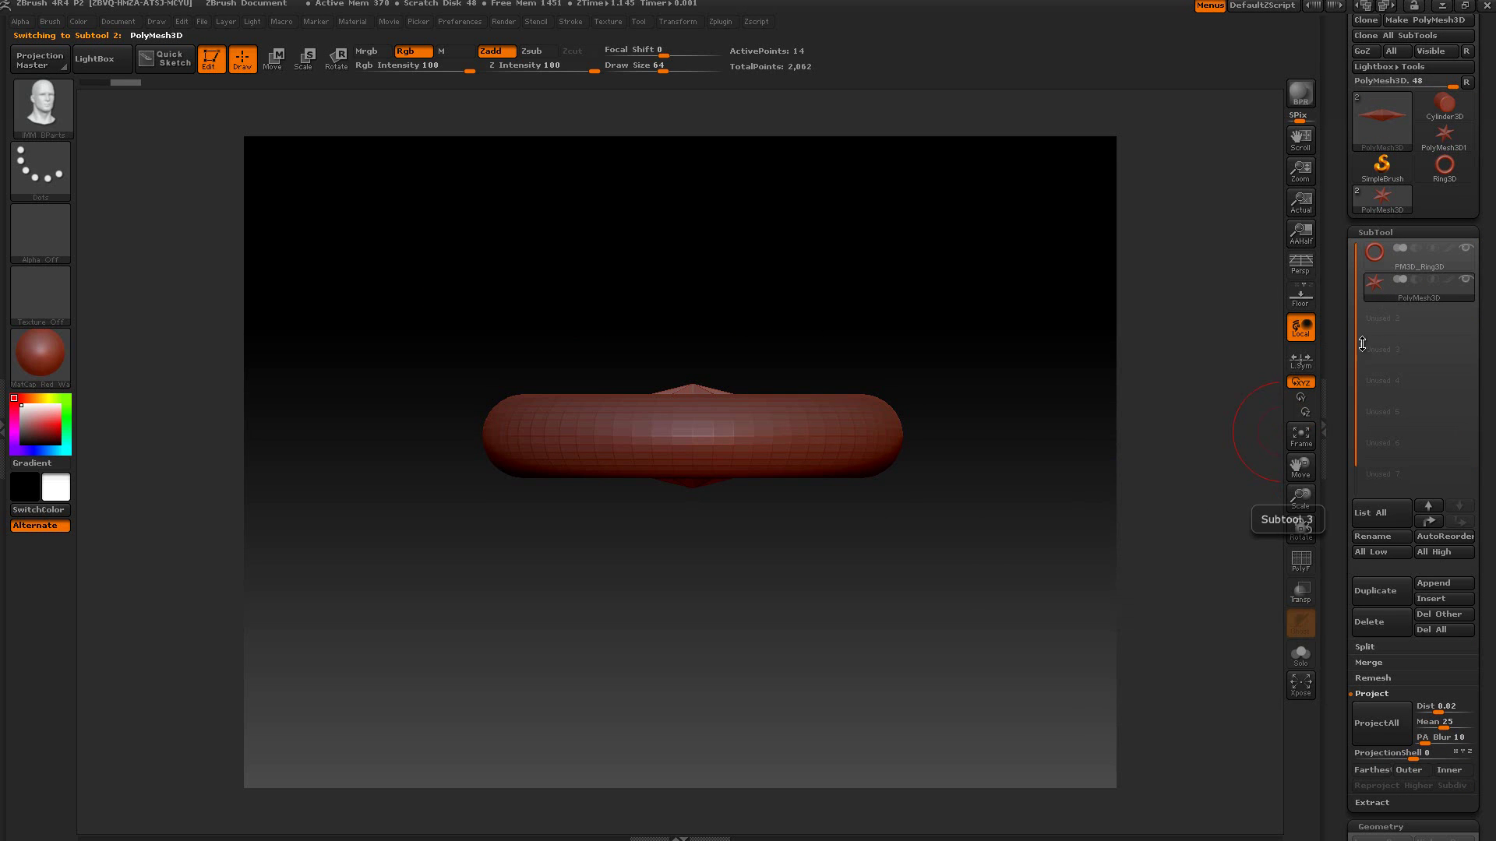
{"action": "left_click_drag", "start_coordinate": [1122, 444], "coordinate": [1068, 405]}
{"action": "left_click_drag", "start_coordinate": [1340, 544], "coordinate": [1334, 349]}
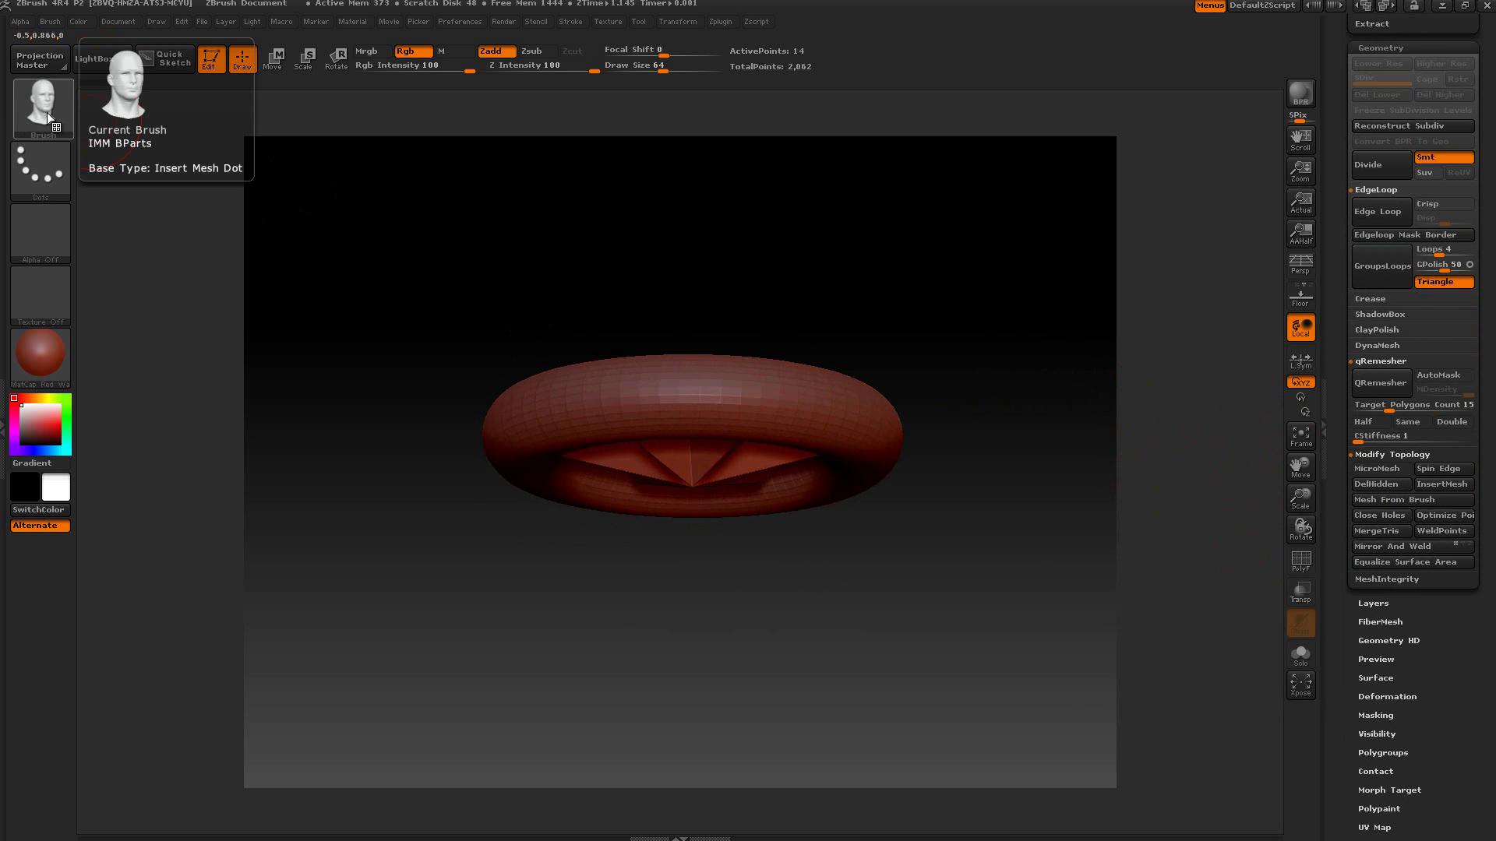
- Create a mesh from the insert brush's head with Mesh From Brush
{"action": "left_click_drag", "start_coordinate": [1337, 155], "coordinate": [1340, 242]}
{"action": "left_click_drag", "start_coordinate": [1340, 323], "coordinate": [1332, 102]}
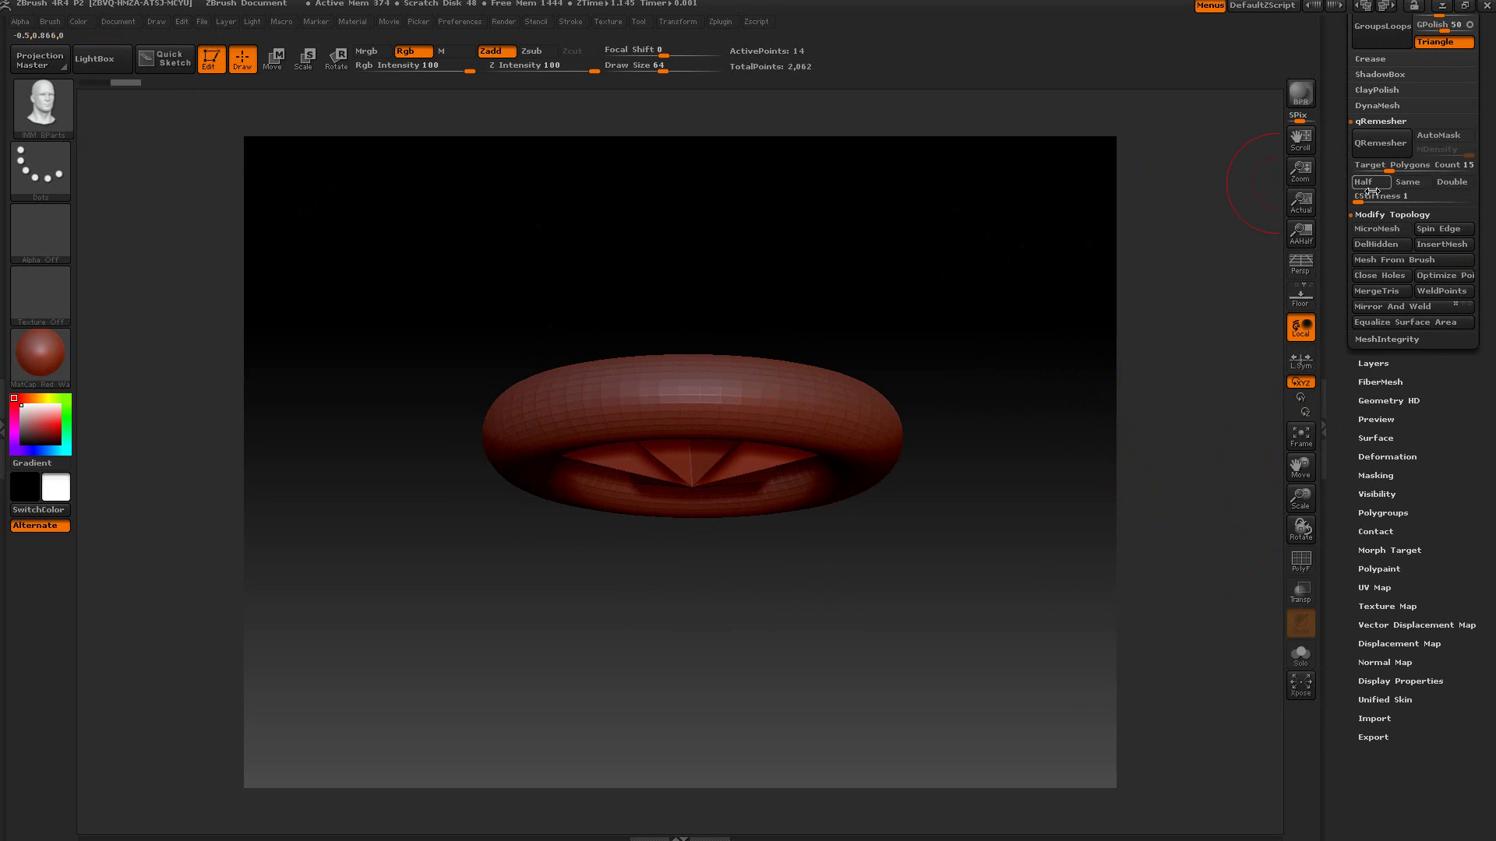
{"action": "left_click", "coordinate": [1393, 264]}
- Turn the model to front view and delete the head subtool, confirming the dialog
{"action": "left_click_drag", "start_coordinate": [1055, 394], "coordinate": [1052, 393], "text": "shift"}
{"action": "left_click_drag", "start_coordinate": [1331, 329], "coordinate": [1346, 535]}
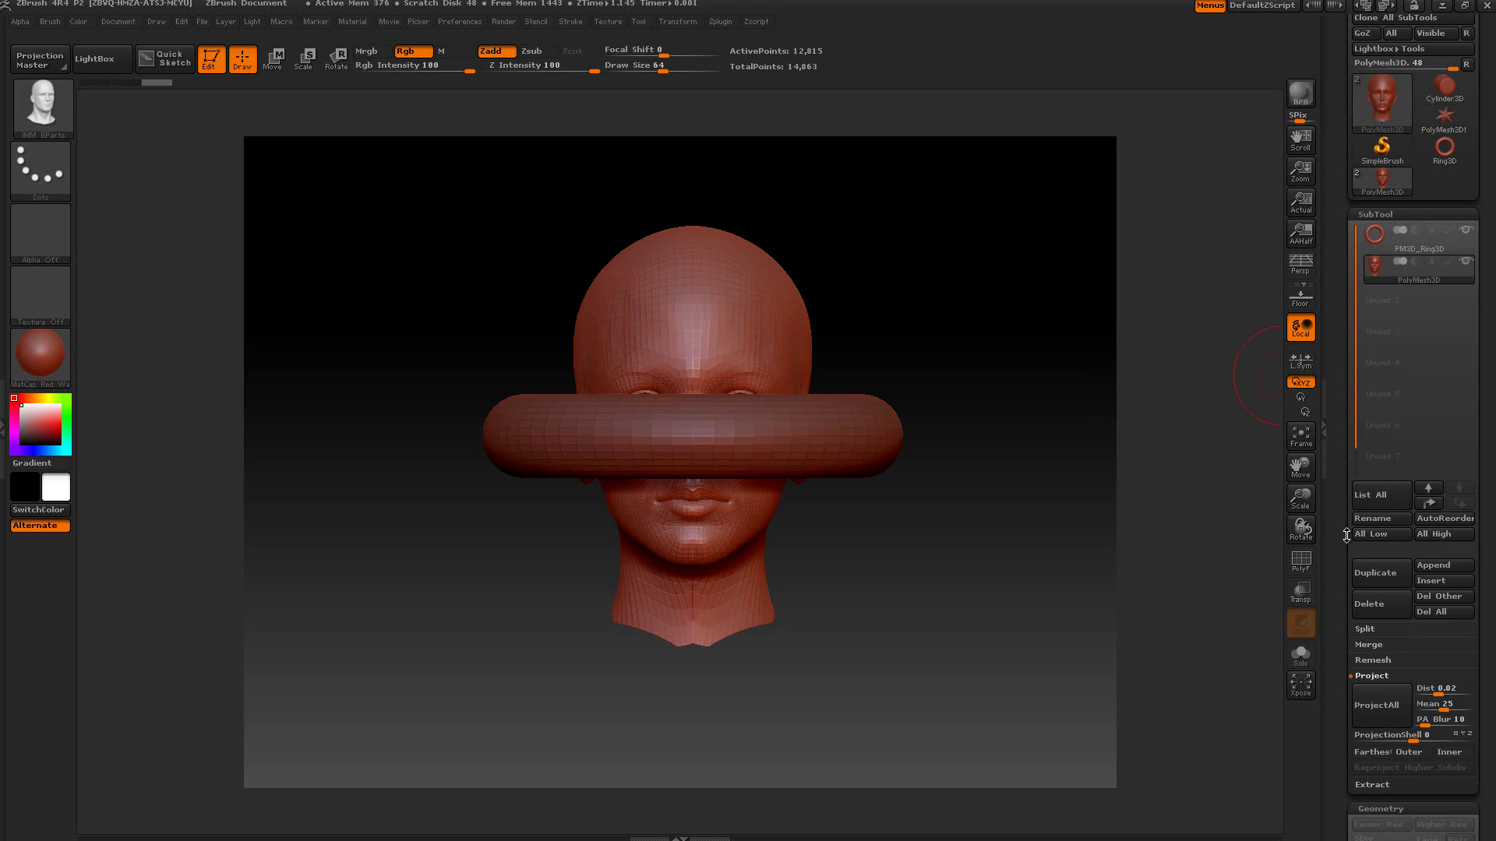
{"action": "left_click", "coordinate": [1394, 606]}
{"action": "left_click", "coordinate": [1367, 641]}
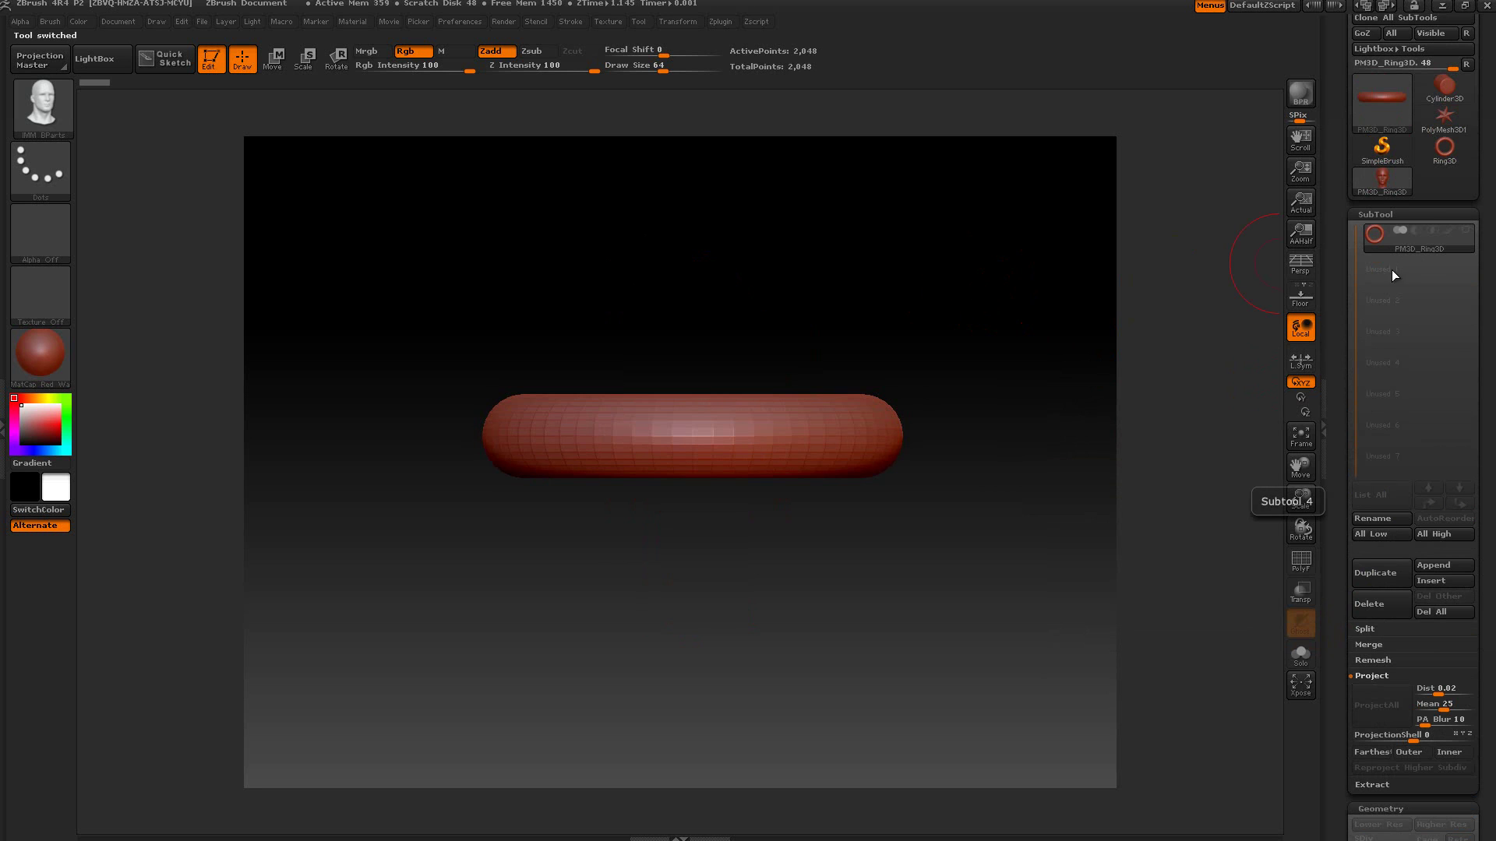
- Duplicate the ring subtool, regenerate the head mesh, then delete the head
{"action": "mouse_move", "coordinate": [1389, 235]}
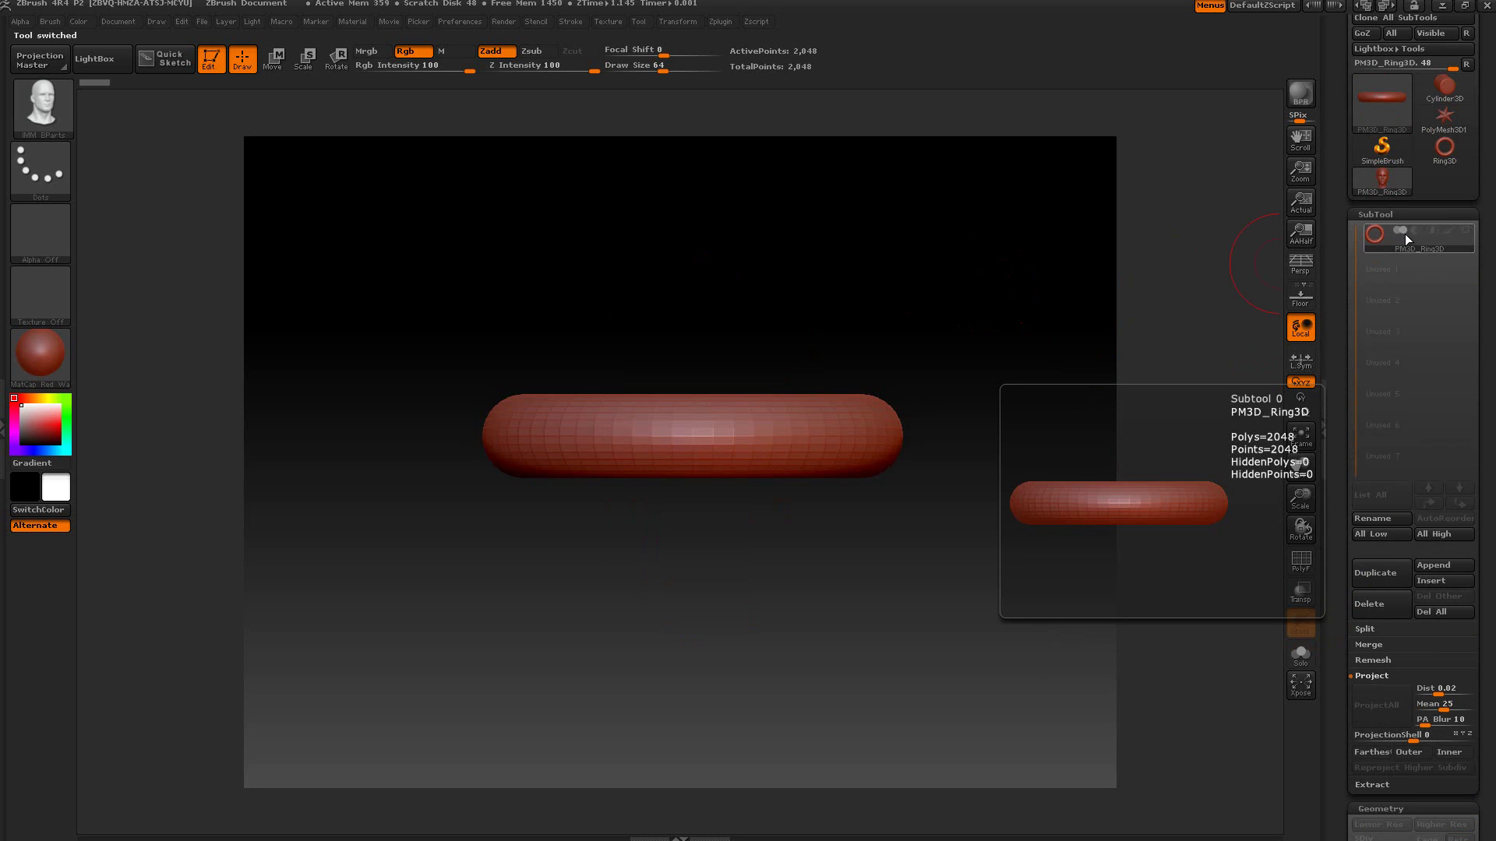
{"action": "left_click", "coordinate": [1372, 575]}
{"action": "left_click_drag", "start_coordinate": [1324, 506], "coordinate": [1322, 328]}
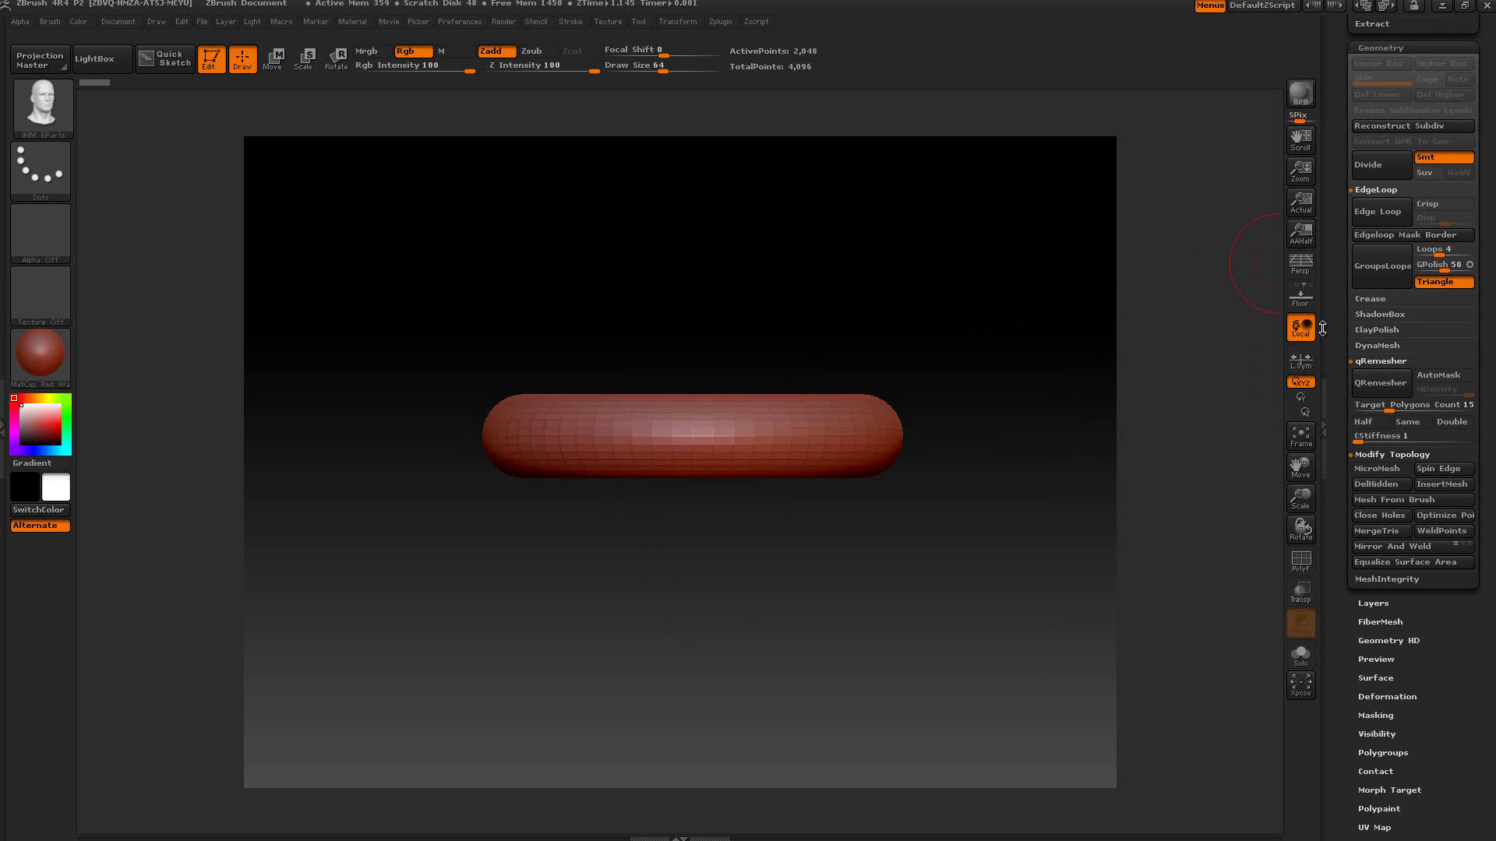
{"action": "left_click", "coordinate": [1362, 499]}
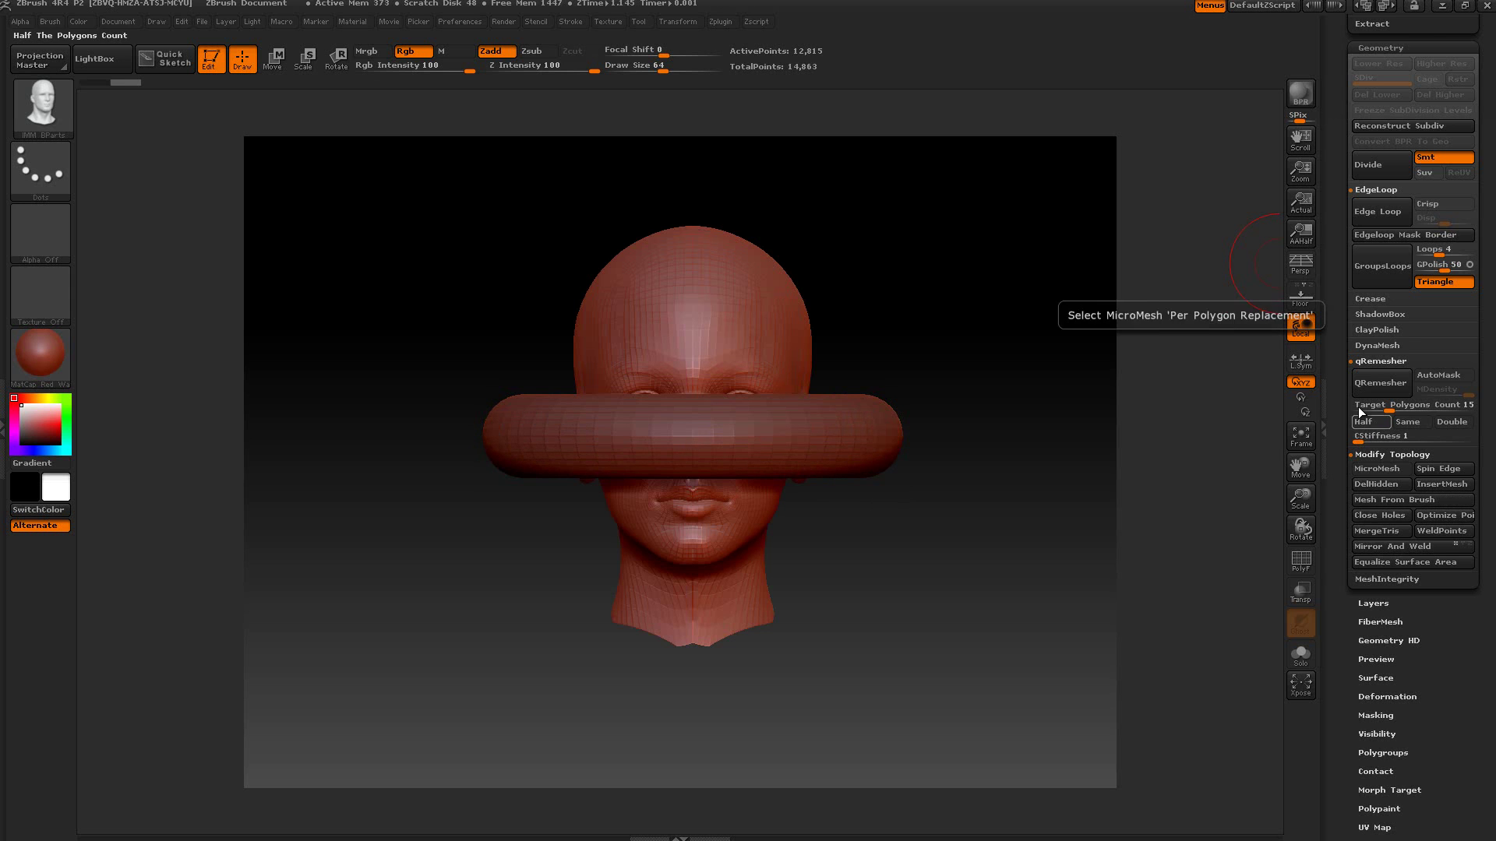
{"action": "left_click_drag", "start_coordinate": [1357, 407], "coordinate": [1353, 558]}
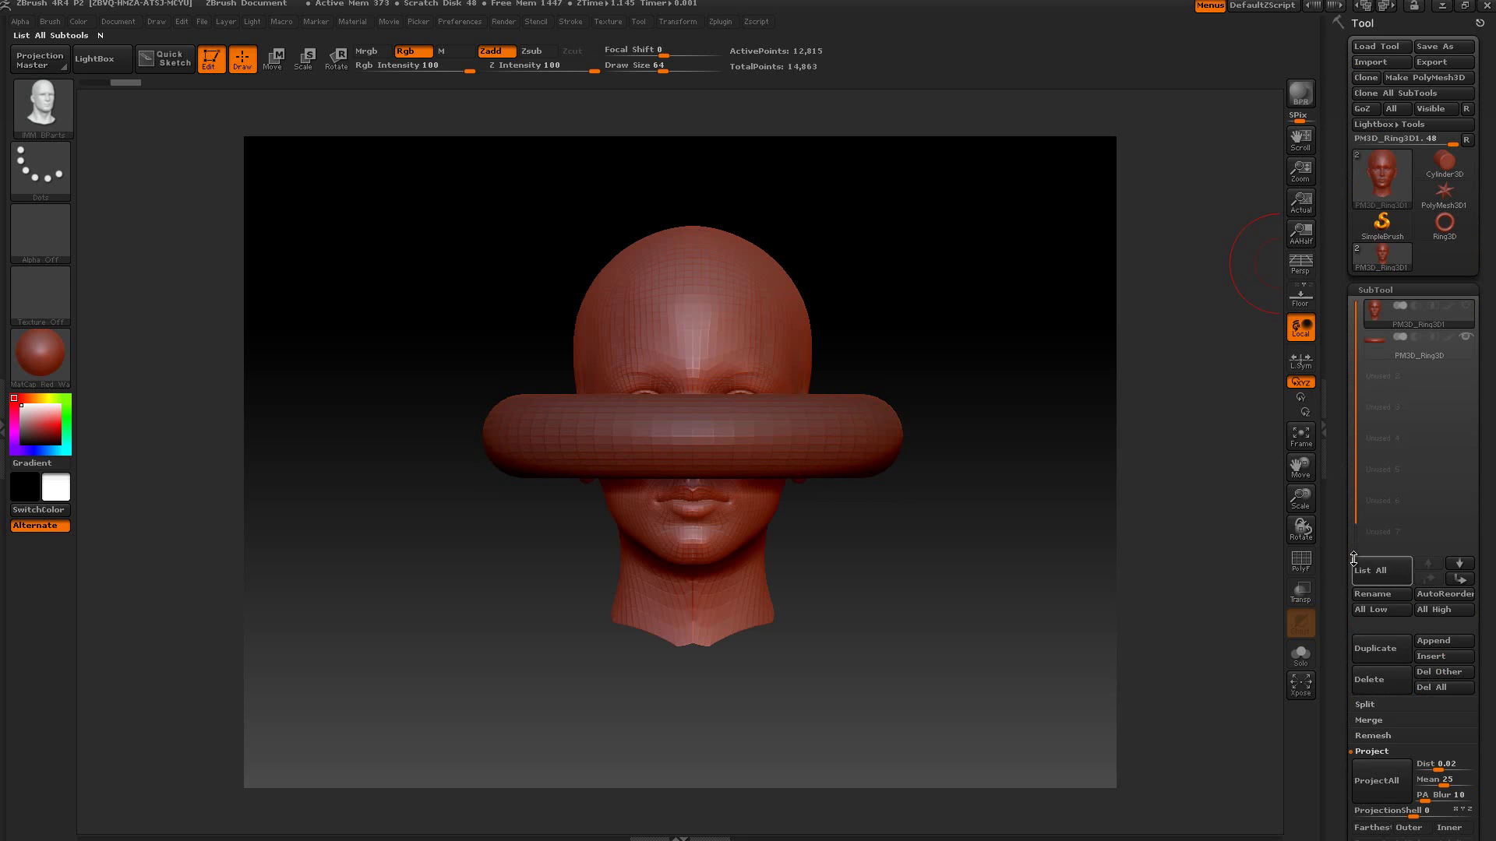
{"action": "left_click", "coordinate": [1371, 678]}
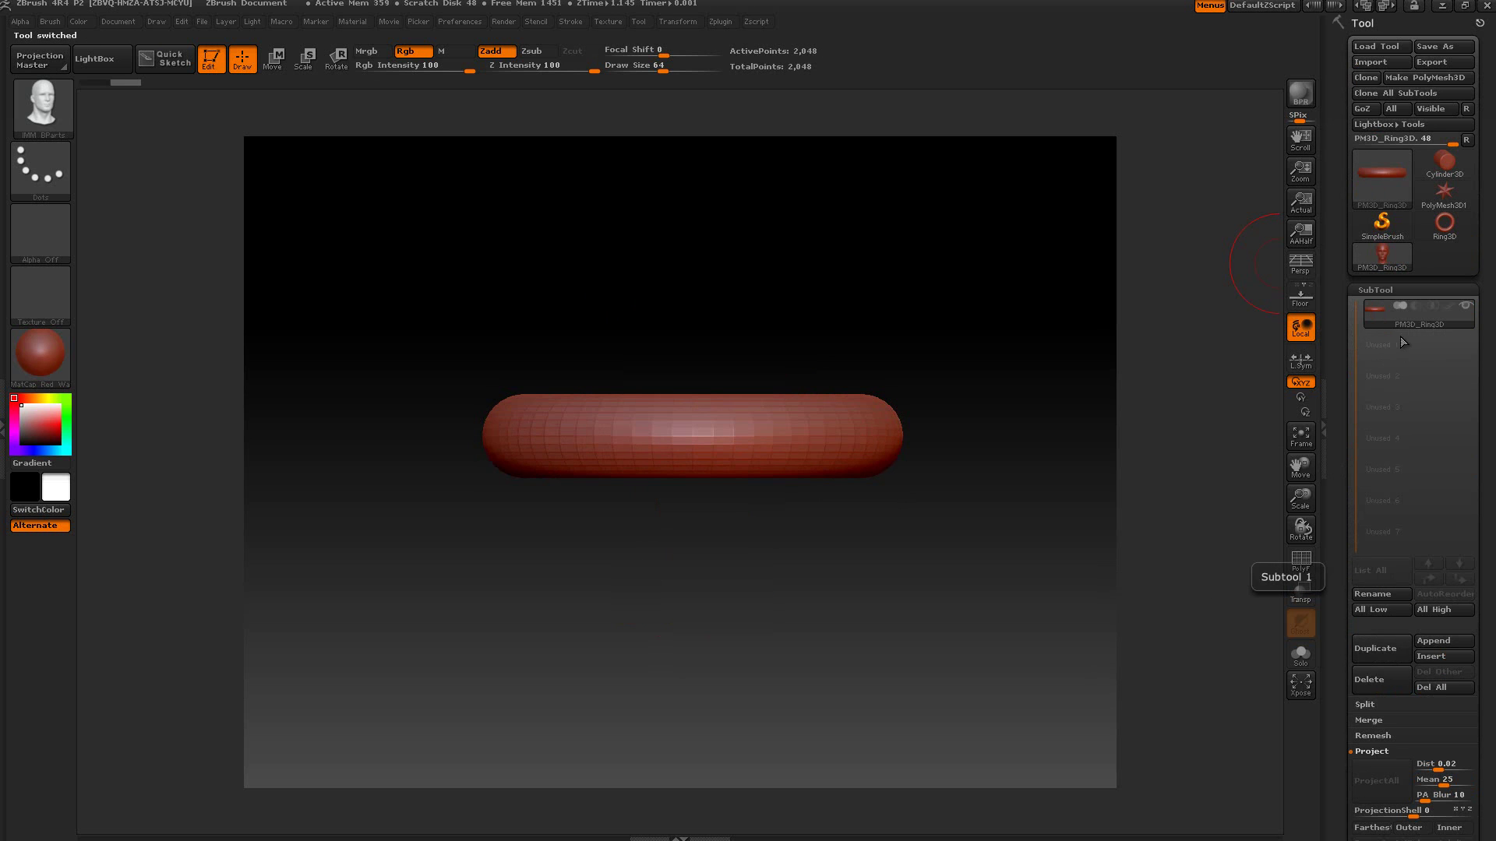
- Run Mesh From Brush again to bring up the sphere pierced by two cylinders
{"action": "mouse_move", "coordinate": [1400, 325]}
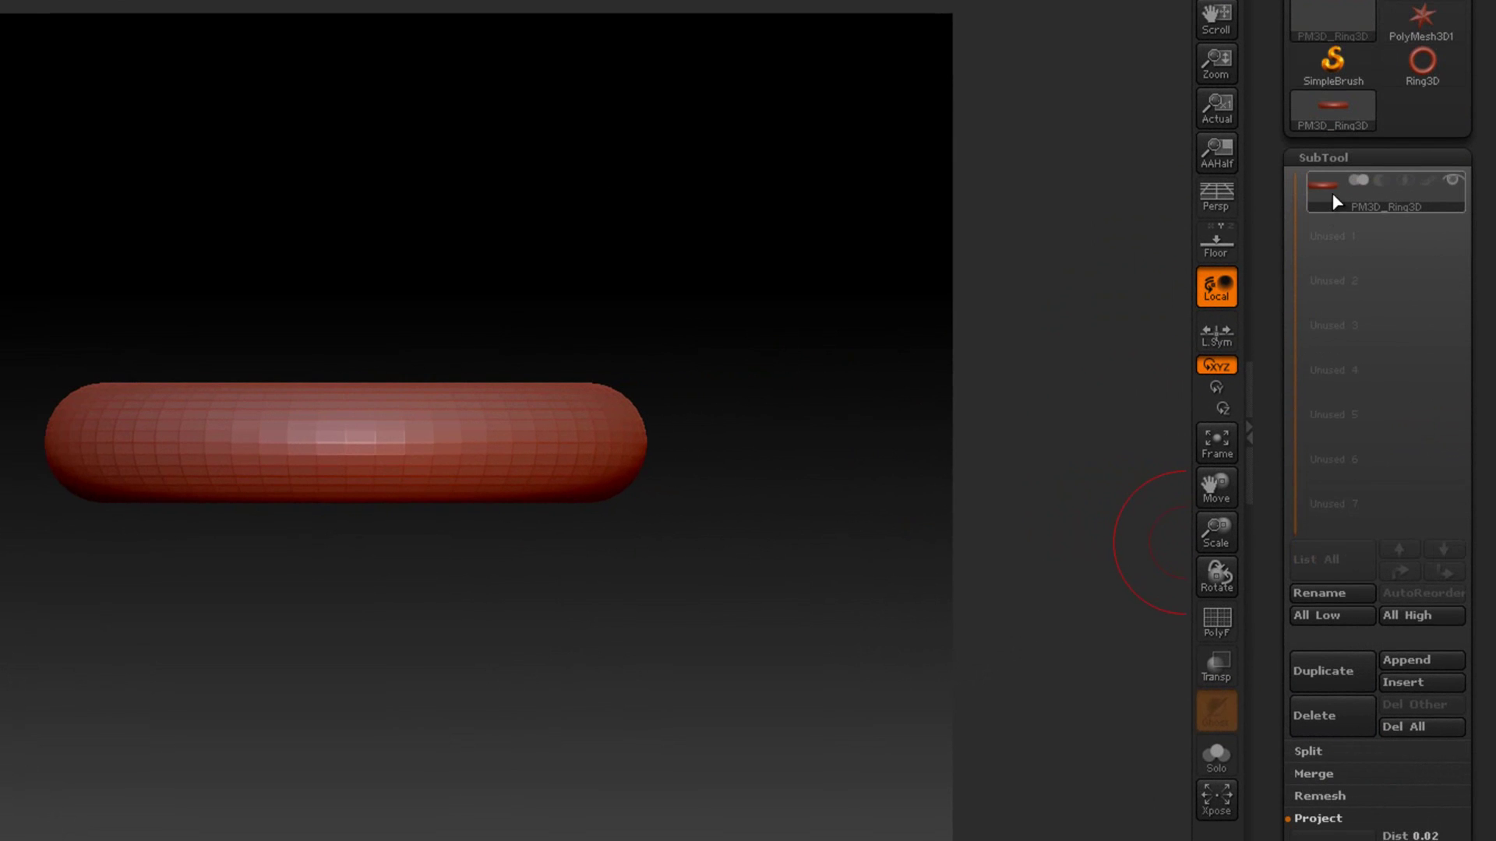
{"action": "mouse_move", "coordinate": [1337, 202]}
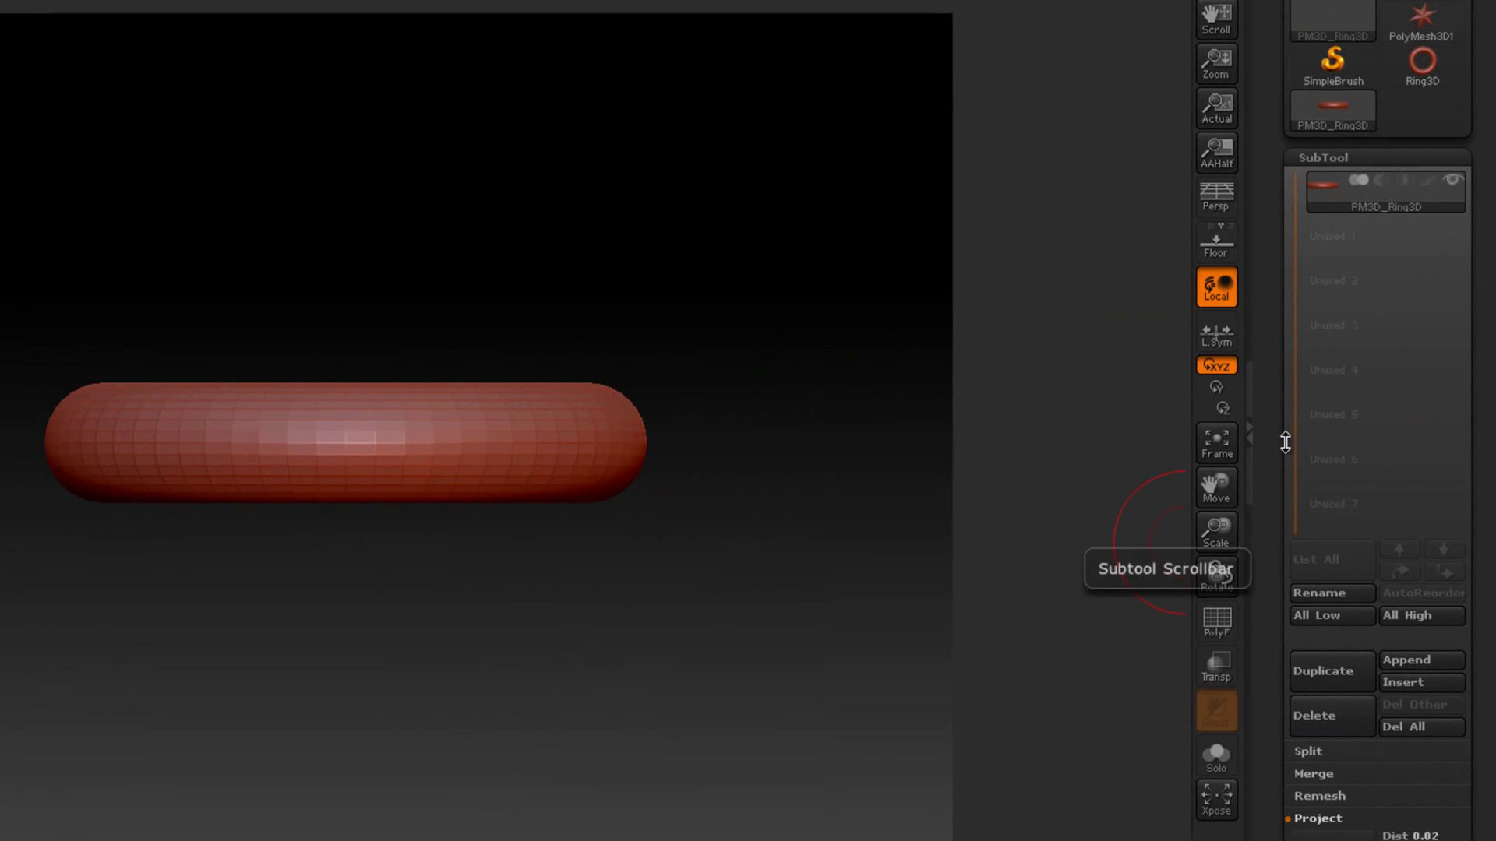
{"action": "scroll", "coordinate": [1285, 452], "scroll_direction": "down", "scroll_amount": 10}
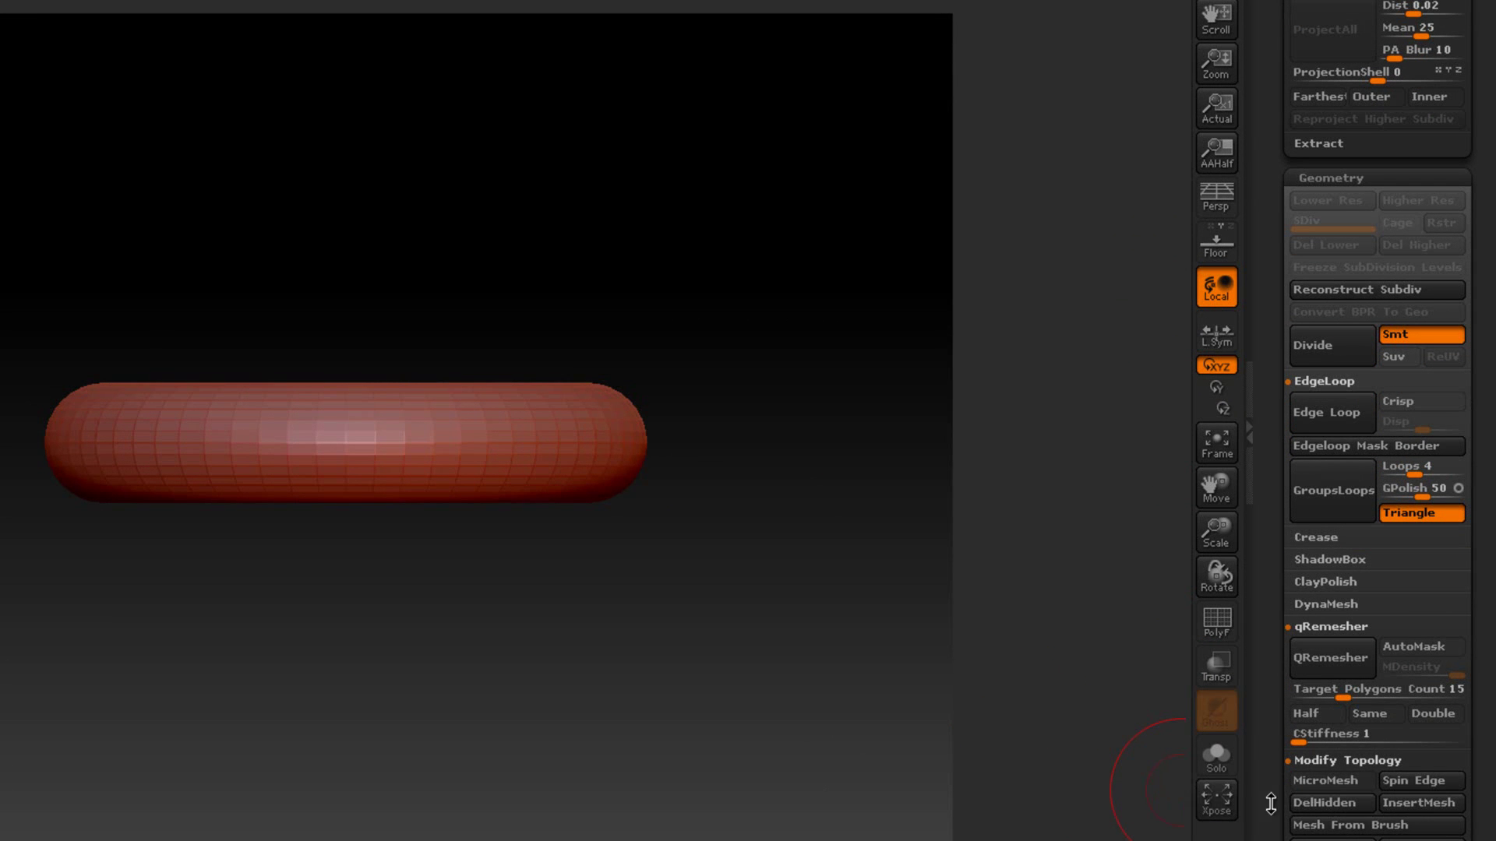
{"action": "left_click", "coordinate": [1324, 825]}
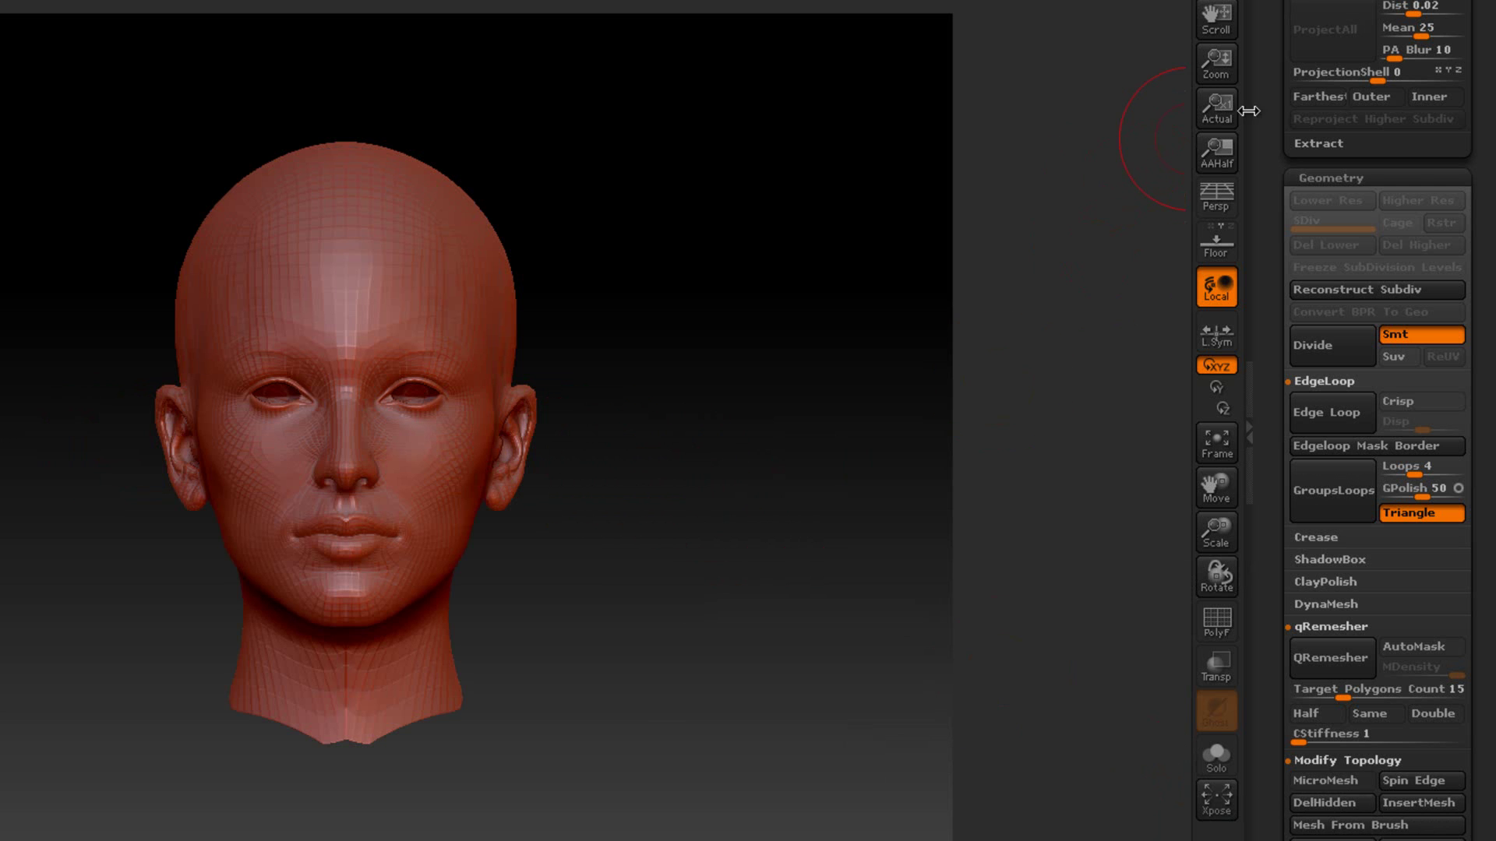
{"action": "scroll", "coordinate": [1325, 233], "scroll_direction": "up", "scroll_amount": 10}
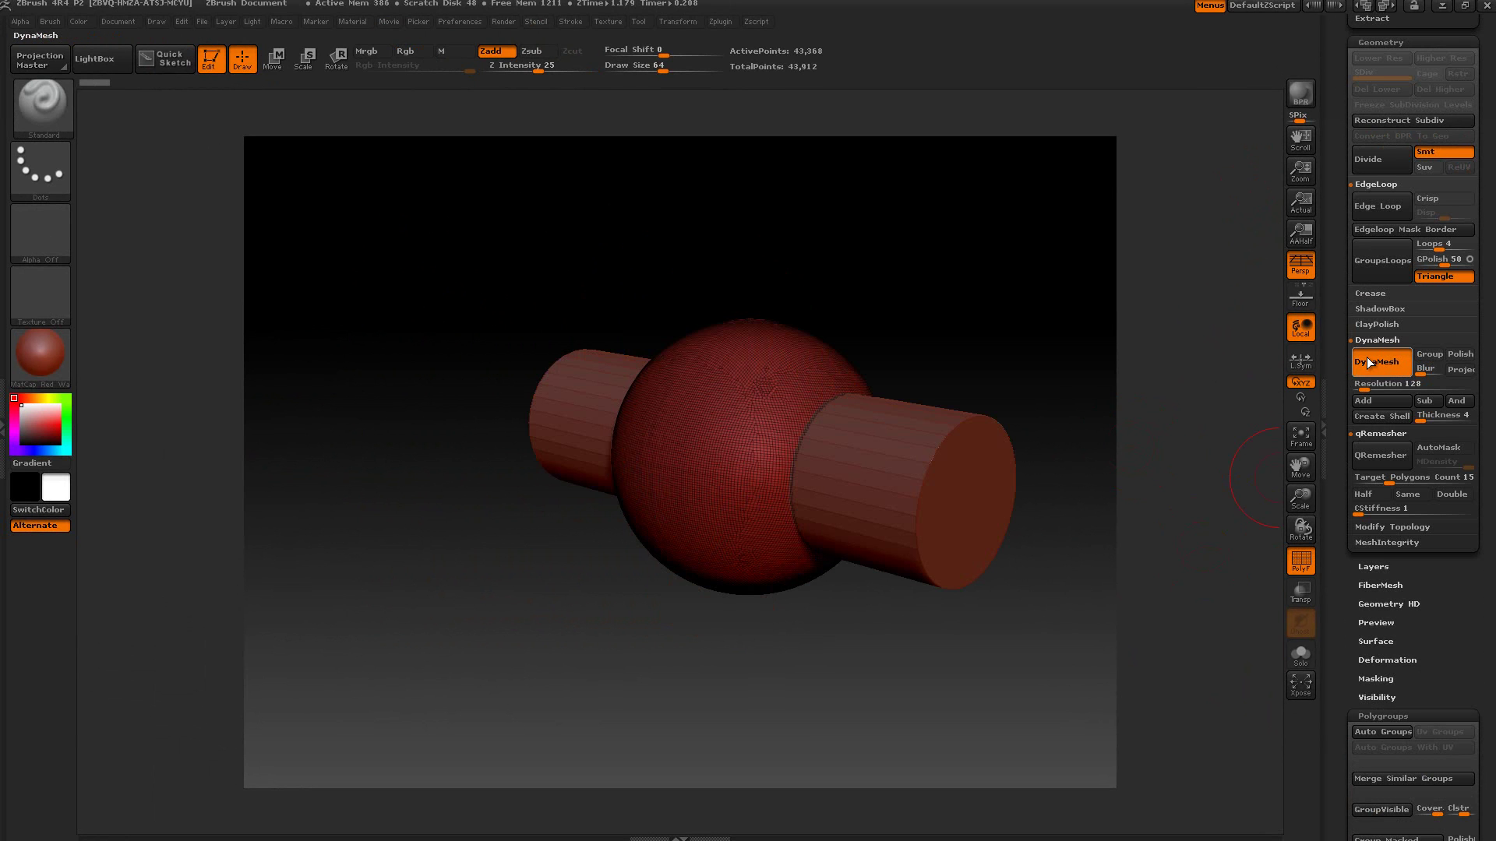
- Set the cylinders subtool to Group As Dynamesh Sub
{"action": "left_click_drag", "start_coordinate": [1341, 323], "coordinate": [1340, 520]}
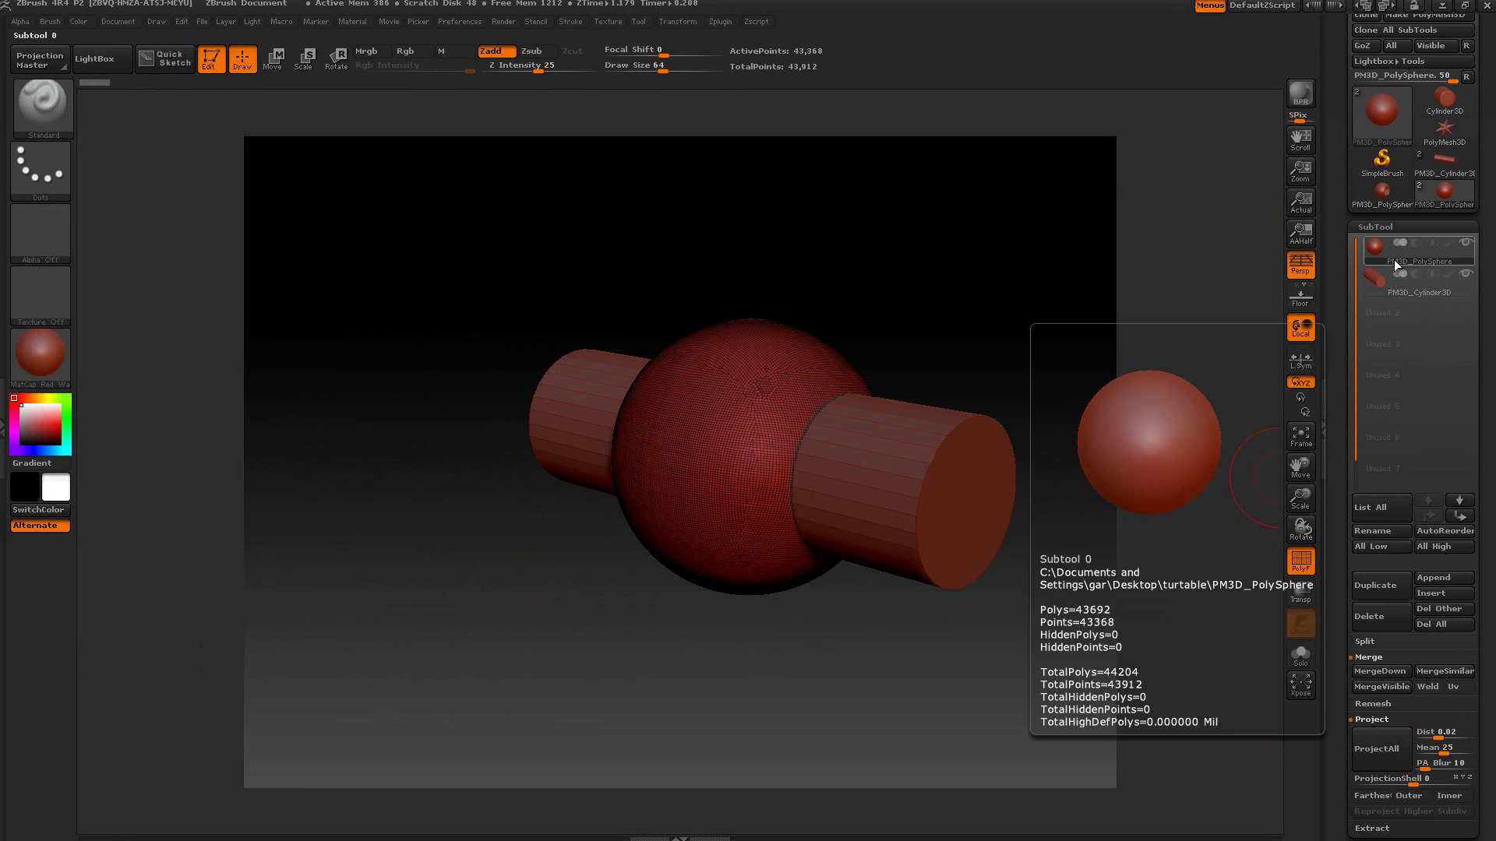
{"action": "left_click", "coordinate": [1404, 292]}
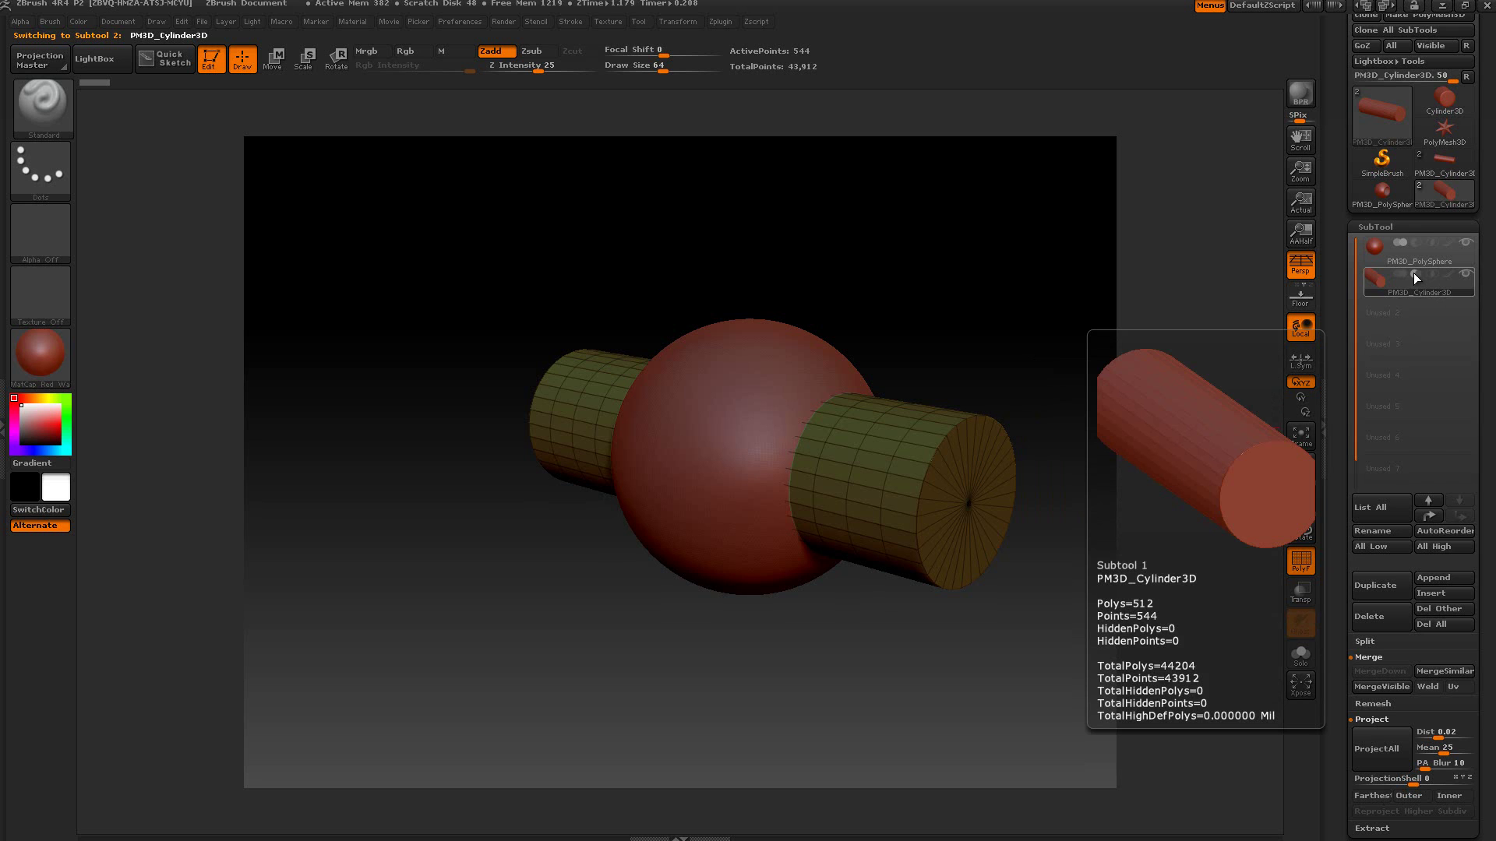
{"action": "left_click_drag", "start_coordinate": [1346, 309], "coordinate": [1342, 78]}
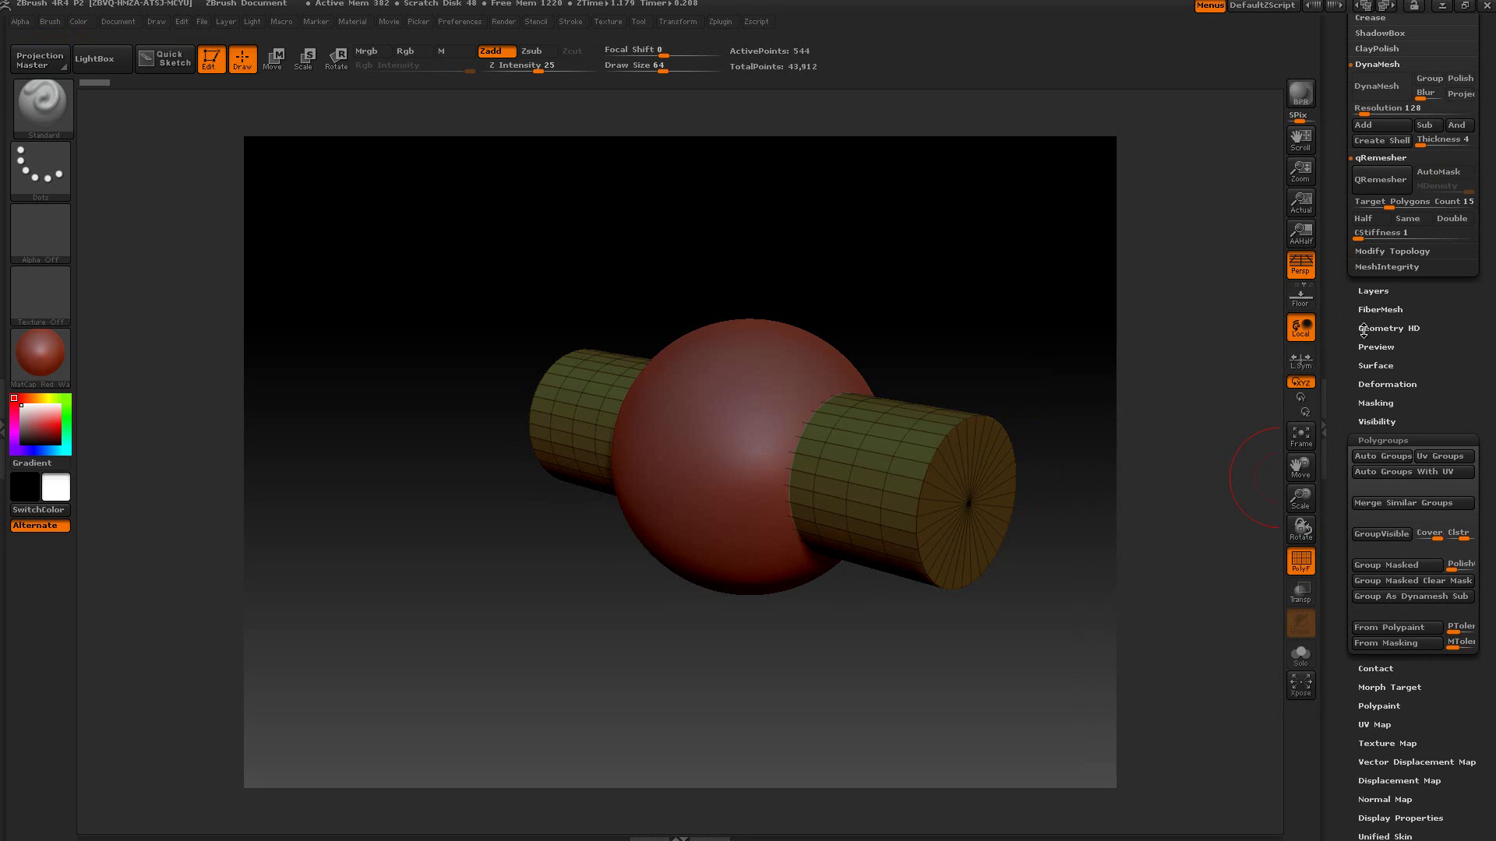
{"action": "left_click", "coordinate": [1420, 596]}
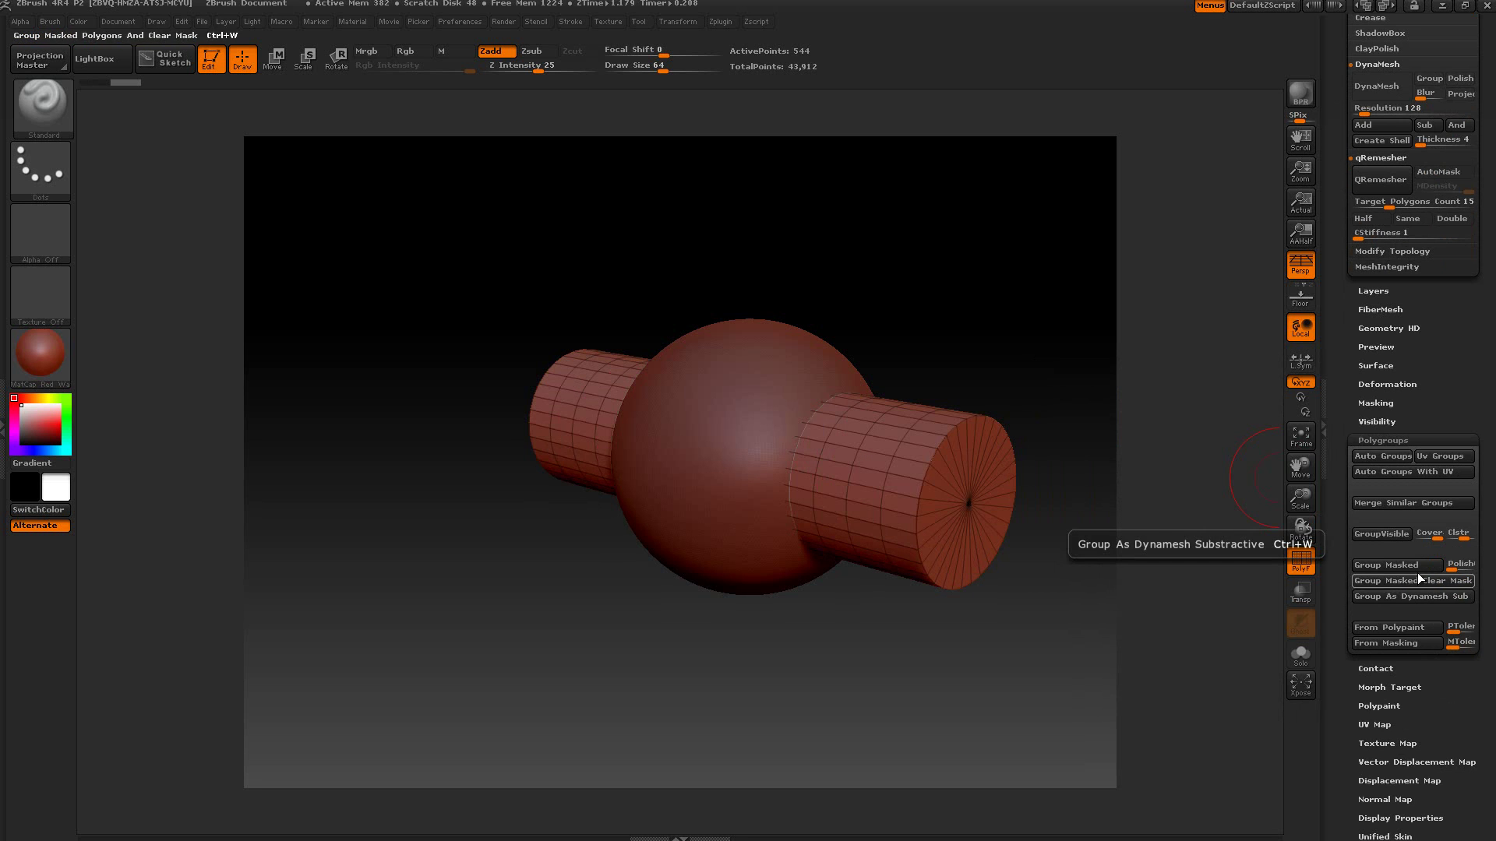
- Select the sphere subtool and MergeDown the cylinders into it
{"action": "left_click_drag", "start_coordinate": [1359, 328], "coordinate": [1394, 382]}
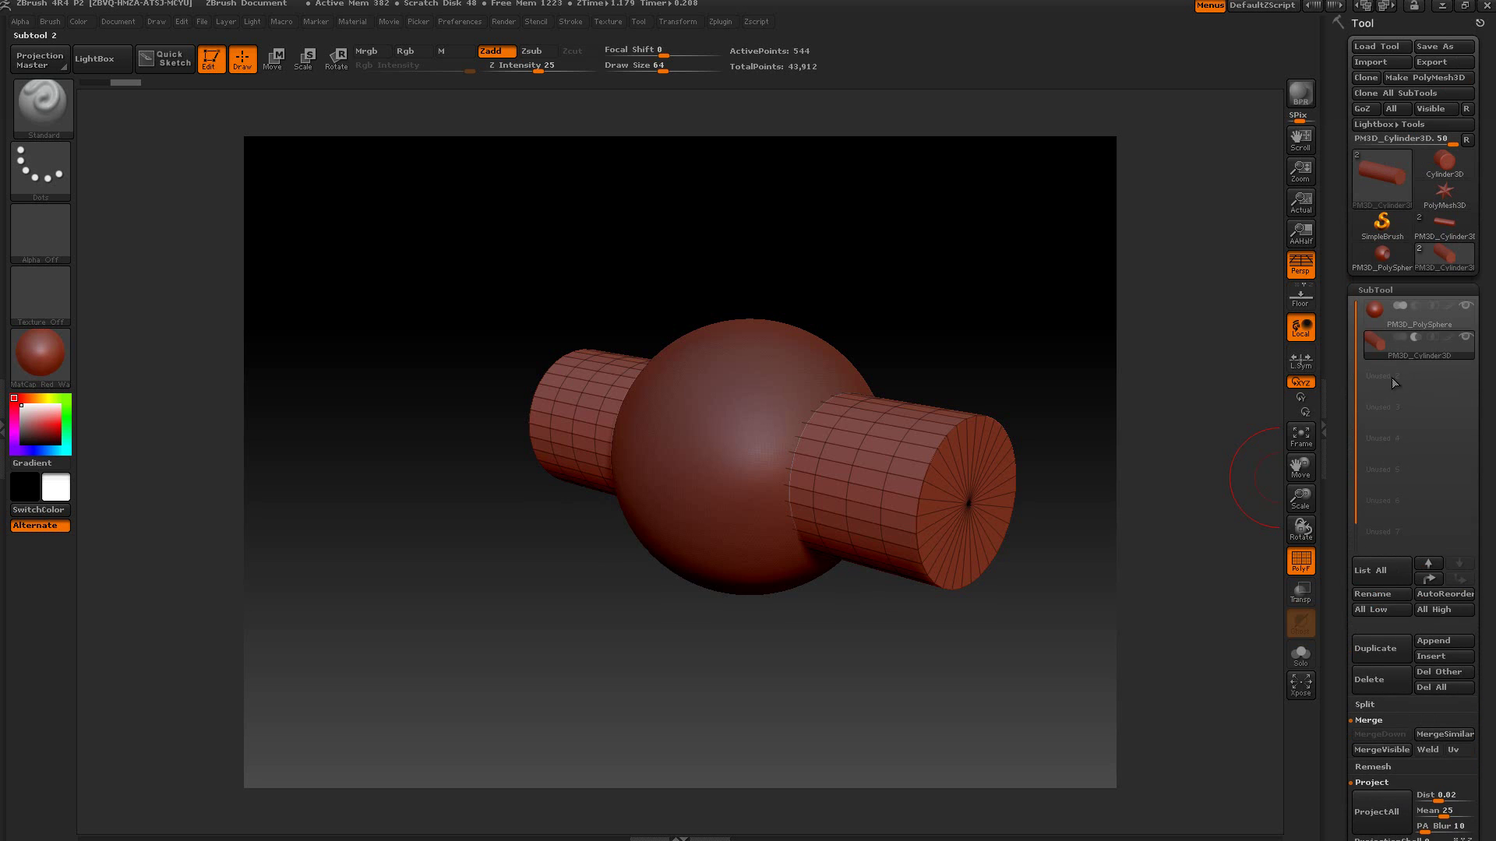
{"action": "left_click", "coordinate": [1402, 316]}
{"action": "mouse_move", "coordinate": [1403, 316]}
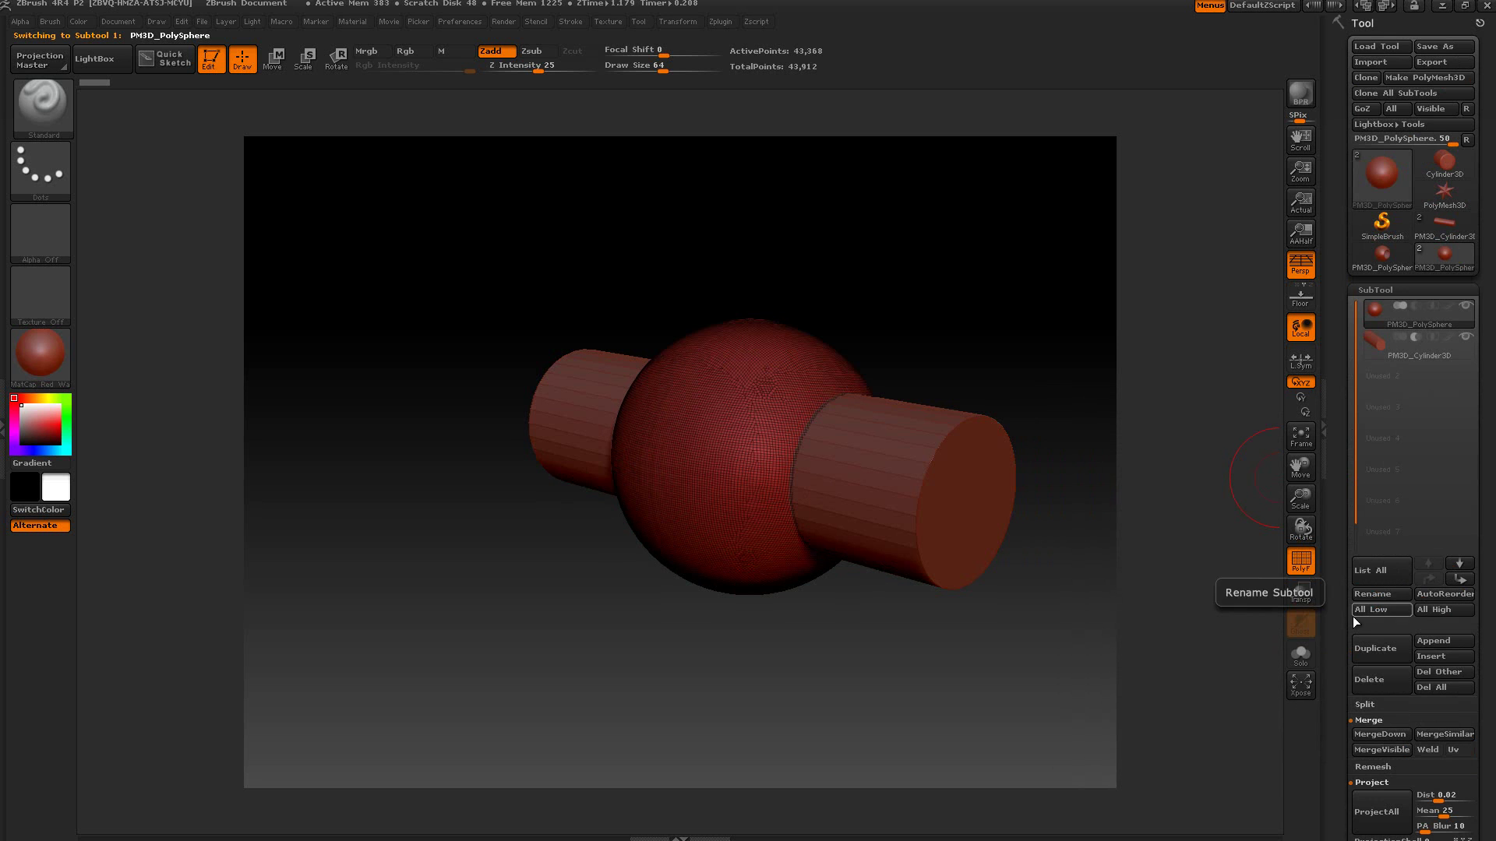
{"action": "left_click", "coordinate": [1363, 734]}
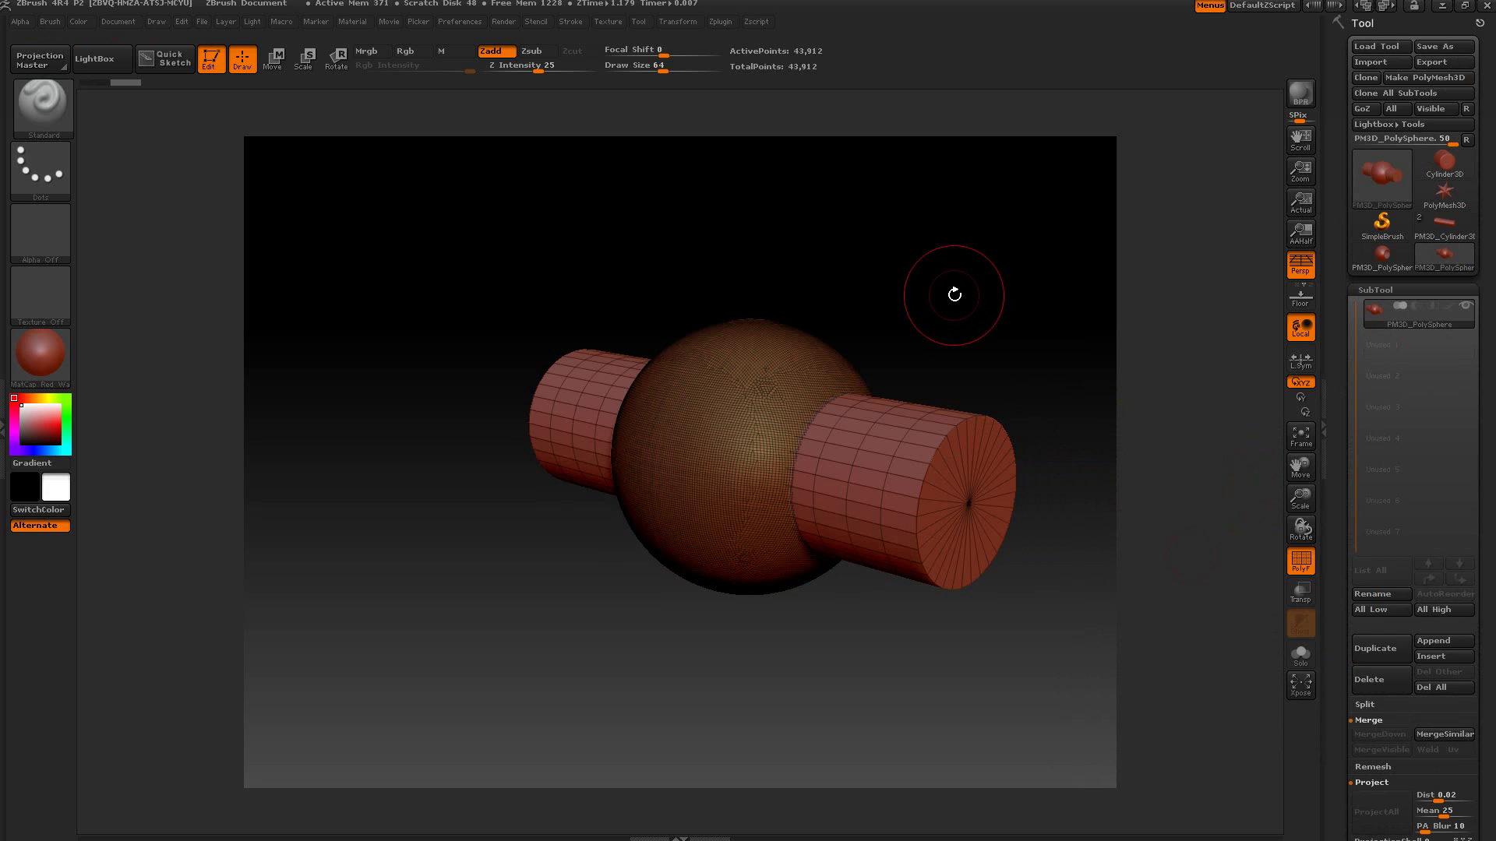
- DynaMesh the merged mesh so the cylinders are cut out of the sphere
{"action": "left_click_drag", "start_coordinate": [941, 304], "coordinate": [994, 328], "text": "ctrl"}
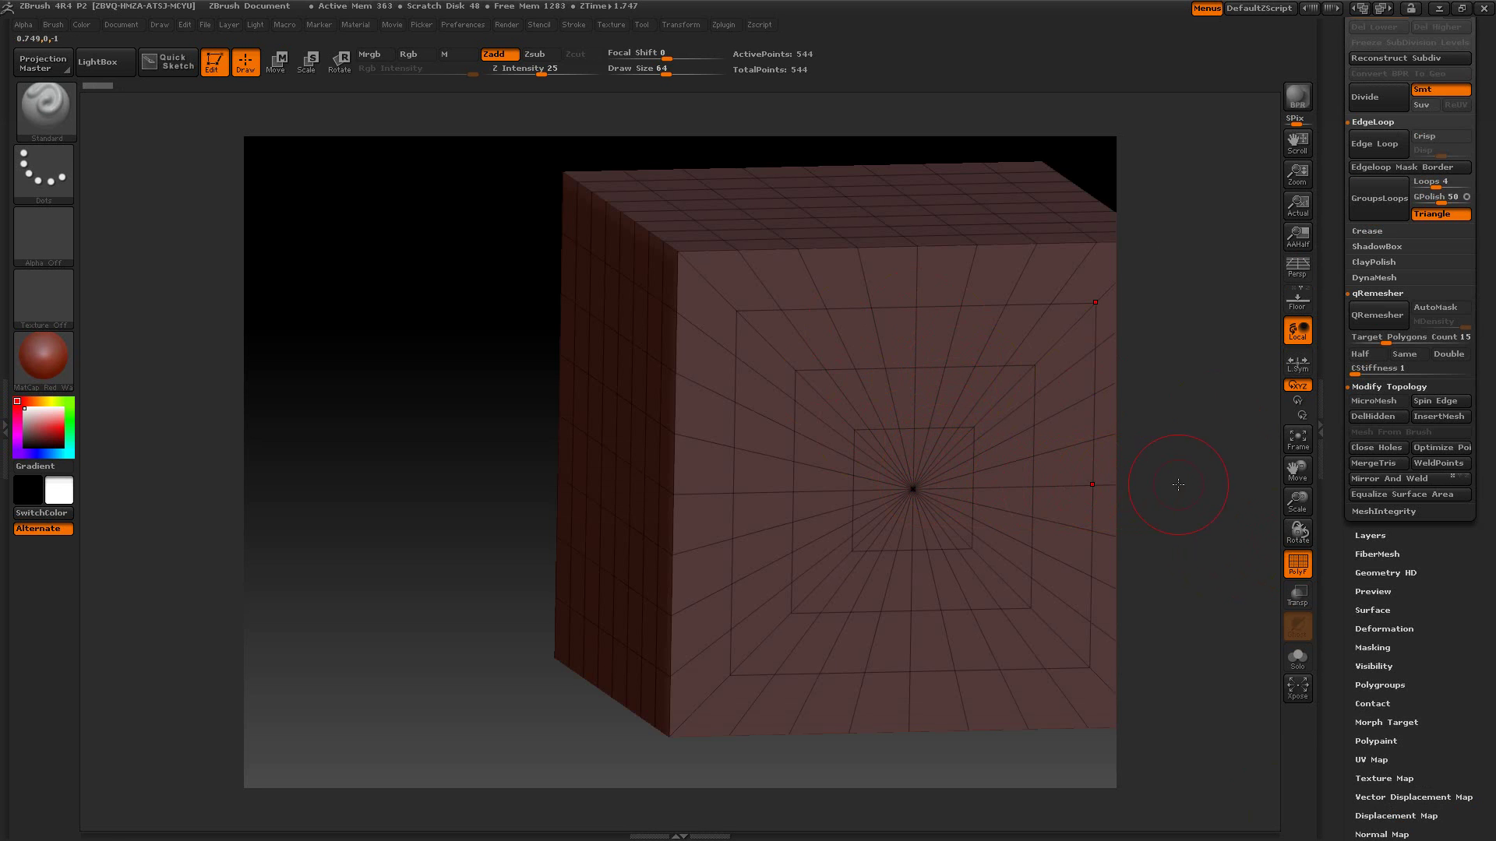
- Zoom in on the cube's front face showing the triangle fan
{"action": "left_click_drag", "start_coordinate": [1192, 478], "coordinate": [1227, 592]}
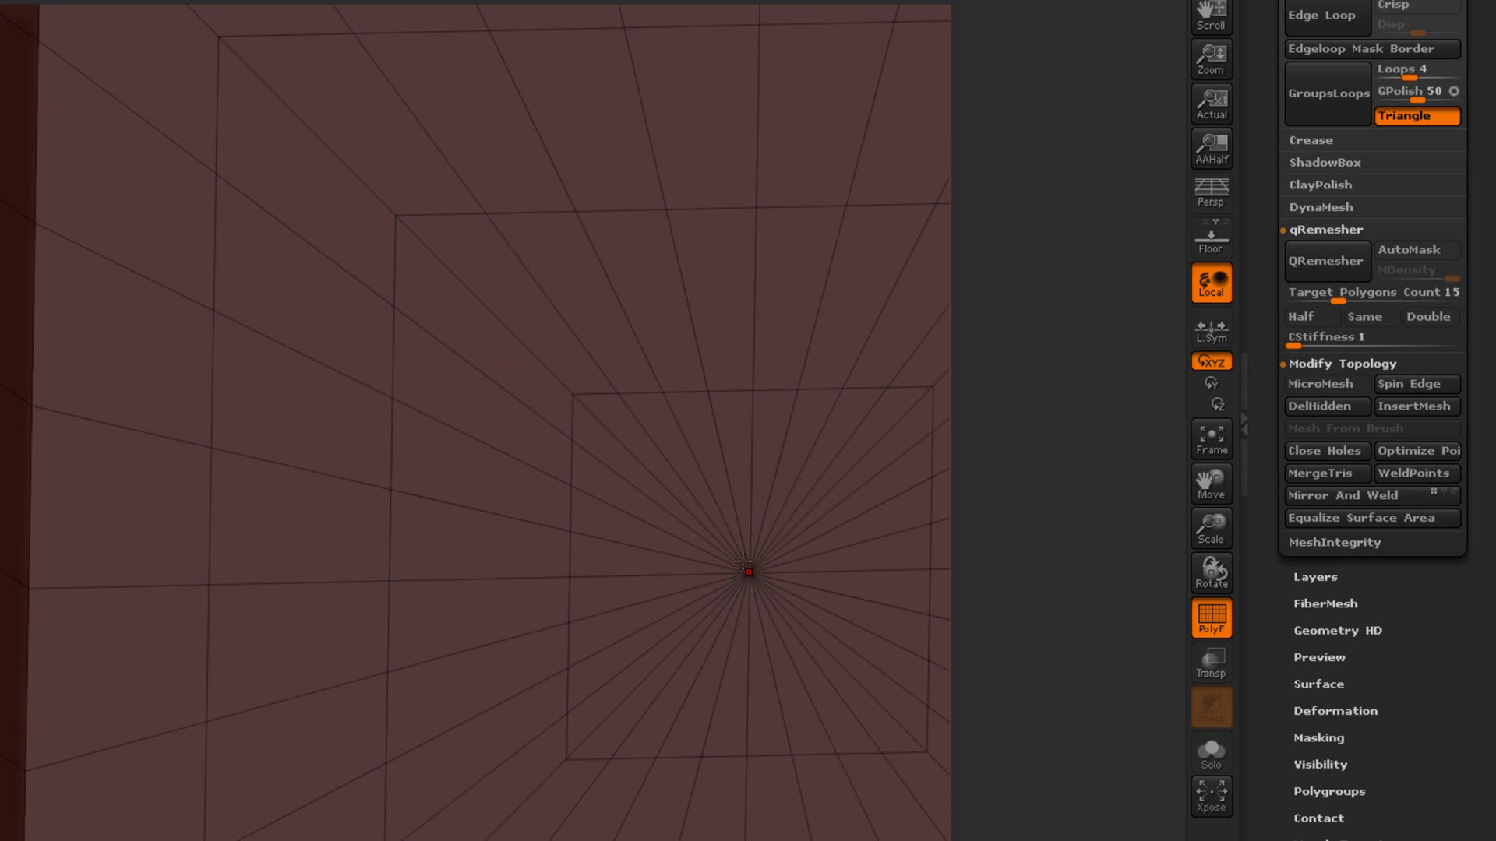
- Weld the cube's points, merge the central triangle fan with MergeTris, and show Crease options
{"action": "left_click", "coordinate": [1413, 476]}
{"action": "left_click", "coordinate": [1312, 473]}
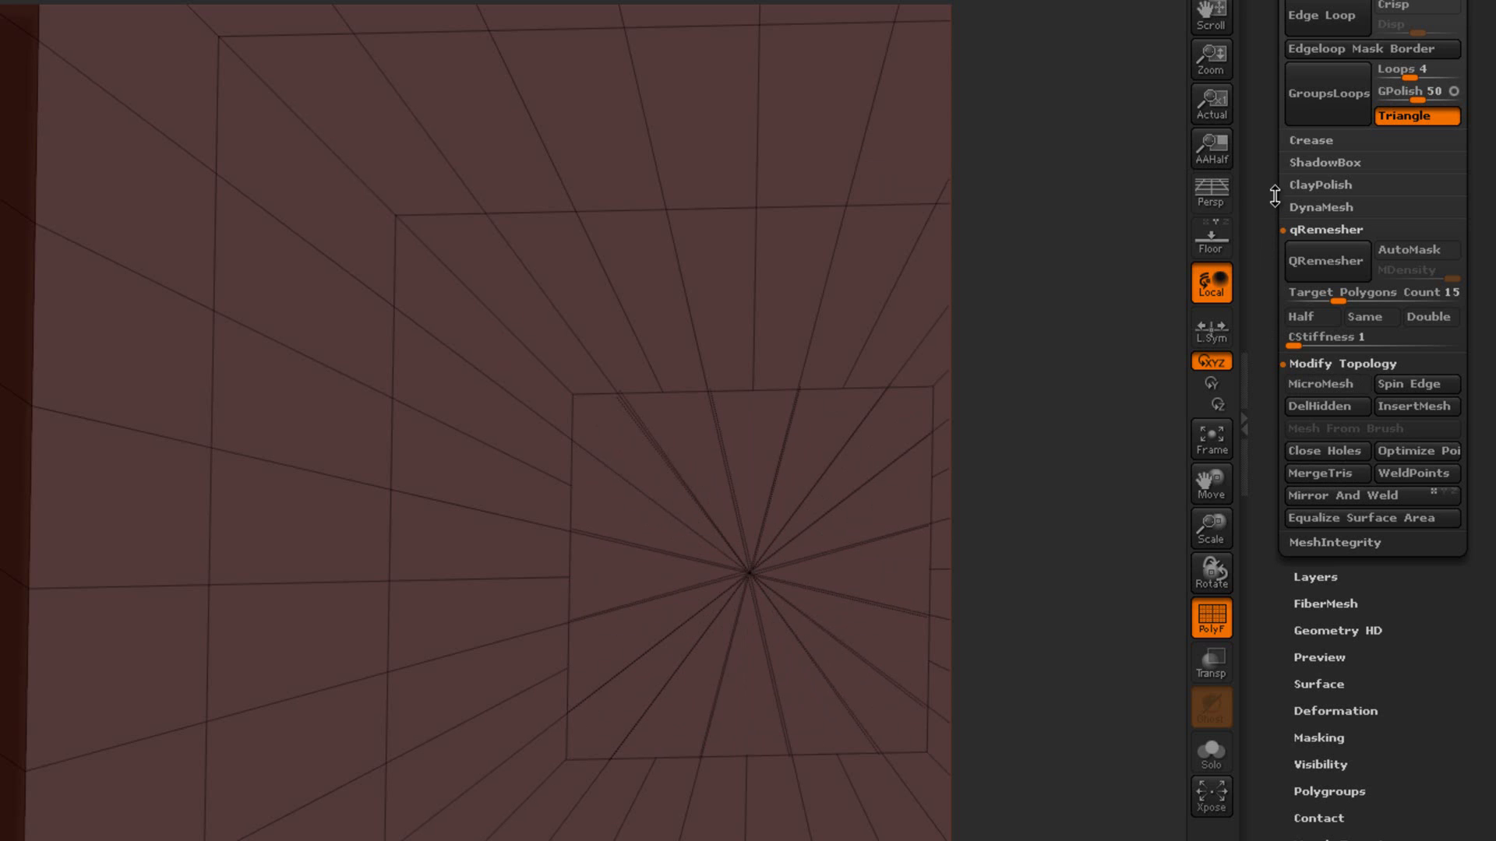
{"action": "left_click_drag", "start_coordinate": [1275, 159], "coordinate": [1278, 278]}
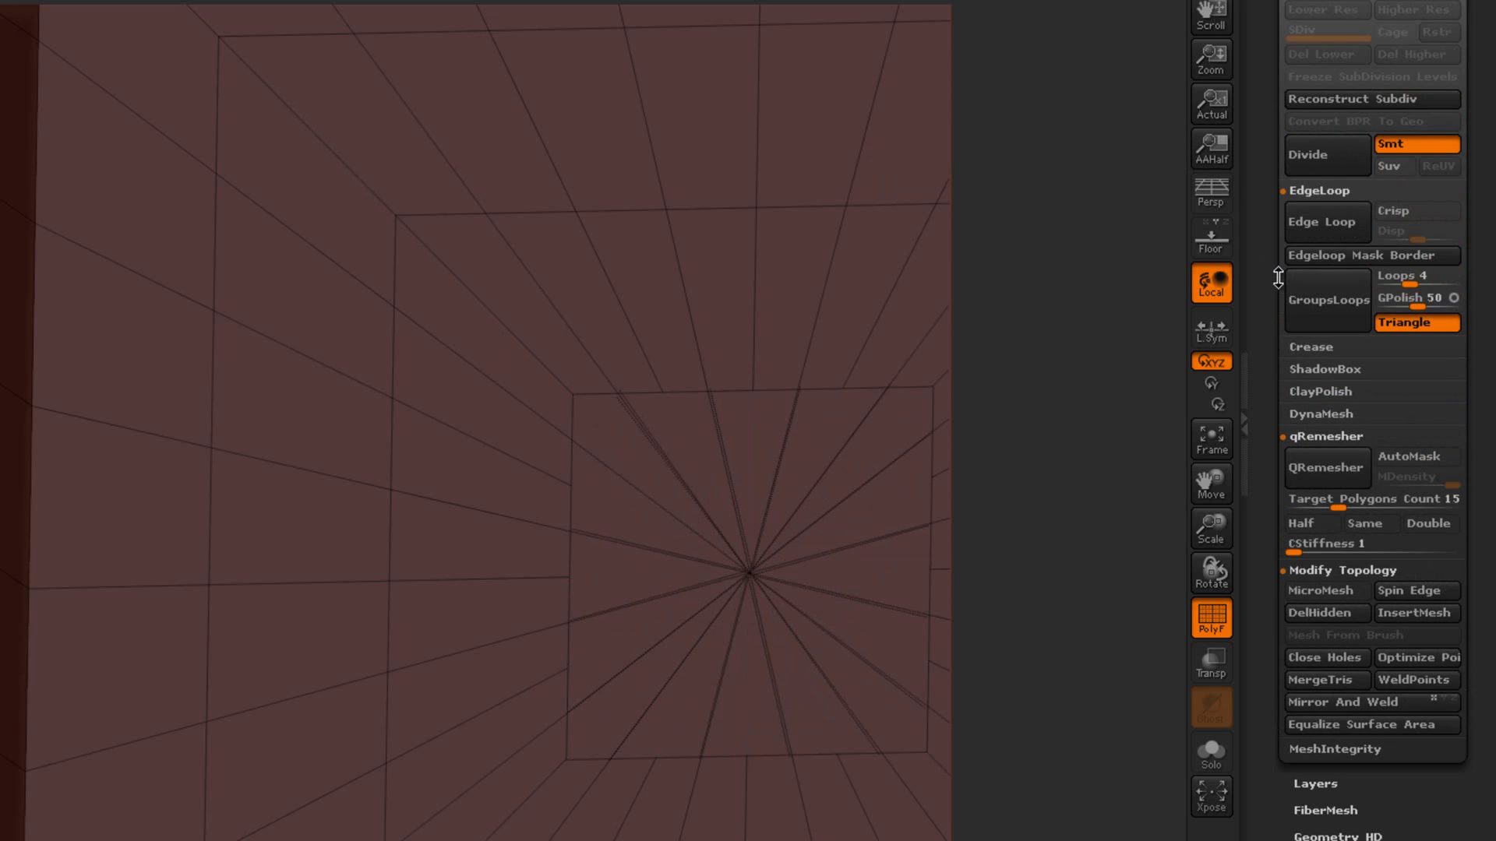
{"action": "left_click", "coordinate": [1314, 349]}
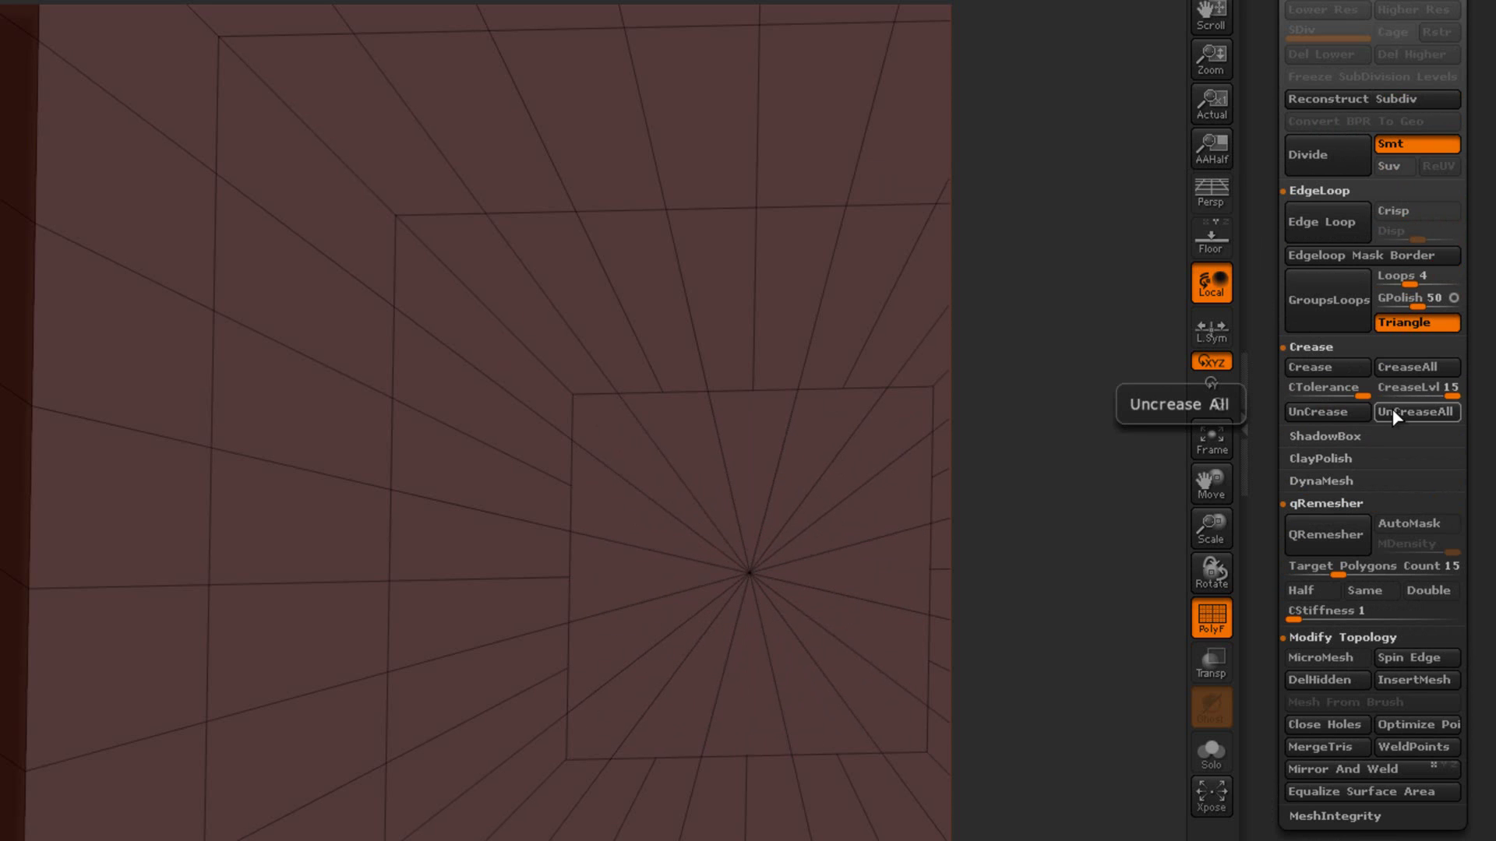
{"action": "left_click_drag", "start_coordinate": [1260, 361], "coordinate": [1236, 142]}
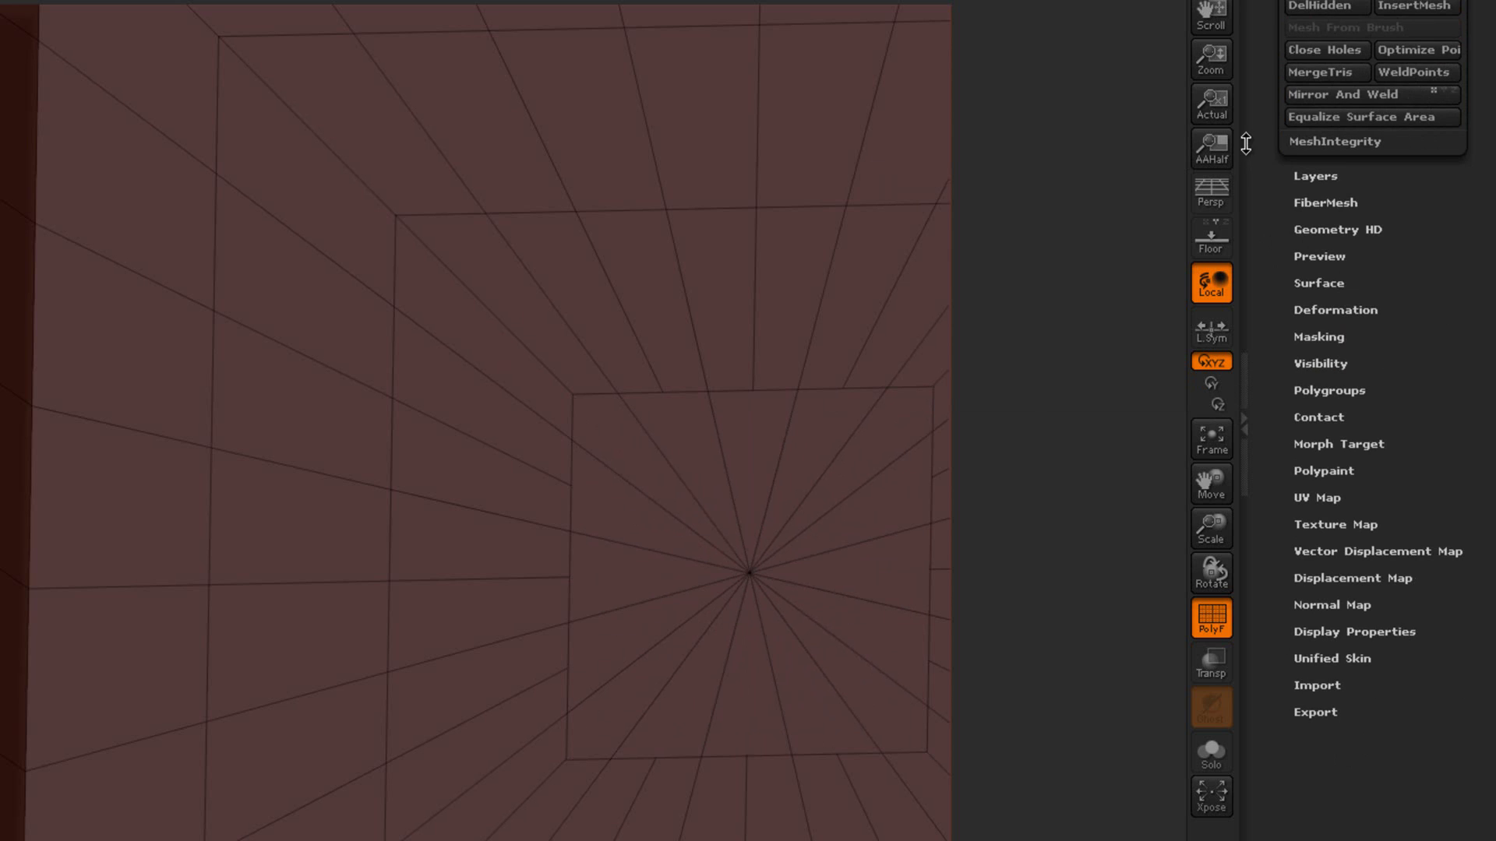